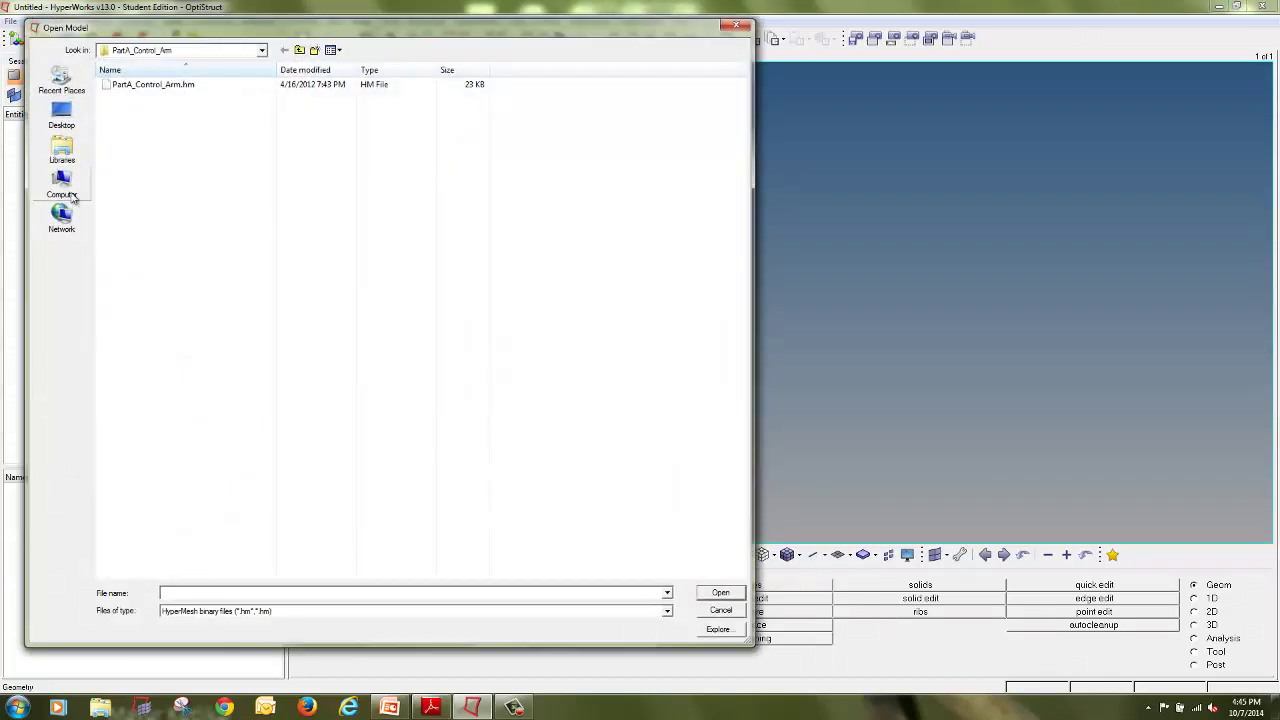
Open the PartA_Control_Arm.hm model from local disk D and display its geometry shaded with edges
click(62, 185)
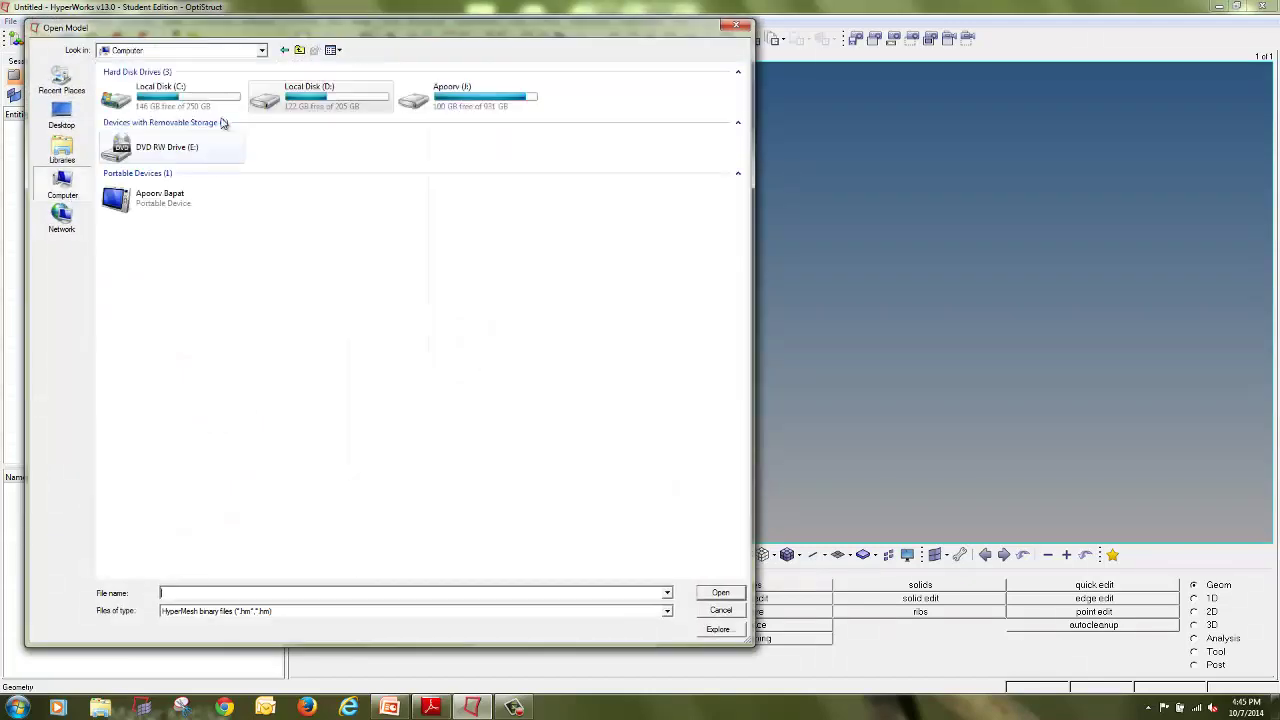
double_click(310, 92)
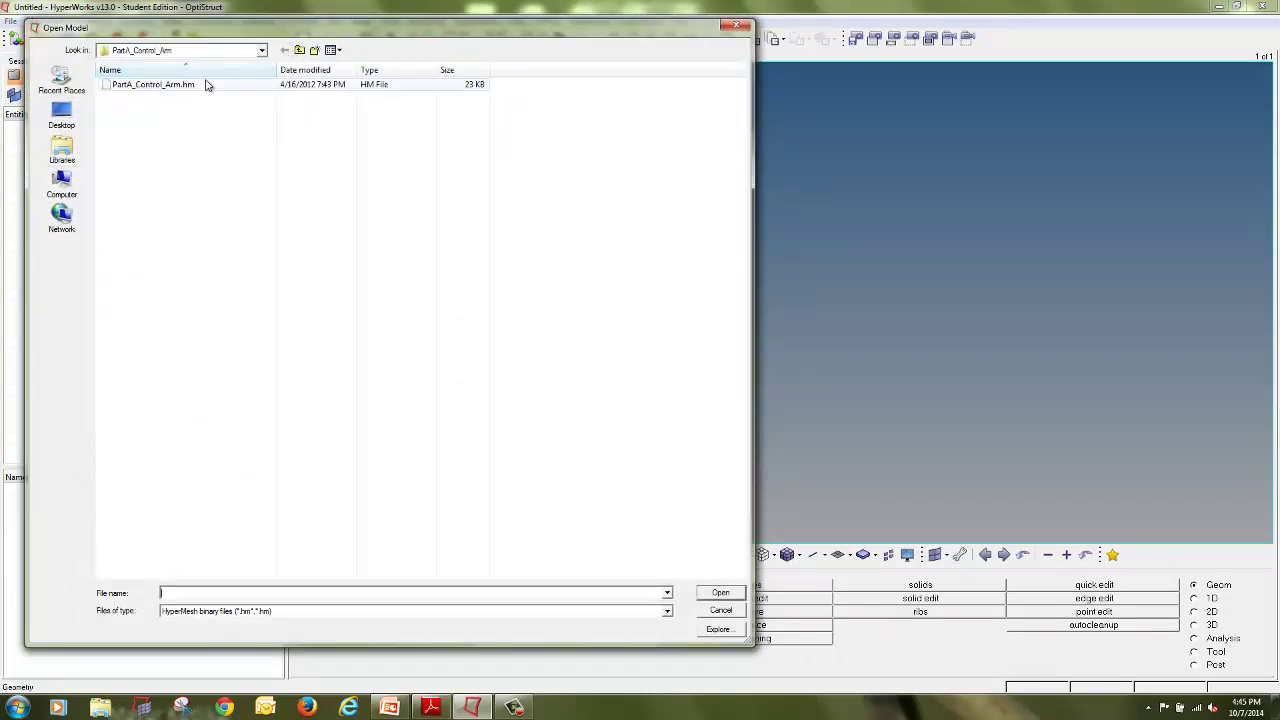
double_click(200, 90)
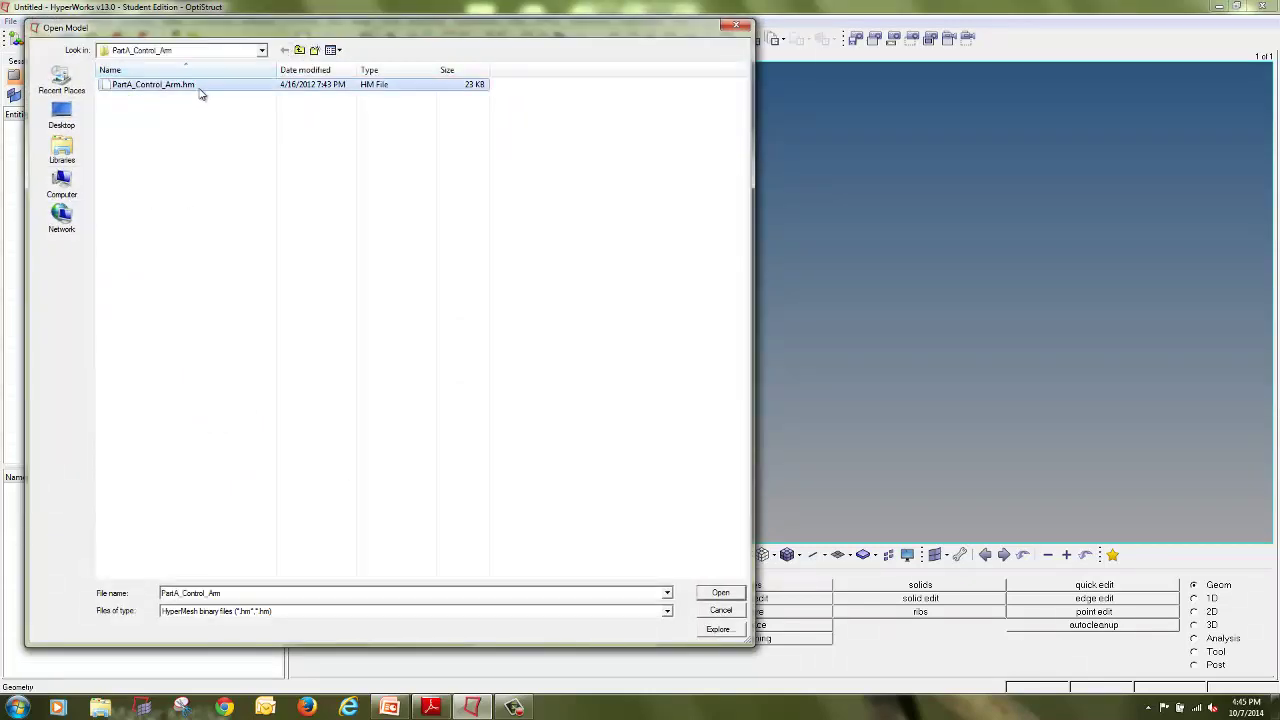
ctrl+drag(639, 385, 792, 430)
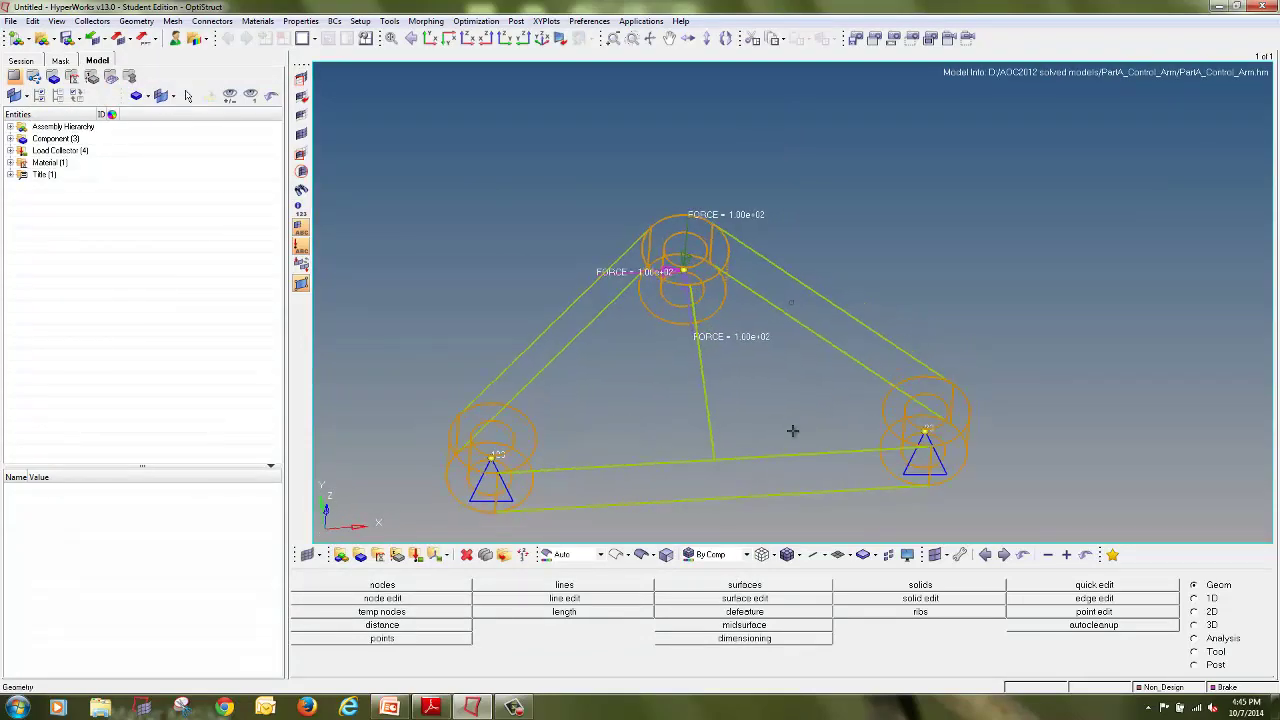
click(640, 553)
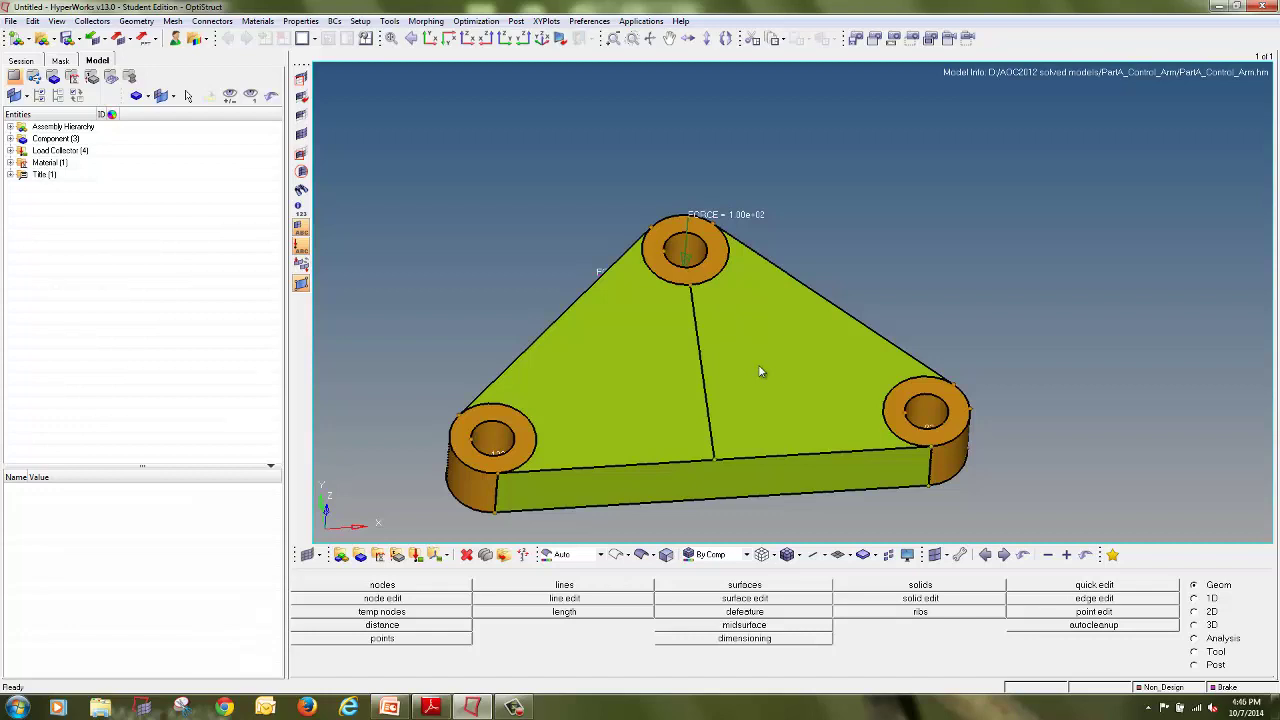
right_click(70, 150)
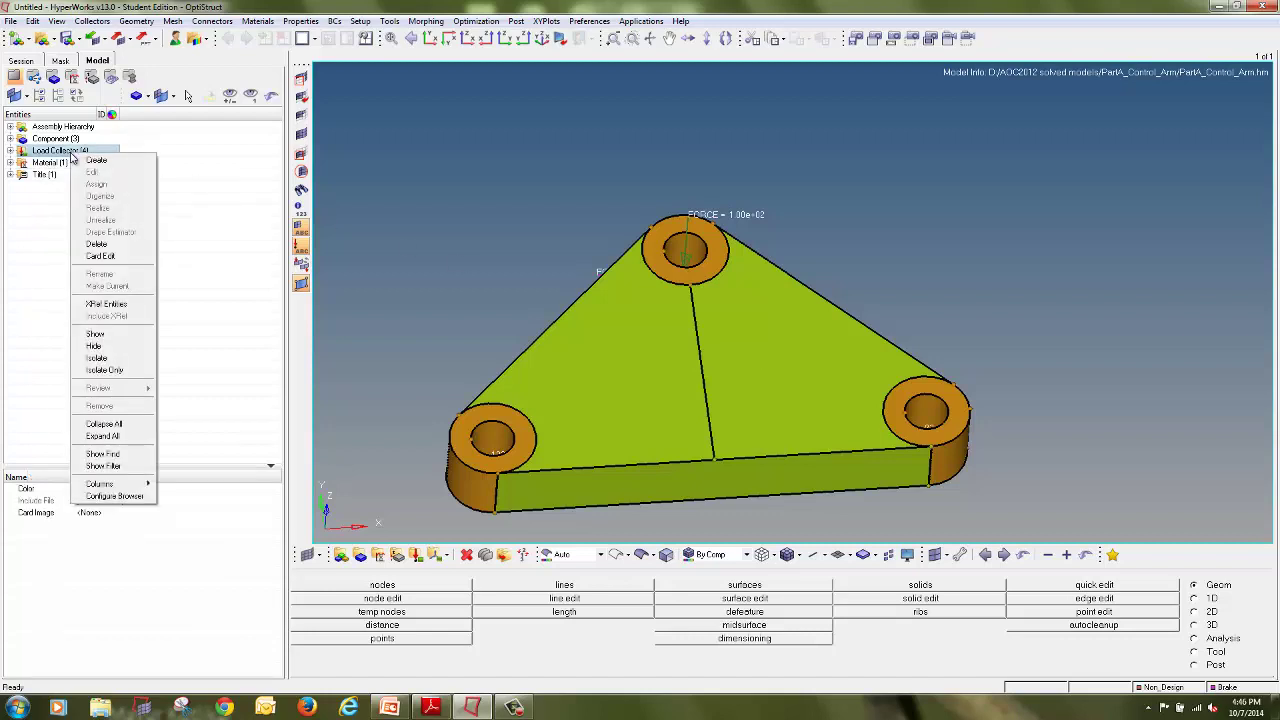
click(503, 202)
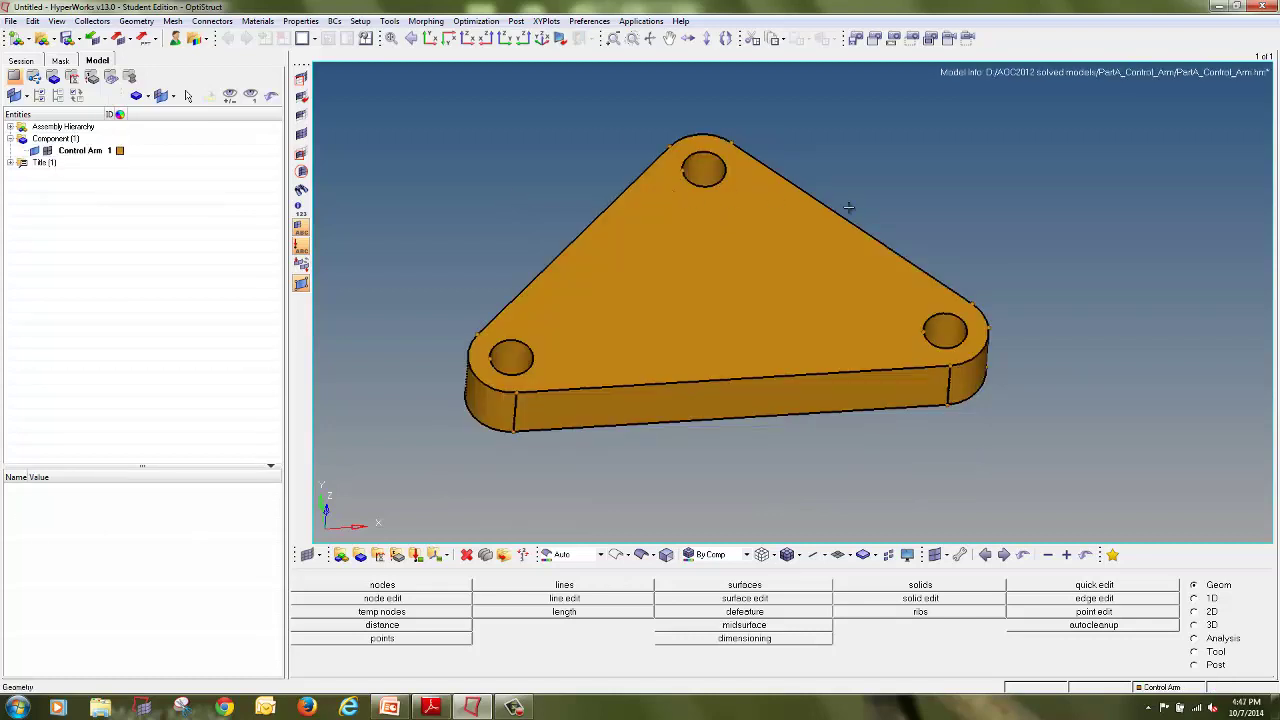
Set the geometry colour mode of the control arm to Mixed
ctrl+drag(849, 206, 757, 331)
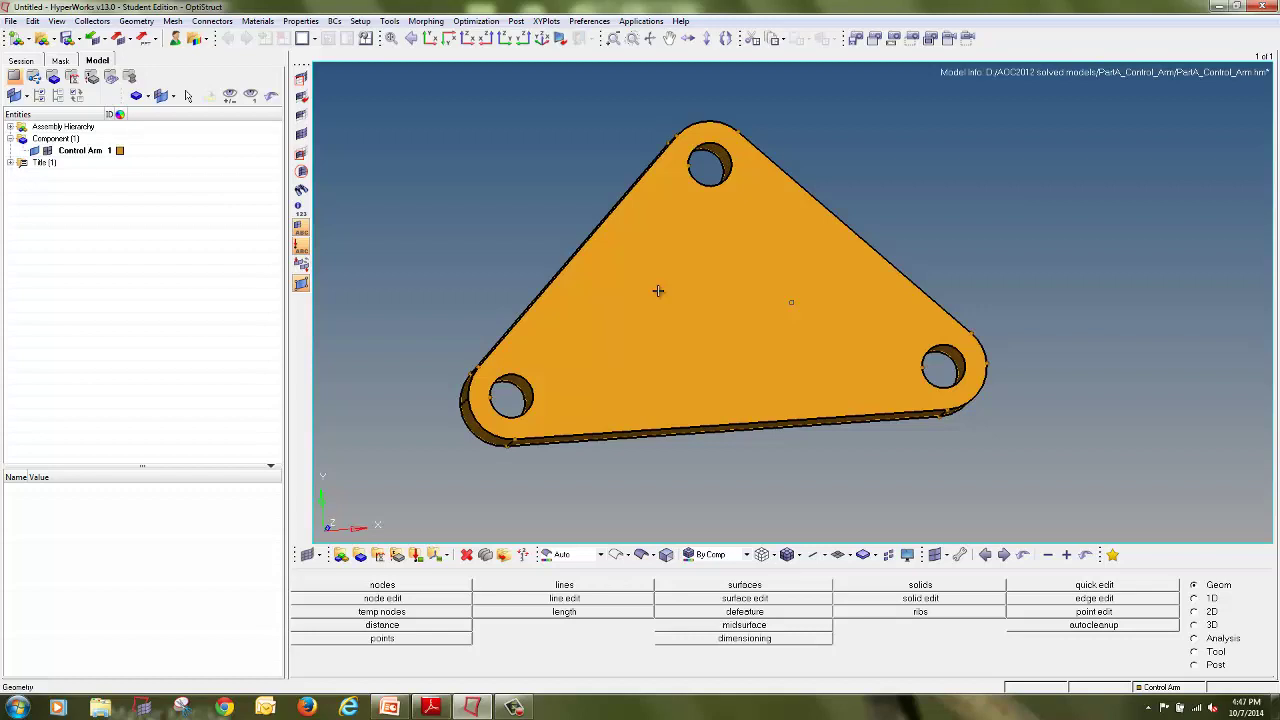
ctrl+drag(863, 375, 849, 329)
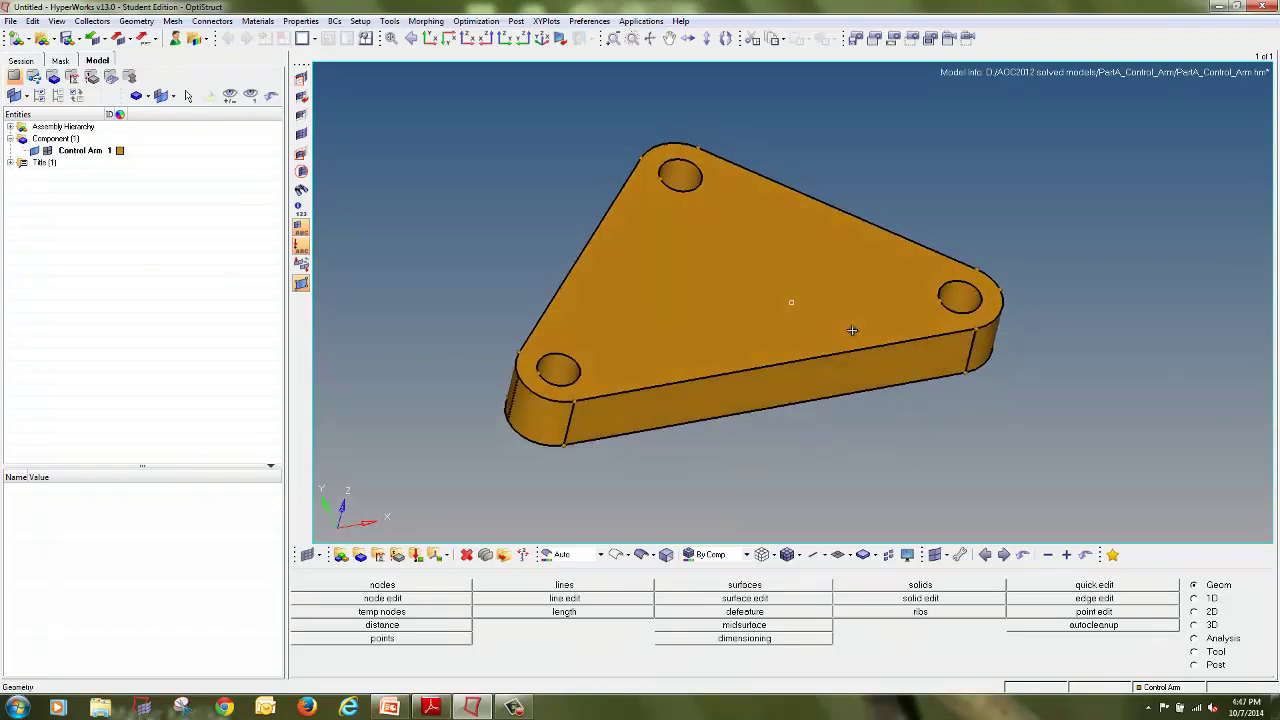
click(573, 554)
click(578, 632)
mouse_move(797, 386)
ctrl+mouse_down()
mouse_move(789, 300)
mouse_move(811, 406)
ctrl+mouse_up()
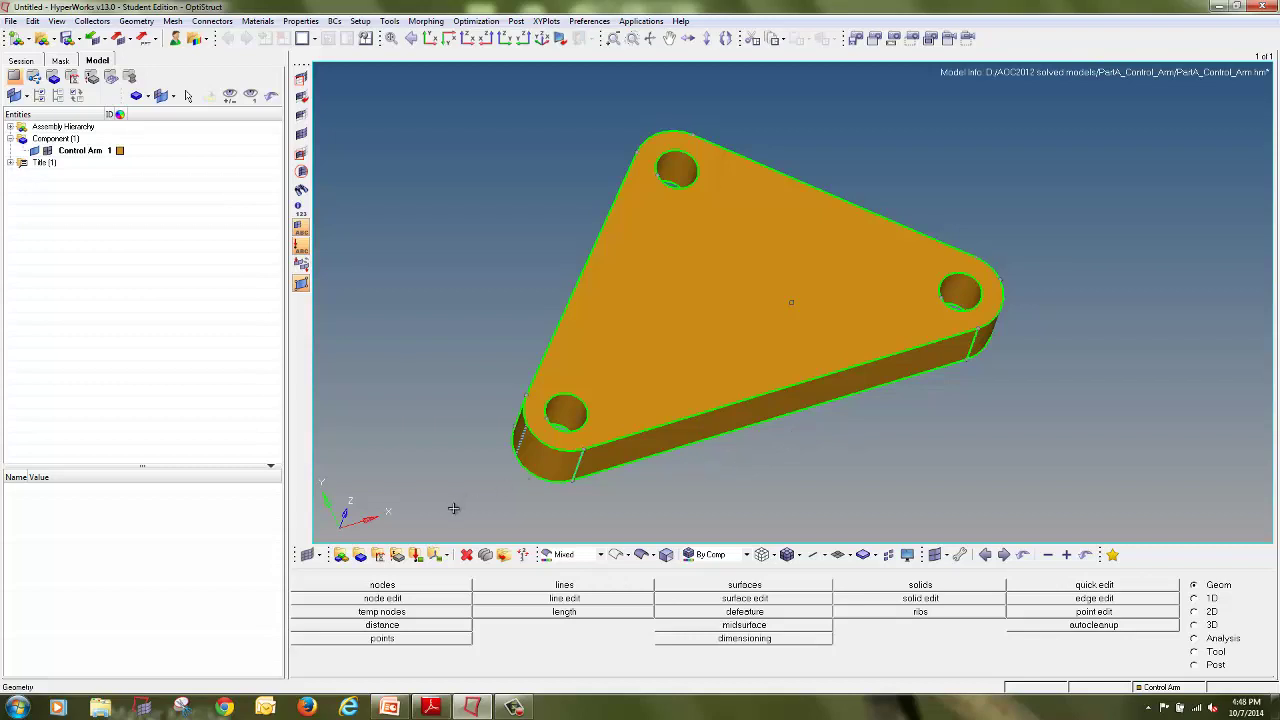
Delete the control arm's solid while keeping its bounding surfaces
click(466, 554)
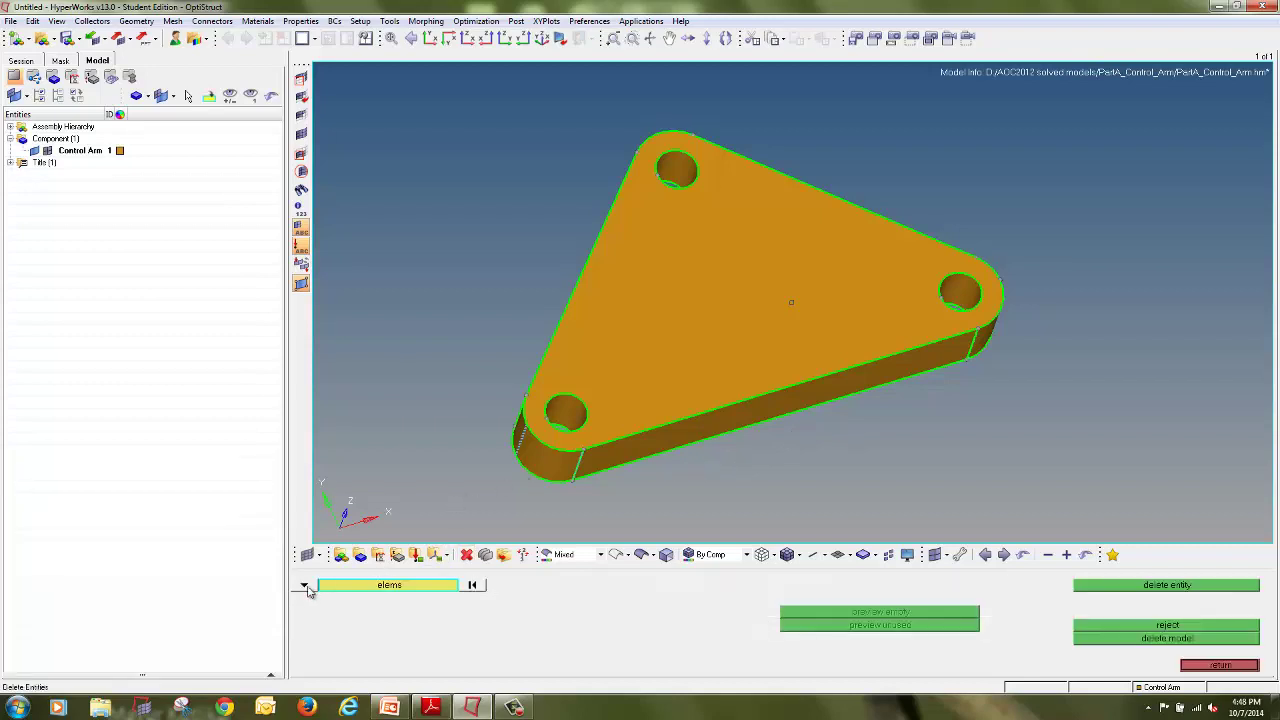
click(305, 586)
click(938, 646)
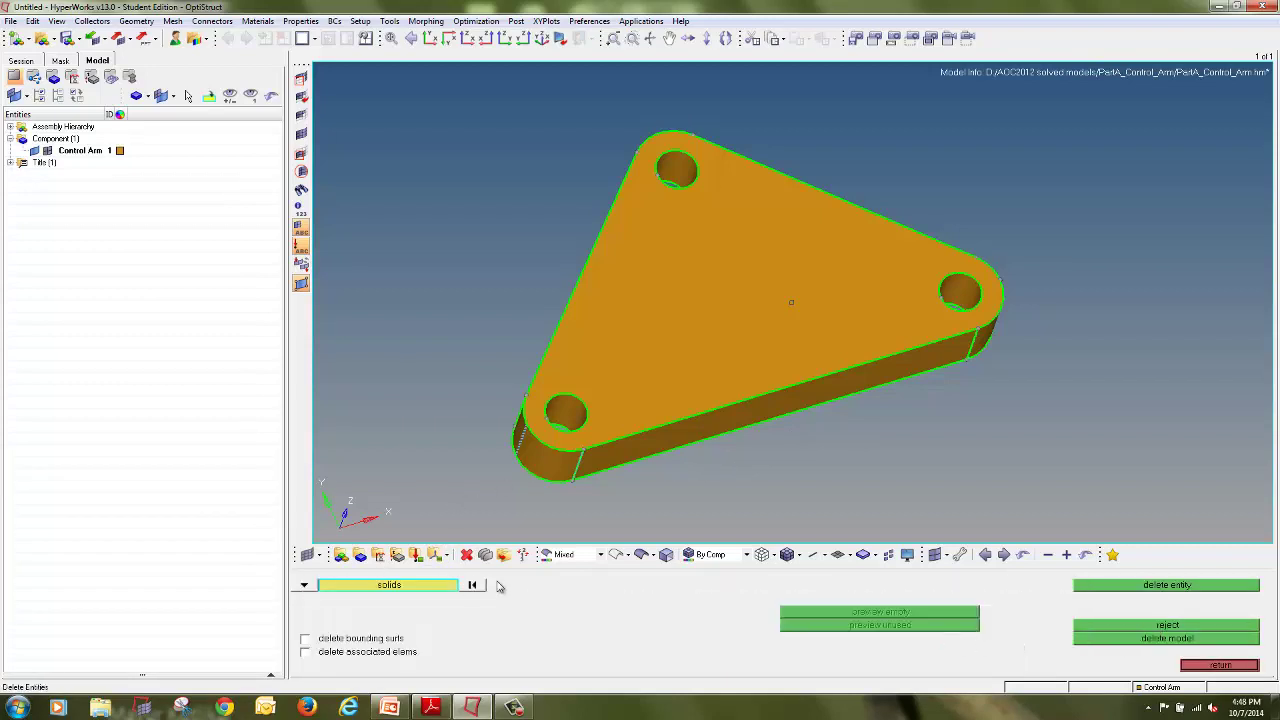
click(450, 588)
click(474, 636)
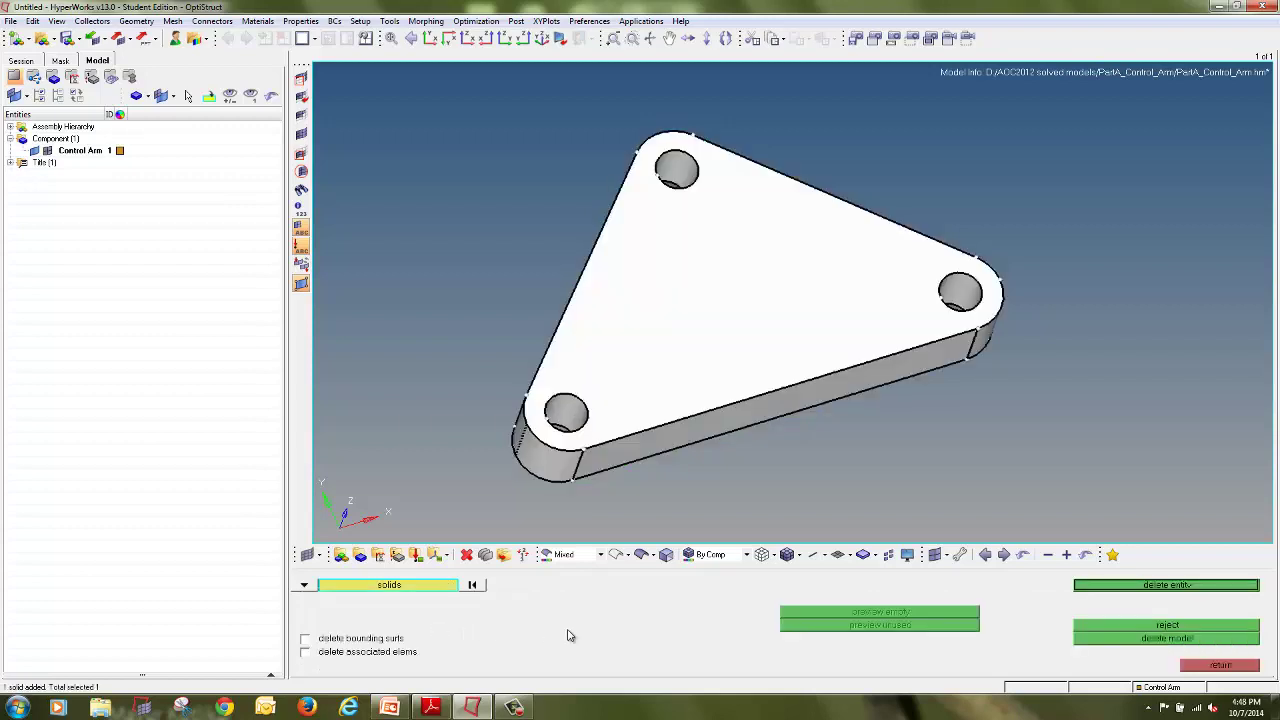
click(1095, 586)
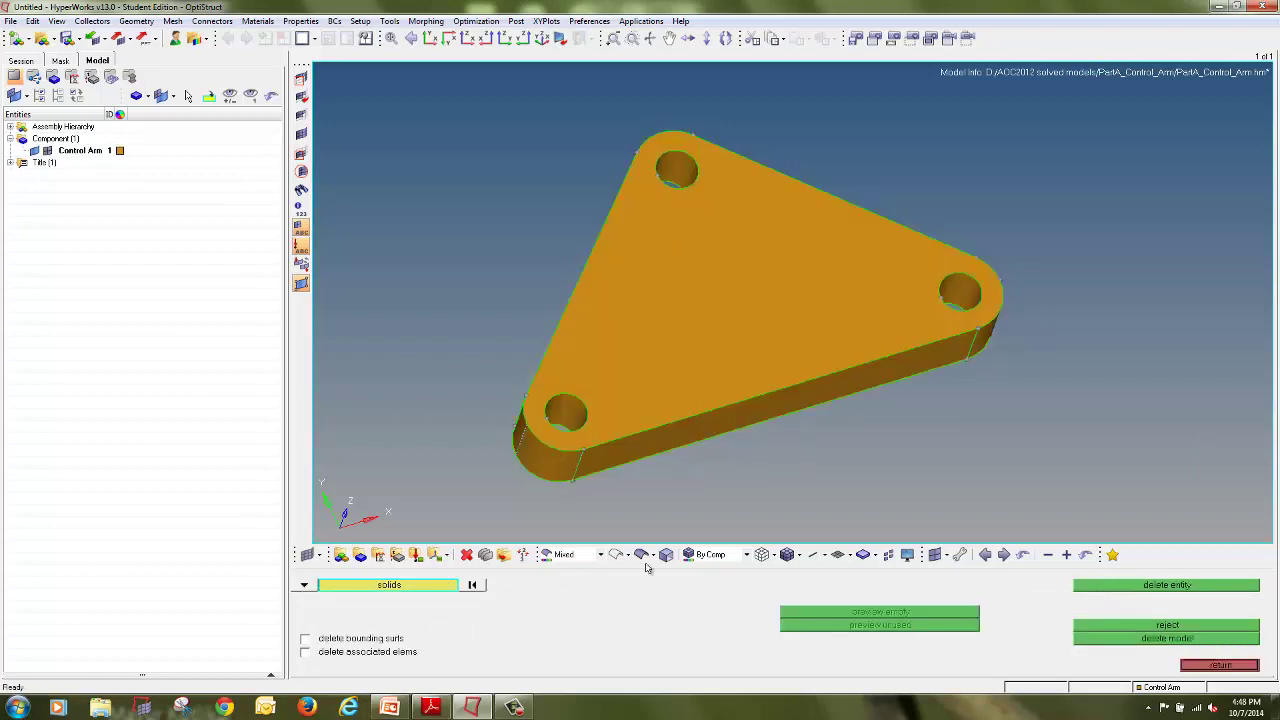
click(1243, 666)
Delete the rounded outer side surface at the control arm's corner on the negative X side
ctrl+drag(745, 427, 583, 457)
mouse_move(863, 449)
ctrl+mouse_down()
mouse_move(819, 407)
mouse_move(859, 398)
ctrl+mouse_up()
ctrl+scroll(932, 411, up, 5)
ctrl+scroll(909, 409, down, 5)
mouse_move(616, 333)
ctrl+mouse_down()
mouse_move(725, 335)
mouse_move(516, 339)
mouse_move(554, 369)
mouse_move(680, 326)
mouse_move(650, 320)
ctrl+mouse_up()
ctrl+click(517, 339)
ctrl+drag(417, 409, 440, 444)
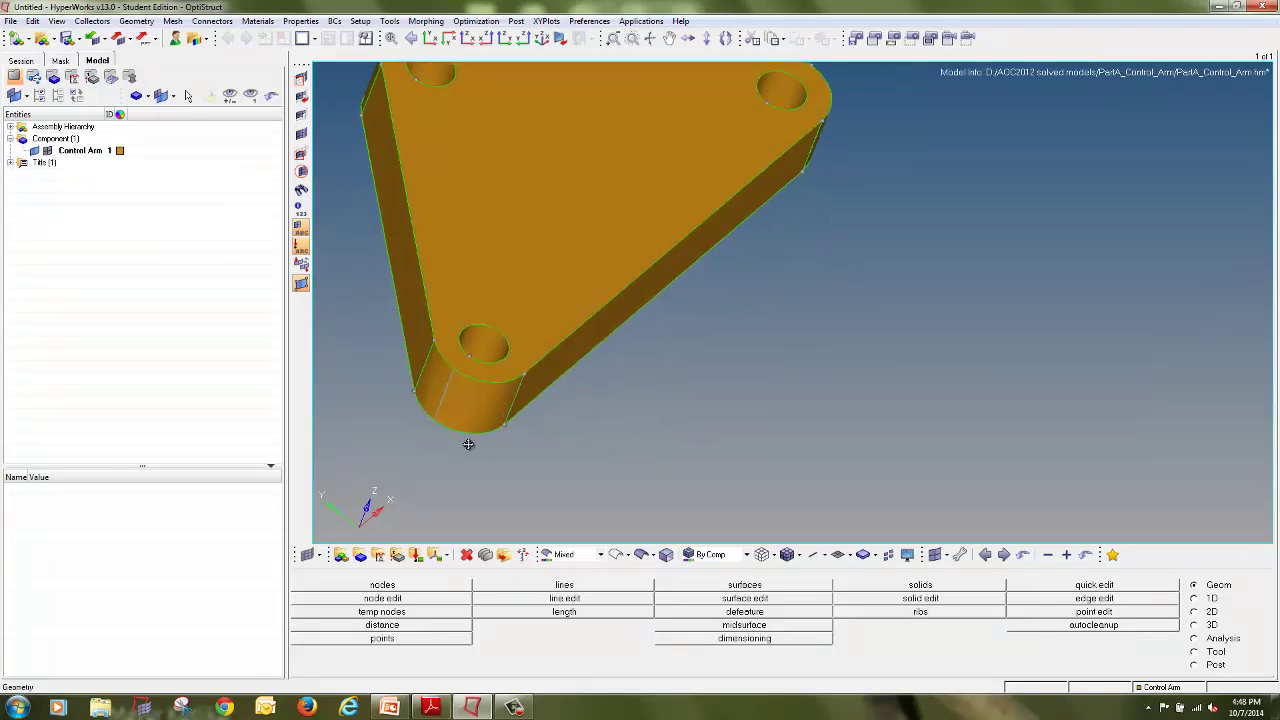
ctrl+scroll(440, 444, up, 4)
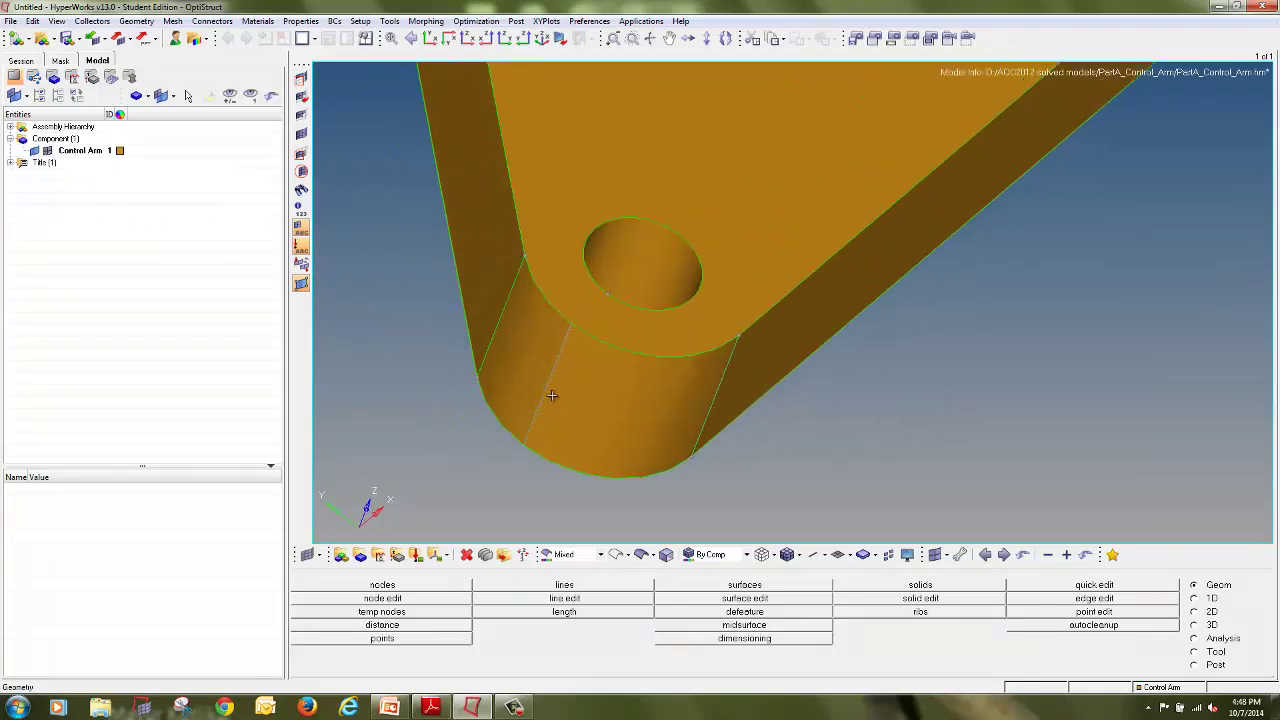
key(F2)
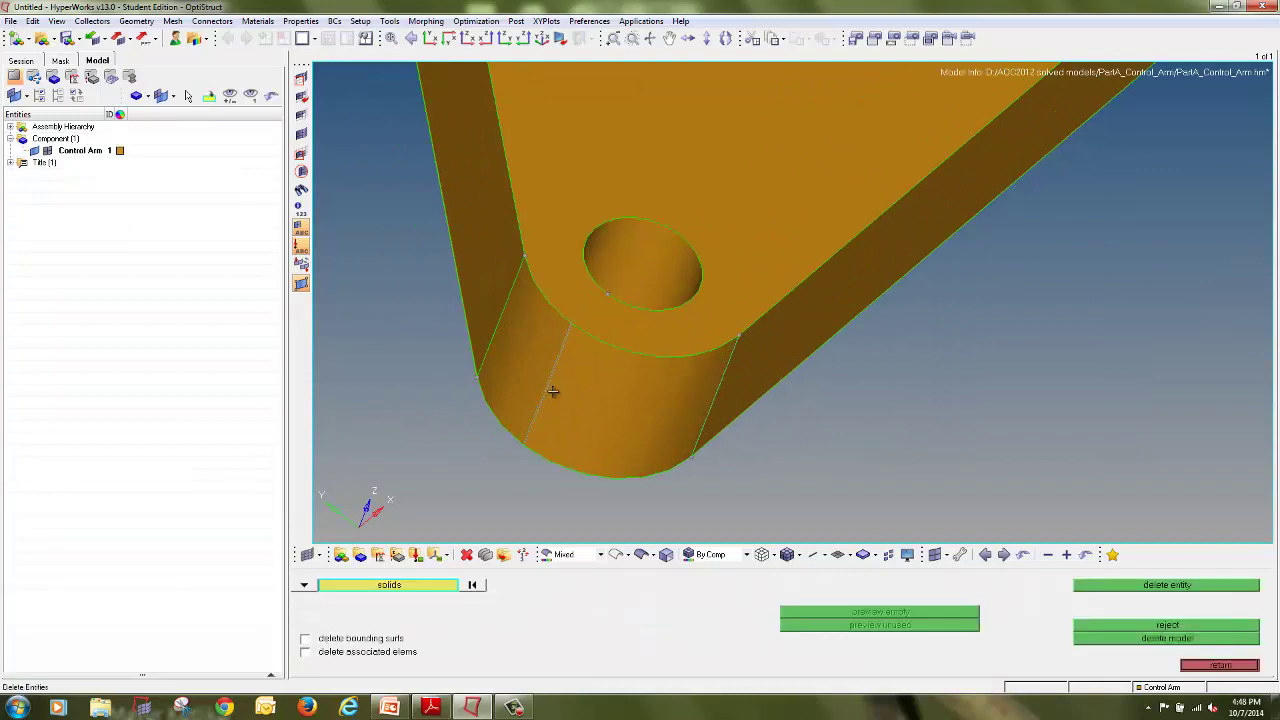
click(304, 585)
click(361, 638)
click(591, 440)
middle_click(591, 440)
Delete the rounded outer side surface at the control arm's corner on the positive X side
ctrl+scroll(591, 440, down, 7)
ctrl+drag(838, 332, 797, 318)
scroll(912, 285, up, 5)
ctrl+drag(977, 346, 904, 270)
click(944, 192)
click(912, 225)
middle_click(908, 240)
scroll(909, 300, down, 4)
ctrl+drag(806, 351, 1040, 352)
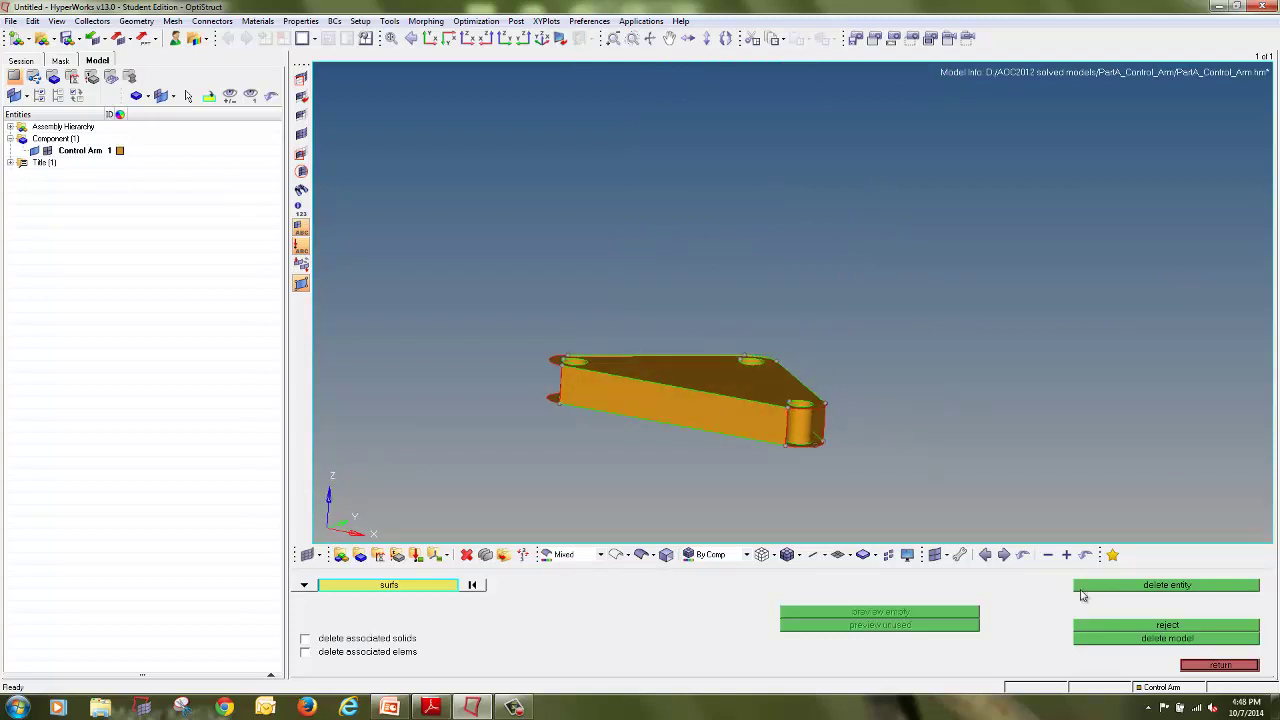
click(1204, 665)
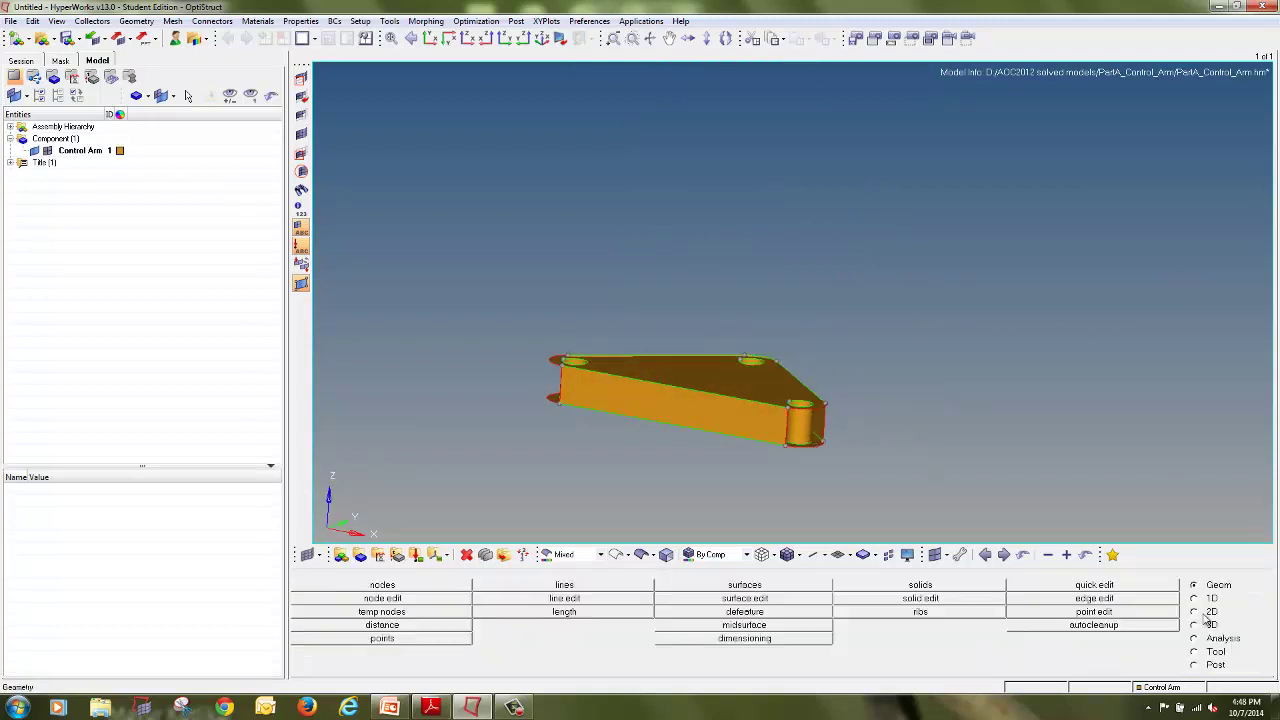
Create a ruled surface between the upper and lower arc edges of the open corner on the positive X side
click(1208, 613)
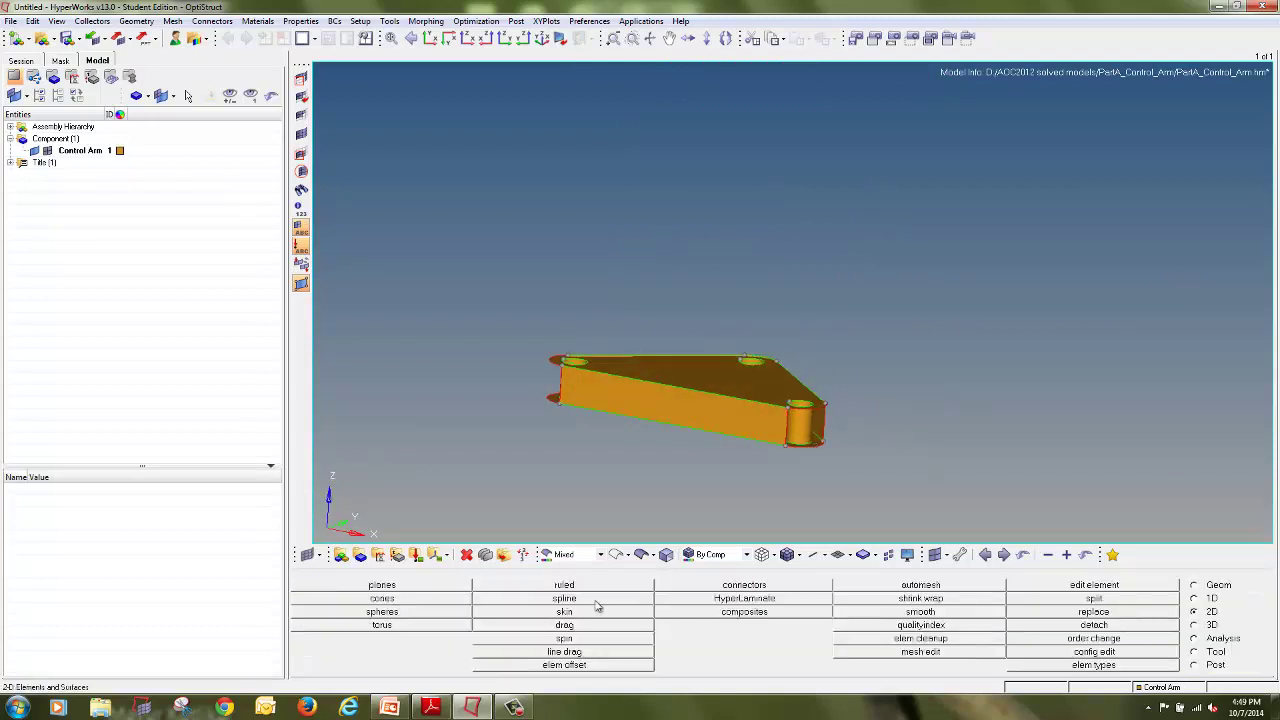
click(1216, 586)
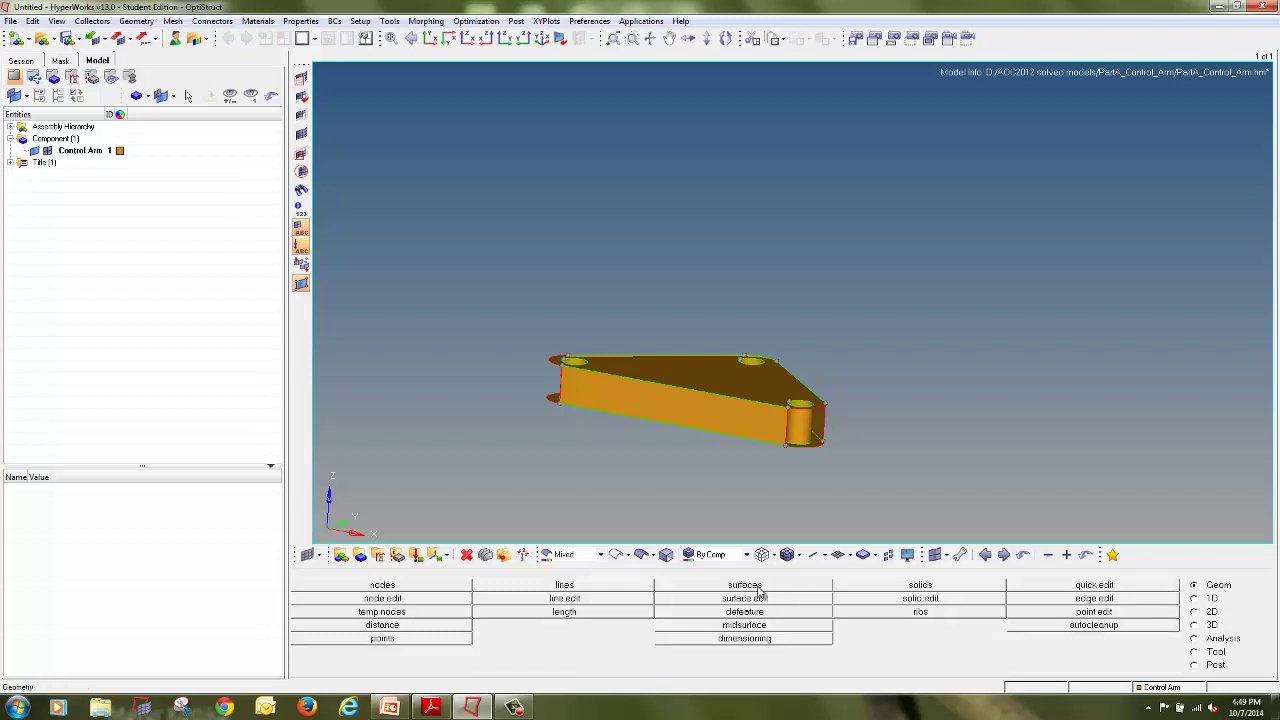
click(684, 586)
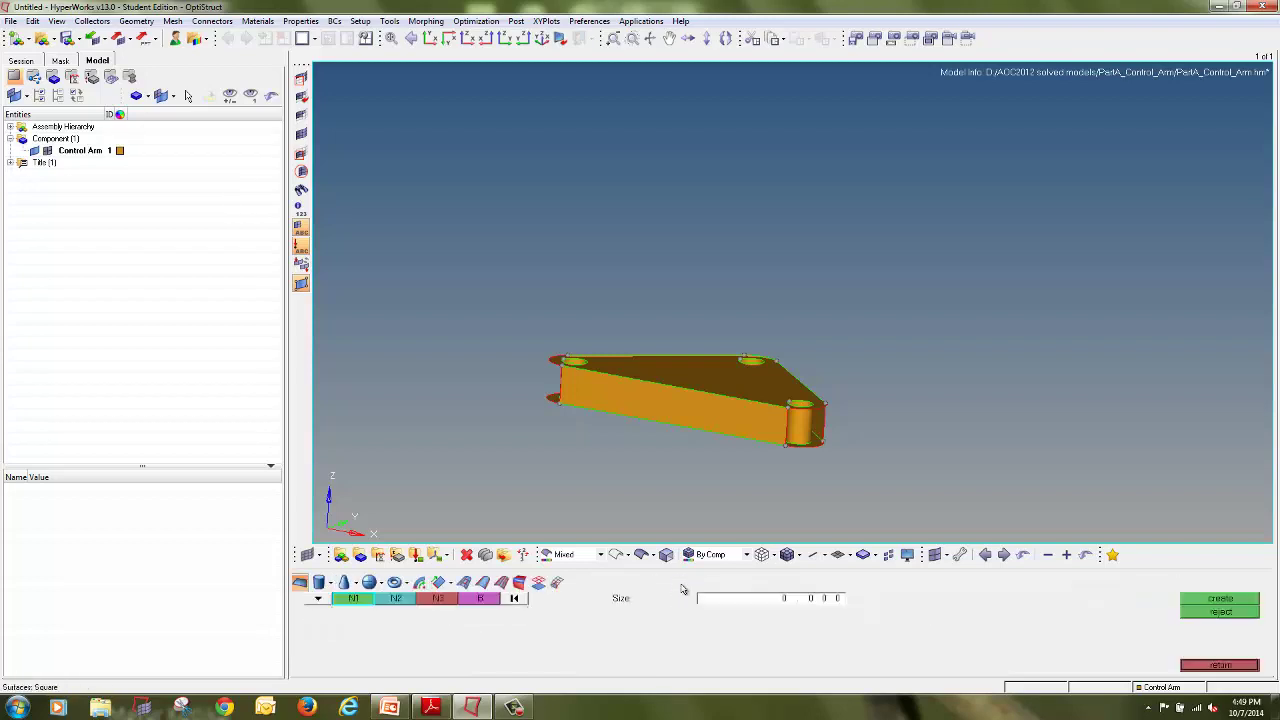
click(486, 583)
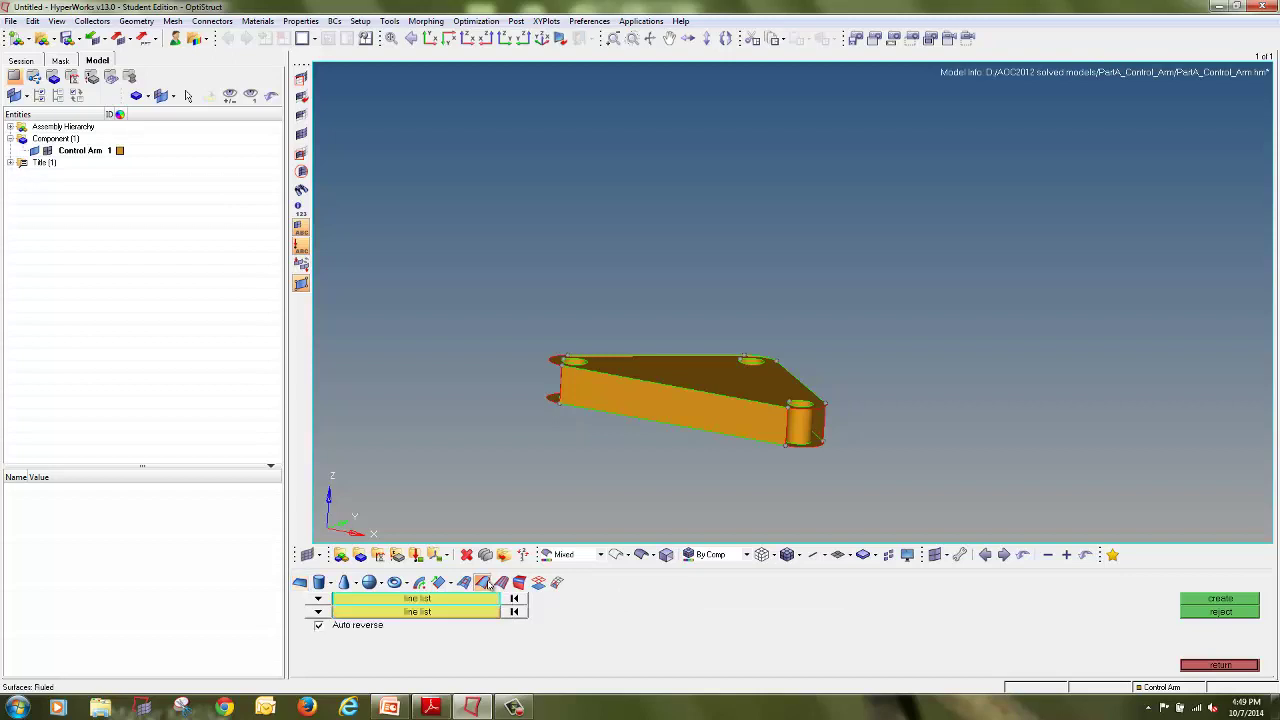
scroll(840, 457, up, 1)
scroll(818, 406, up, 5)
click(822, 413)
click(447, 613)
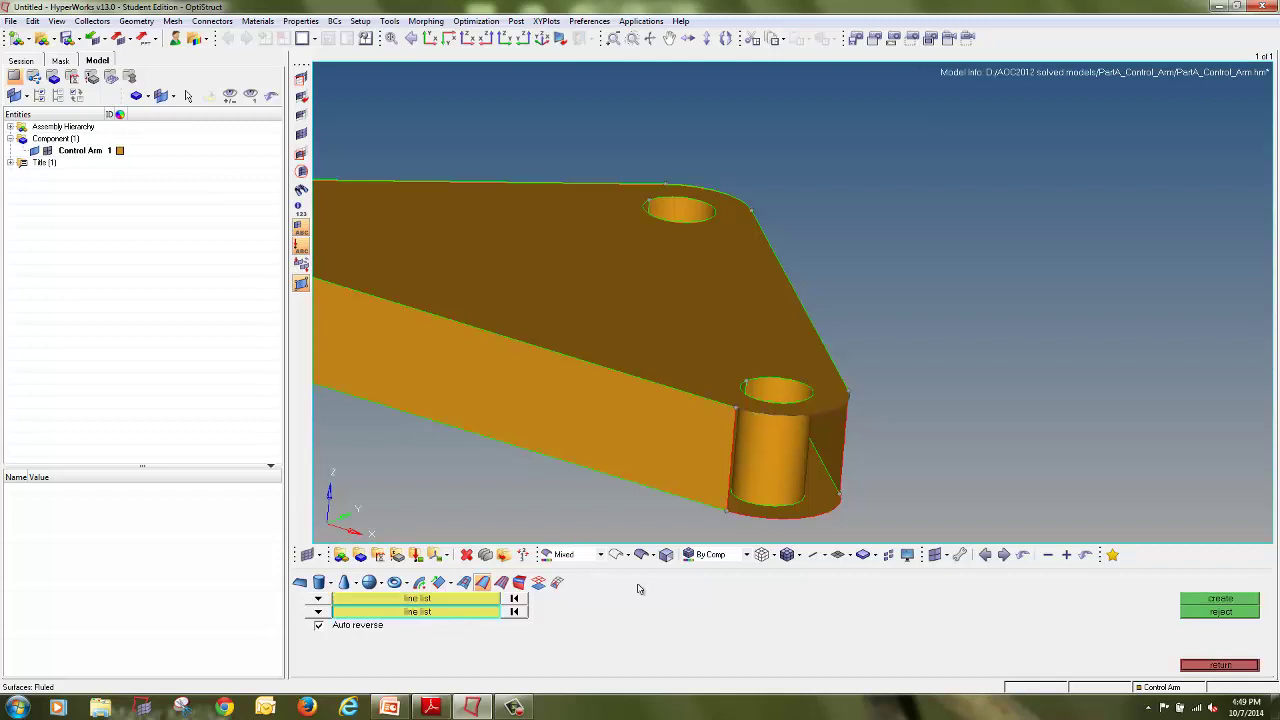
click(842, 510)
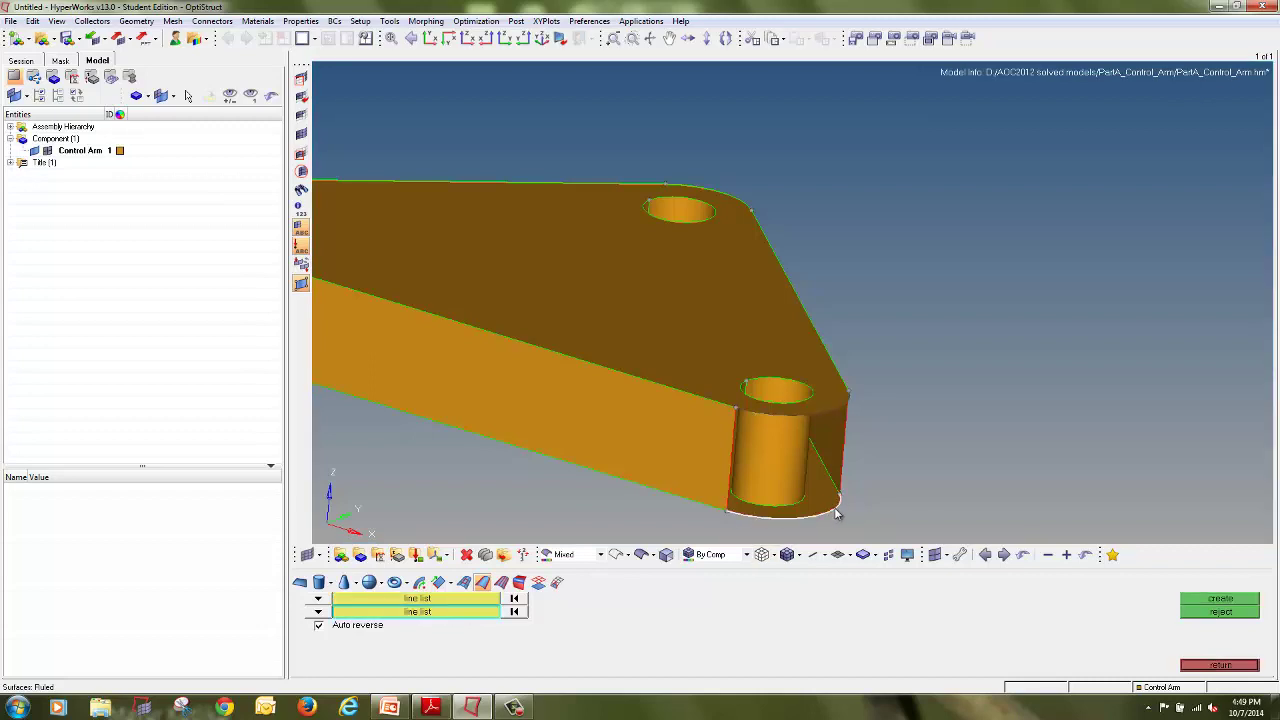
click(1204, 600)
Close the open corner on the negative X side with a ruled surface between its upper and lower arc edges
mouse_move(903, 404)
ctrl+mouse_down()
mouse_move(743, 454)
mouse_move(763, 480)
mouse_move(909, 441)
mouse_move(884, 415)
ctrl+mouse_up()
ctrl+scroll(884, 415, down, 3)
ctrl+scroll(884, 415, down, 2)
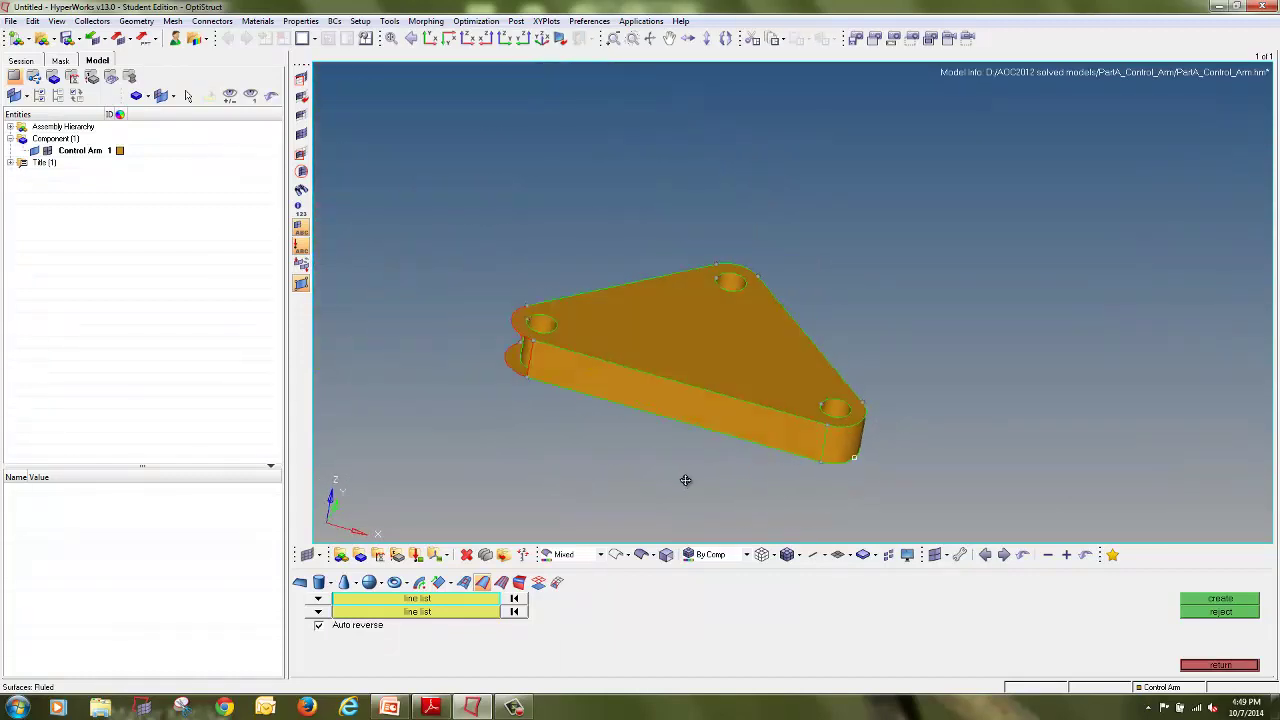
ctrl+drag(677, 477, 809, 457)
ctrl+scroll(602, 376, up, 6)
ctrl+scroll(600, 358, up, 1)
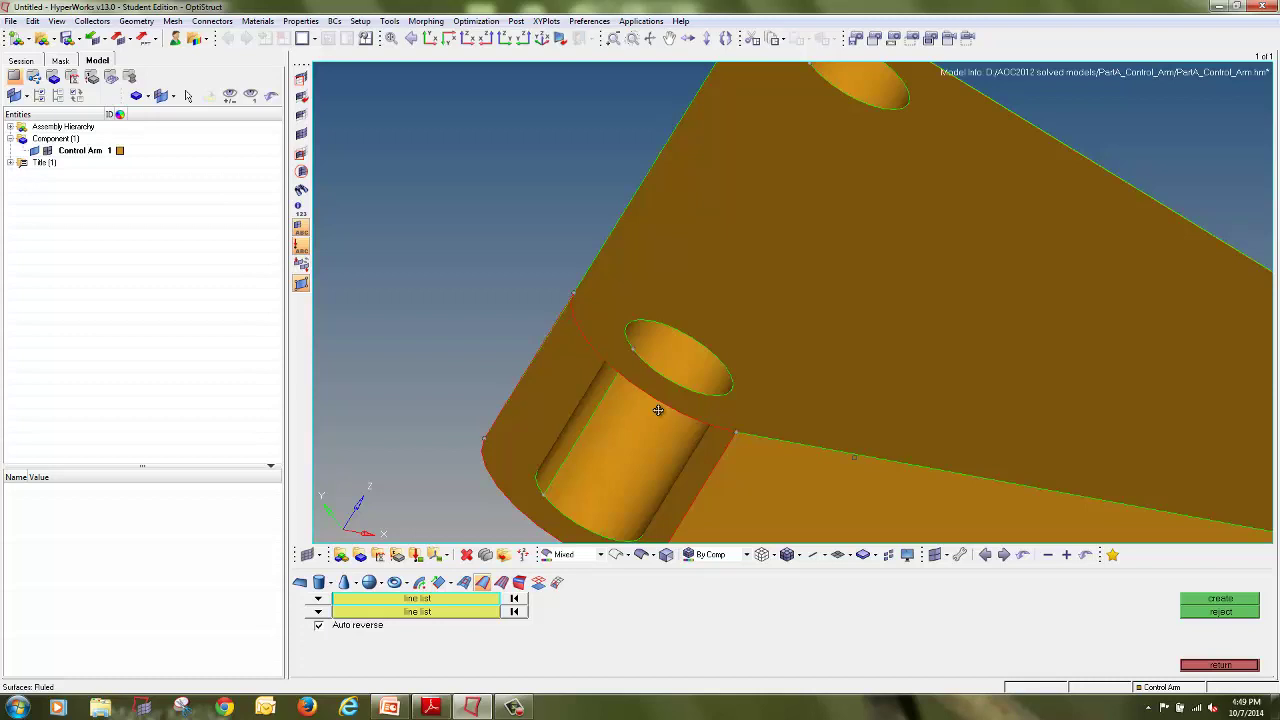
ctrl+drag(658, 409, 533, 316)
click(494, 247)
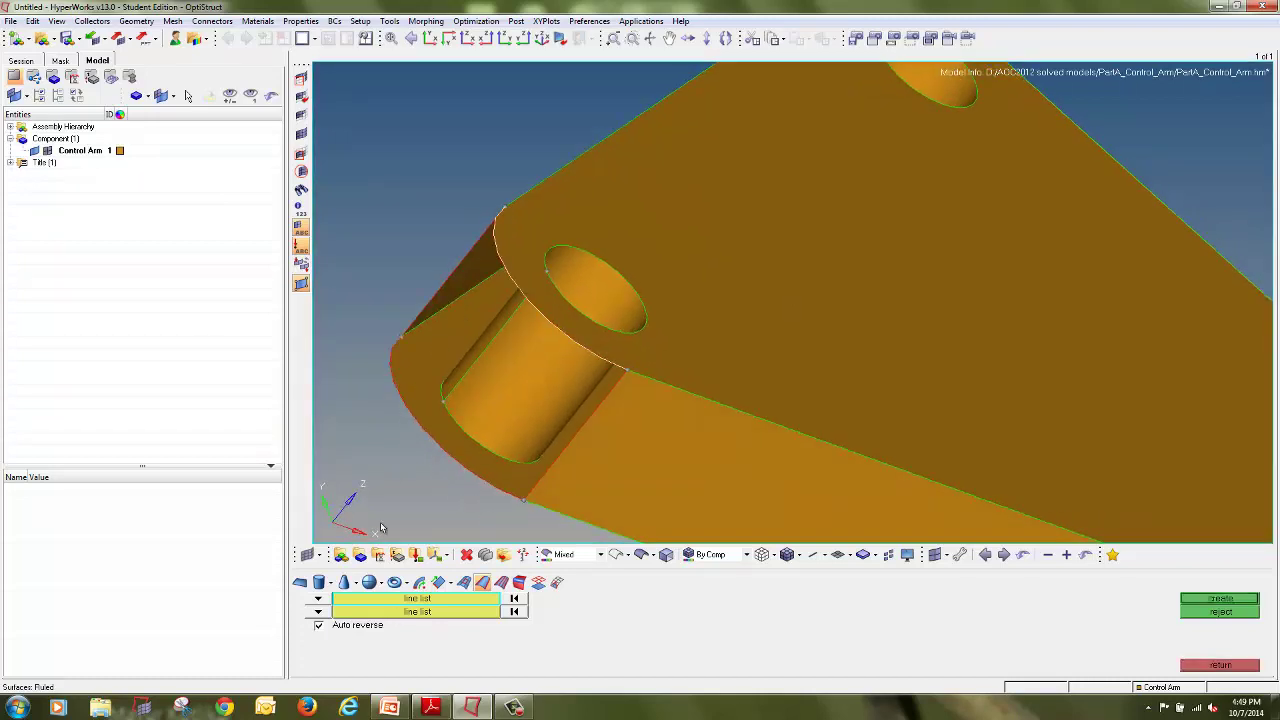
click(399, 613)
click(409, 416)
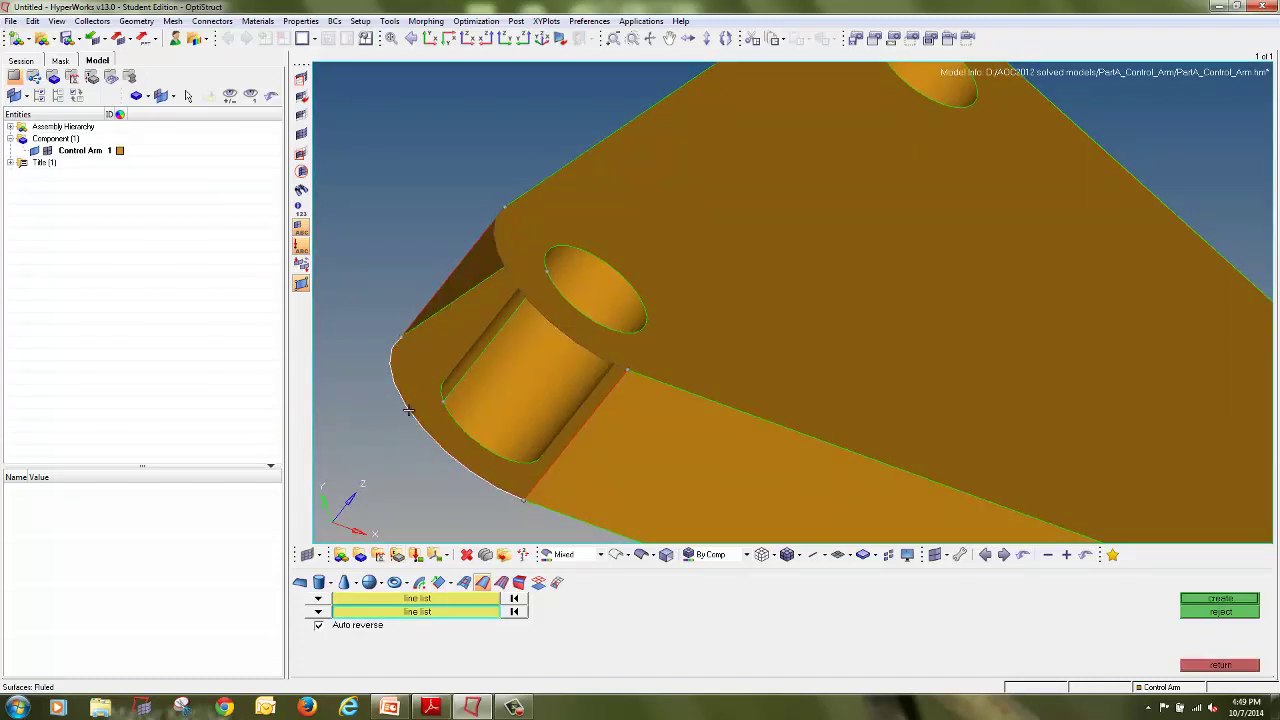
click(1213, 600)
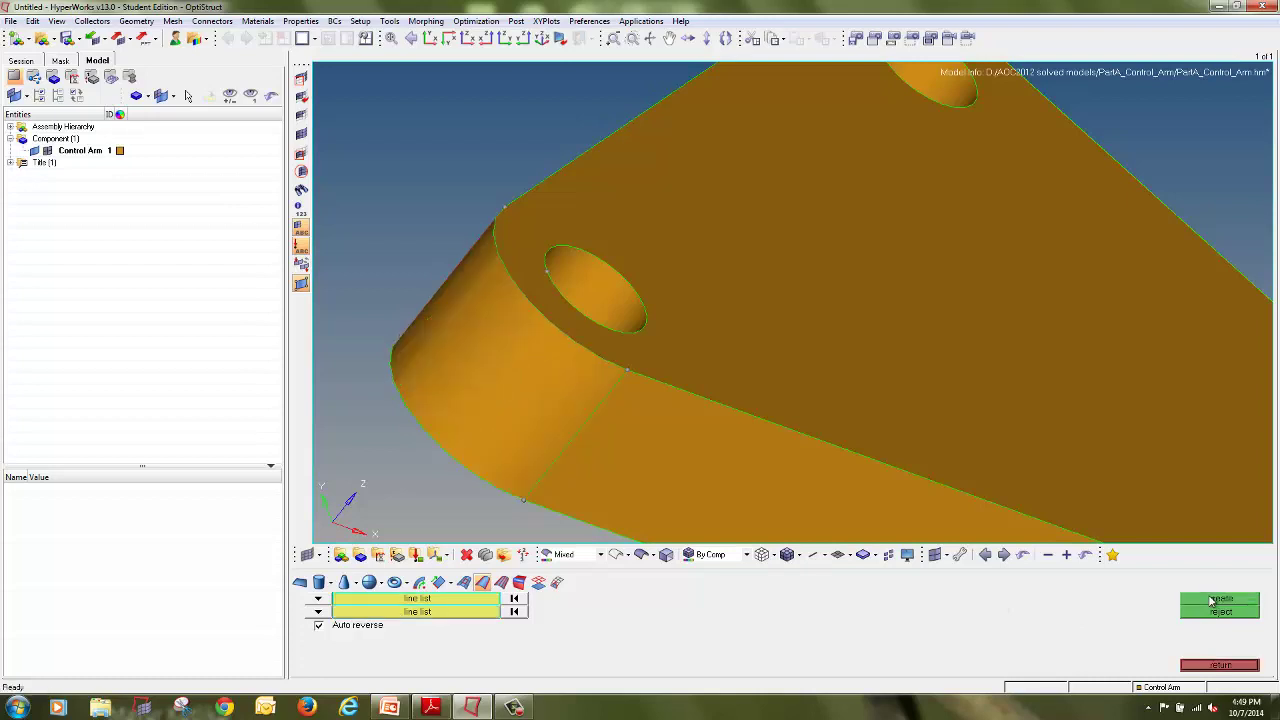
click(1200, 665)
Examine the control arm's rebuilt corner surfaces, edges and holes from several angles
ctrl+scroll(625, 345, down, 4)
ctrl+drag(623, 377, 618, 431)
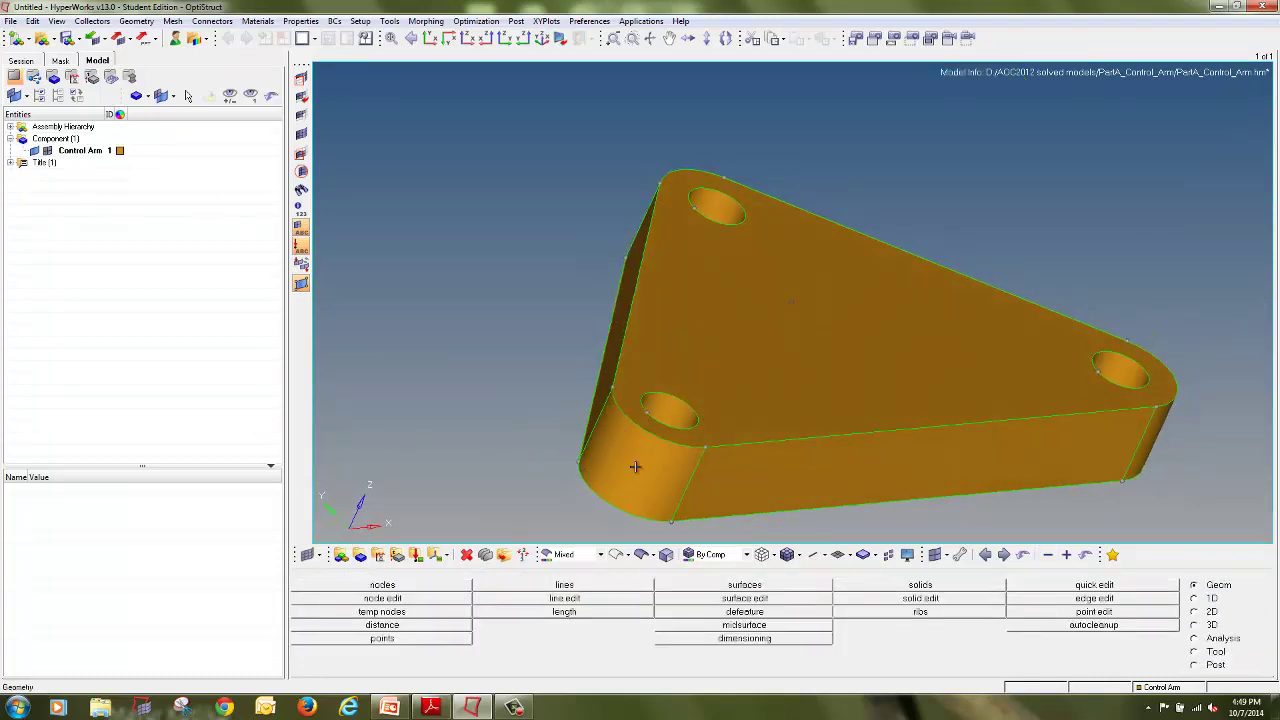
ctrl+click(697, 445)
ctrl+drag(743, 444, 699, 444)
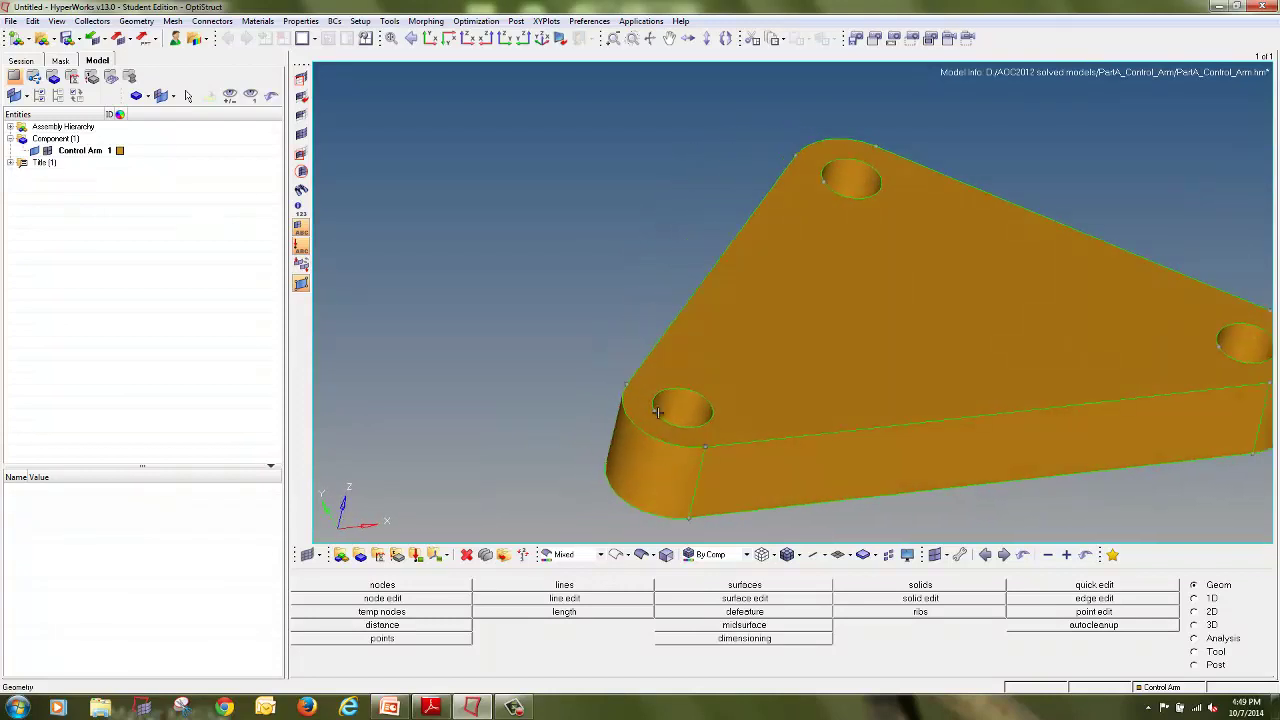
ctrl+scroll(664, 432, down, 3)
ctrl+drag(856, 427, 937, 386)
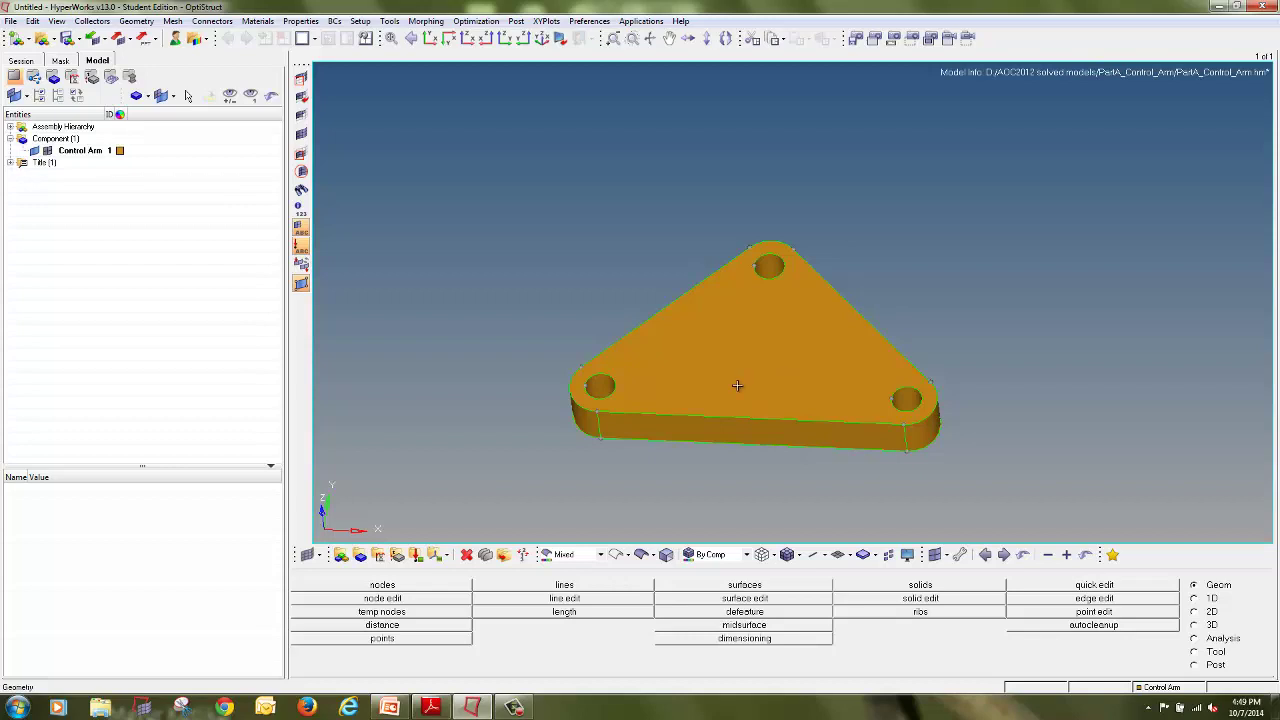
ctrl+drag(737, 374, 601, 393)
ctrl+scroll(602, 393, up, 4)
ctrl+scroll(583, 434, down, 3)
mouse_move(606, 475)
ctrl+mouse_down()
mouse_move(568, 465)
mouse_move(587, 461)
ctrl+mouse_up()
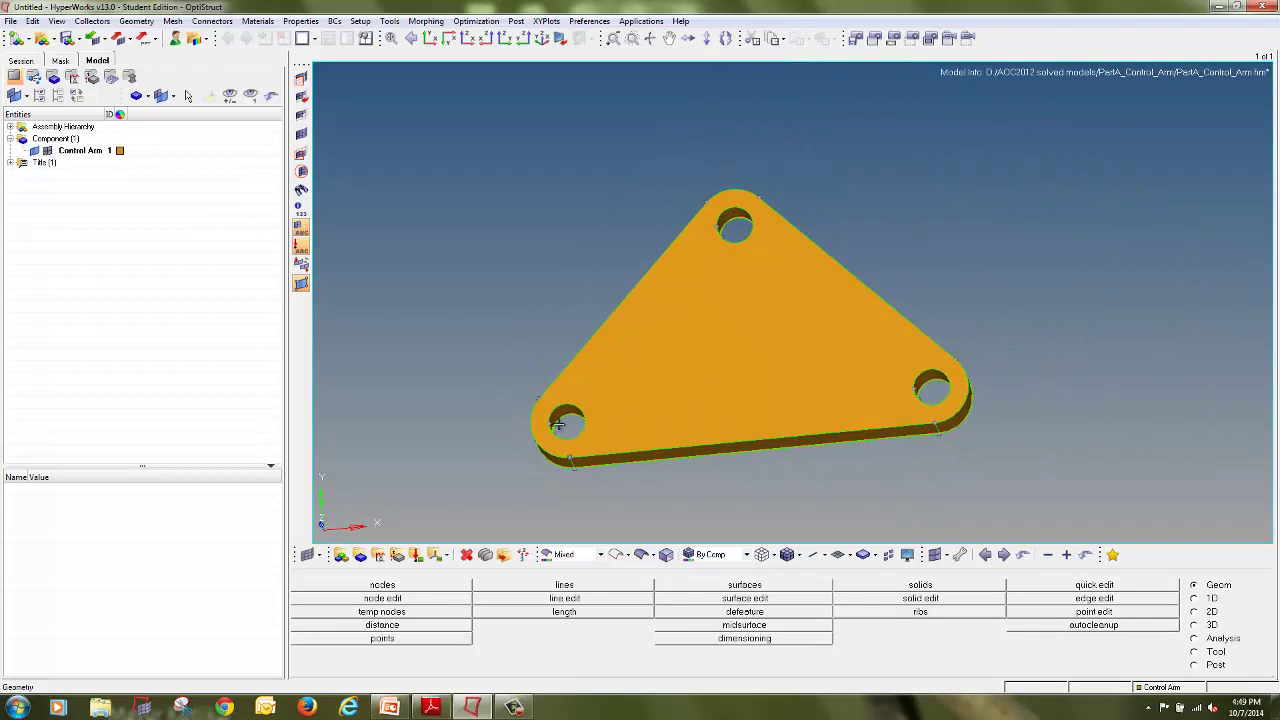
ctrl+scroll(558, 425, up, 5)
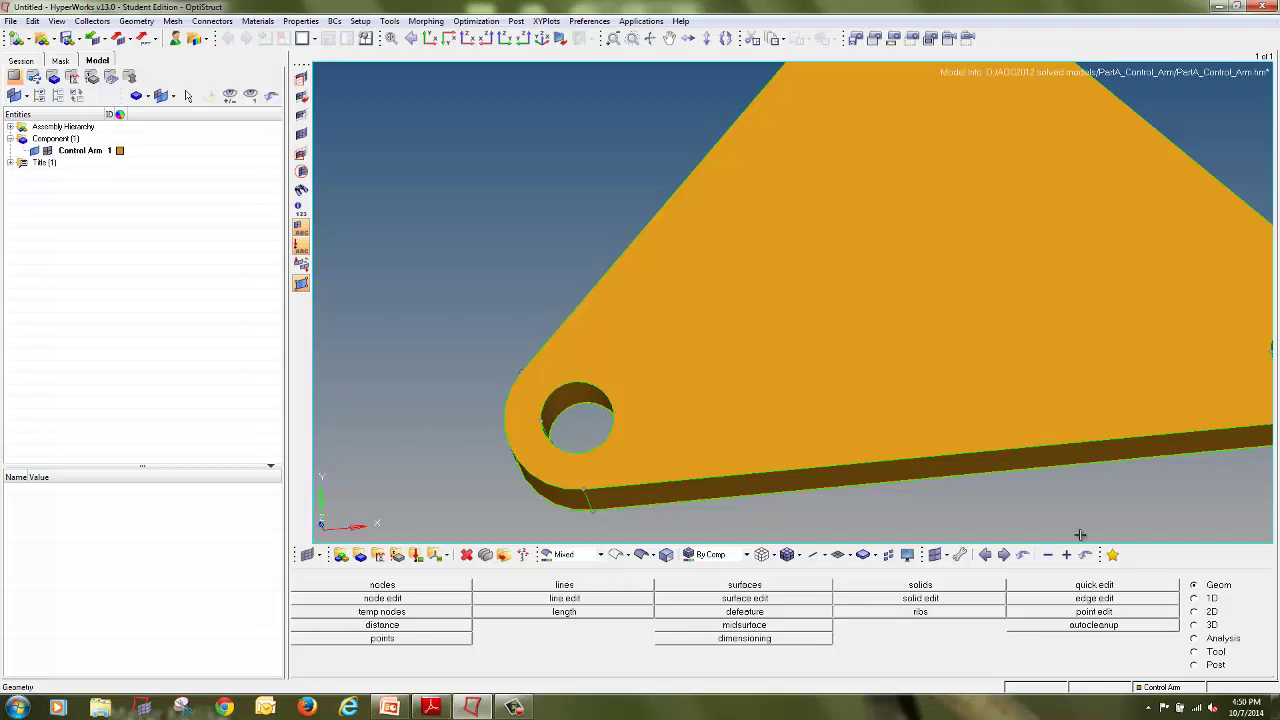
Extract five parametric nodes along the front edge of the control arm's hole on the negative X side
key(F8)
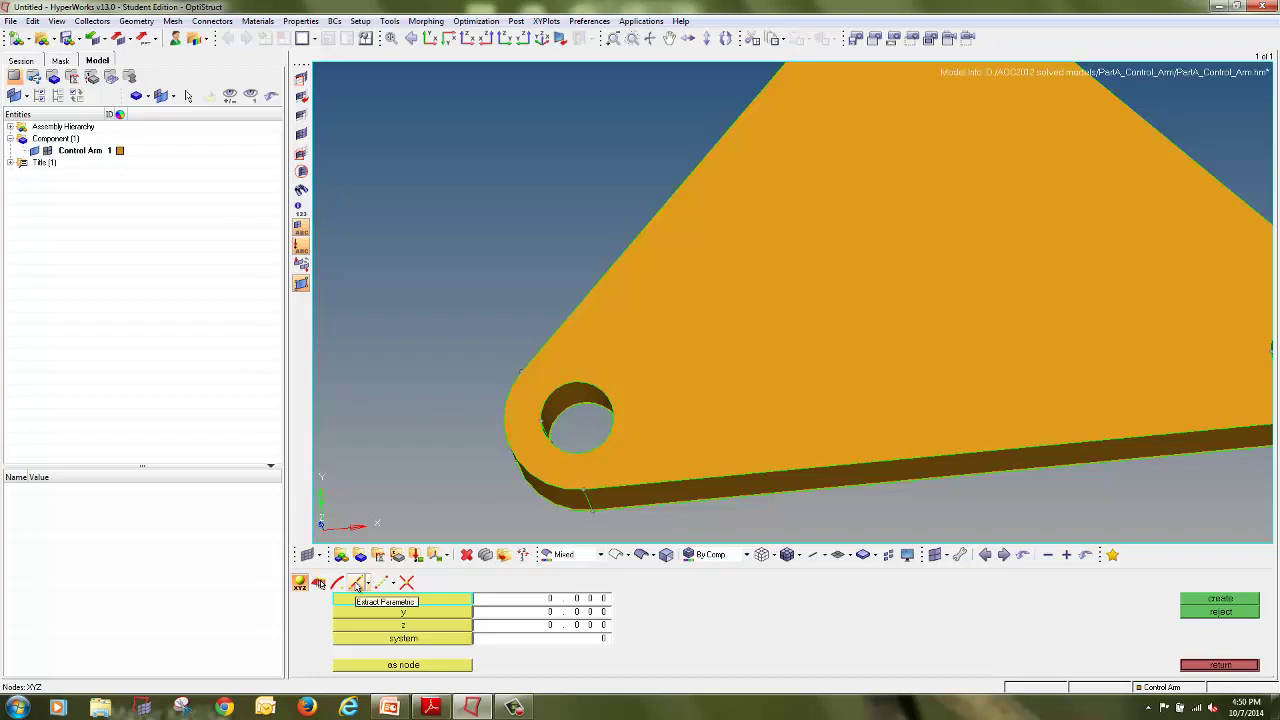
click(356, 584)
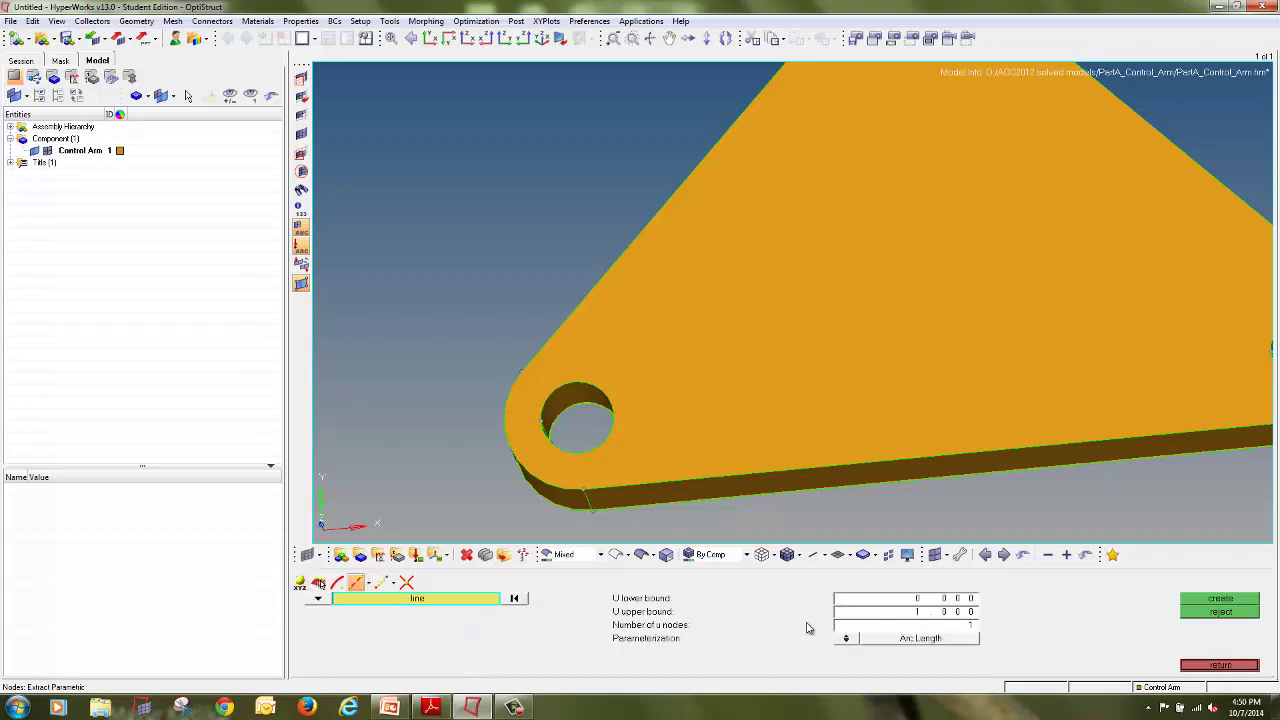
click(1219, 665)
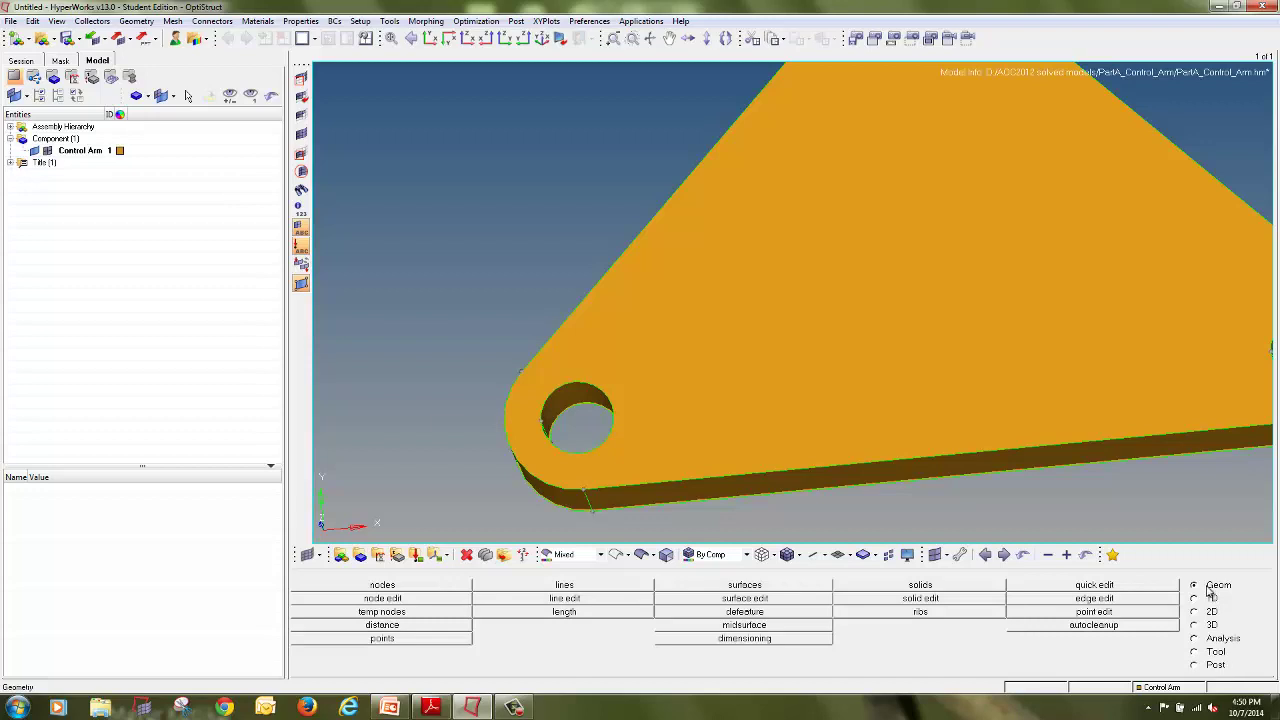
click(398, 586)
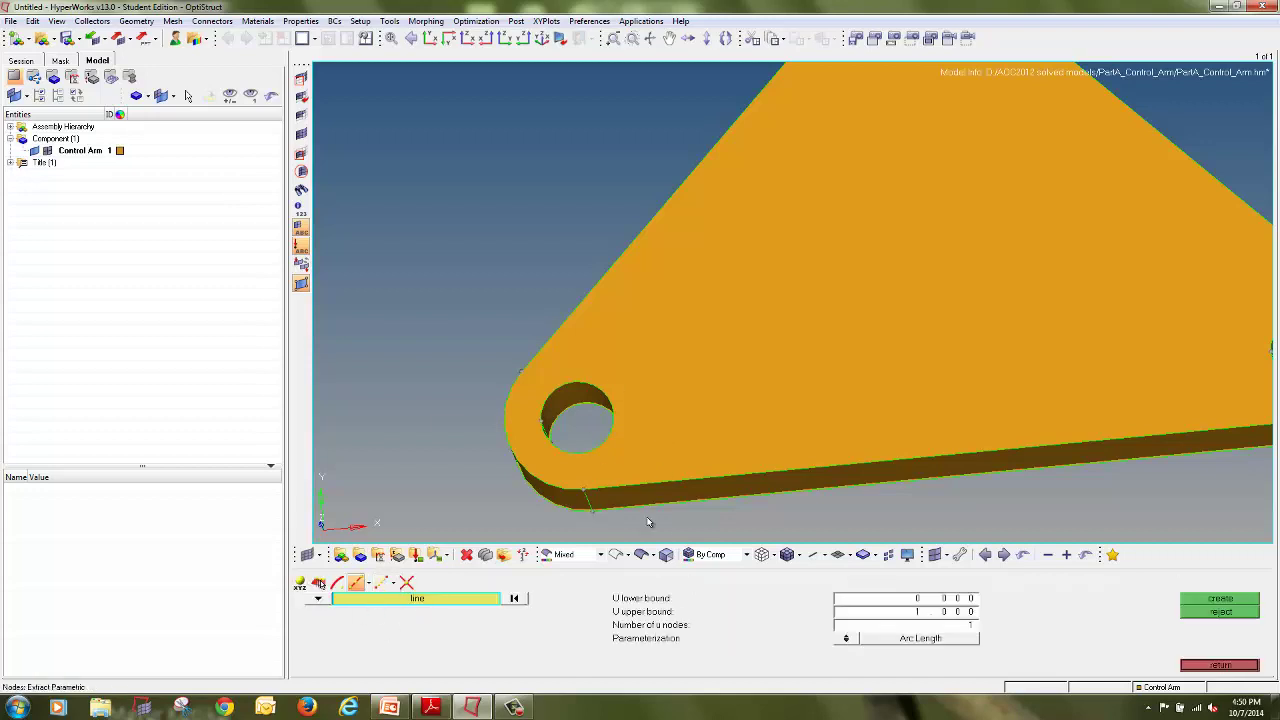
click(926, 626)
text(5)
key(Tab)
scroll(757, 289, down, 5)
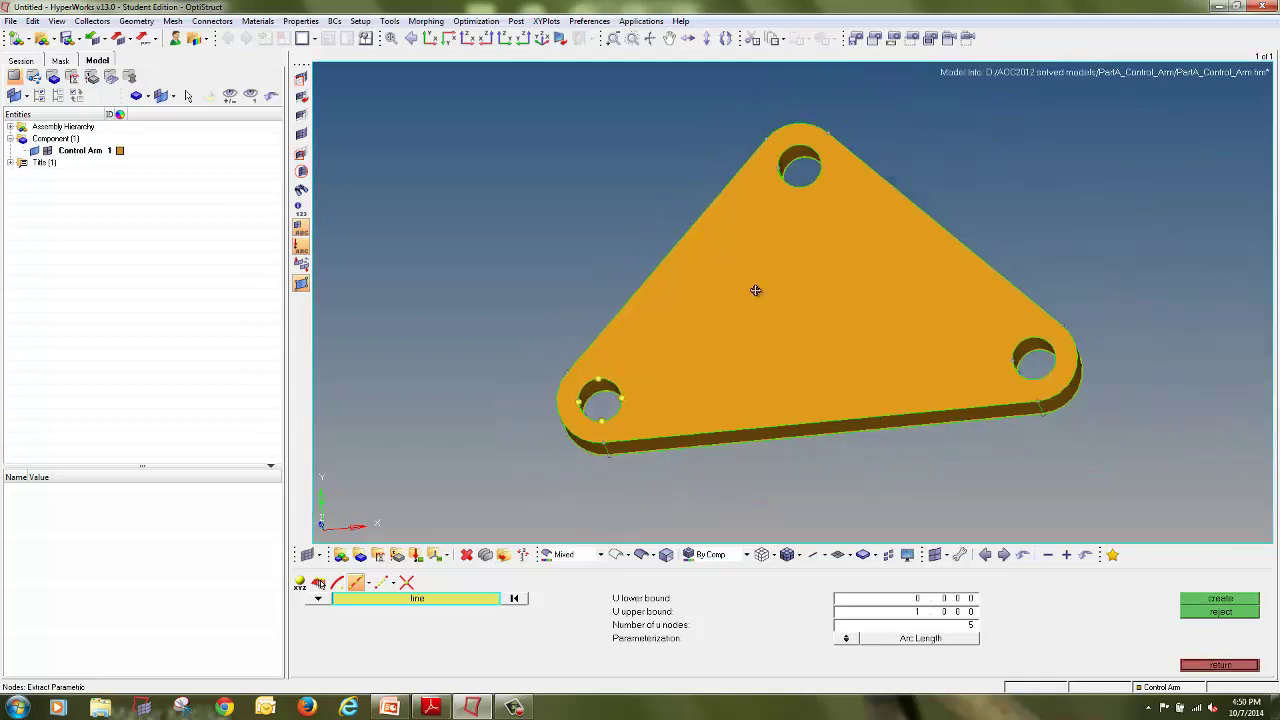
Extract five parametric nodes along the front edges of the apex hole and the hole on the positive X side
scroll(779, 224, up, 6)
click(779, 224)
middle_click(797, 277)
scroll(947, 388, down, 3)
scroll(947, 388, up, 5)
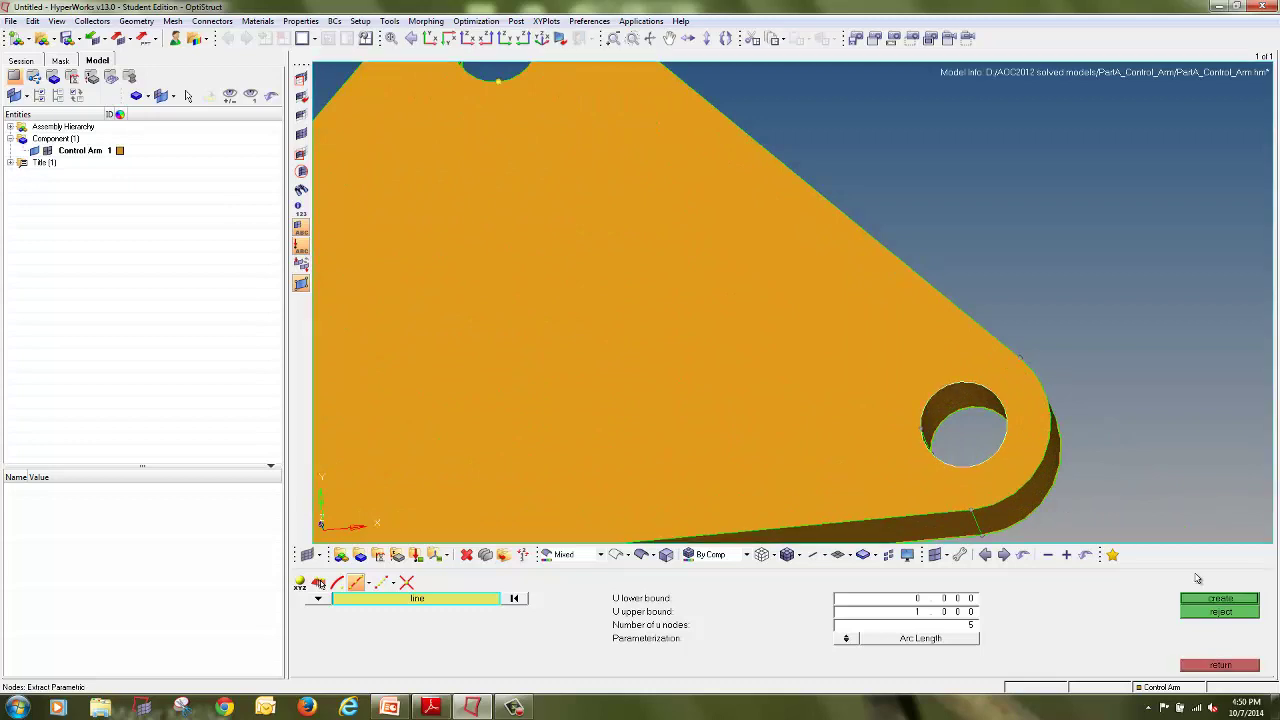
click(1224, 603)
scroll(843, 402, down, 5)
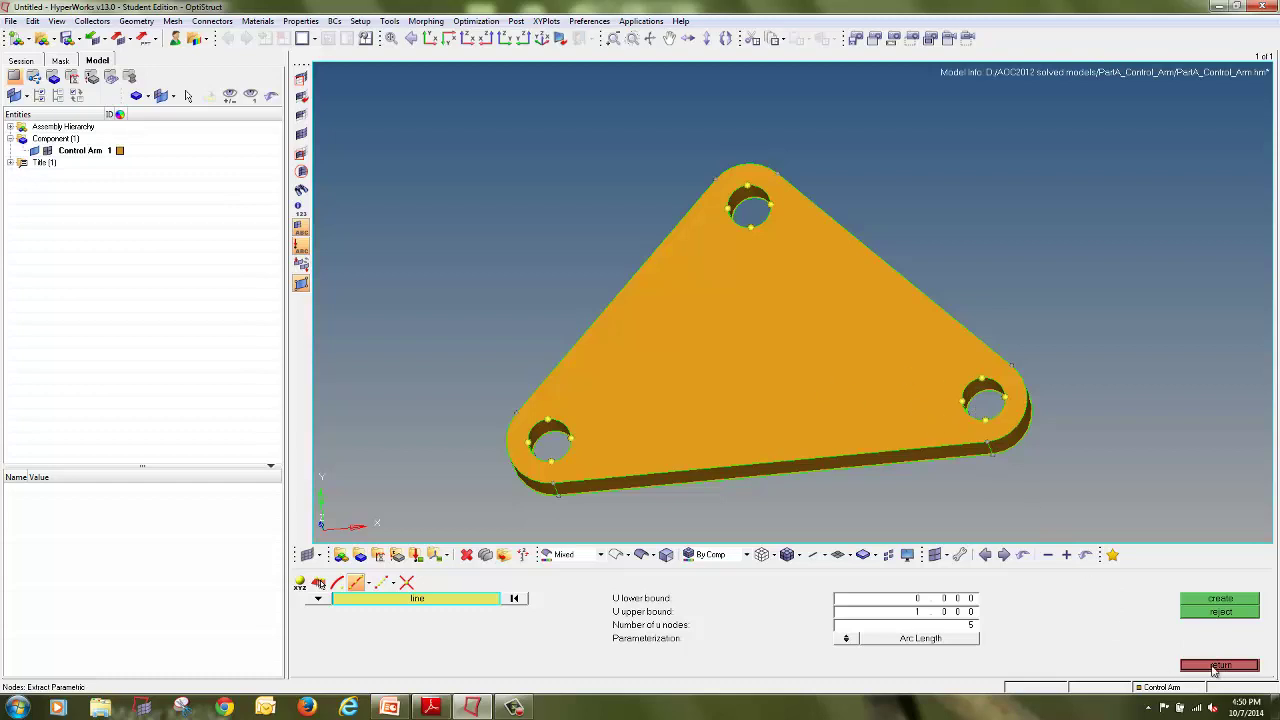
click(1216, 665)
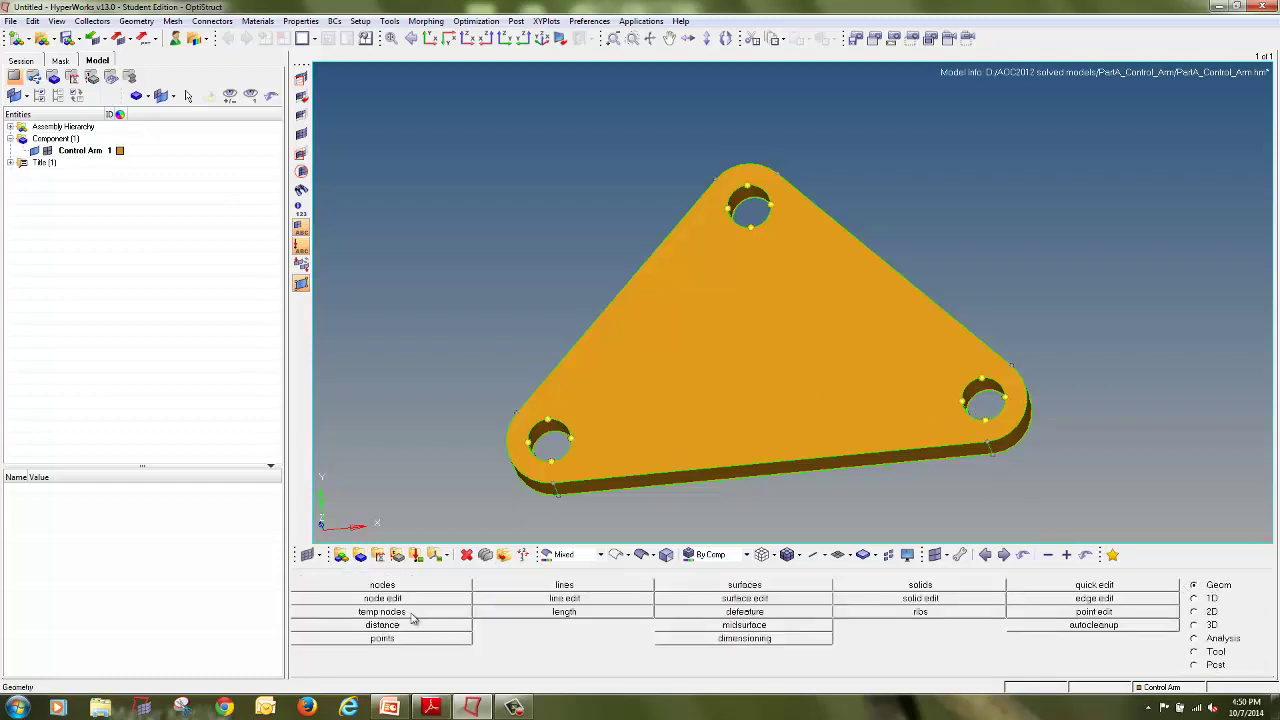
Create one node midway between two opposite edge nodes of the hole on the negative X side
click(383, 625)
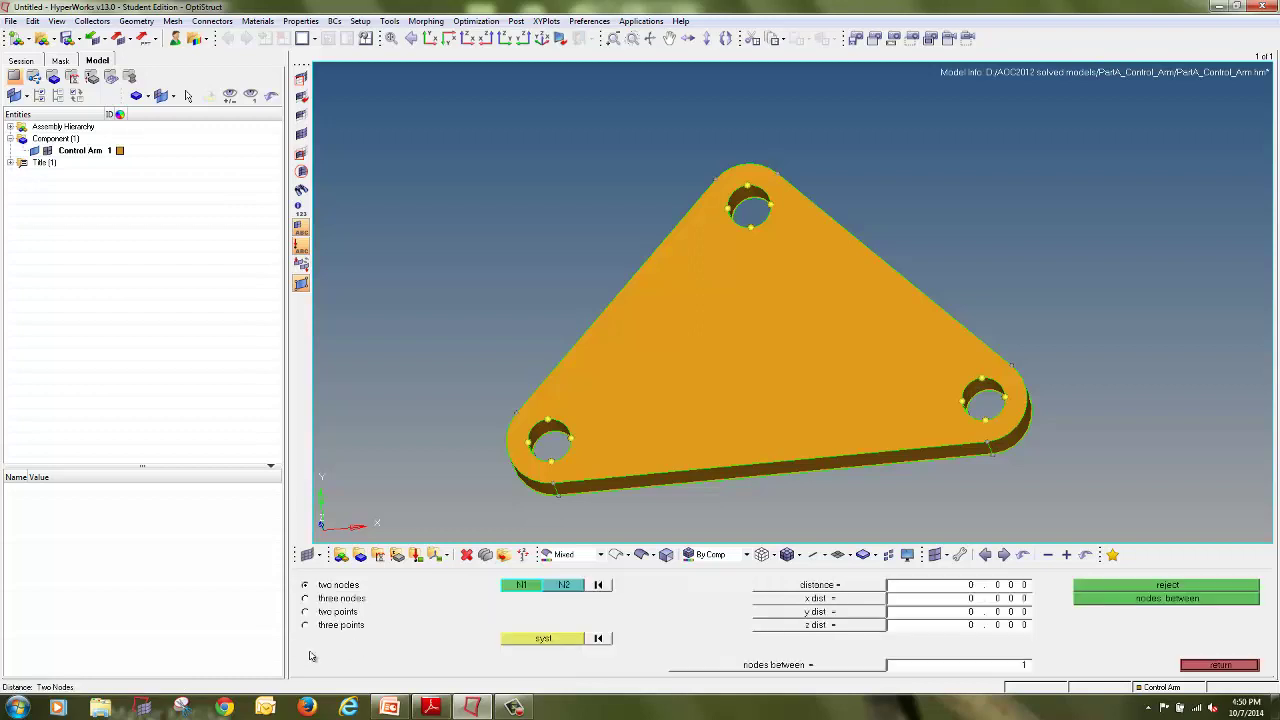
scroll(553, 445, up, 5)
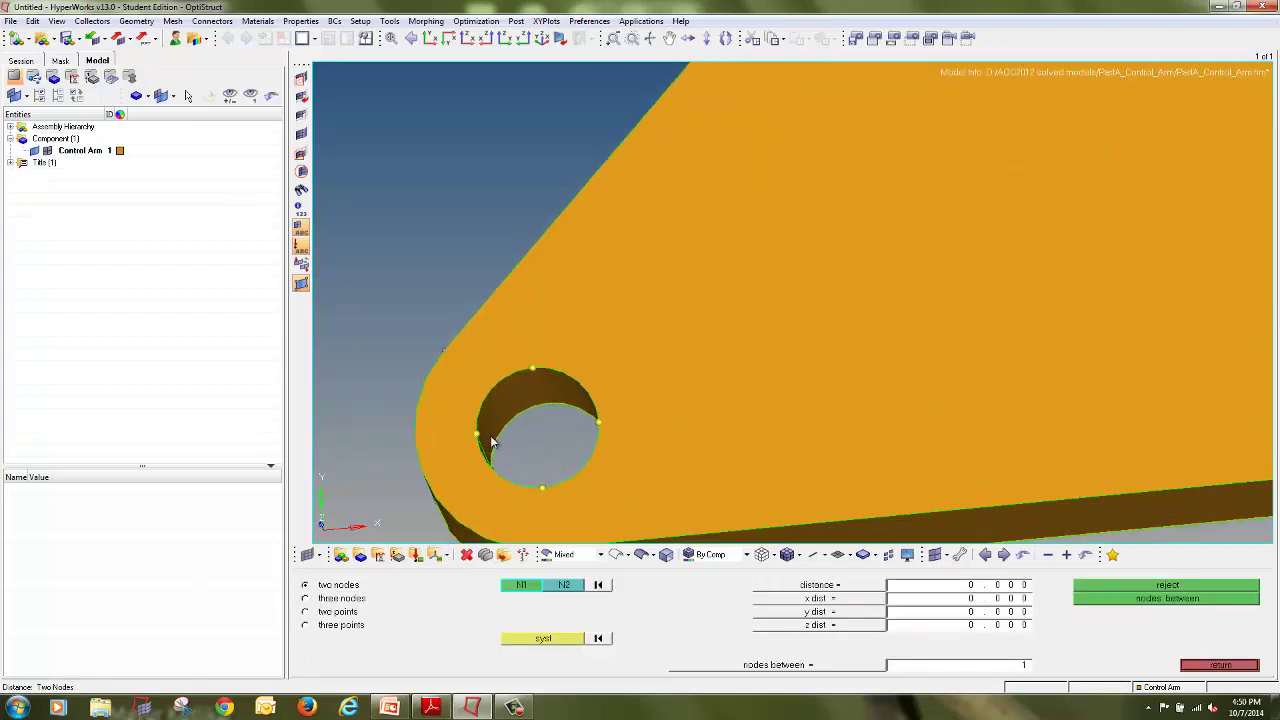
click(475, 431)
click(599, 420)
scroll(552, 438, down, 5)
Create a center node in both the apex hole and the positive X hole, midway between opposite edge nodes
ctrl+right_drag(806, 245, 727, 349)
click(745, 176)
click(750, 234)
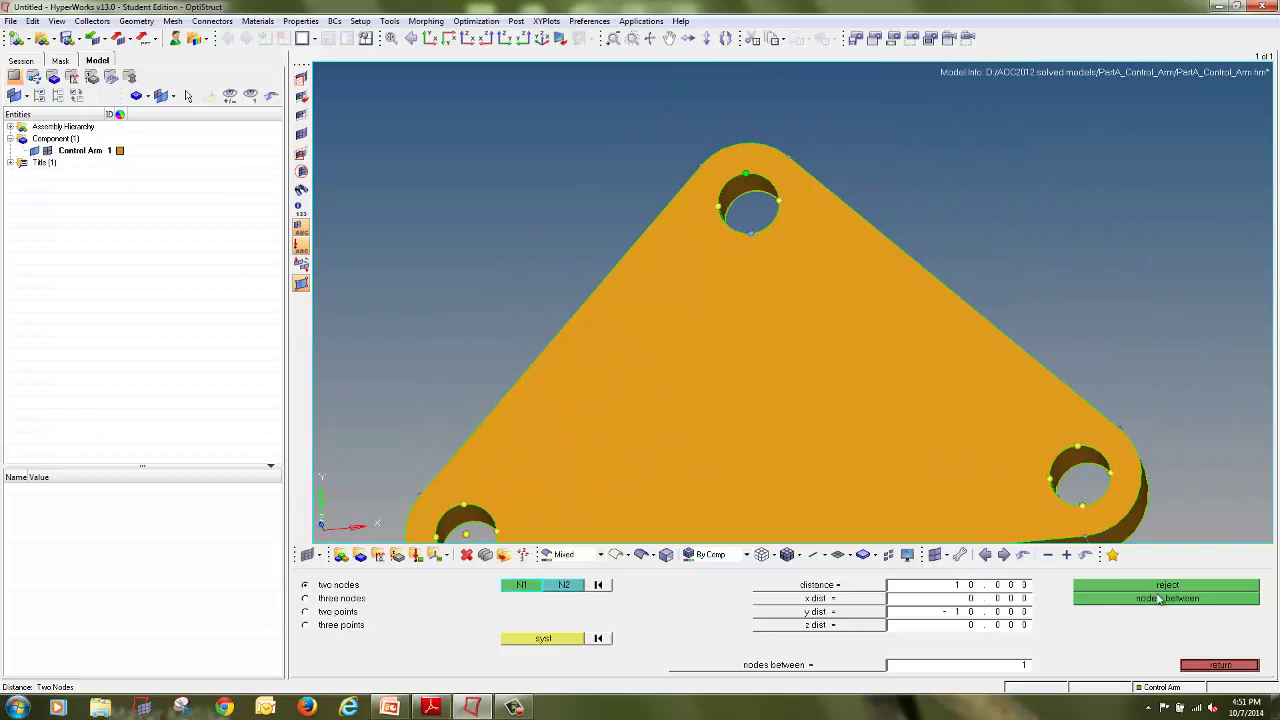
click(1050, 481)
click(1107, 474)
Measure the radius of the negative X hole between its center node and an edge node
ctrl+scroll(1078, 475, down, 4)
ctrl+right_drag(983, 494, 929, 420)
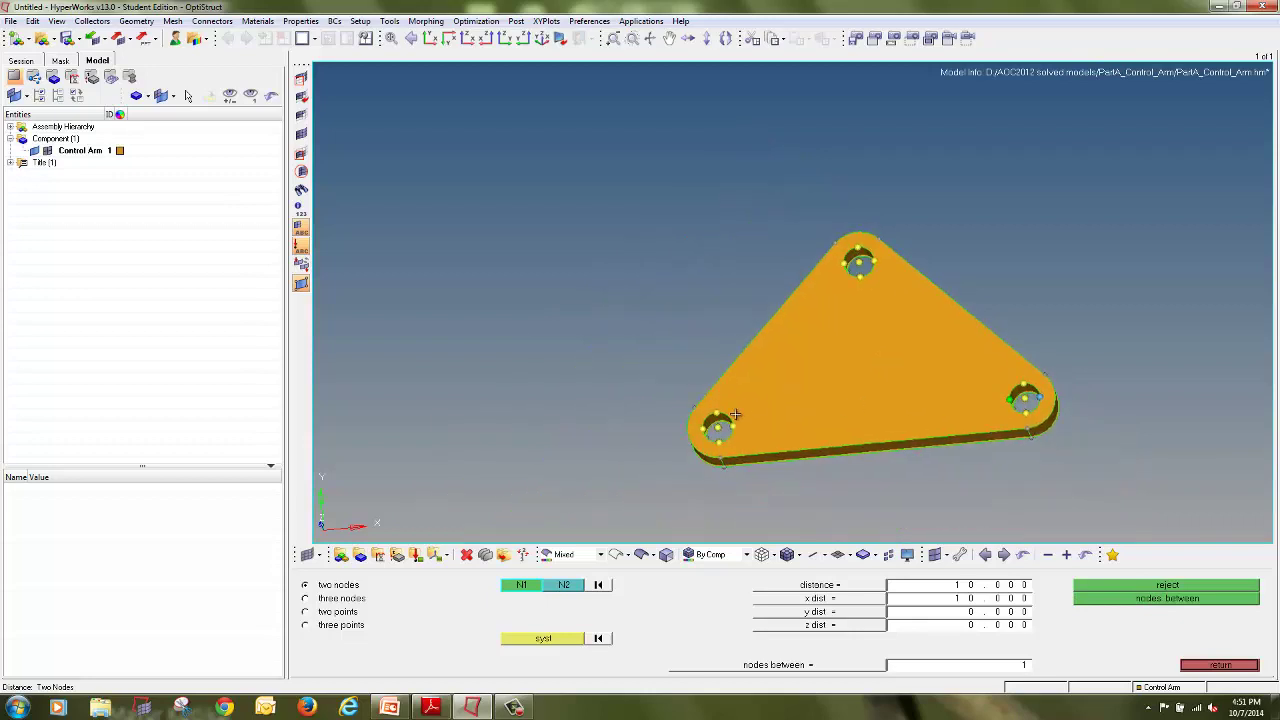
ctrl+scroll(724, 430, up, 3)
click(710, 425)
click(708, 399)
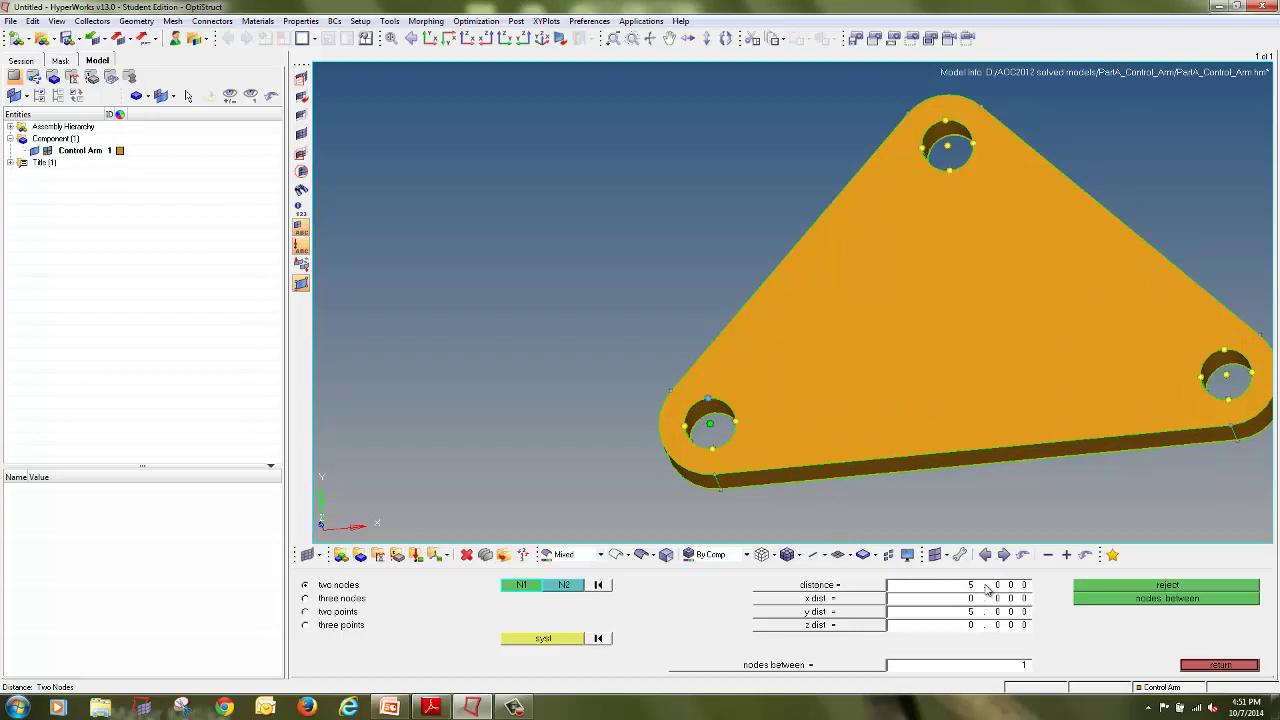
click(1226, 665)
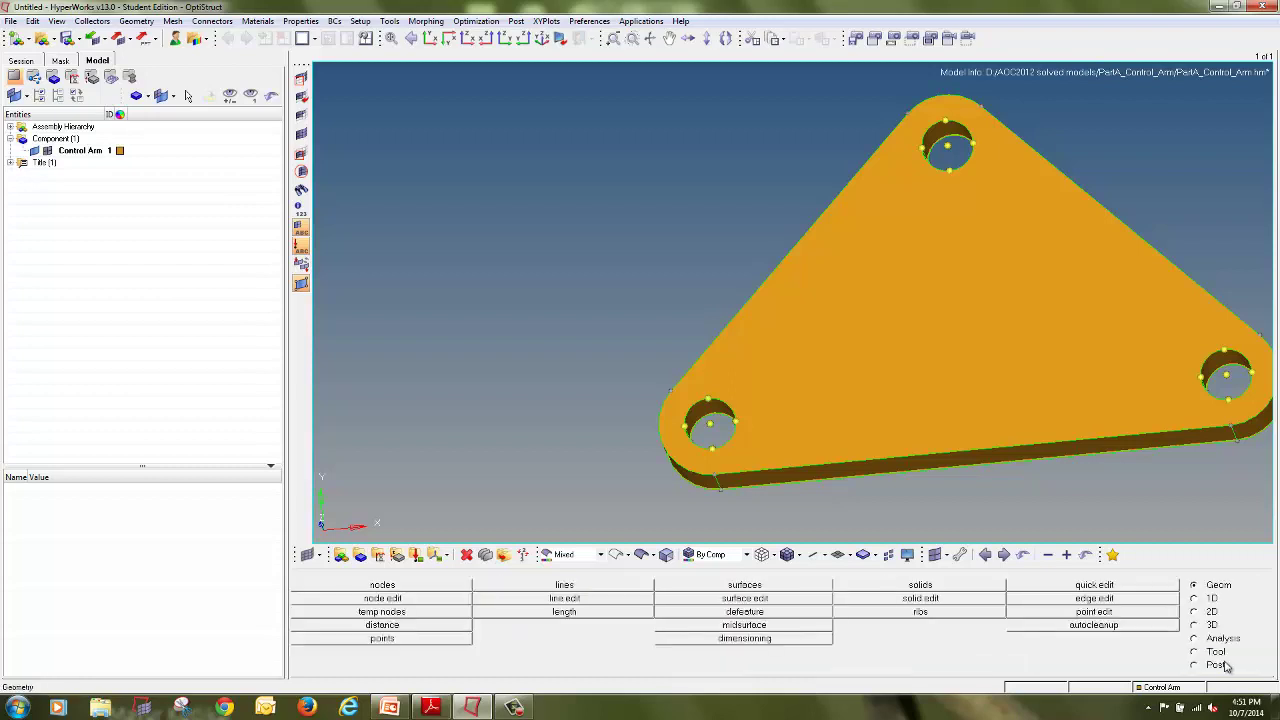
Split a washer around the negative X hole on the front face with an offset value of 5
click(1128, 588)
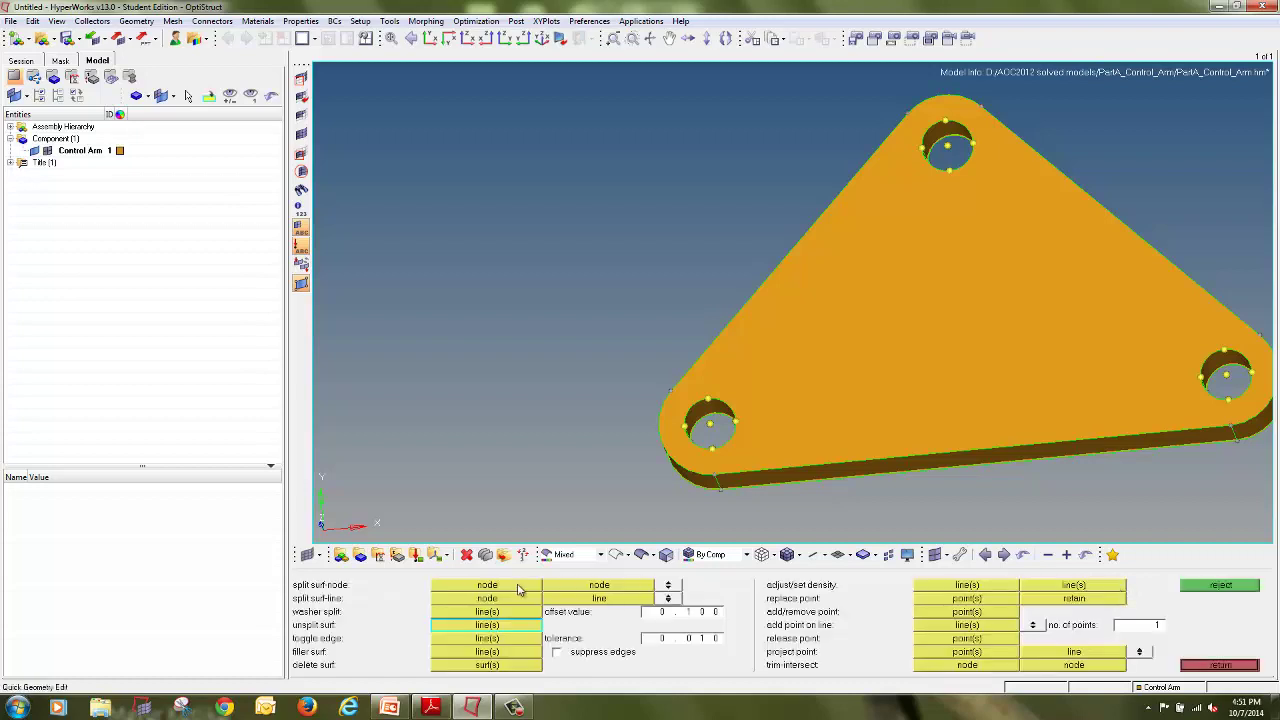
click(446, 613)
click(670, 613)
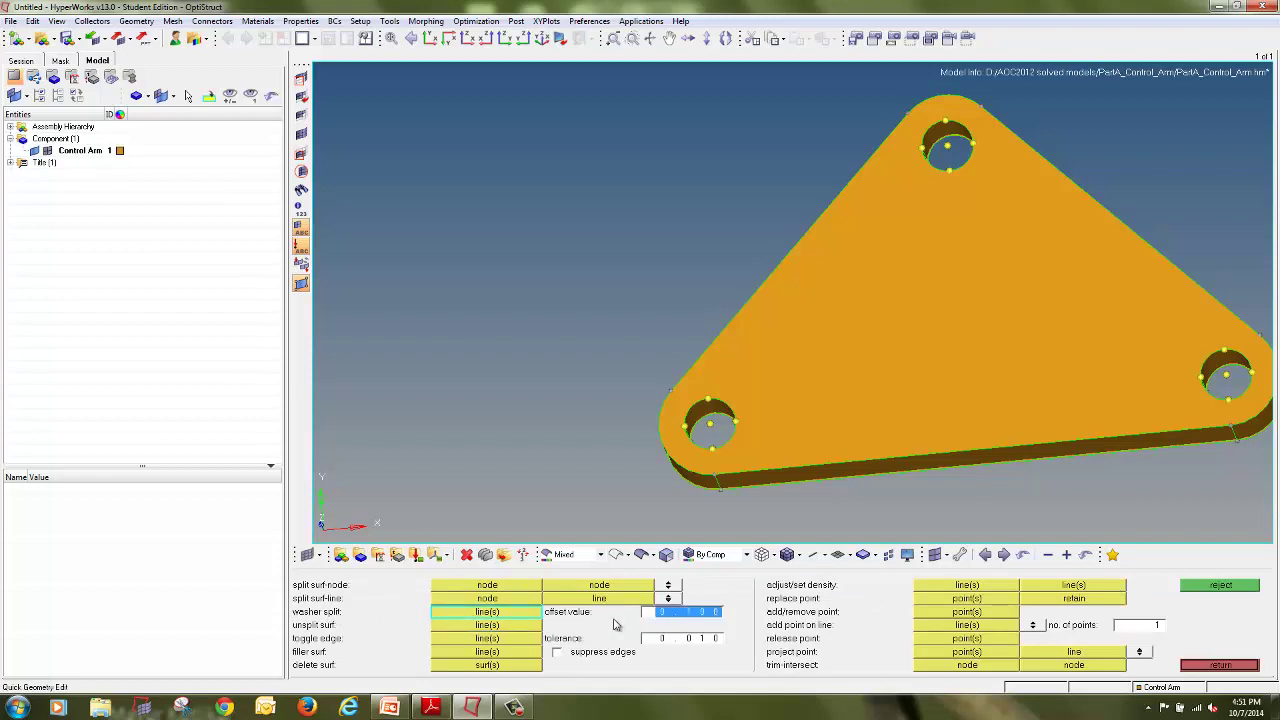
text(5)
key(Return)
ctrl+scroll(750, 408, up, 3)
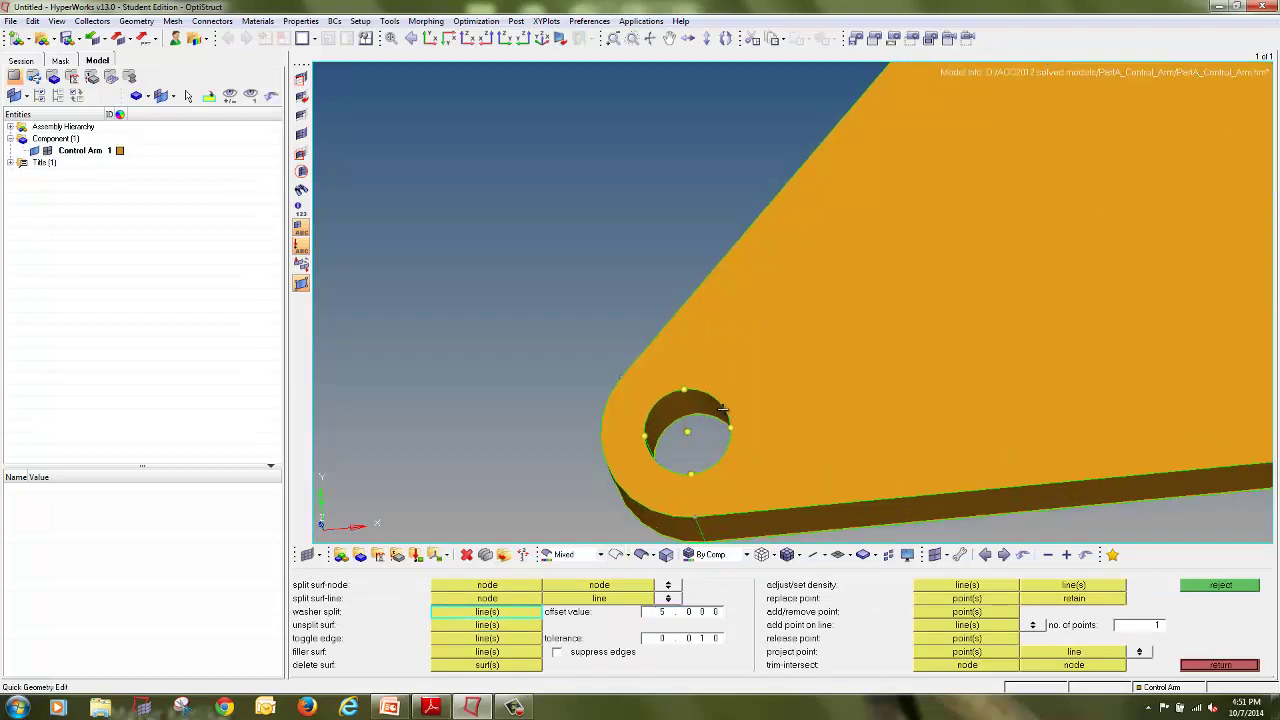
click(714, 399)
ctrl+scroll(770, 395, down, 3)
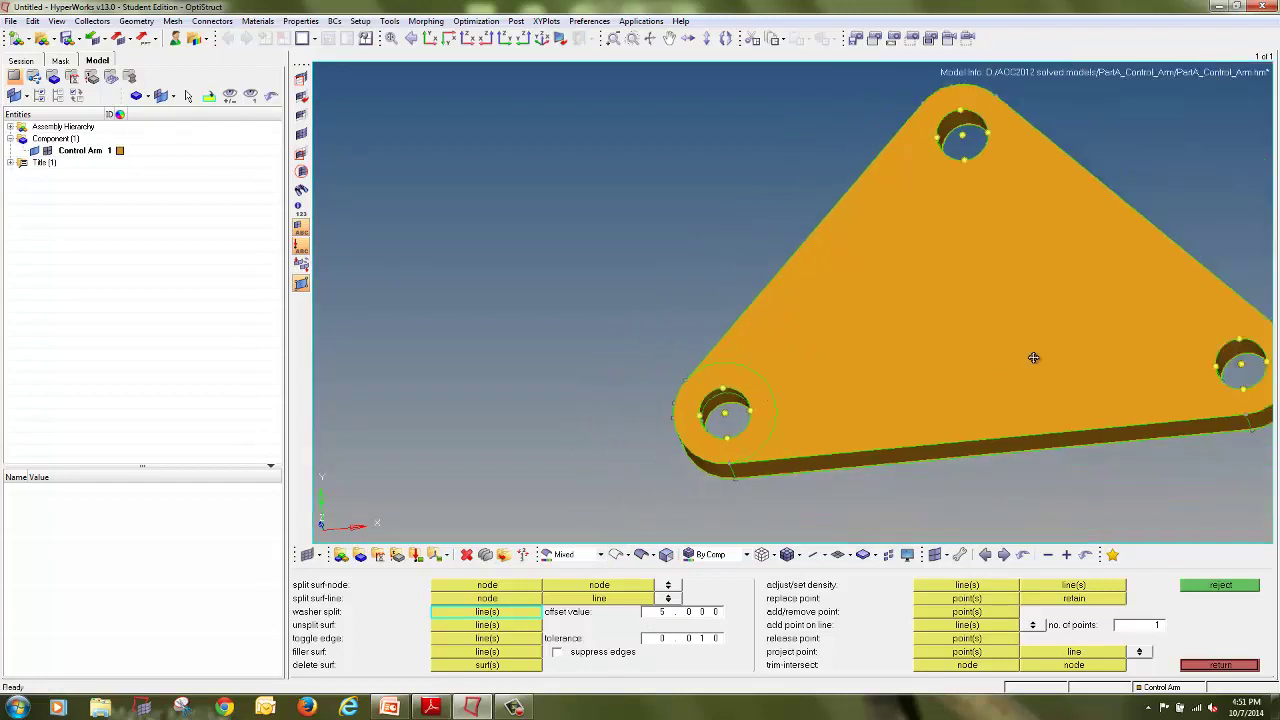
Split washers with offset 5 around the positive X hole and the apex hole on the front face
ctrl+right_drag(1218, 364, 926, 384)
click(936, 371)
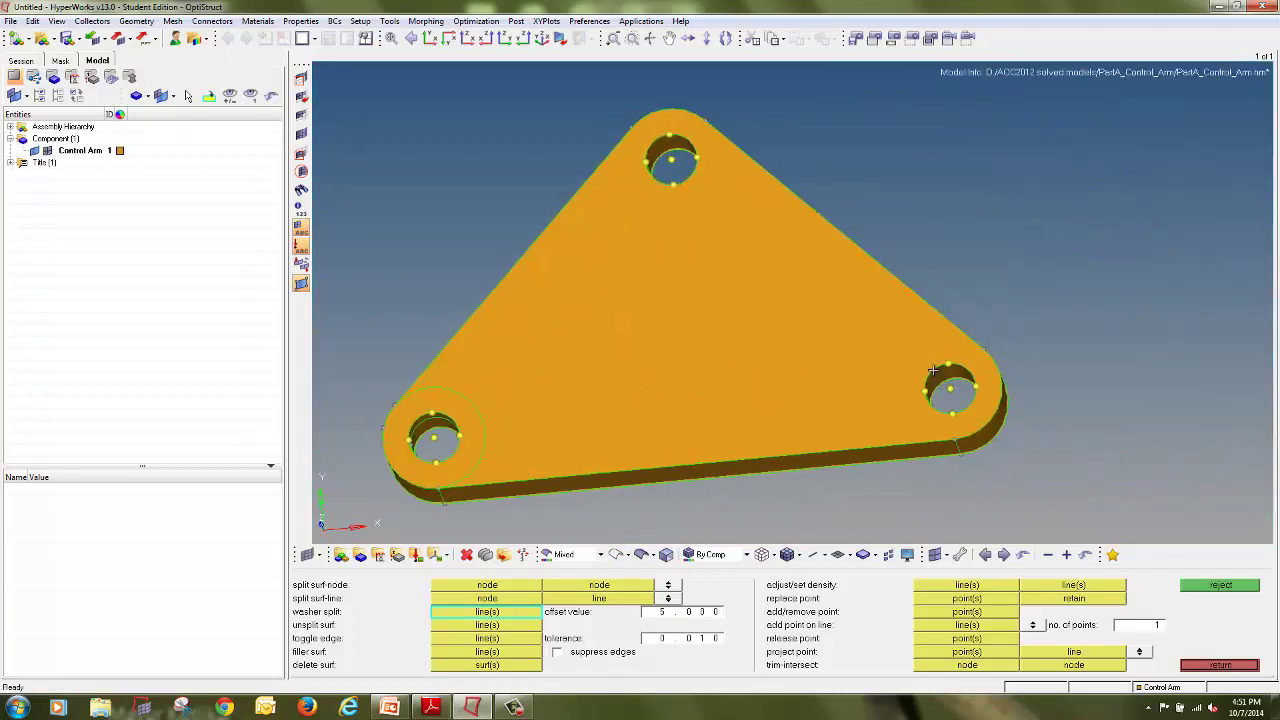
click(688, 178)
ctrl+scroll(731, 229, down, 2)
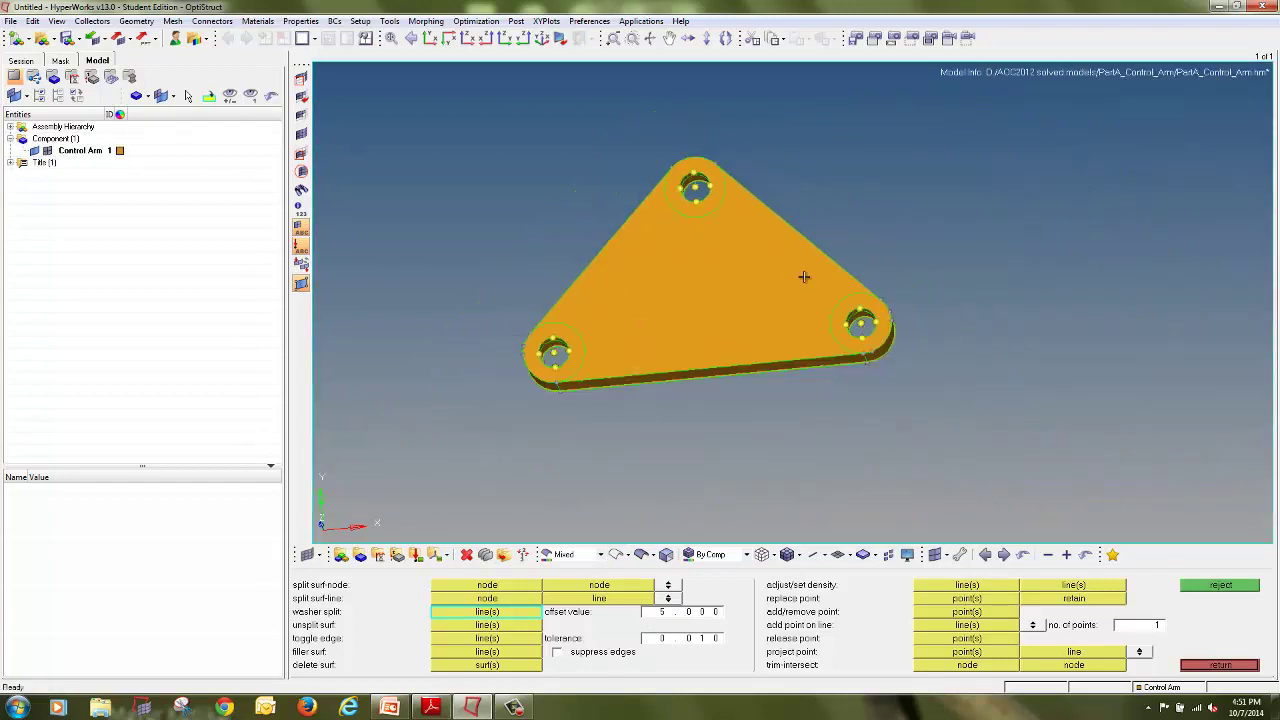
Split washers with offset 5 around all three holes on the control arm's back face
ctrl+scroll(853, 304, up, 2)
ctrl+scroll(826, 244, down, 3)
ctrl+drag(763, 240, 517, 405)
ctrl+scroll(517, 405, up, 2)
ctrl+scroll(516, 400, down, 3)
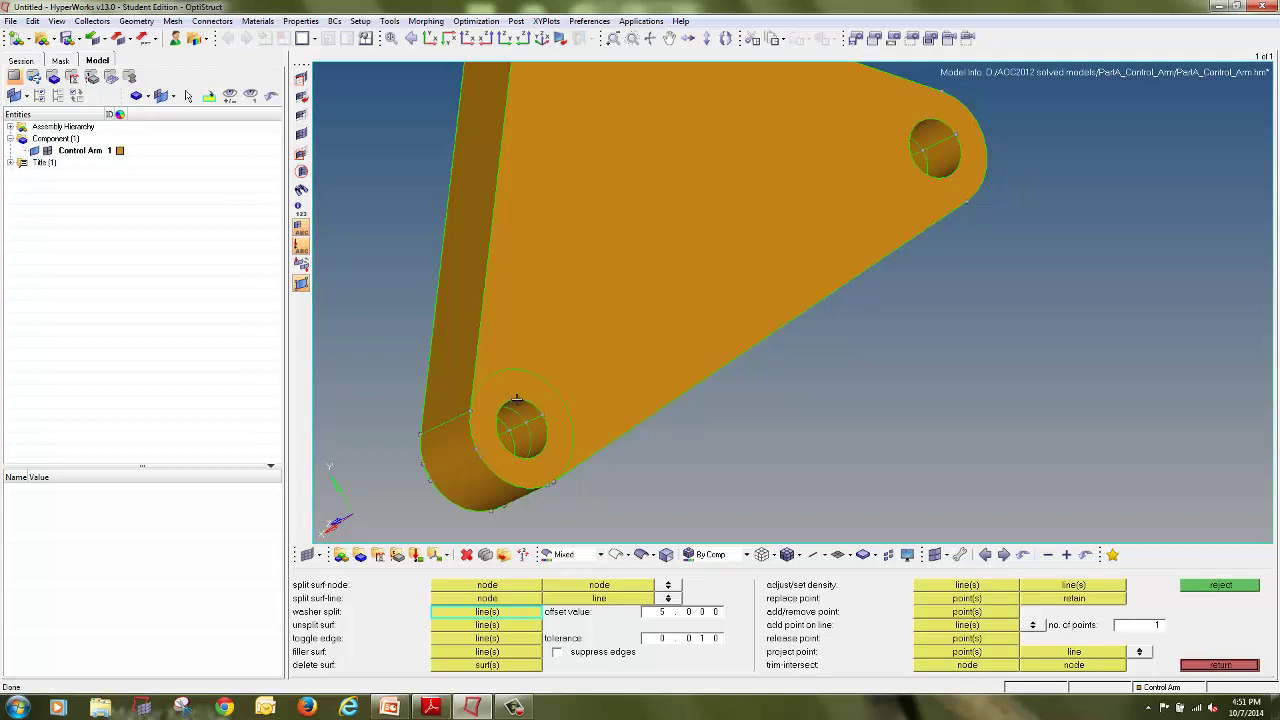
ctrl+scroll(755, 229, up, 3)
click(762, 237)
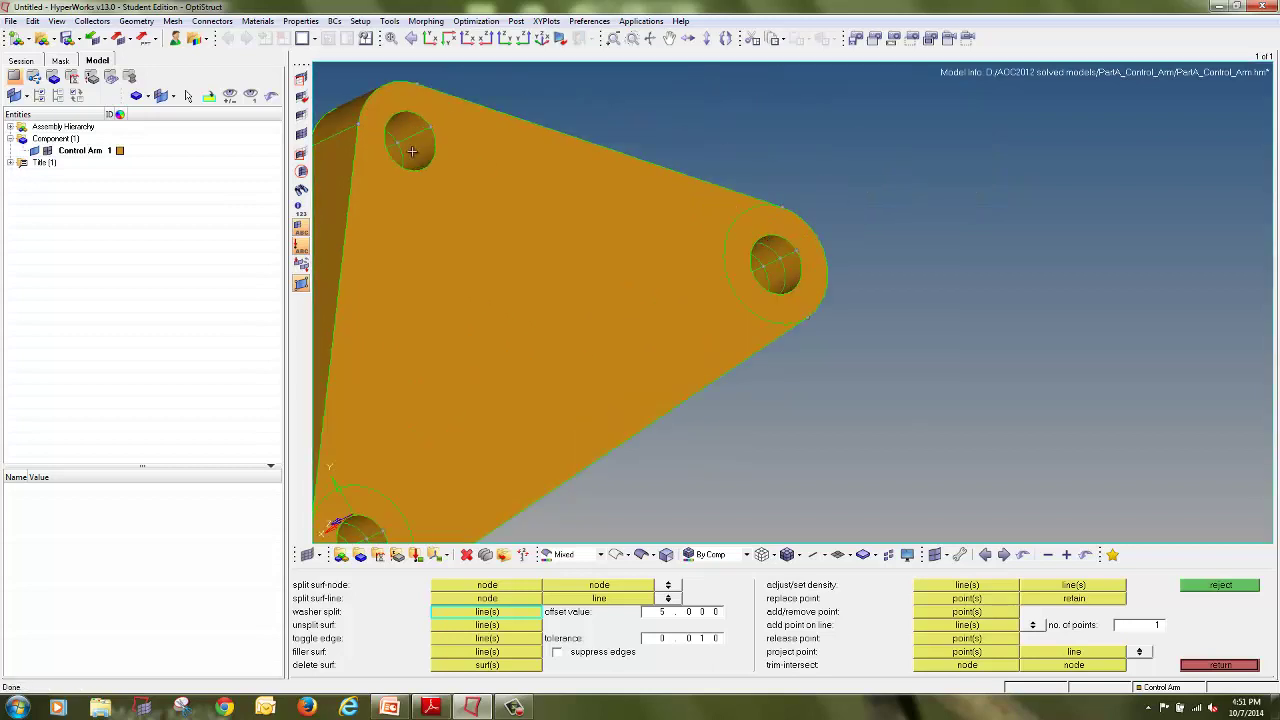
click(401, 109)
Unsplit the two circular split lines on the inner wall of the apex hole
ctrl+right_drag(417, 183, 500, 269)
ctrl+scroll(500, 268, up, 4)
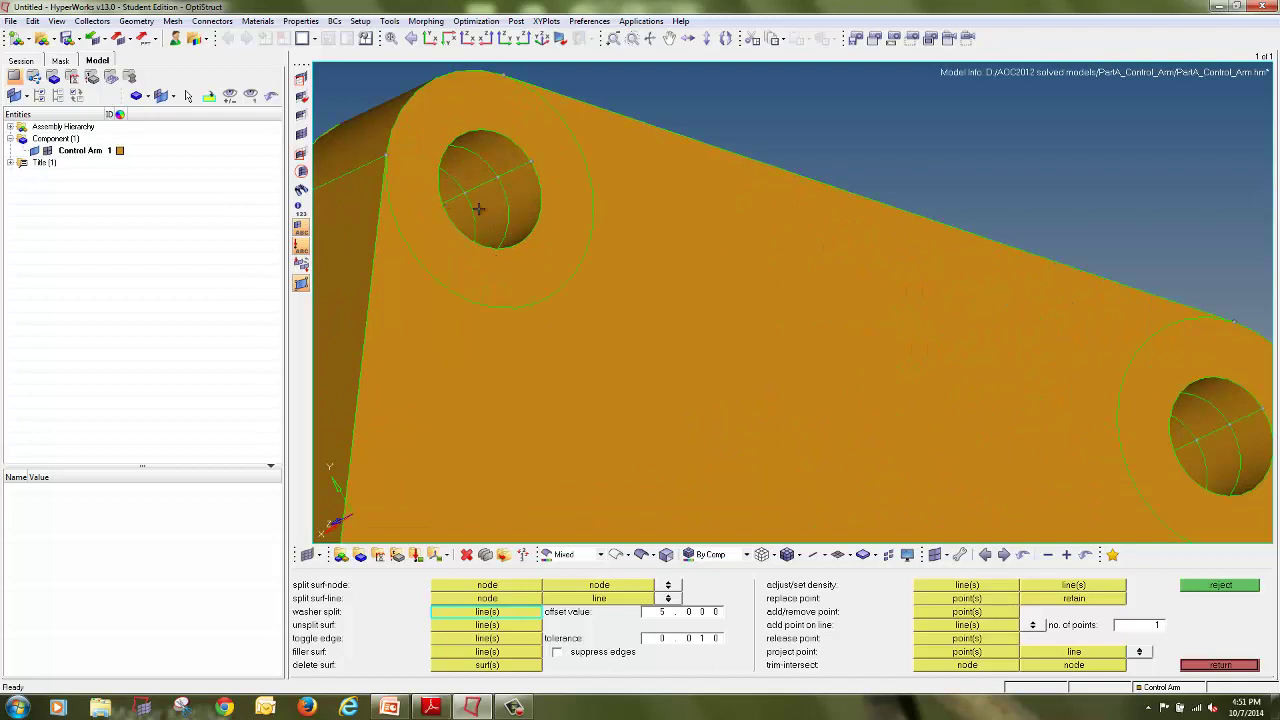
click(487, 627)
ctrl+right_drag(487, 285, 482, 343)
ctrl+scroll(466, 246, up, 2)
click(440, 232)
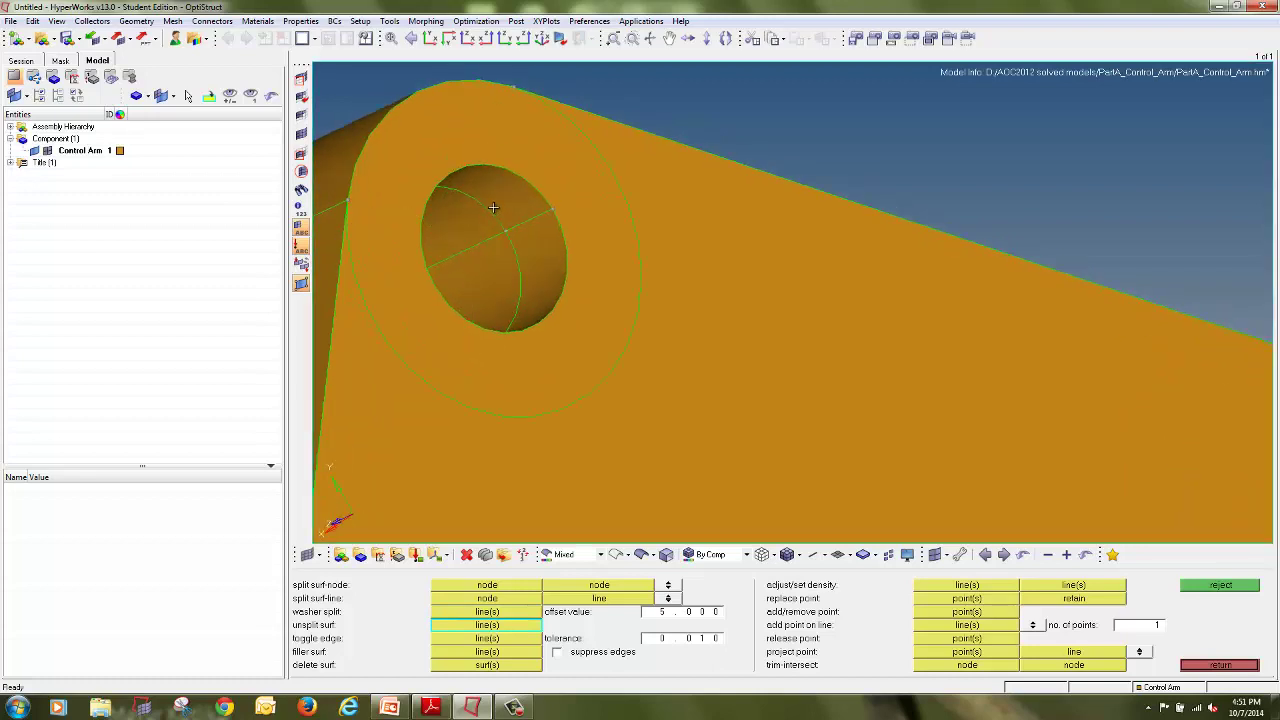
click(490, 210)
ctrl+scroll(492, 218, down, 6)
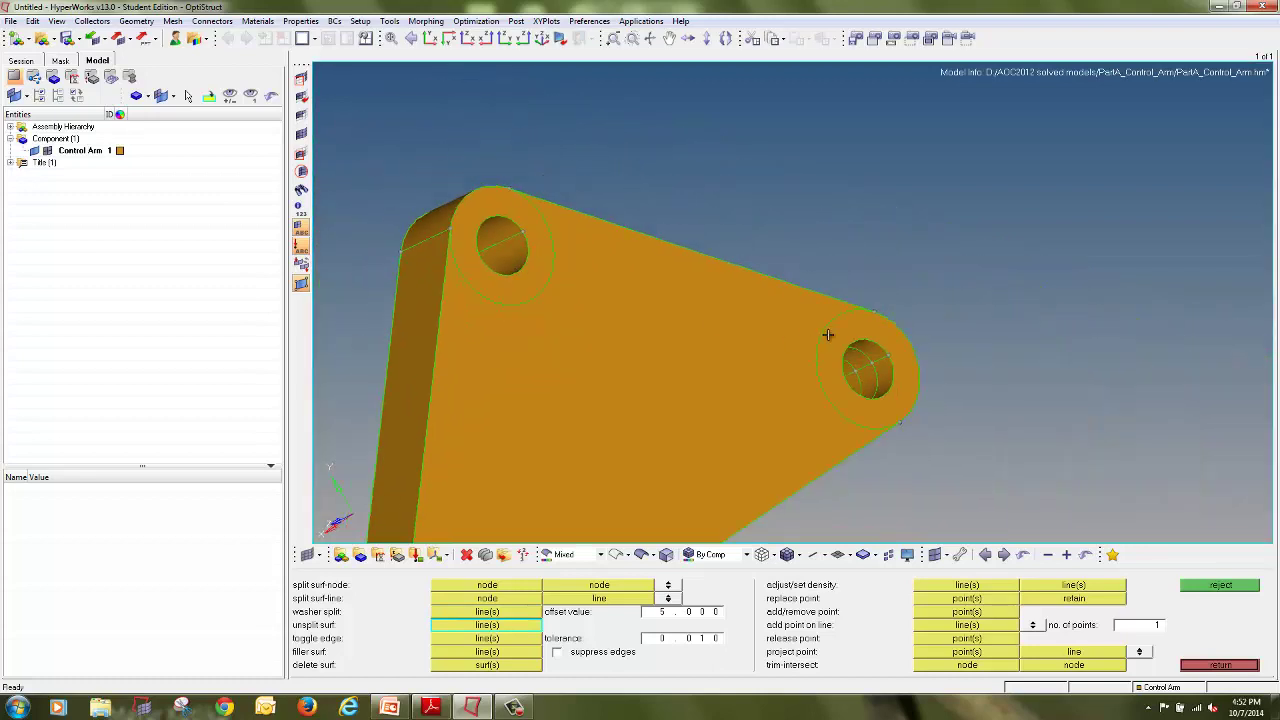
Unsplit the two circular lines on the inner wall of the hole on the negative X side
ctrl+scroll(826, 337, up, 4)
ctrl+scroll(881, 366, up, 4)
click(894, 361)
click(882, 430)
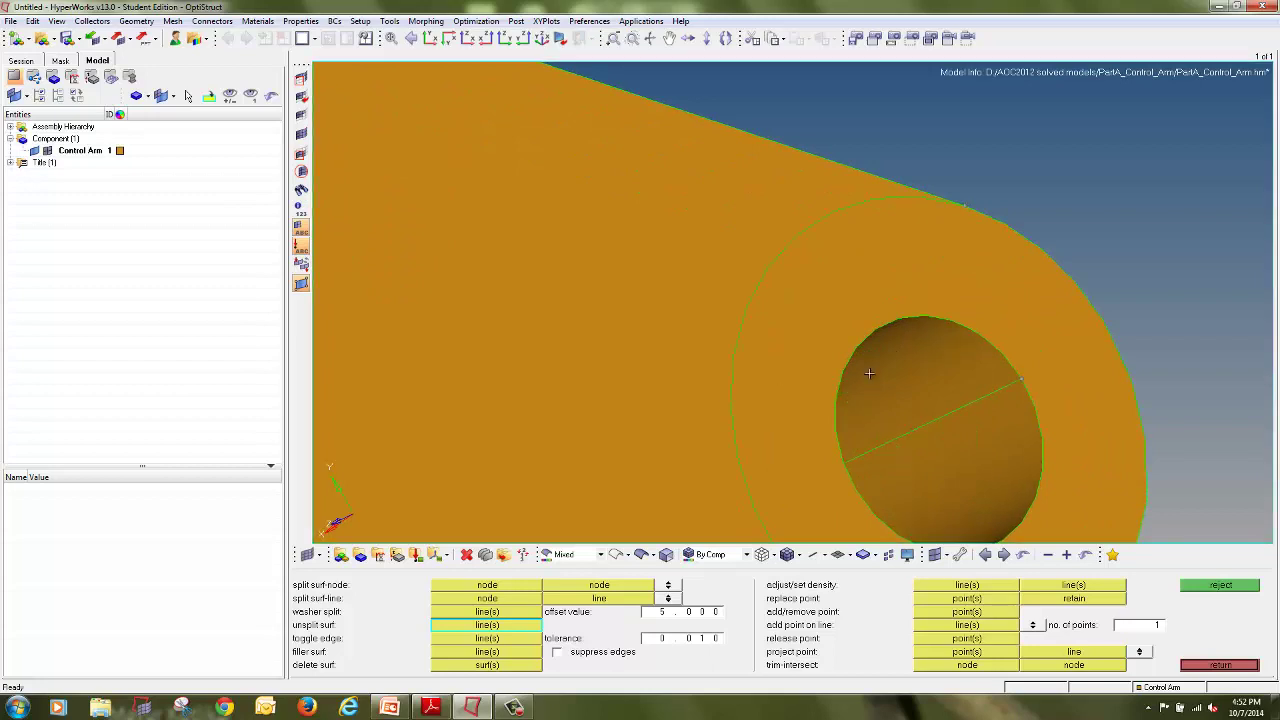
Unsplit the two circular lines on the inner wall of the hole on the positive X side
ctrl+scroll(867, 369, down, 4)
ctrl+scroll(867, 369, down, 4)
ctrl+right_drag(720, 446, 823, 289)
ctrl+scroll(652, 440, up, 6)
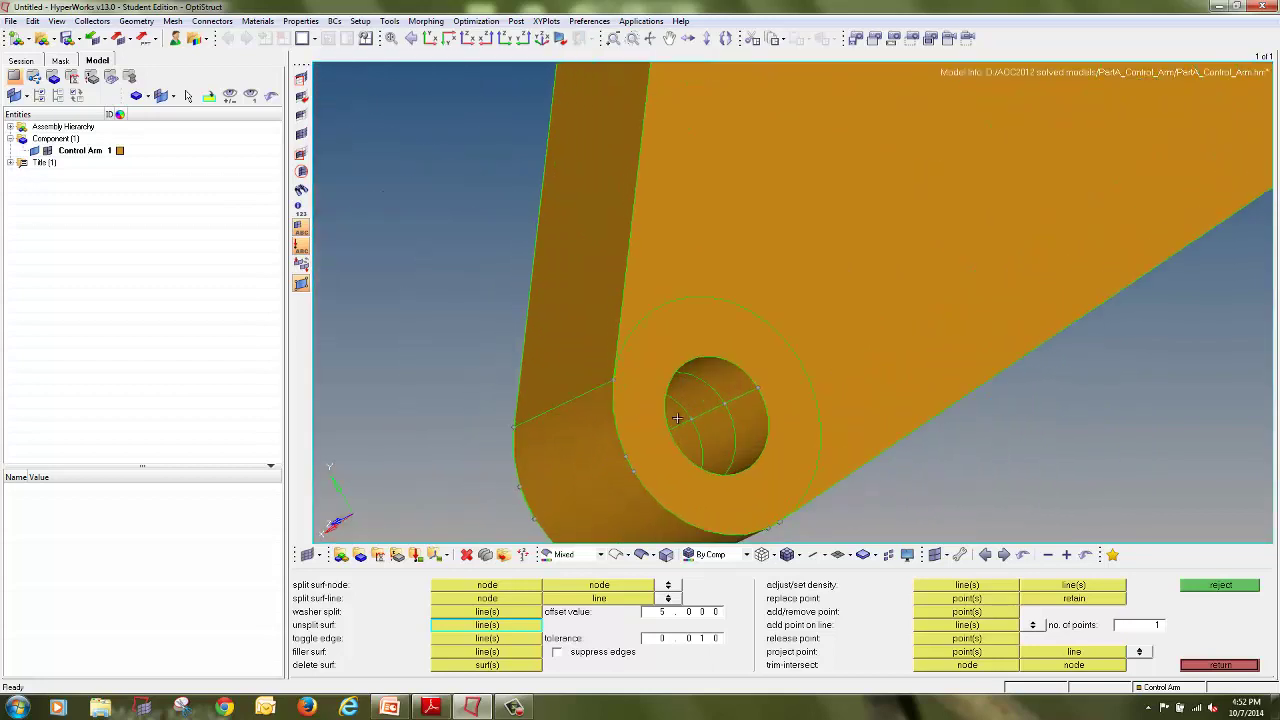
click(717, 375)
click(690, 413)
Replace the stray point with its neighbouring point where the back washer line meets the base edge at the positive X corner
ctrl+scroll(685, 346, down, 4)
ctrl+scroll(652, 388, up, 8)
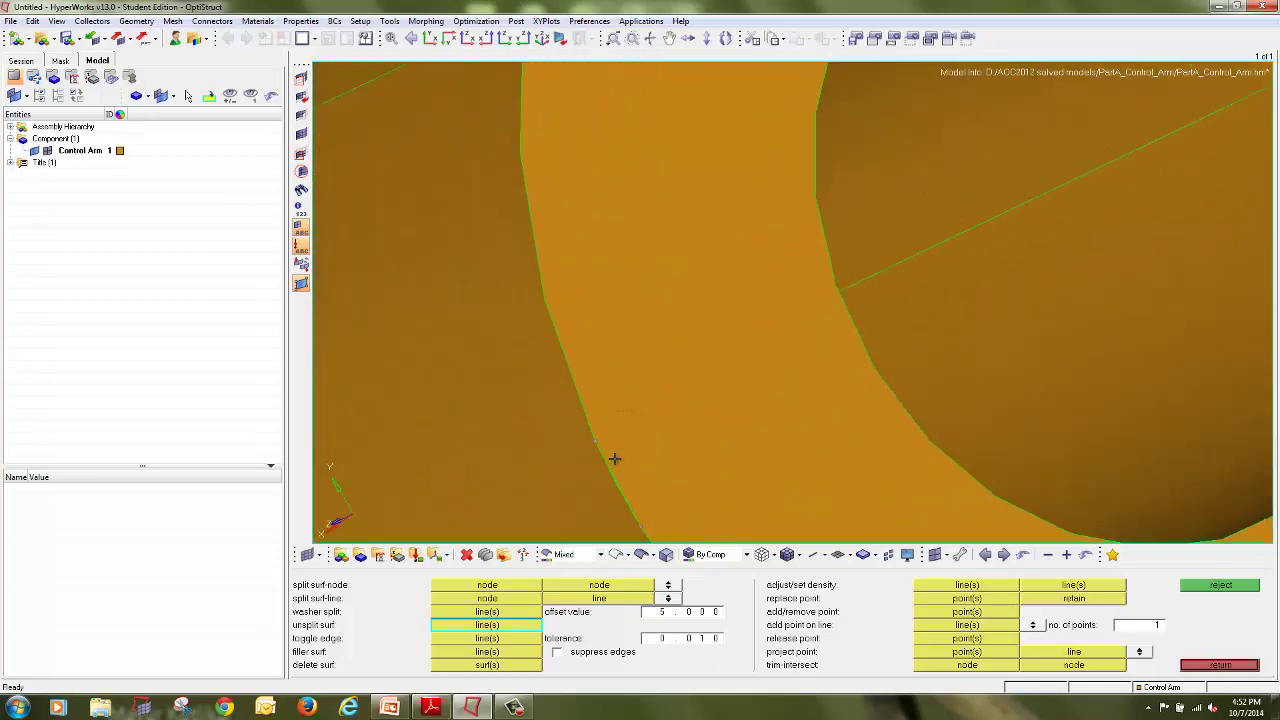
ctrl+scroll(603, 360, down, 5)
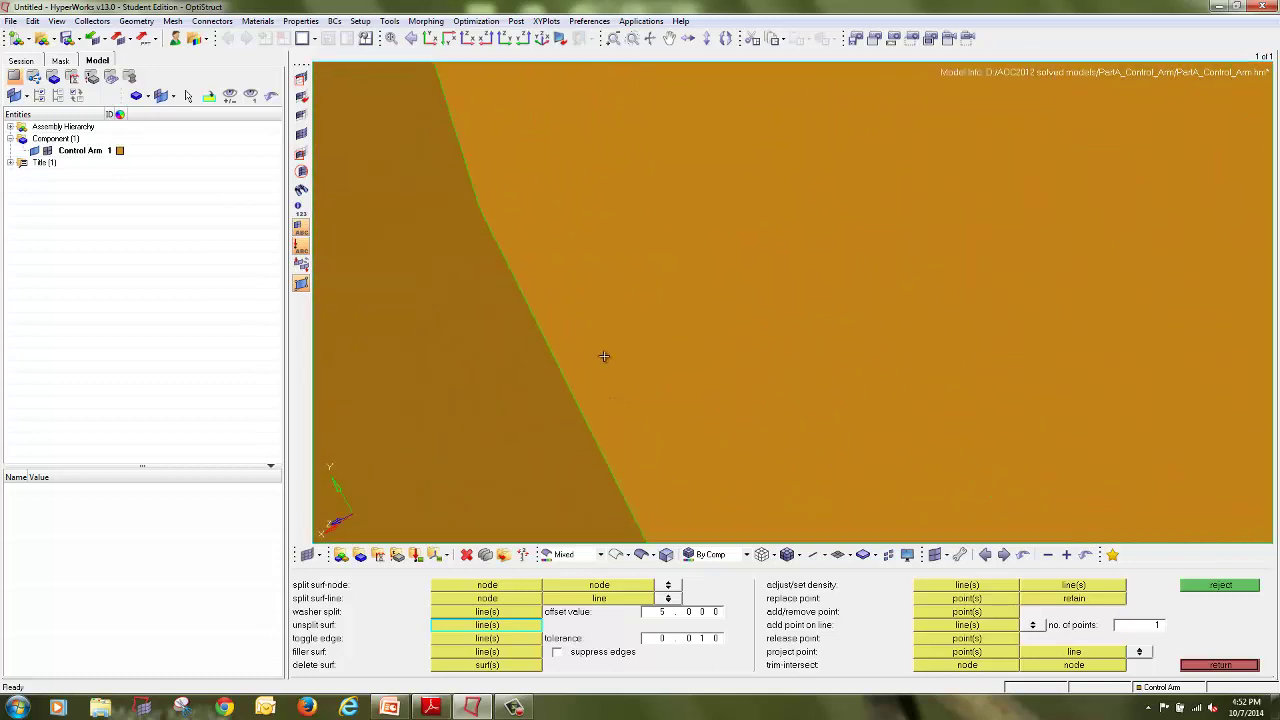
ctrl+scroll(607, 380, down, 4)
mouse_move(611, 384)
ctrl+mouse_down()
mouse_move(626, 366)
mouse_move(543, 369)
ctrl+mouse_up()
ctrl+scroll(569, 396, up, 2)
ctrl+scroll(569, 396, up, 4)
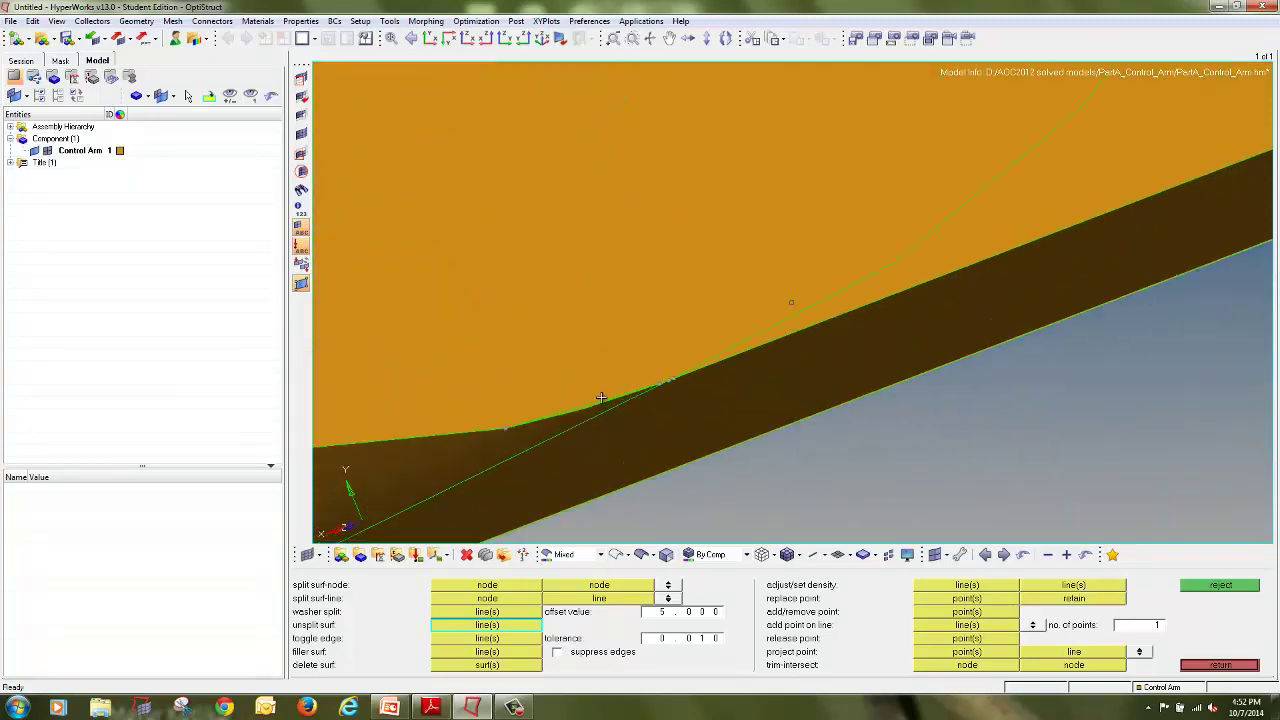
ctrl+scroll(603, 397, up, 2)
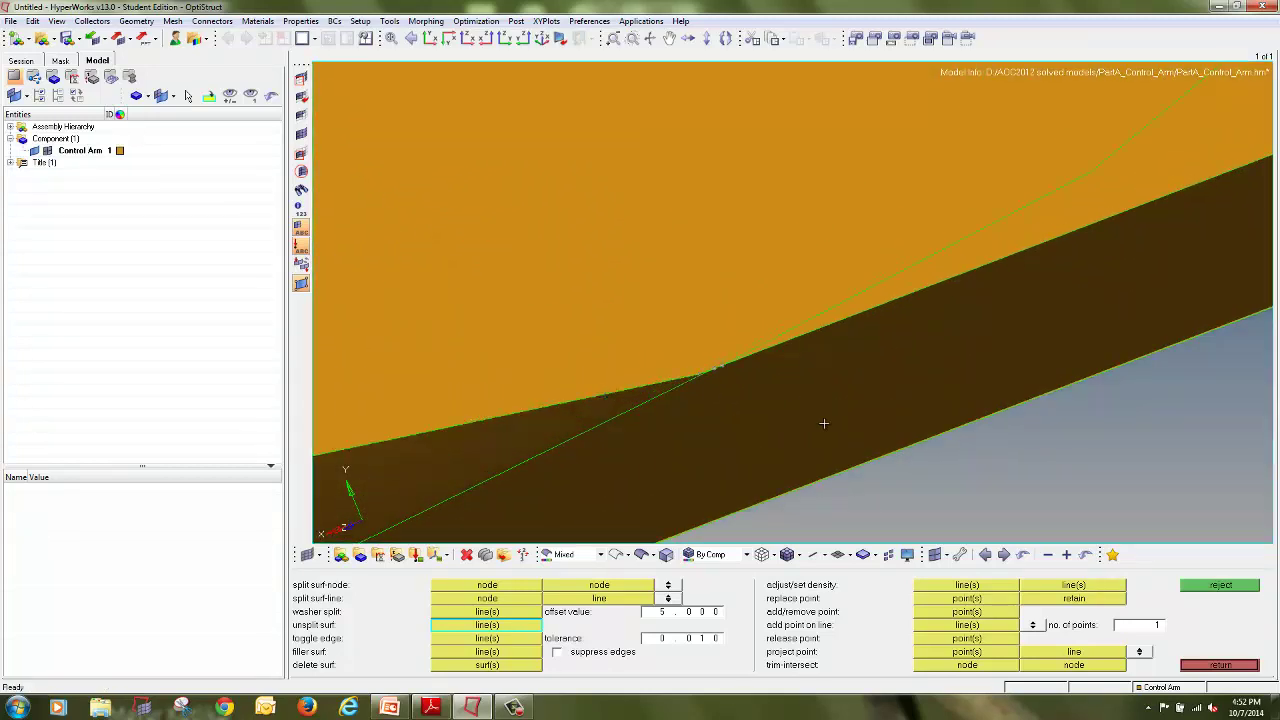
click(967, 598)
ctrl+scroll(714, 363, up, 2)
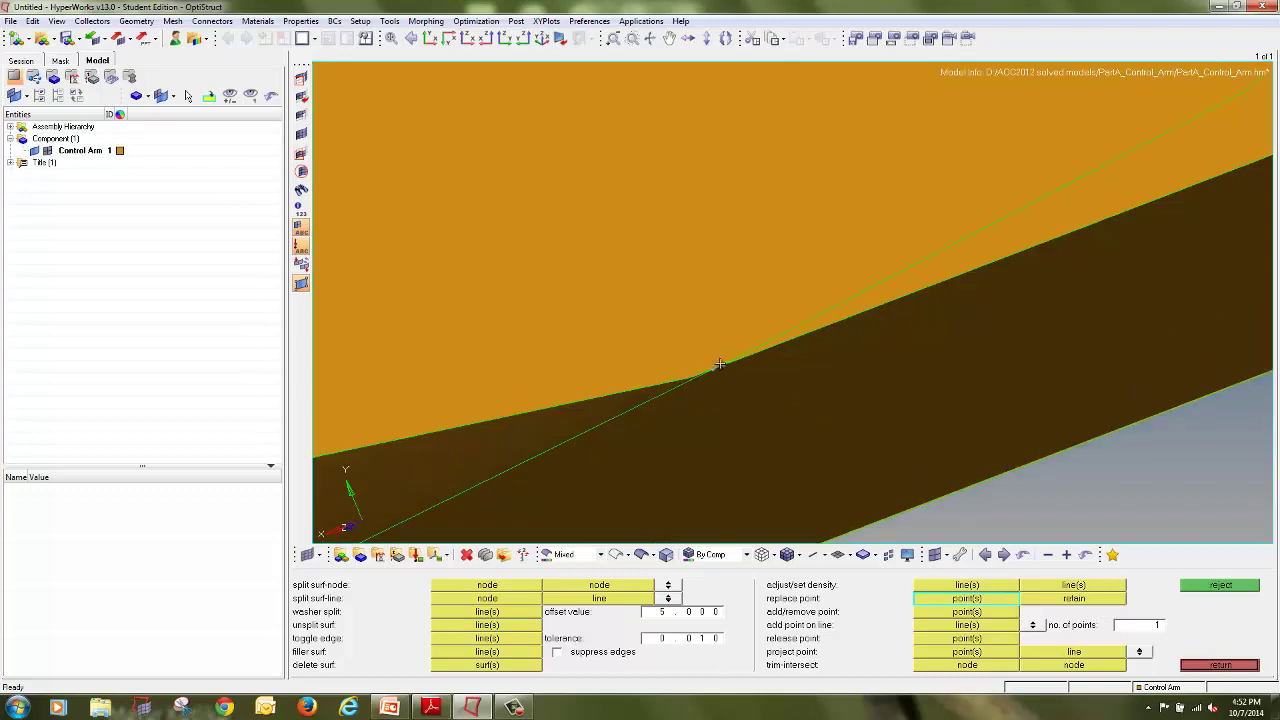
click(707, 373)
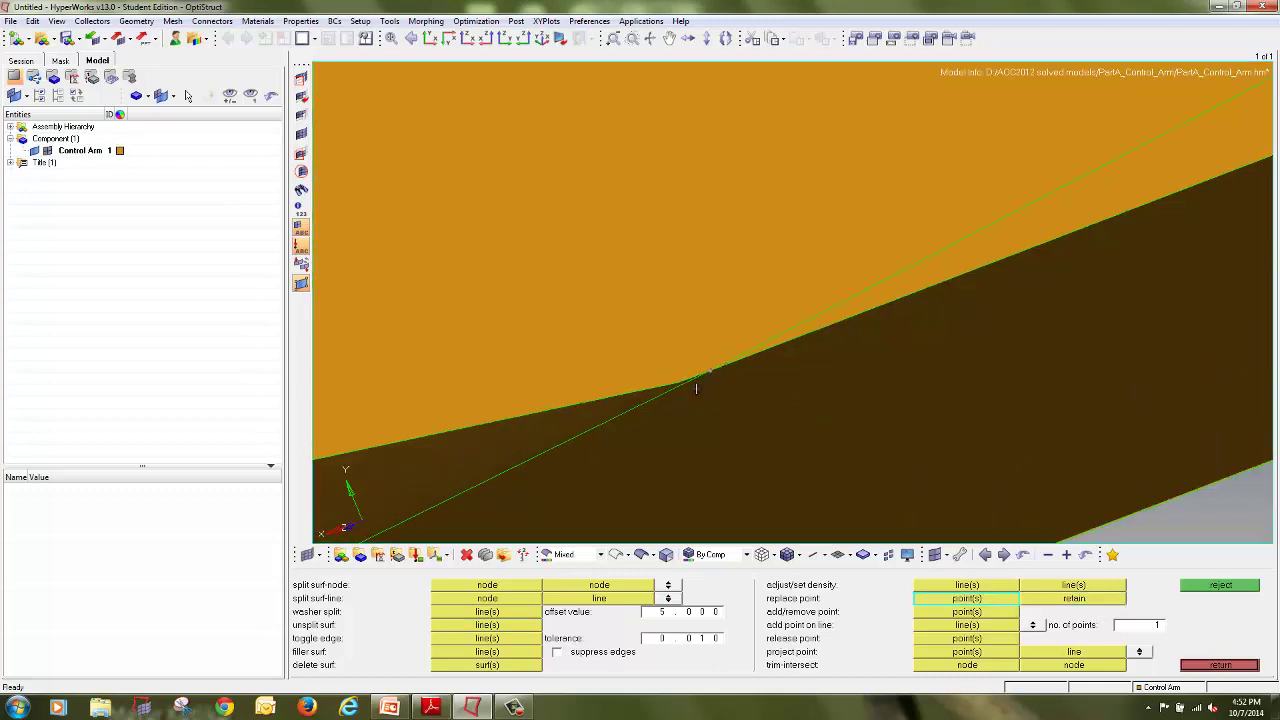
click(693, 387)
Unsplit the sliver line on the side surface beside the front washer line at the positive X corner
ctrl+scroll(694, 388, down, 3)
ctrl+drag(571, 271, 530, 193)
ctrl+drag(709, 433, 680, 328)
ctrl+scroll(672, 299, up, 5)
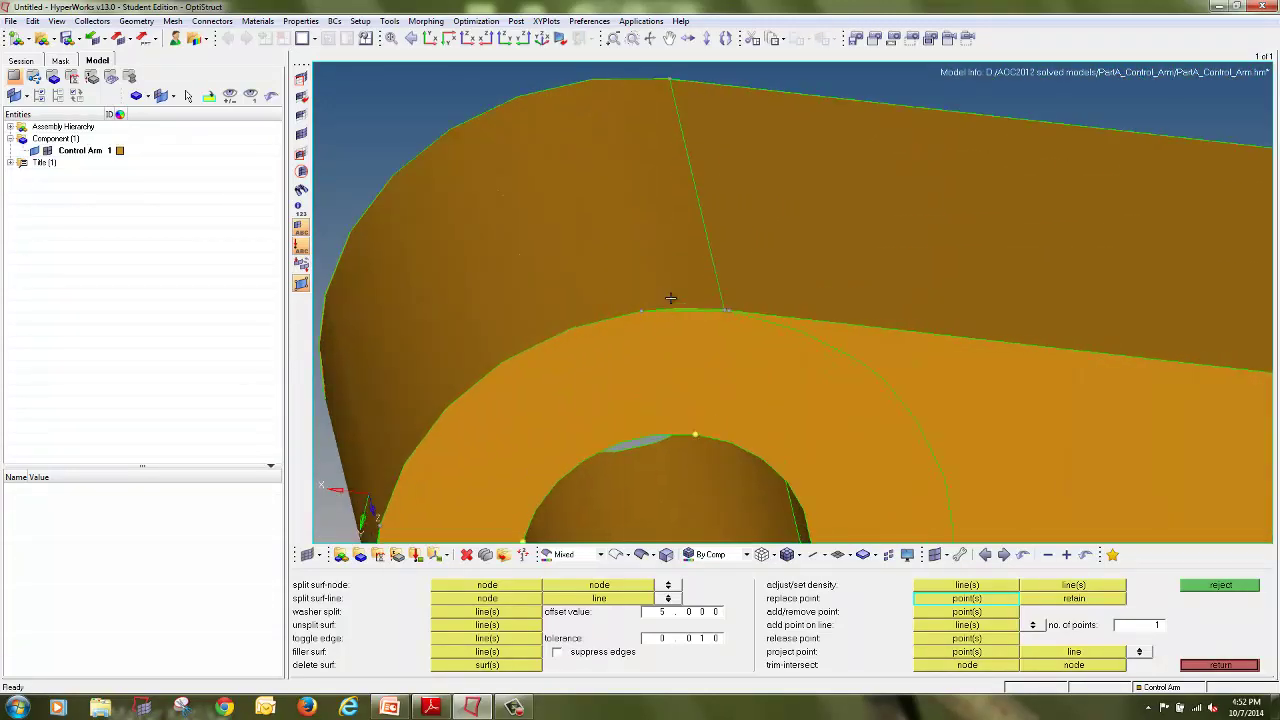
click(481, 626)
click(716, 296)
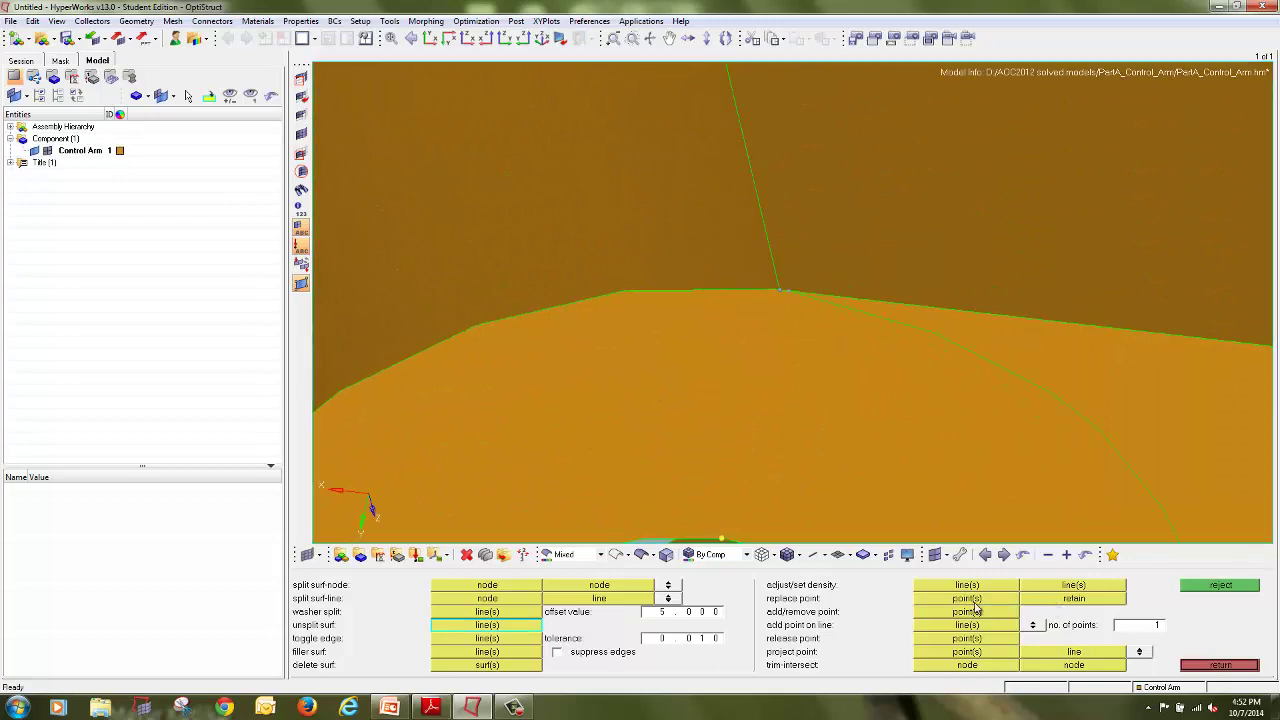
Replace the stray point with its neighbouring point where the washer line meets the base edge, beside the removed sliver at the positive X corner
click(966, 598)
click(777, 290)
click(777, 290)
ctrl+scroll(769, 302, down, 6)
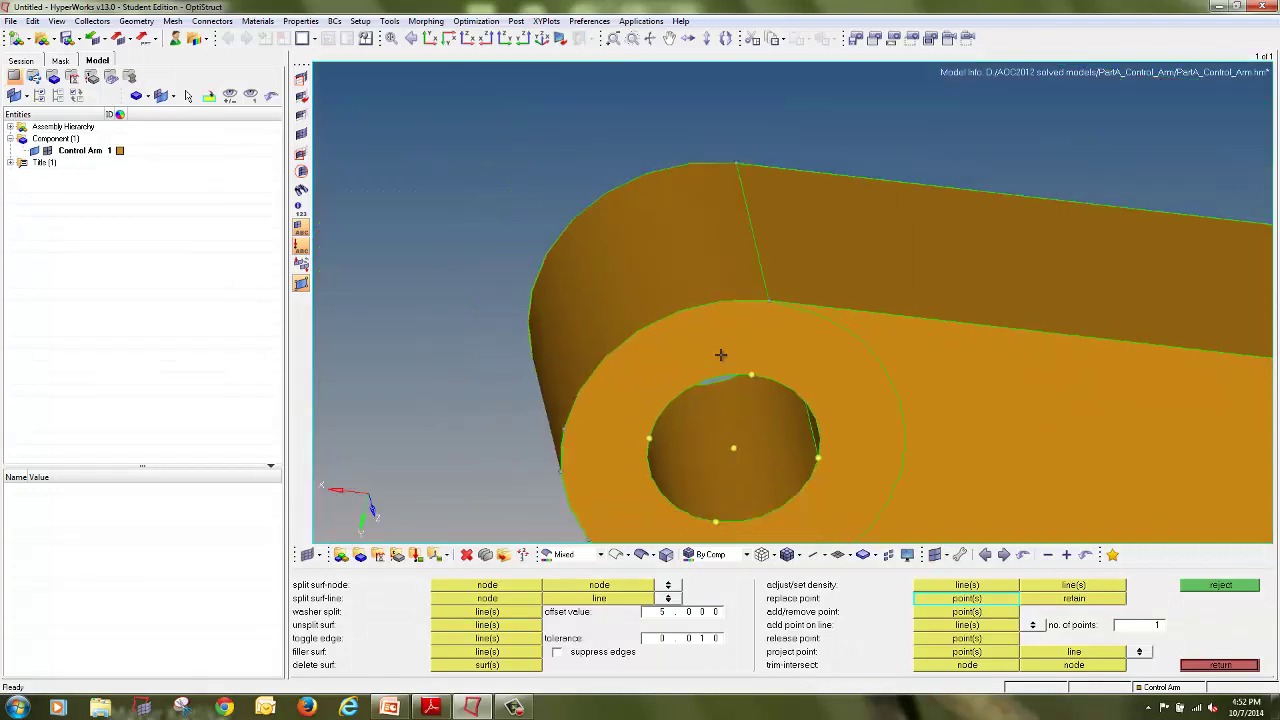
Inspect the outer edges, washer lines and holes at the corners on both faces for leftover split lines and stray points
scroll(566, 461, up, 3)
click(487, 625)
scroll(563, 390, up, 4)
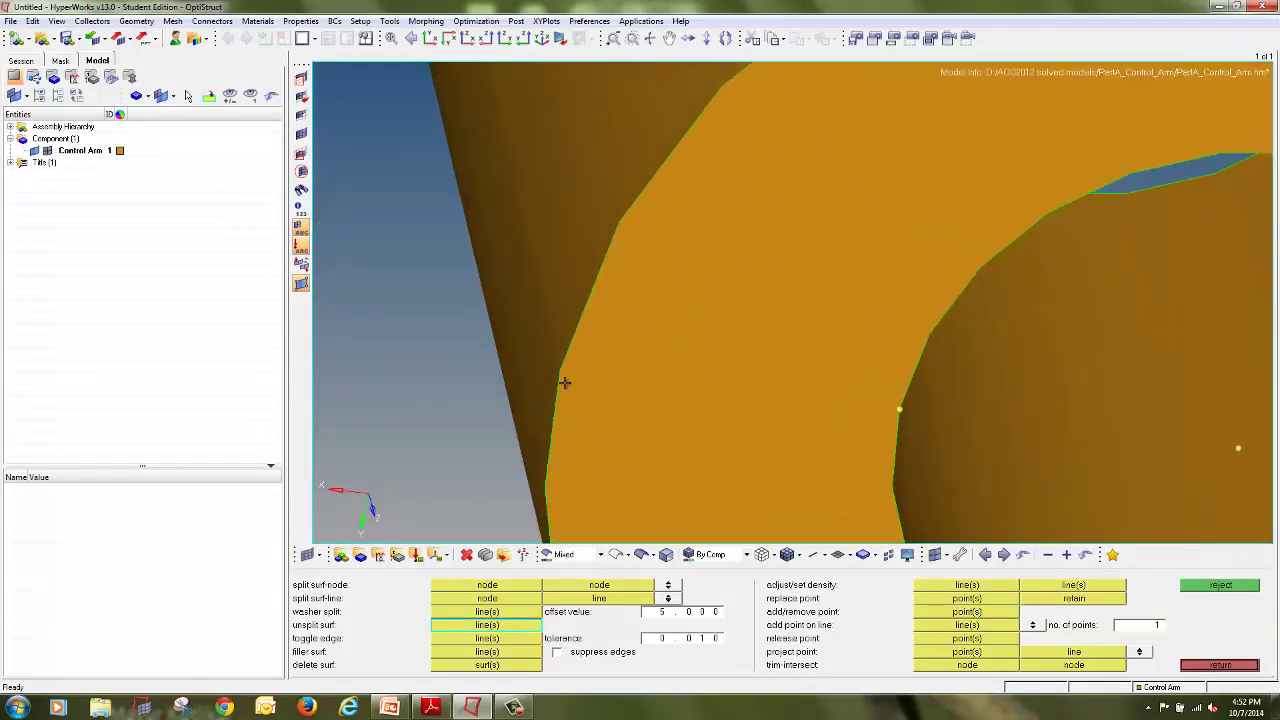
ctrl+scroll(564, 392, down, 7)
ctrl+drag(623, 485, 712, 291)
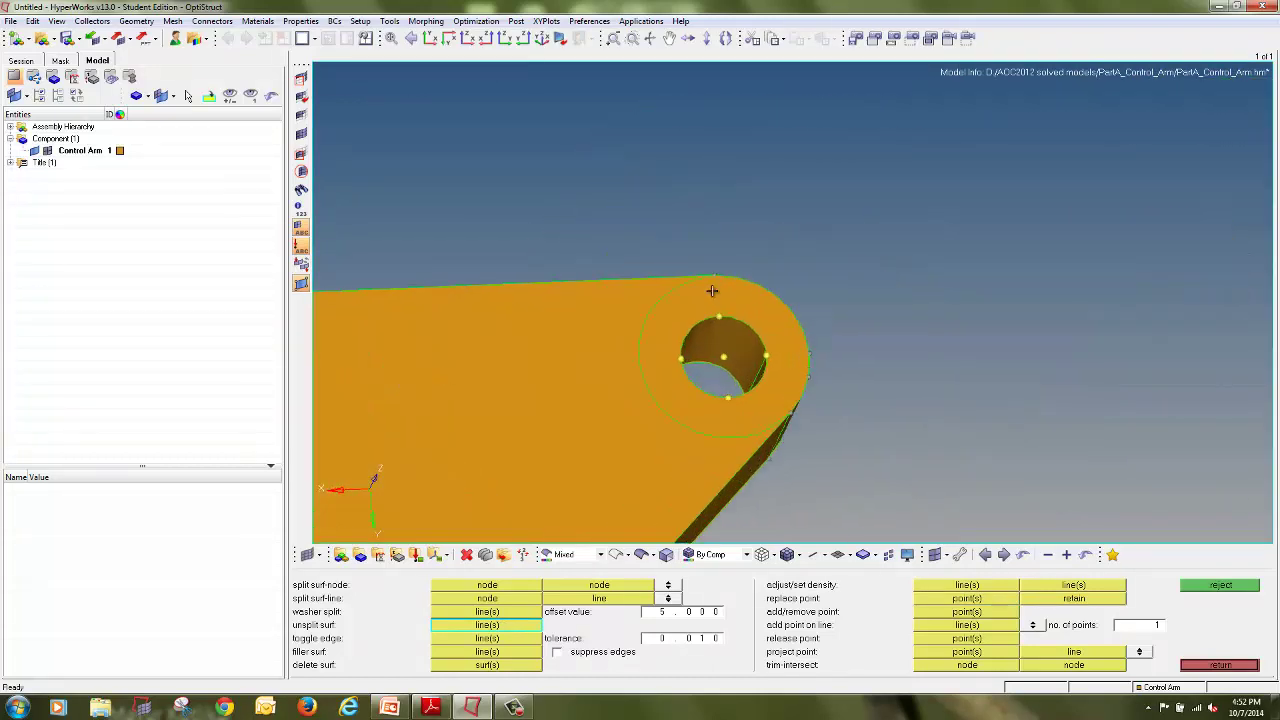
scroll(712, 291, up, 2)
scroll(831, 409, up, 6)
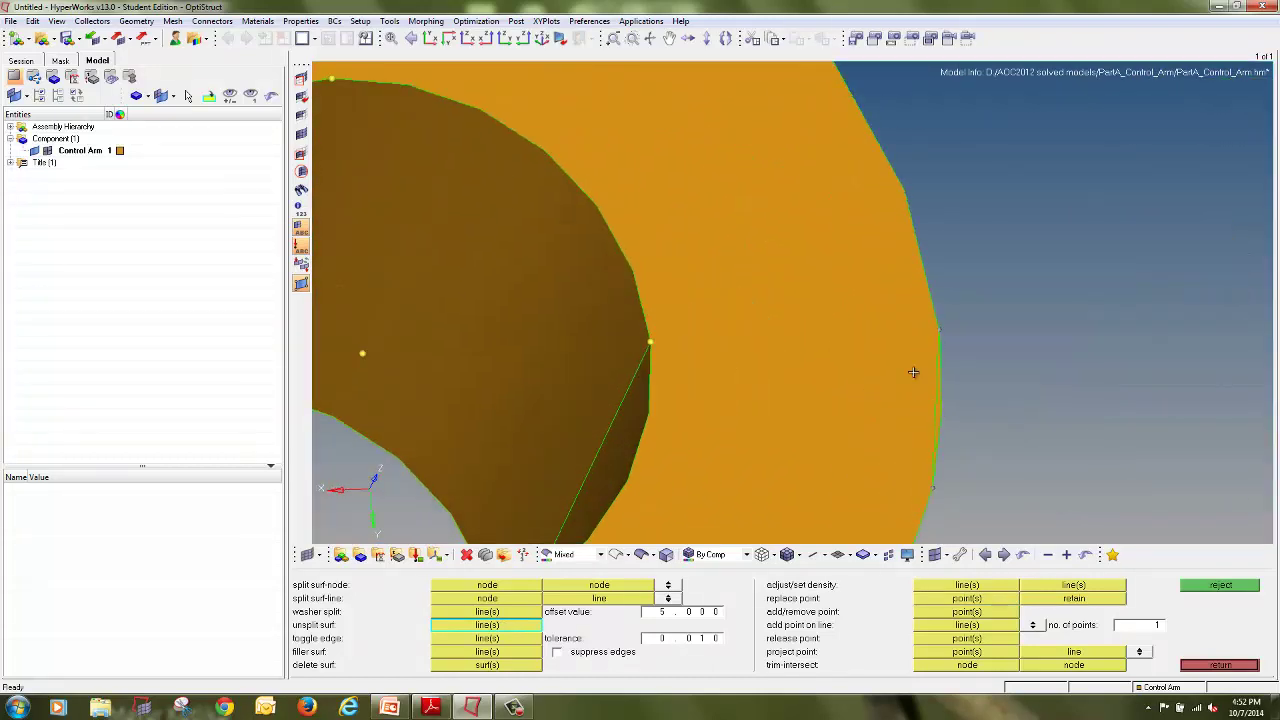
ctrl+scroll(883, 317, down, 8)
ctrl+drag(866, 291, 689, 266)
ctrl+scroll(694, 333, down, 3)
mouse_move(694, 333)
ctrl+mouse_down()
mouse_move(709, 317)
mouse_move(702, 342)
ctrl+mouse_up()
ctrl+scroll(804, 470, up, 6)
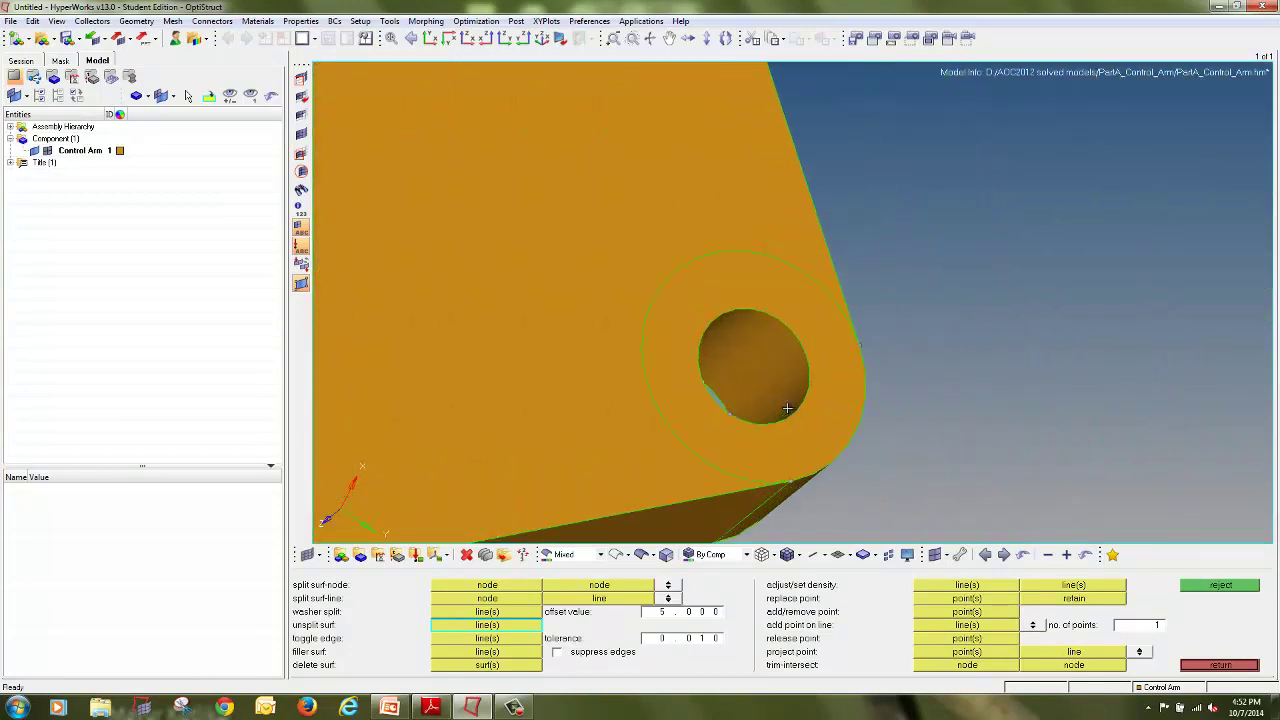
ctrl+drag(849, 417, 770, 397)
ctrl+scroll(770, 397, down, 3)
ctrl+right_drag(791, 363, 779, 147)
ctrl+drag(747, 427, 840, 284)
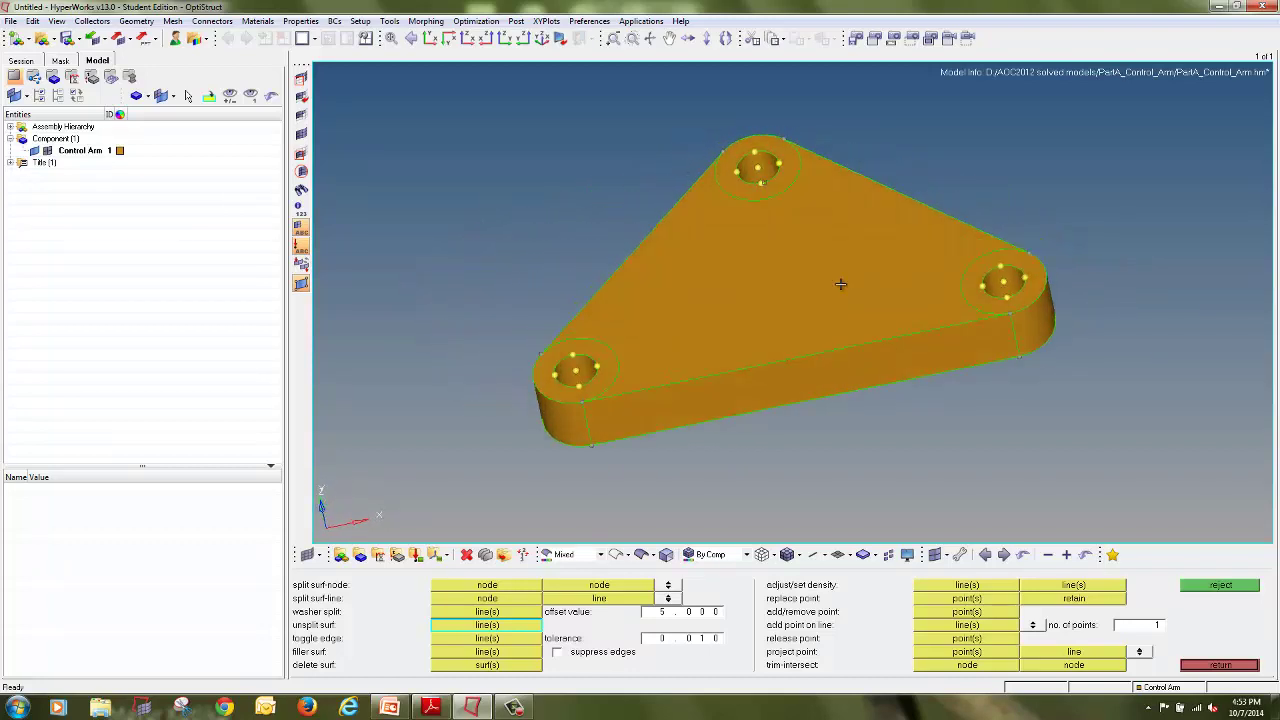
Clear all temporary nodes from the control arm model
key(shift+F2)
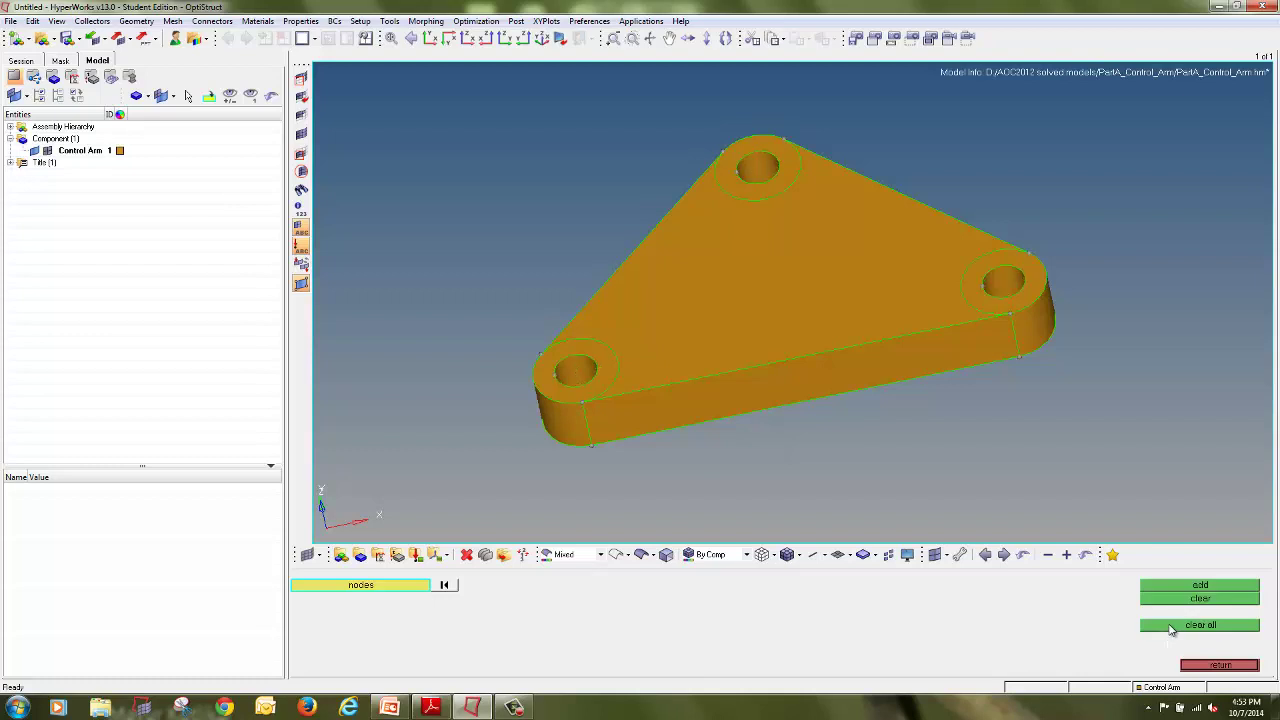
click(1214, 668)
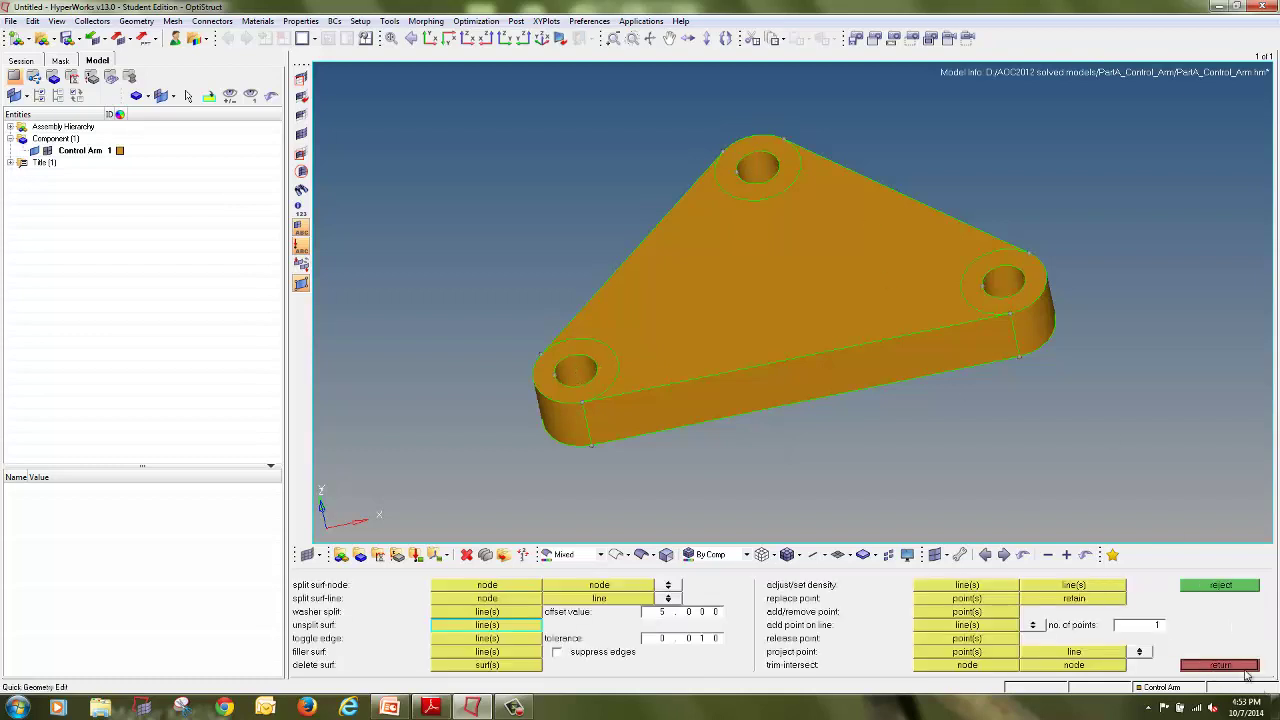
ctrl+drag(985, 215, 750, 233)
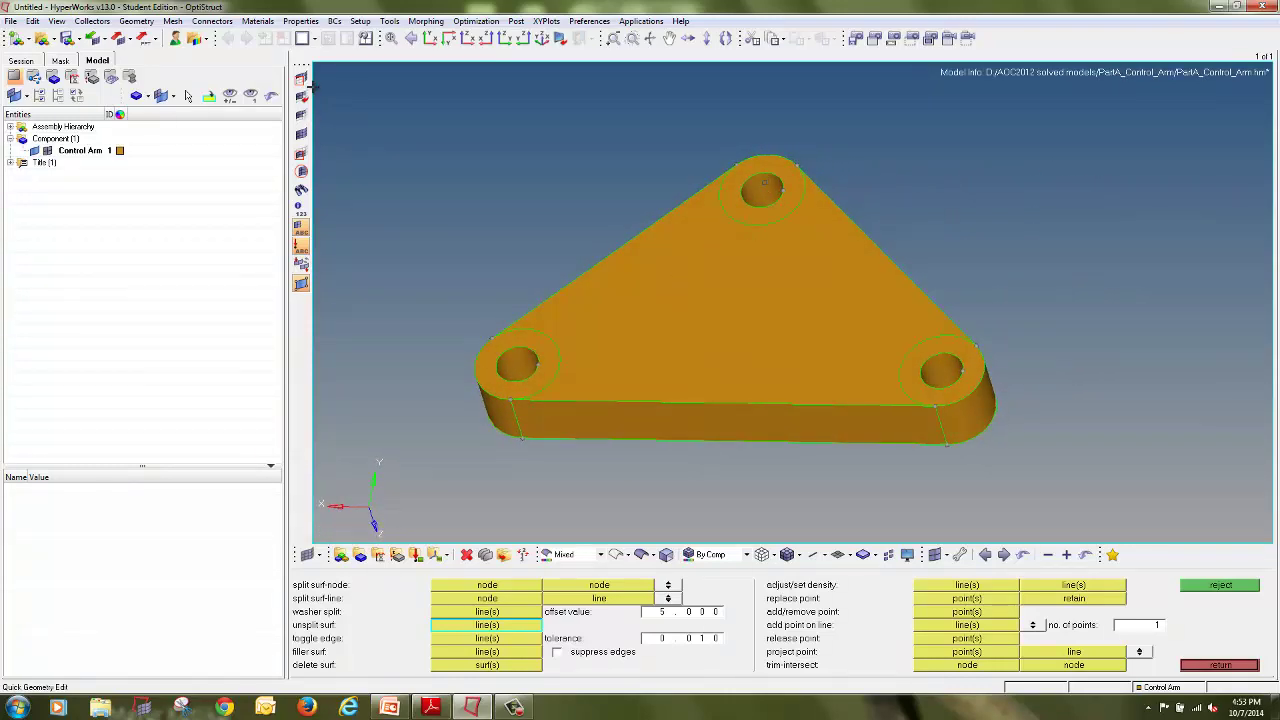
Mask the washer, outer side and hole wall surfaces at the positive X corner
click(300, 80)
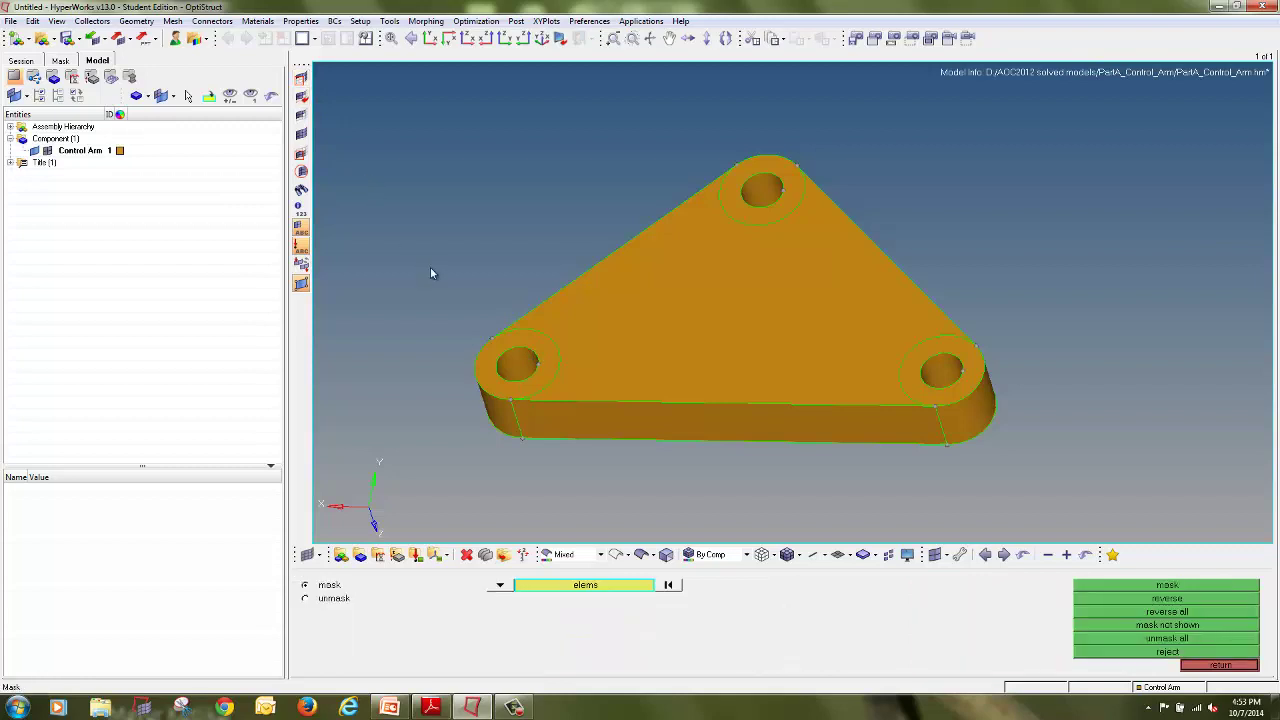
ctrl+drag(510, 290, 562, 272)
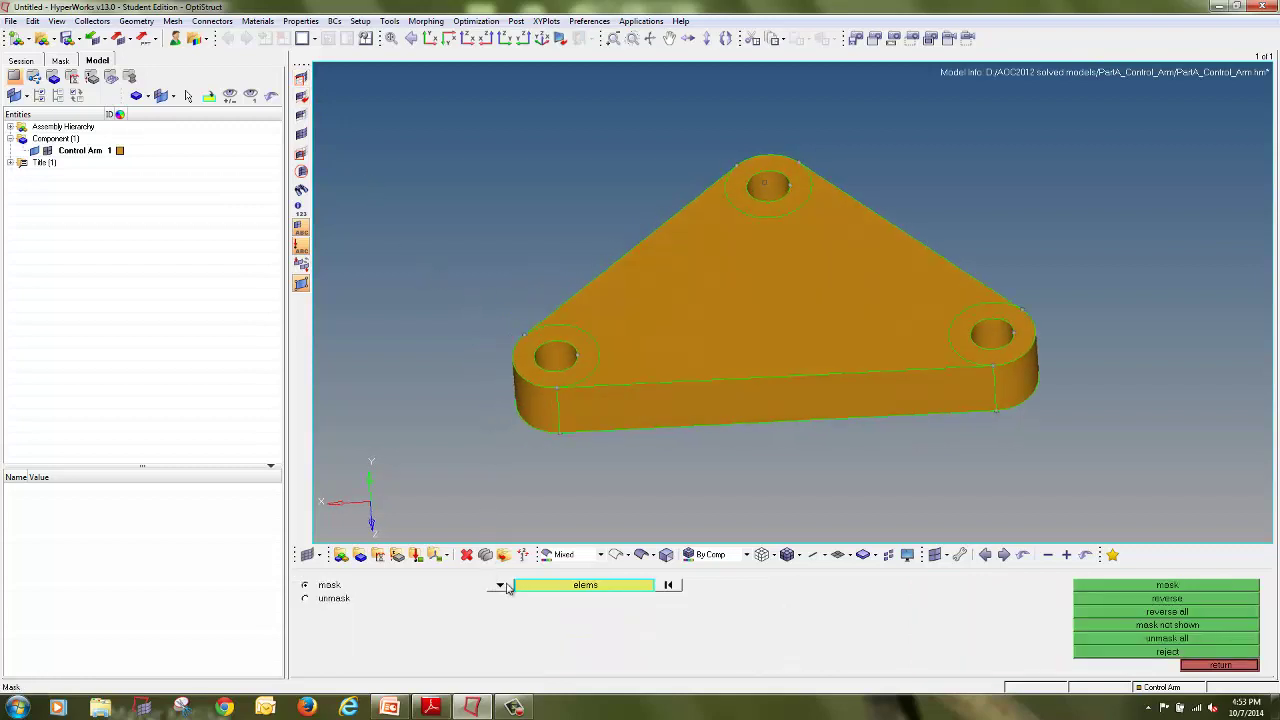
click(504, 585)
click(441, 629)
ctrl+drag(777, 280, 655, 389)
ctrl+scroll(610, 418, up, 3)
click(540, 431)
click(548, 468)
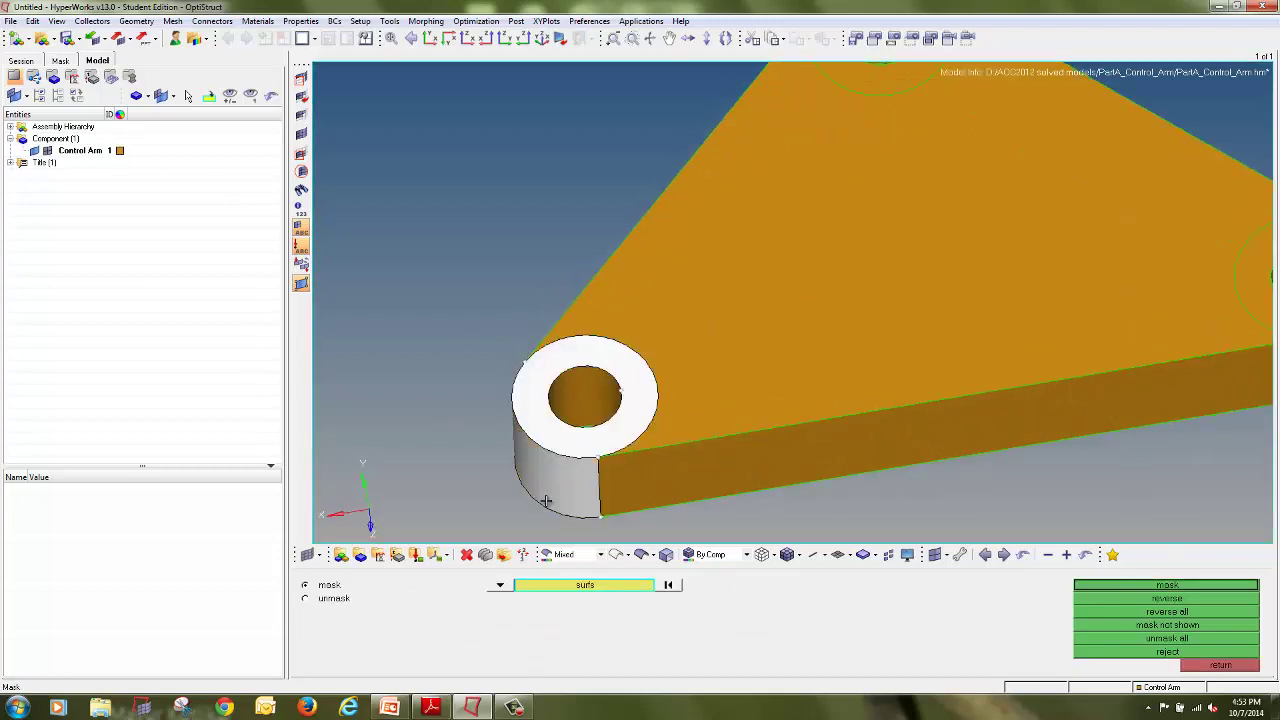
middle_click(547, 497)
click(573, 455)
click(557, 478)
middle_click(557, 478)
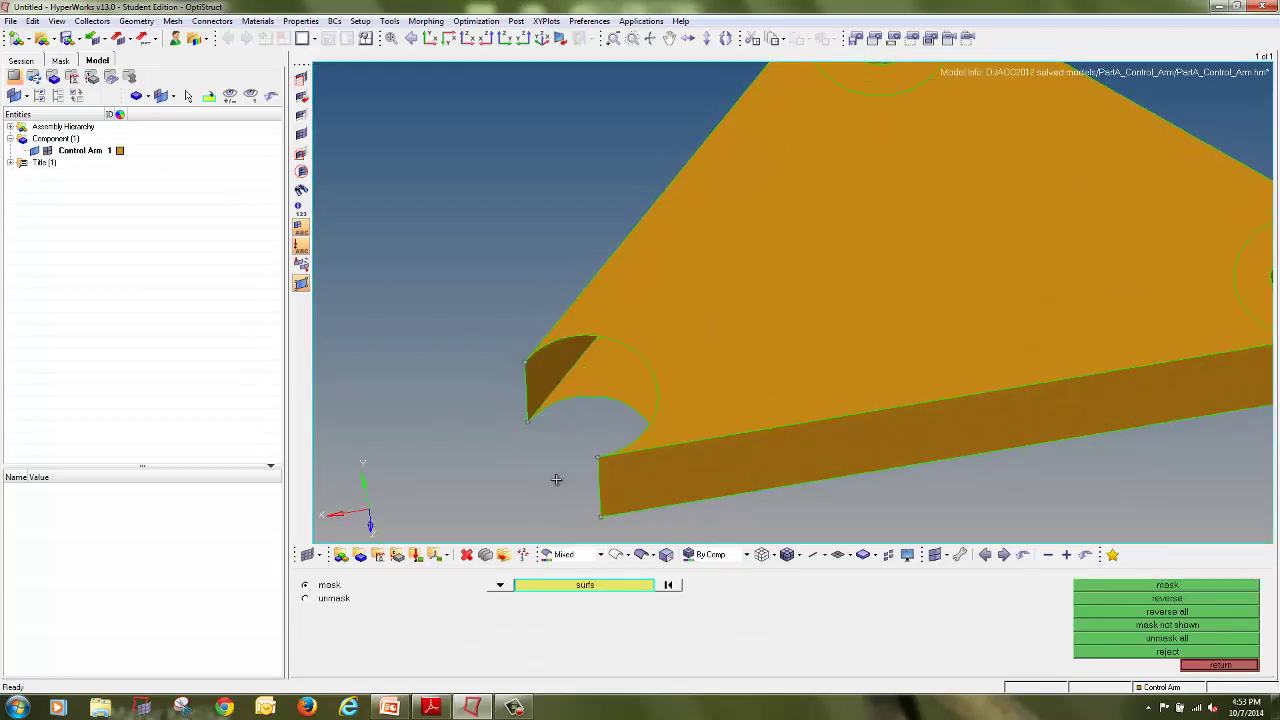
Mask the washer, outer side and hole wall surfaces at the positive Y corner
ctrl+scroll(643, 383, down, 5)
ctrl+scroll(706, 314, up, 5)
click(663, 278)
click(663, 278)
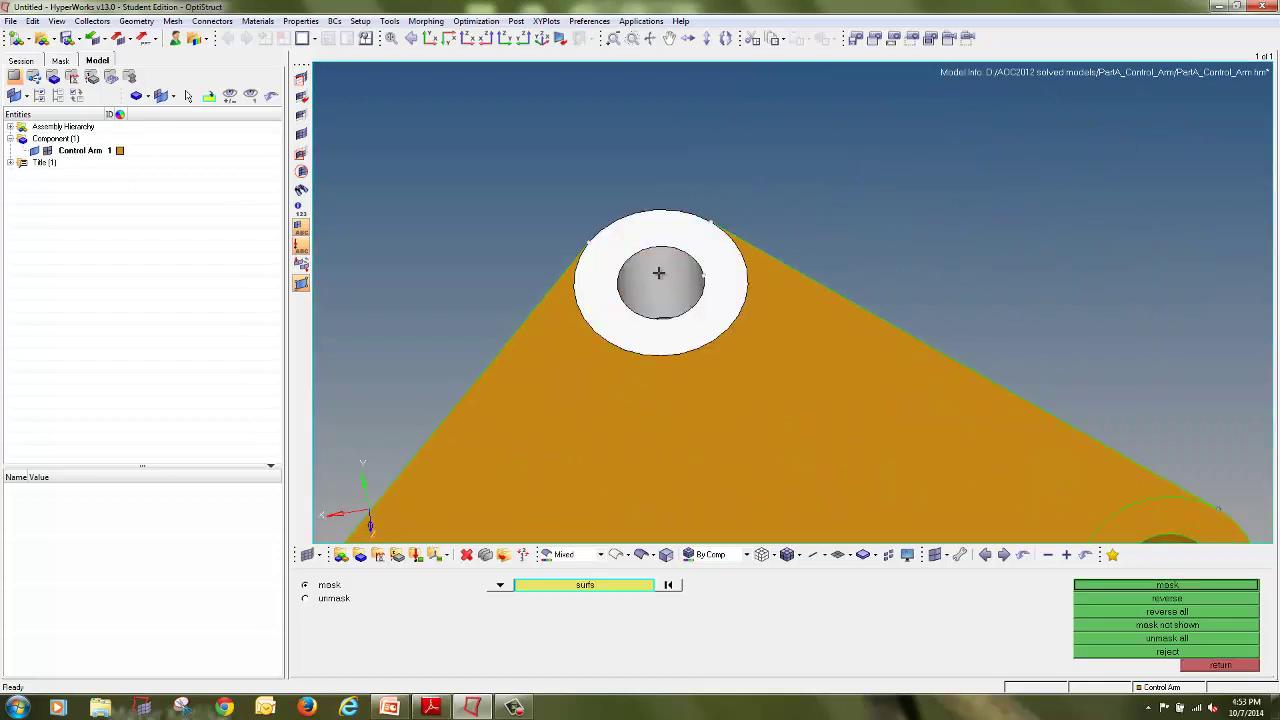
middle_click(663, 278)
click(658, 285)
middle_click(658, 296)
Mask the washer, outer side and hole wall surfaces at the negative X corner
ctrl+scroll(658, 296, down, 3)
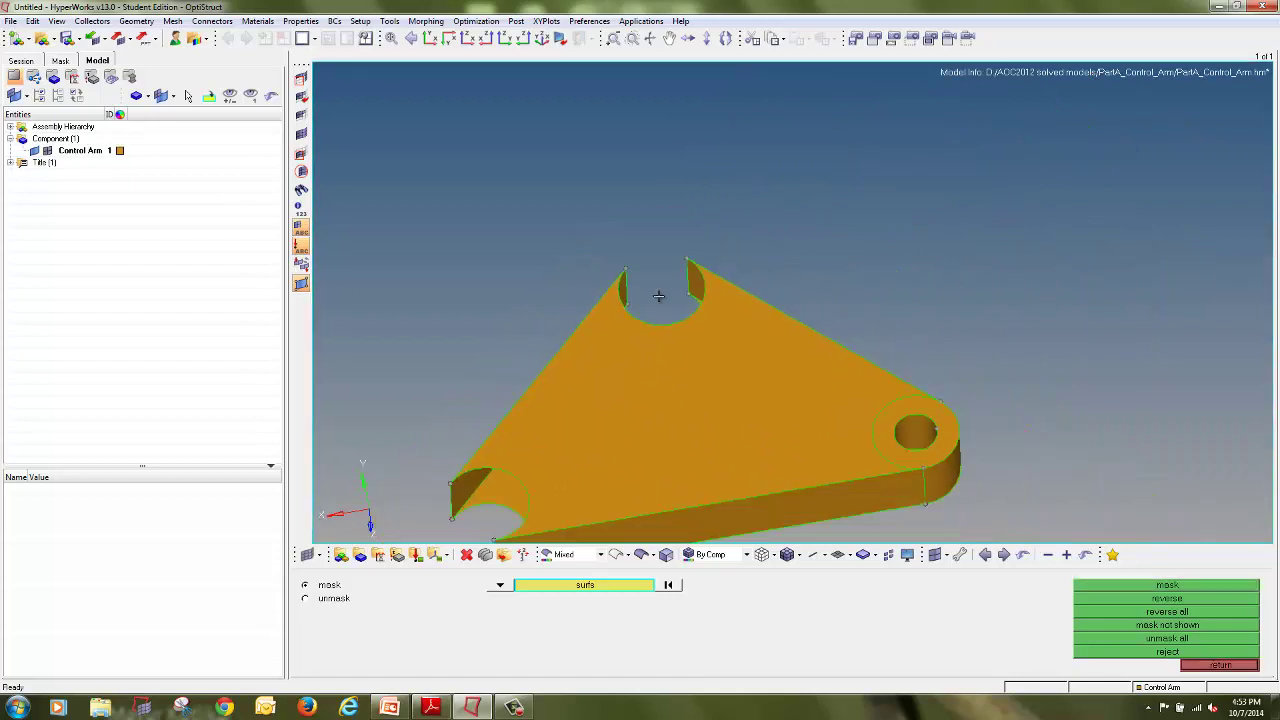
ctrl+scroll(987, 469, up, 4)
click(898, 446)
click(898, 446)
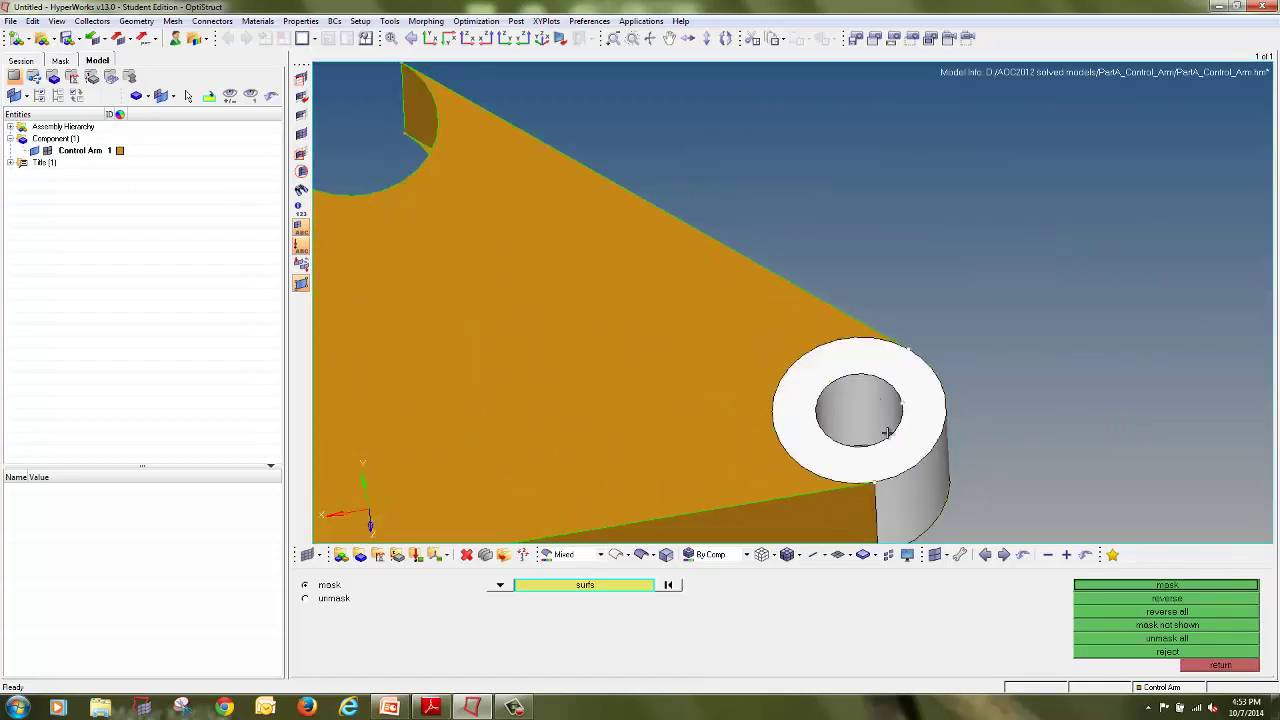
middle_click(898, 446)
click(898, 446)
middle_click(898, 446)
ctrl+scroll(898, 446, down, 4)
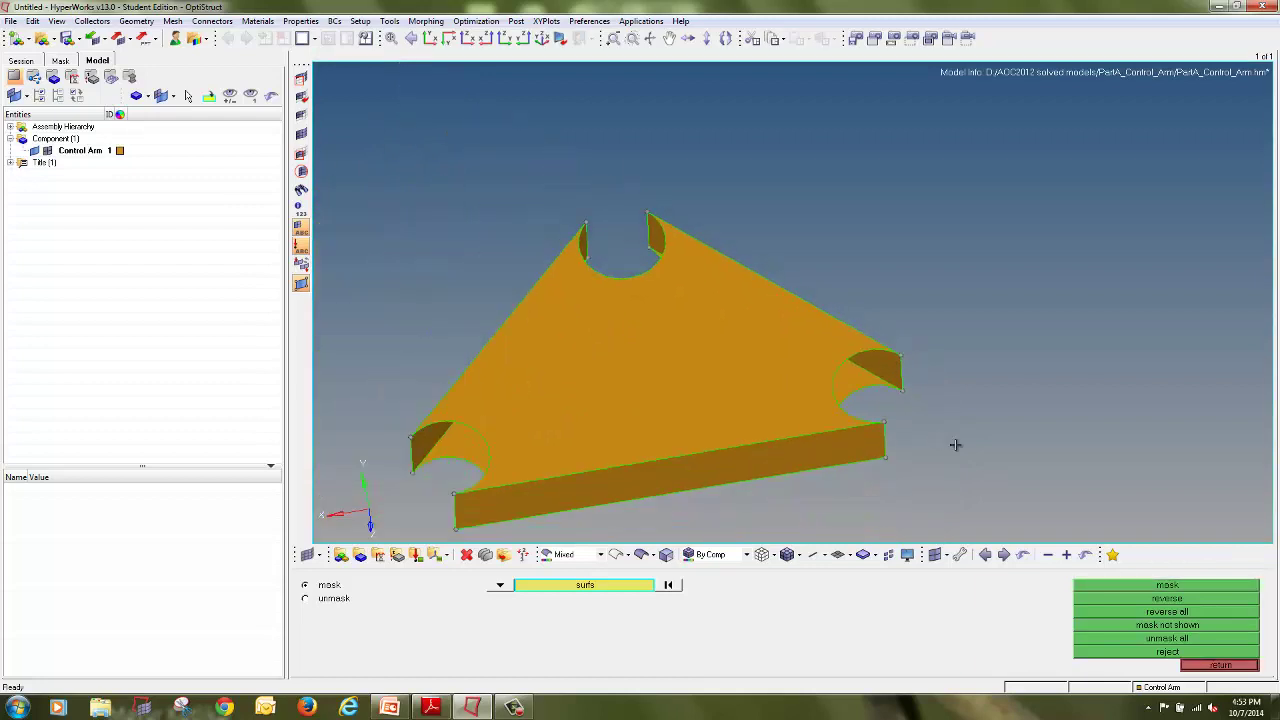
click(1200, 666)
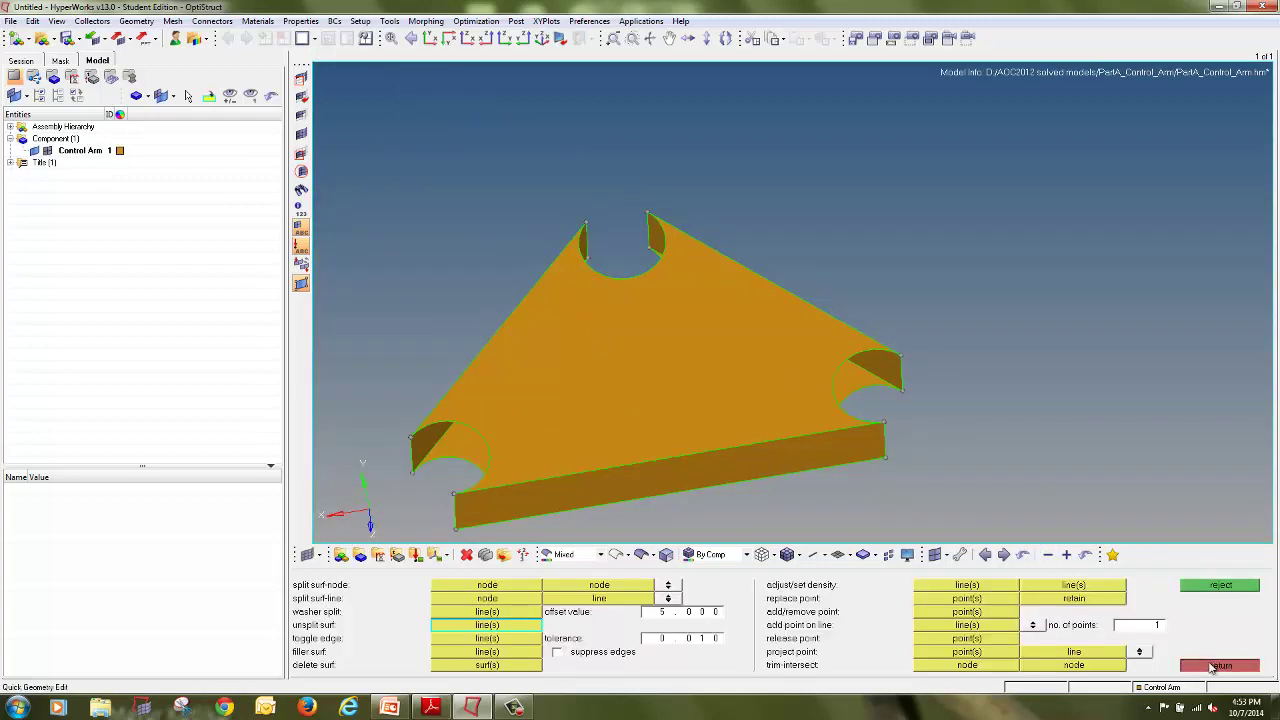
Create a ruled surface between the washer arcs of the two faces at the positive X corner
click(1212, 666)
click(742, 585)
ctrl+drag(583, 442, 656, 421)
ctrl+scroll(589, 436, up, 3)
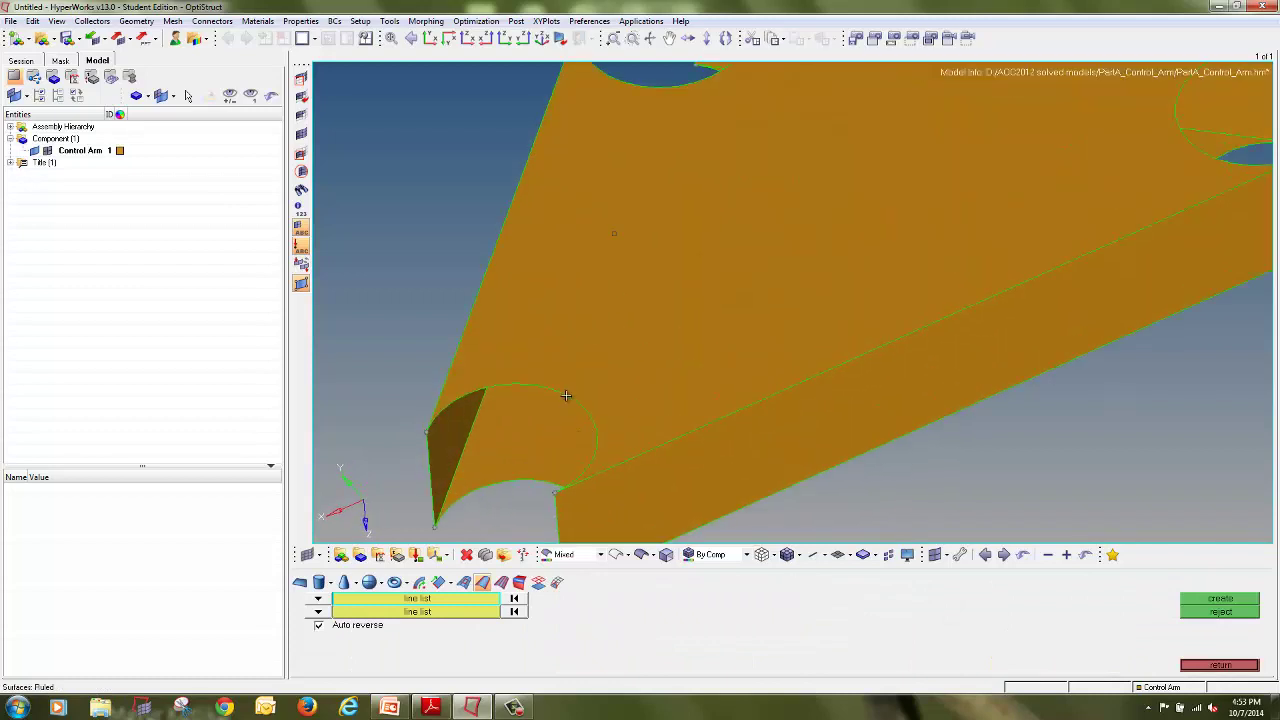
click(467, 612)
click(511, 479)
click(1220, 600)
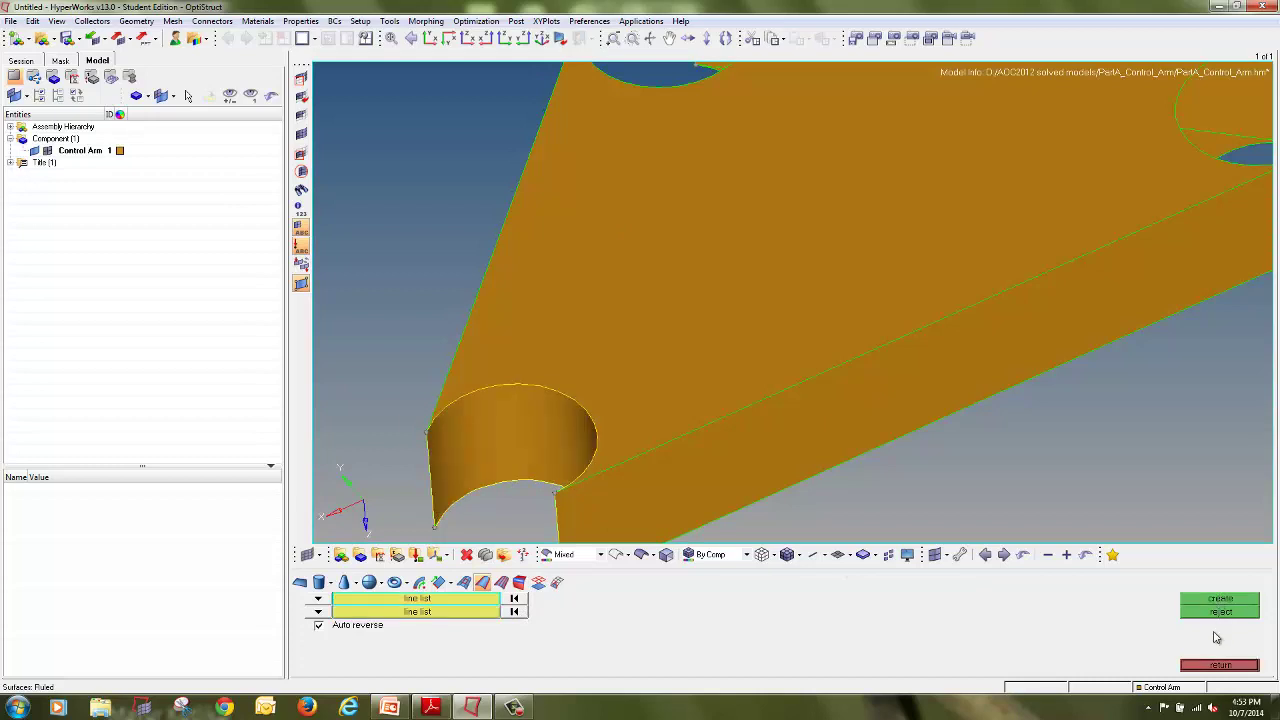
Create a ruled surface between the washer arcs of the two faces at the negative X corner
ctrl+scroll(1088, 354, down, 4)
ctrl+drag(887, 432, 831, 363)
ctrl+scroll(827, 311, up, 5)
click(815, 293)
click(843, 350)
click(1200, 599)
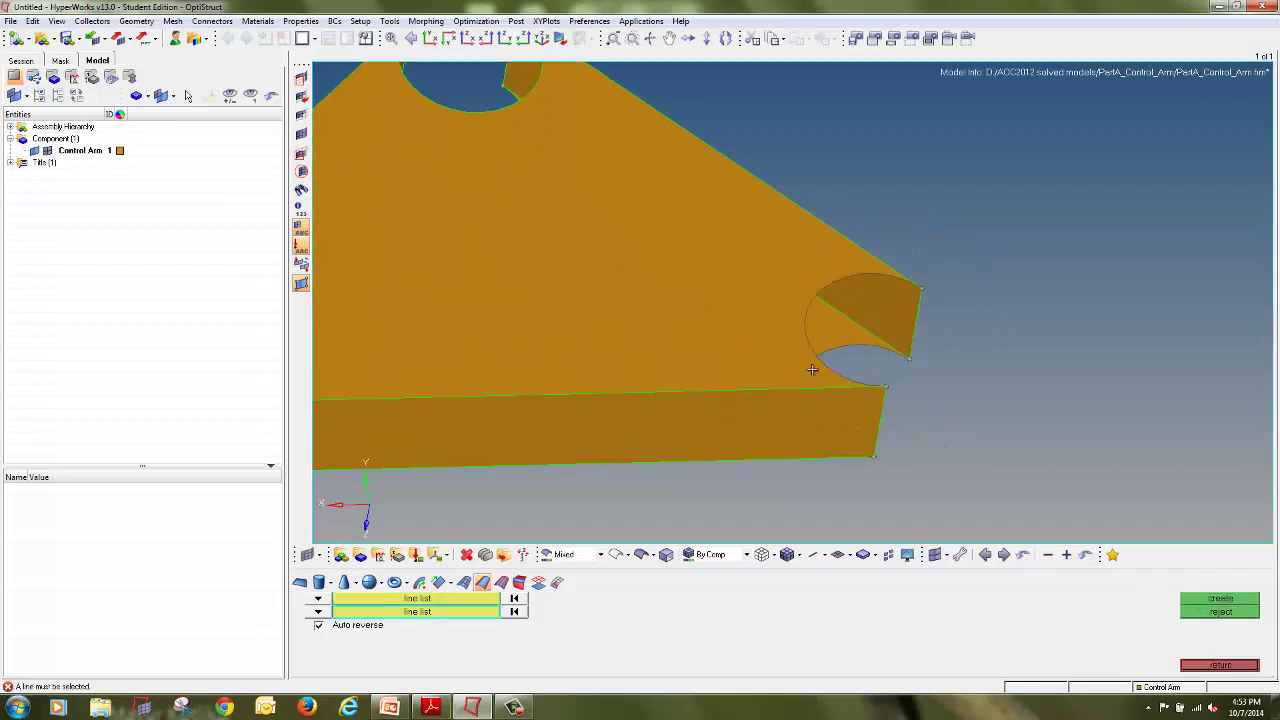
click(512, 610)
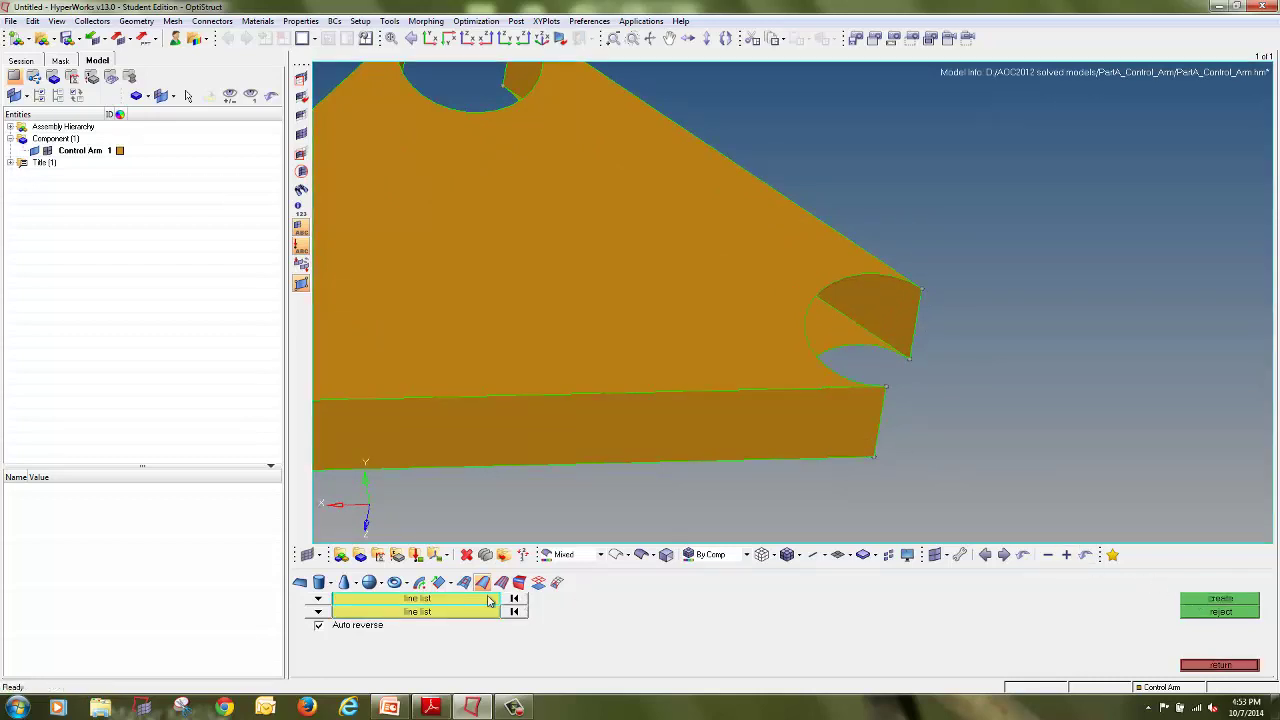
click(835, 280)
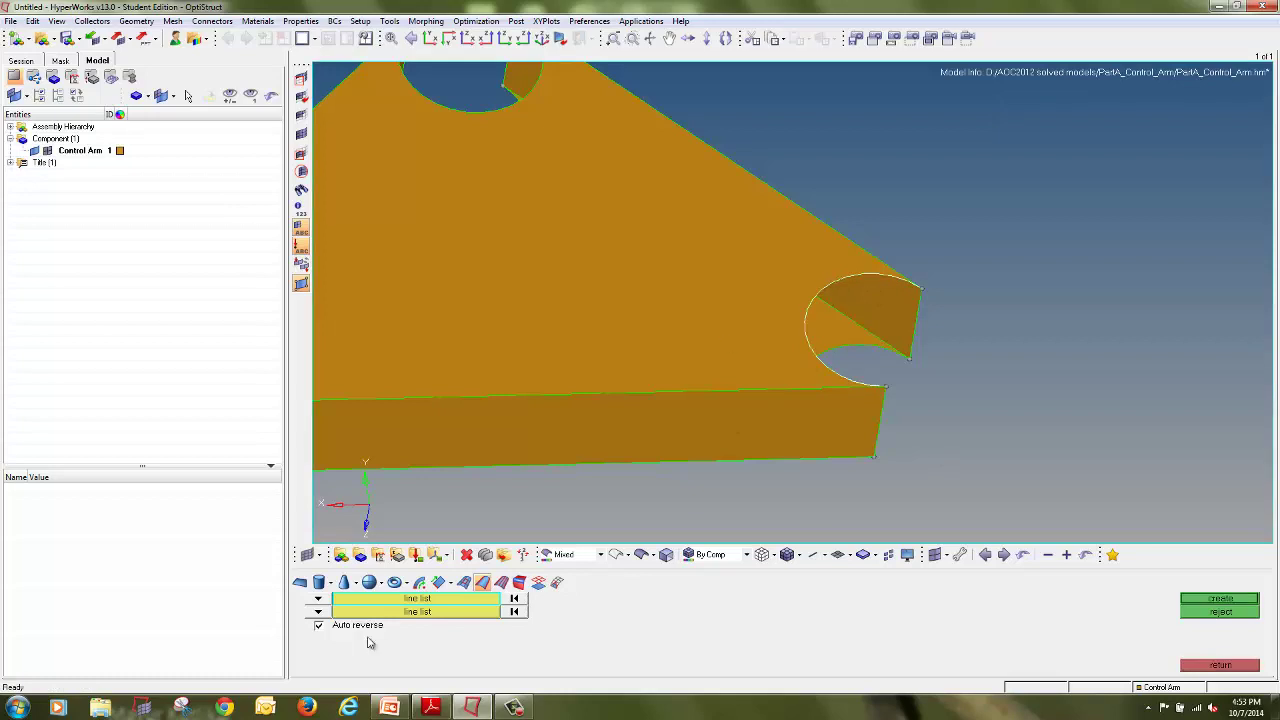
click(393, 613)
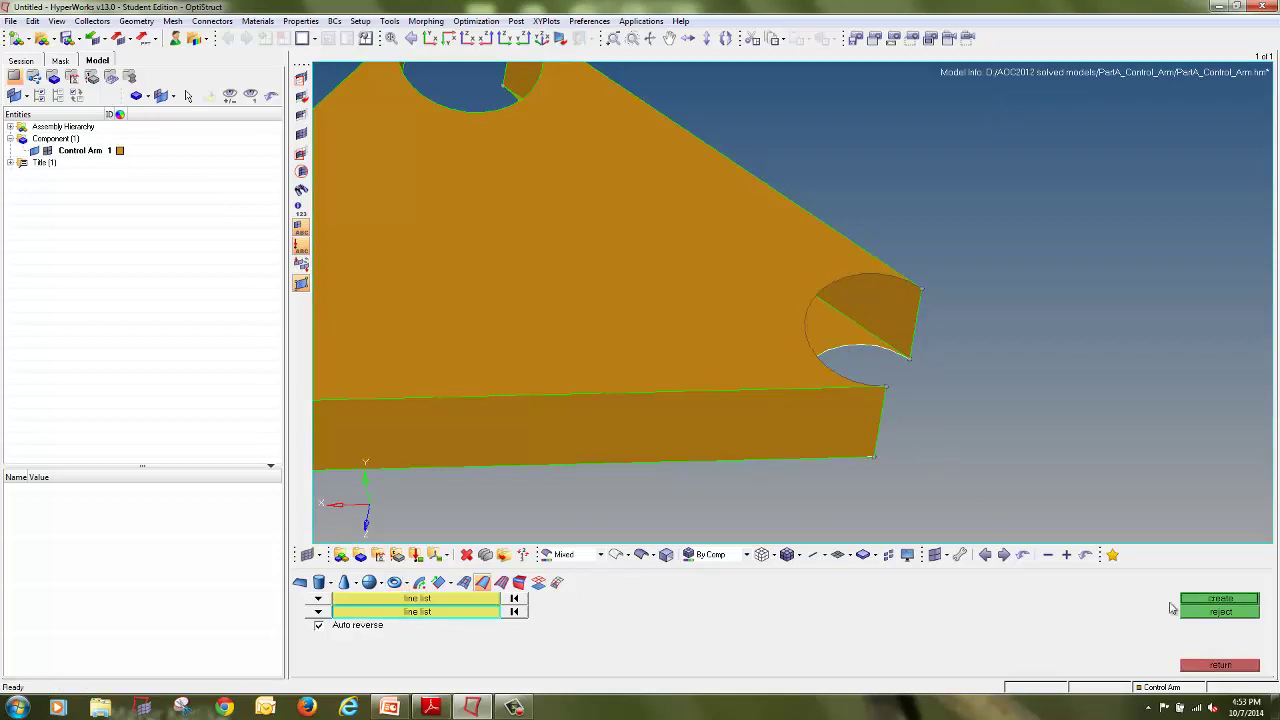
Create a ruled surface between the washer arcs of the two faces at the positive Y corner
key(f)
ctrl+drag(808, 334, 619, 128)
ctrl+scroll(620, 129, up, 2)
ctrl+right_drag(620, 129, 608, 258)
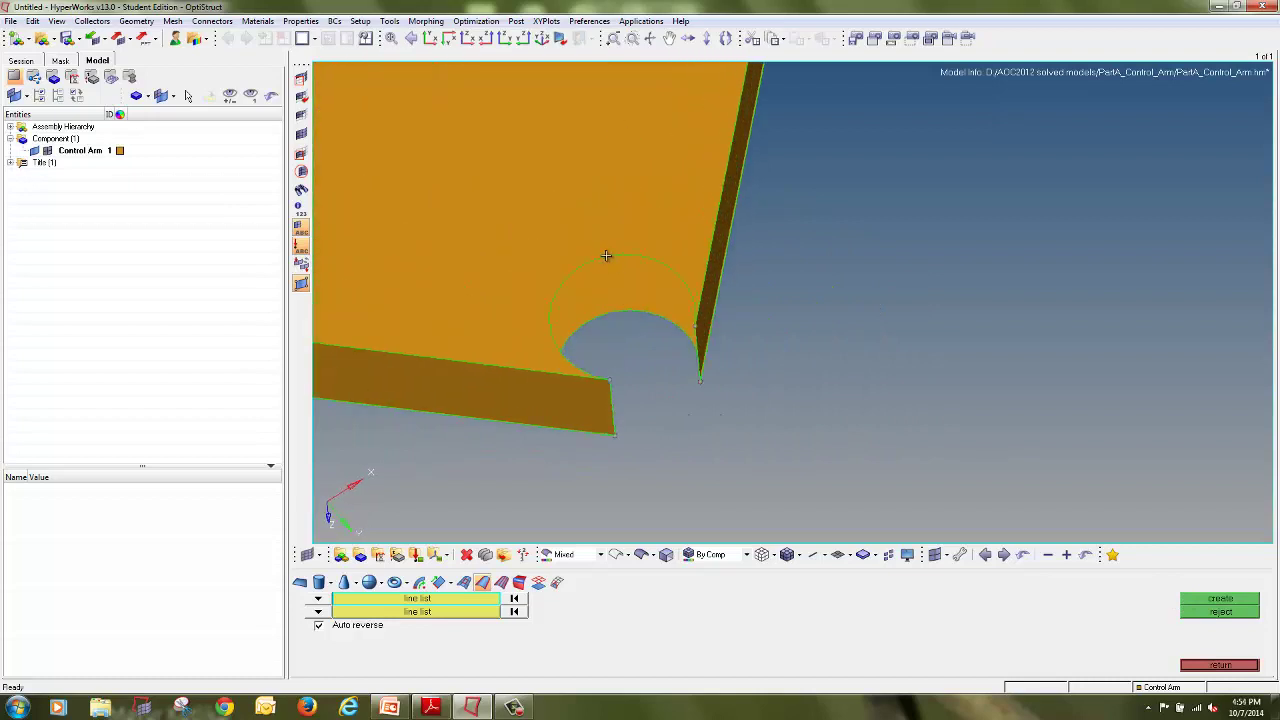
click(611, 263)
click(418, 611)
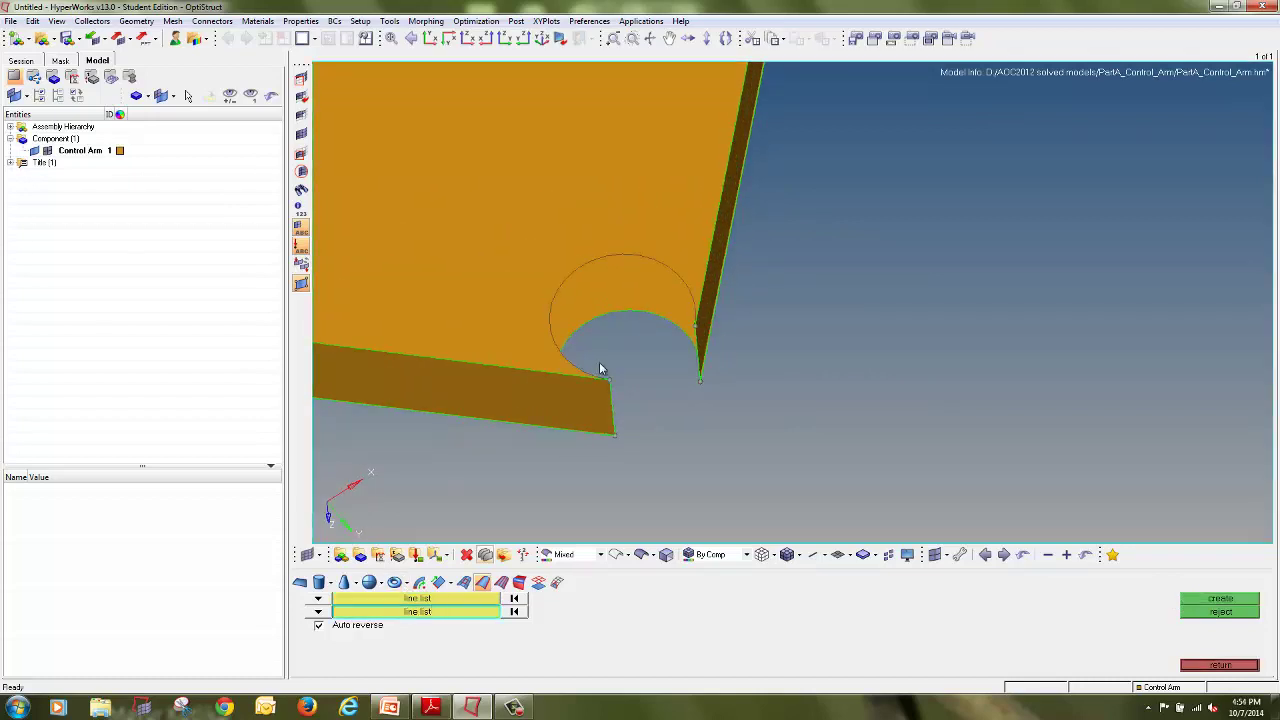
click(599, 328)
click(1224, 598)
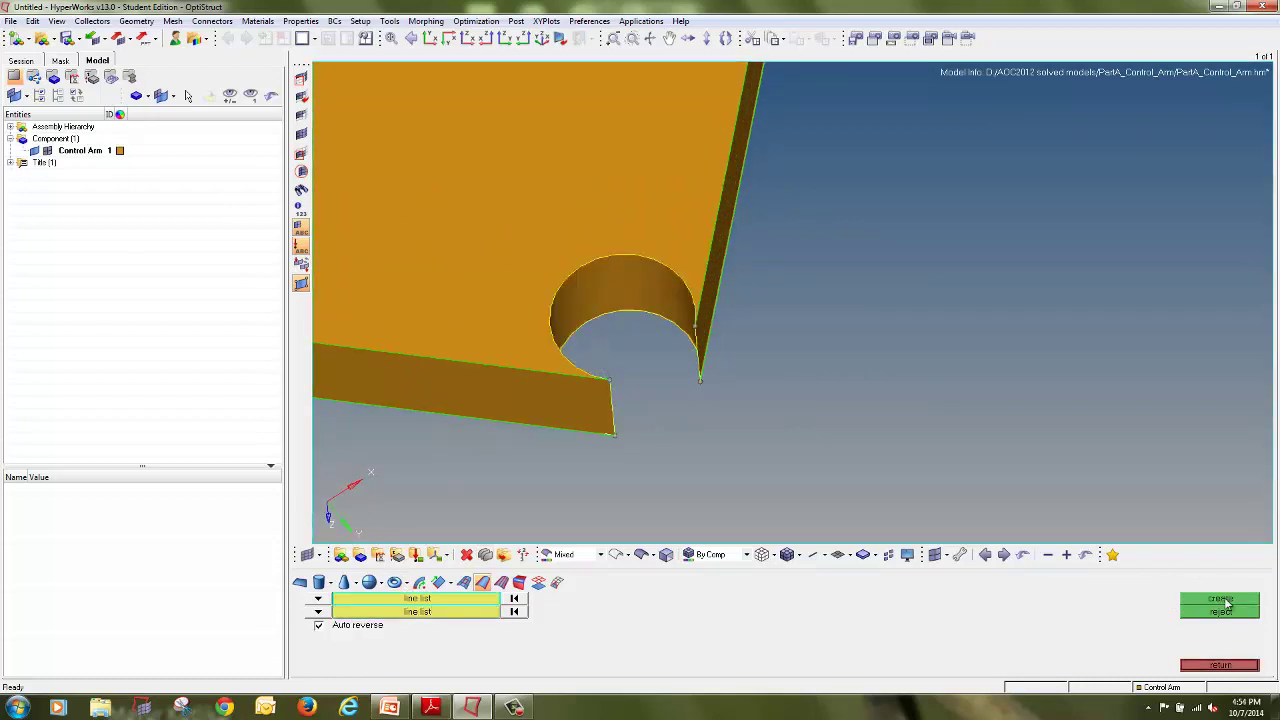
click(1224, 669)
Unmask all surfaces to show the complete control arm
ctrl+scroll(735, 319, down, 5)
ctrl+drag(709, 337, 573, 206)
click(301, 141)
ctrl+drag(514, 389, 705, 401)
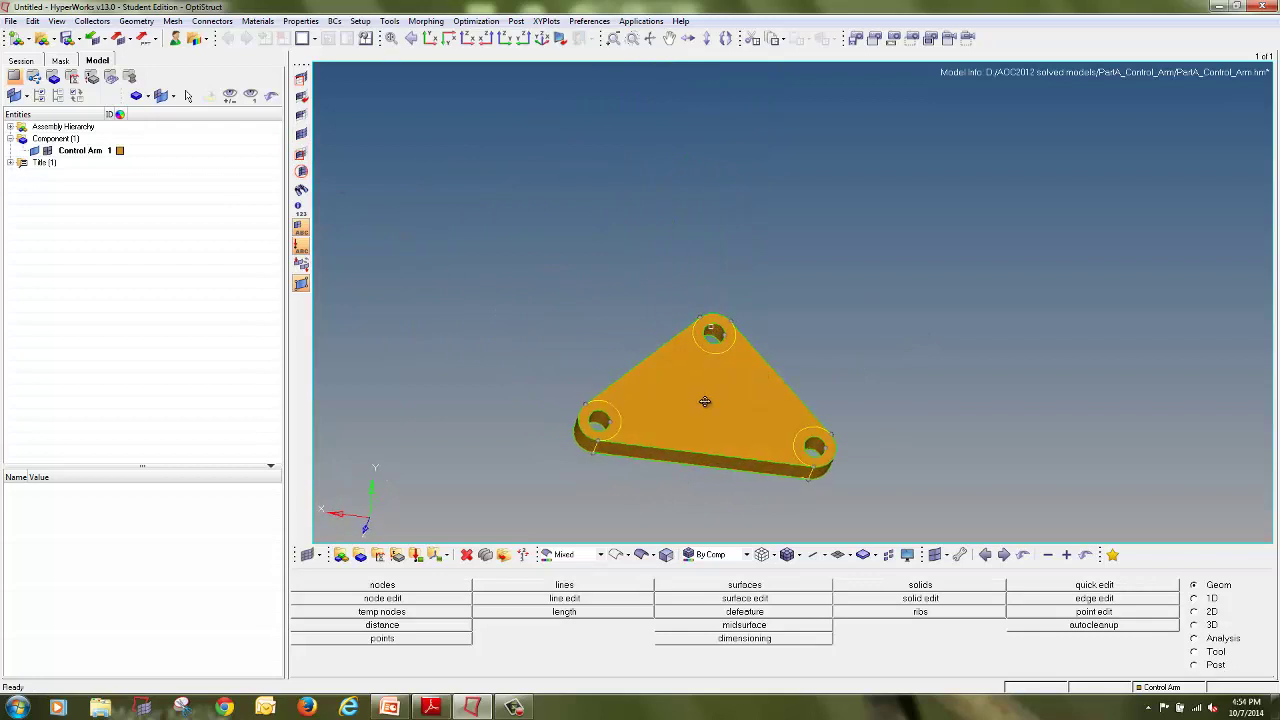
ctrl+right_drag(631, 404, 691, 320)
ctrl+scroll(691, 320, up, 5)
ctrl+drag(771, 351, 825, 371)
ctrl+right_drag(826, 303, 715, 302)
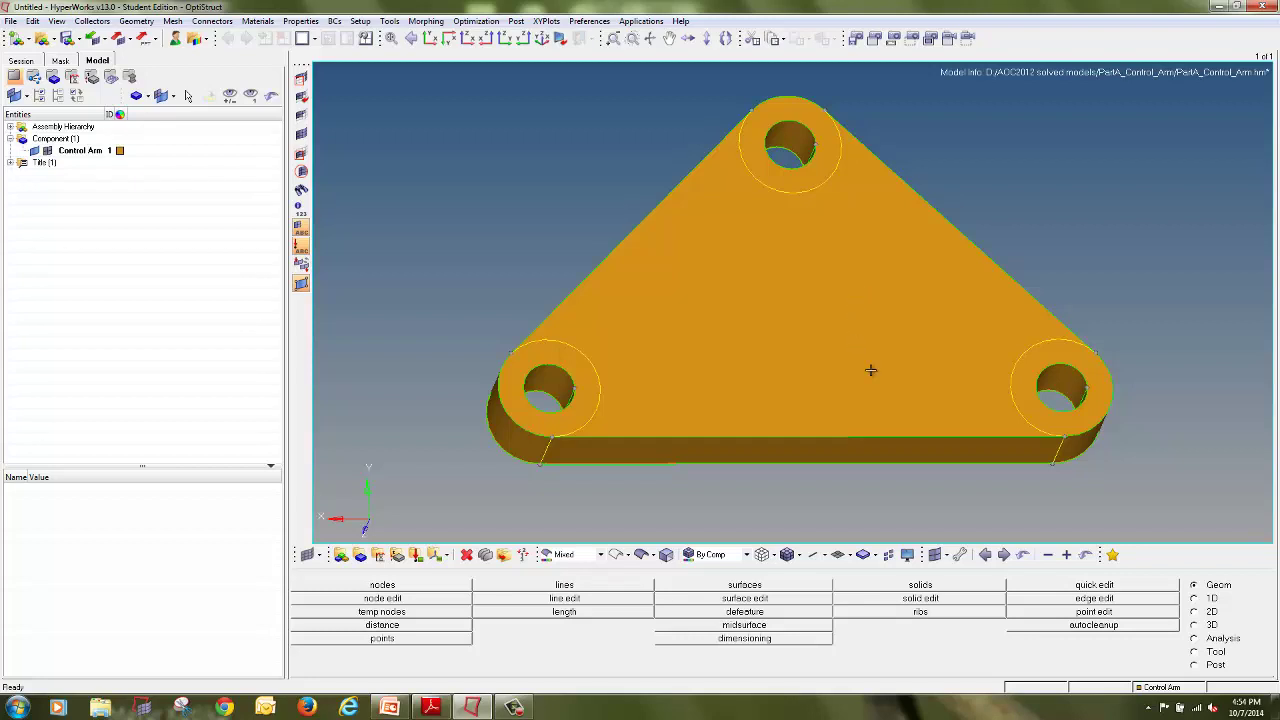
Set up solid creation from bounding surfaces
click(1194, 586)
mouse_move(950, 582)
mouse_down()
mouse_move(900, 585)
mouse_move(910, 598)
mouse_move(955, 588)
mouse_up()
click(930, 586)
mouse_move(446, 593)
mouse_down()
mouse_move(438, 572)
mouse_move(410, 582)
mouse_move(440, 604)
mouse_move(436, 580)
mouse_up()
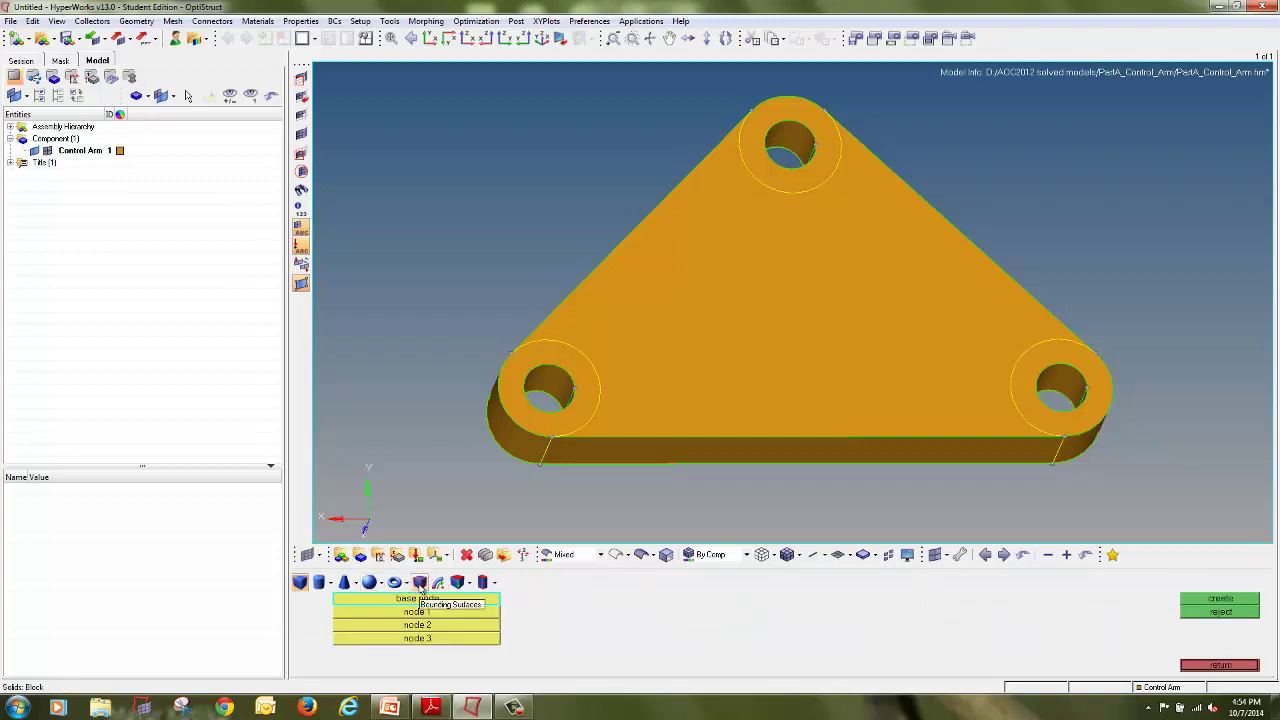
click(421, 586)
click(515, 403)
right_click(604, 332)
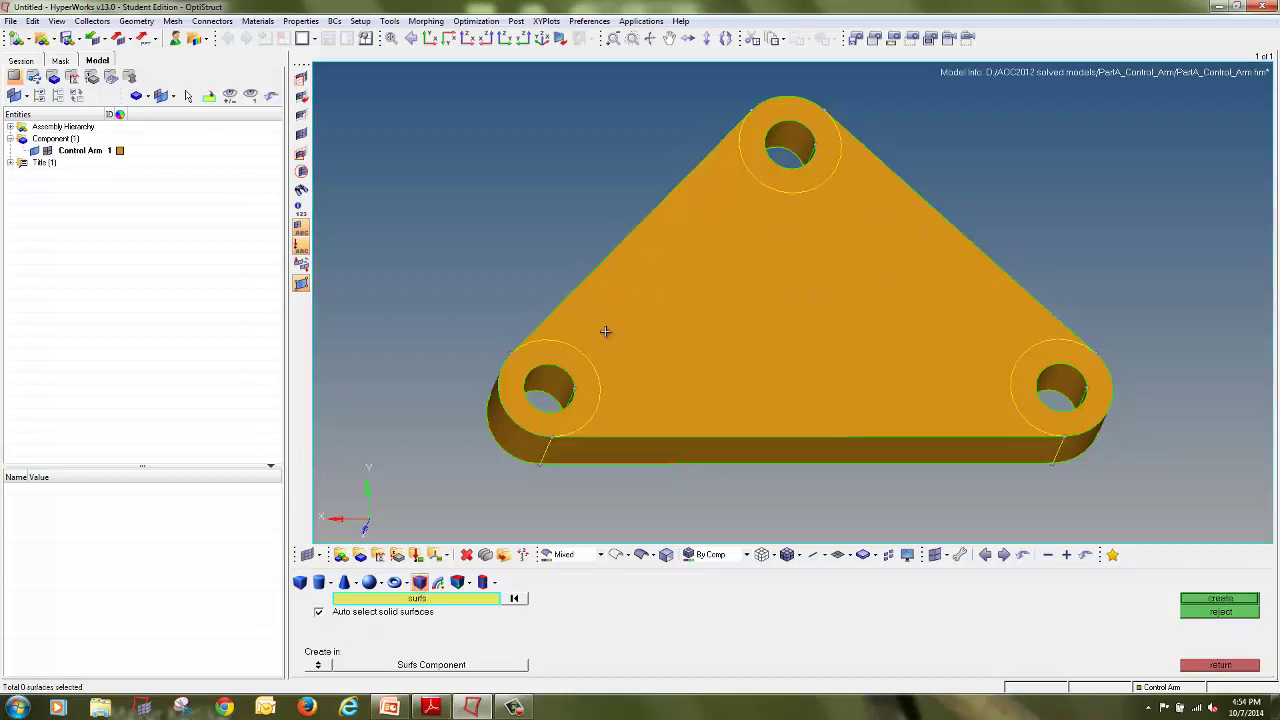
click(571, 363)
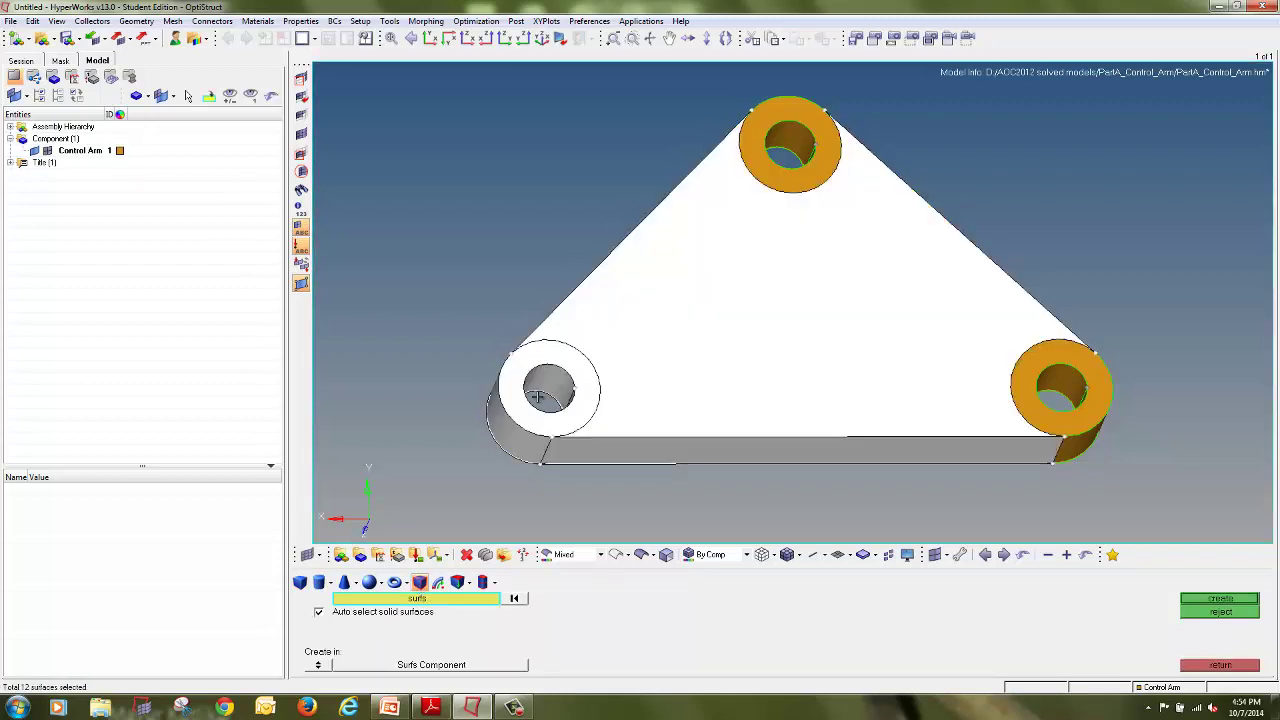
right_click(608, 360)
click(517, 440)
right_click(1022, 380)
Create separate solids from the bounding surfaces of the negative X corner and of the positive Y corner
click(1093, 367)
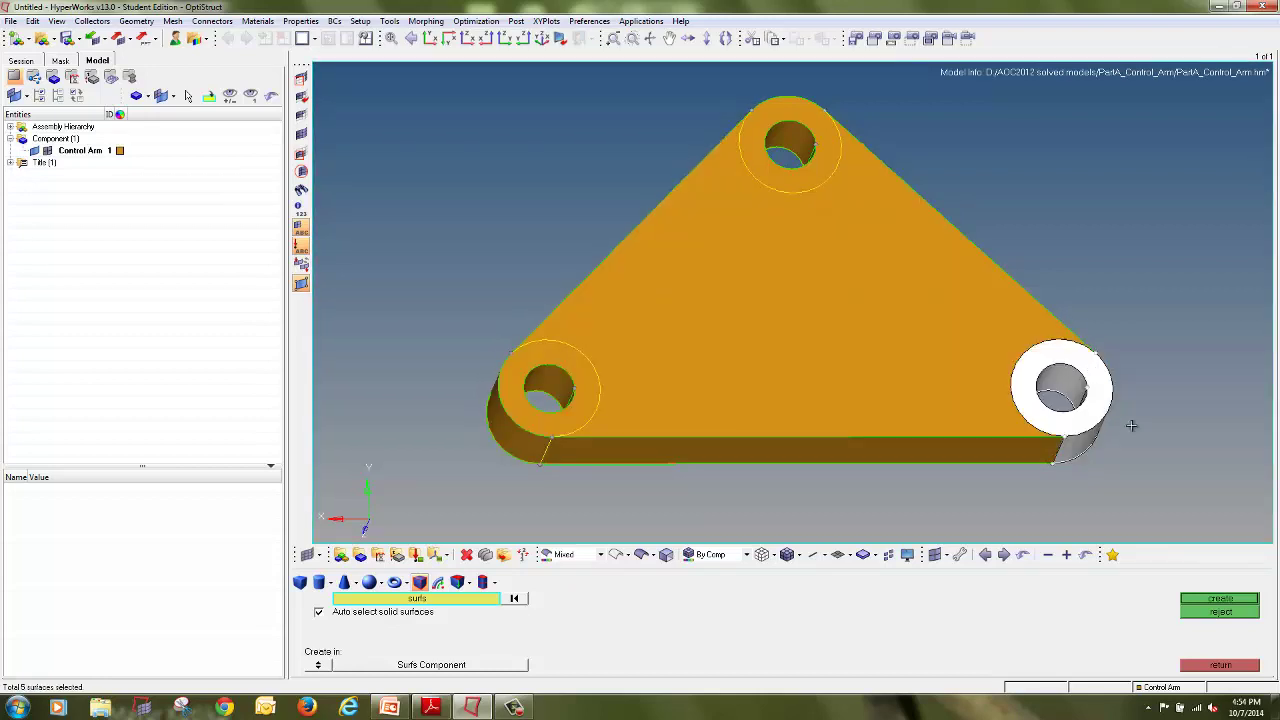
middle_click(1131, 425)
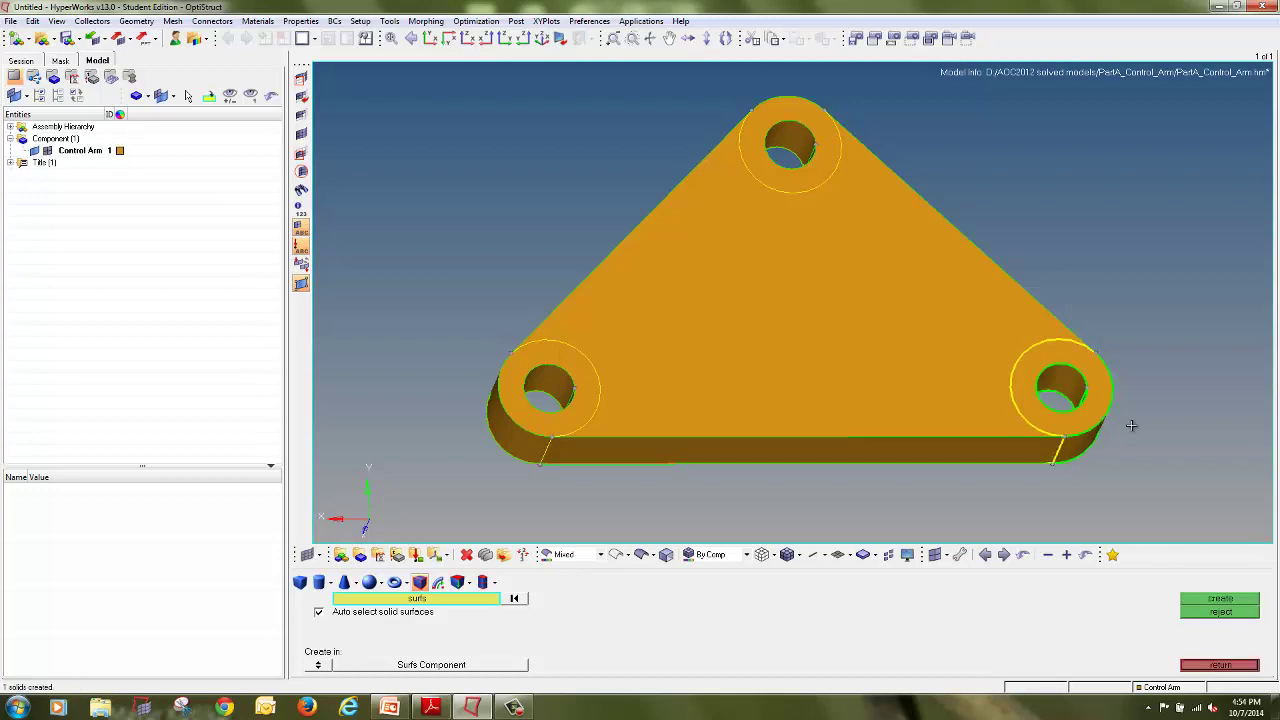
click(800, 114)
middle_click(800, 115)
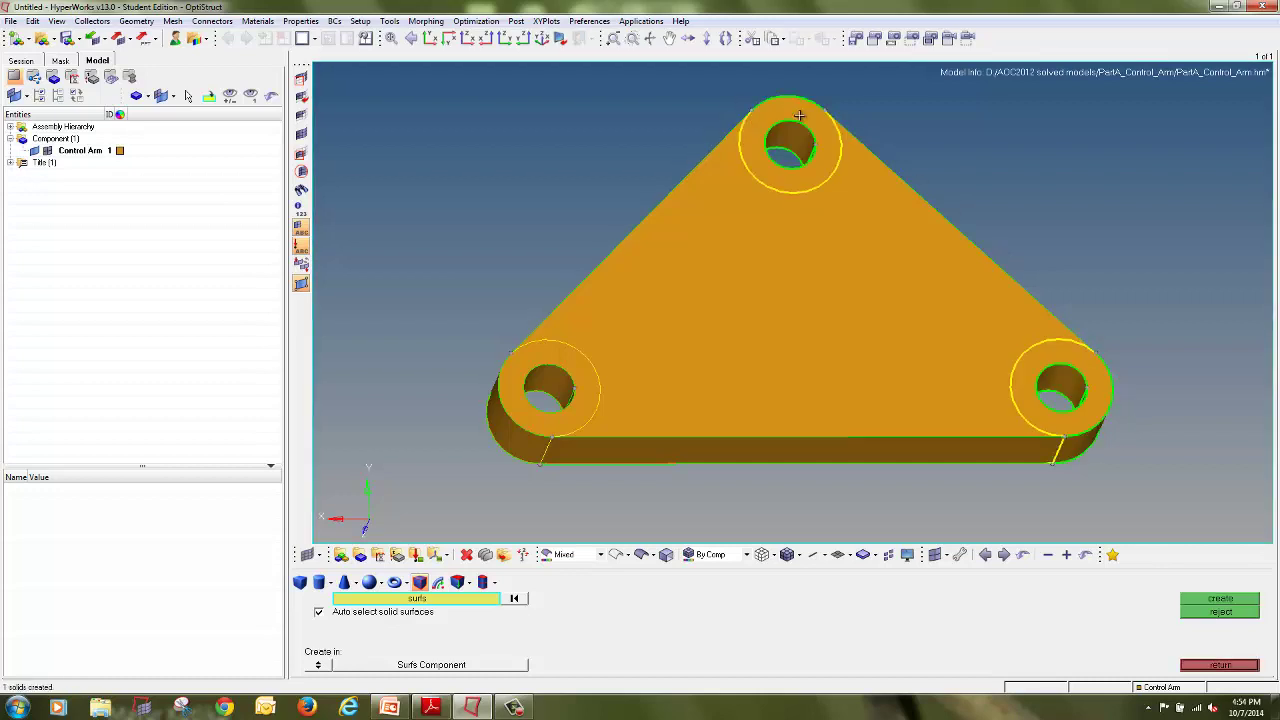
Toggle the unstitched washer edge at the positive X corner using a tolerance of 0.1
click(876, 336)
right_click(679, 343)
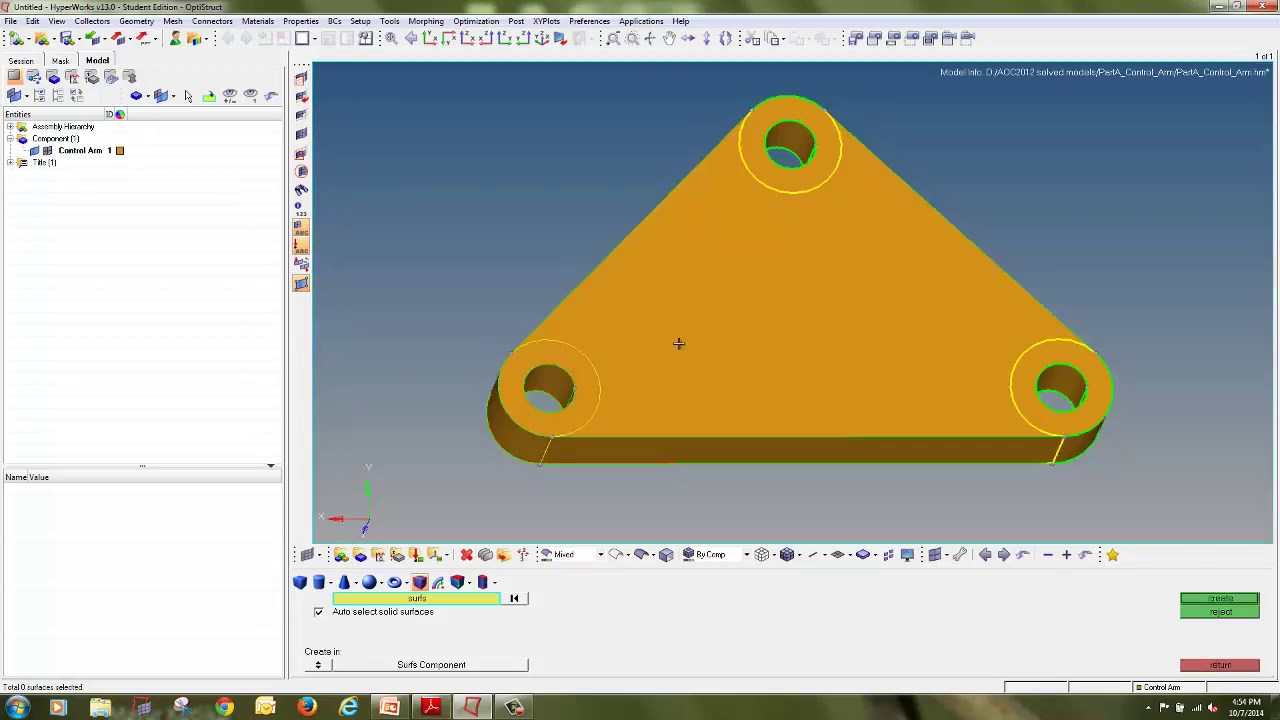
ctrl+drag(671, 289, 737, 331)
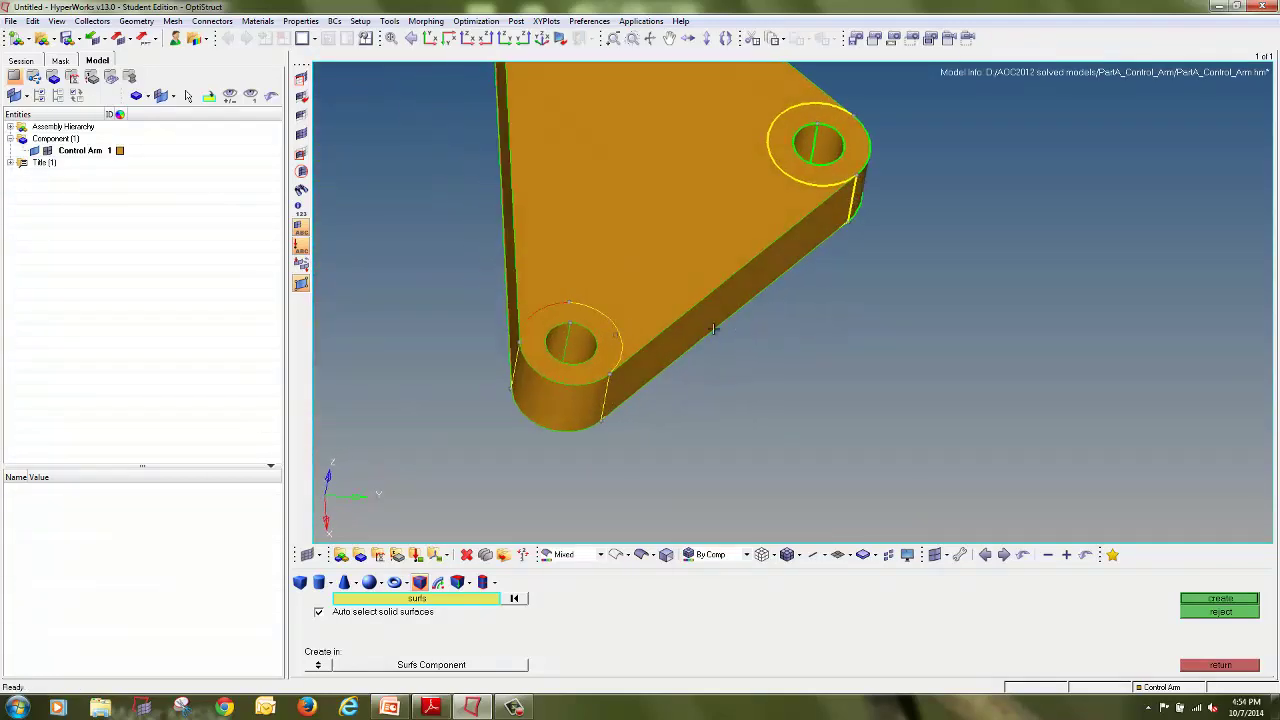
scroll(514, 317, up, 2)
scroll(550, 310, up, 2)
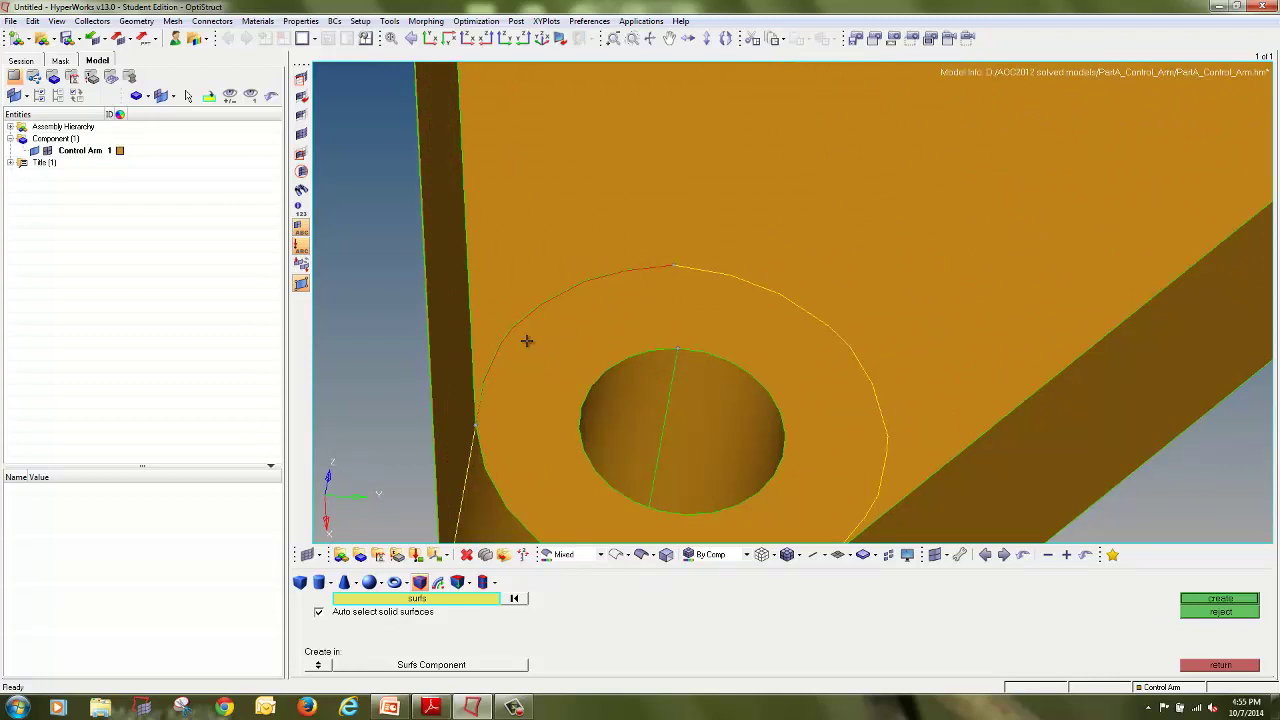
key(F11)
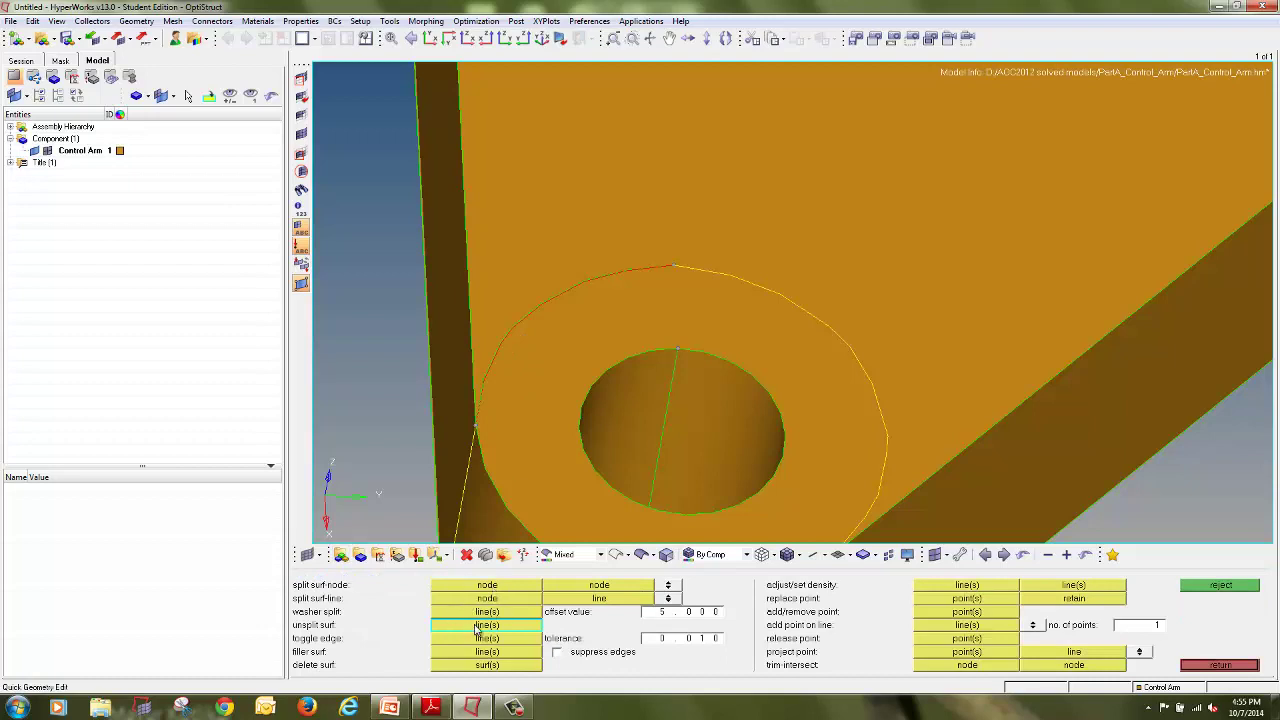
click(512, 640)
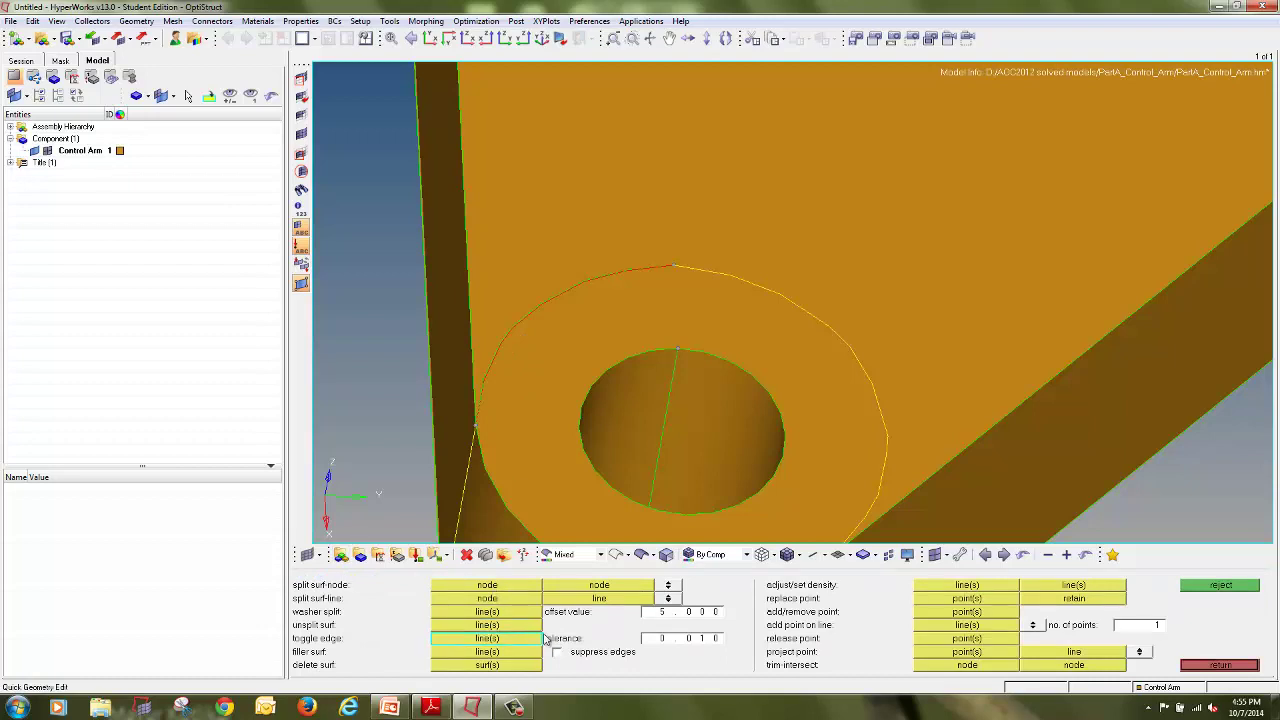
click(715, 641)
text(0.1)
click(617, 274)
click(621, 273)
ctrl+scroll(624, 286, down, 2)
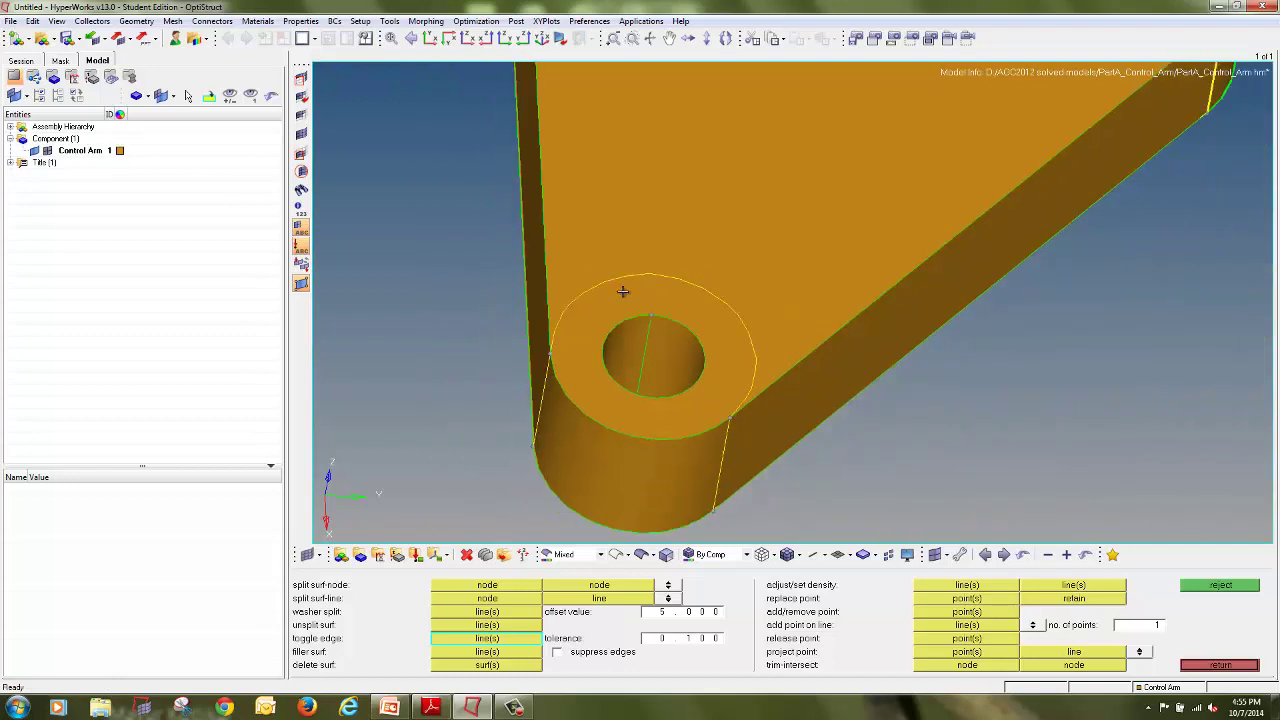
ctrl+drag(621, 291, 609, 346)
ctrl+scroll(704, 417, down, 3)
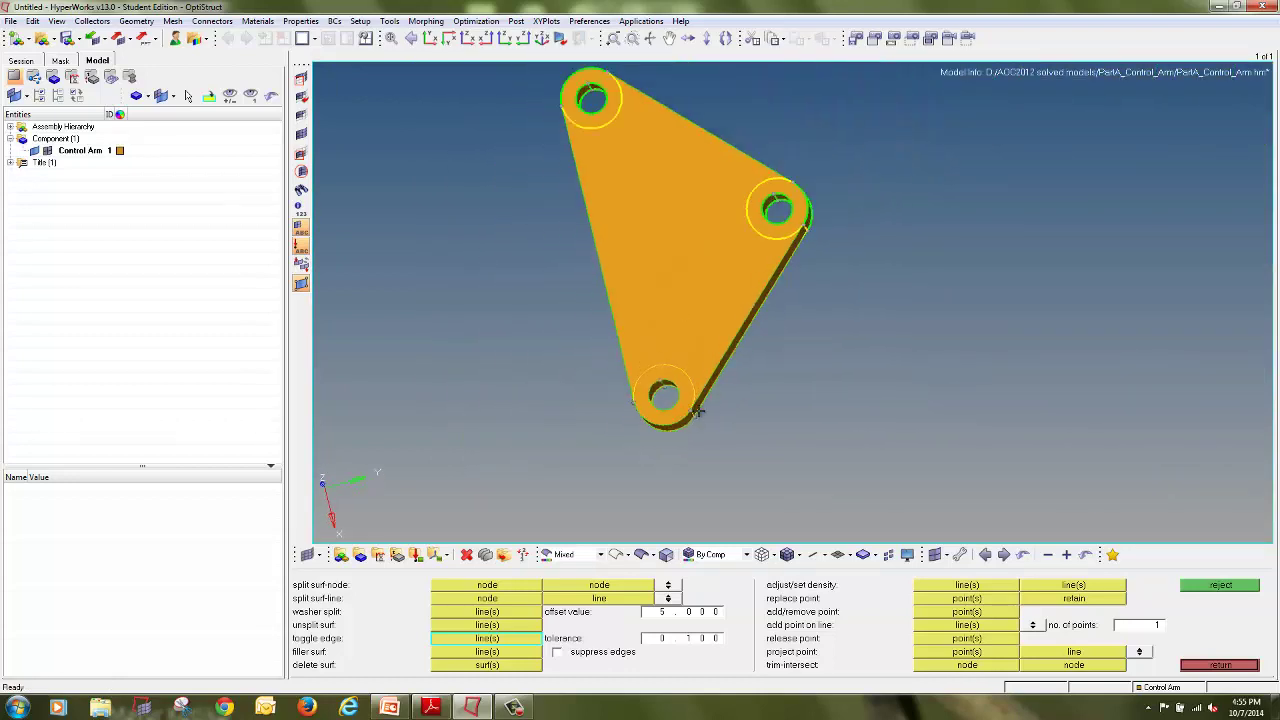
click(1250, 666)
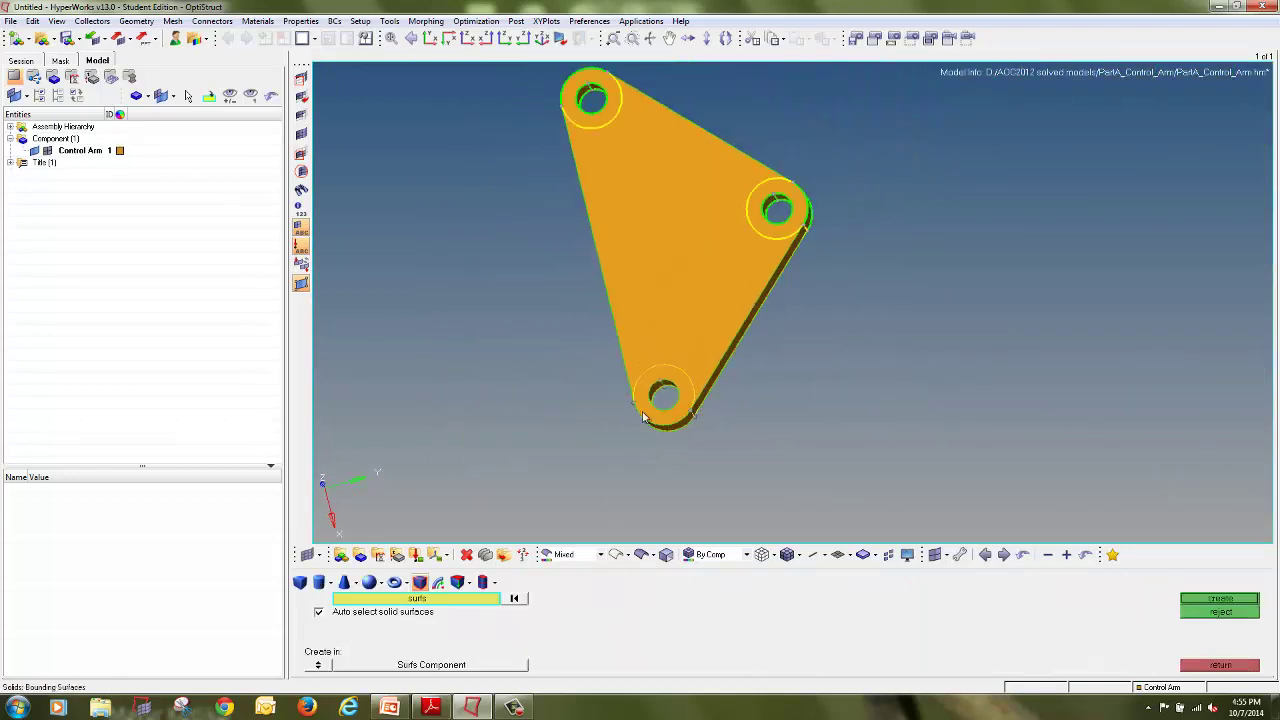
Create solids from the bounding surfaces of the positive X corner and of the central triangular body
click(666, 376)
middle_click(668, 375)
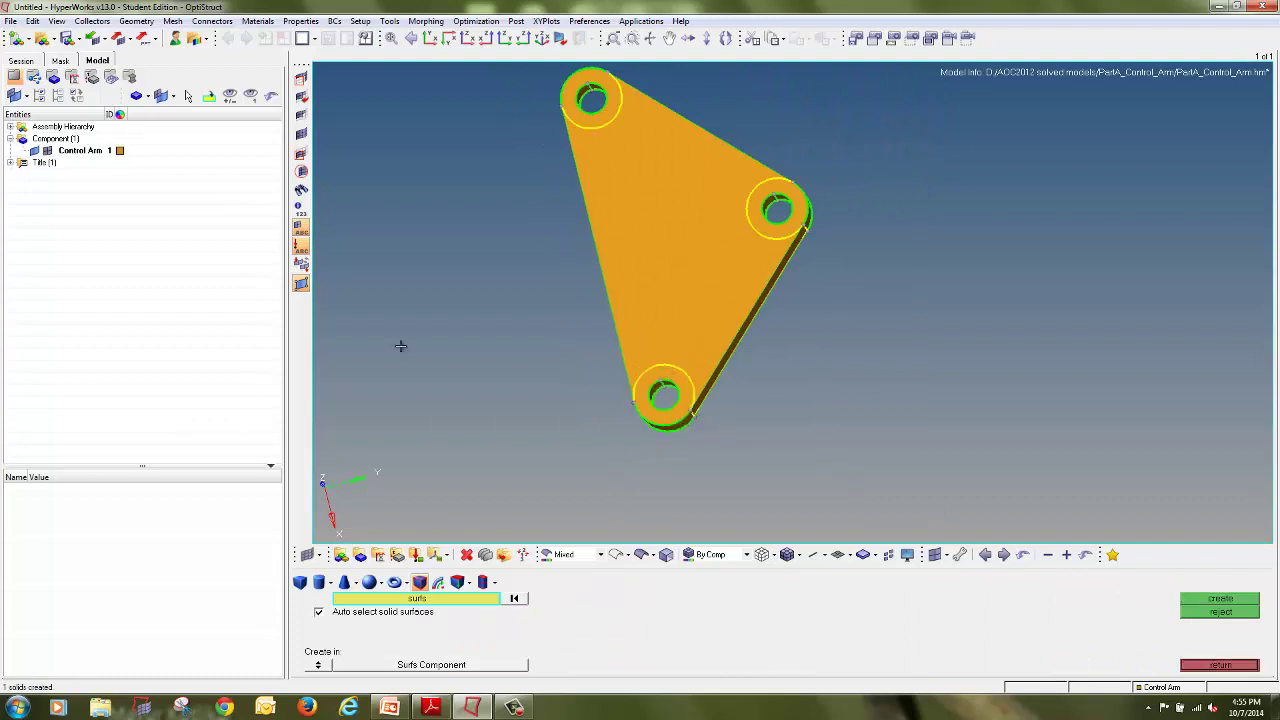
click(635, 233)
middle_click(645, 235)
Delete all surfaces, leaving the options for associated solids and elements off
ctrl+drag(586, 426, 656, 364)
ctrl+right_drag(656, 364, 860, 341)
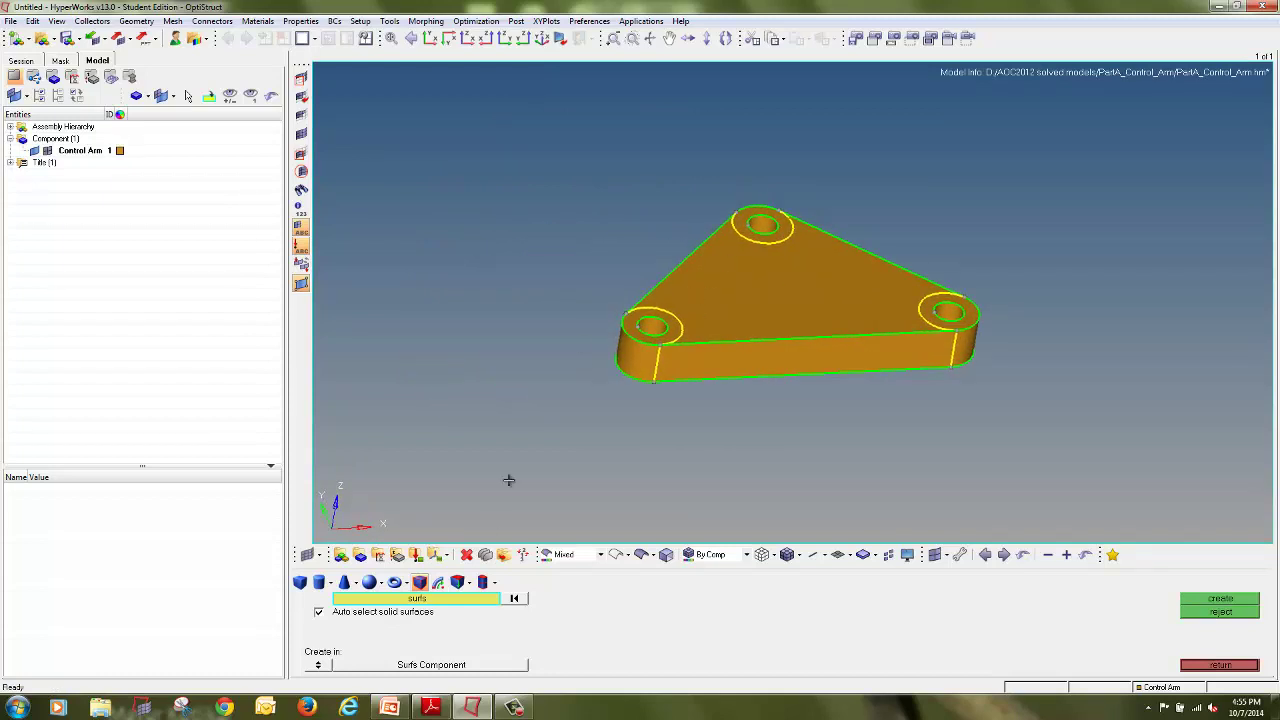
click(466, 554)
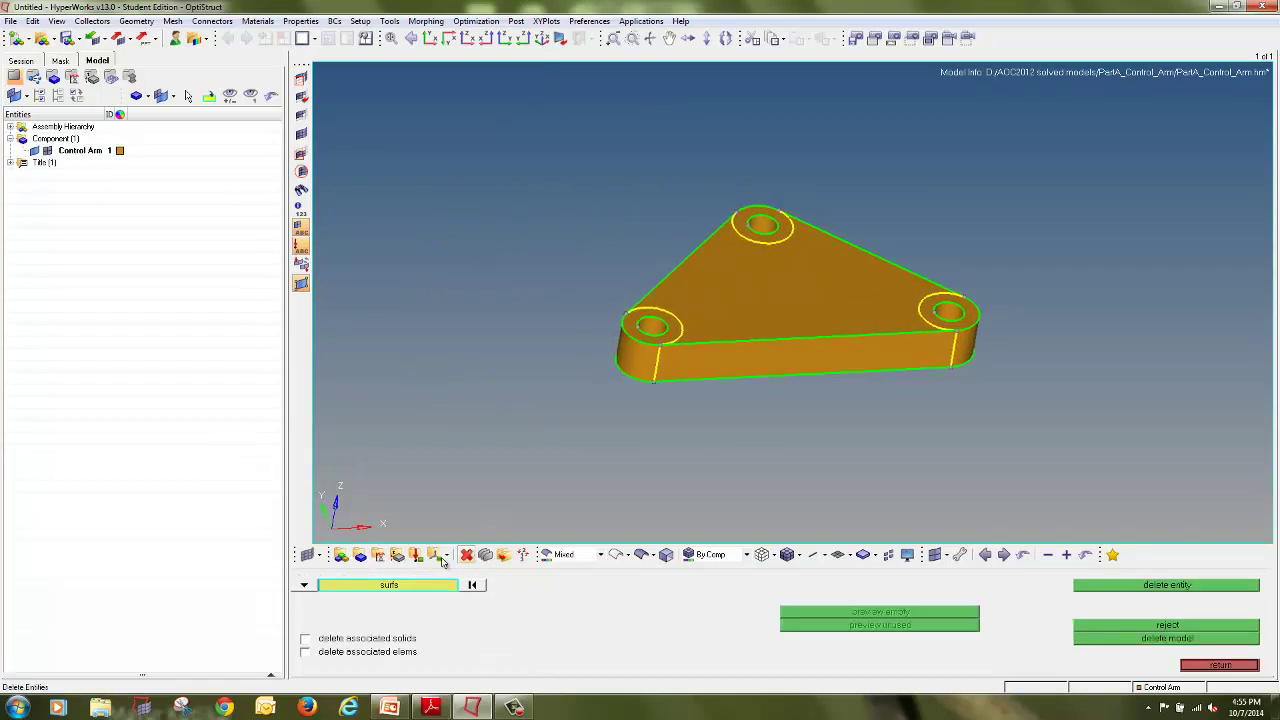
click(334, 588)
click(434, 640)
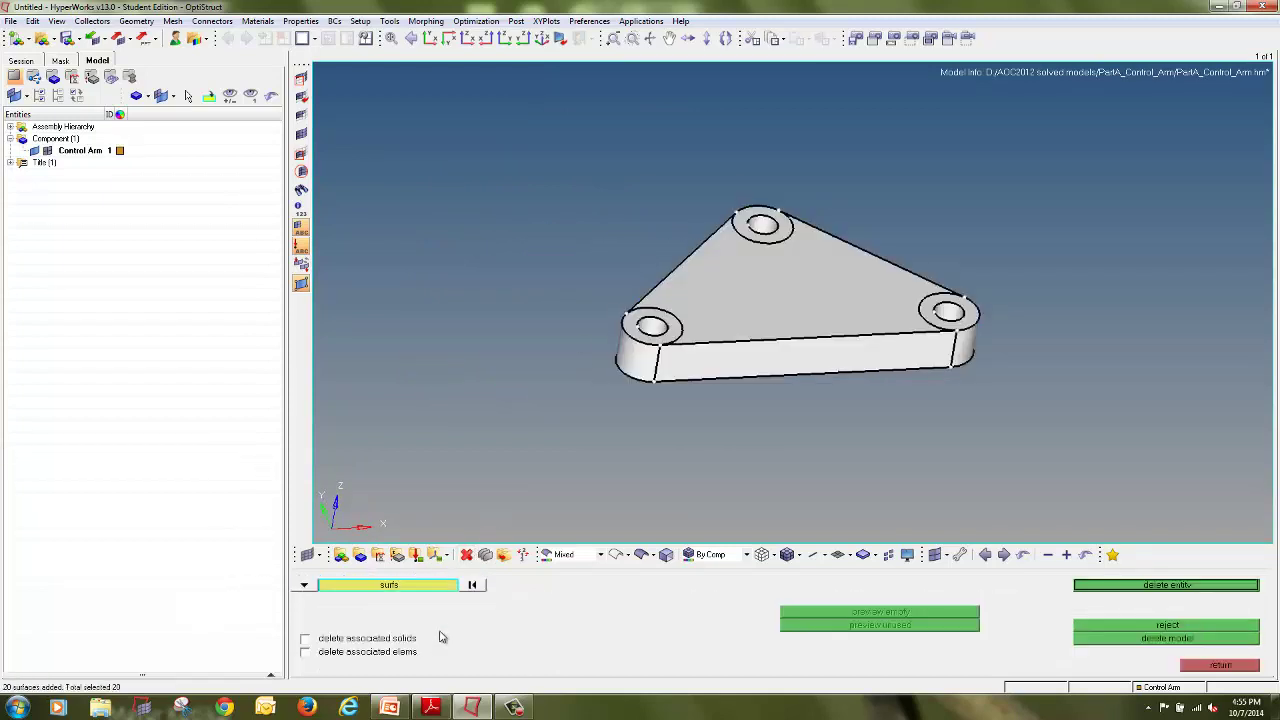
click(1105, 586)
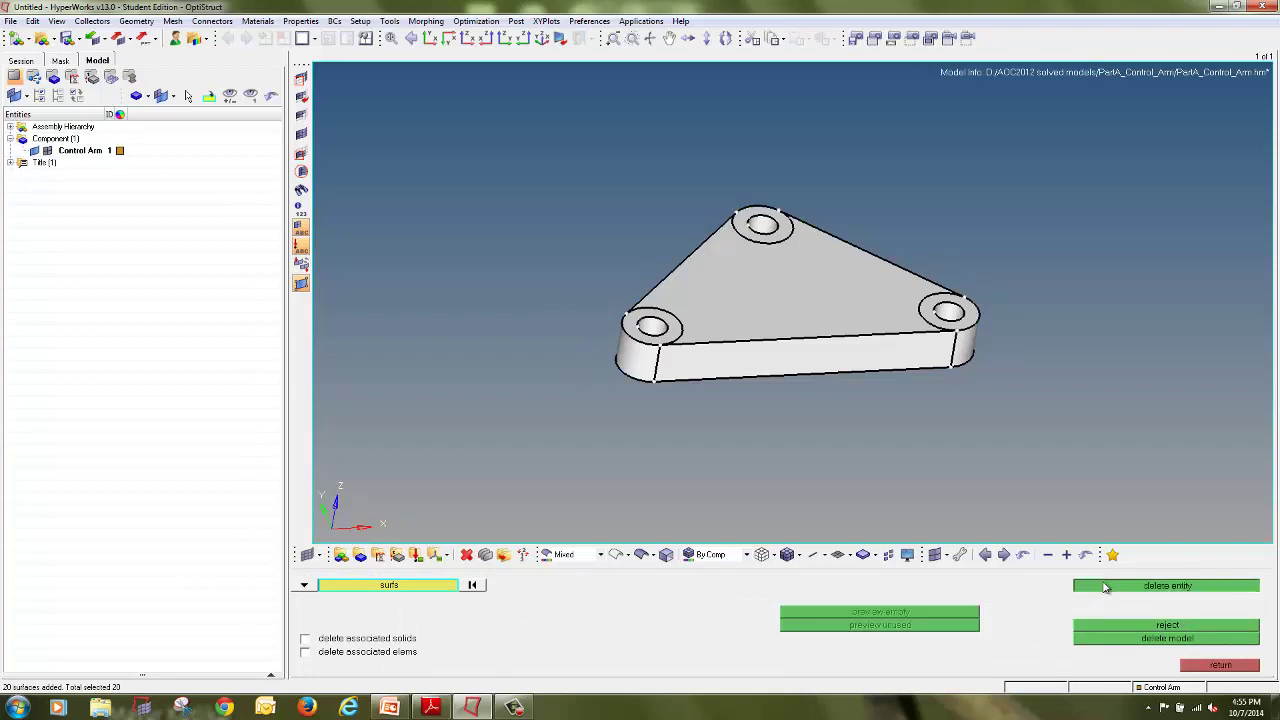
click(1208, 665)
Check that the central body and three corner solids can be picked separately for masking, and clear the selection
mouse_move(893, 329)
ctrl+mouse_down()
mouse_move(886, 360)
mouse_move(834, 362)
ctrl+mouse_up()
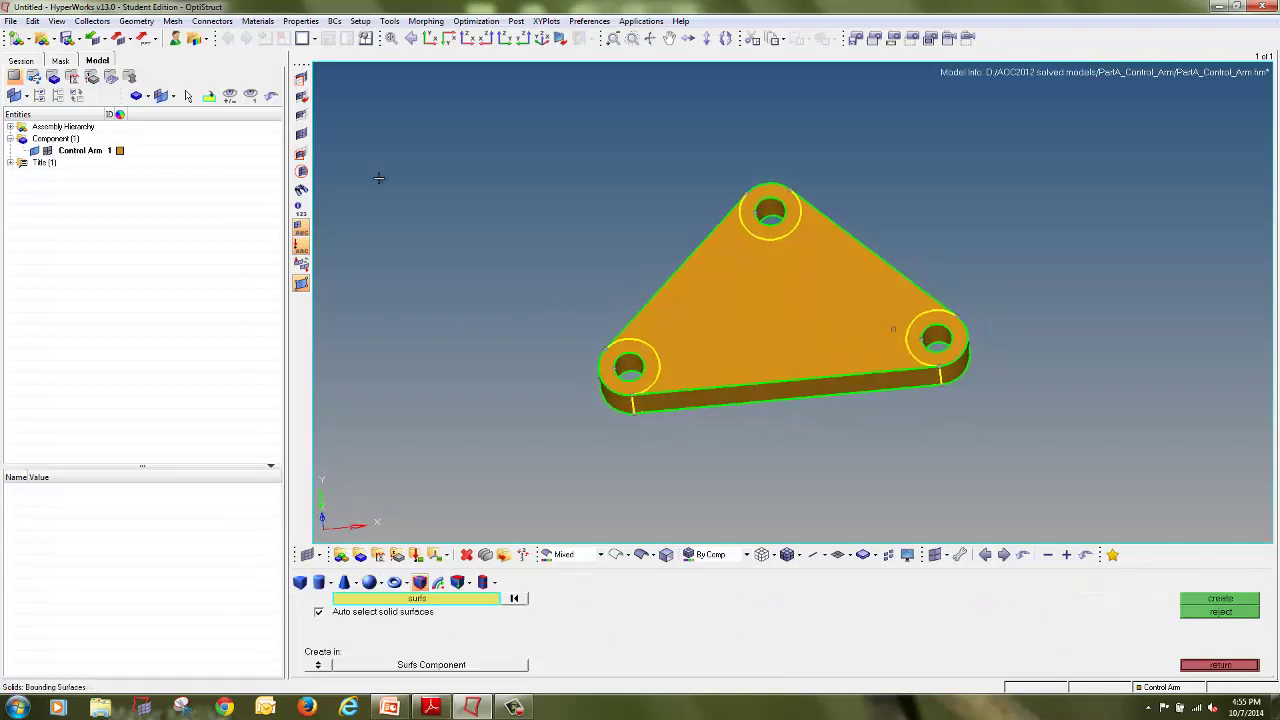
click(300, 78)
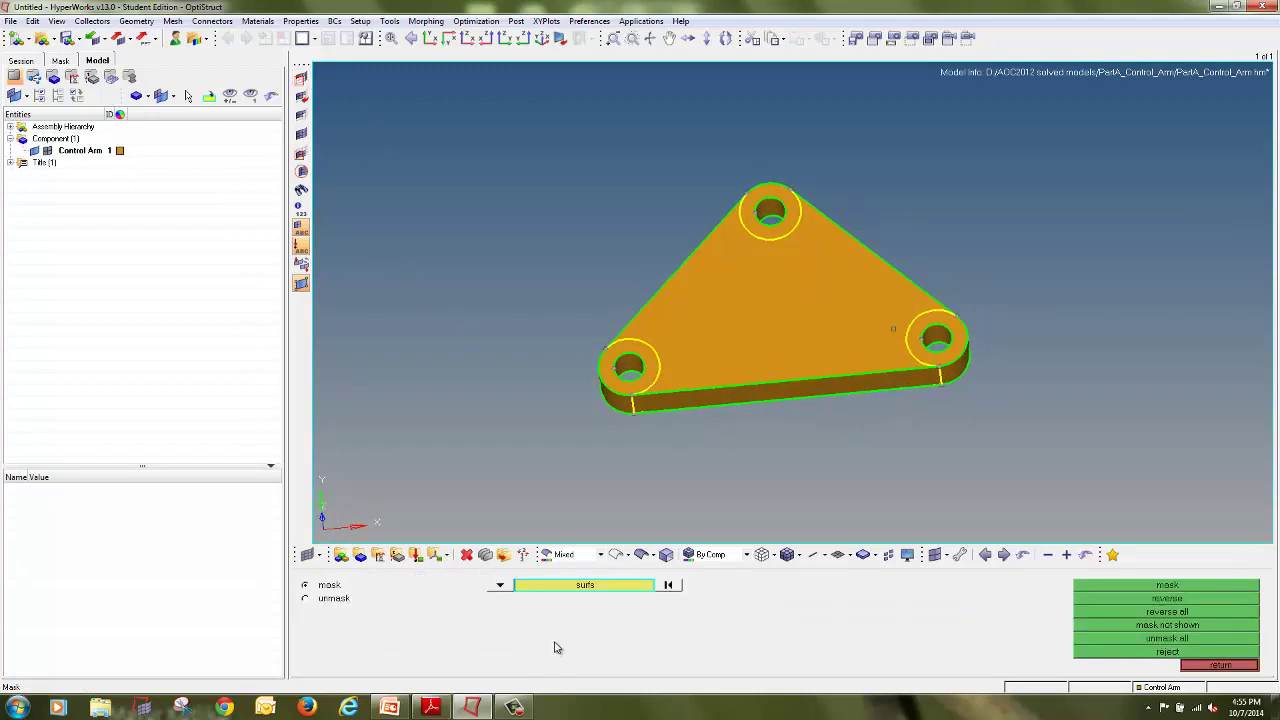
click(514, 590)
click(848, 628)
click(637, 367)
click(676, 316)
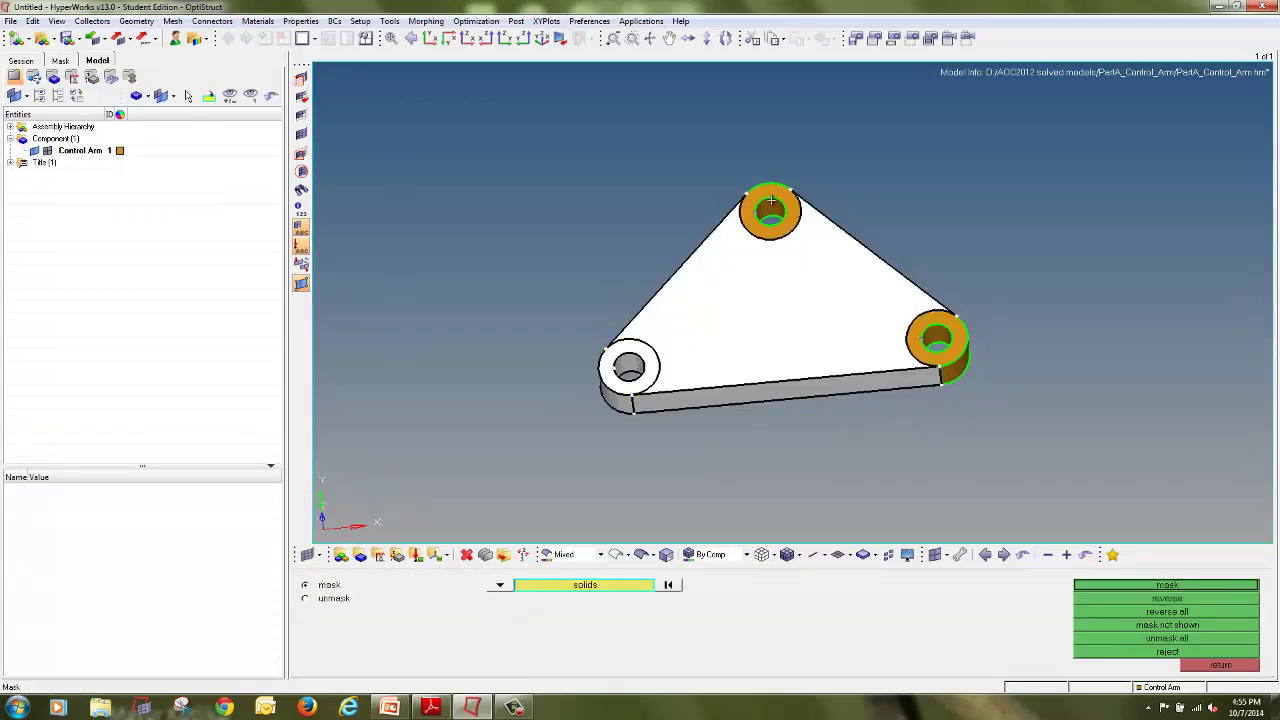
click(770, 212)
click(936, 340)
right_click(817, 329)
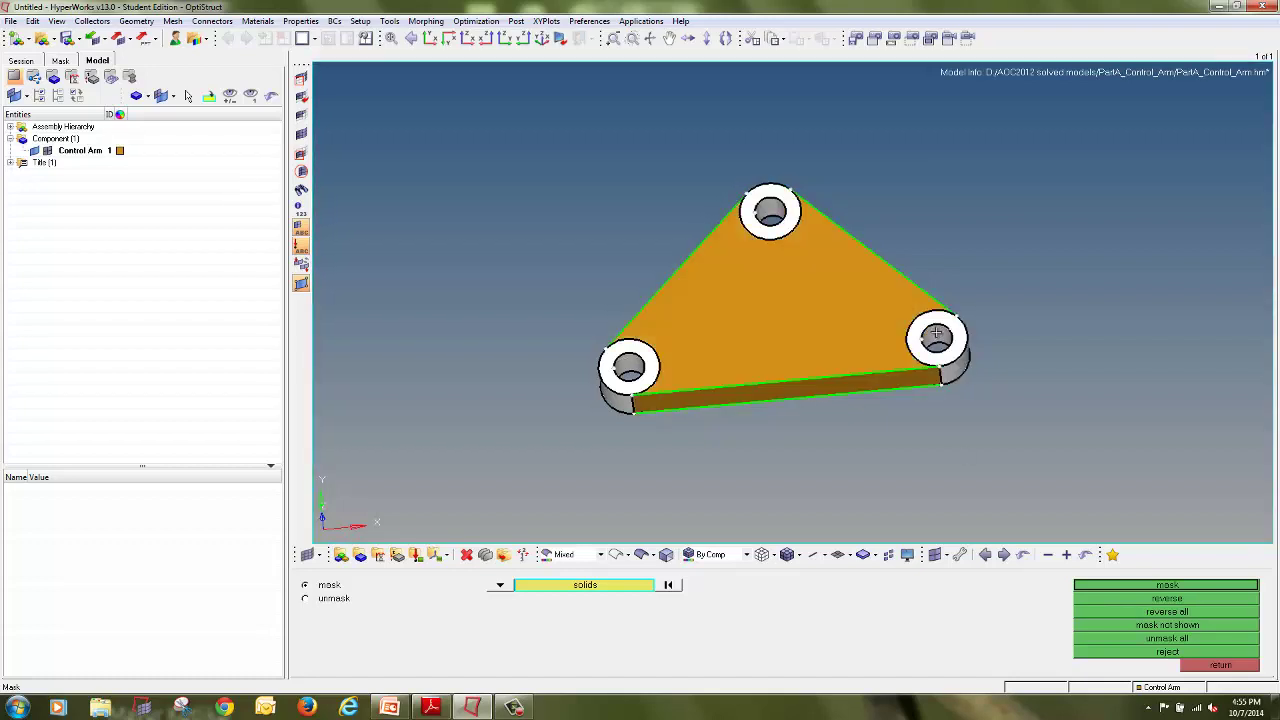
right_click(934, 333)
right_click(786, 236)
right_click(640, 349)
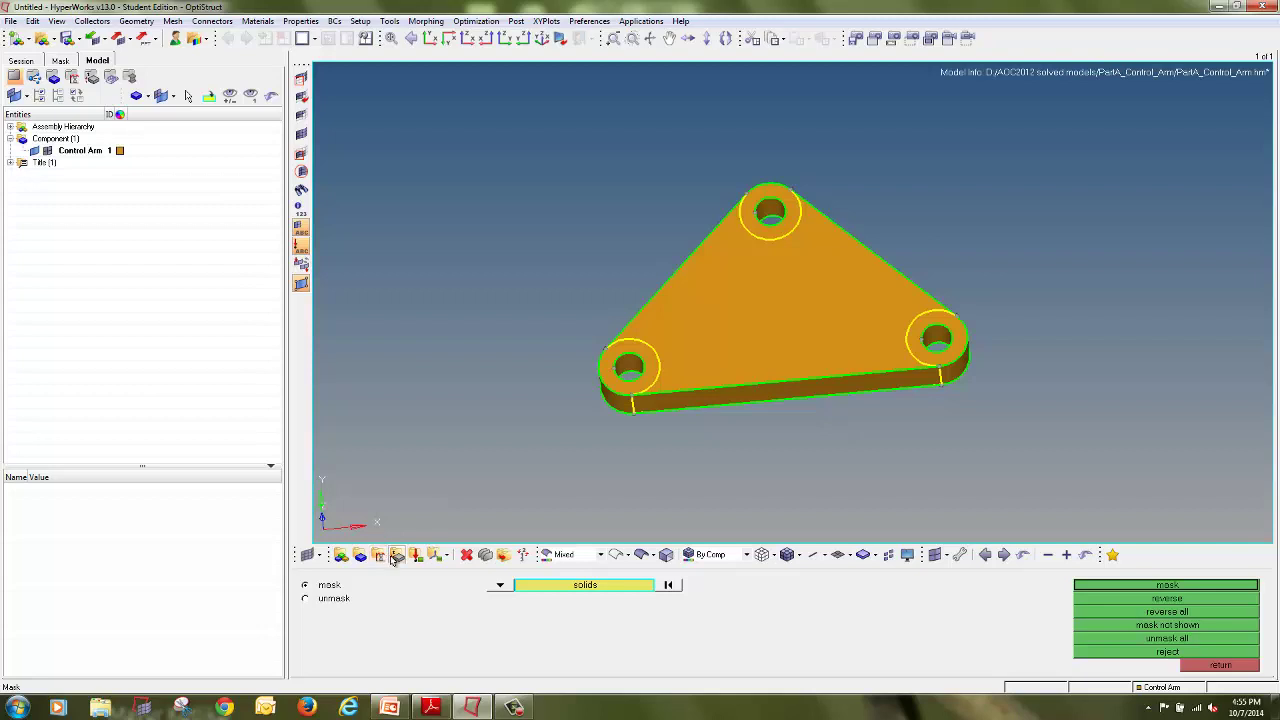
key(ctrl+shift+d)
mouse_move(371, 542)
mouse_down()
mouse_move(351, 541)
mouse_move(351, 569)
mouse_move(376, 540)
mouse_up()
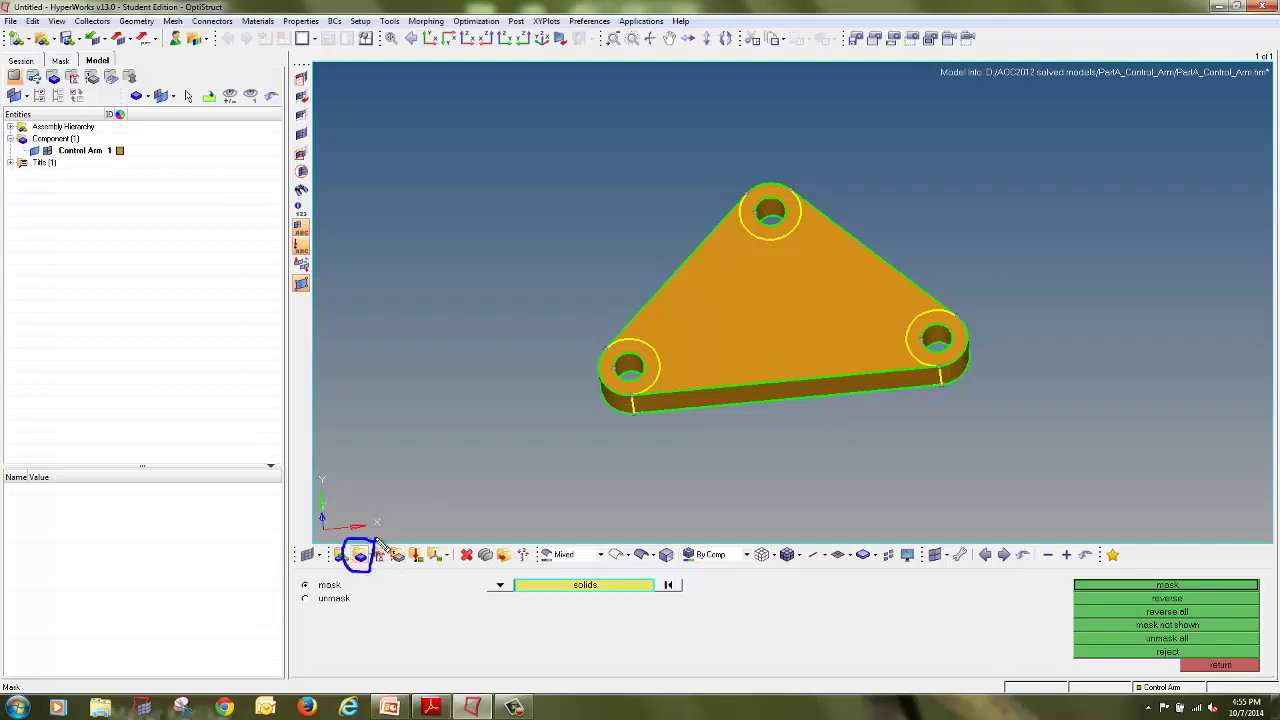
Create an olive green component named Design with no card image and no property
click(360, 556)
click(610, 592)
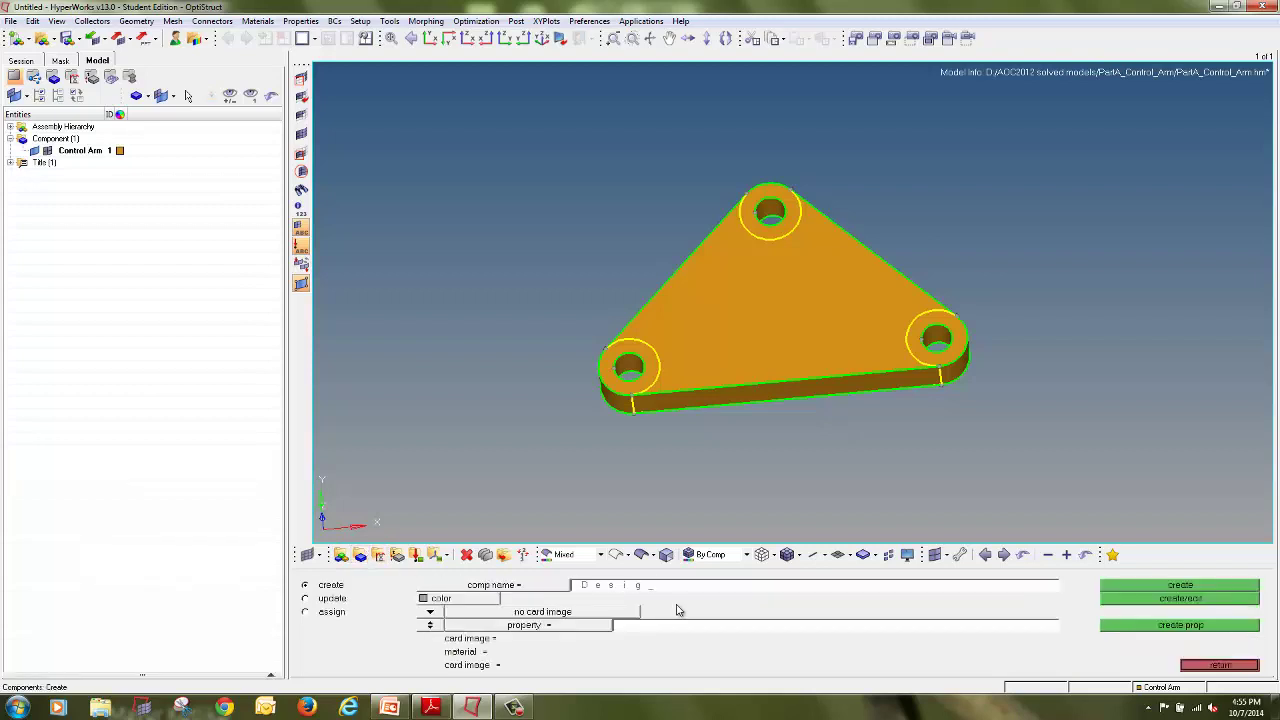
text(Design)
click(461, 600)
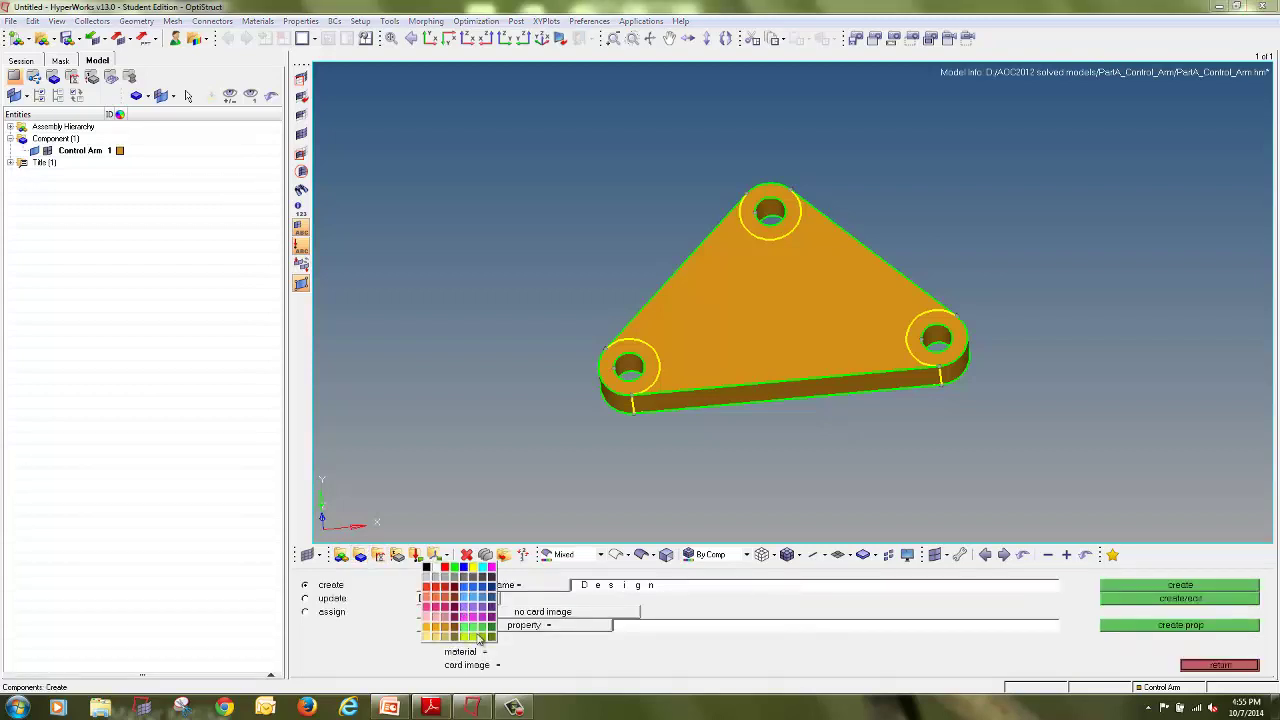
click(495, 644)
click(430, 625)
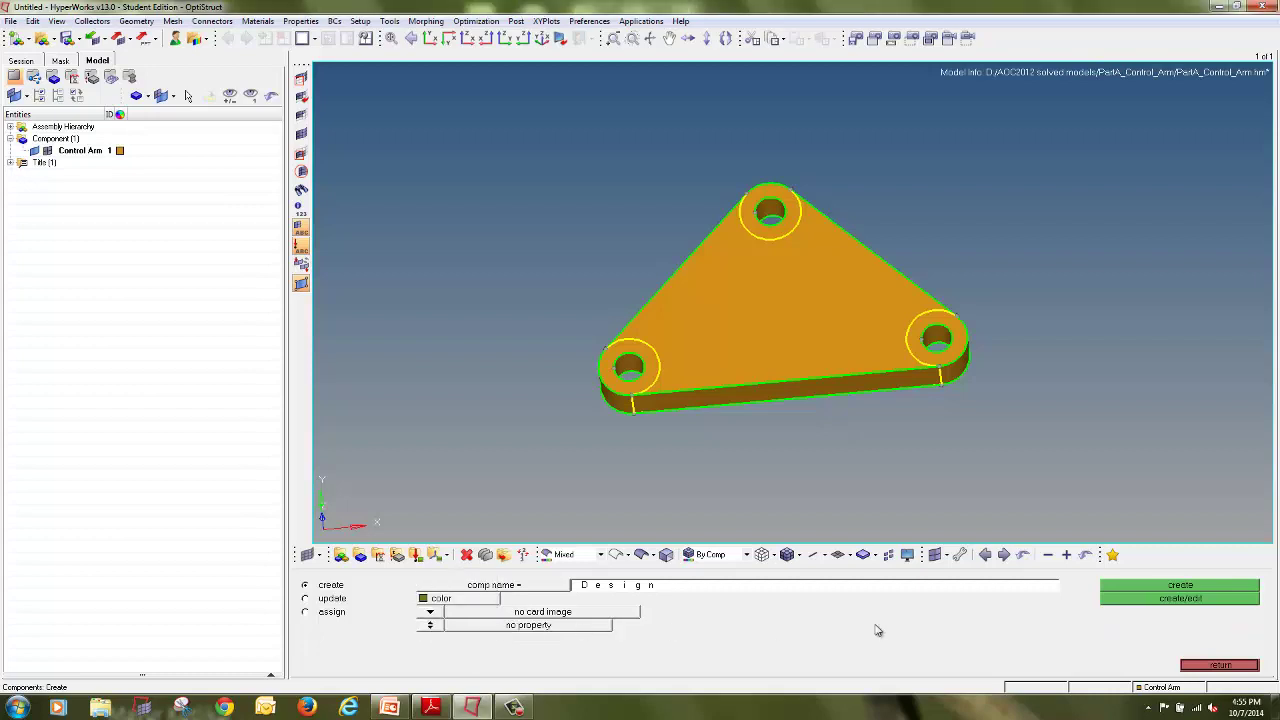
click(1165, 590)
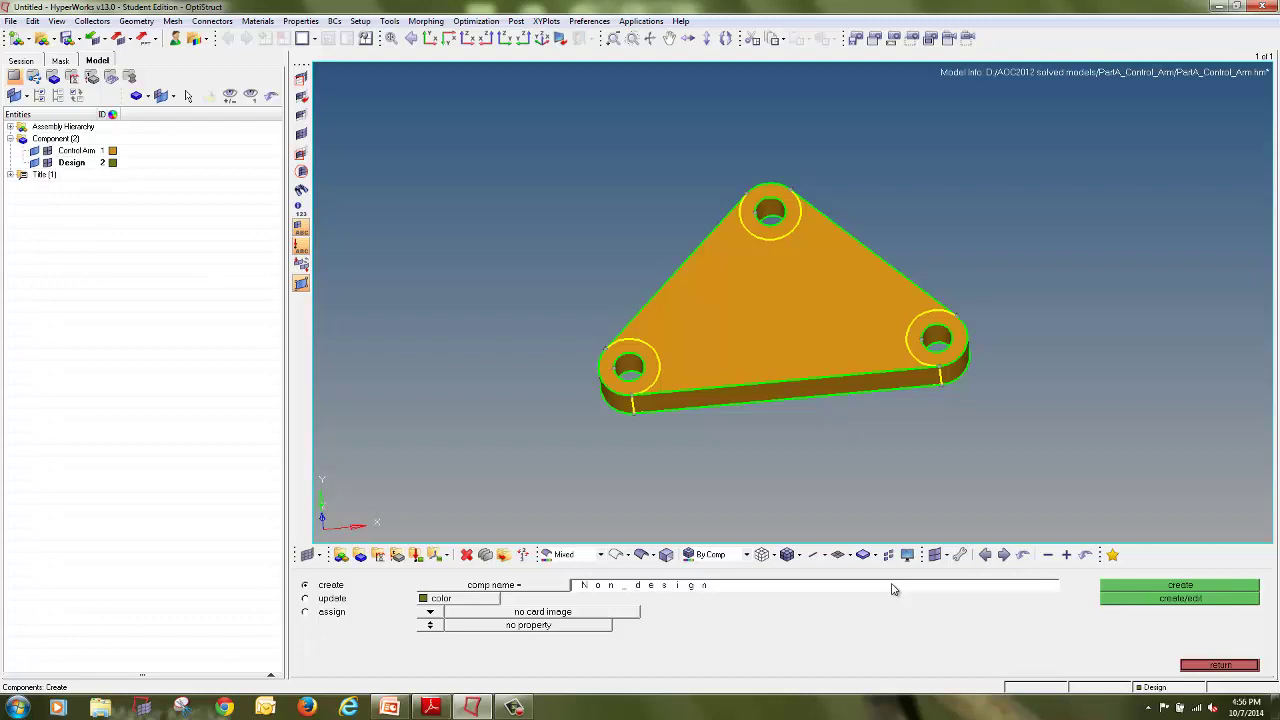
Create an orange component named Non_design with no card image and no property
click(448, 603)
click(441, 630)
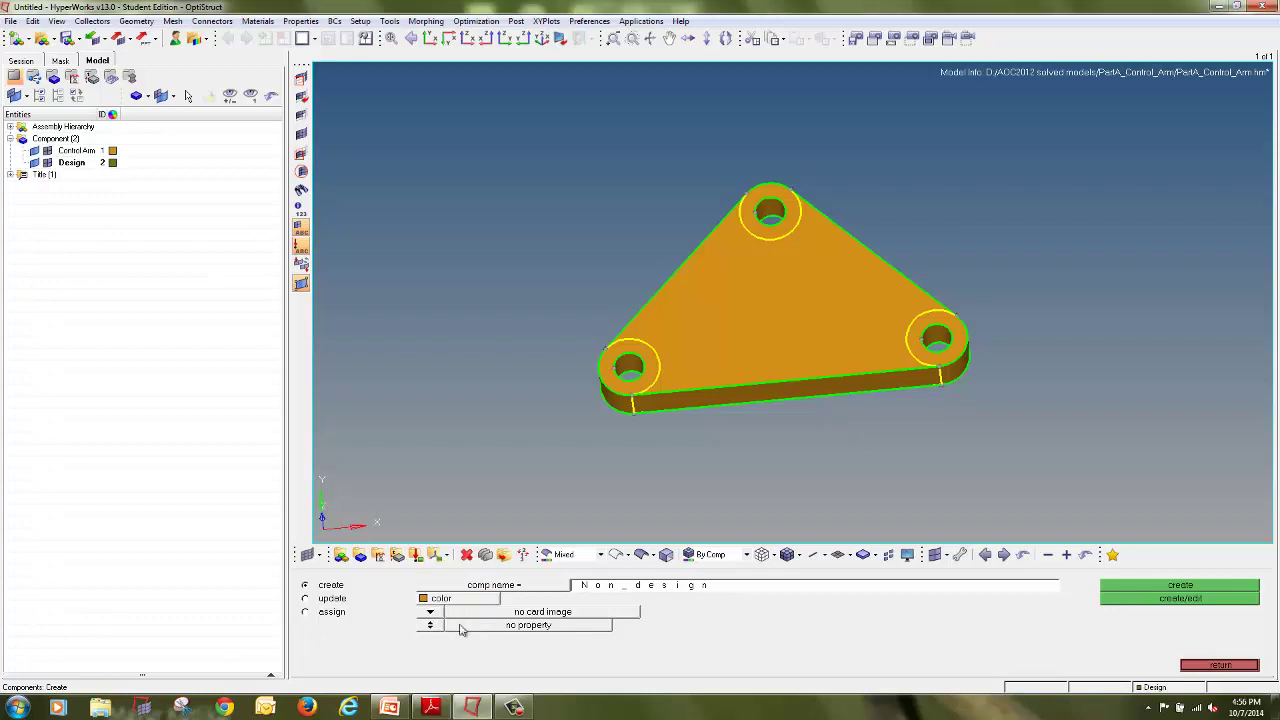
click(1143, 590)
click(1210, 668)
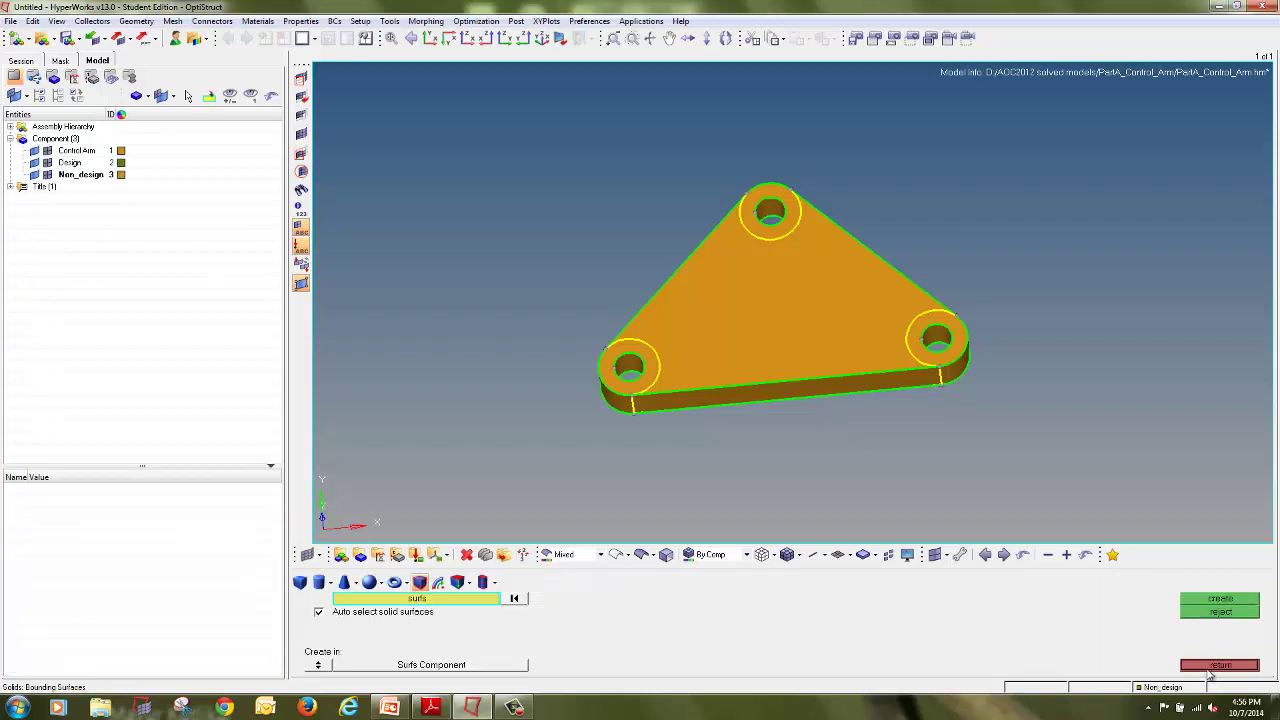
Organize the three corner washer solids by moving them into the Non_design component
click(1210, 668)
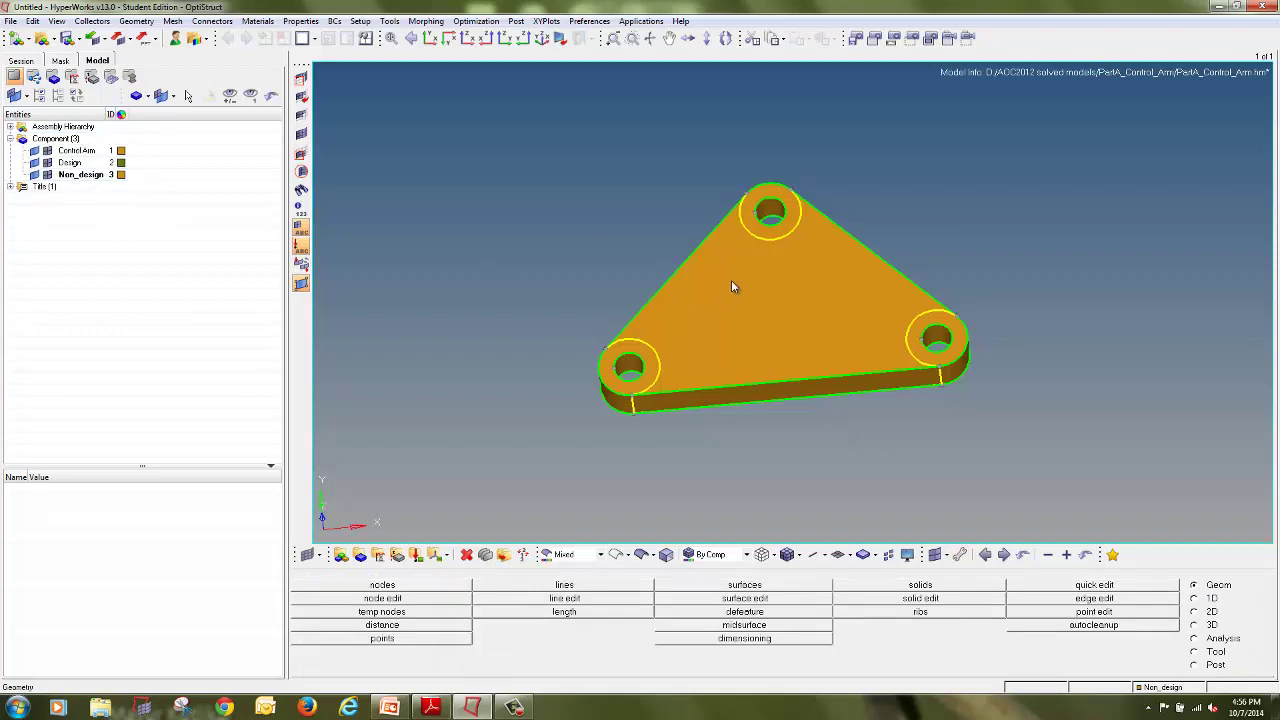
click(1211, 655)
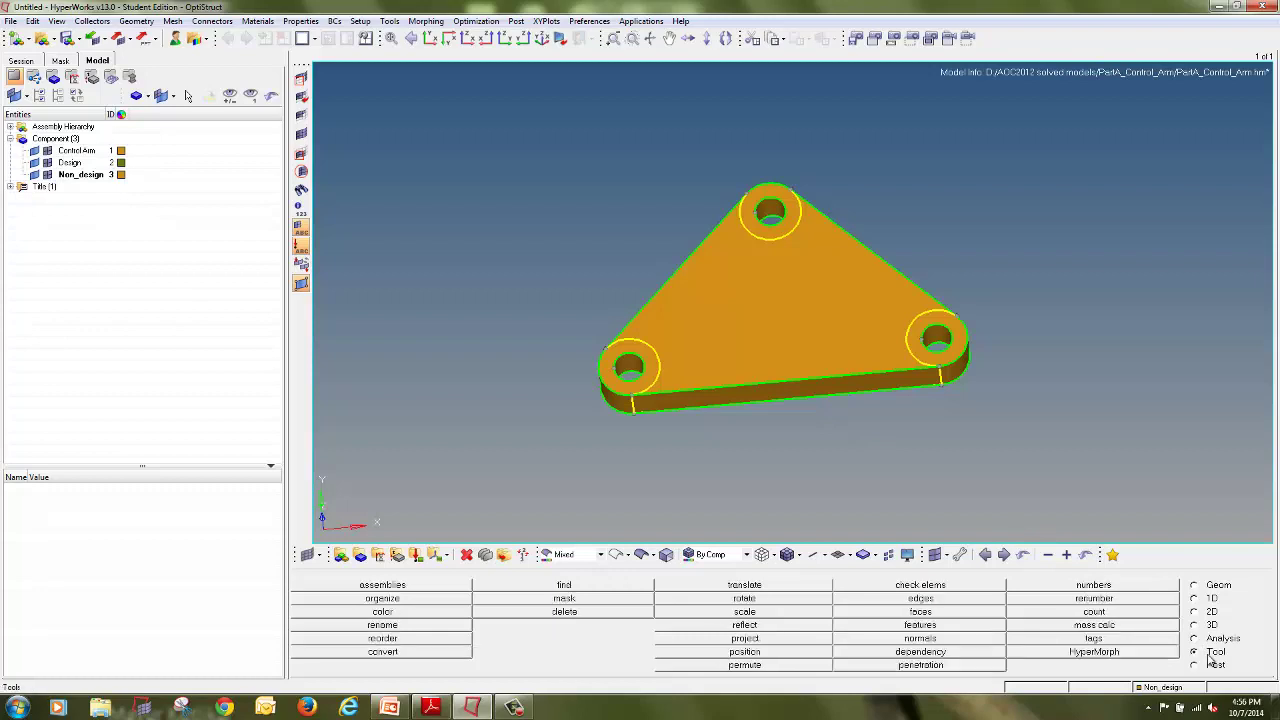
click(388, 600)
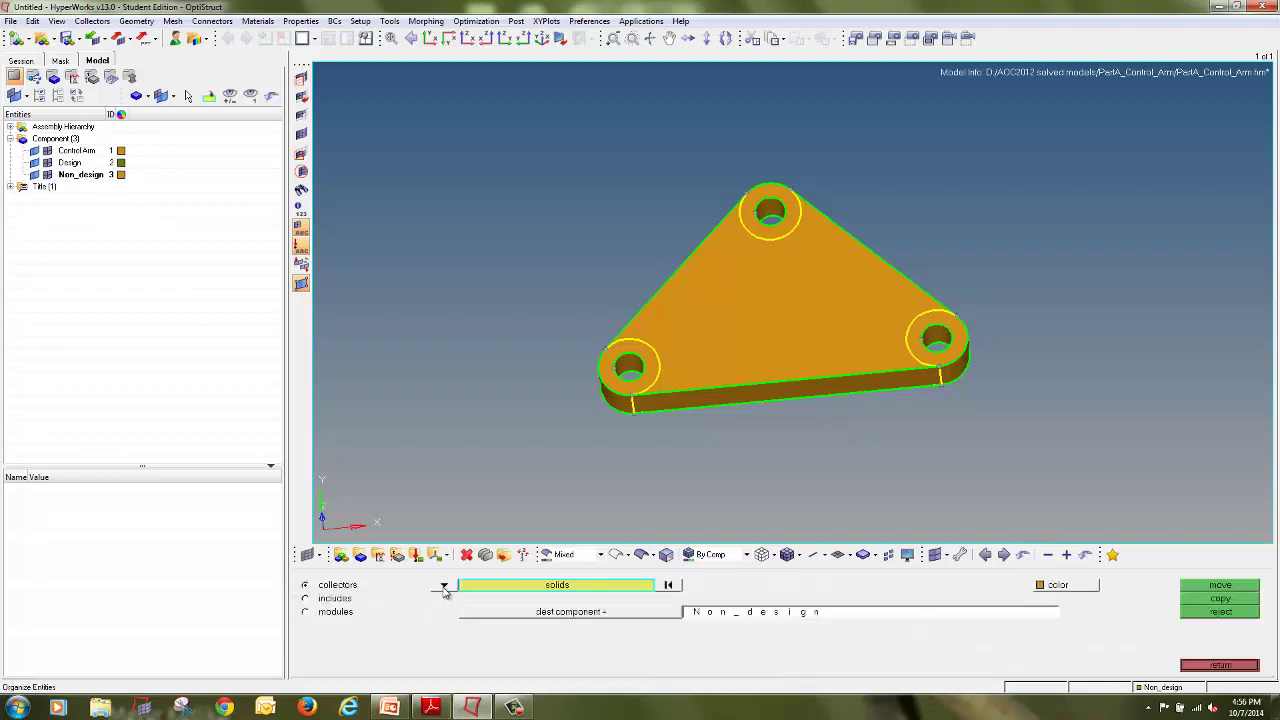
click(640, 366)
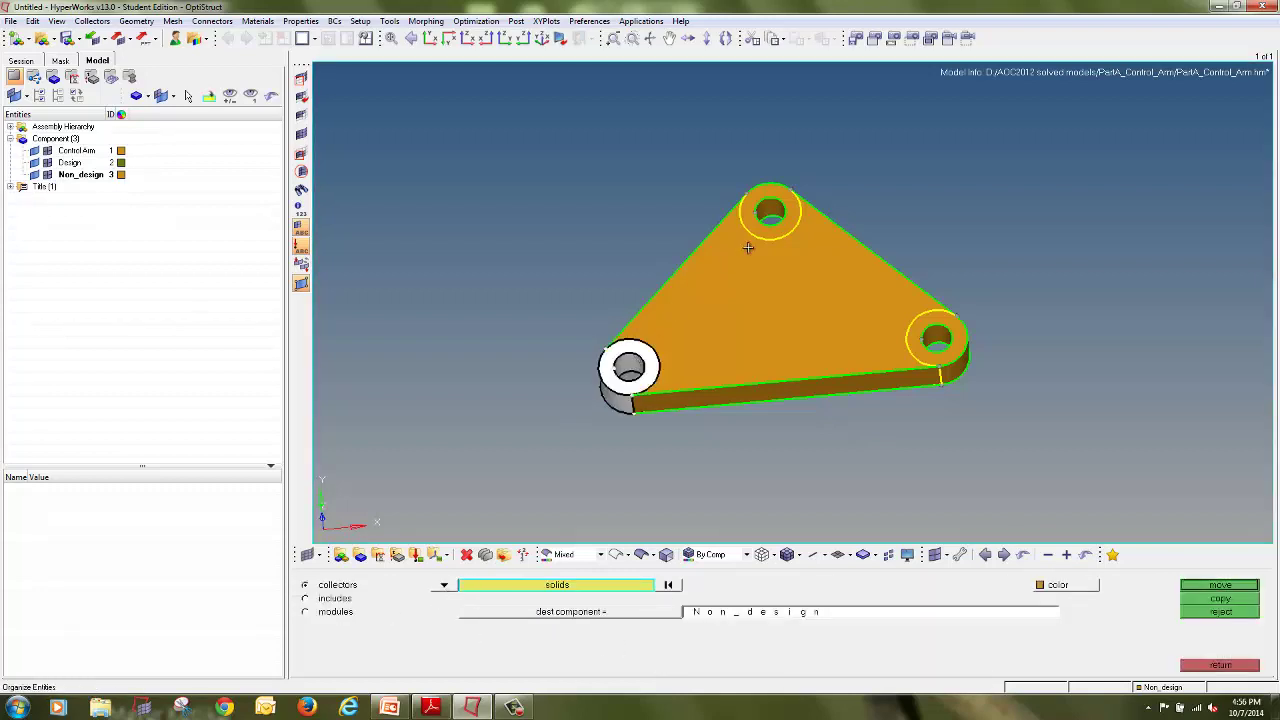
click(772, 208)
click(950, 335)
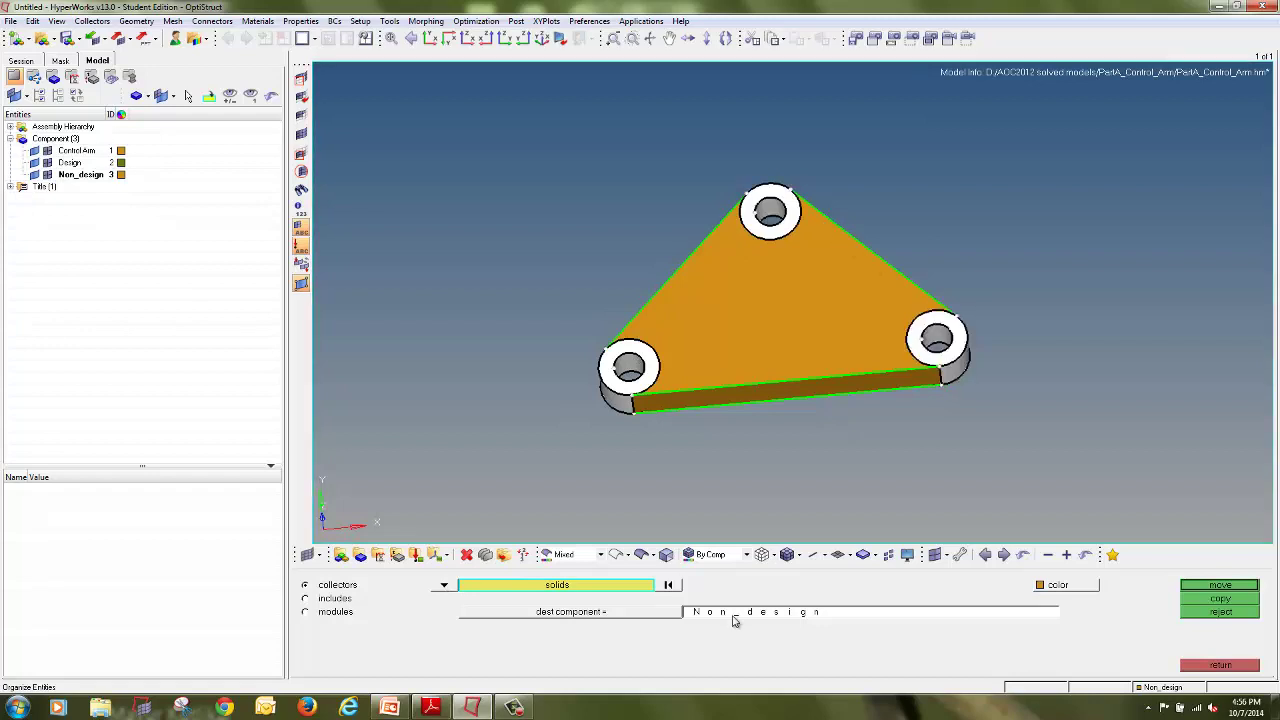
click(652, 619)
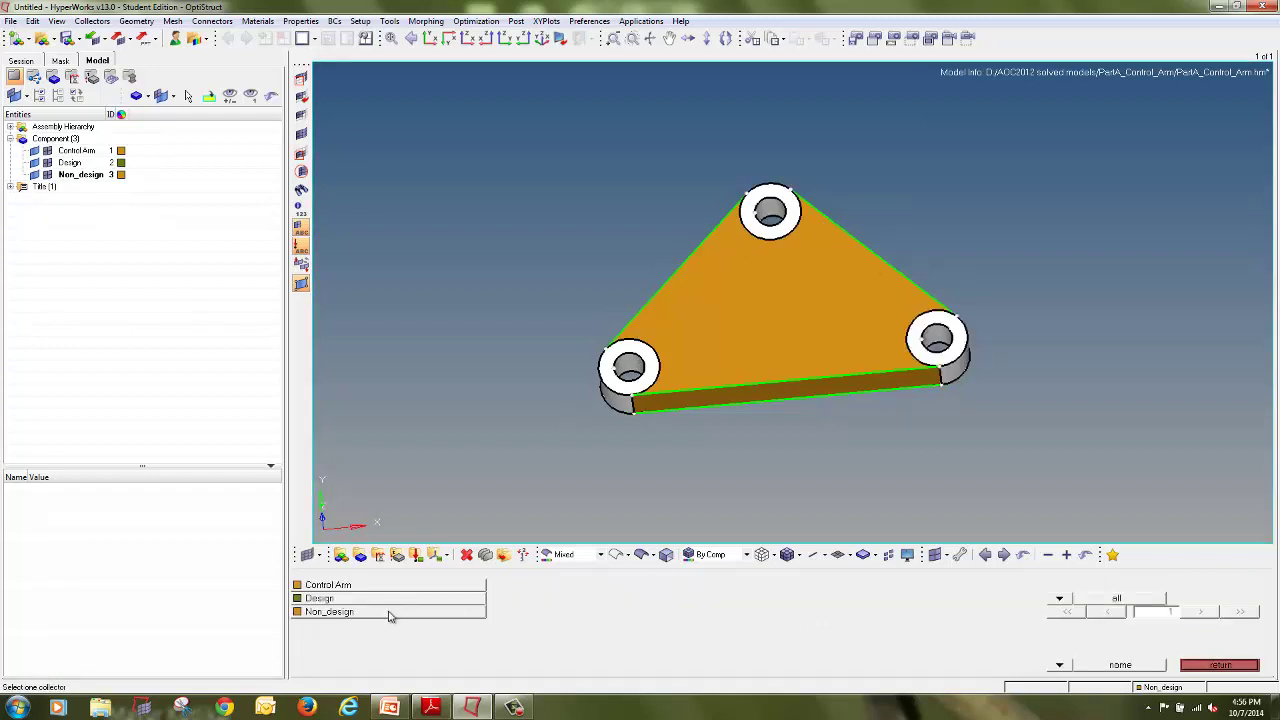
click(330, 611)
click(1249, 587)
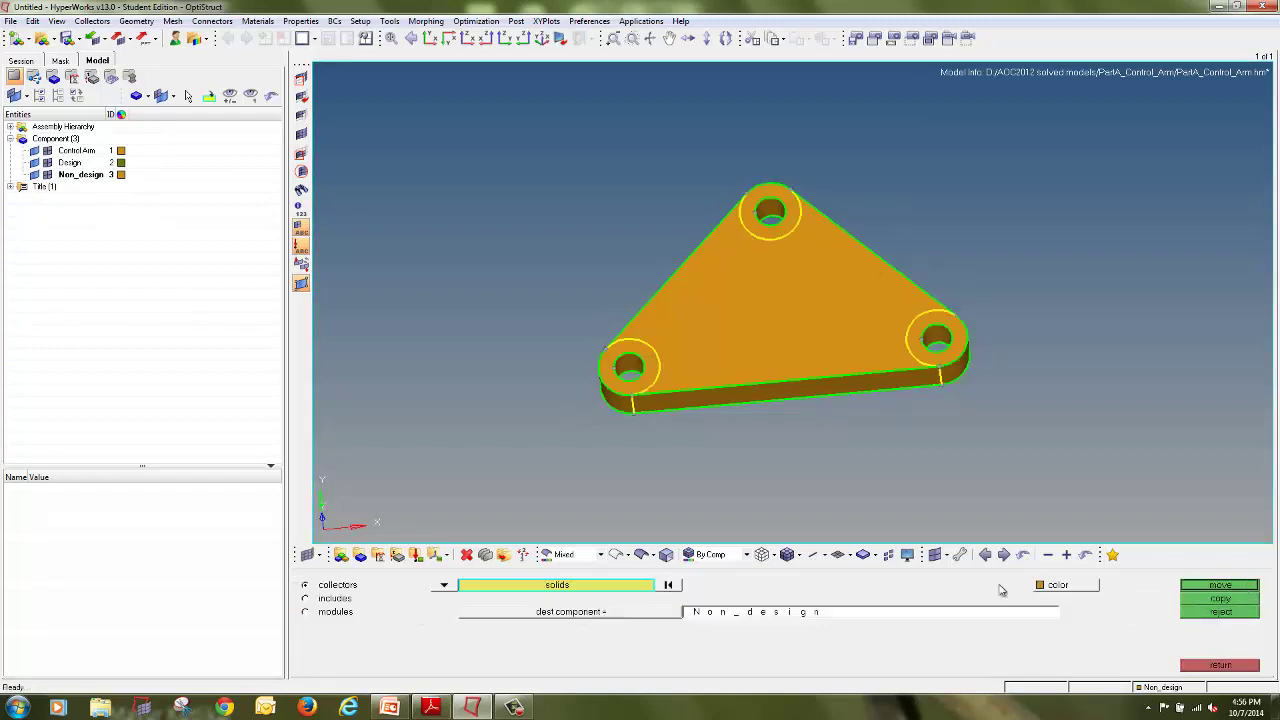
Move the central triangular solid into the Design component
click(614, 614)
click(416, 600)
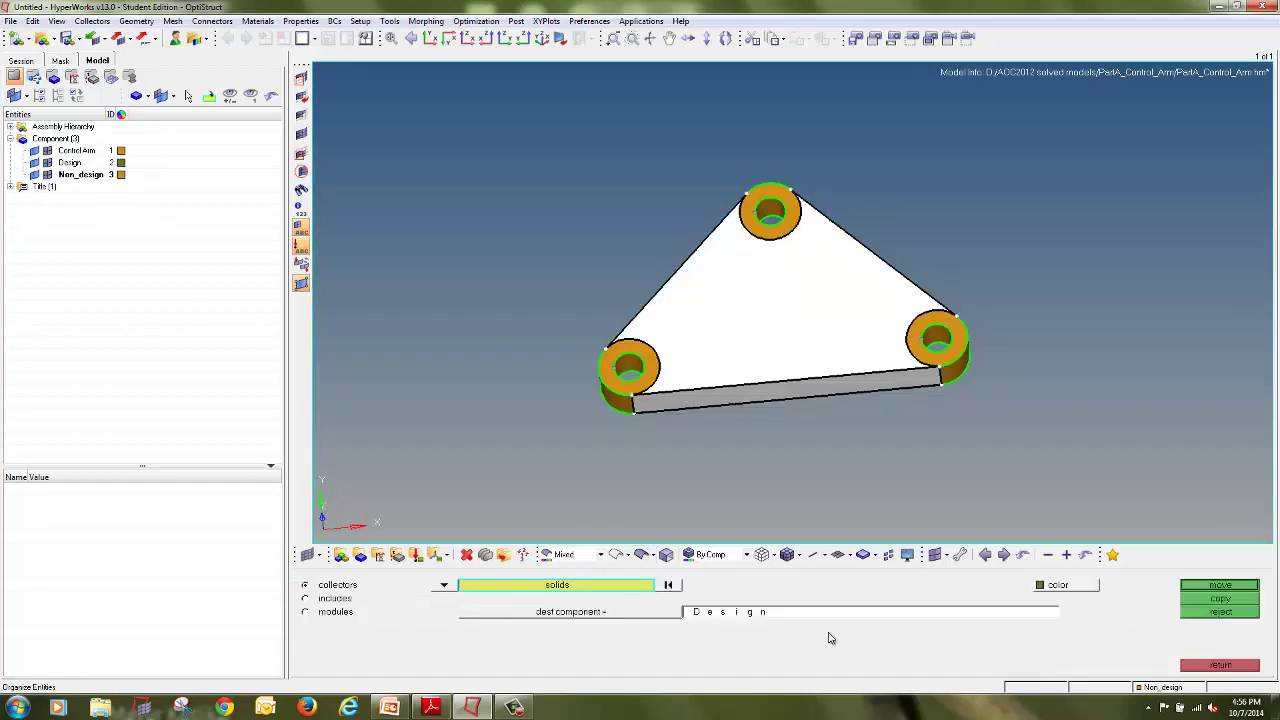
click(1203, 589)
click(1198, 666)
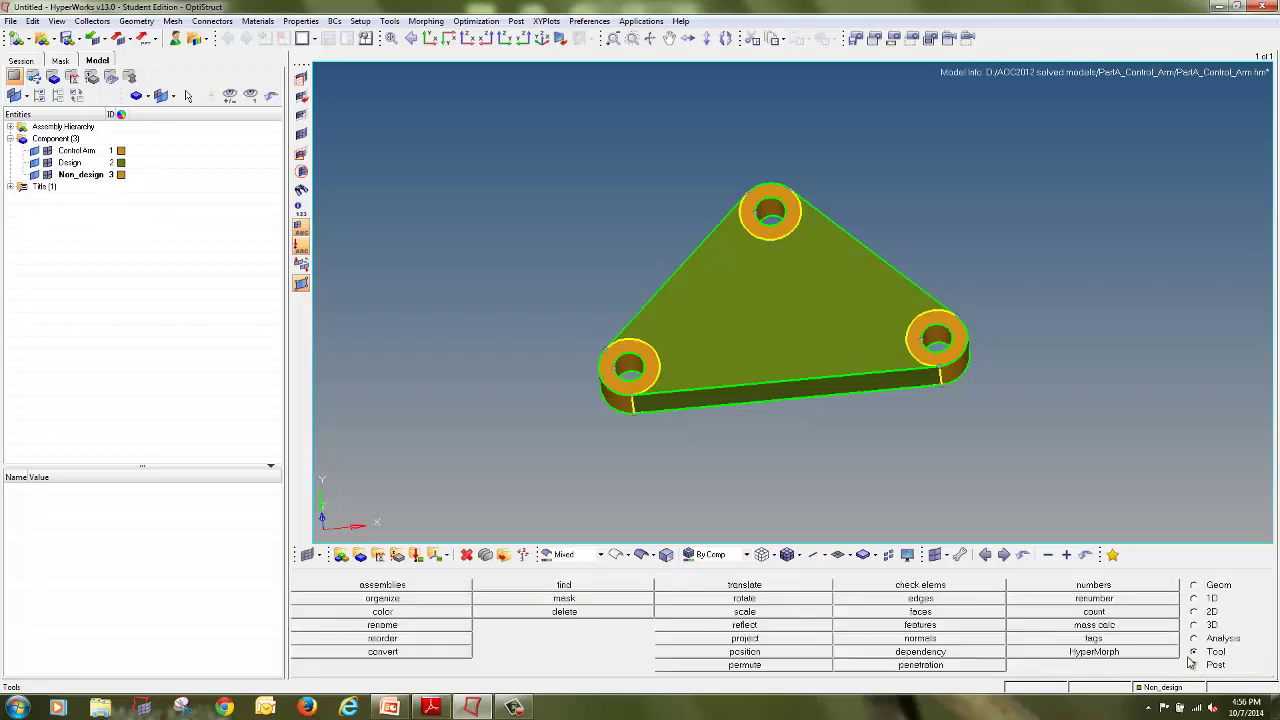
Delete the leftover ControlArm component and toggle the geometry display of Design and Non_design to check their contents
right_click(80, 151)
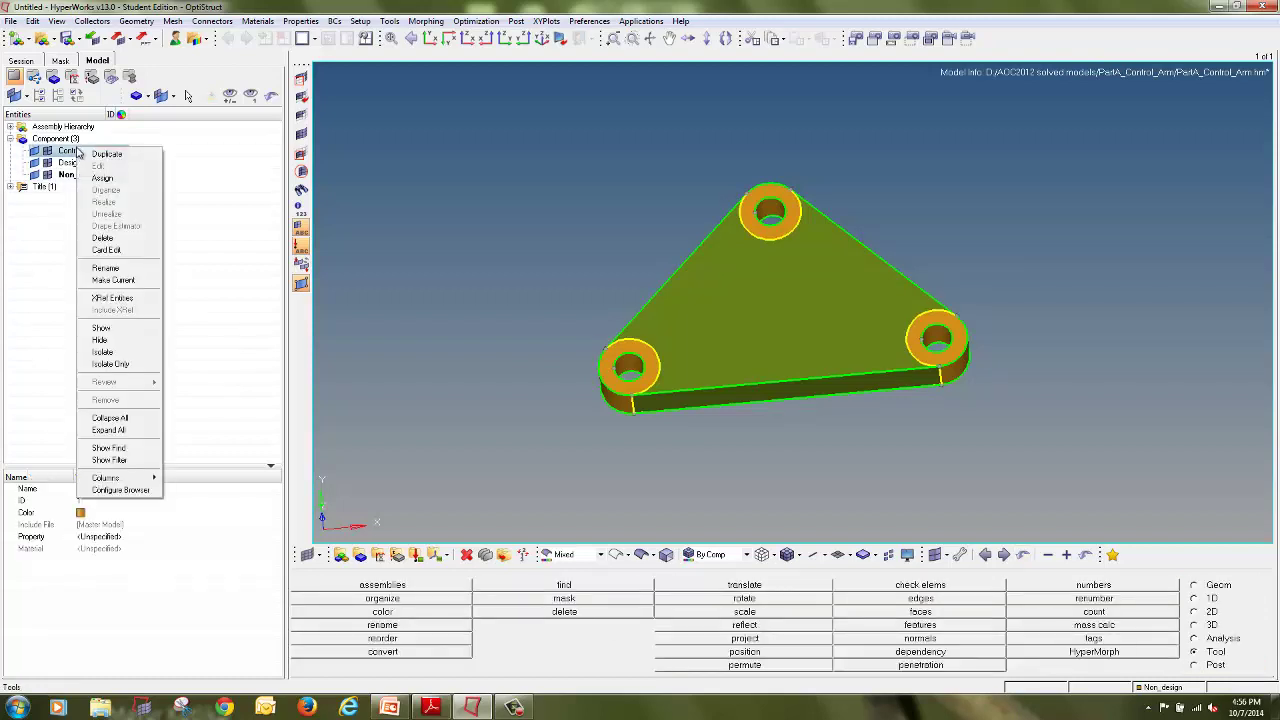
click(97, 238)
click(176, 306)
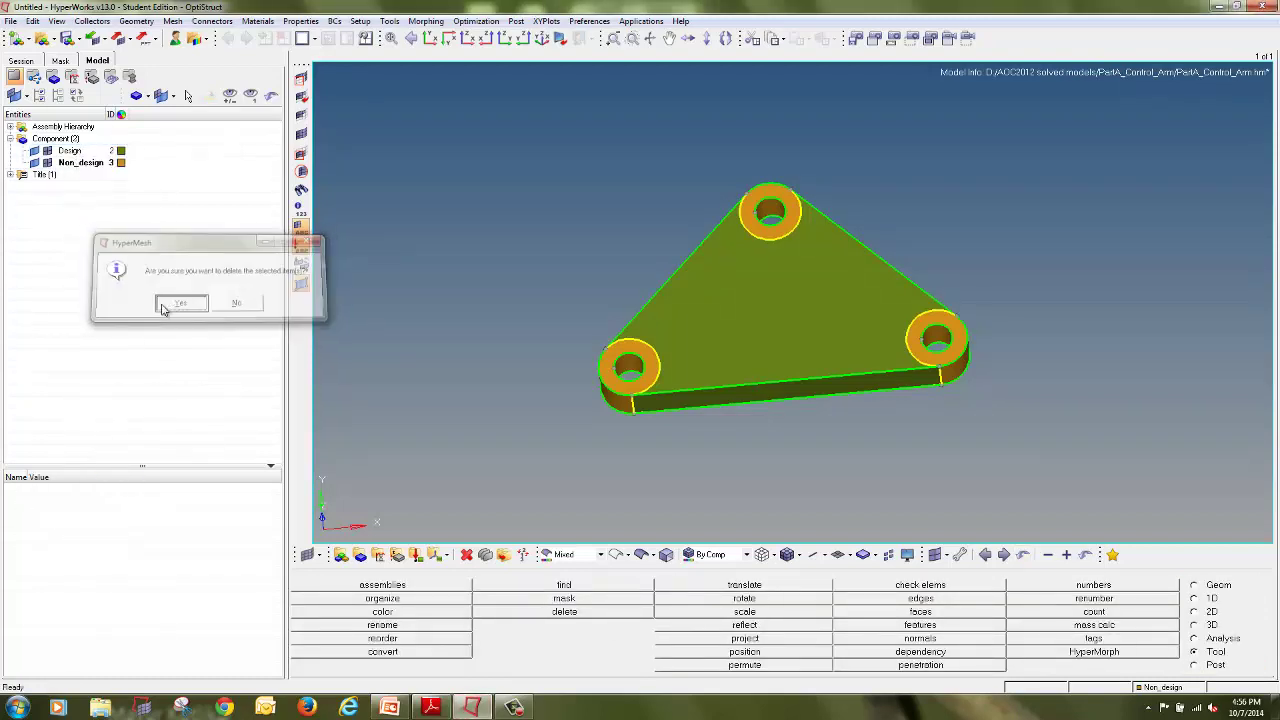
click(35, 151)
click(35, 151)
click(34, 163)
click(34, 163)
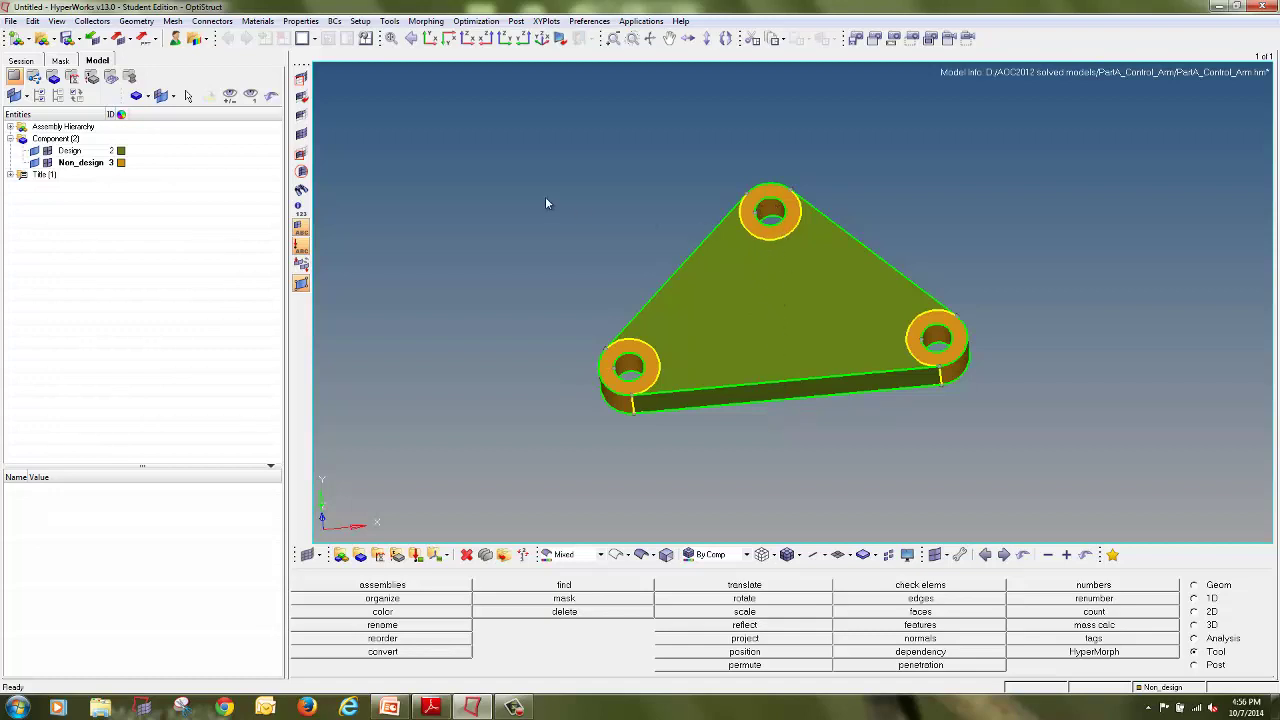
Create five nodes along the upper washer's outer edge and split the plate surface from its lowest node to the plate's lower edge line
key(F8)
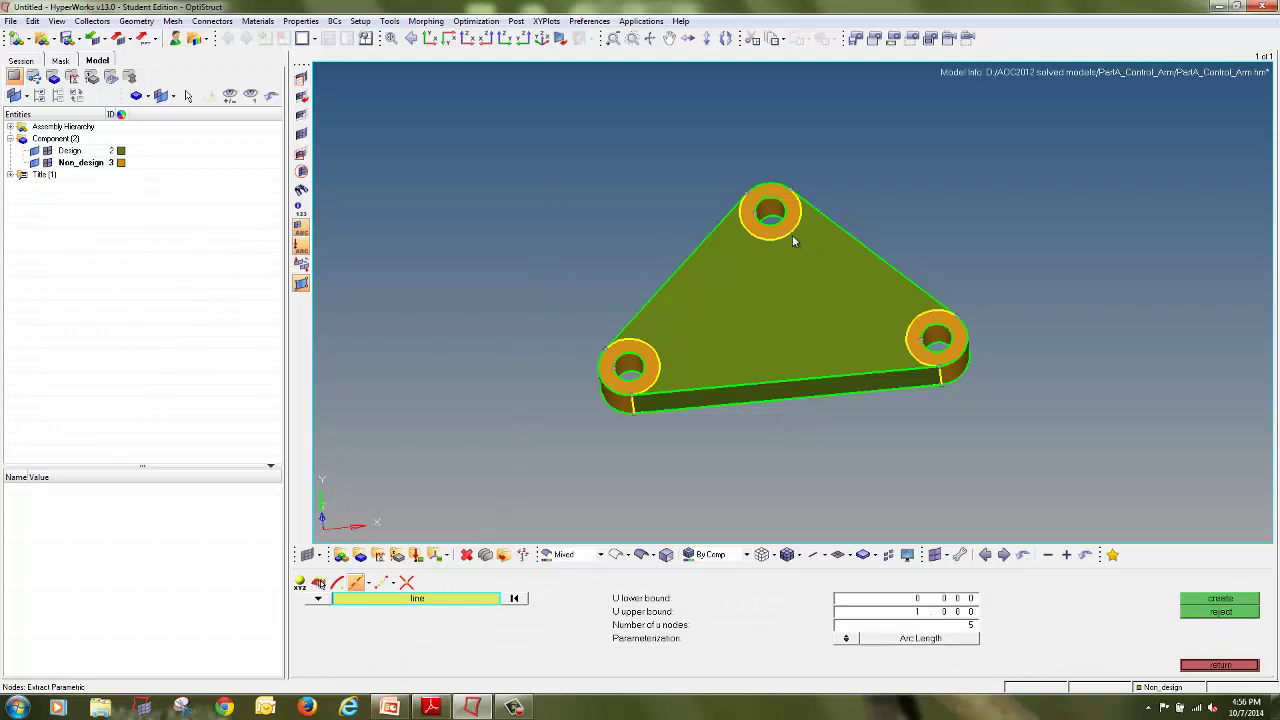
click(1222, 599)
key(F11)
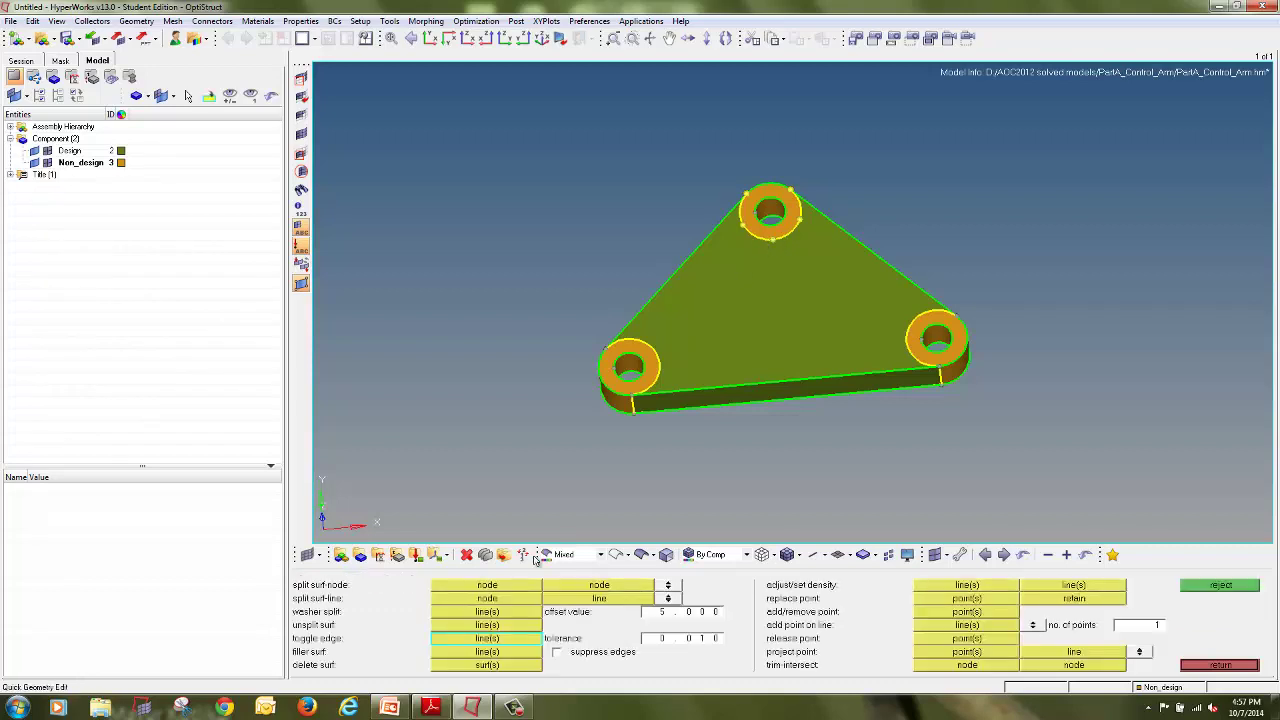
click(525, 600)
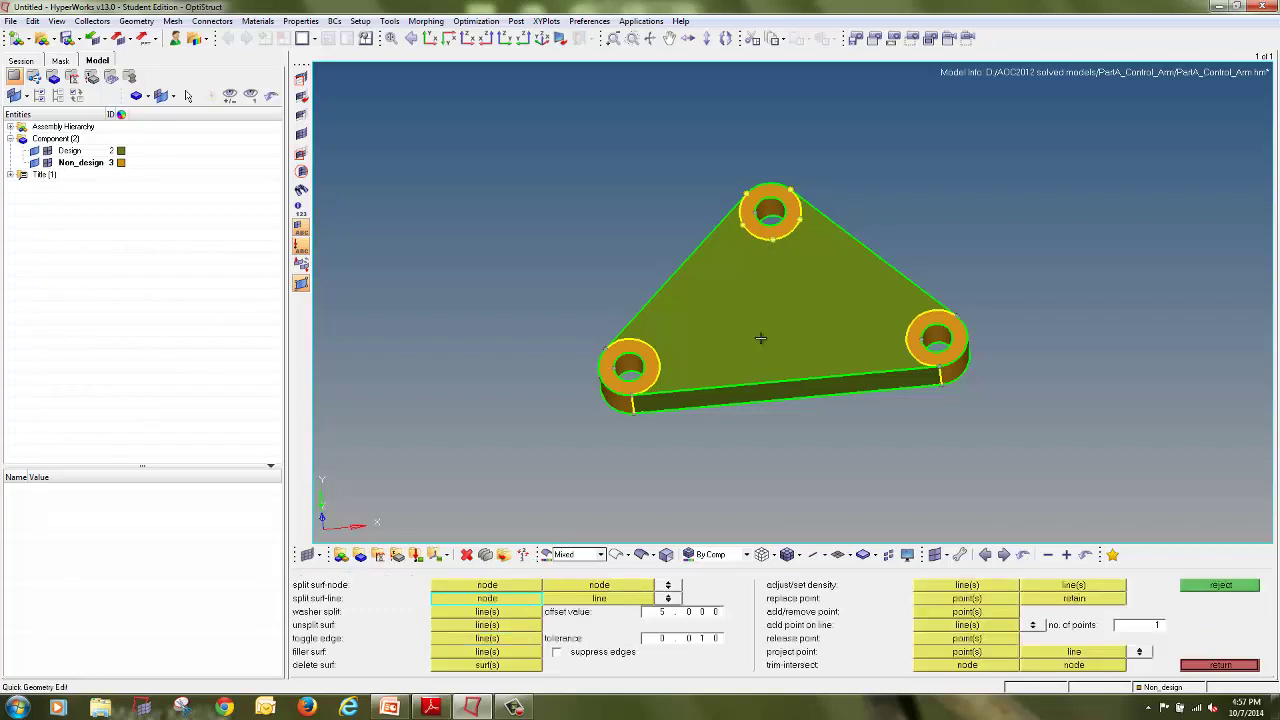
click(773, 238)
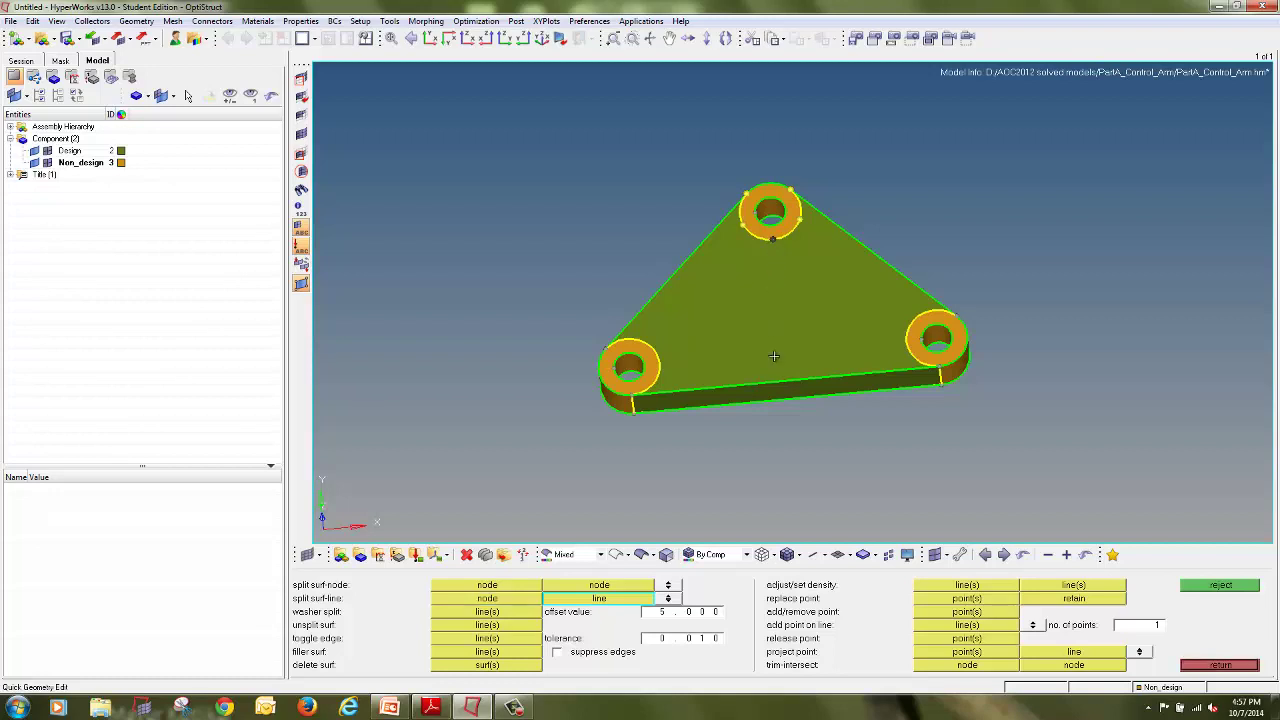
click(784, 381)
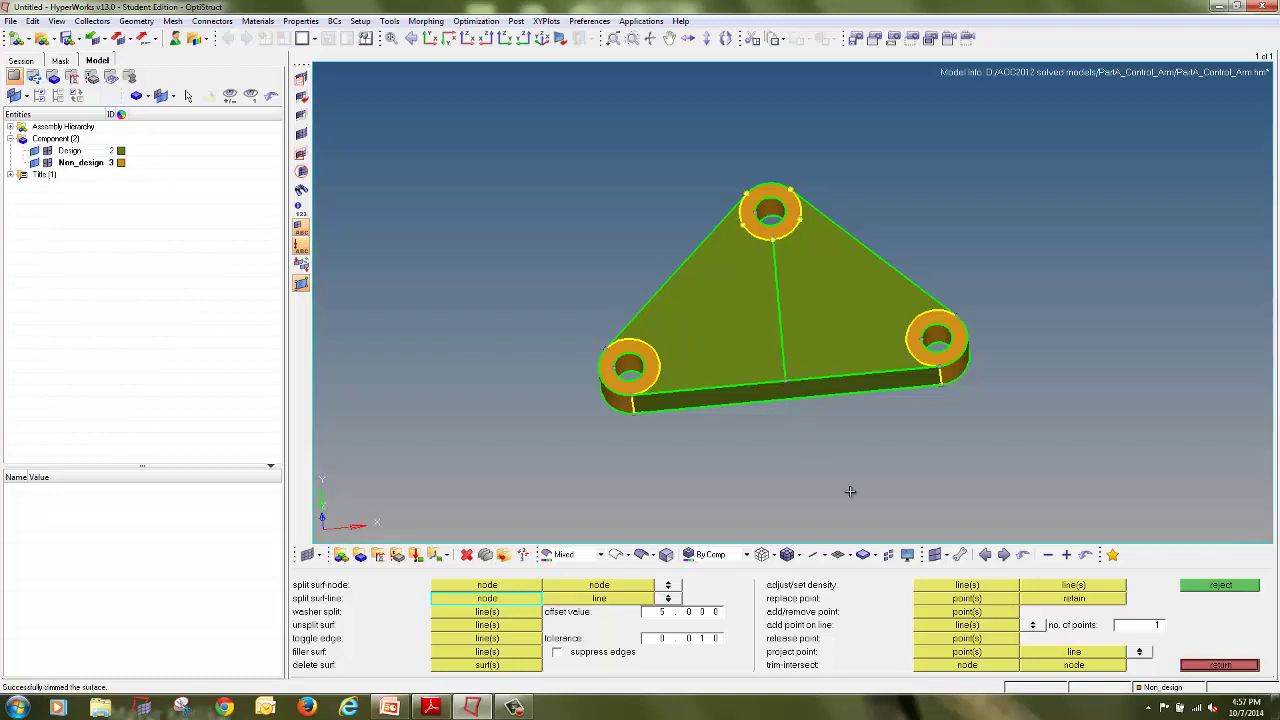
Clear all temporary nodes left on the upper washer's outer edge
key(F8)
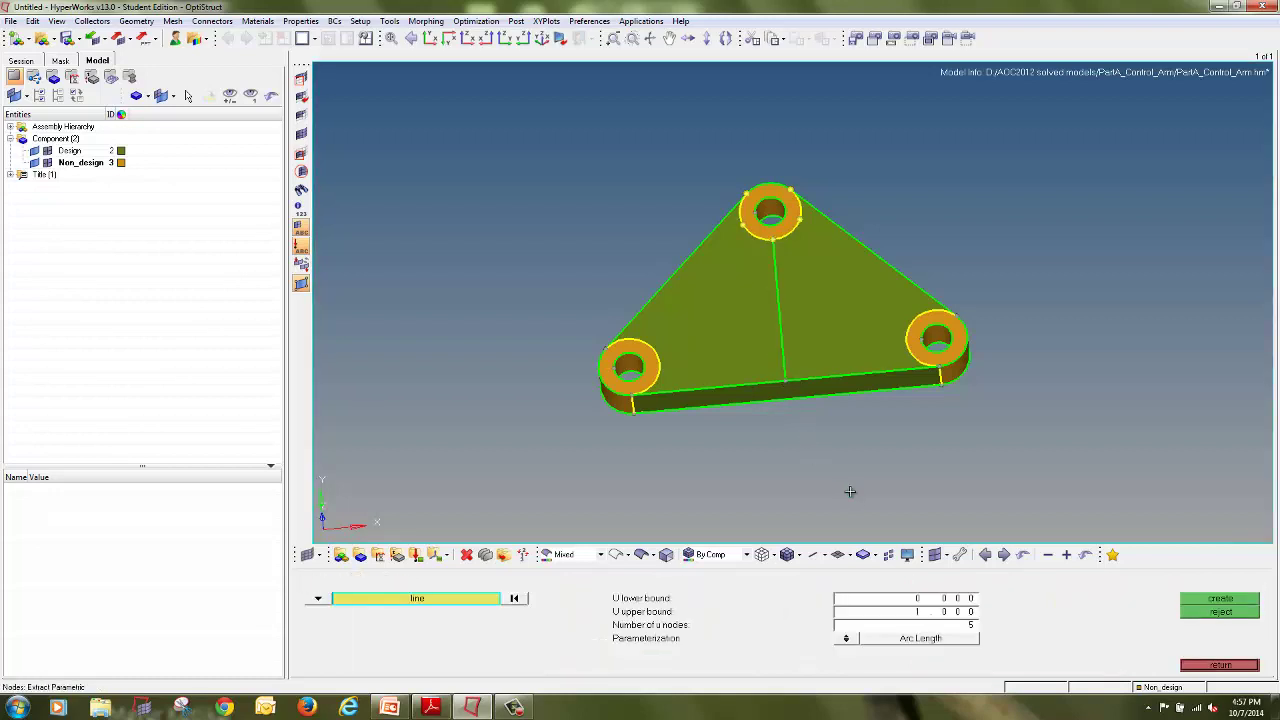
key(Escape)
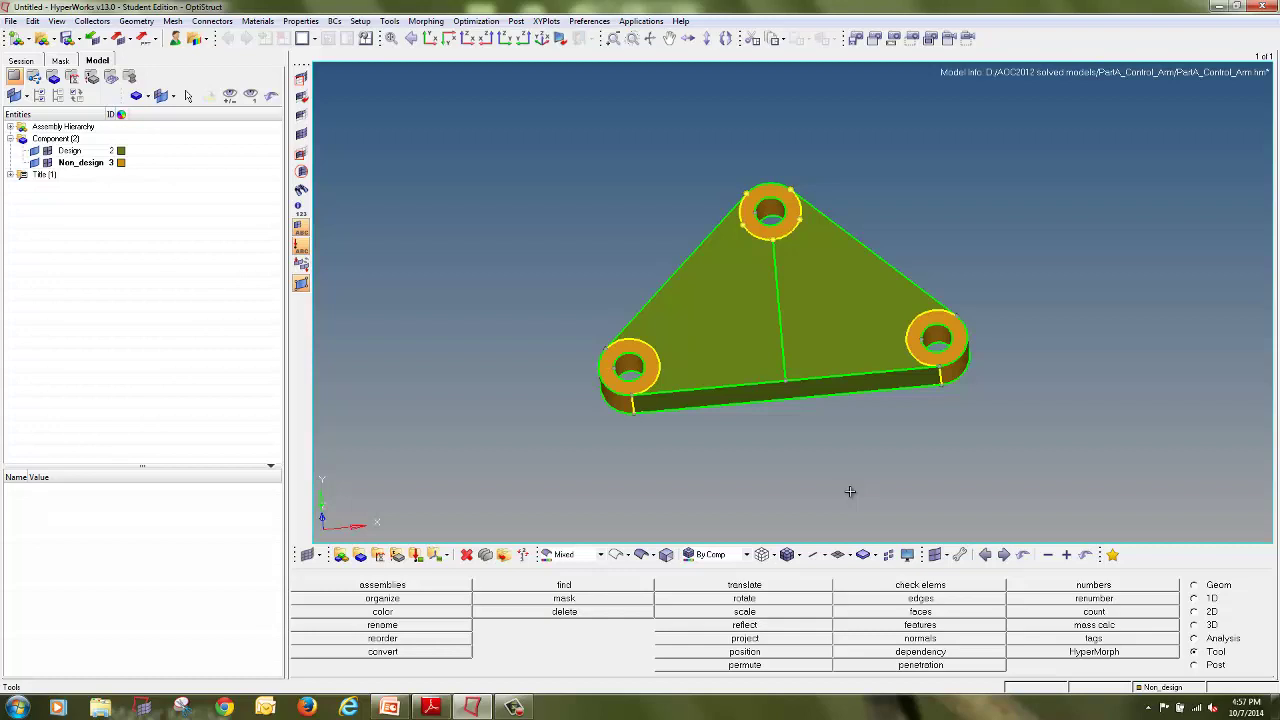
key(shift+F2)
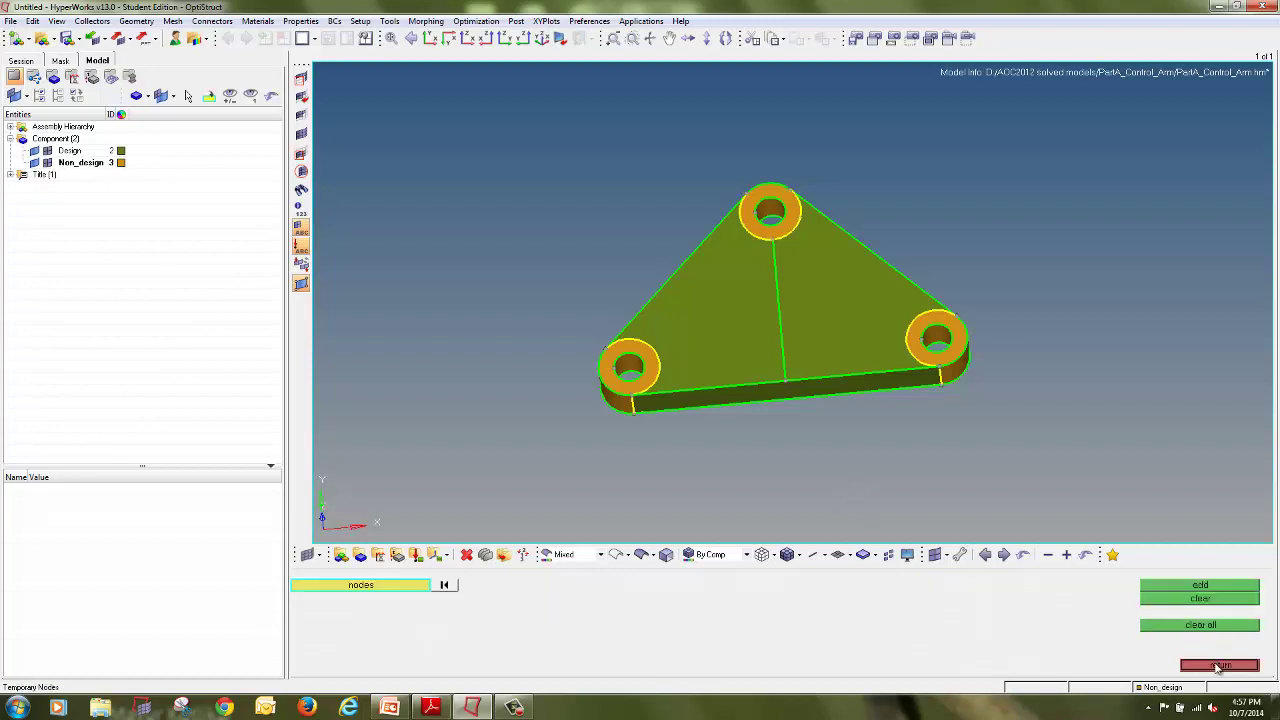
click(1218, 666)
mouse_move(783, 300)
ctrl+mouse_down()
mouse_move(783, 277)
mouse_move(809, 300)
mouse_move(837, 406)
mouse_move(783, 304)
ctrl+mouse_up()
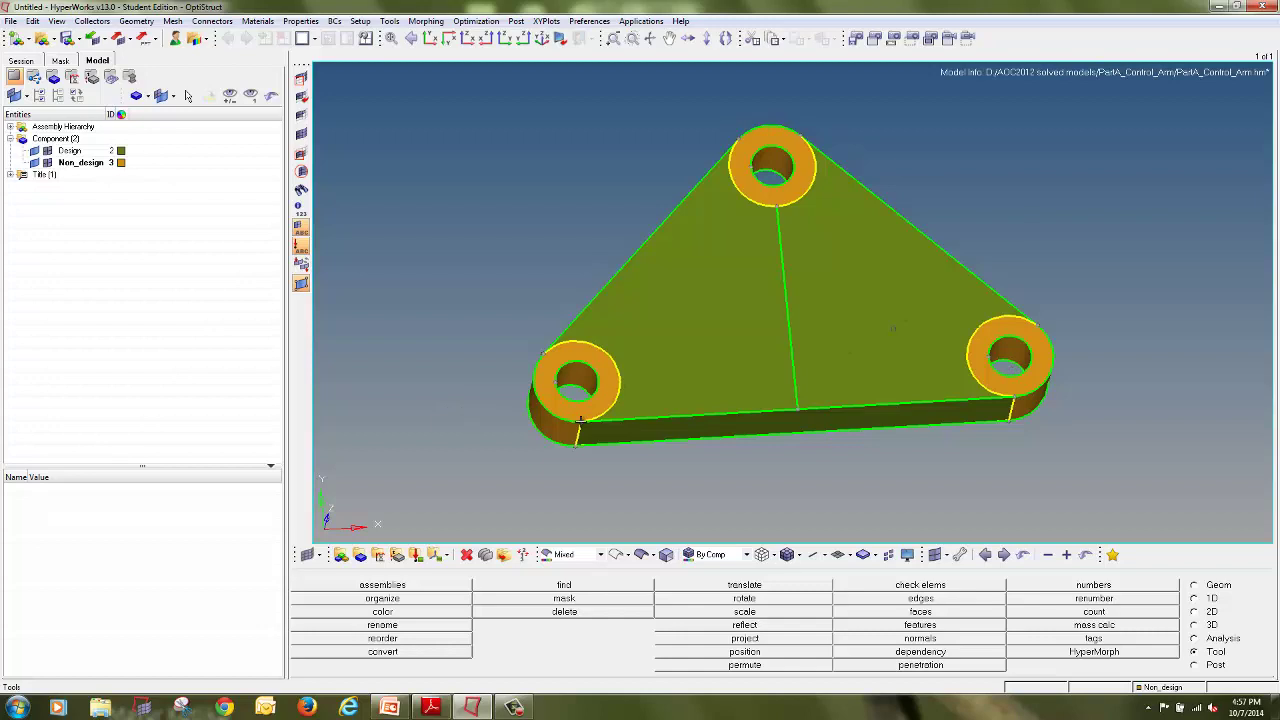
Create five nodes on each of the front and rear rim lines of all three bolt holes
key(F8)
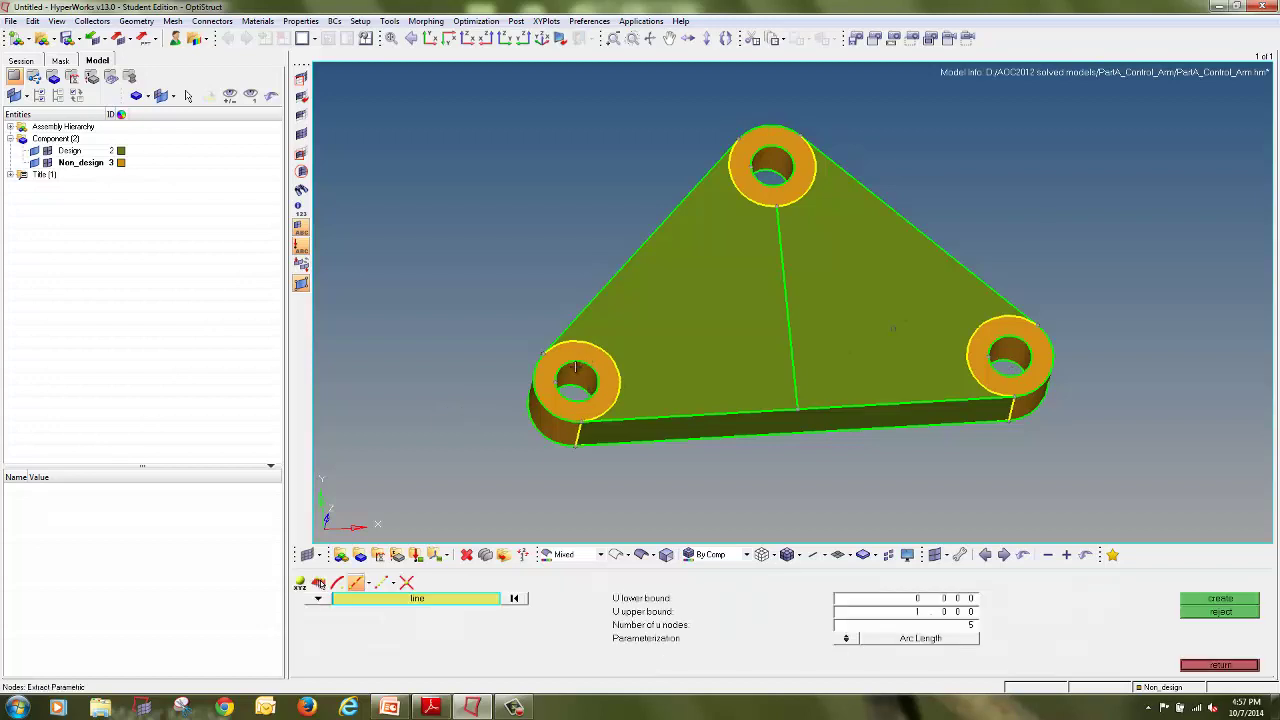
click(577, 364)
click(580, 387)
middle_click(588, 368)
click(588, 366)
middle_click(590, 366)
click(772, 157)
middle_click(772, 158)
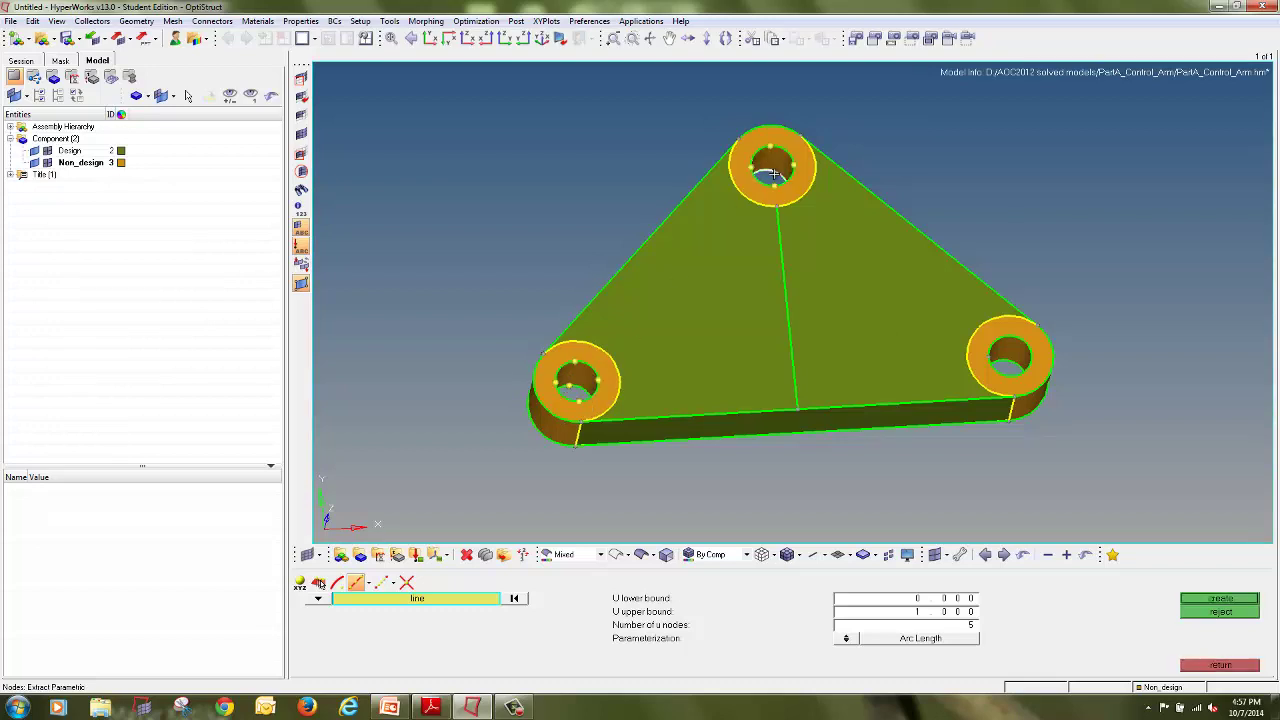
click(1007, 340)
middle_click(1007, 340)
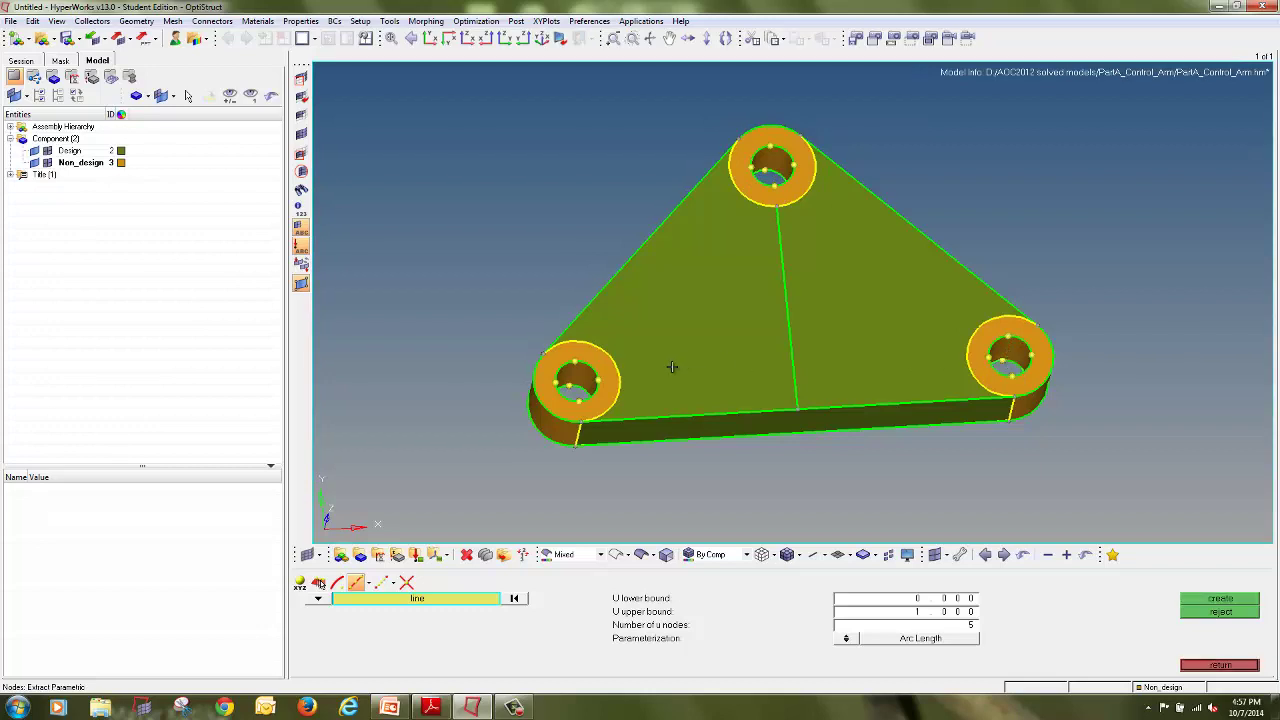
Create one node between opposite rim nodes on both faces of the lower-left hole, and one midway between those two centre nodes
key(F4)
scroll(562, 378, up, 4)
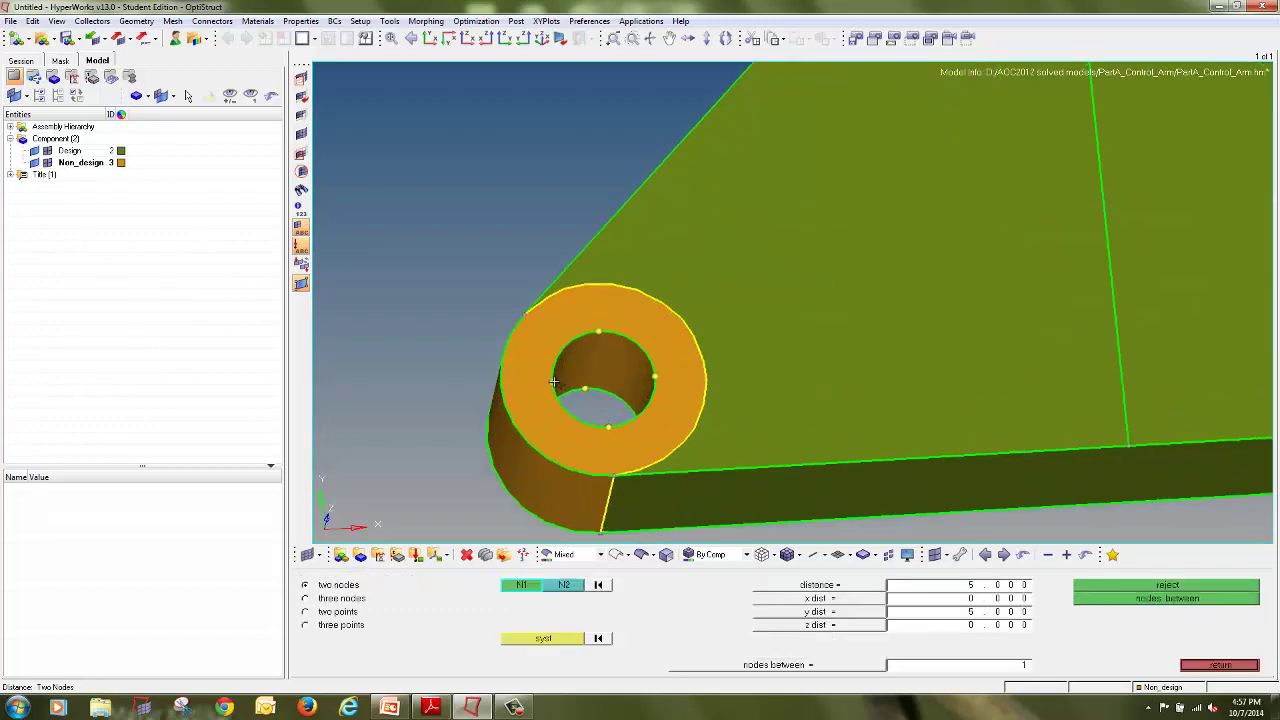
click(653, 375)
click(1199, 602)
ctrl+drag(646, 408, 586, 460)
click(597, 374)
mouse_move(645, 389)
ctrl+mouse_down()
mouse_move(679, 399)
mouse_move(645, 373)
ctrl+mouse_up()
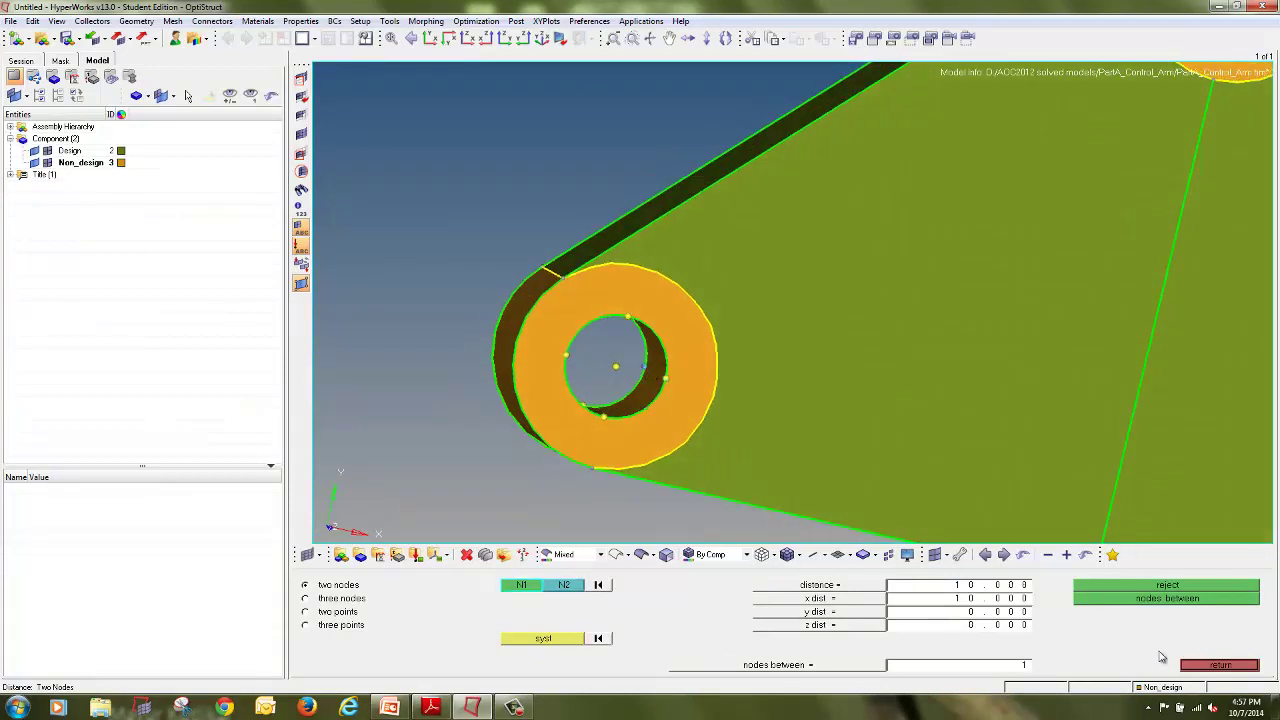
click(1166, 598)
click(594, 355)
click(615, 366)
click(1140, 602)
Create centre nodes on both faces of the upper hole, and one node midway between them
ctrl+scroll(862, 375, down, 4)
ctrl+right_drag(794, 383, 569, 435)
ctrl+scroll(810, 236, up, 3)
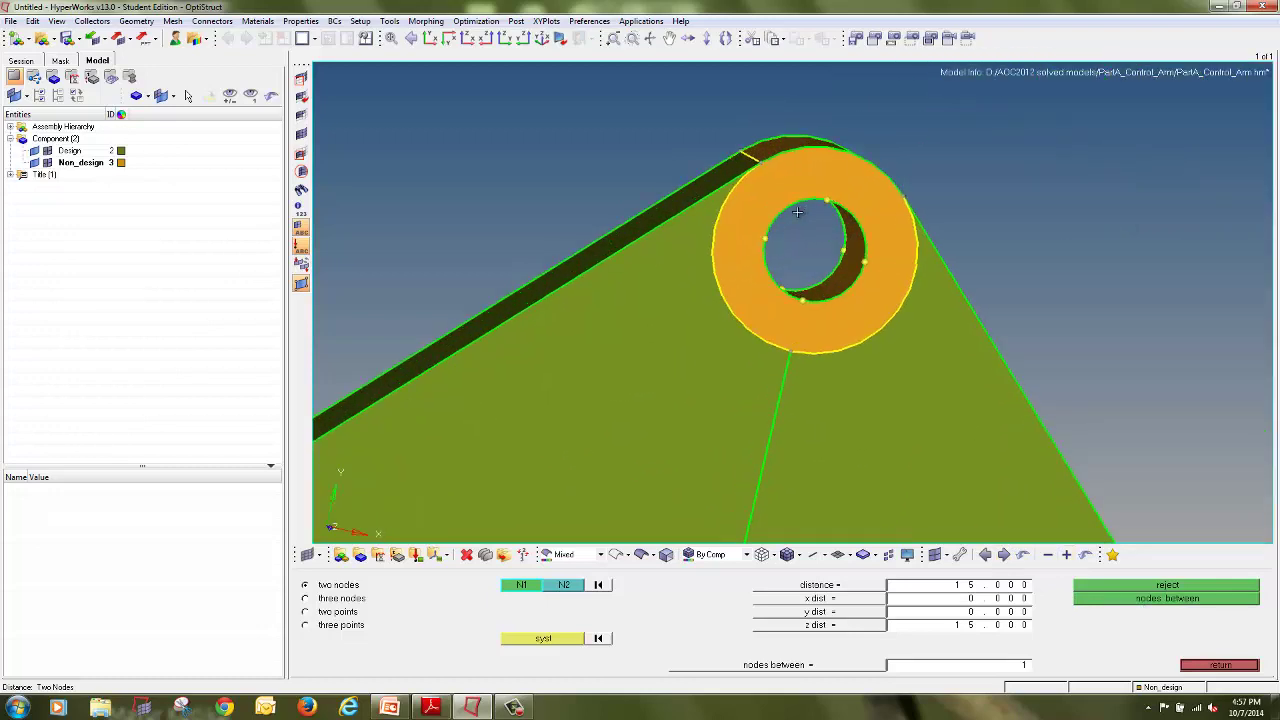
click(766, 239)
click(864, 265)
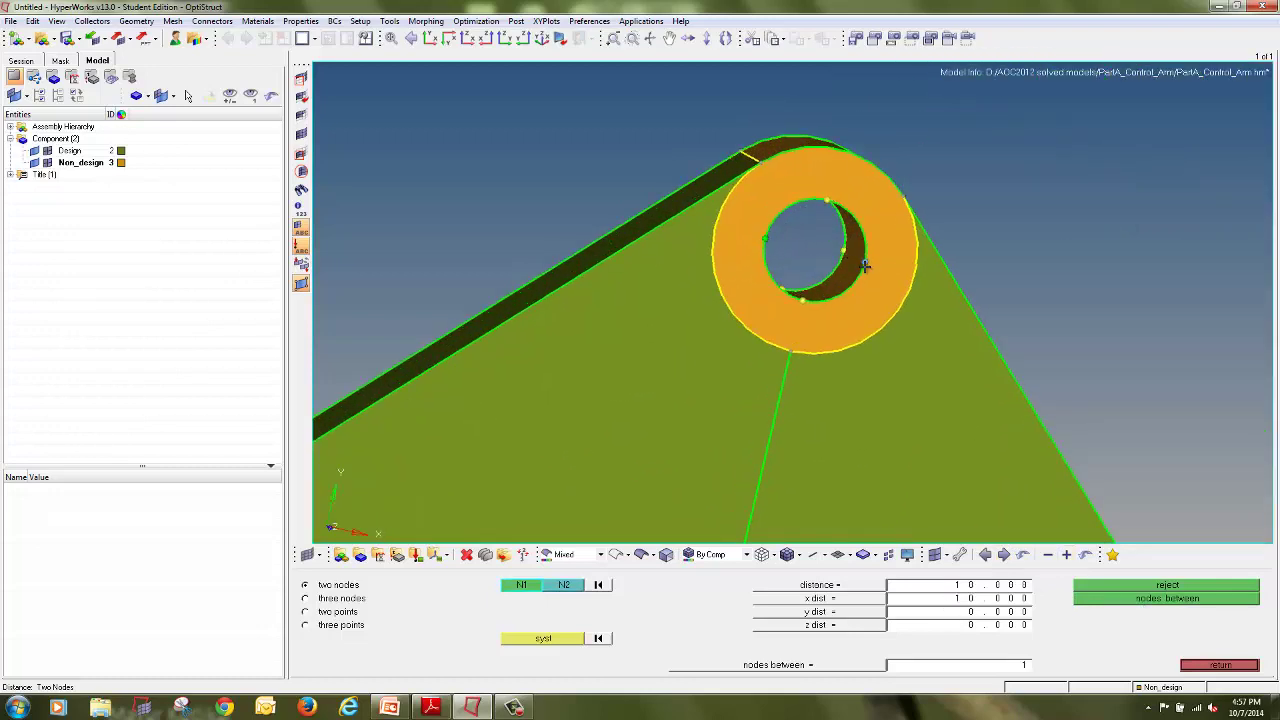
click(1140, 603)
ctrl+scroll(803, 272, down, 2)
ctrl+drag(803, 272, 906, 280)
ctrl+scroll(753, 250, up, 3)
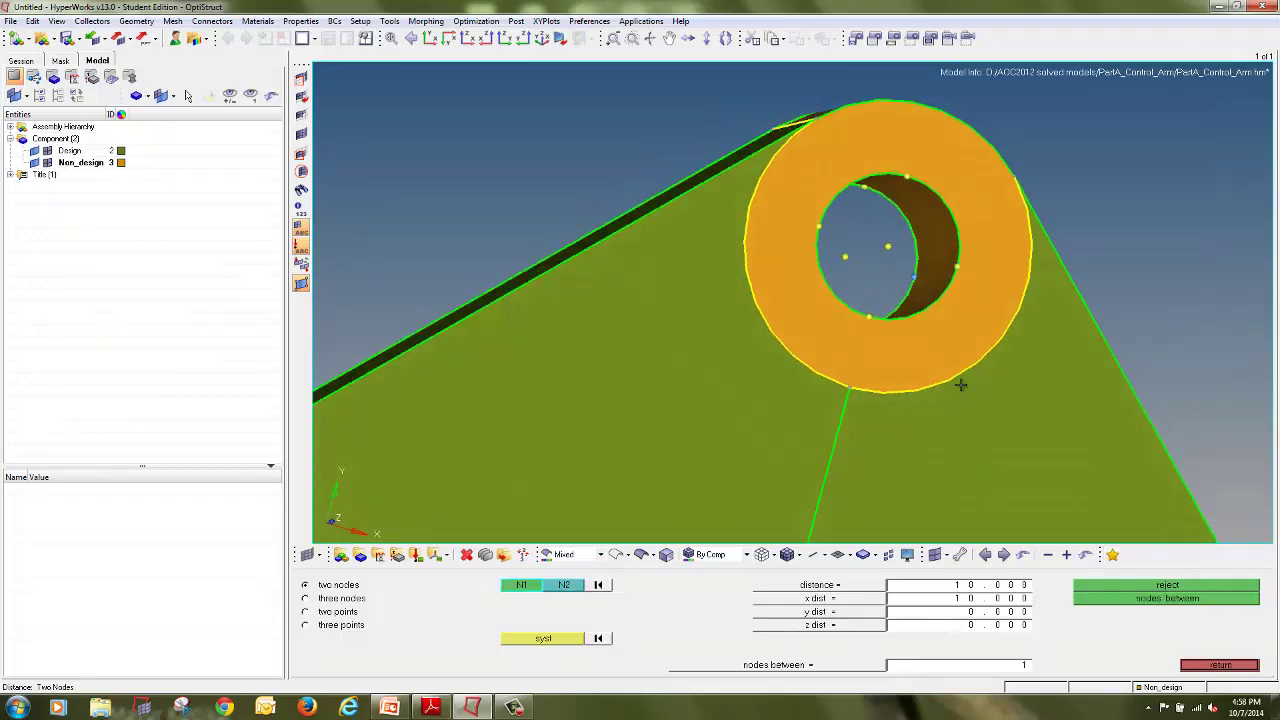
ctrl+drag(958, 383, 869, 273)
click(860, 262)
click(894, 248)
click(1140, 603)
Create centre nodes on both faces of the lower-right hole, and one node midway between them
ctrl+scroll(941, 339, down, 5)
ctrl+right_drag(1050, 500, 770, 334)
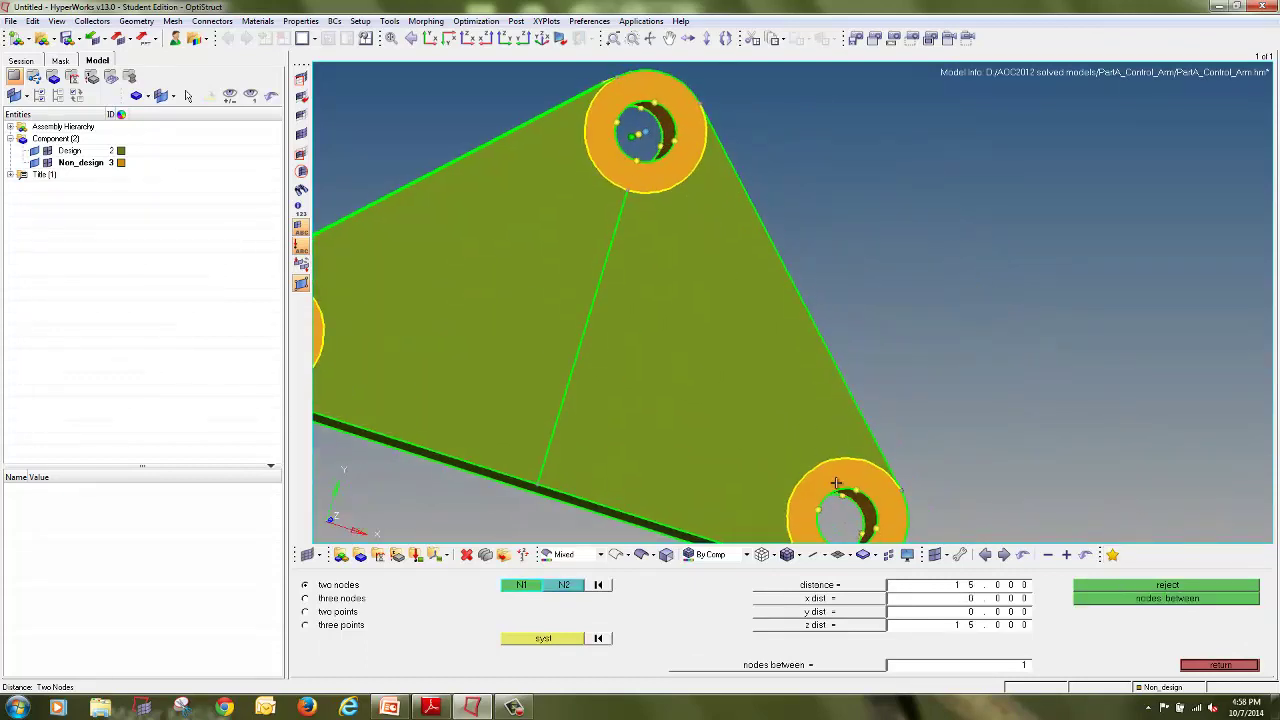
ctrl+right_drag(848, 527, 826, 442)
ctrl+scroll(823, 447, up, 5)
click(762, 391)
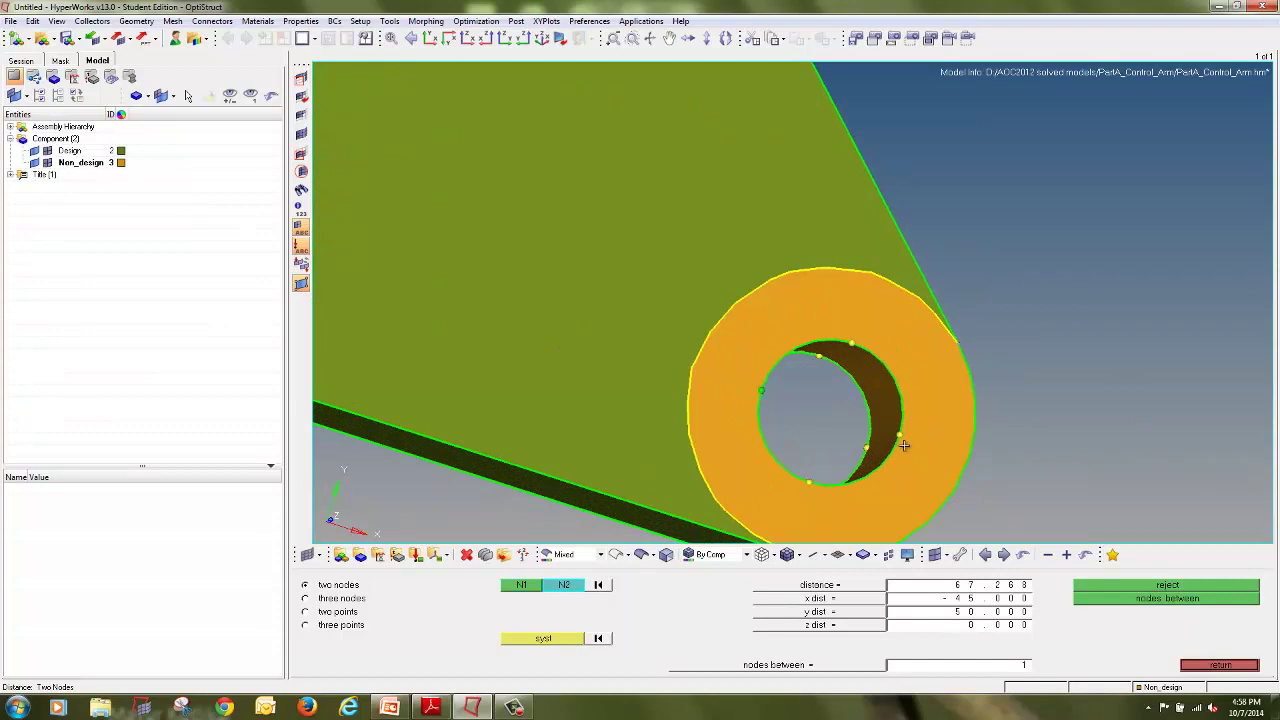
click(900, 434)
click(1155, 607)
ctrl+drag(737, 406, 641, 500)
click(598, 517)
ctrl+right_drag(688, 541, 746, 457)
ctrl+drag(746, 457, 868, 423)
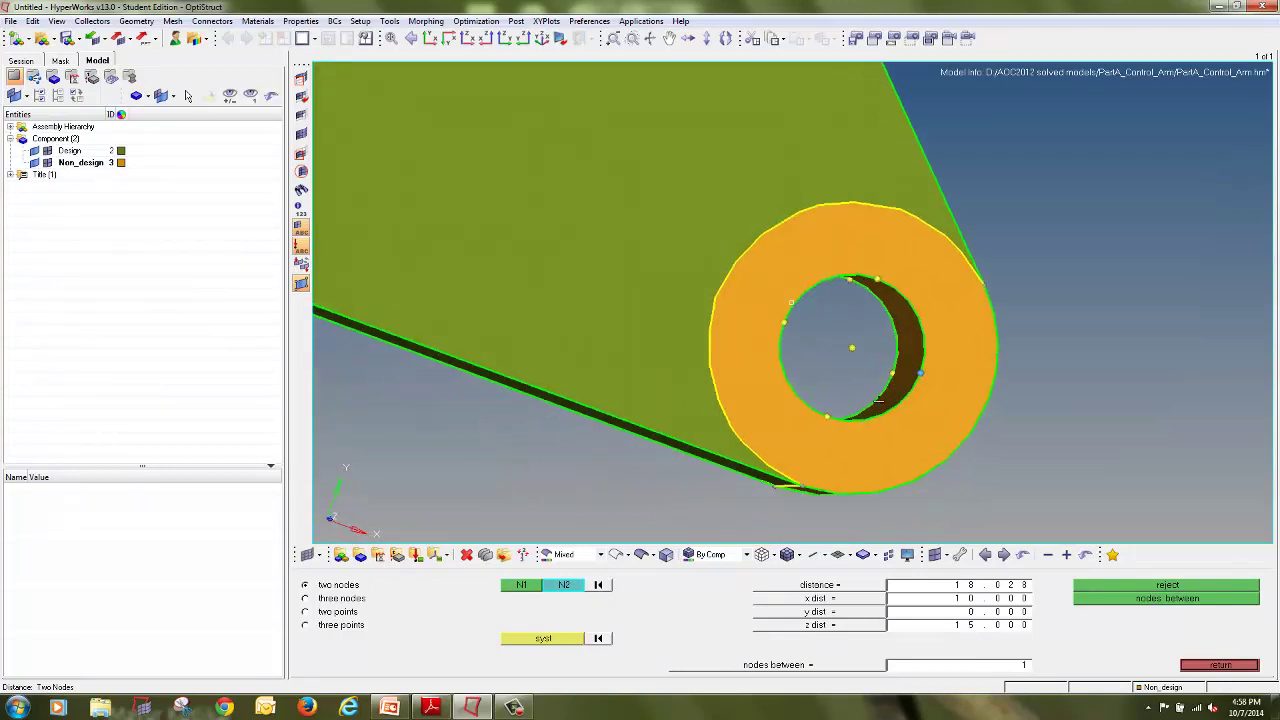
click(891, 374)
click(825, 348)
click(850, 348)
Clear the temporary nodes around all three holes, keeping only the mid-thickness centre node in each hole
key(shift+F2)
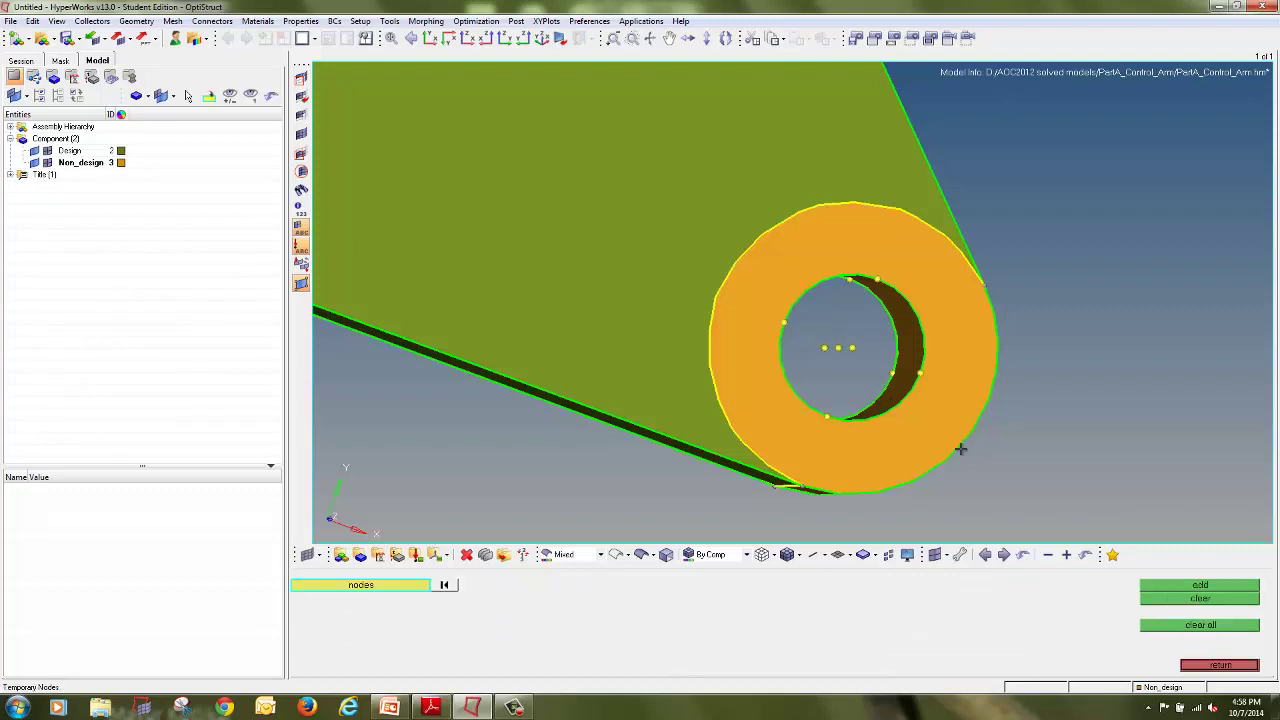
shift+drag(993, 493, 679, 196)
right_click(838, 349)
scroll(815, 385, down, 4)
ctrl+right_drag(815, 385, 1181, 452)
shift+drag(732, 328, 525, 138)
ctrl+right_drag(603, 174, 637, 288)
scroll(647, 336, up, 4)
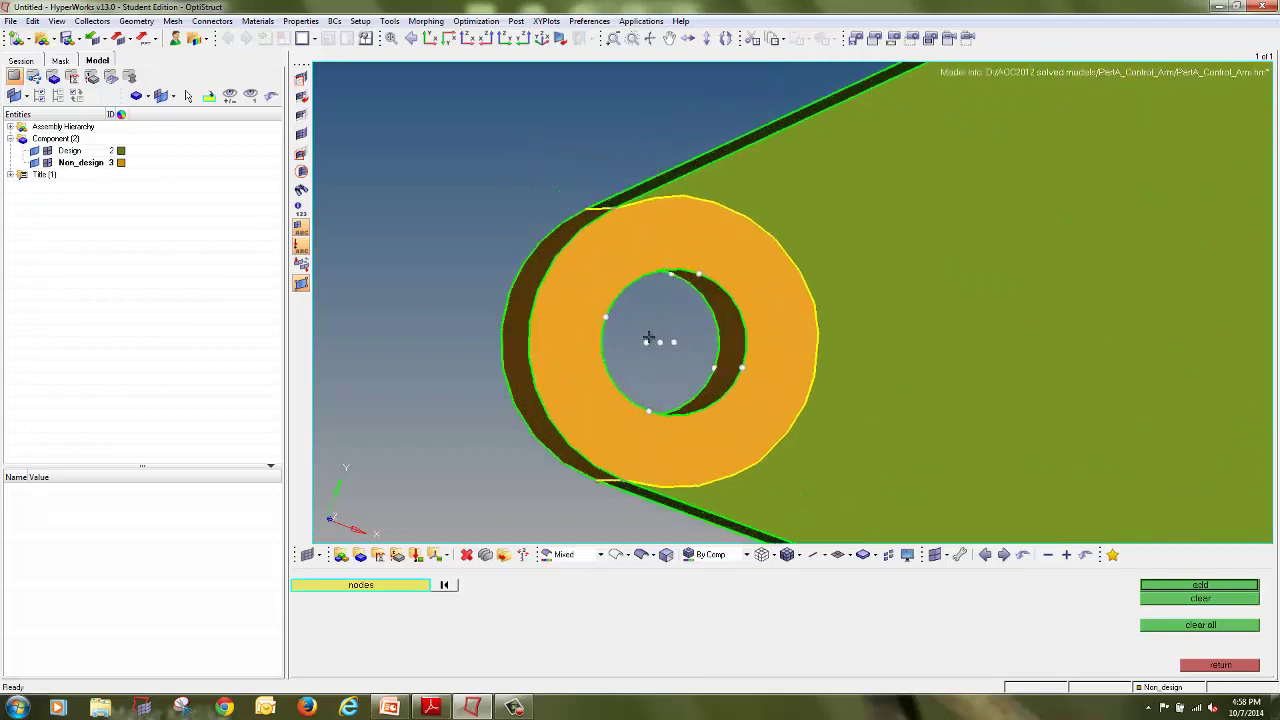
scroll(657, 358, down, 4)
ctrl+right_drag(957, 358, 689, 404)
shift+drag(793, 80, 1018, 283)
scroll(866, 181, up, 3)
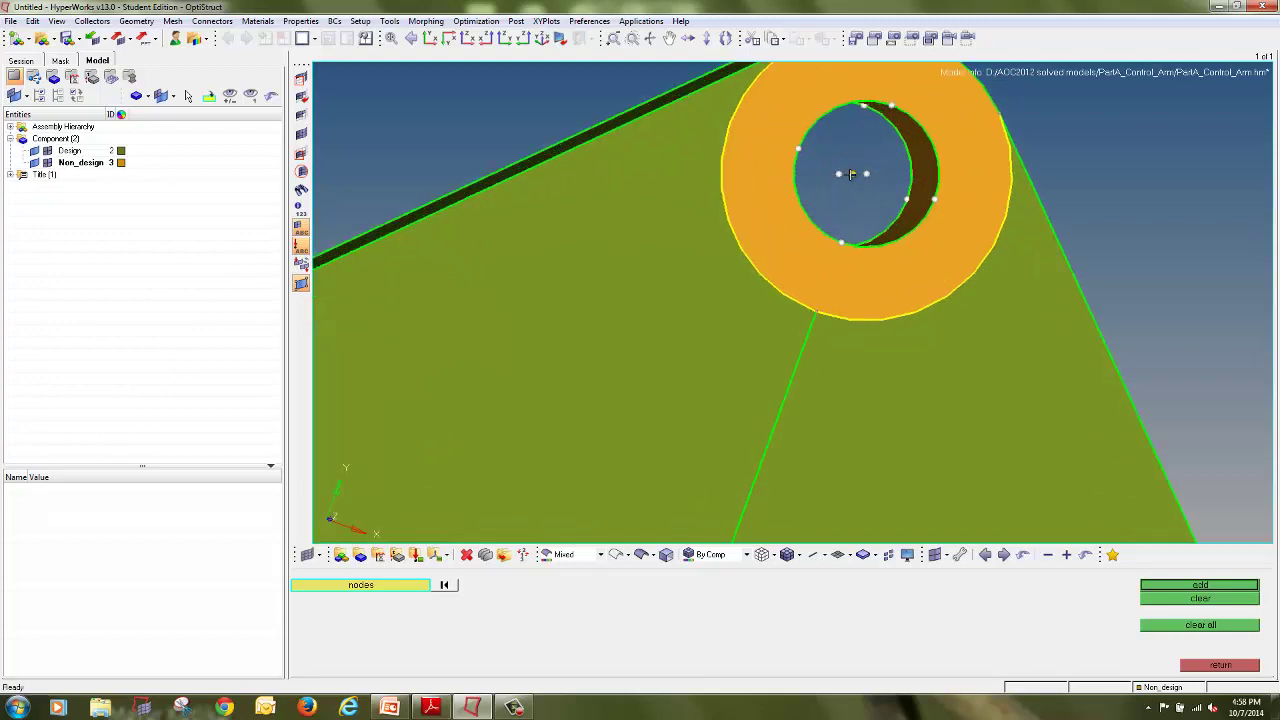
scroll(888, 257, down, 2)
click(1200, 599)
click(1210, 665)
scroll(1017, 394, down, 2)
mouse_move(1120, 427)
ctrl+mouse_down()
mouse_move(1123, 323)
mouse_move(1154, 323)
mouse_move(1037, 310)
ctrl+mouse_up()
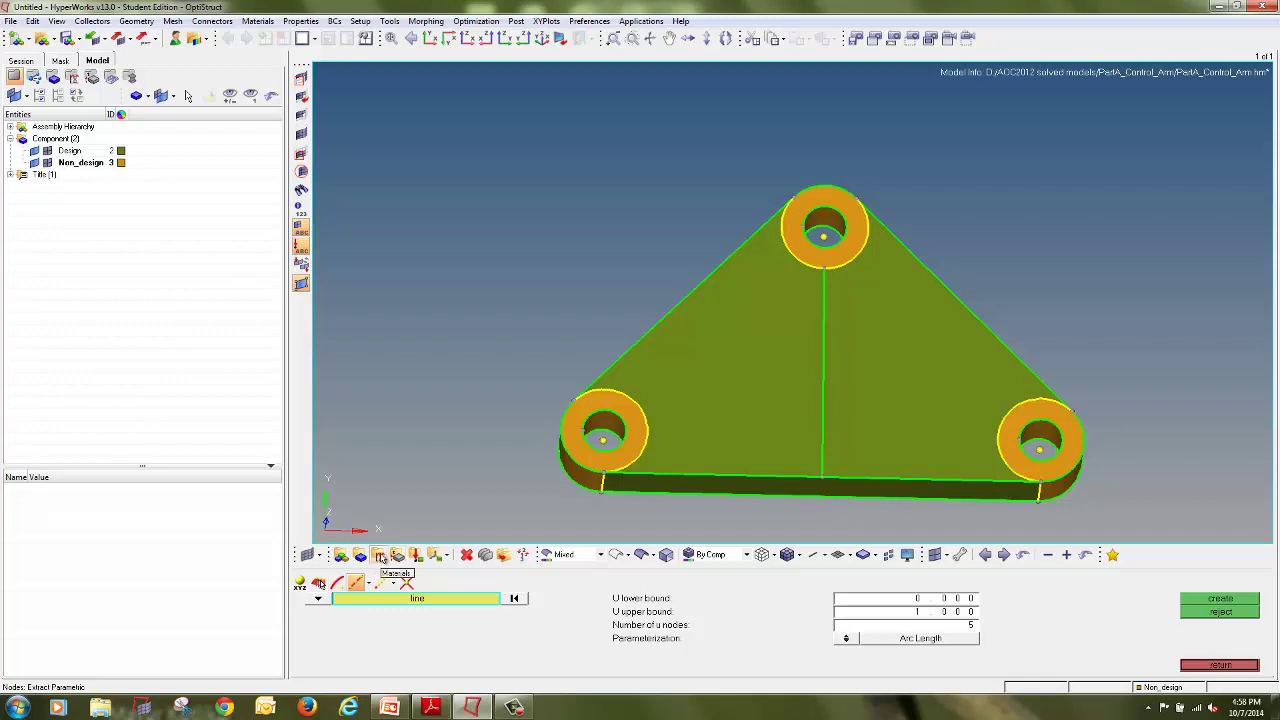
Create a material named Steel with a new colour, type ISOTROPIC and card image MAT1, and open its card for editing
click(380, 557)
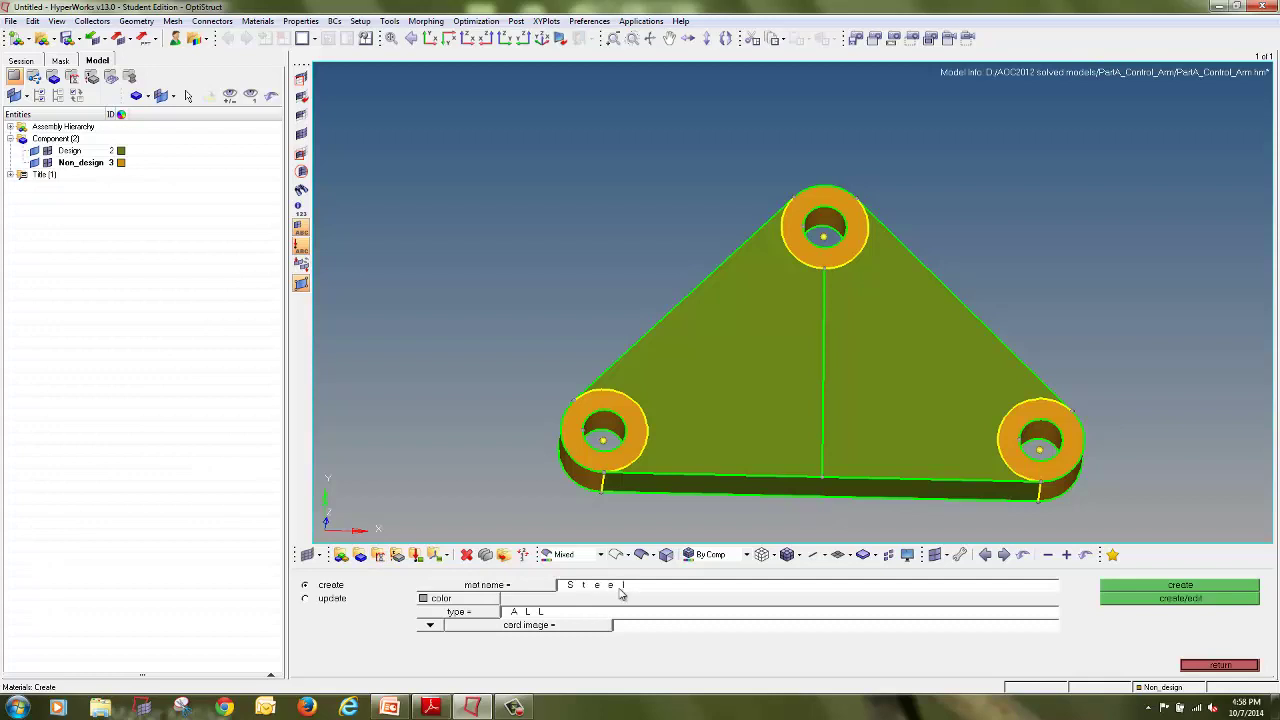
mouse_move(400, 556)
mouse_down()
mouse_move(378, 542)
mouse_move(376, 576)
mouse_move(386, 544)
mouse_up()
key(Escape)
click(470, 599)
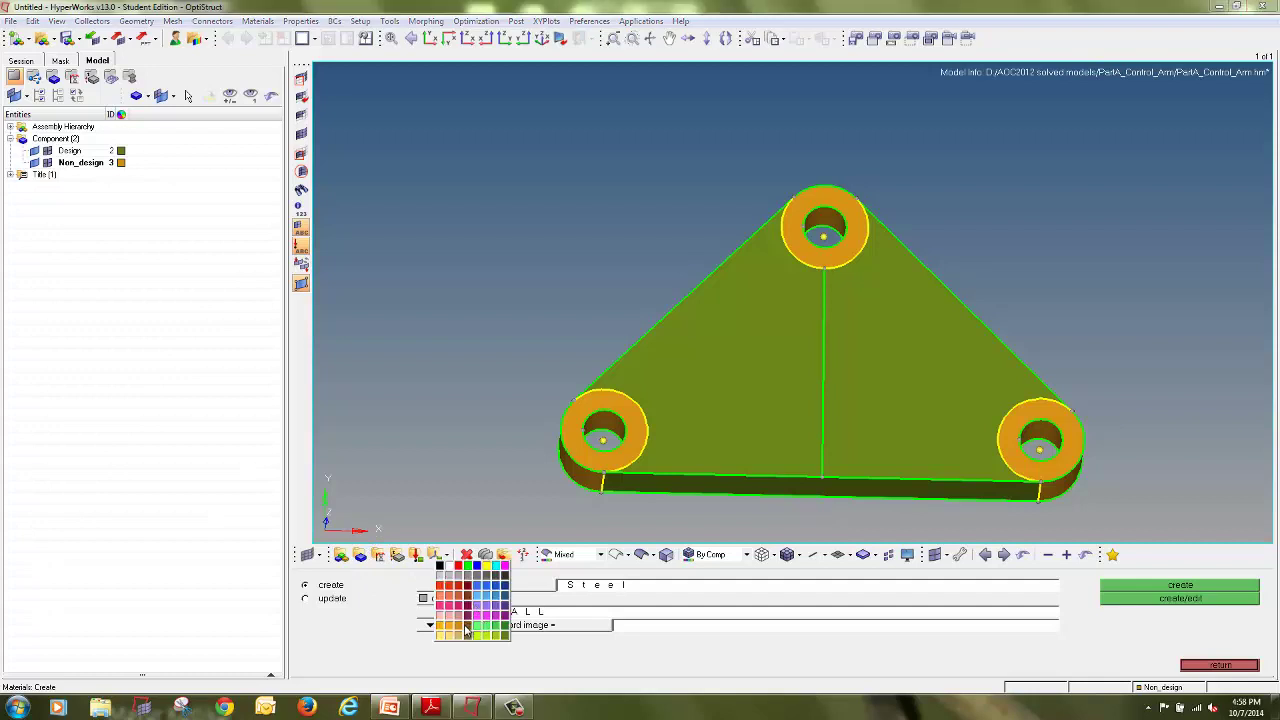
click(465, 622)
click(474, 622)
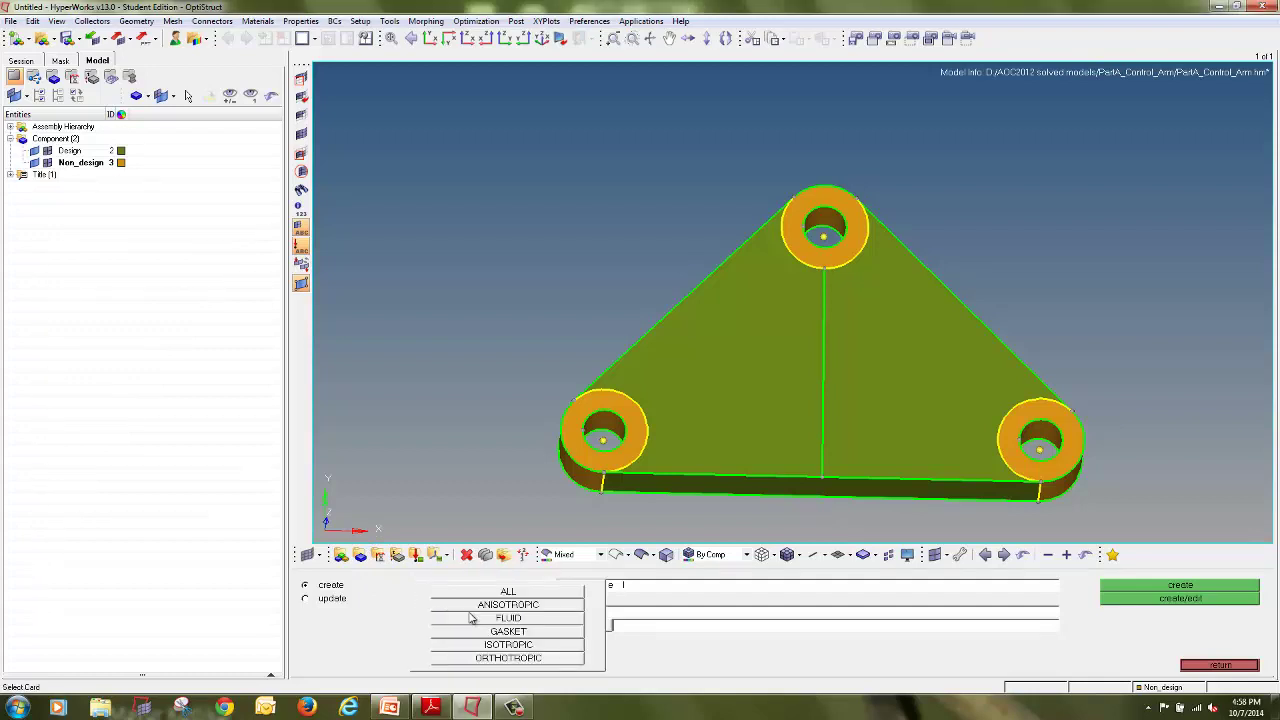
click(517, 648)
click(615, 625)
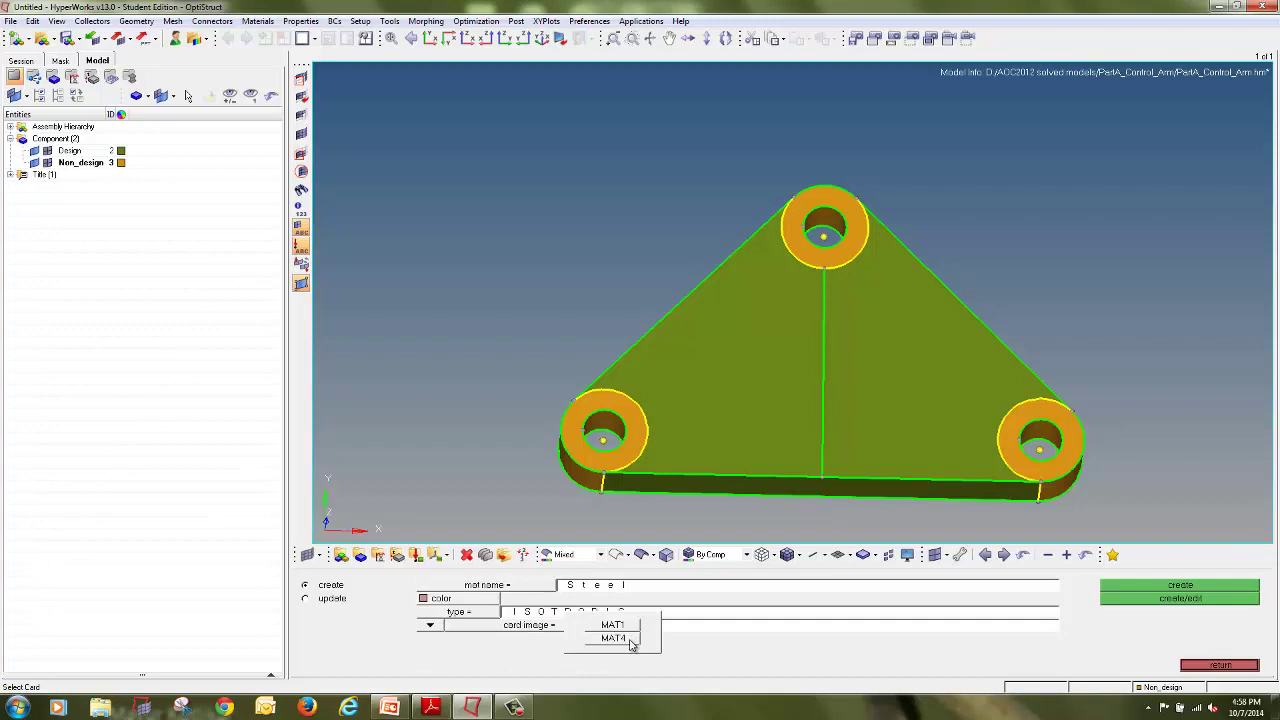
click(625, 628)
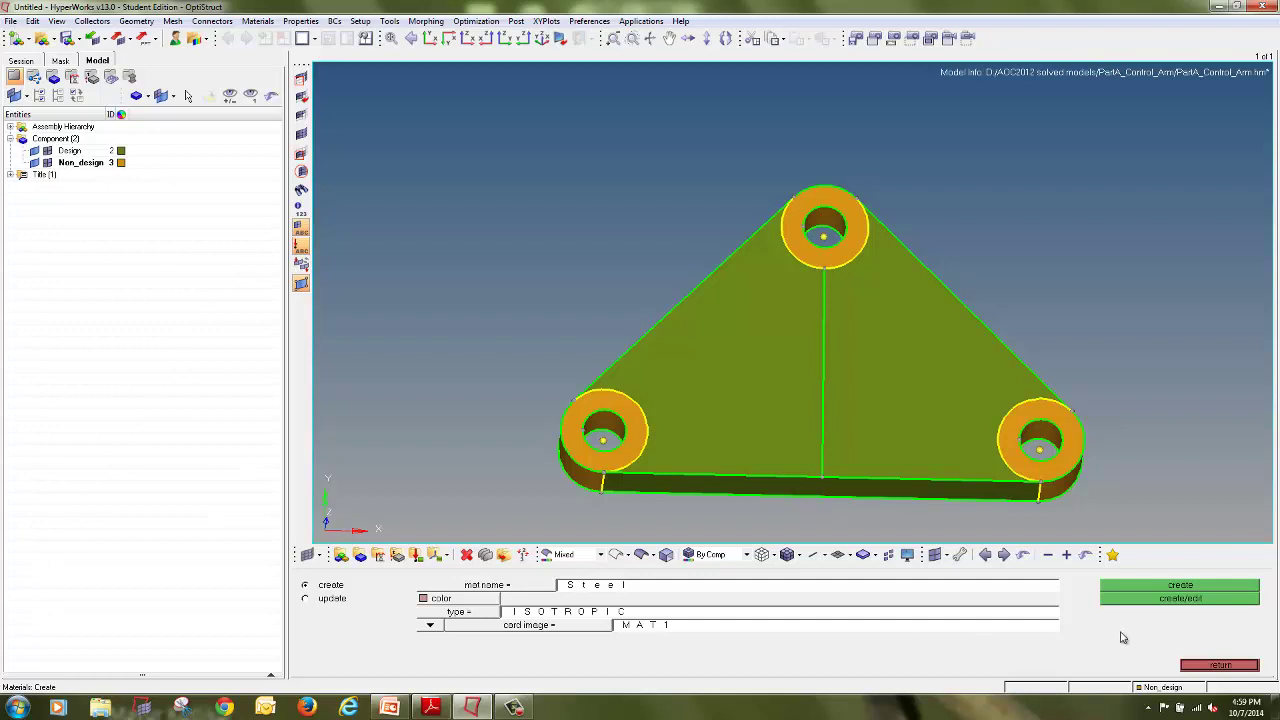
click(1165, 600)
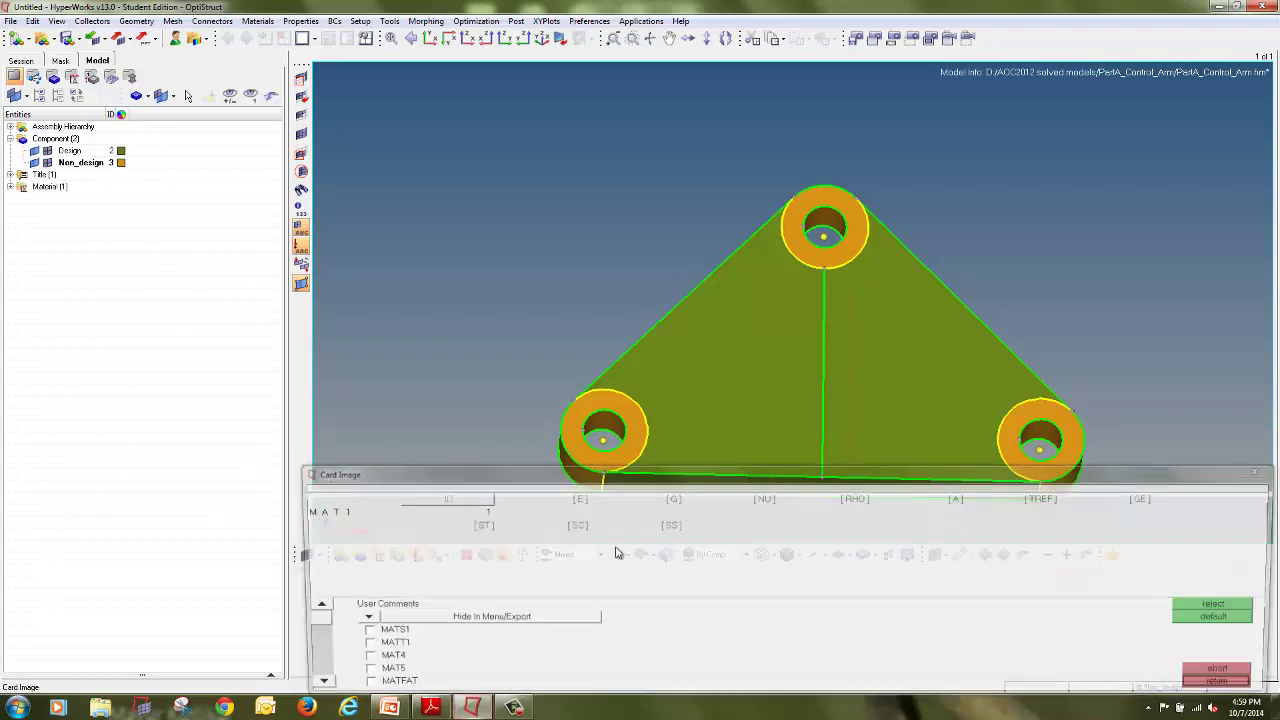
Define the Steel MAT1 card with E 2.1e+05, NU 0.300 and RHO 7.9e-09, and return to the main panel
click(555, 511)
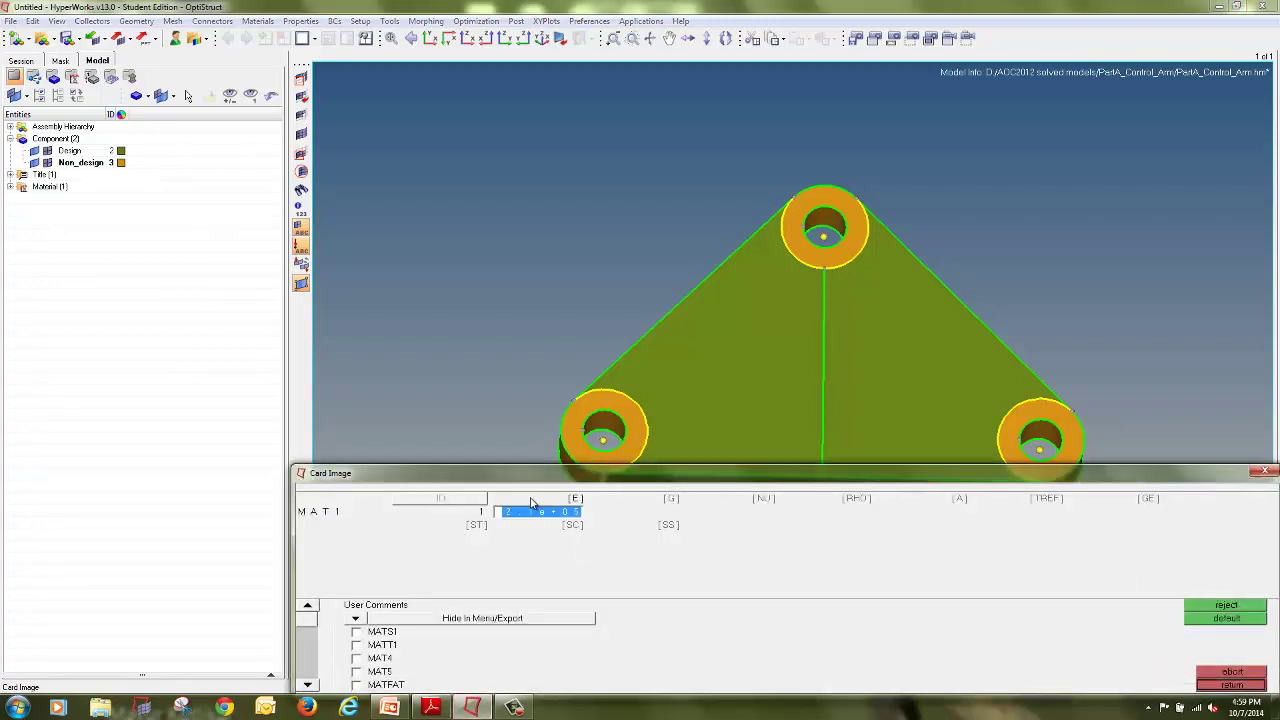
click(741, 501)
click(859, 524)
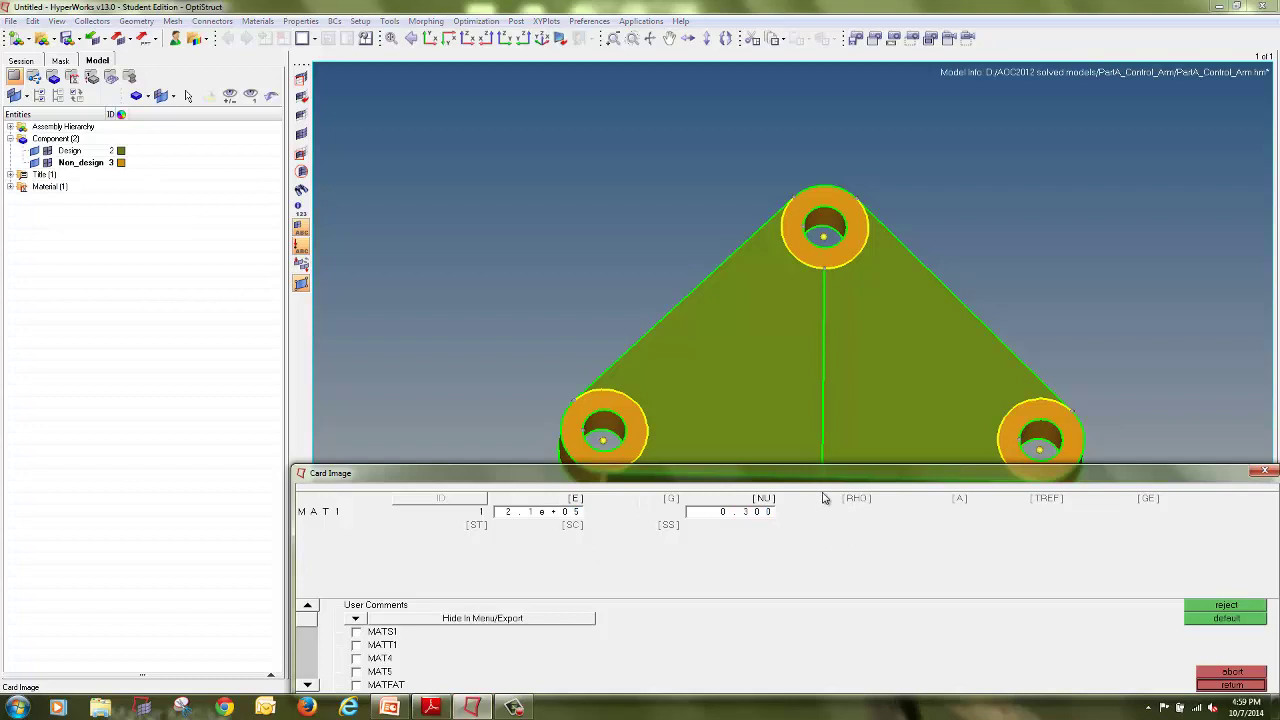
click(827, 505)
click(1216, 686)
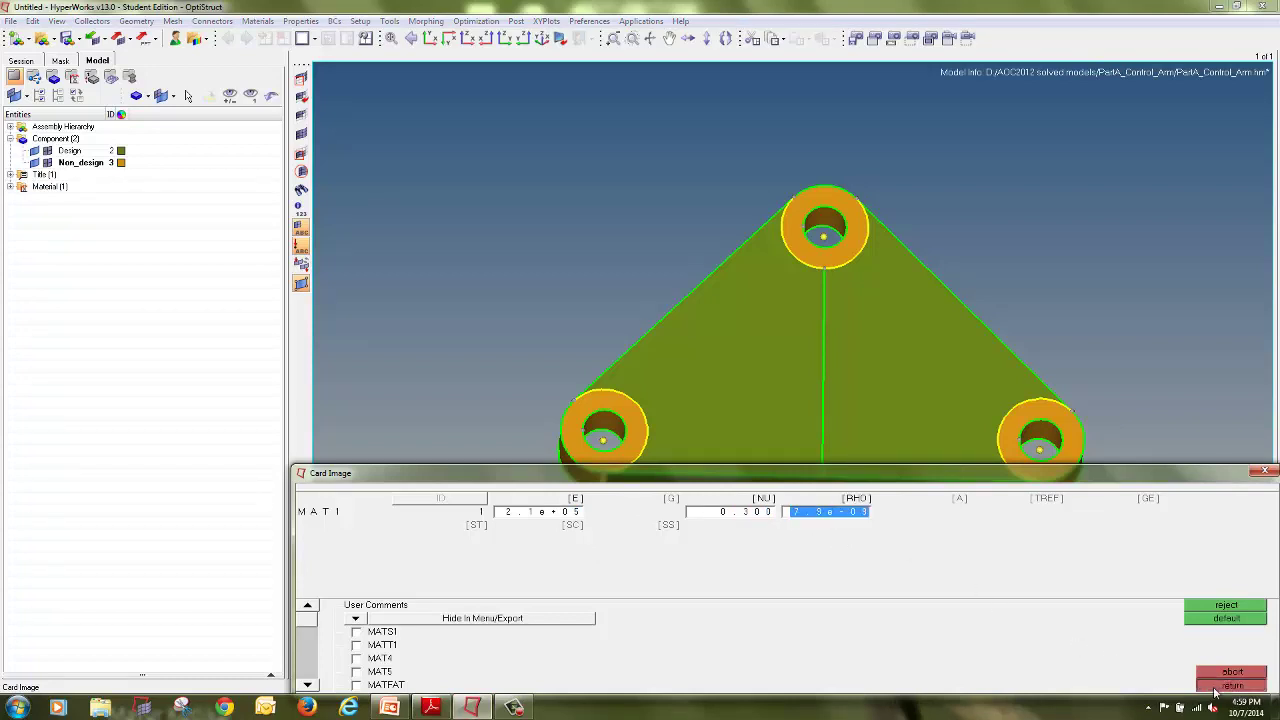
click(1210, 667)
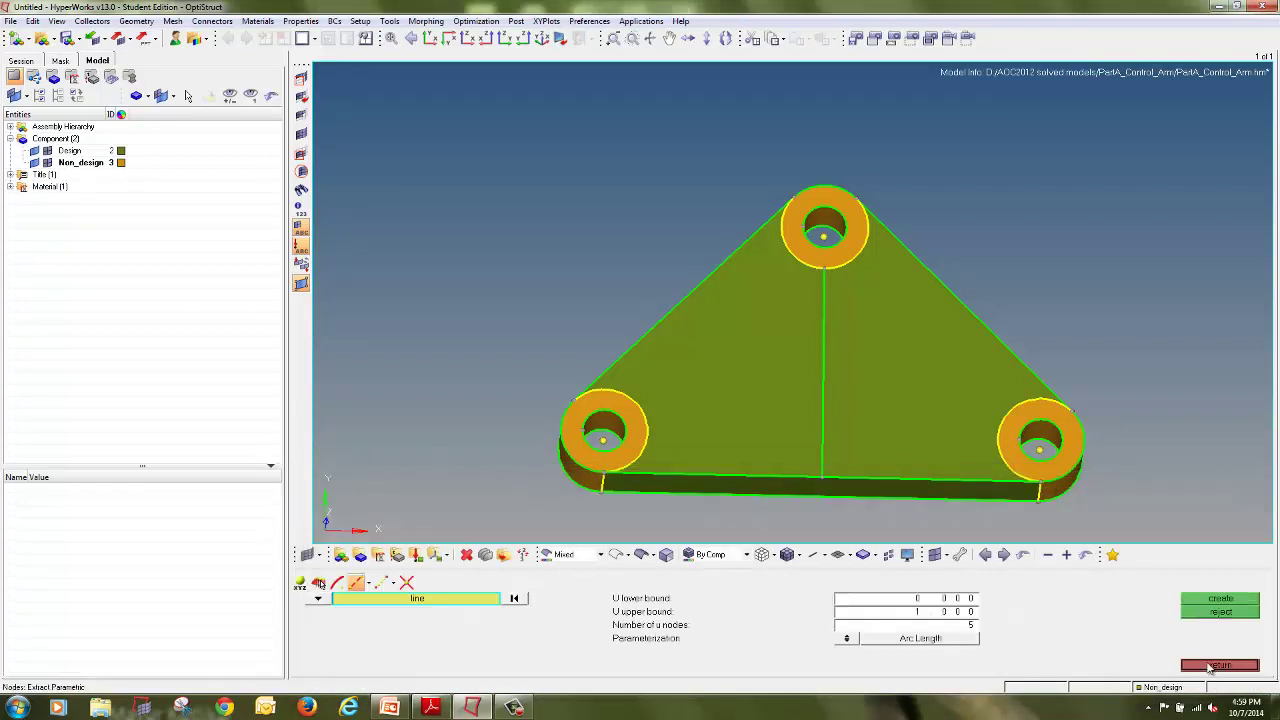
click(1210, 665)
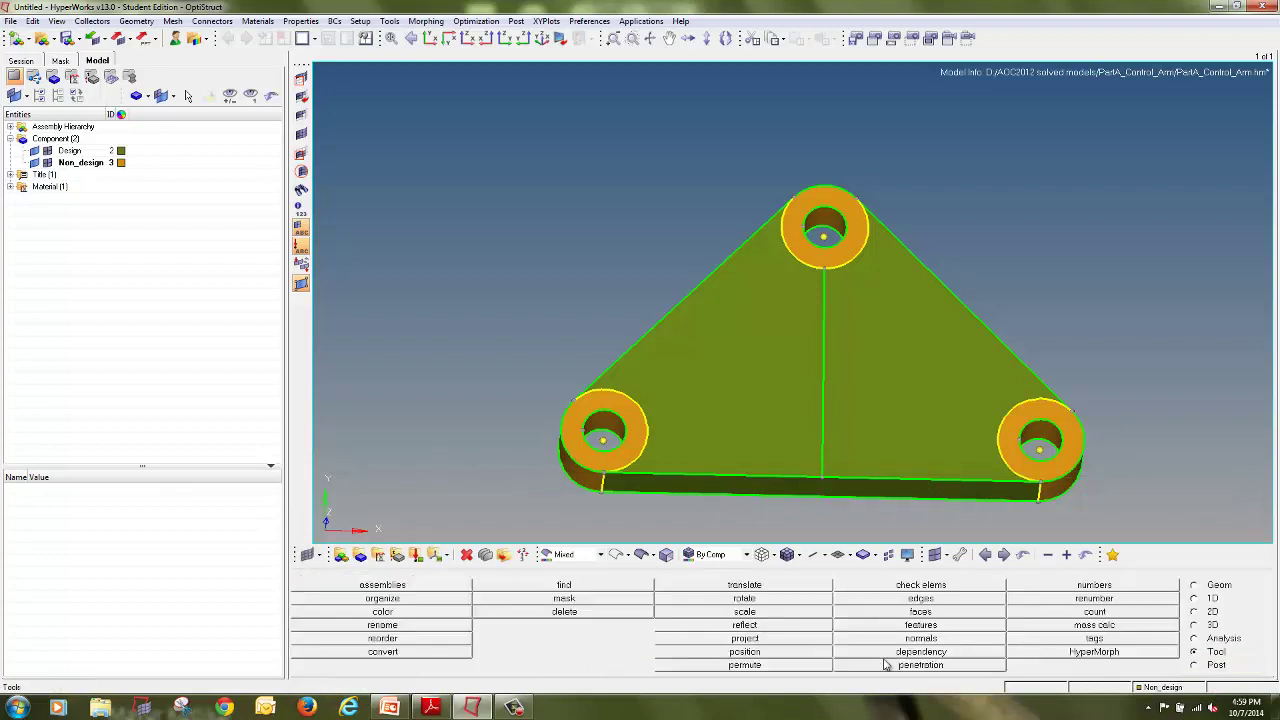
Create a property named Design with a green colour, type 3D, card image PSOLID and material Steel
click(397, 555)
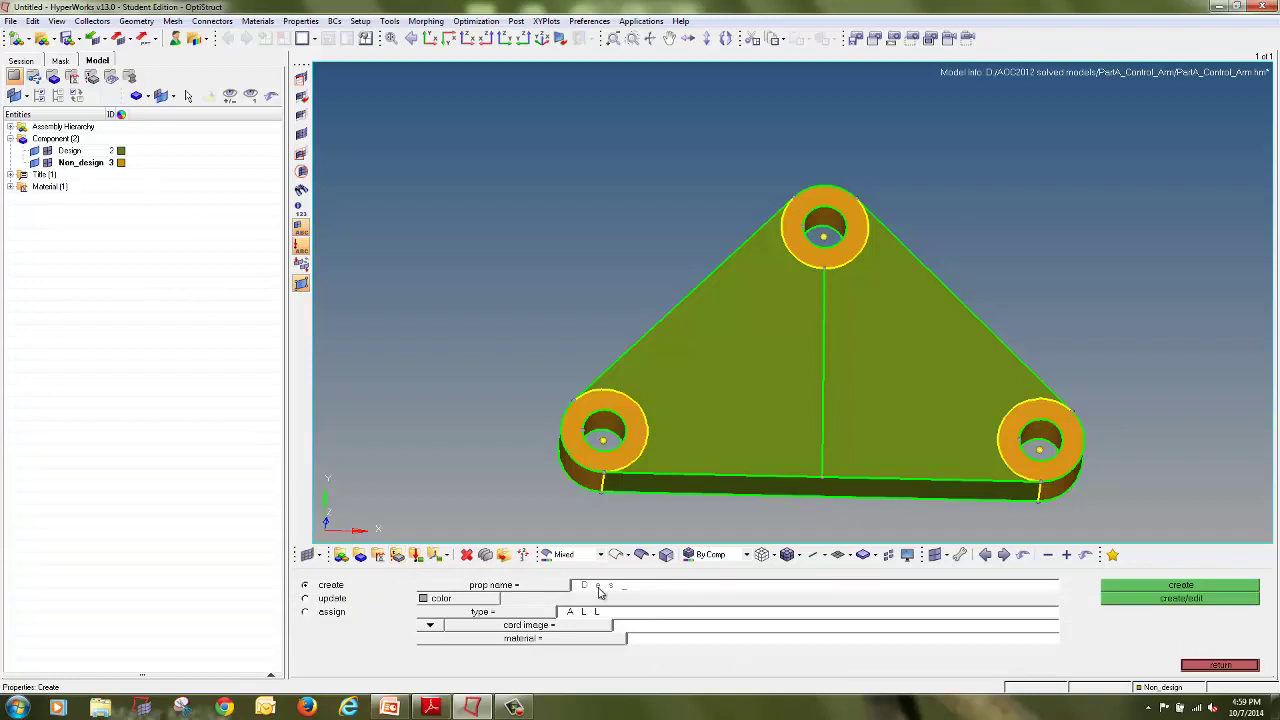
key(ctrl+shift+d)
mouse_move(406, 547)
mouse_down()
mouse_move(383, 551)
mouse_move(410, 562)
mouse_up()
key(Escape)
click(476, 600)
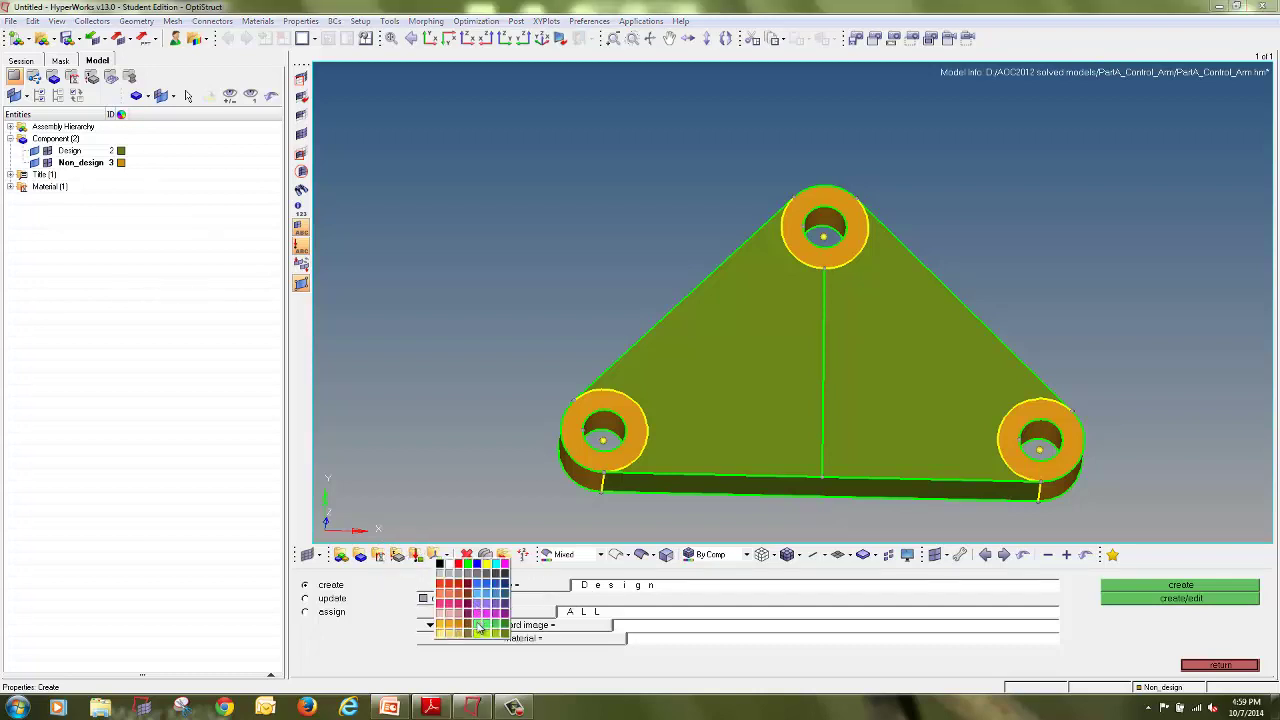
click(479, 627)
click(471, 620)
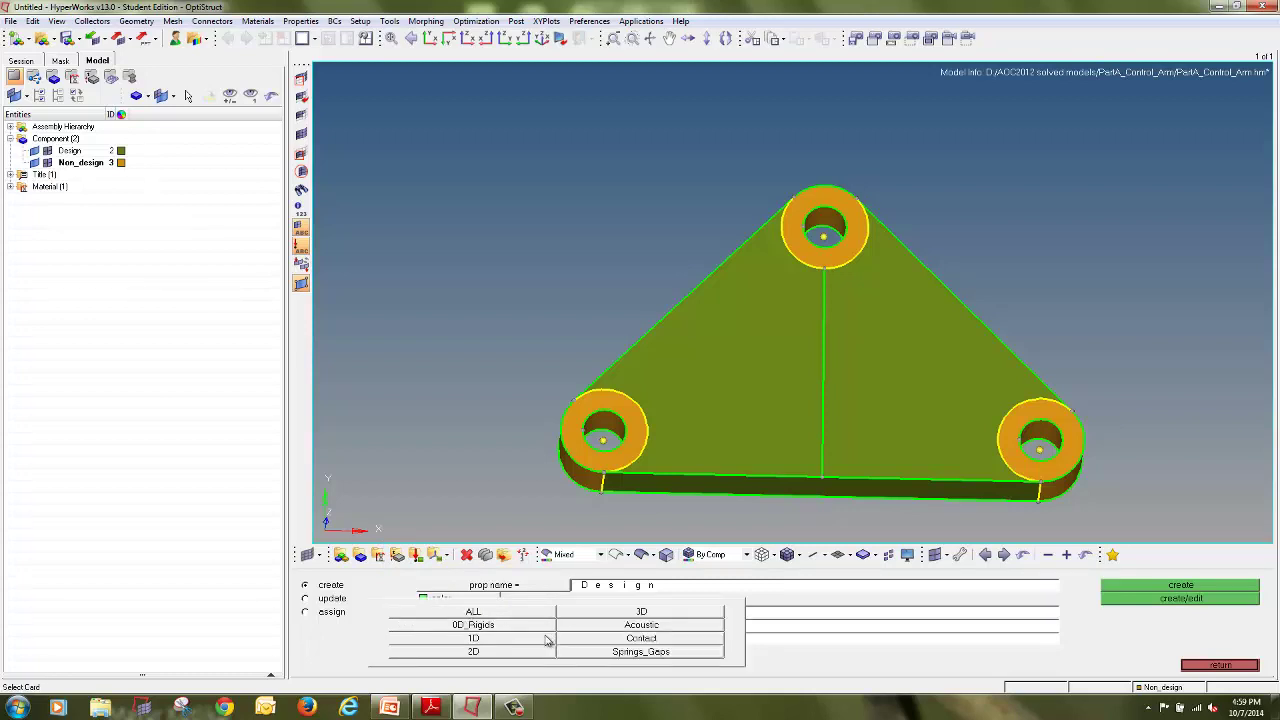
click(607, 619)
click(578, 628)
click(614, 638)
click(400, 586)
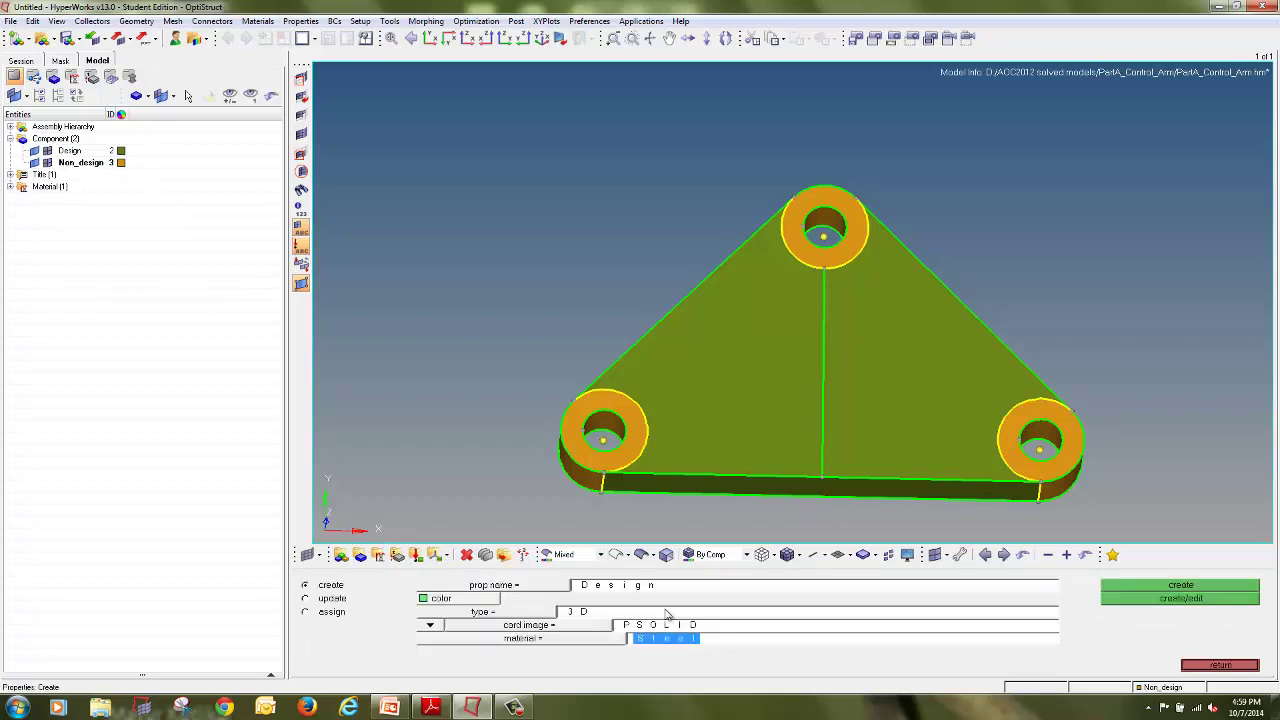
click(1137, 588)
Create a purple 3D property named Non_design with card image PSOLID and material Steel, and expand the property and material lists
click(605, 588)
text(Non_d)
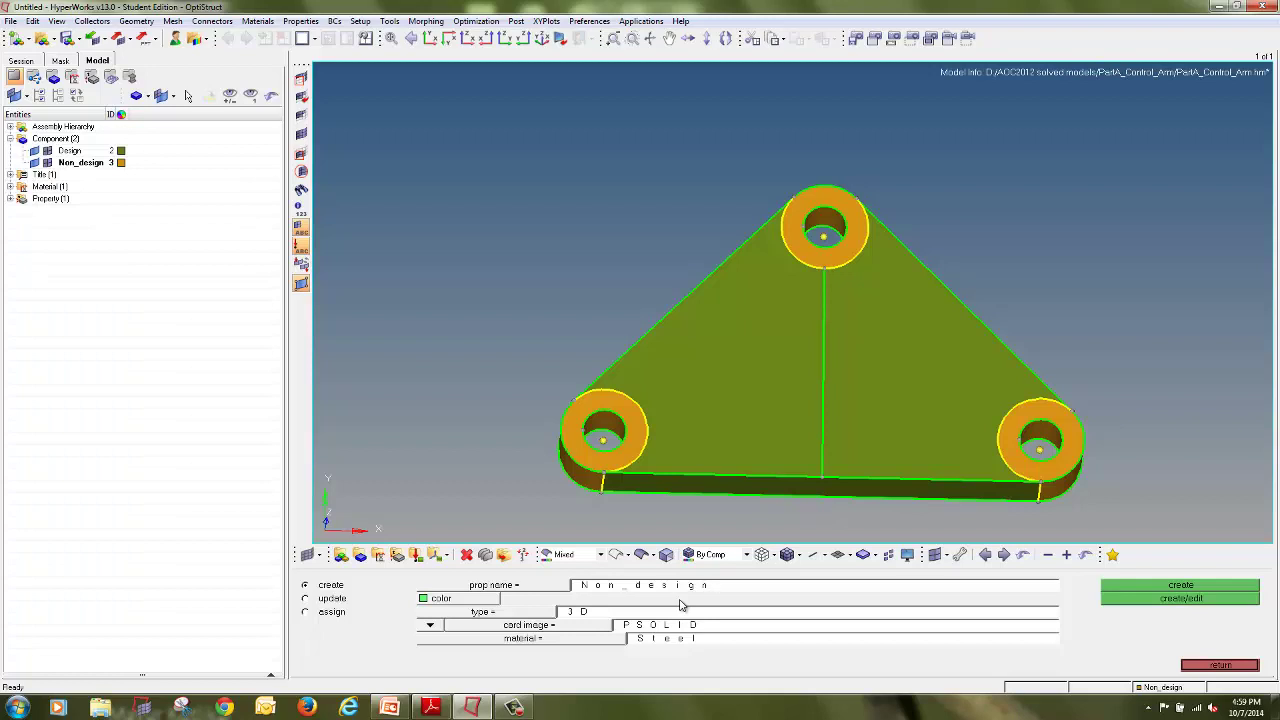
click(458, 603)
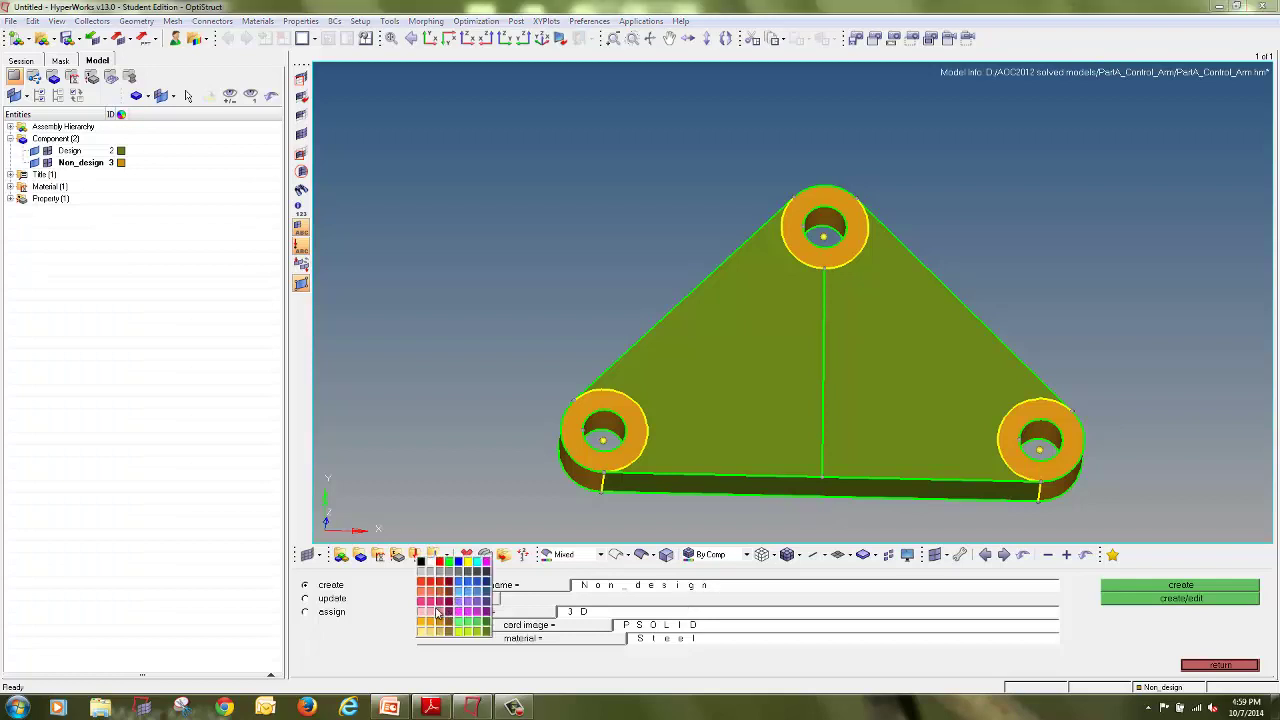
click(467, 608)
click(490, 614)
click(590, 615)
click(580, 625)
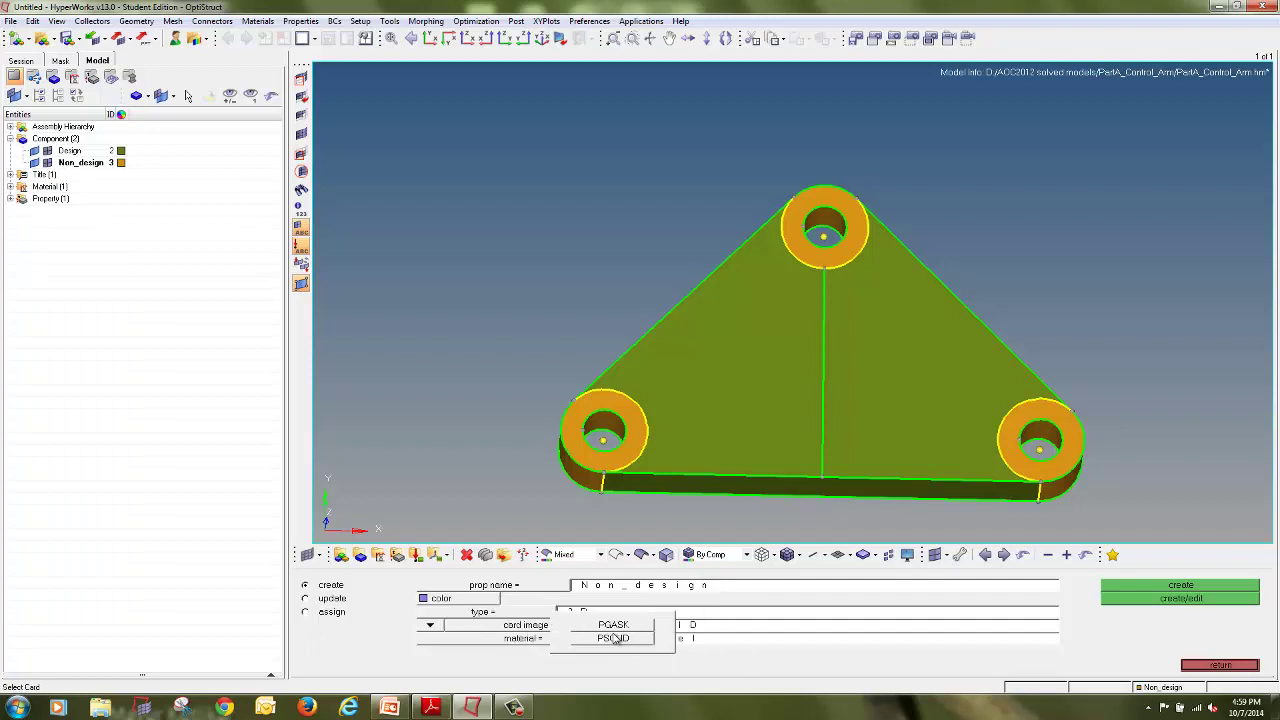
click(614, 638)
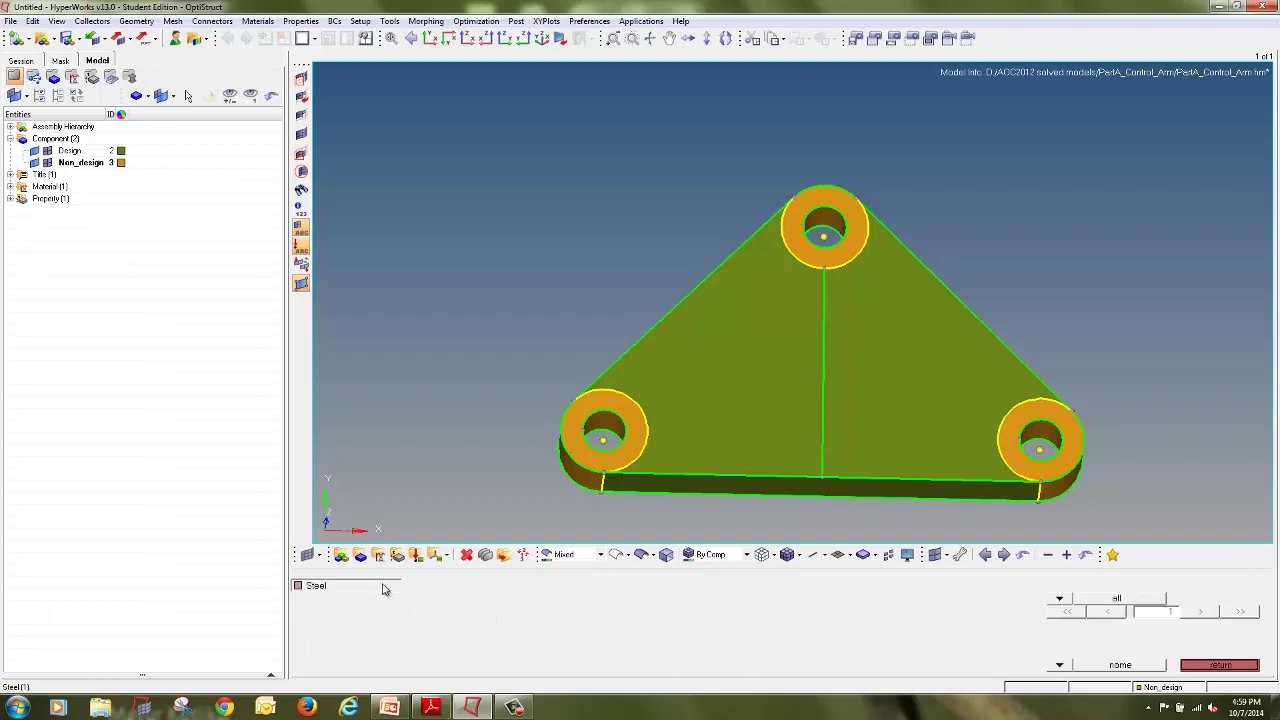
click(1190, 588)
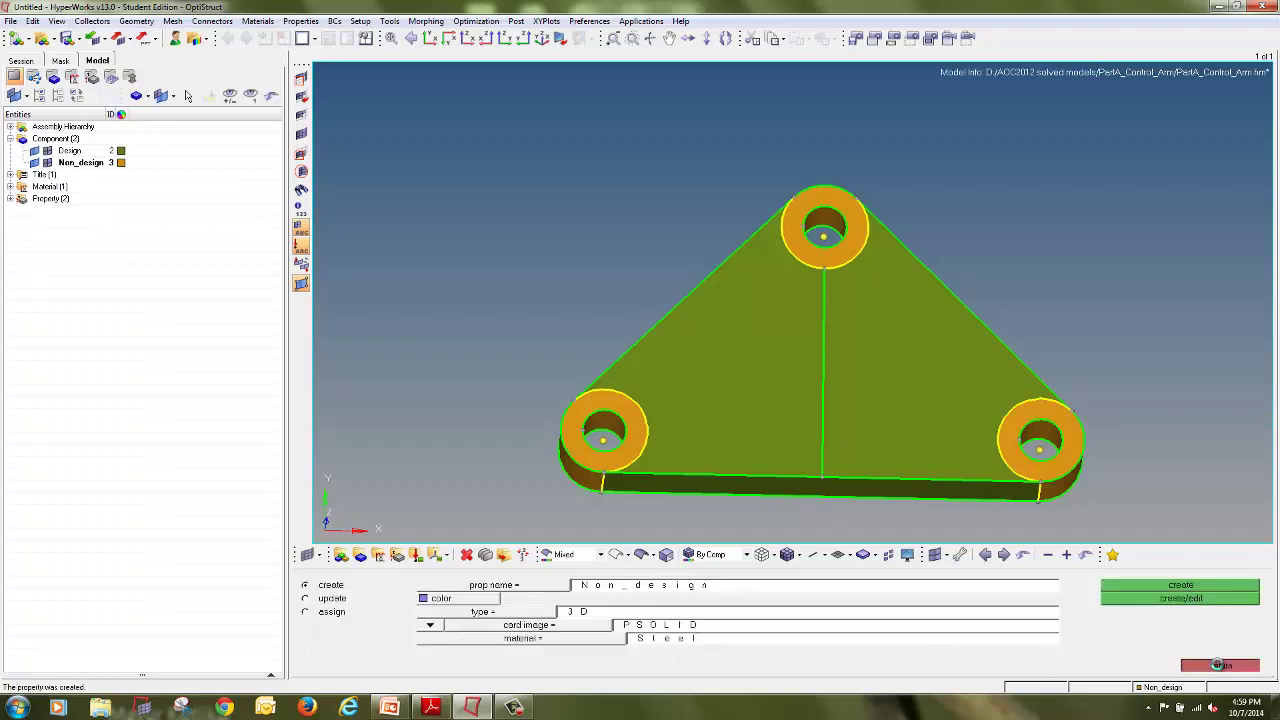
click(1218, 665)
click(10, 198)
click(10, 186)
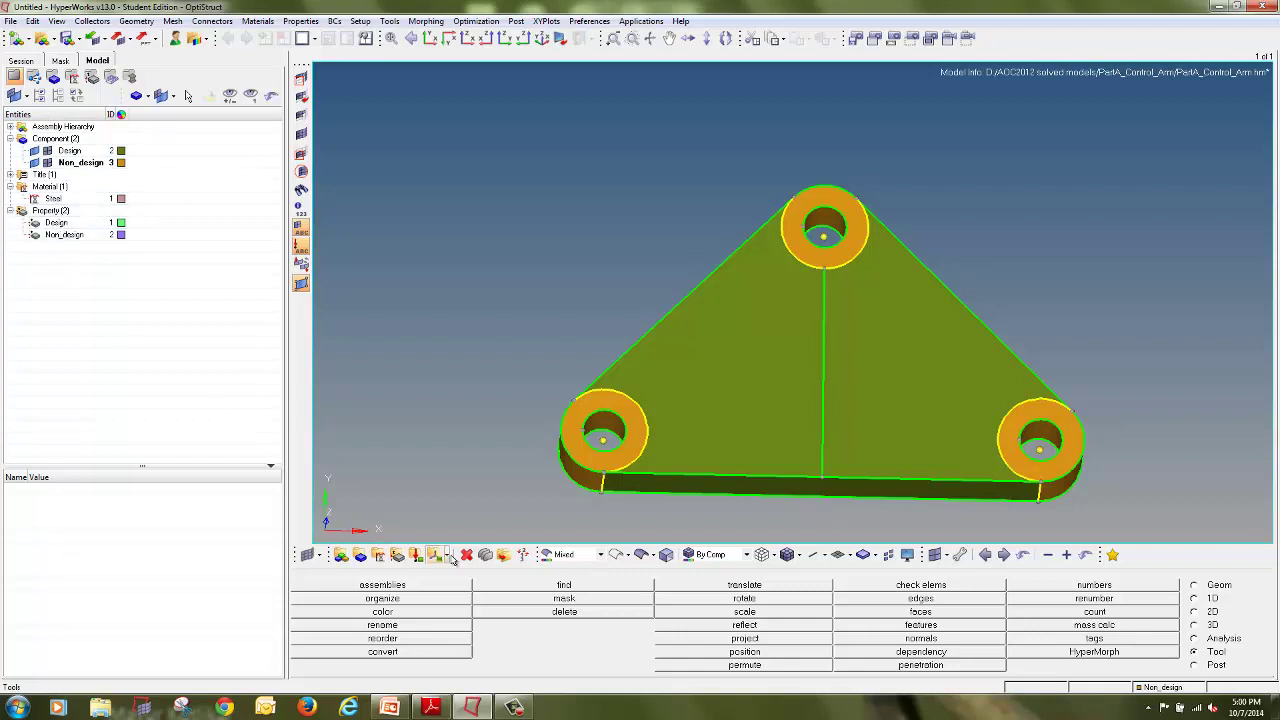
Update the Design component by assigning it the Design property
click(358, 555)
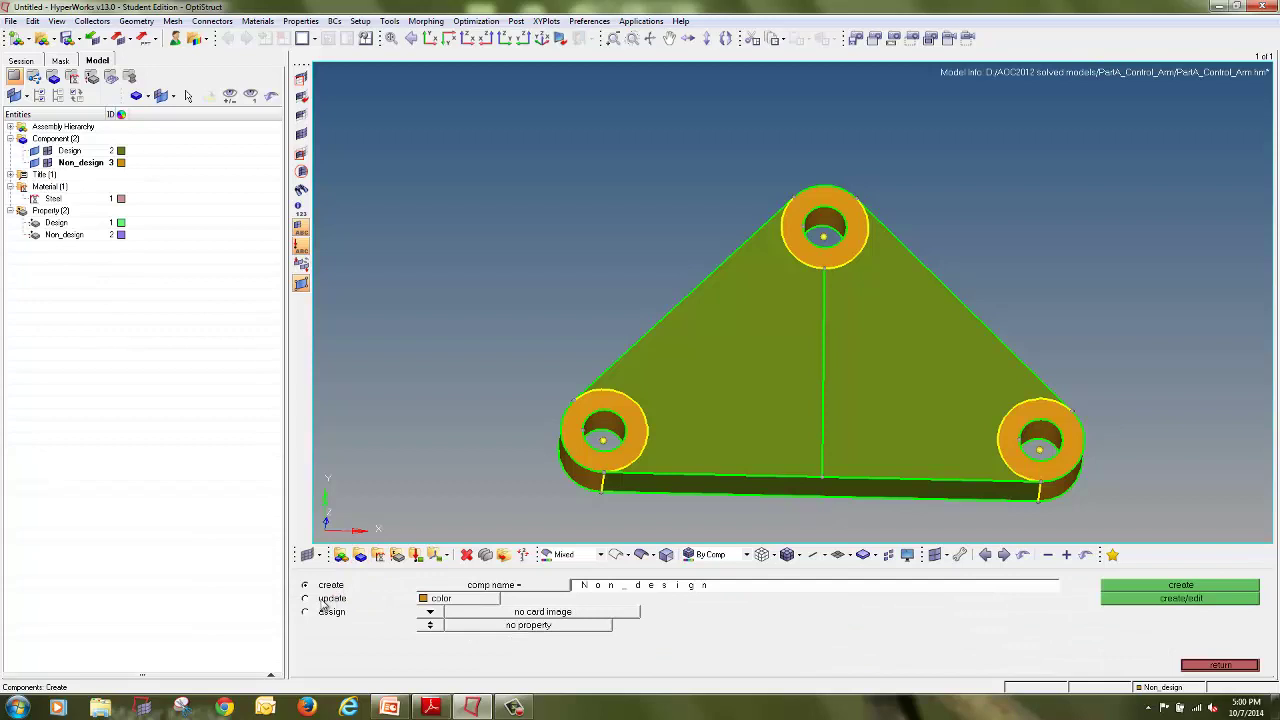
click(322, 599)
click(437, 593)
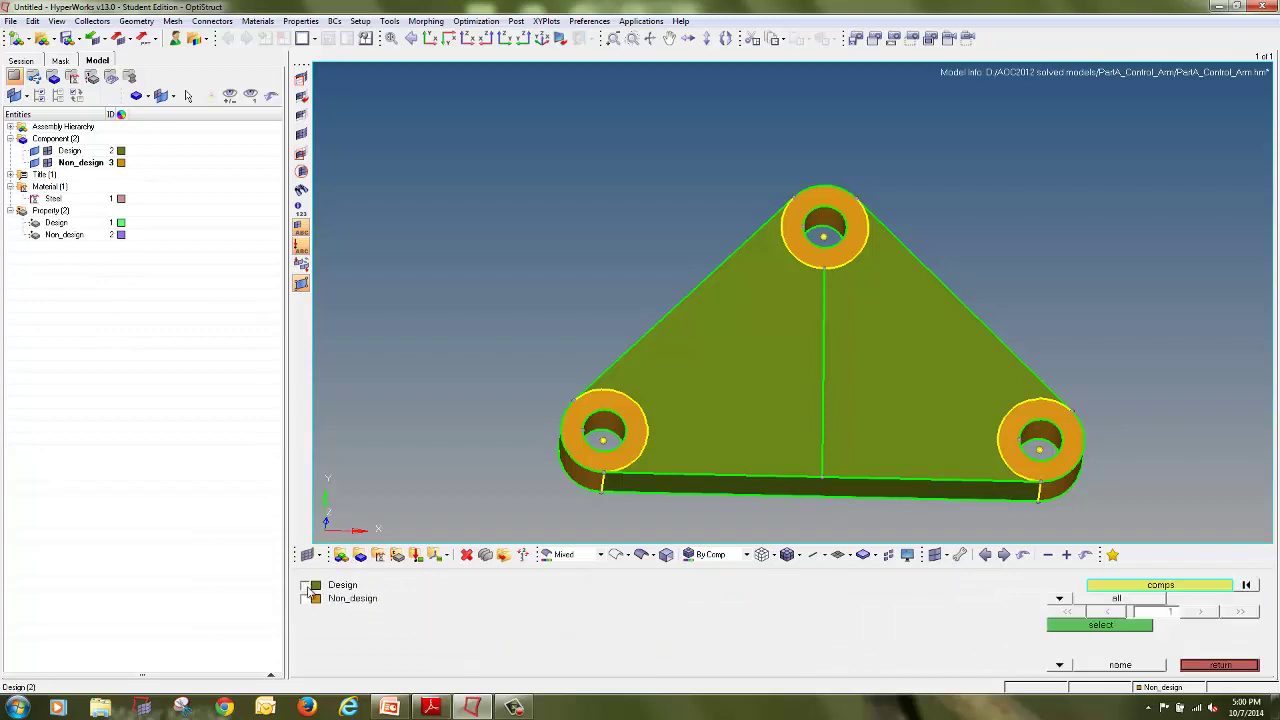
click(313, 597)
click(1074, 624)
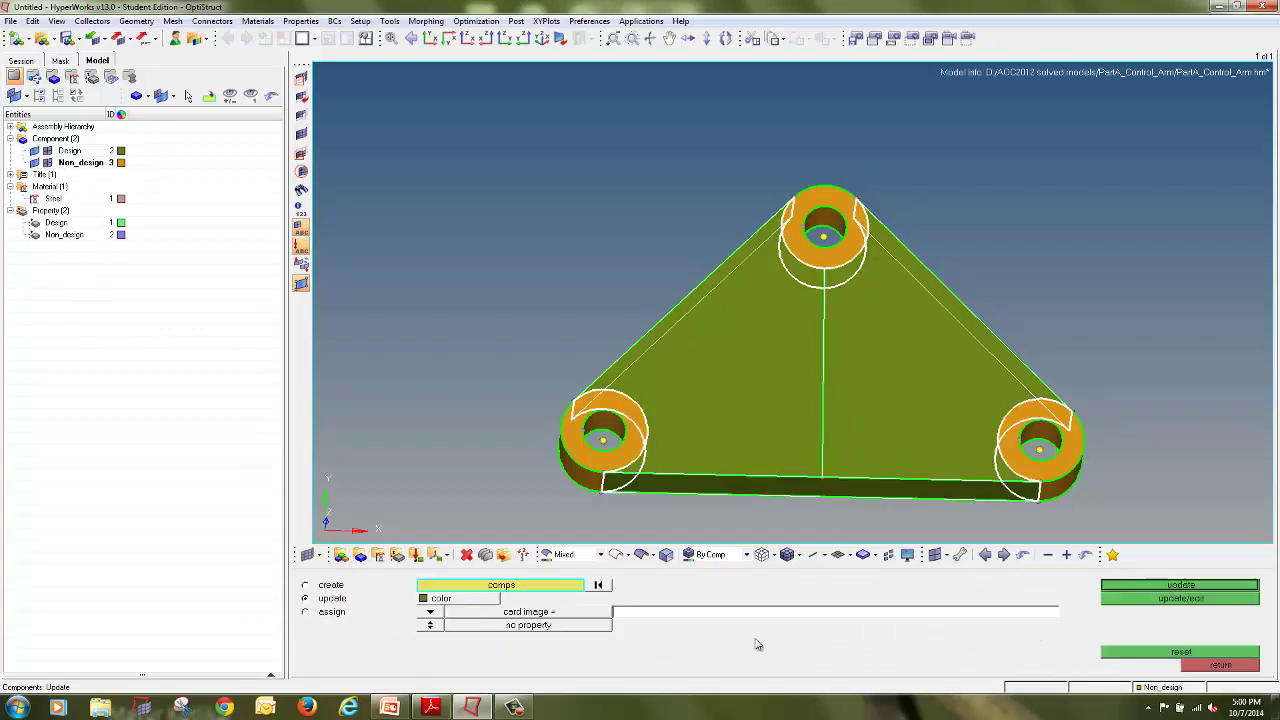
click(432, 625)
click(506, 634)
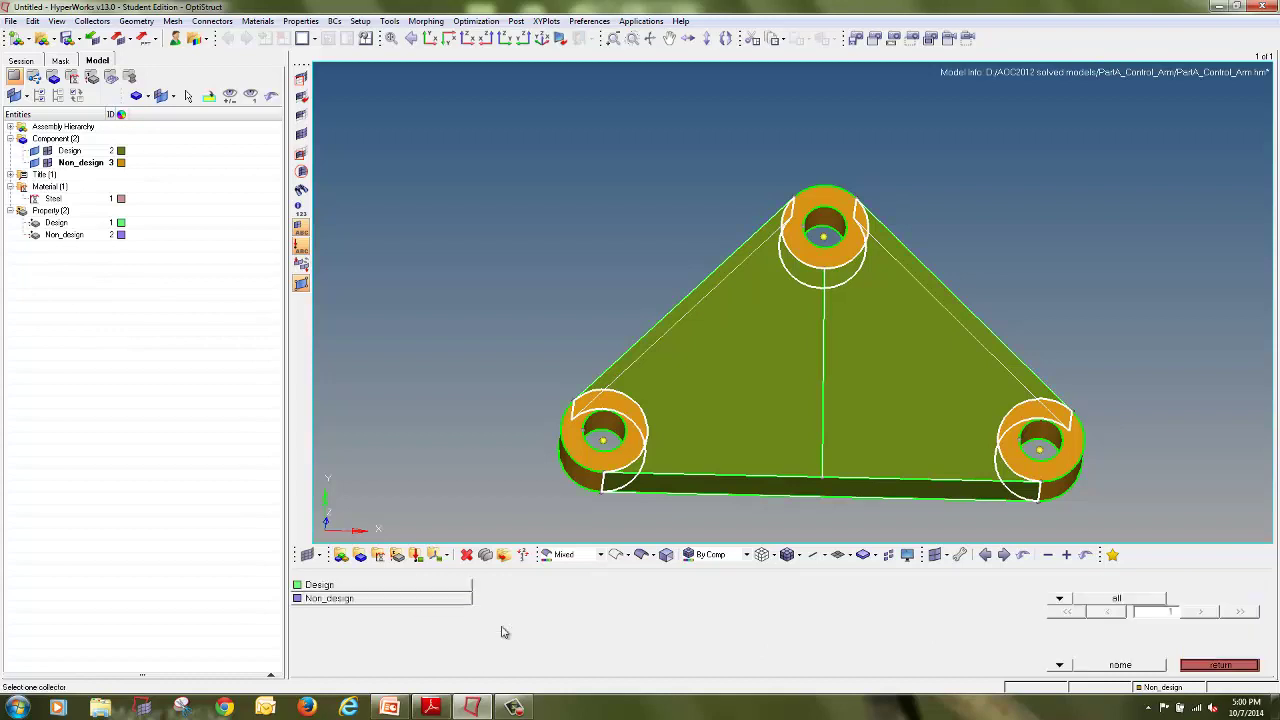
click(360, 586)
click(1130, 586)
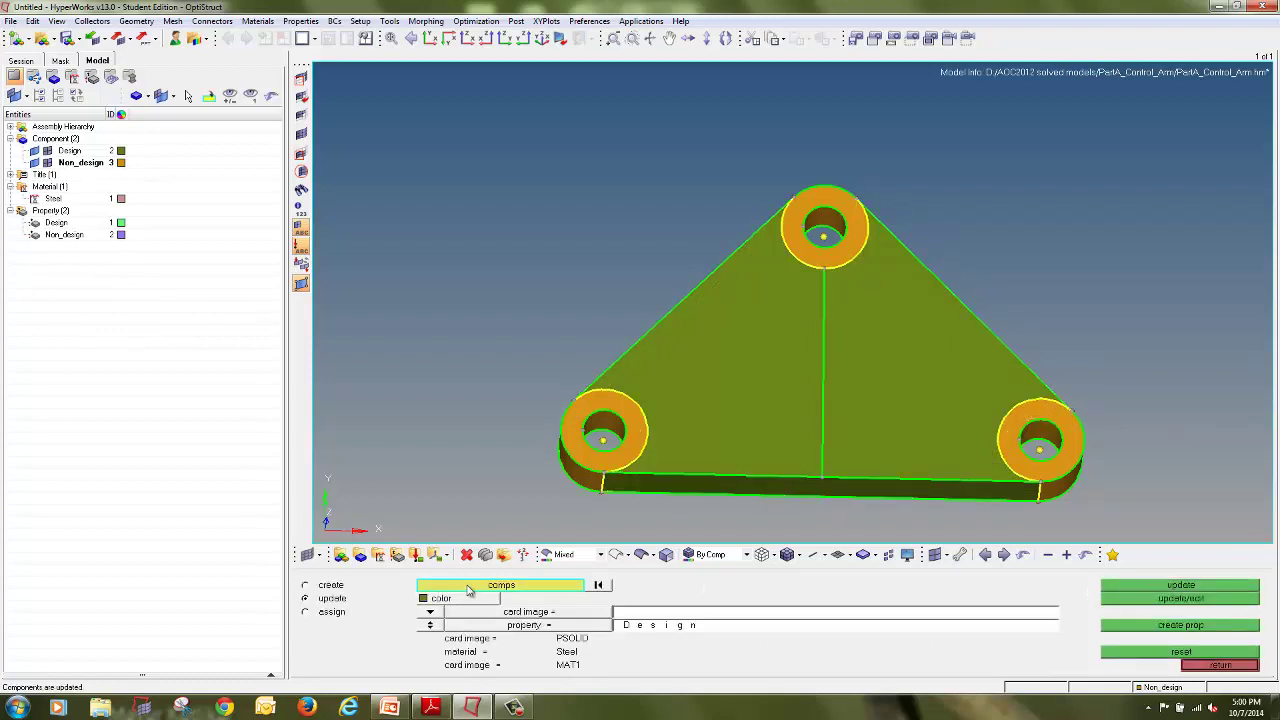
Assign the Non_design property to the Non_design component, and check the property and material assignments of both components
click(470, 586)
click(1099, 625)
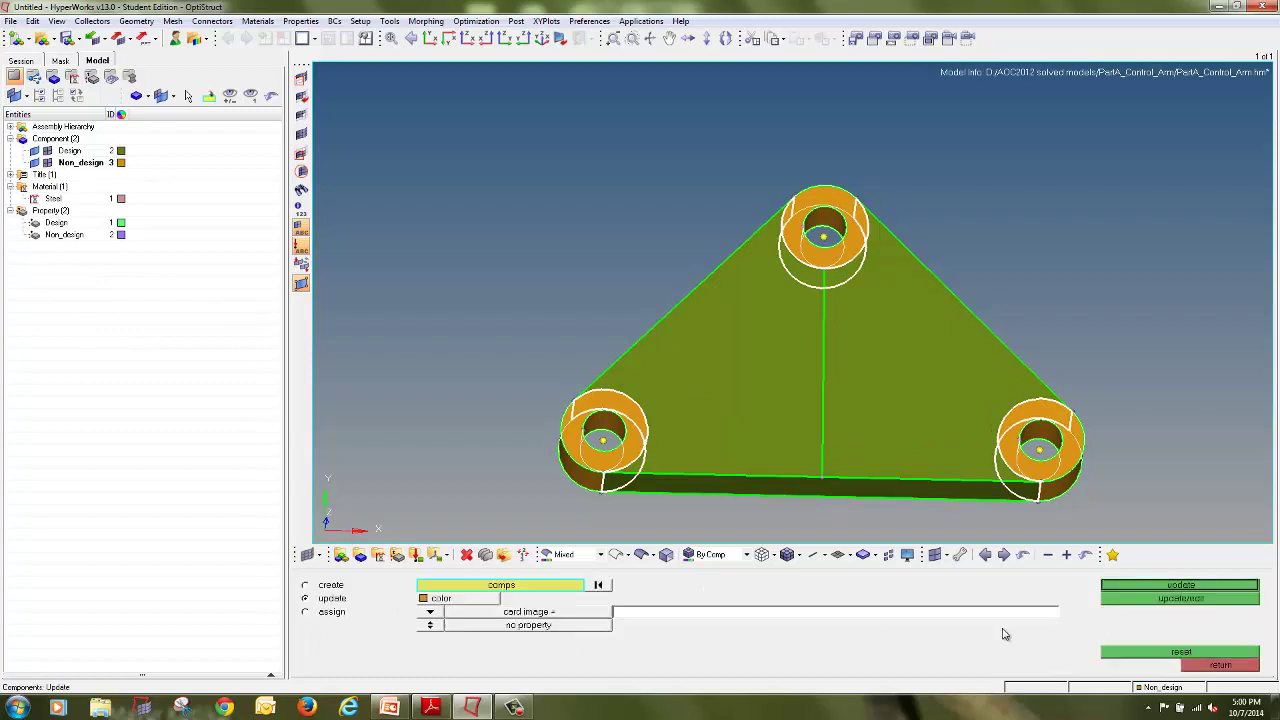
click(478, 628)
click(388, 598)
click(1133, 587)
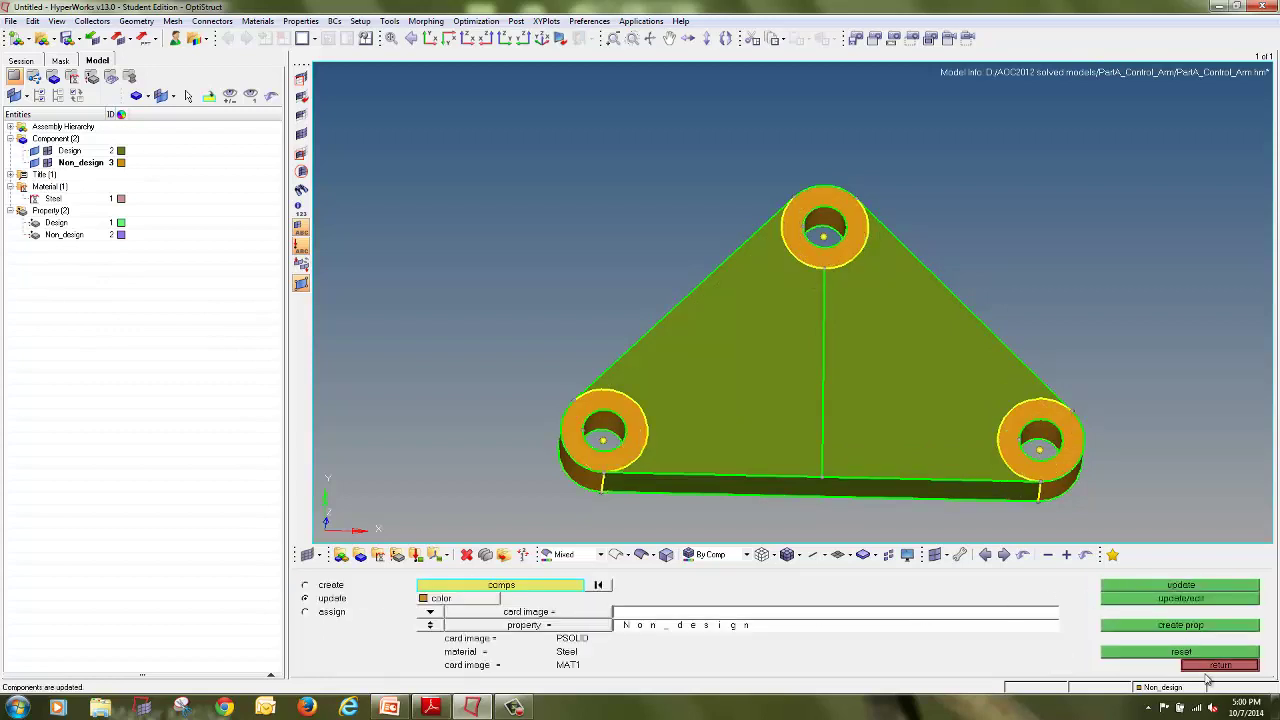
click(1205, 665)
click(68, 150)
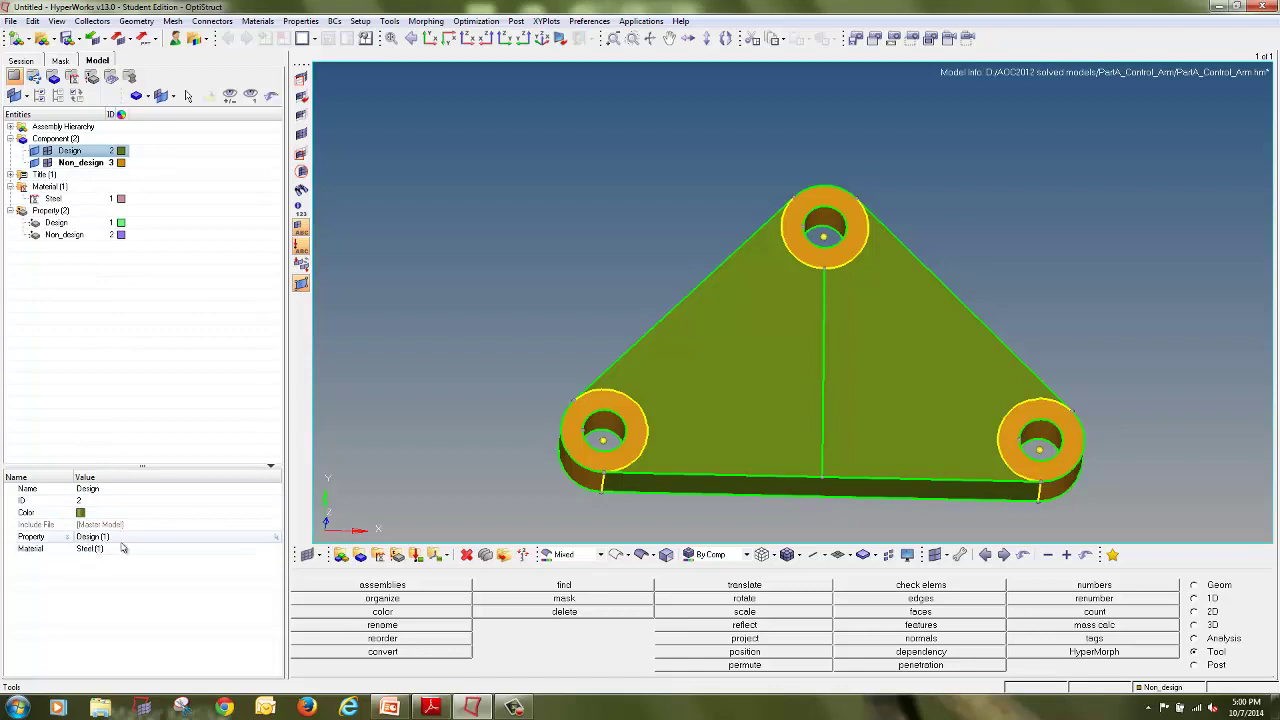
click(80, 162)
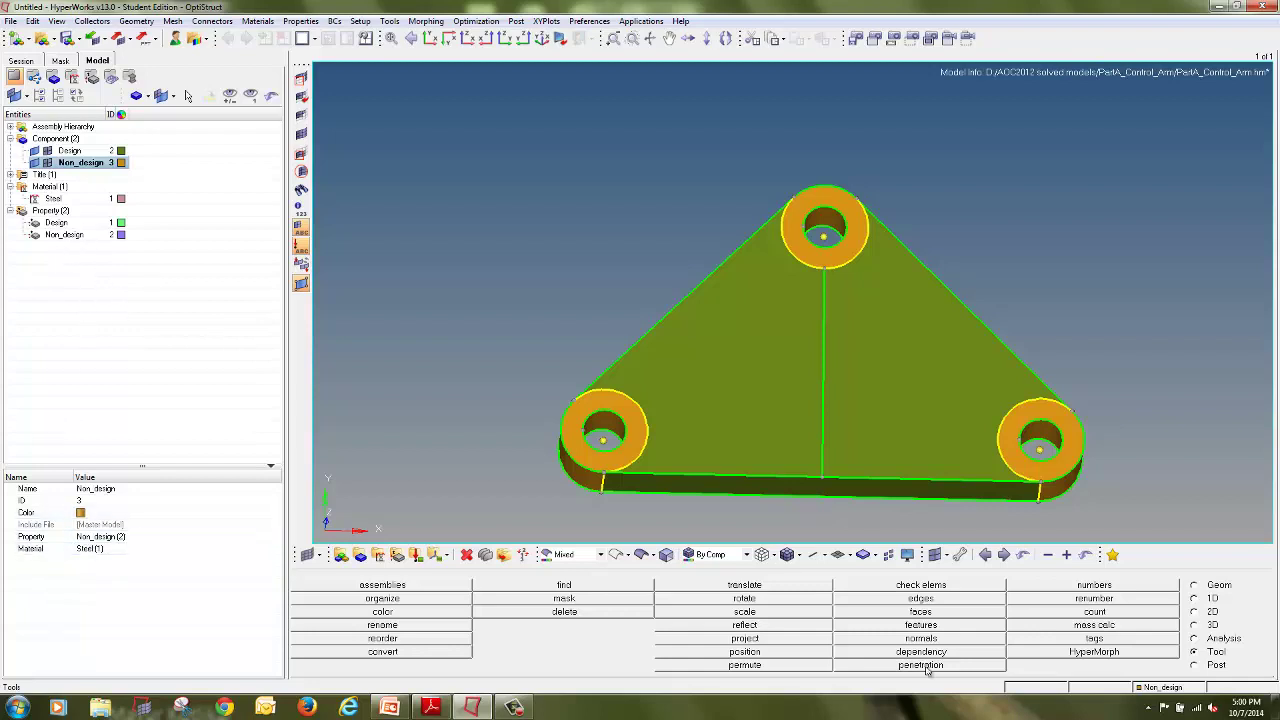
Mesh all four control arm solids with Solid Map in multi solids mode, using element size 3 and quads source shells
mouse_move(837, 386)
ctrl+mouse_down()
mouse_move(823, 346)
mouse_move(871, 353)
ctrl+mouse_up()
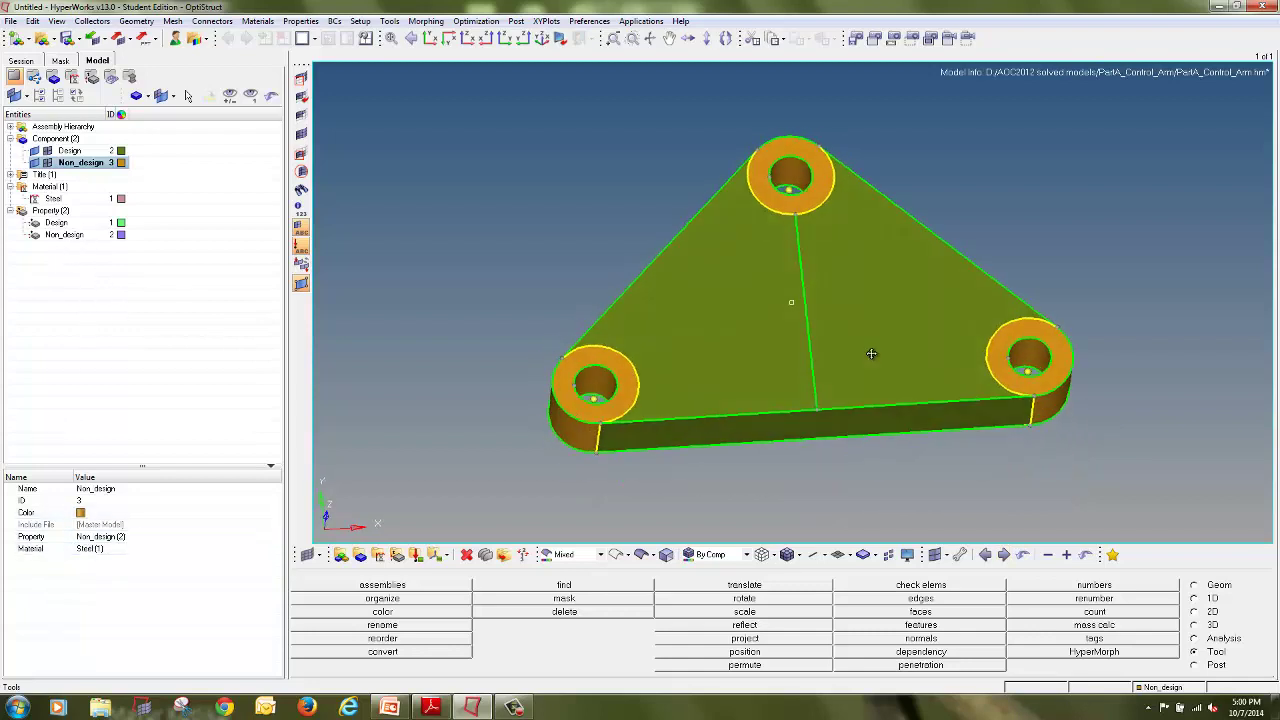
click(1196, 625)
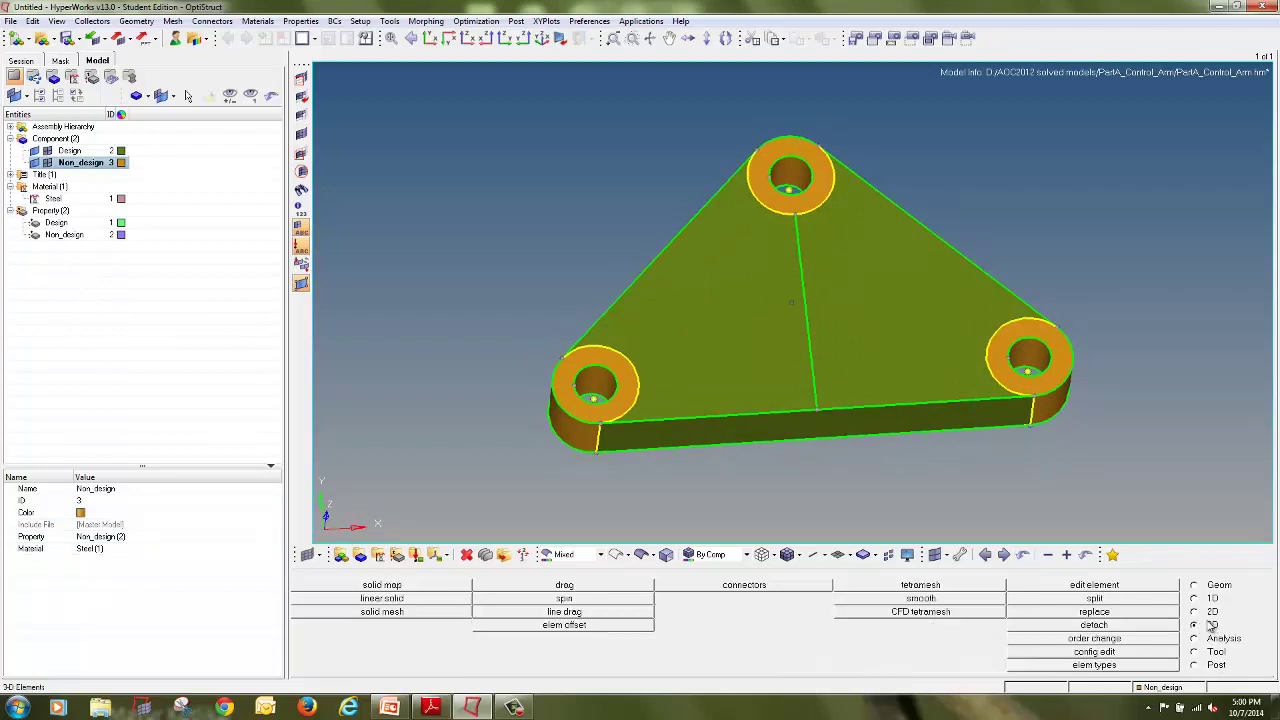
click(400, 588)
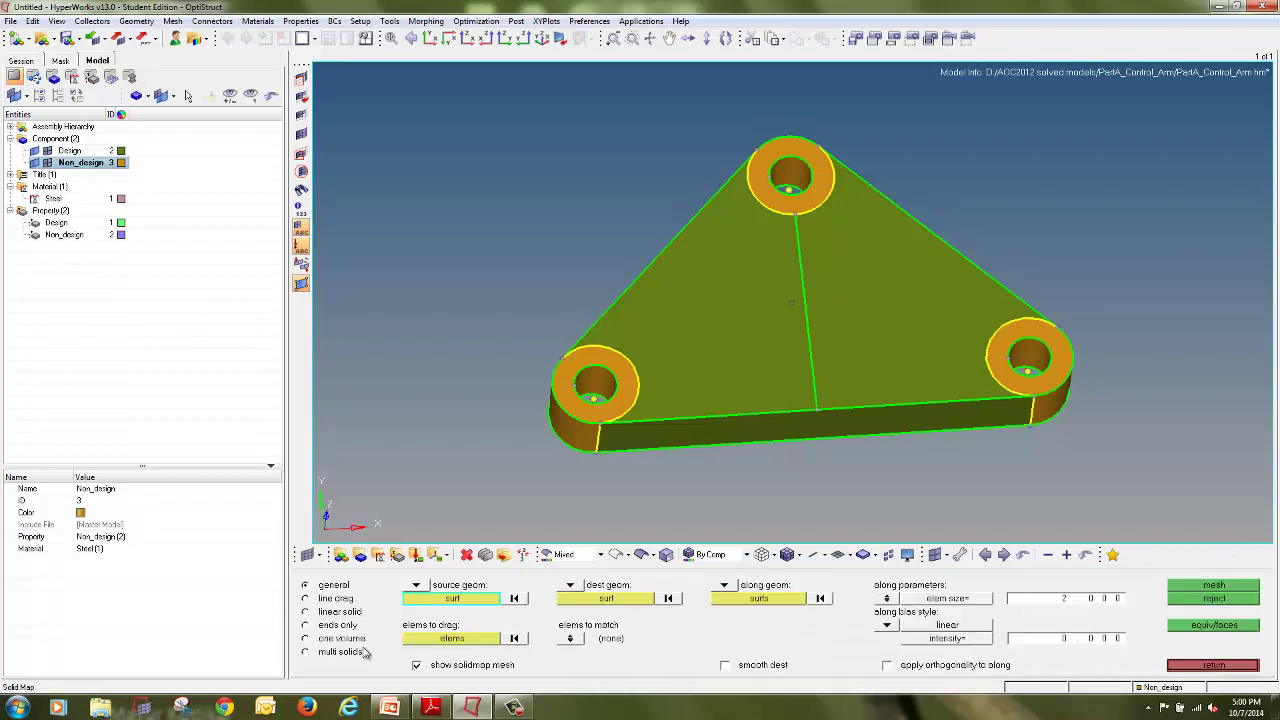
click(307, 652)
click(580, 386)
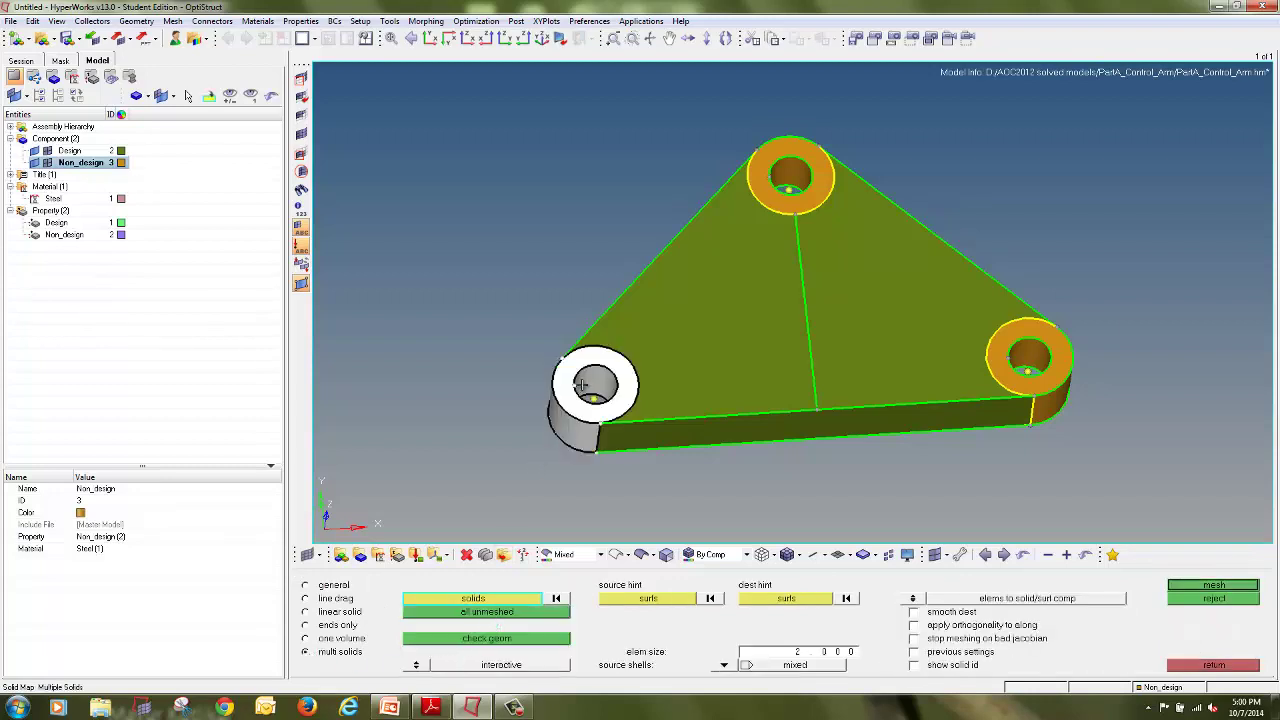
click(724, 321)
click(790, 149)
click(1070, 362)
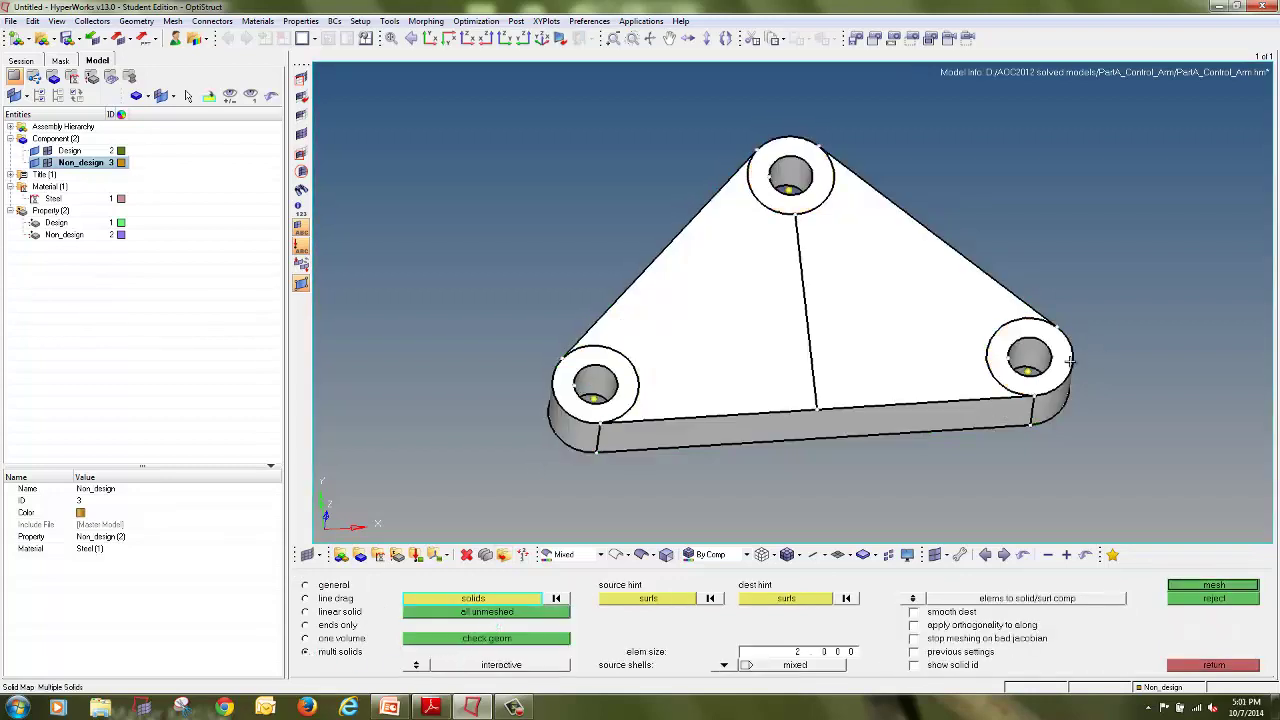
click(805, 655)
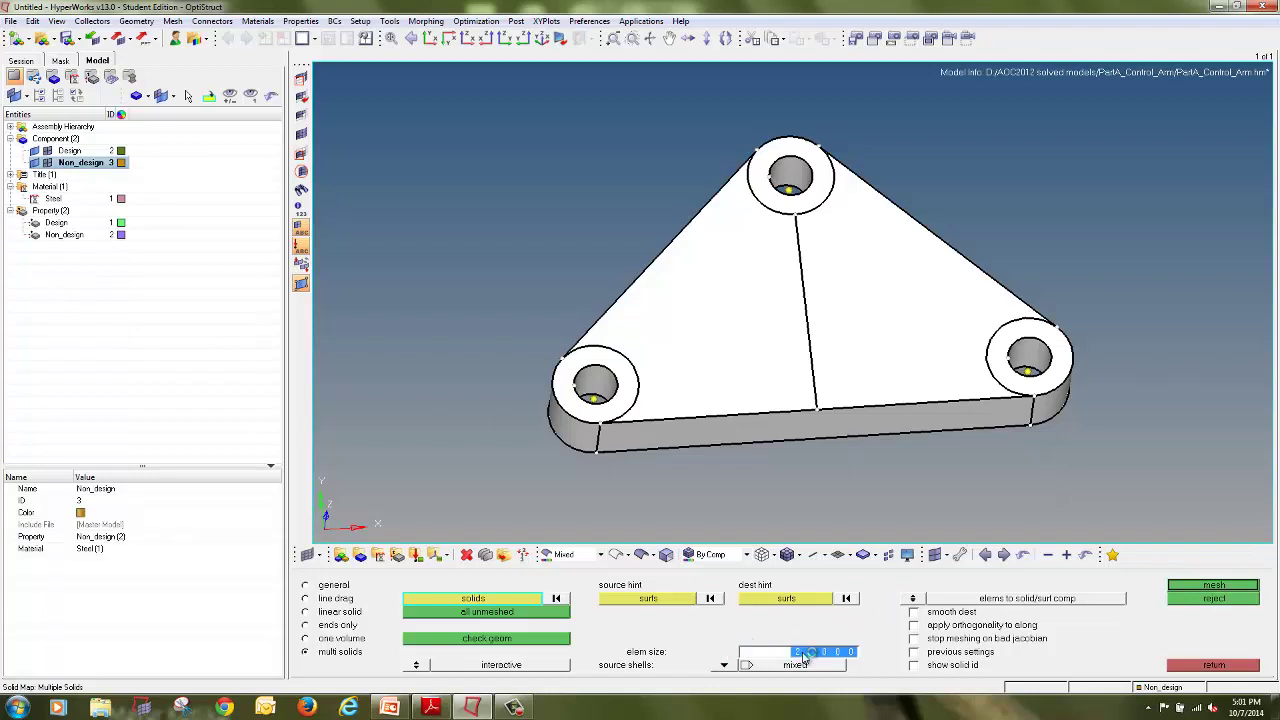
click(722, 668)
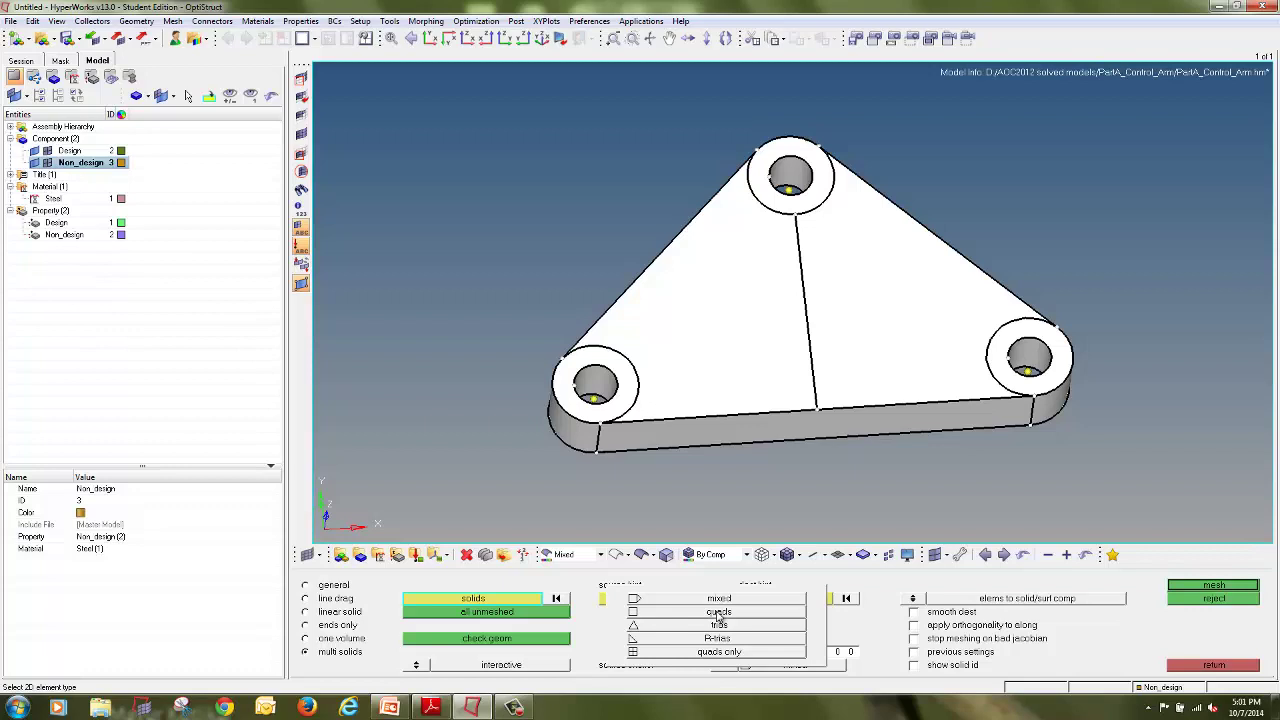
click(718, 613)
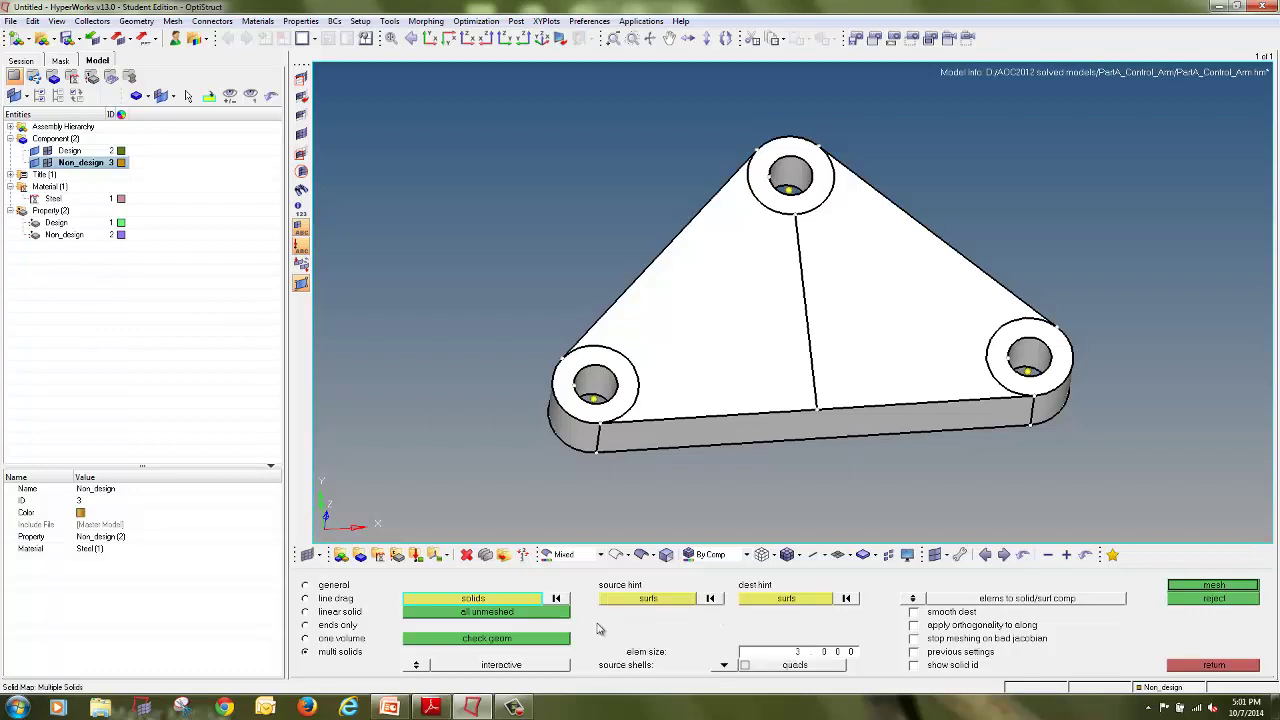
click(1186, 586)
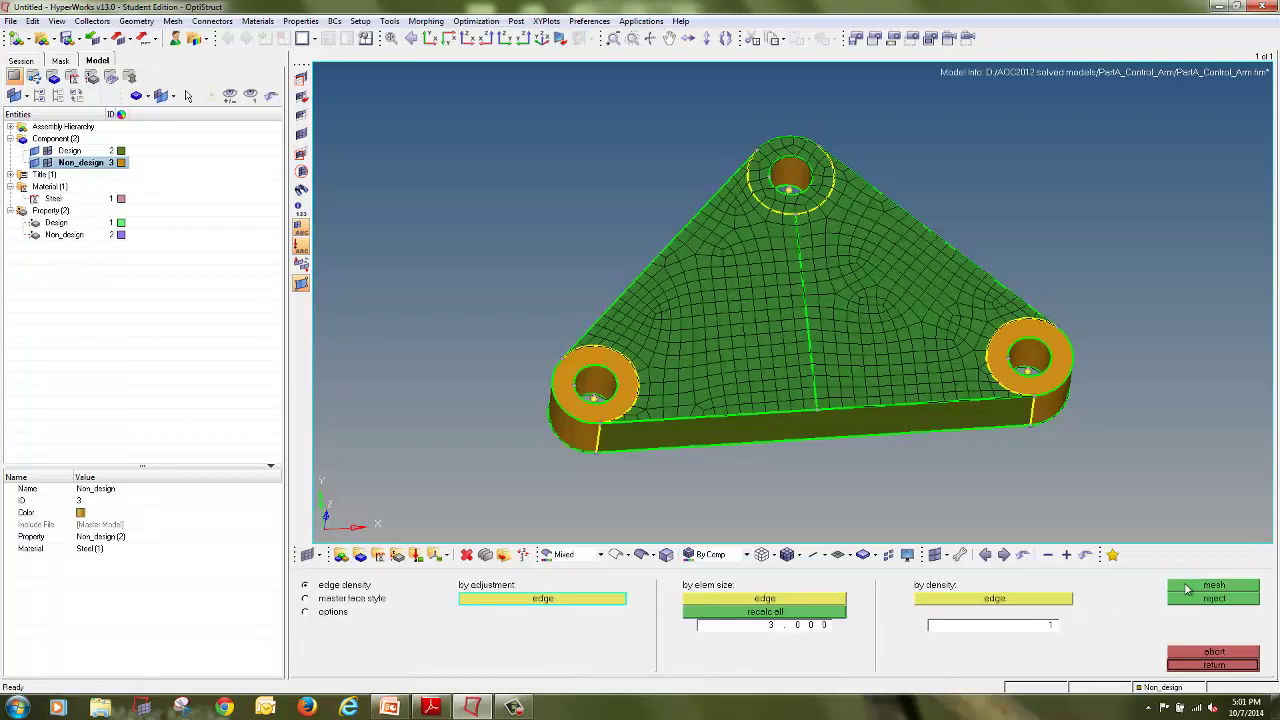
mouse_move(890, 360)
ctrl+mouse_down()
mouse_move(900, 423)
mouse_move(880, 345)
mouse_move(923, 318)
mouse_move(942, 392)
ctrl+mouse_up()
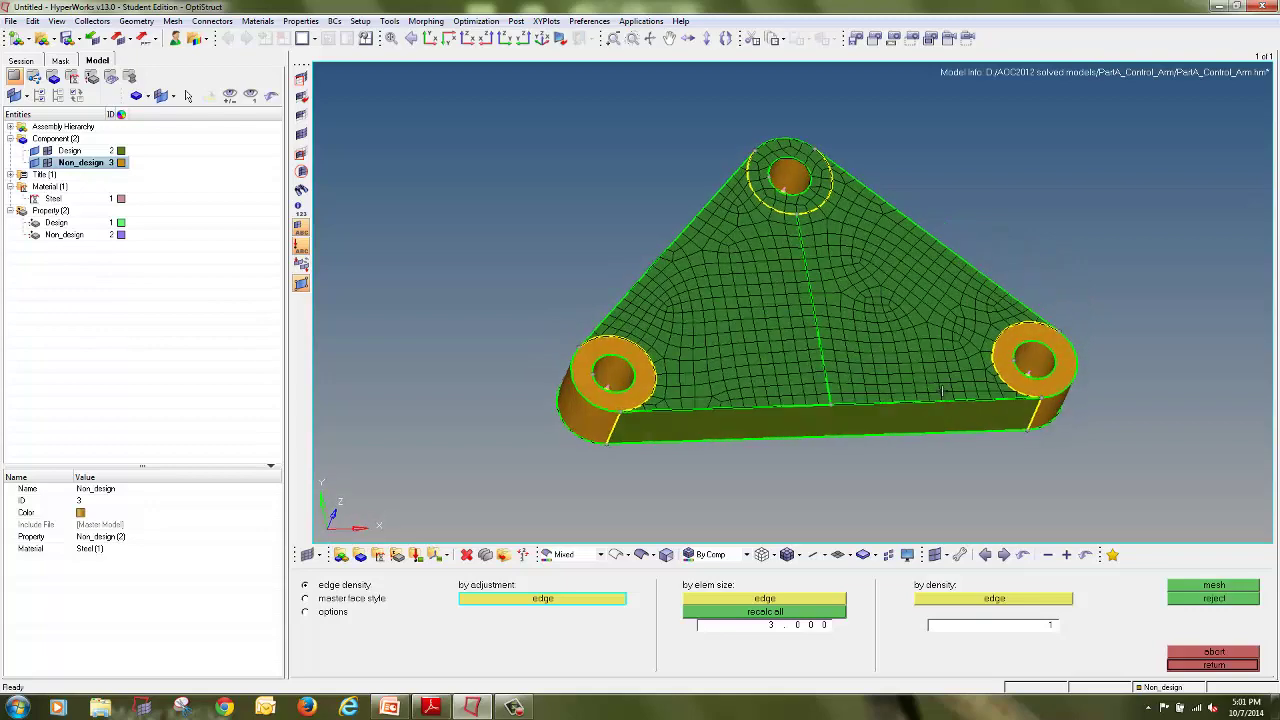
click(1201, 587)
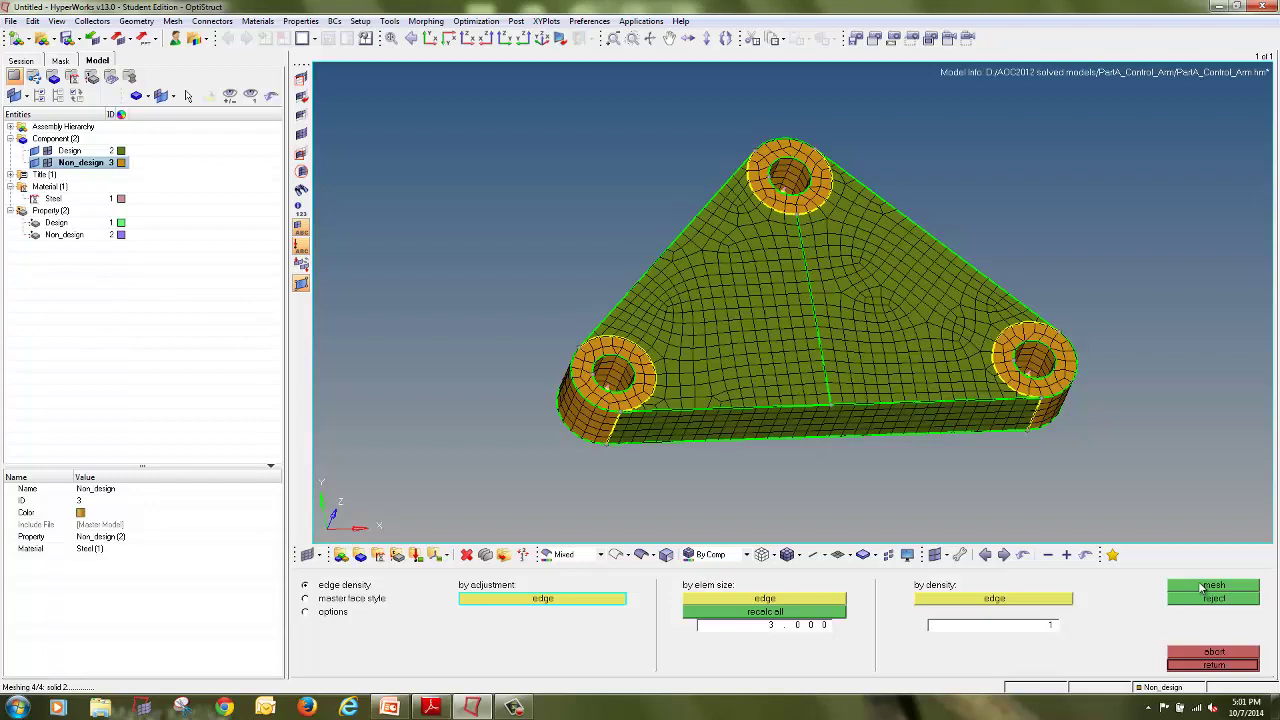
Finish the solid meshing and hide the geometry of the Design and Non_design components so only the elements remain displayed
click(1190, 666)
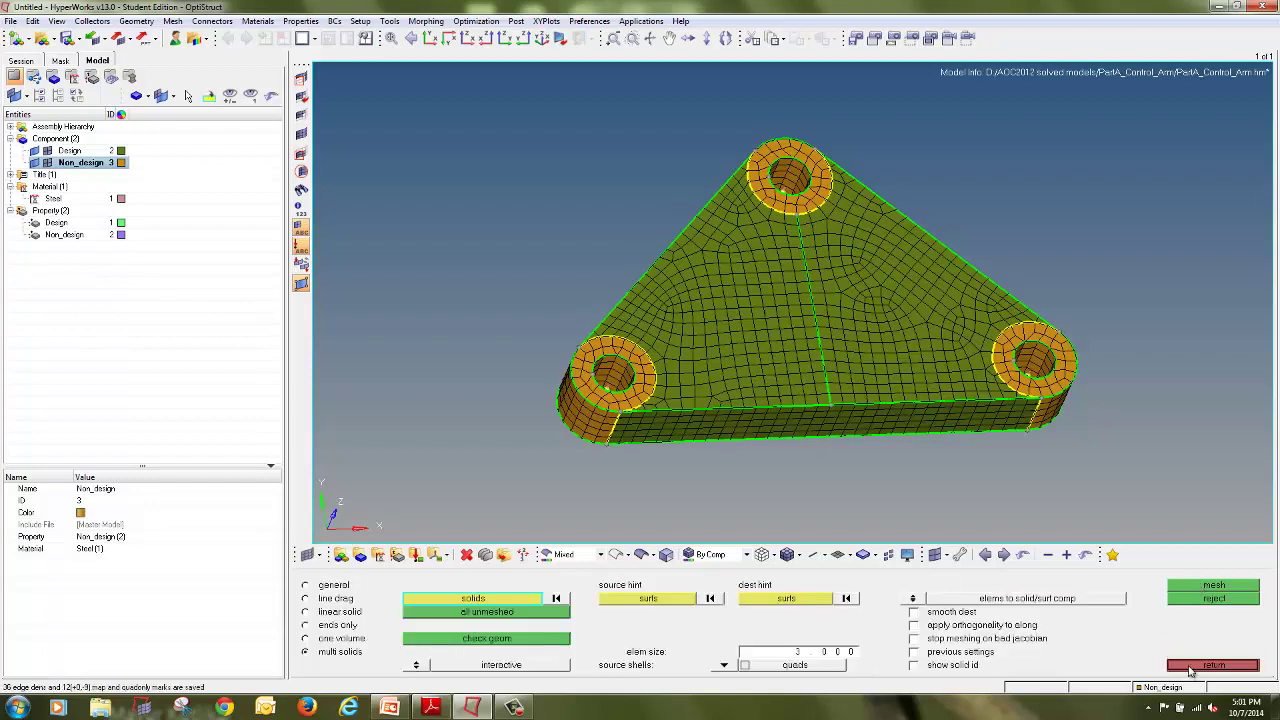
click(1211, 665)
click(35, 163)
click(35, 163)
ctrl+drag(1075, 440, 1020, 345)
Mask a block of elements around the control arm's left bushing and examine the solid mesh inside the cut-away
click(299, 80)
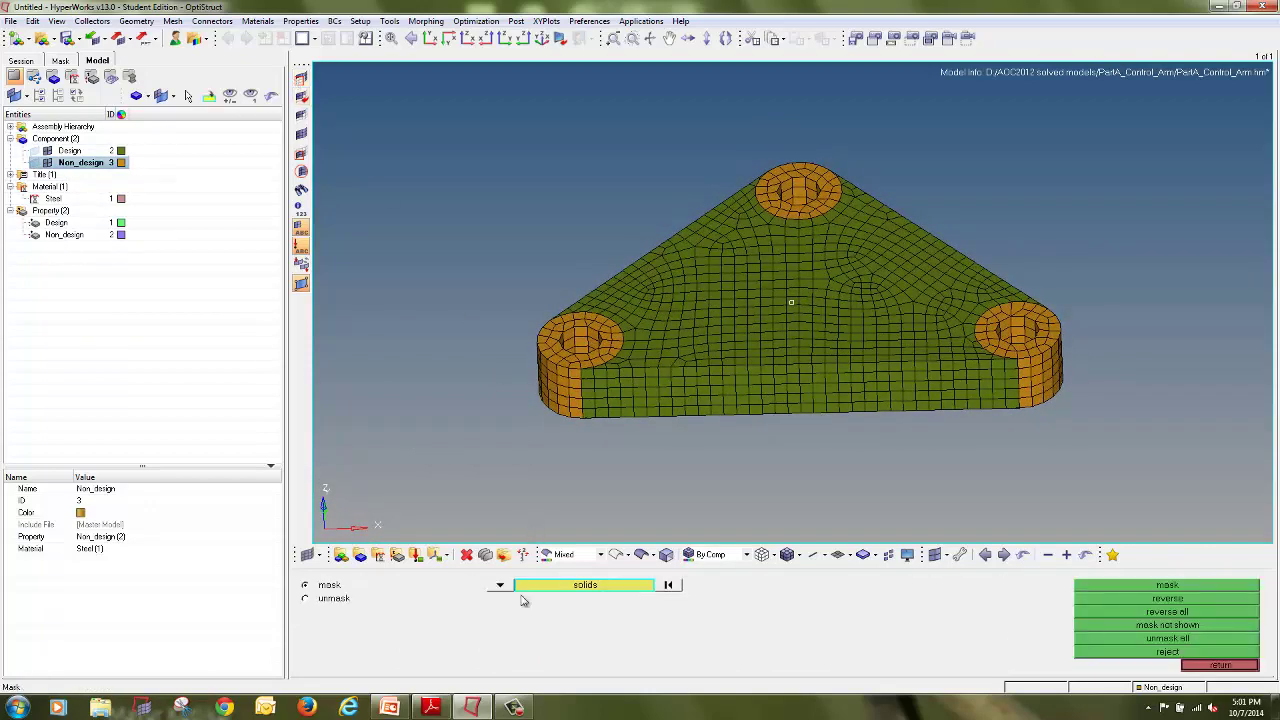
click(500, 586)
click(450, 602)
shift+drag(524, 354, 677, 461)
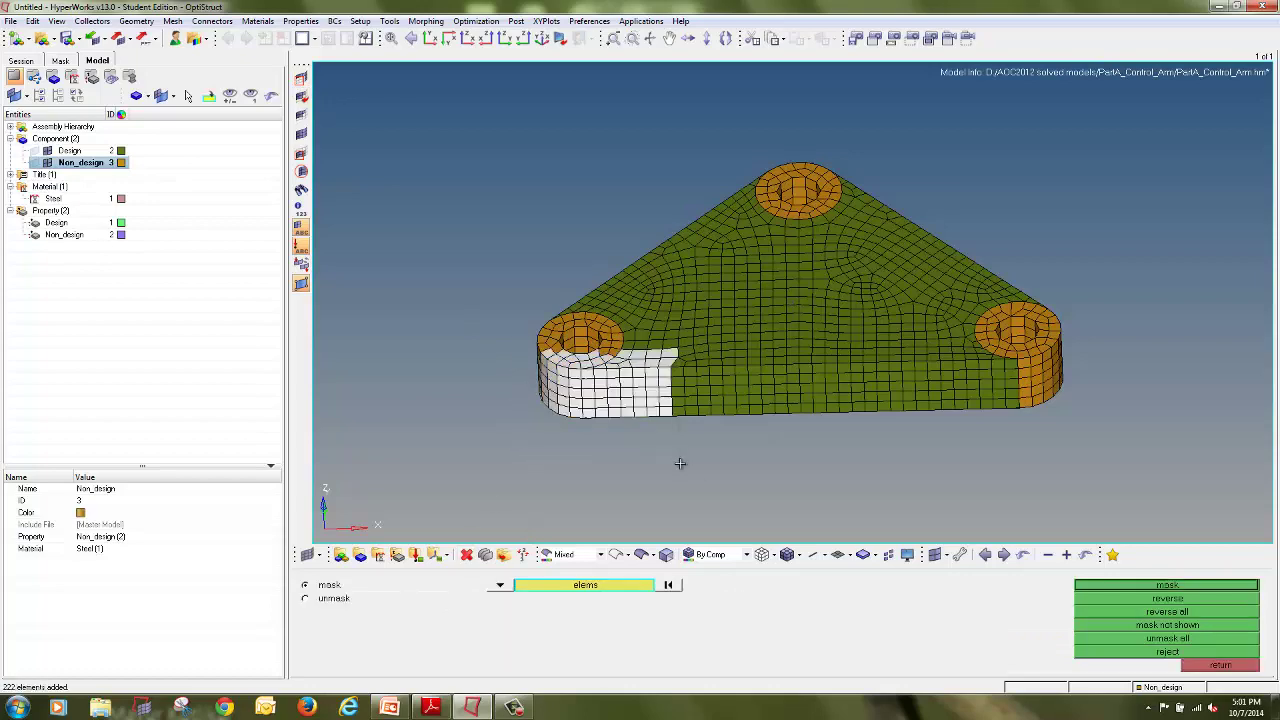
click(1146, 589)
ctrl+drag(655, 386, 757, 120)
ctrl+right_drag(757, 120, 741, 263)
ctrl+scroll(741, 263, up, 3)
ctrl+drag(818, 425, 651, 268)
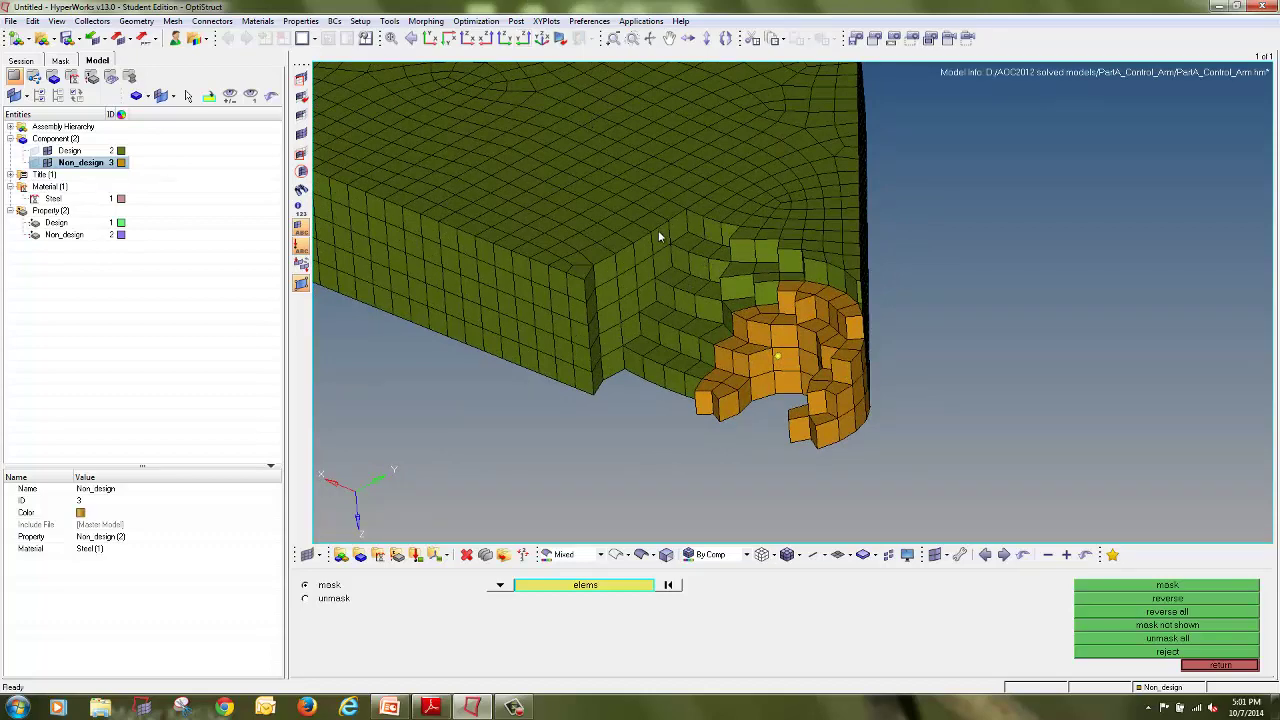
scroll(745, 343, down, 3)
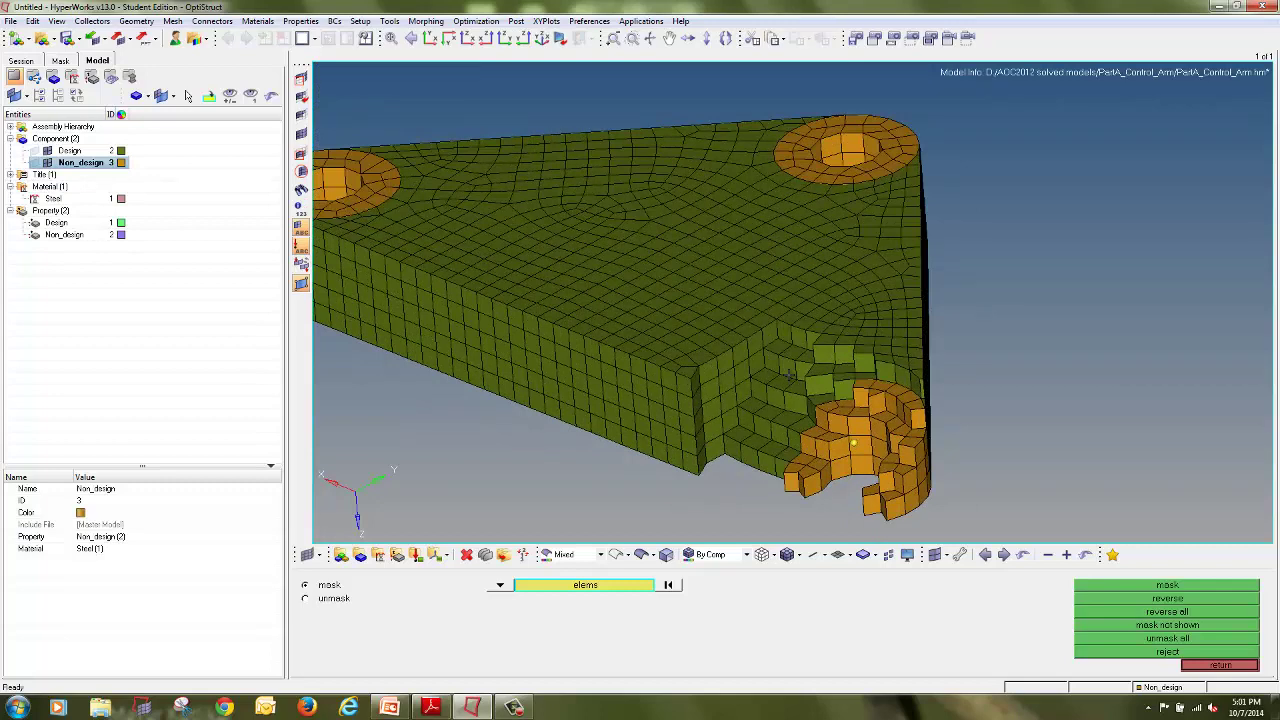
Unmask all elements and view the complete control arm mesh from an angle above
click(302, 135)
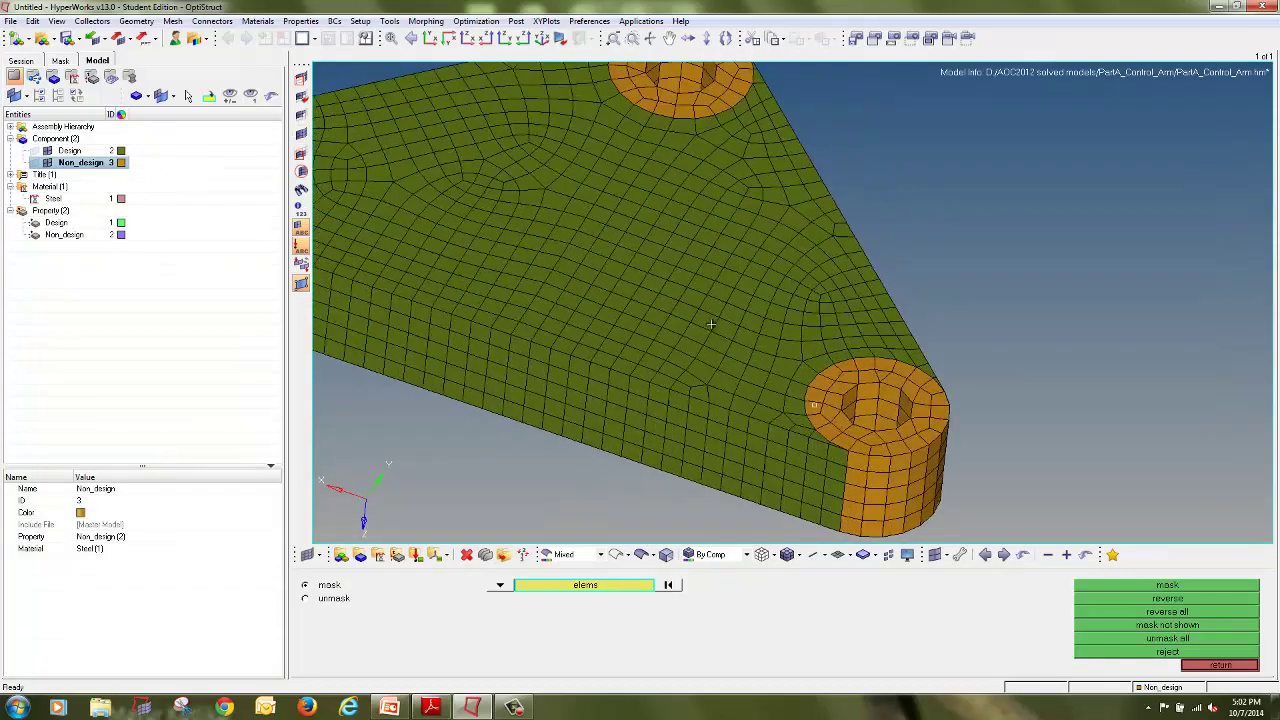
ctrl+drag(1037, 233, 823, 319)
ctrl+scroll(824, 320, up, 2)
ctrl+right_drag(824, 320, 738, 300)
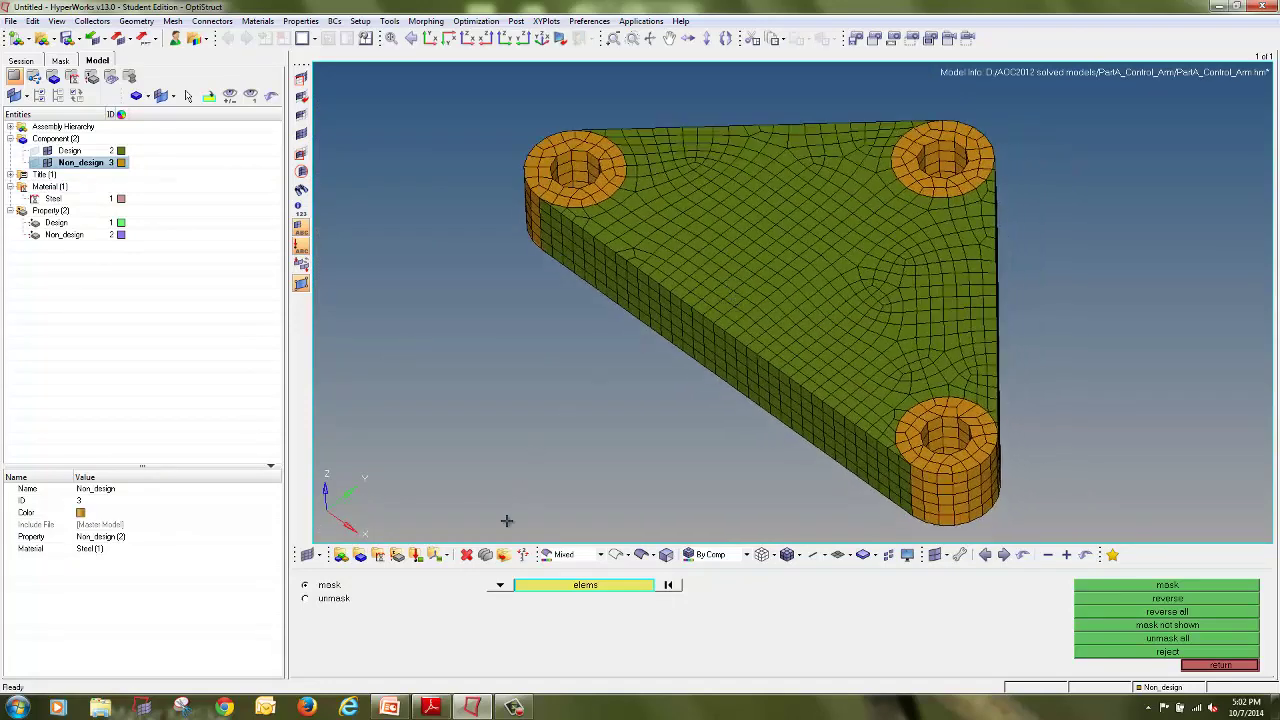
Create a red load collector named Force_x with no card image
click(416, 555)
click(652, 585)
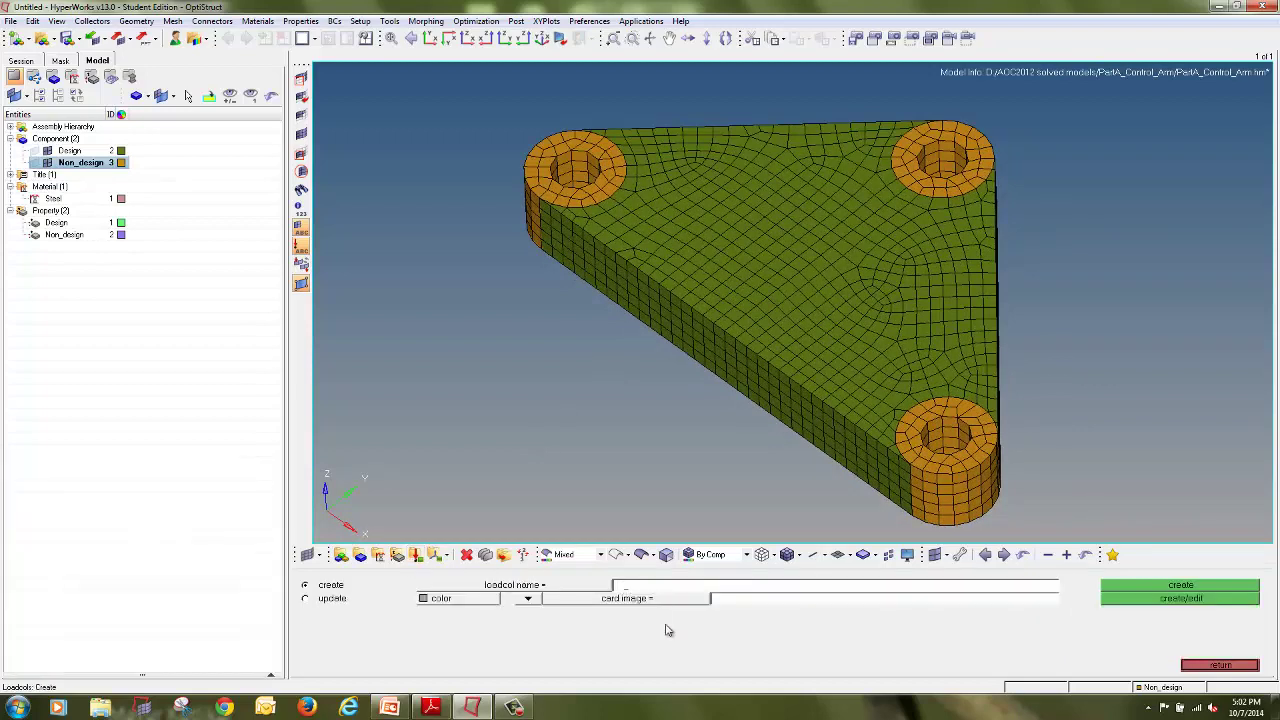
text(Force_x)
double_click(717, 589)
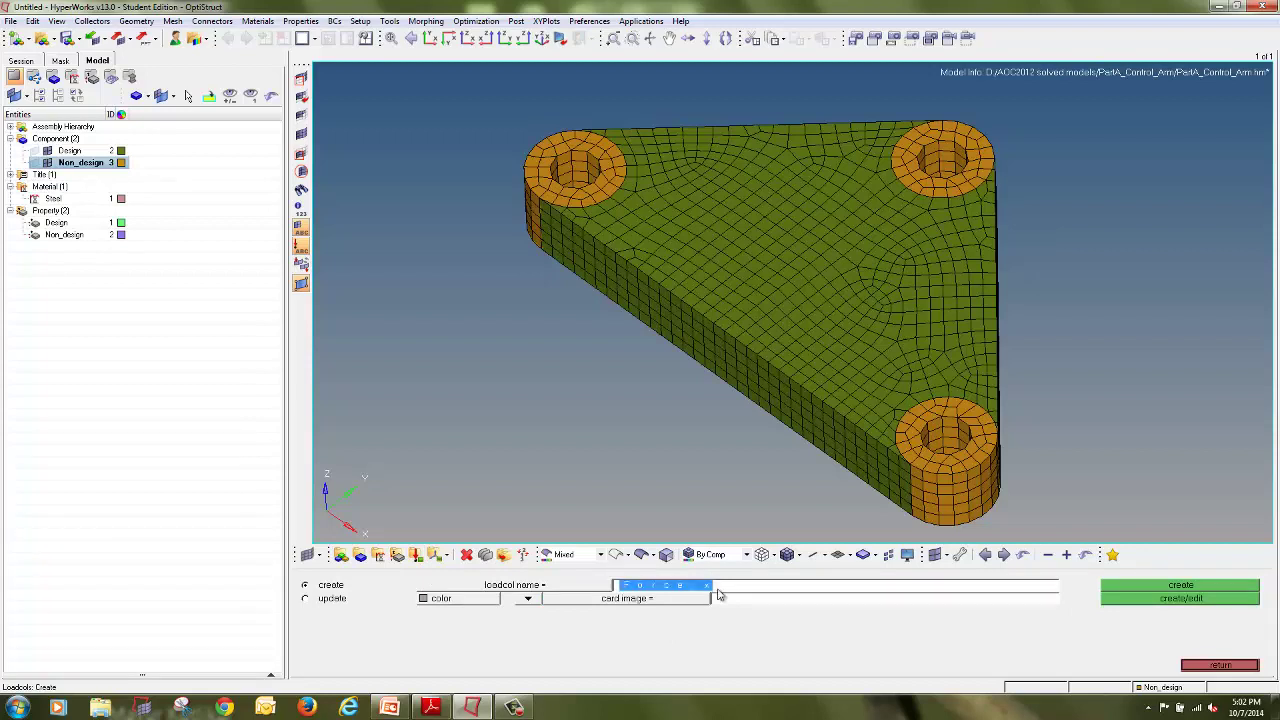
click(435, 603)
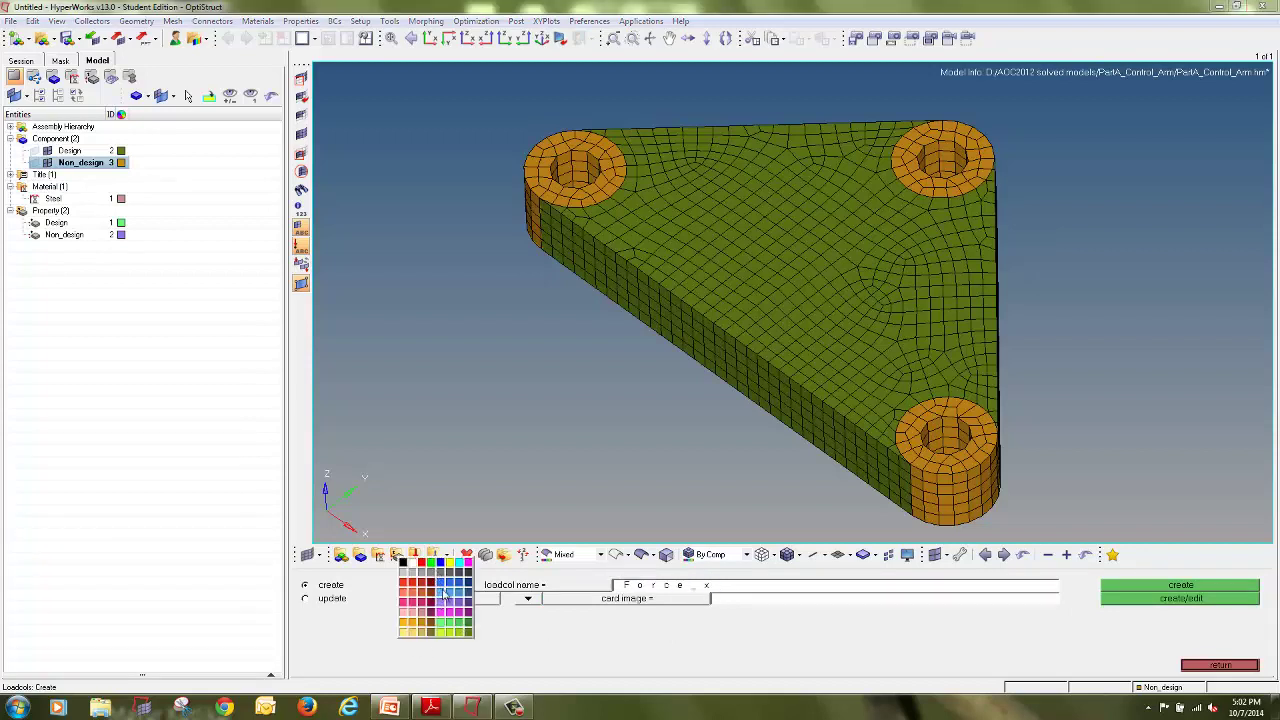
click(421, 564)
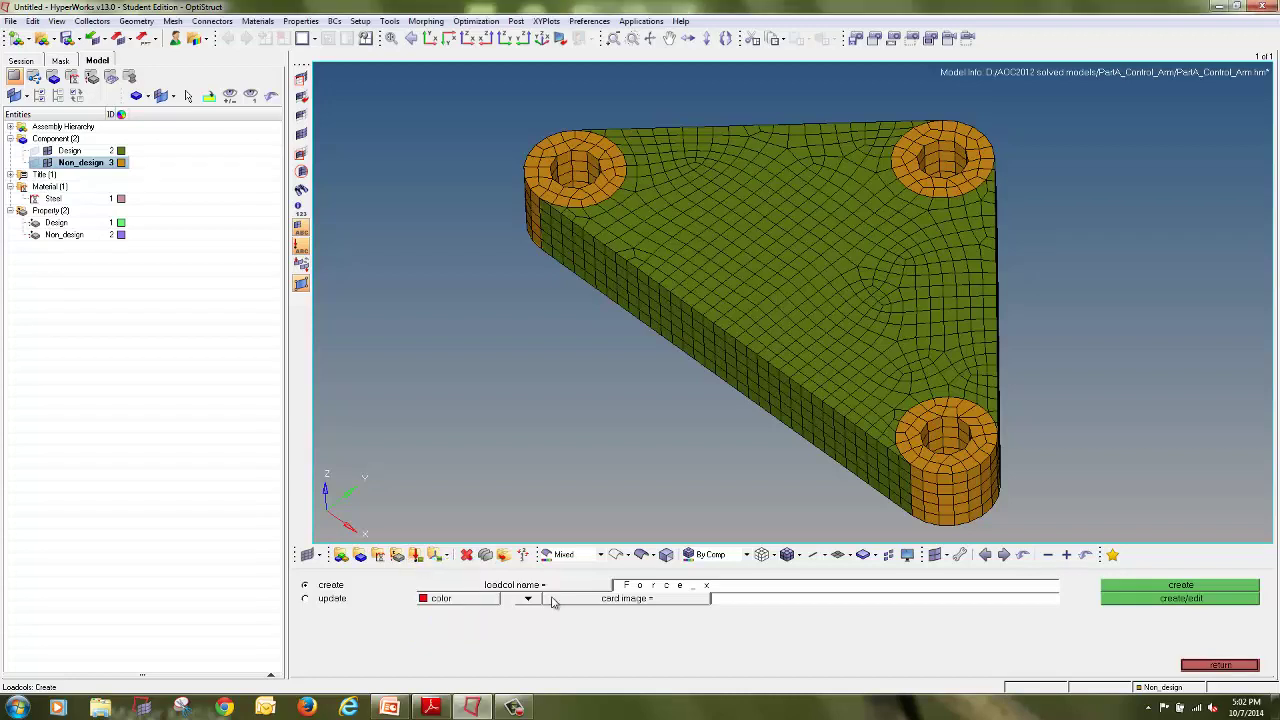
click(1126, 586)
Start defining another load collector named Force_y
text(Force_y)
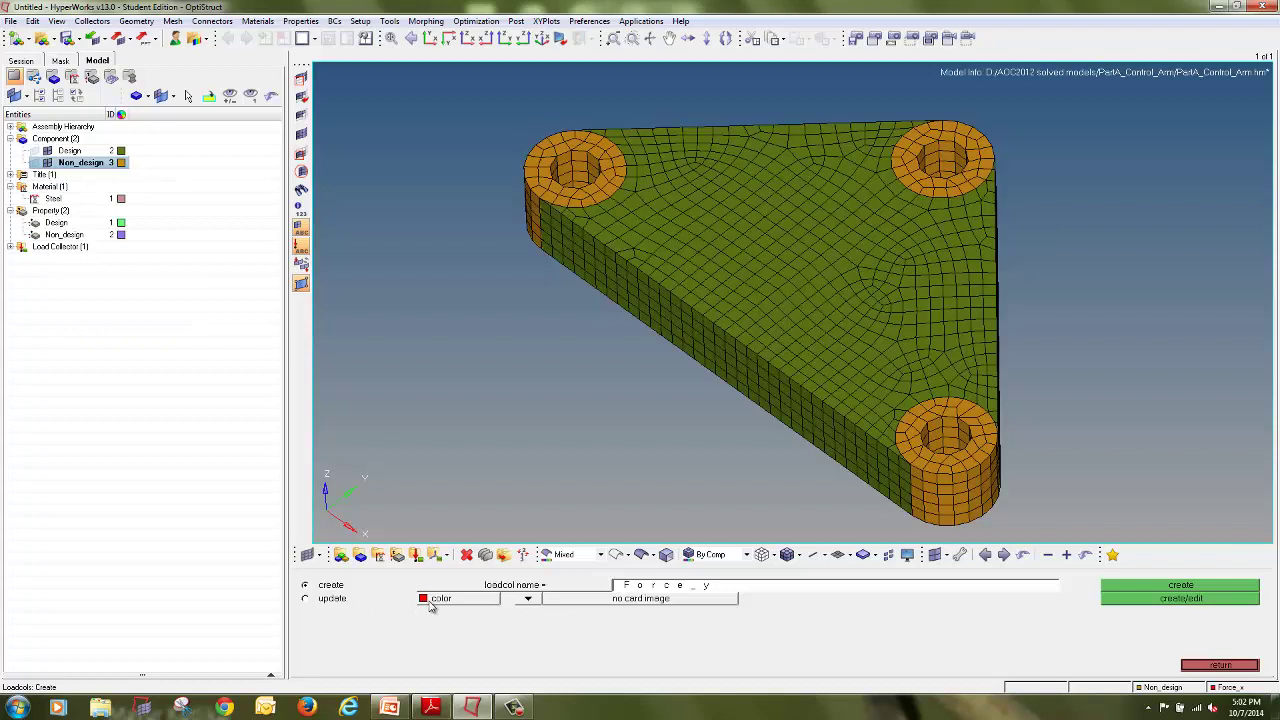
Give the Force_y load collector a green colour and create it
click(430, 600)
click(428, 568)
click(1122, 586)
Create a yellow load collector named Force_z
click(964, 588)
click(437, 602)
click(453, 598)
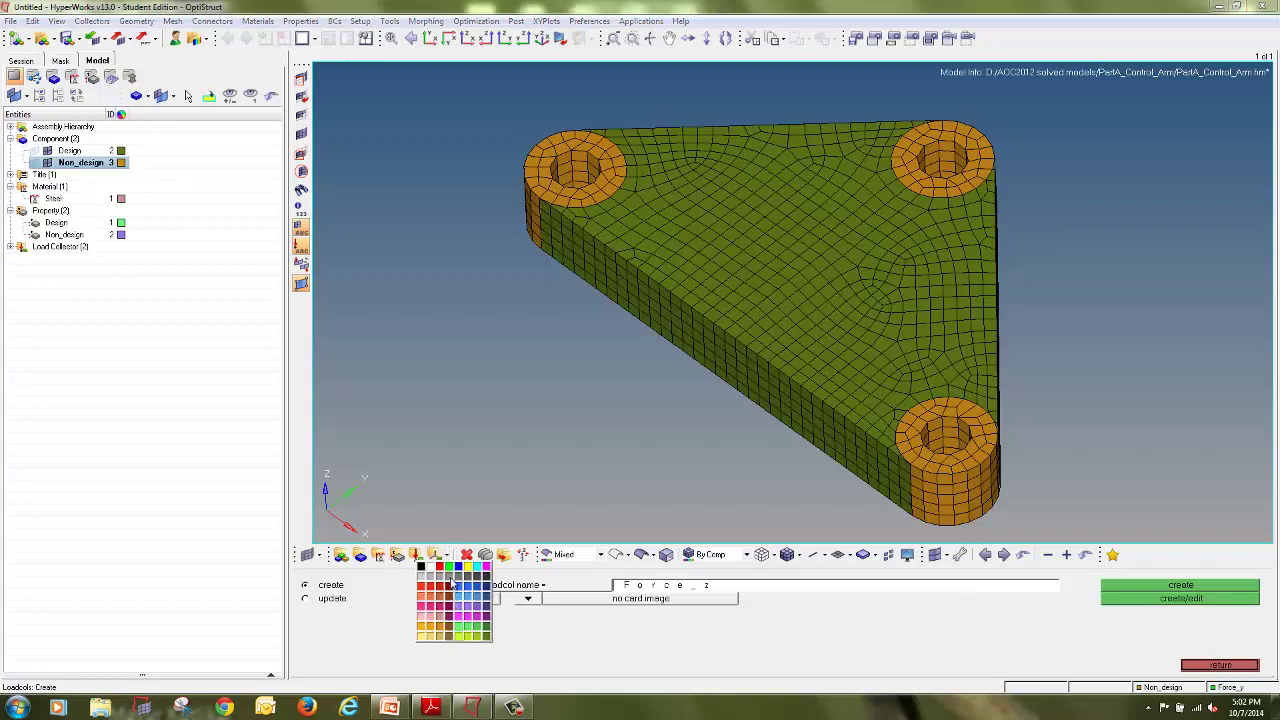
click(467, 568)
click(1104, 589)
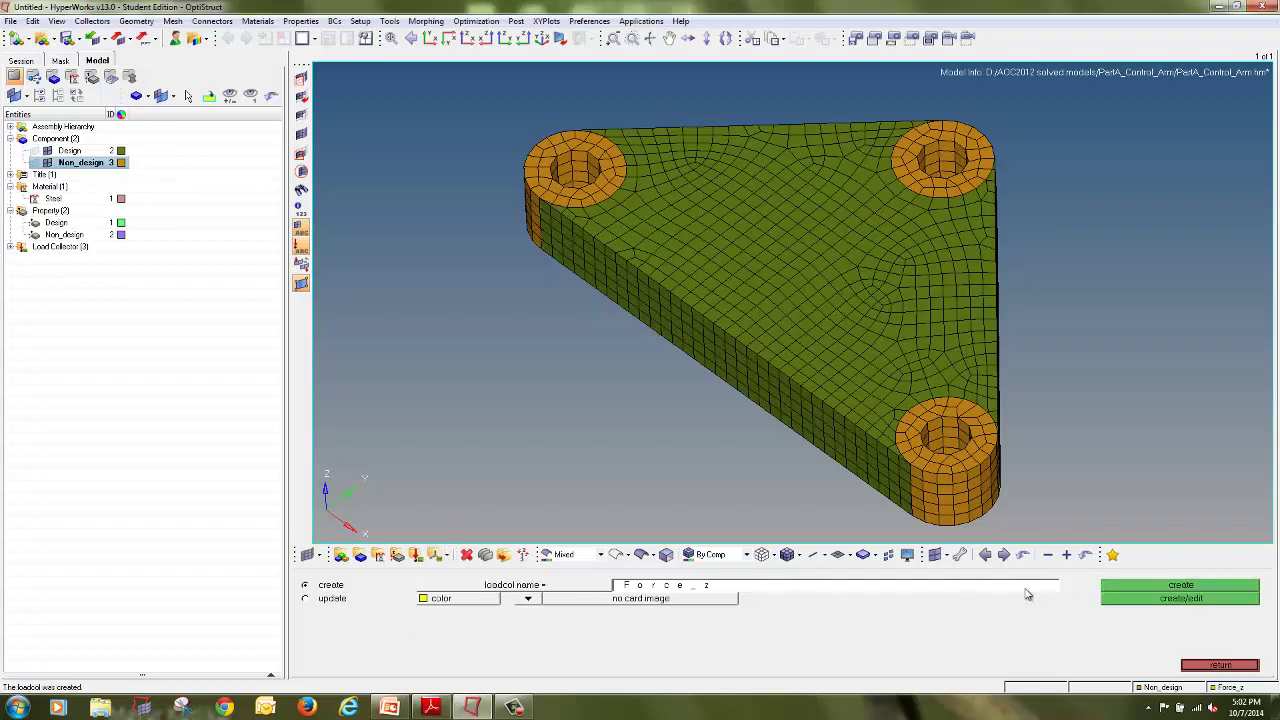
Create a blue load collector named SPC
click(1000, 588)
text(SPC)
click(478, 607)
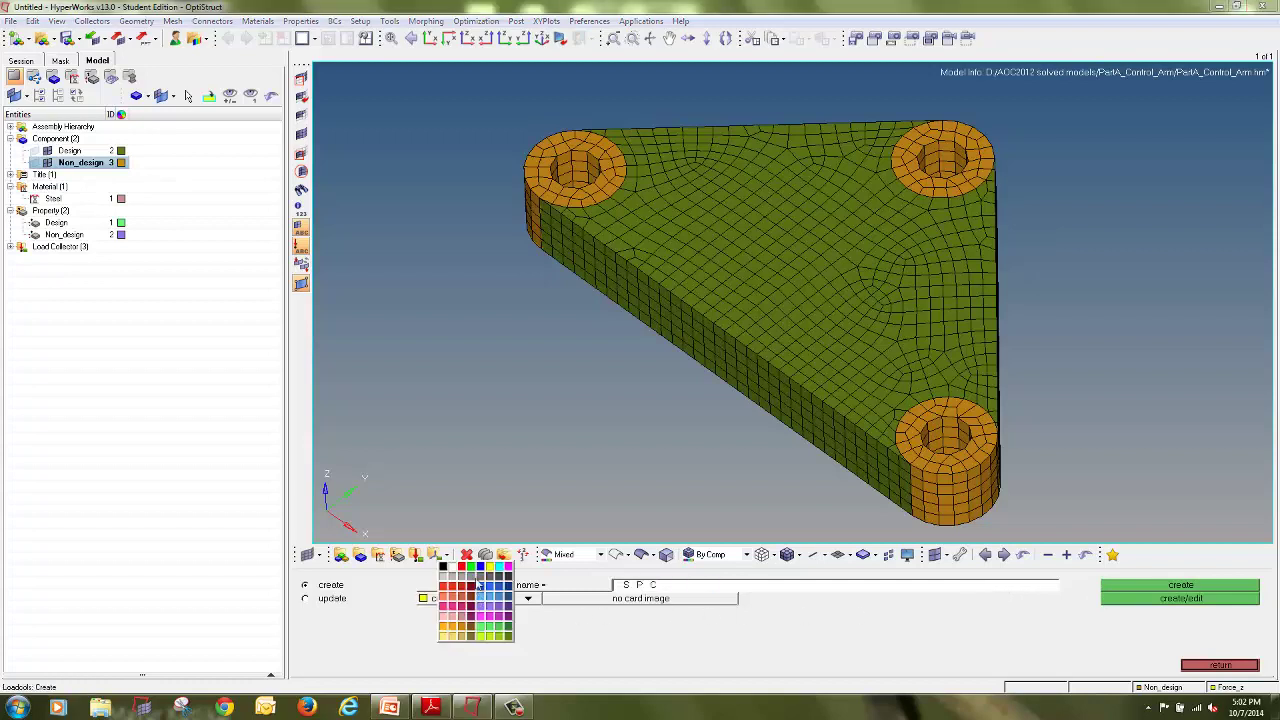
click(483, 576)
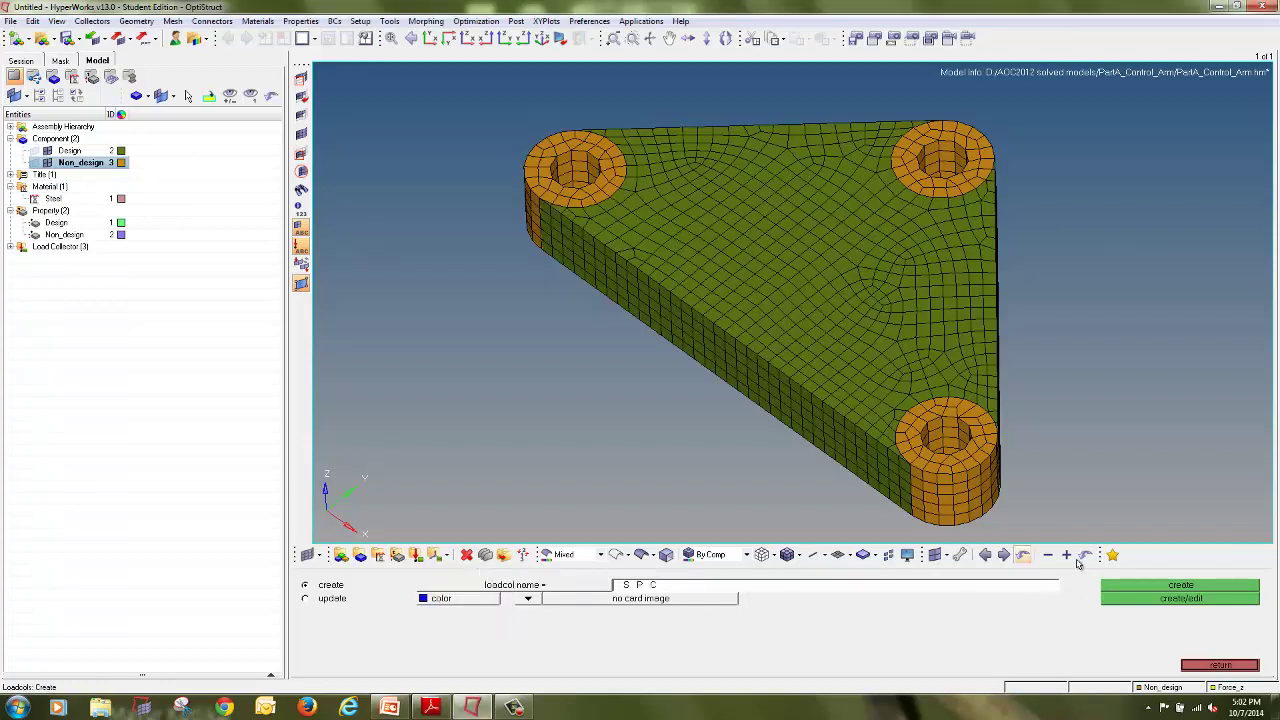
click(1205, 588)
Create a blue component named Rigids with no card image and no property
key(F5)
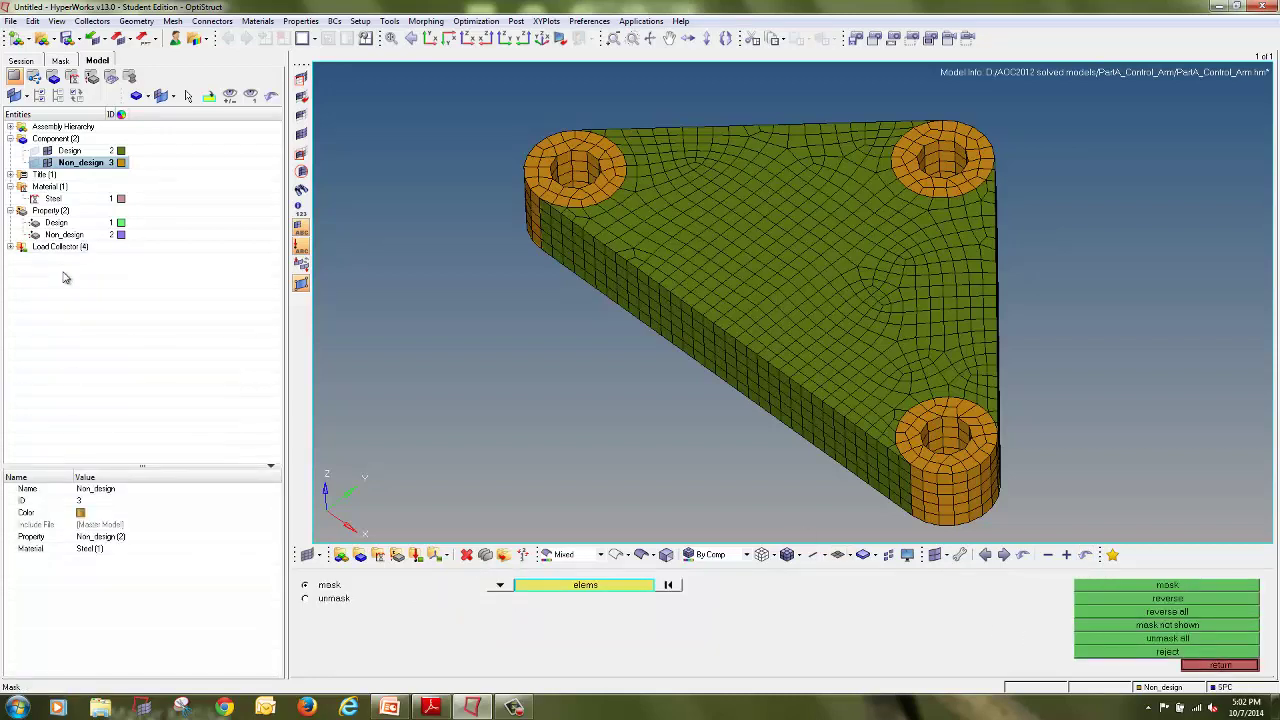
ctrl+drag(652, 323, 733, 351)
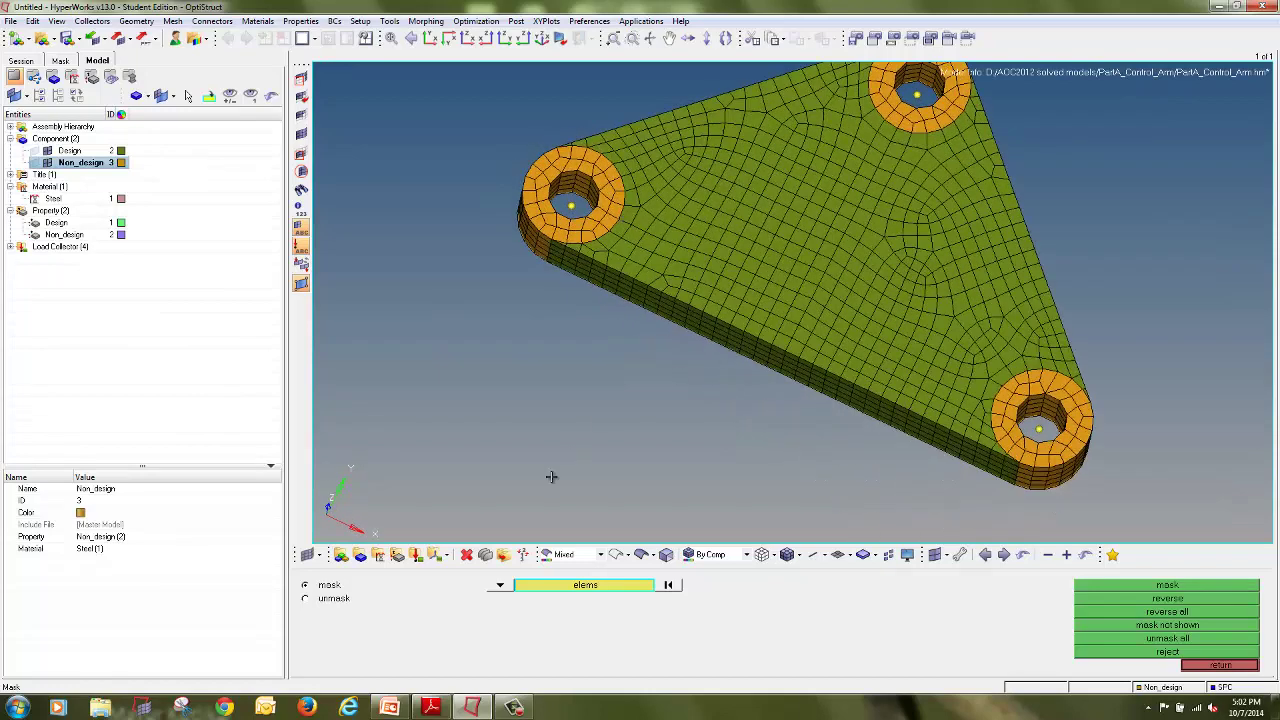
click(359, 555)
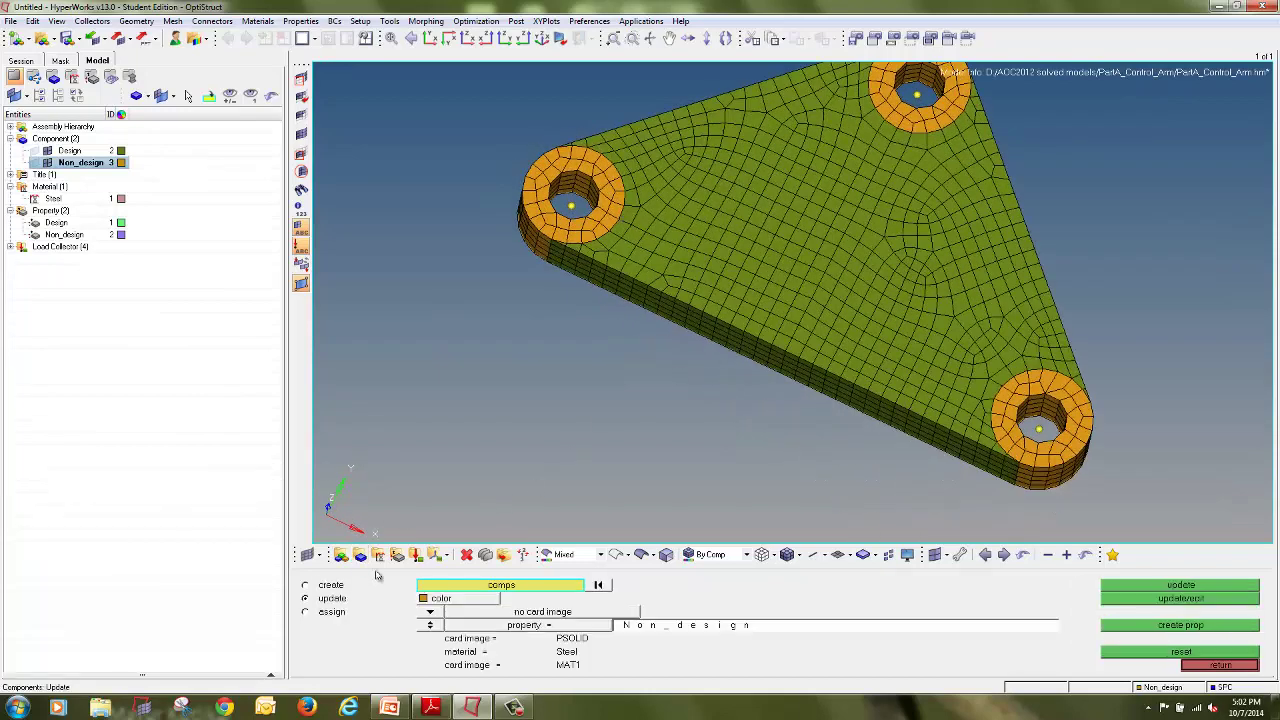
click(305, 585)
click(760, 589)
text(Rigids)
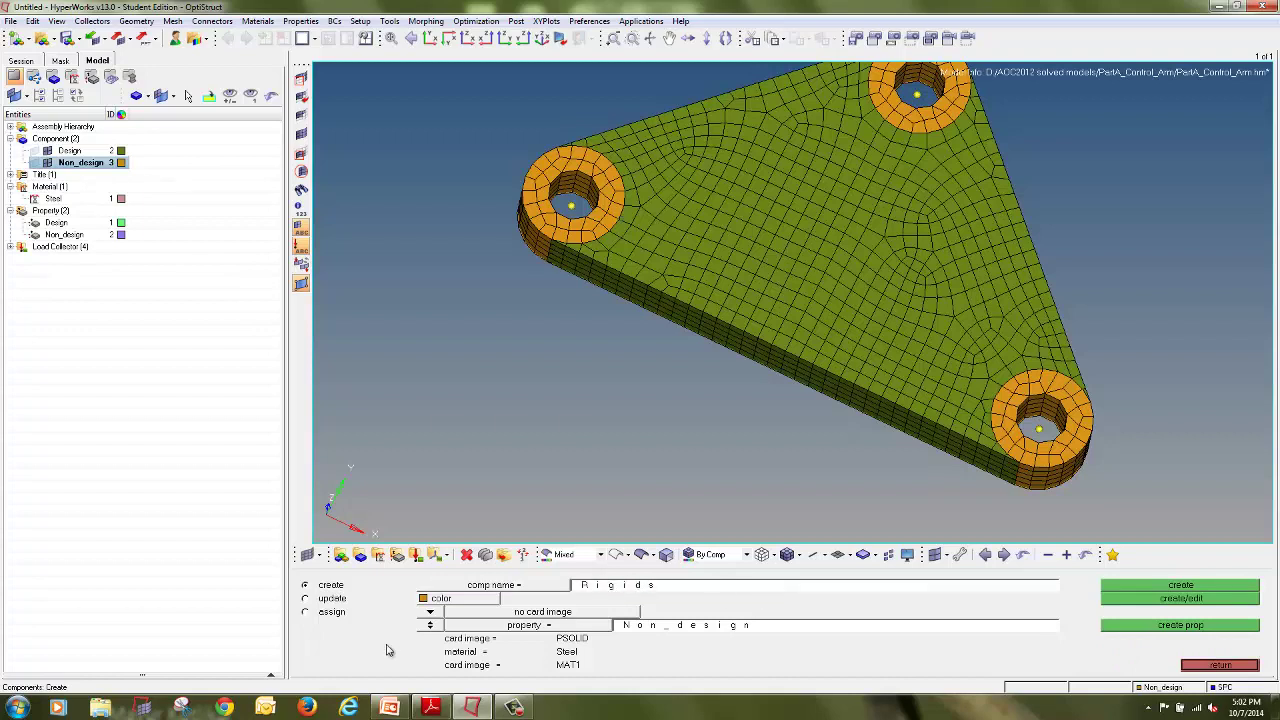
click(430, 626)
click(438, 599)
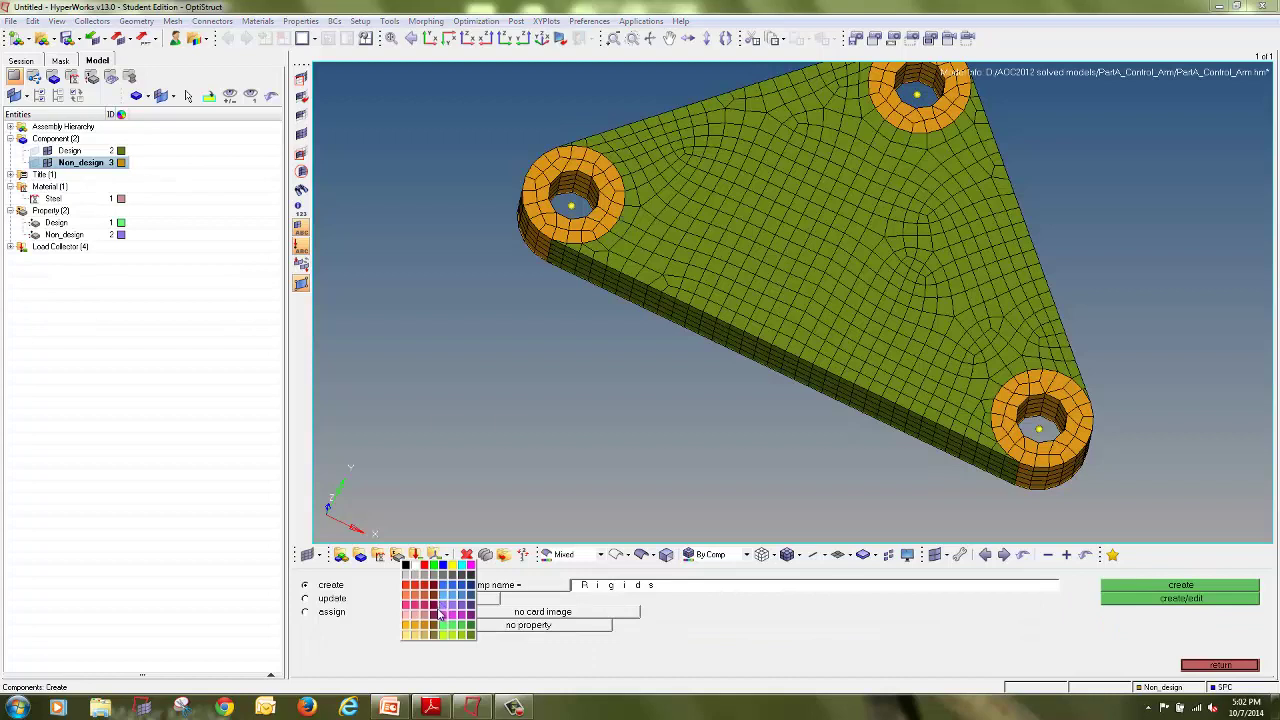
click(447, 595)
click(1117, 586)
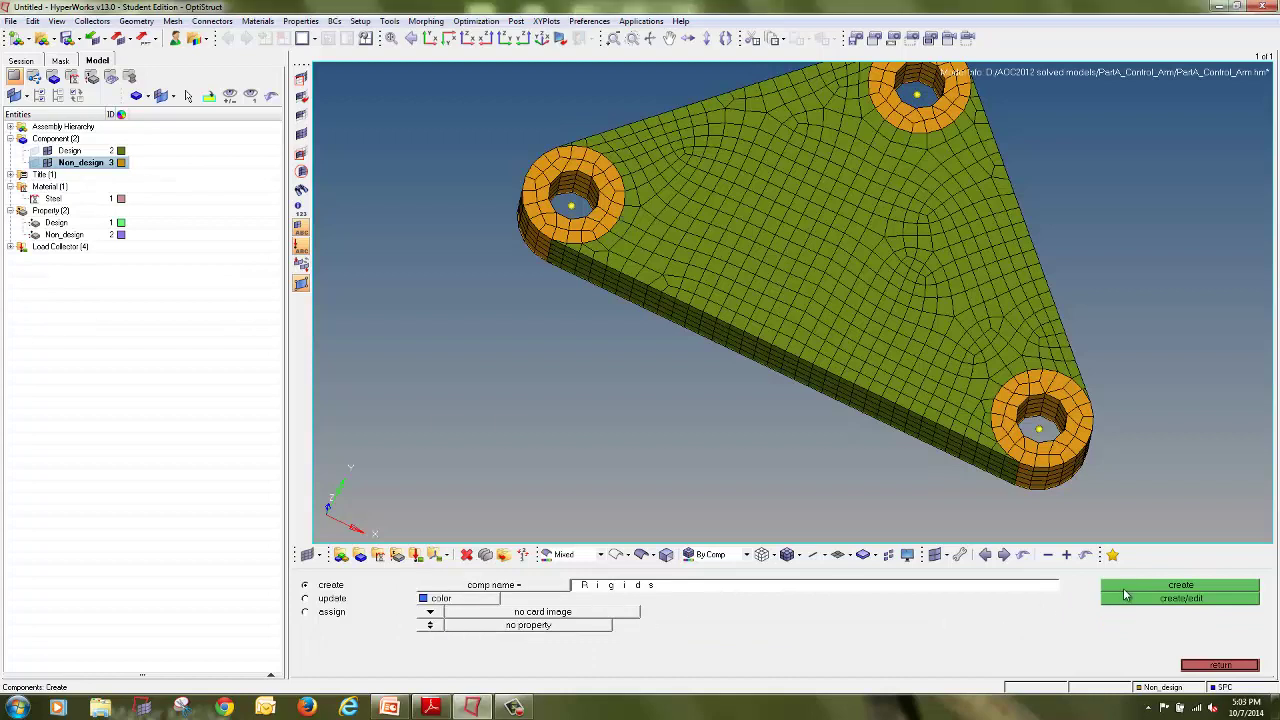
click(1214, 665)
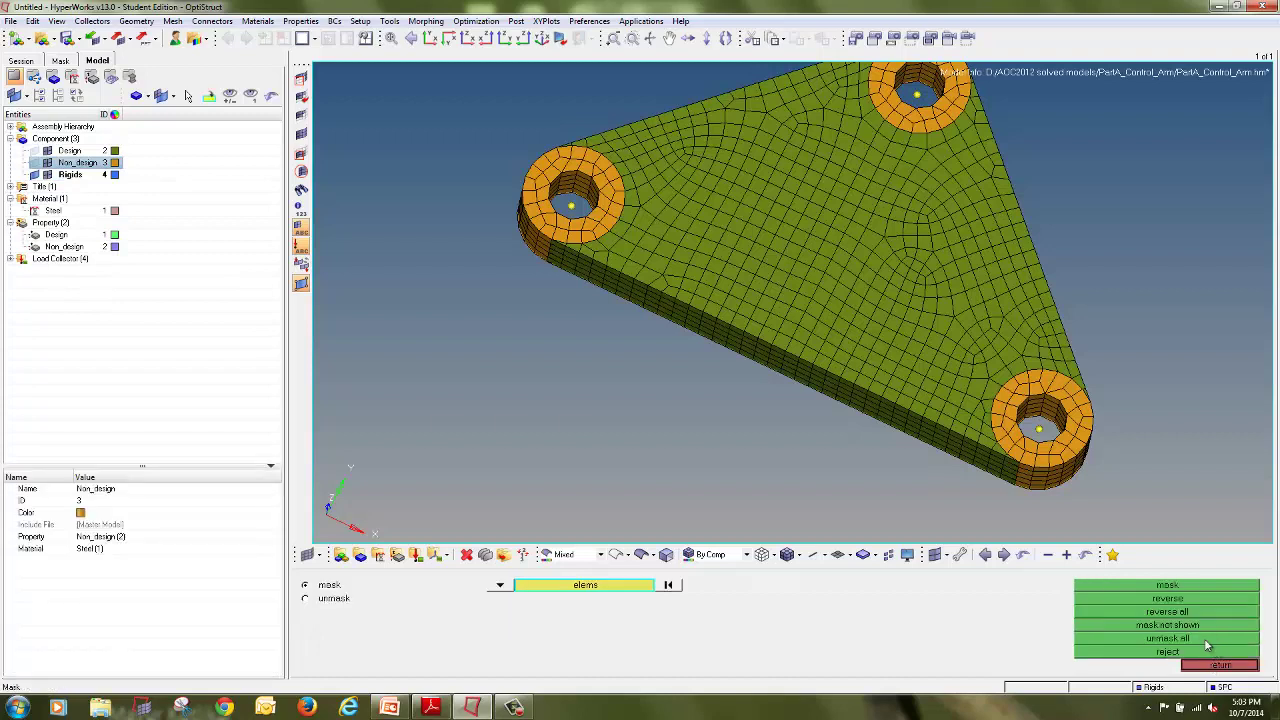
click(1215, 665)
Open the 1D rigid element creation with RBE2 as the element type
click(1203, 599)
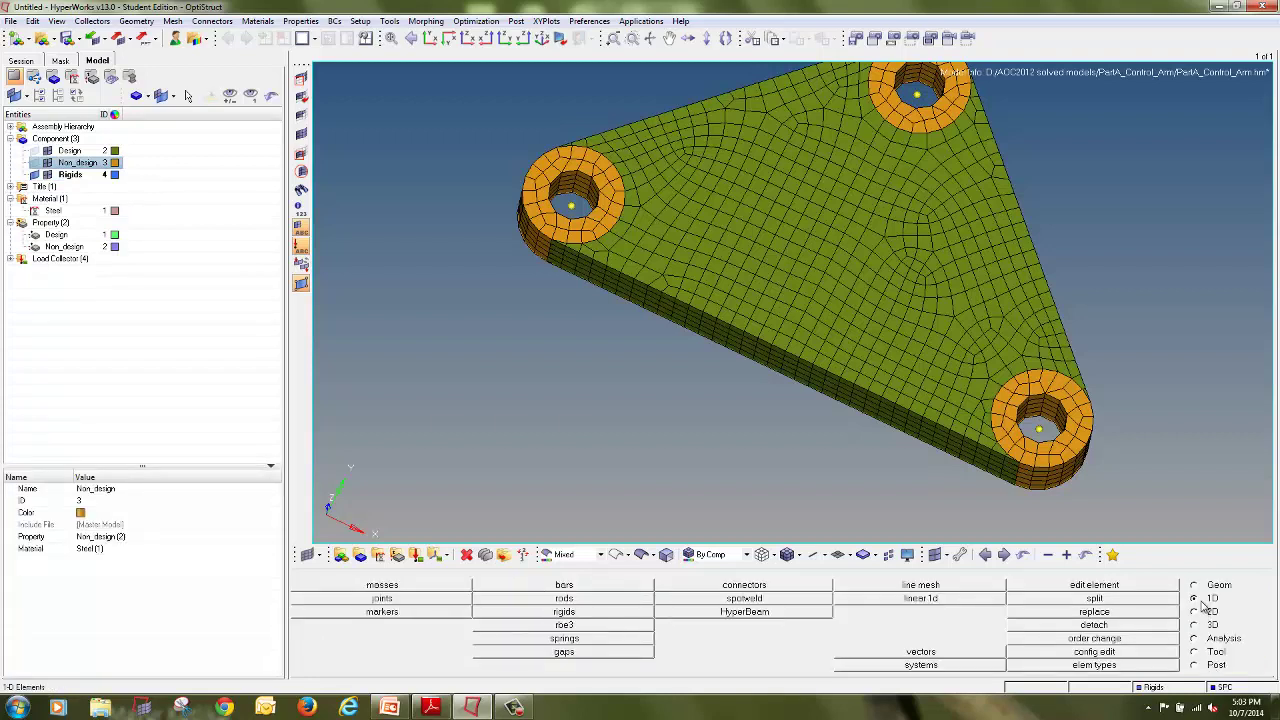
key(ctrl+shift+d)
mouse_move(595, 606)
mouse_down()
mouse_move(543, 614)
mouse_move(598, 608)
mouse_up()
key(Escape)
click(564, 612)
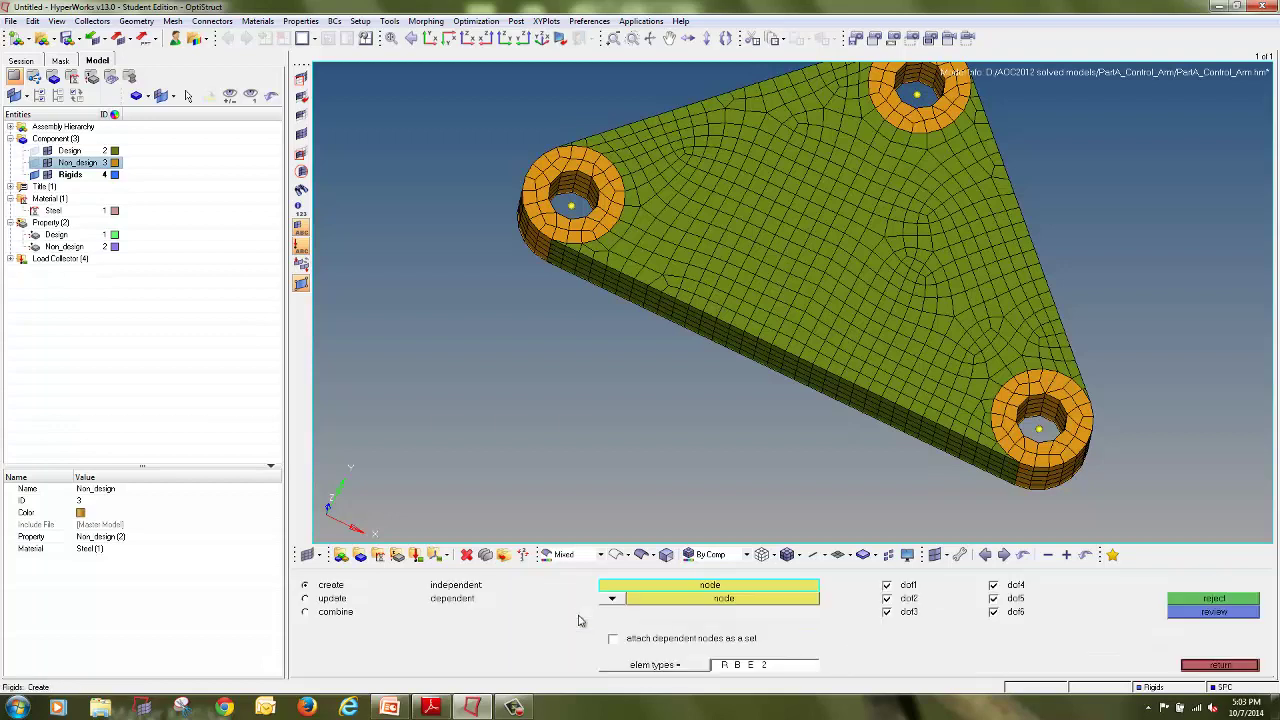
Pick the centre node of the control arm's left corner hole as independent and allow multiple dependent nodes
ctrl+drag(533, 285, 554, 264)
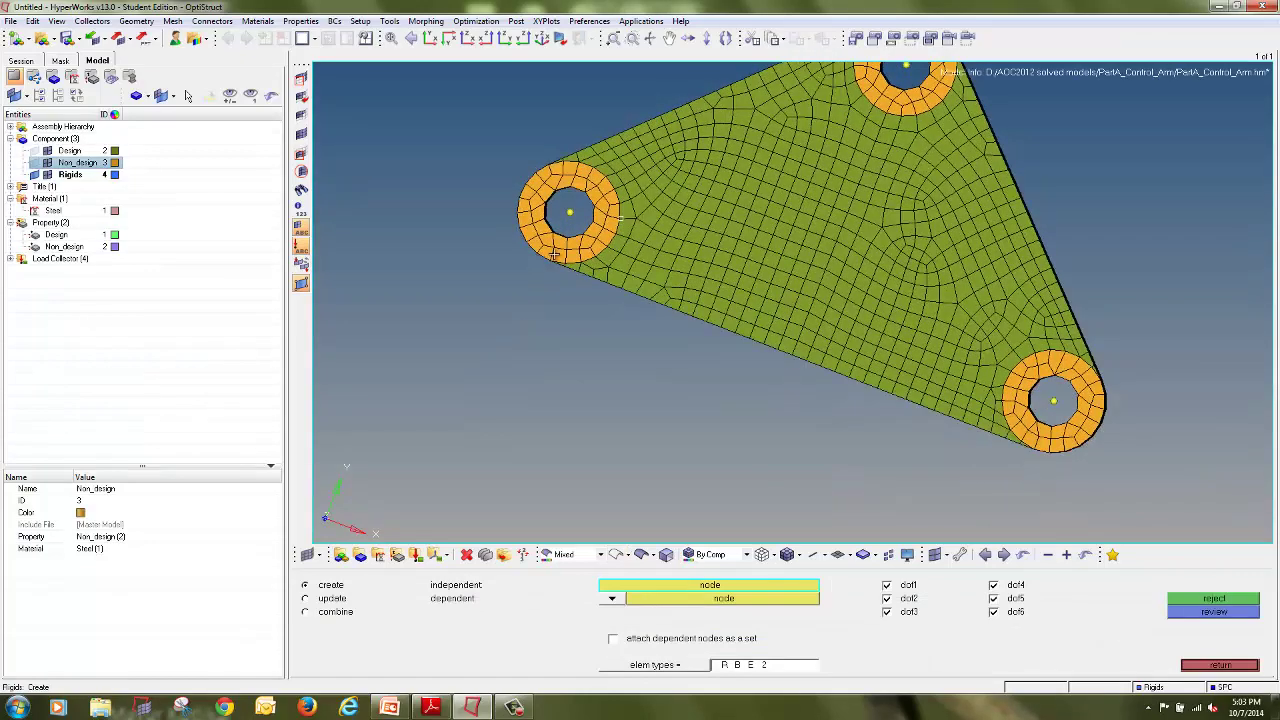
ctrl+scroll(553, 220, up, 3)
click(583, 206)
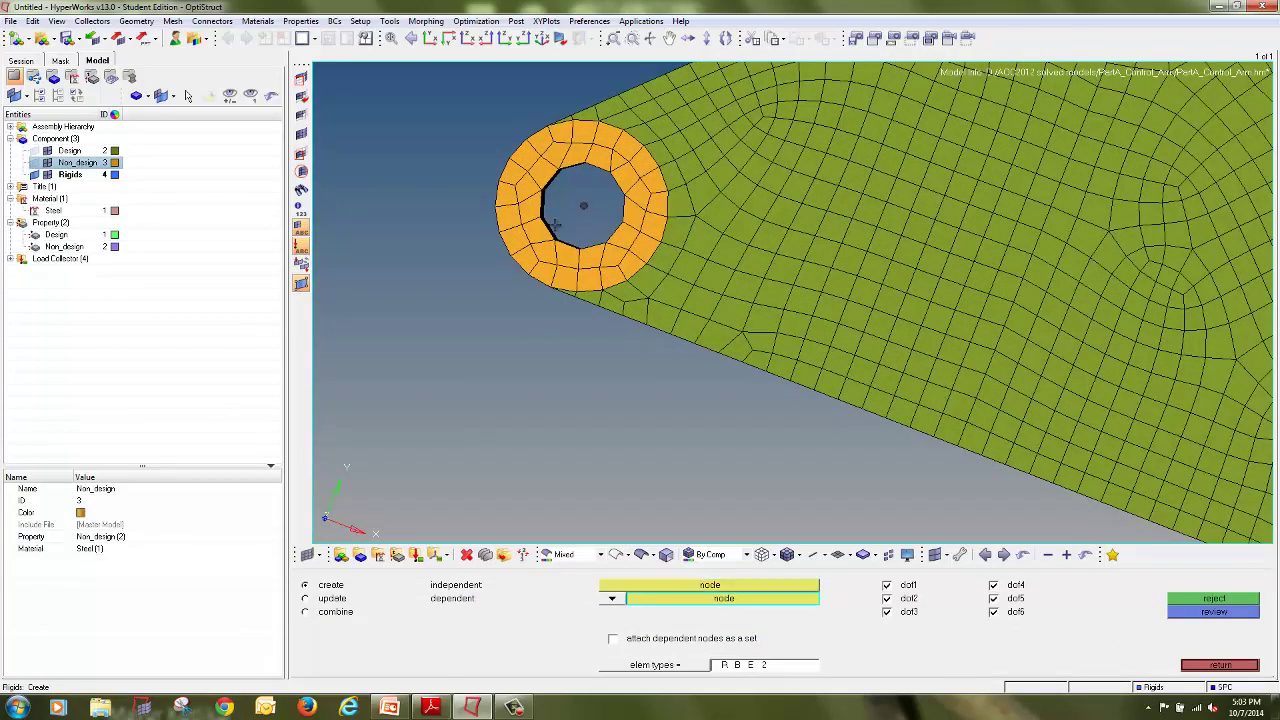
click(612, 599)
click(603, 614)
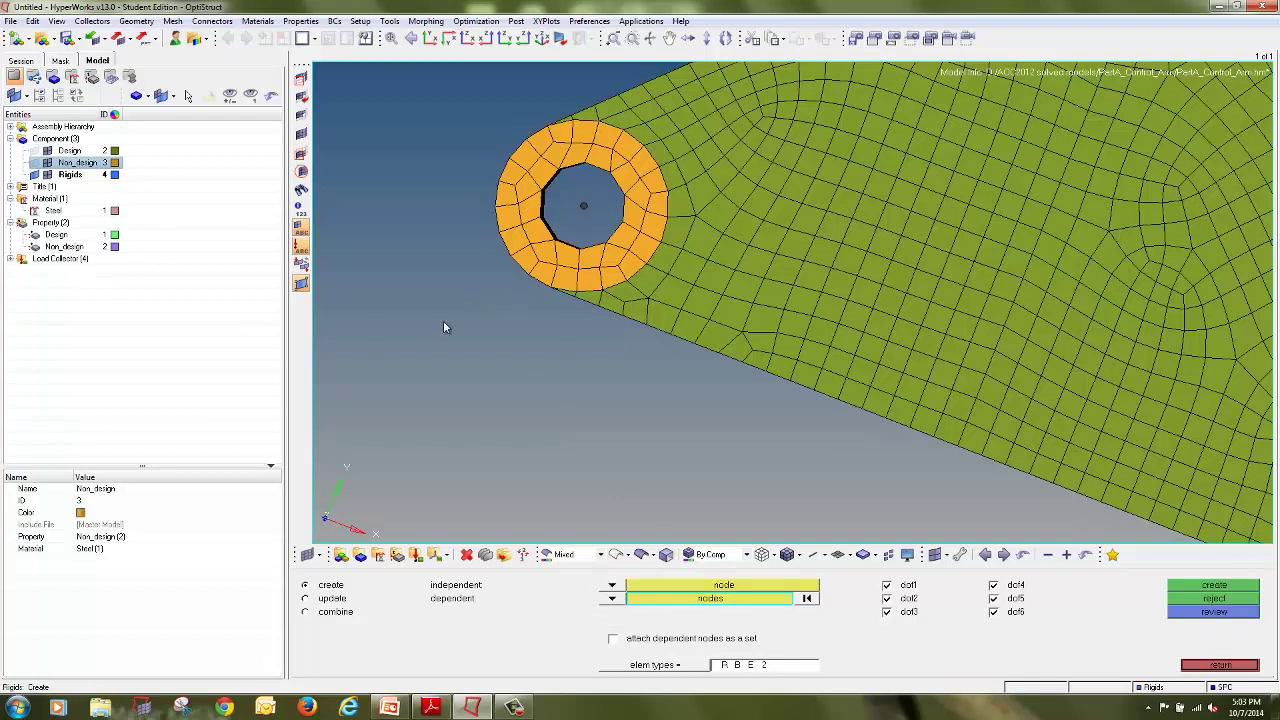
Circle-select the left hole's wall nodes as dependent, exclude the centre node, and create the RBE2 element
right_click(446, 346)
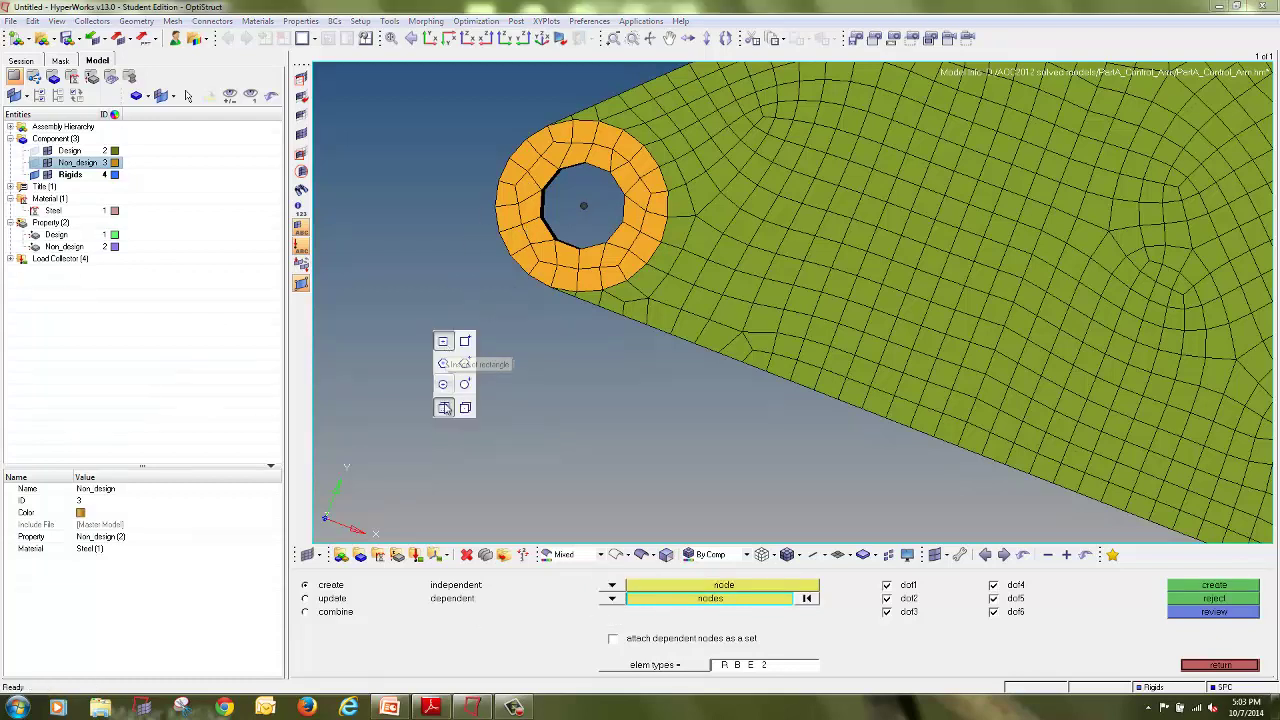
click(443, 386)
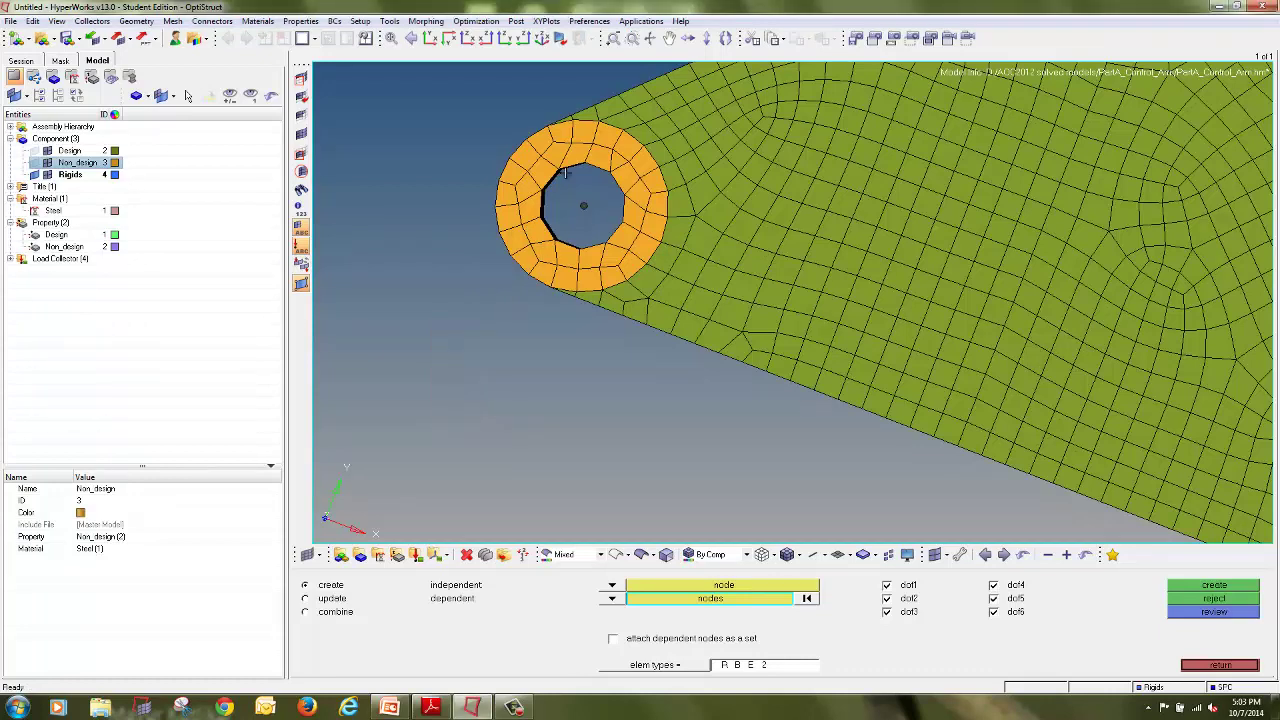
shift+drag(558, 162, 611, 249)
shift+right_drag(572, 193, 594, 225)
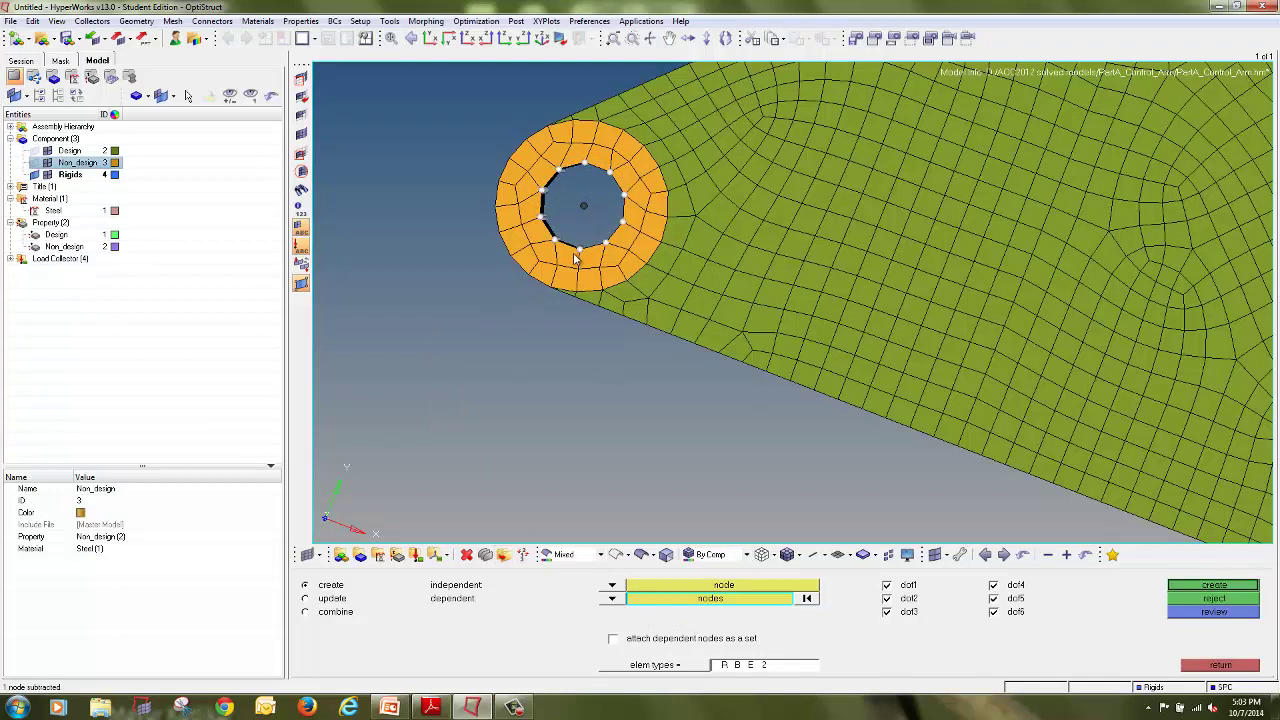
click(1214, 585)
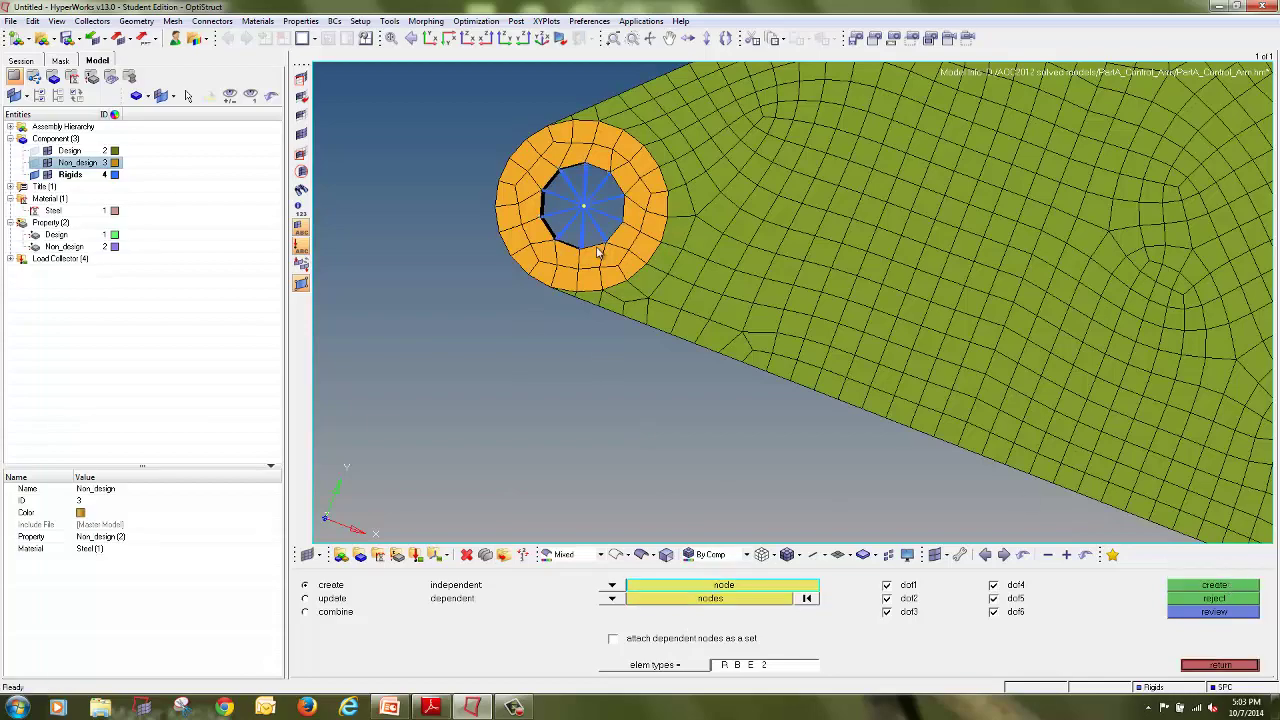
Pick the upper corner hole's centre node as independent and the first dependent nodes on its inner wall
key(f)
scroll(717, 223, up, 6)
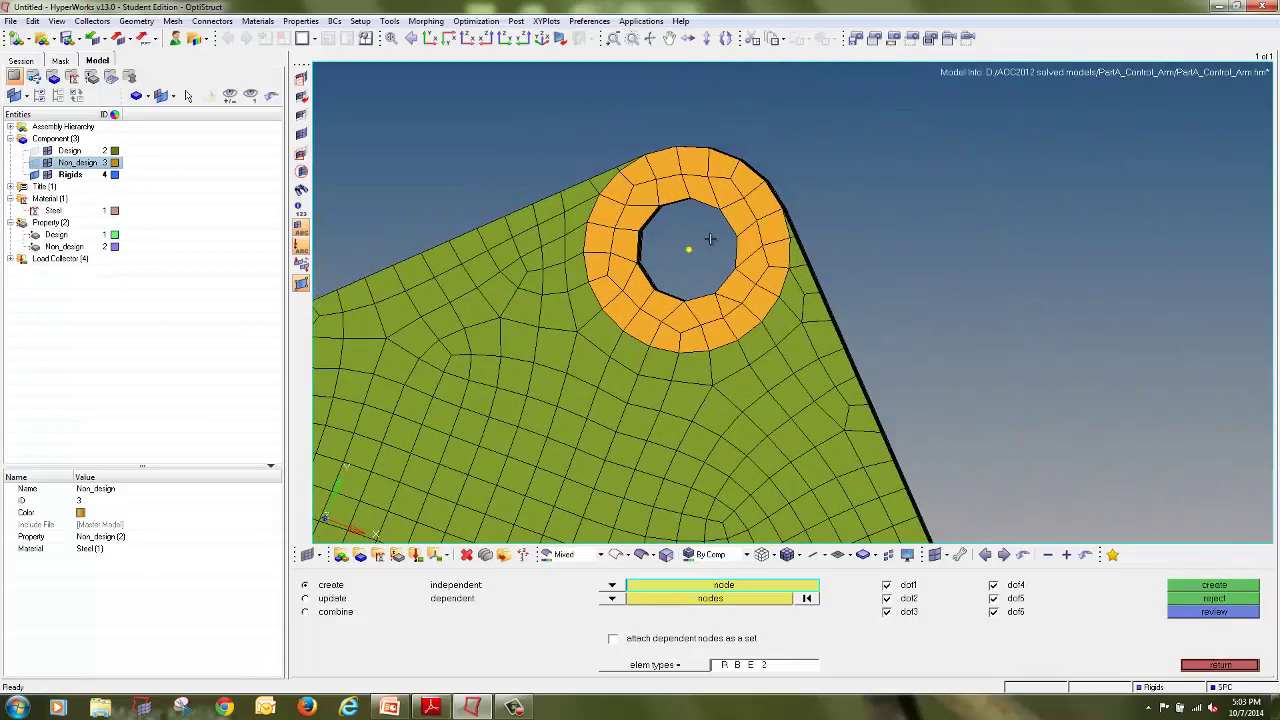
ctrl+drag(665, 209, 576, 196)
scroll(583, 245, up, 3)
click(582, 235)
click(615, 187)
ctrl+drag(668, 194, 757, 204)
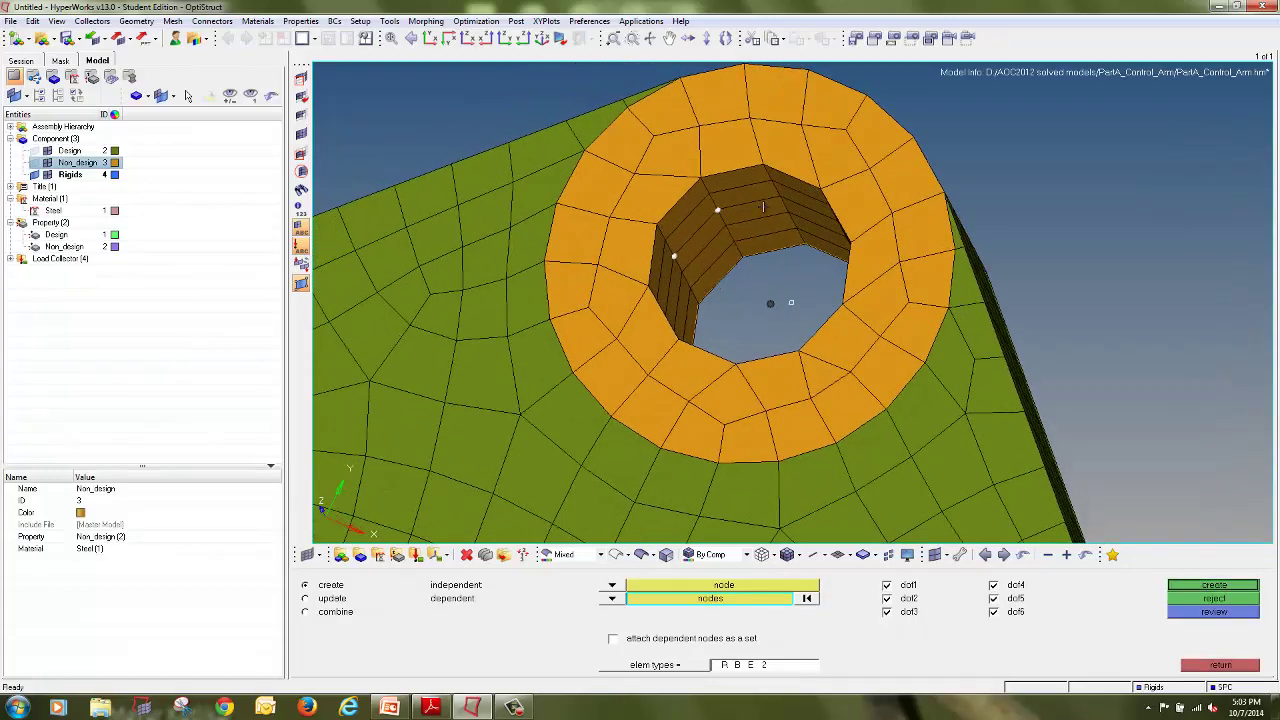
click(781, 201)
scroll(766, 218, down, 4)
ctrl+drag(776, 275, 824, 268)
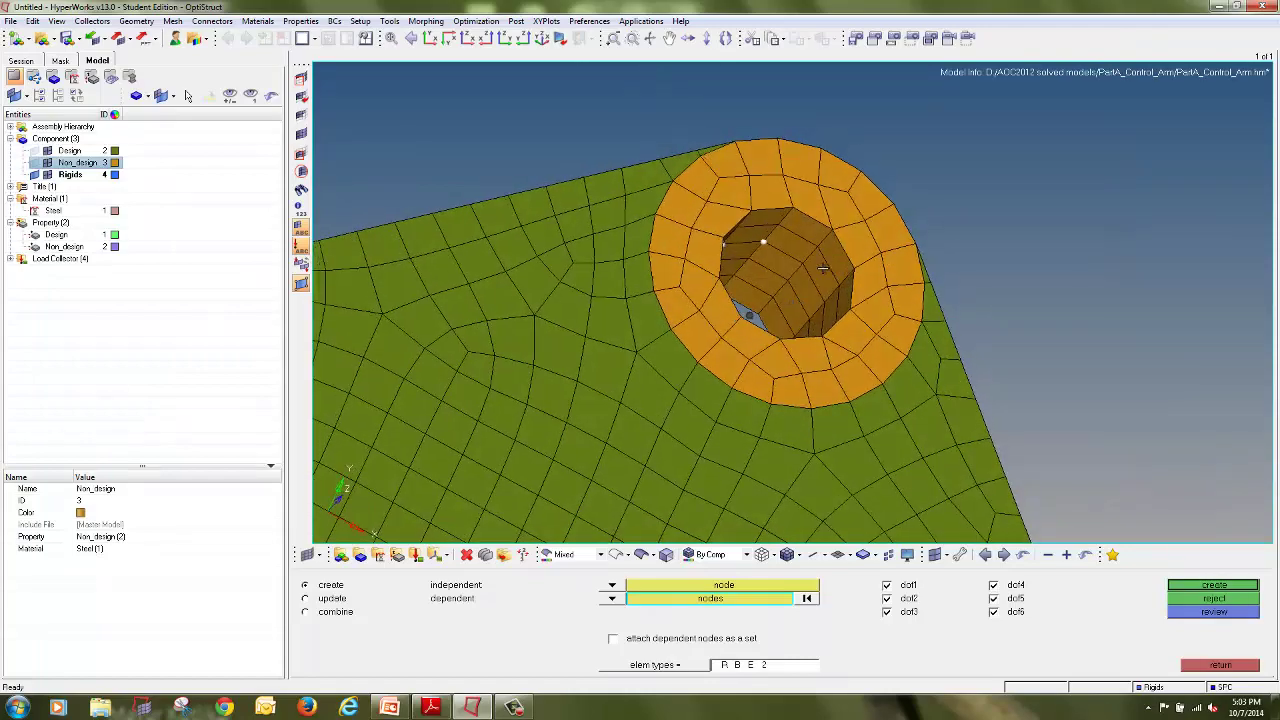
Pick further wall nodes in the upper hole, extend the dependent selection by face, and create the RBE2 element
ctrl+drag(785, 341, 764, 317)
click(833, 310)
click(803, 340)
click(766, 355)
click(757, 348)
click(750, 317)
click(740, 598)
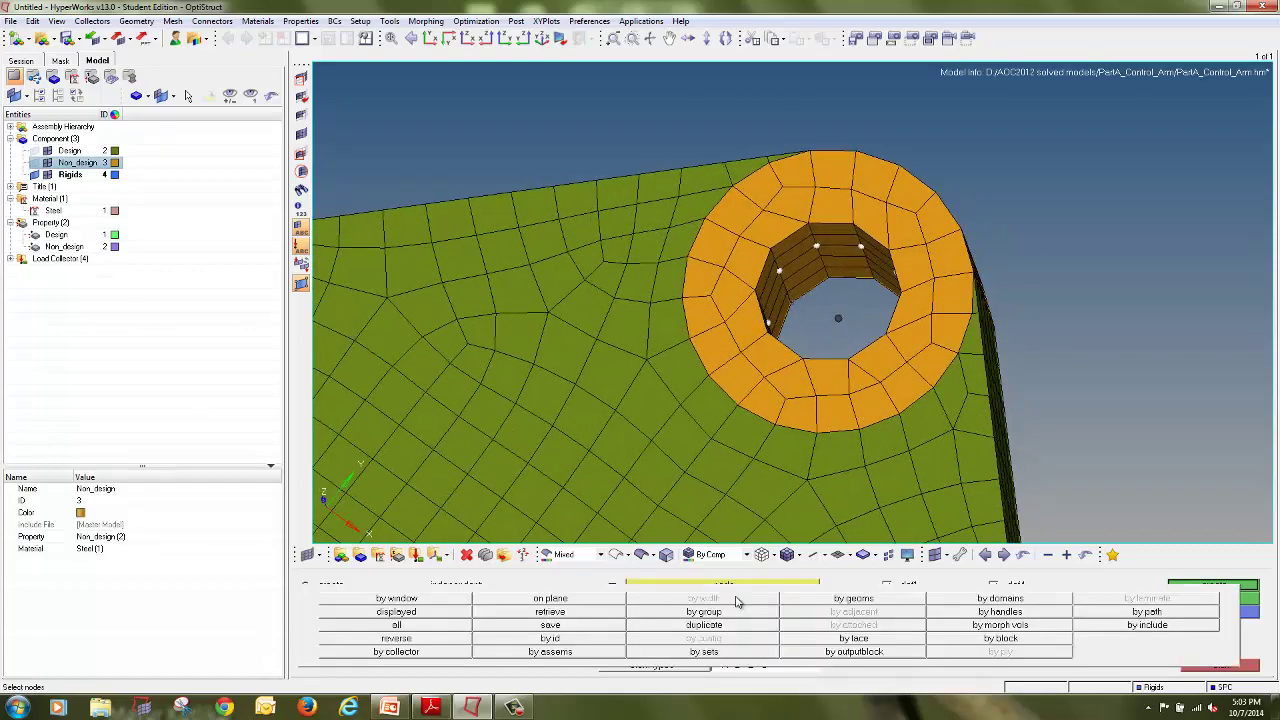
click(836, 638)
ctrl+drag(797, 381, 858, 374)
click(1213, 584)
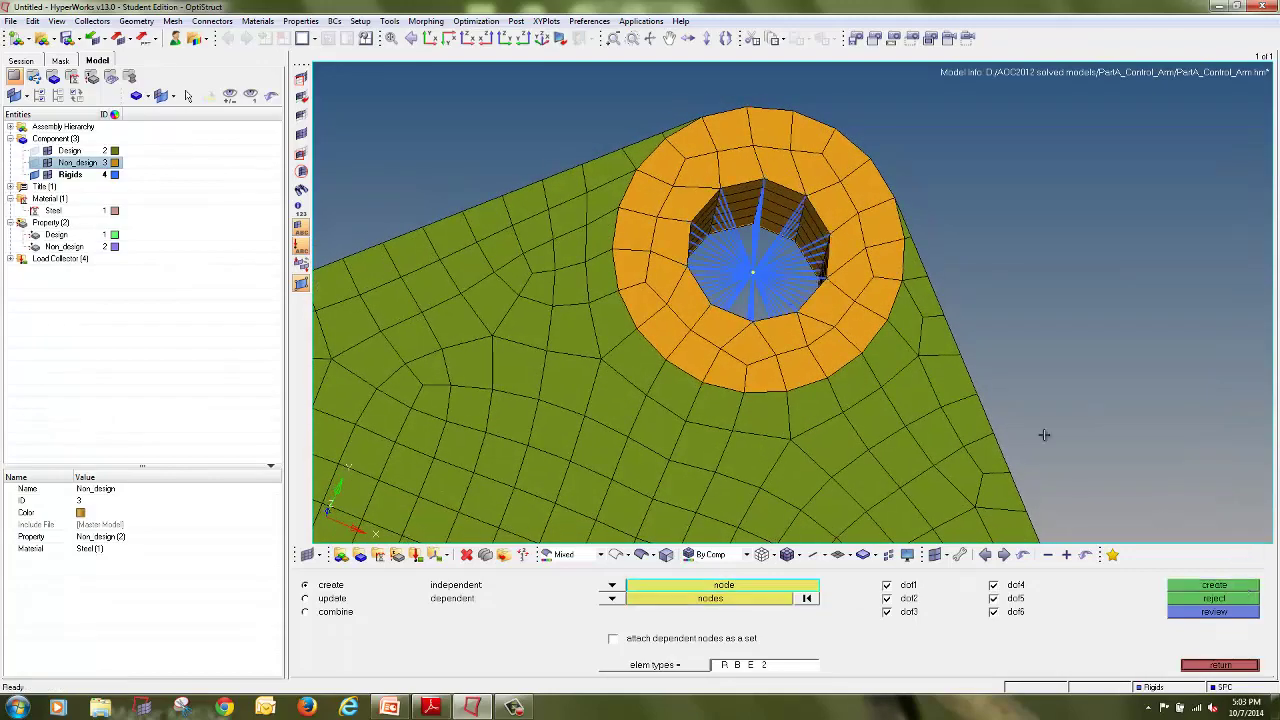
Pick the lower right corner hole's centre node as independent and several inner wall nodes as dependent
scroll(880, 277, down, 4)
scroll(880, 273, down, 2)
ctrl+right_drag(925, 470, 735, 225)
scroll(797, 387, up, 6)
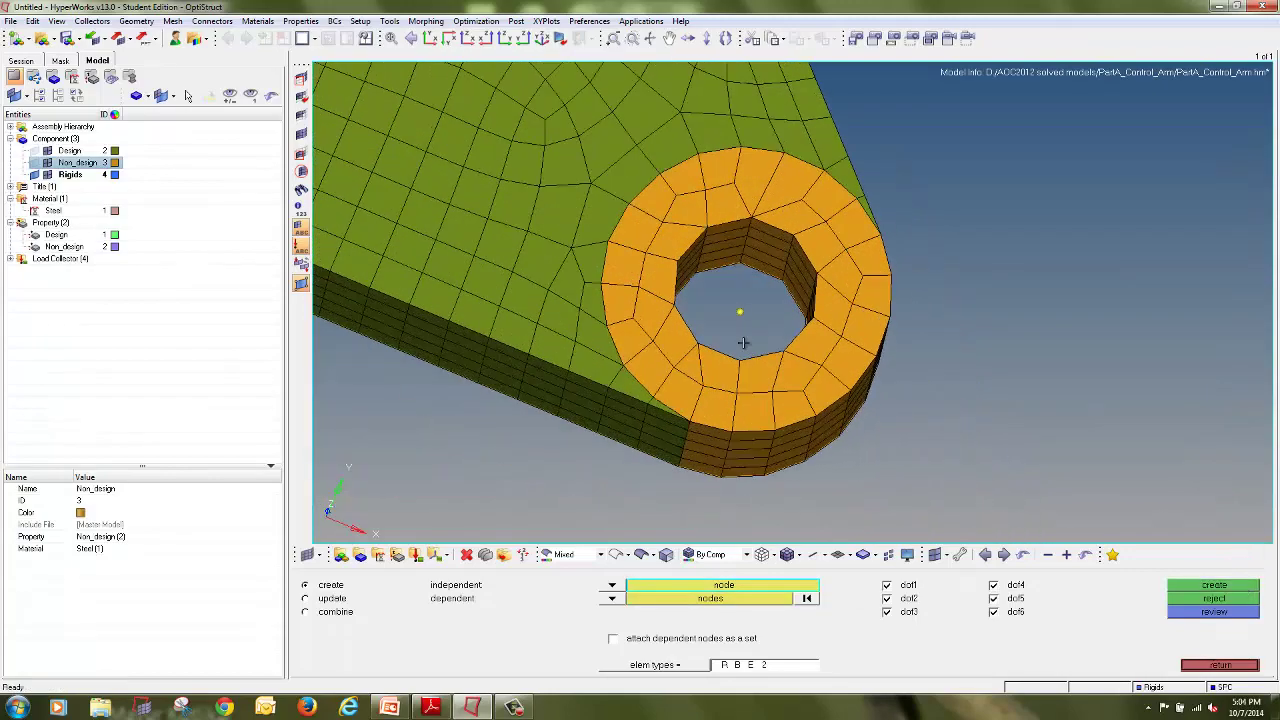
click(737, 311)
click(703, 246)
click(742, 255)
click(789, 264)
click(808, 290)
Add the lower right hole's remaining wall segments, extend the dependent nodes by face, and create the RBE2 element
ctrl+drag(791, 337, 793, 381)
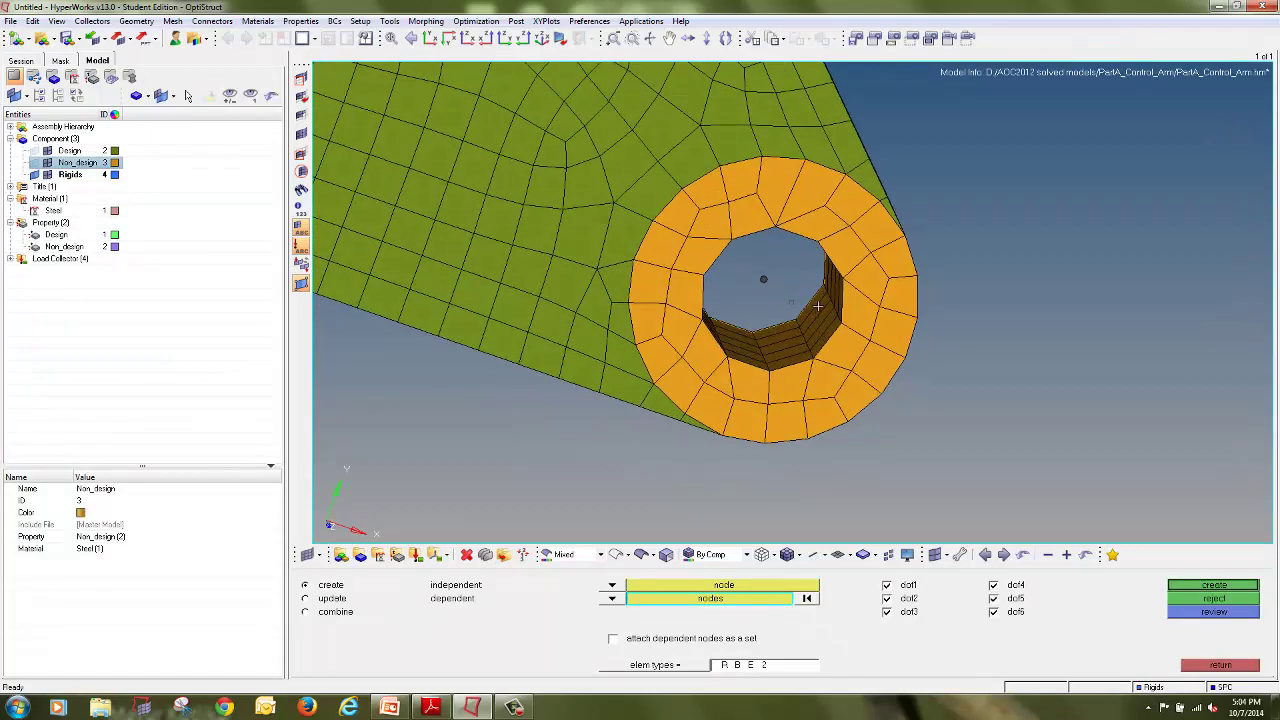
ctrl+drag(717, 293, 830, 274)
click(843, 284)
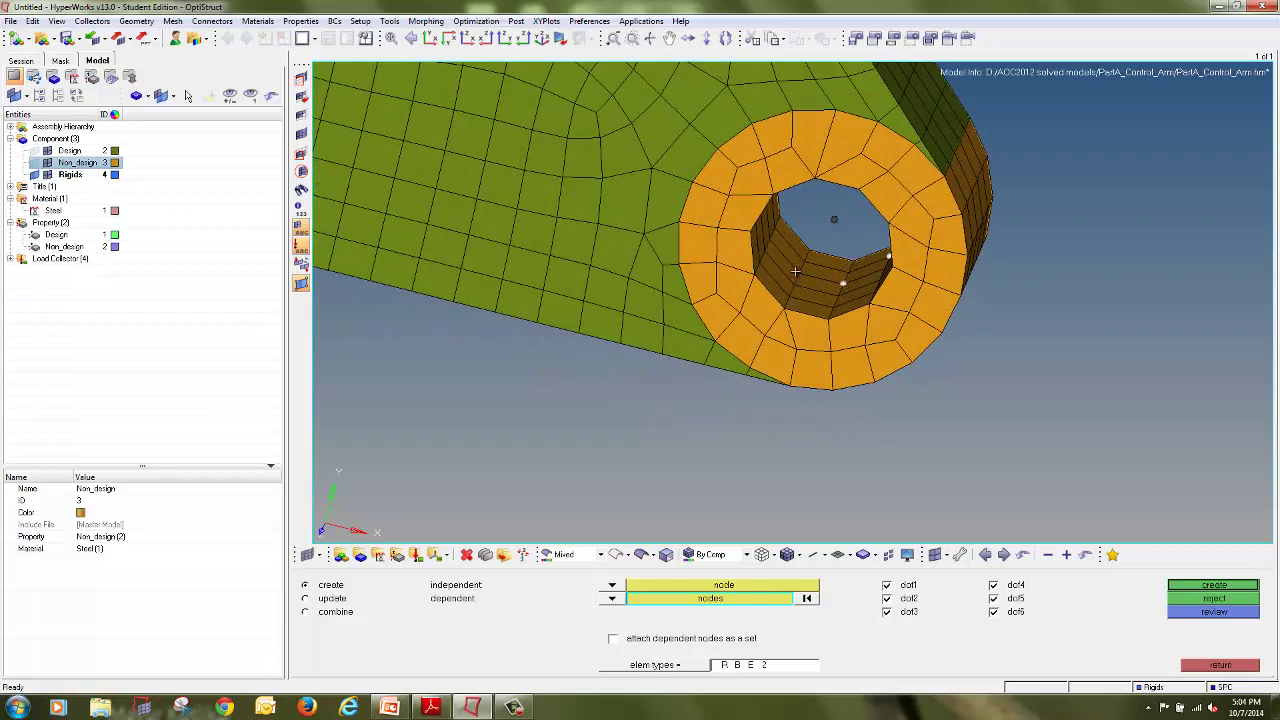
ctrl+drag(764, 241, 768, 213)
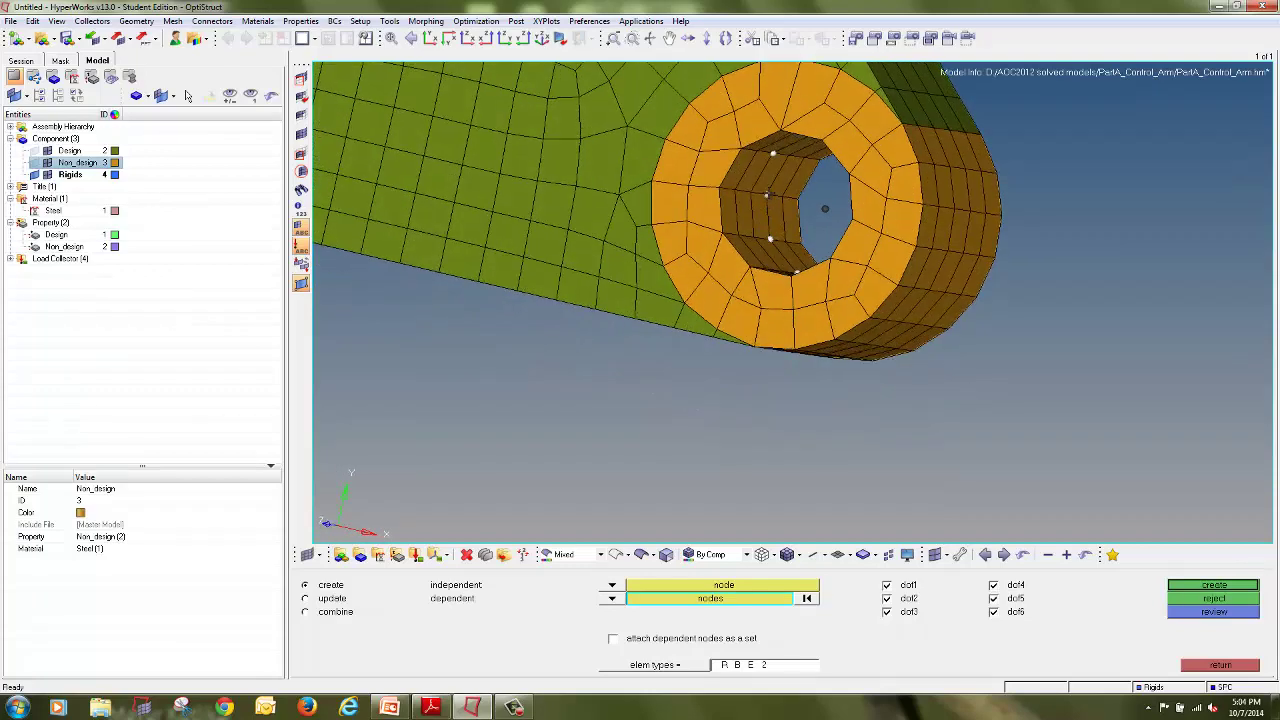
click(712, 598)
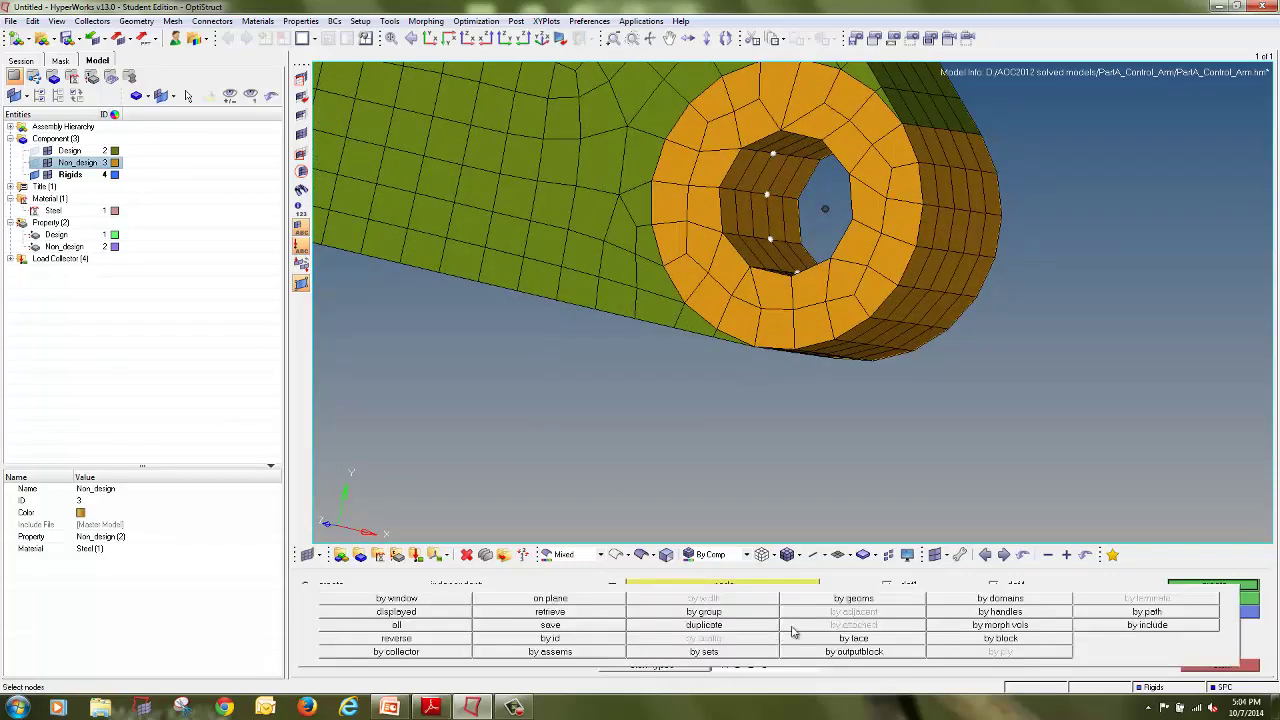
click(847, 640)
ctrl+drag(881, 240, 958, 233)
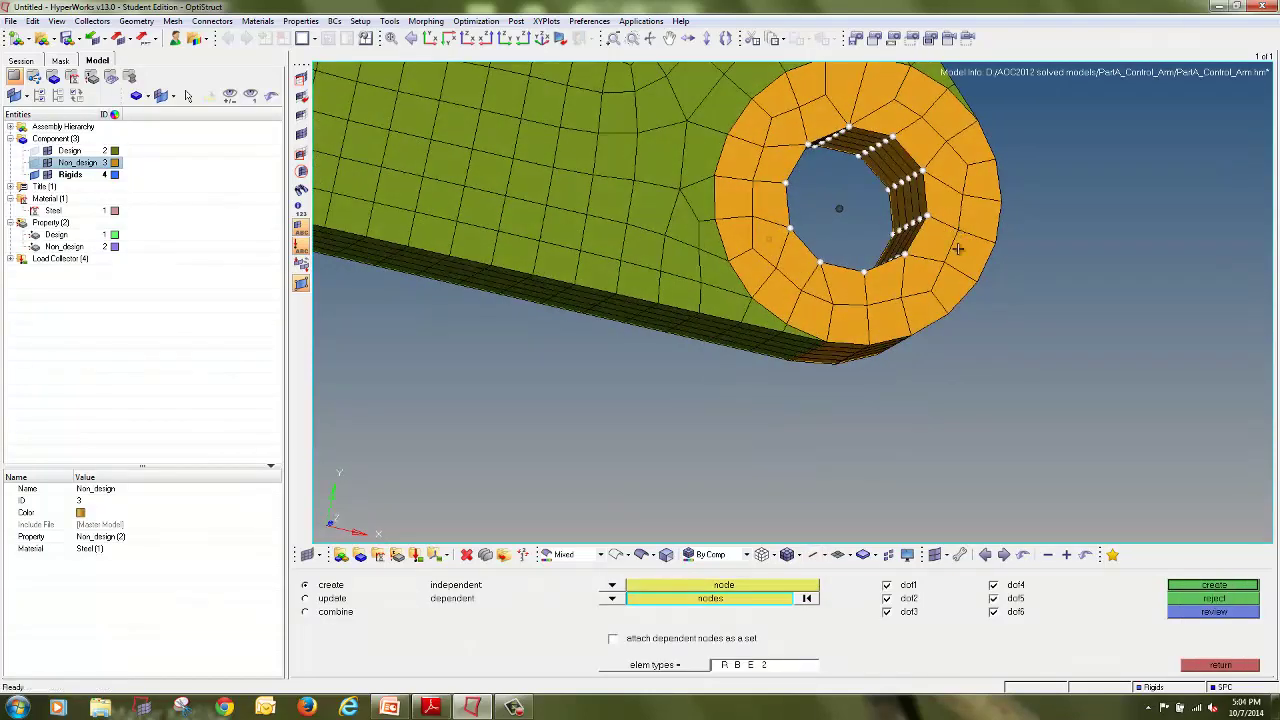
click(1178, 588)
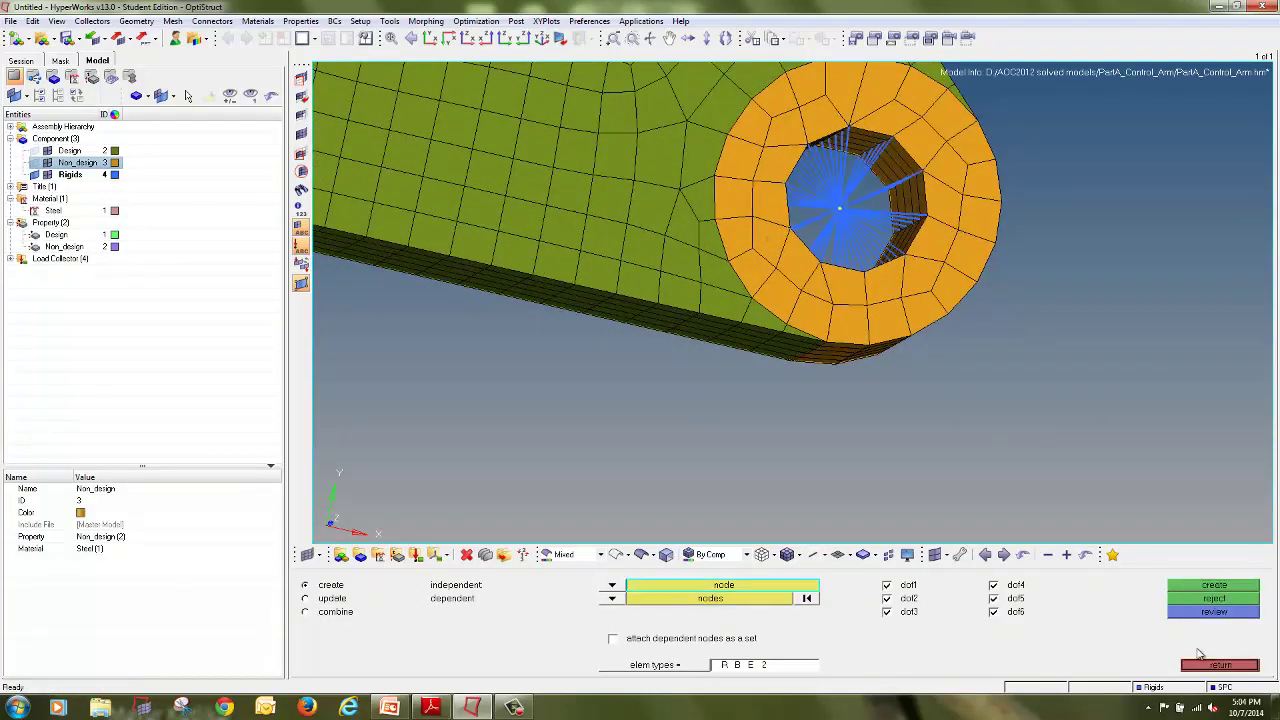
Close the rigid element creation, expand the load collectors in the model tree, and select SPC
click(1207, 667)
ctrl+scroll(979, 392, down, 4)
ctrl+right_drag(1006, 410, 985, 481)
click(10, 259)
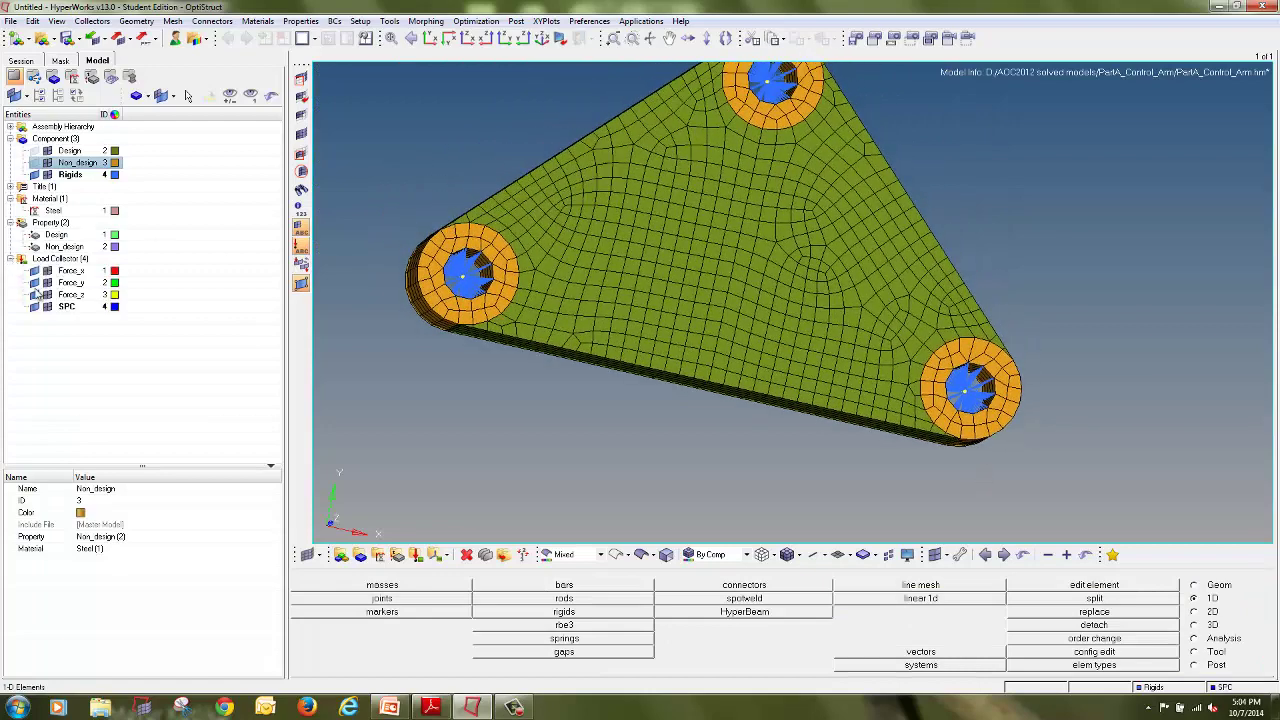
click(66, 306)
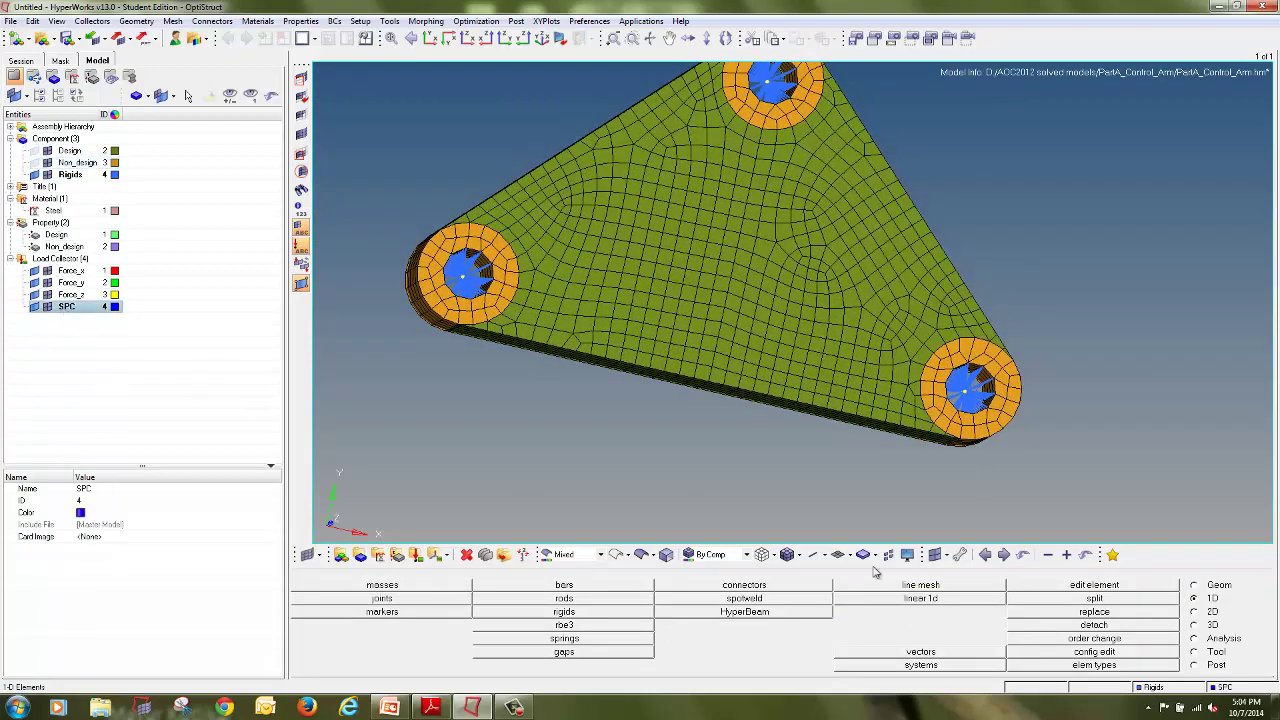
ctrl+drag(455, 436, 473, 455)
ctrl+right_drag(473, 455, 498, 463)
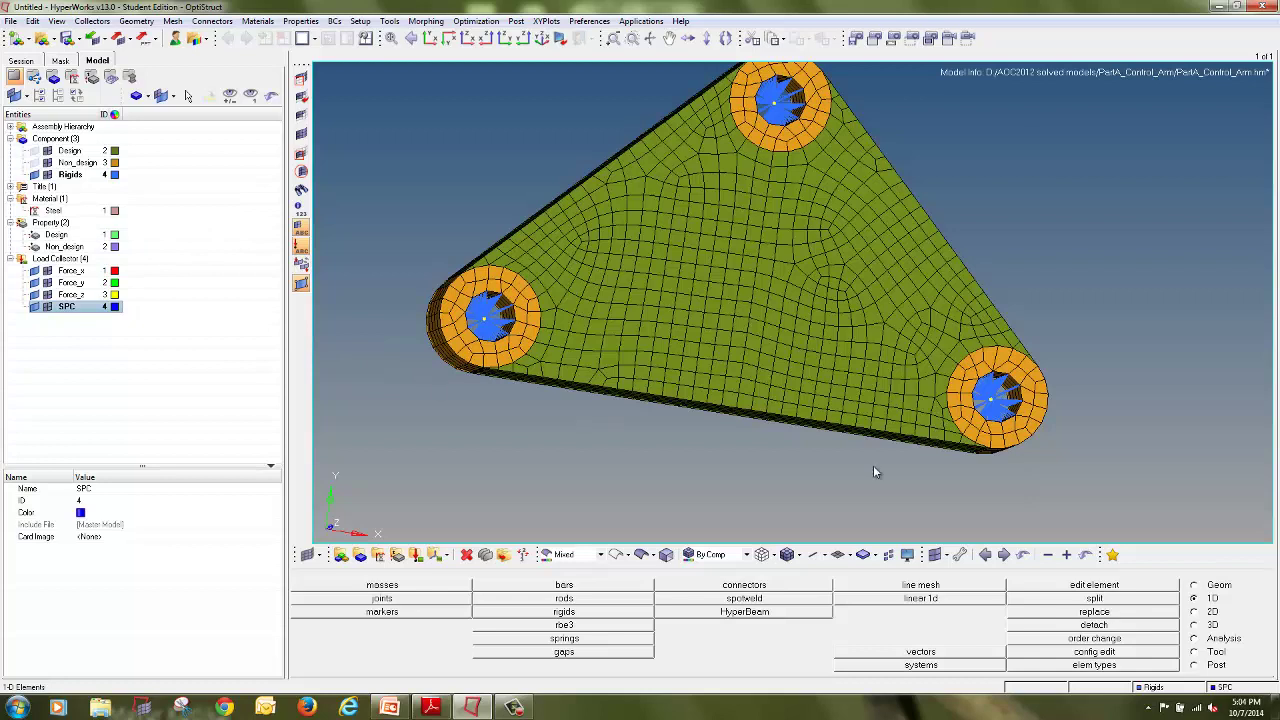
Create an SPC constraint on the left hole's centre node with only dof1, dof2 and dof3 fixed
click(1194, 639)
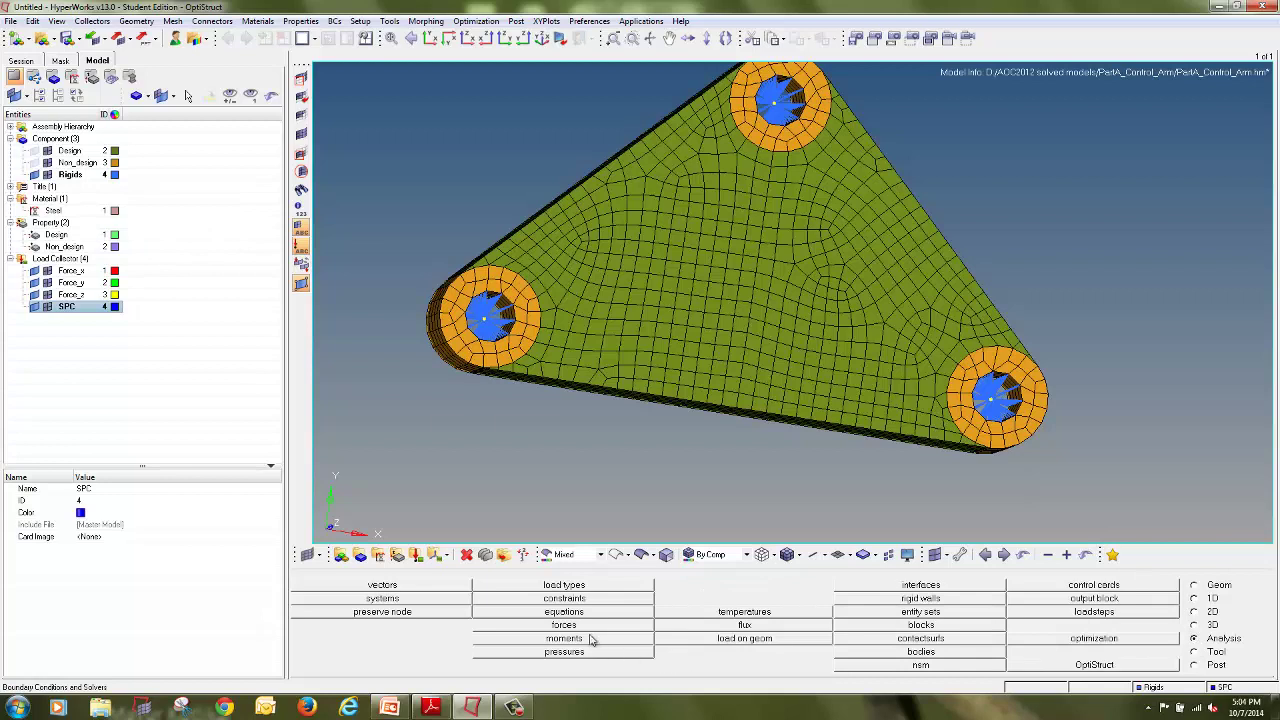
click(565, 598)
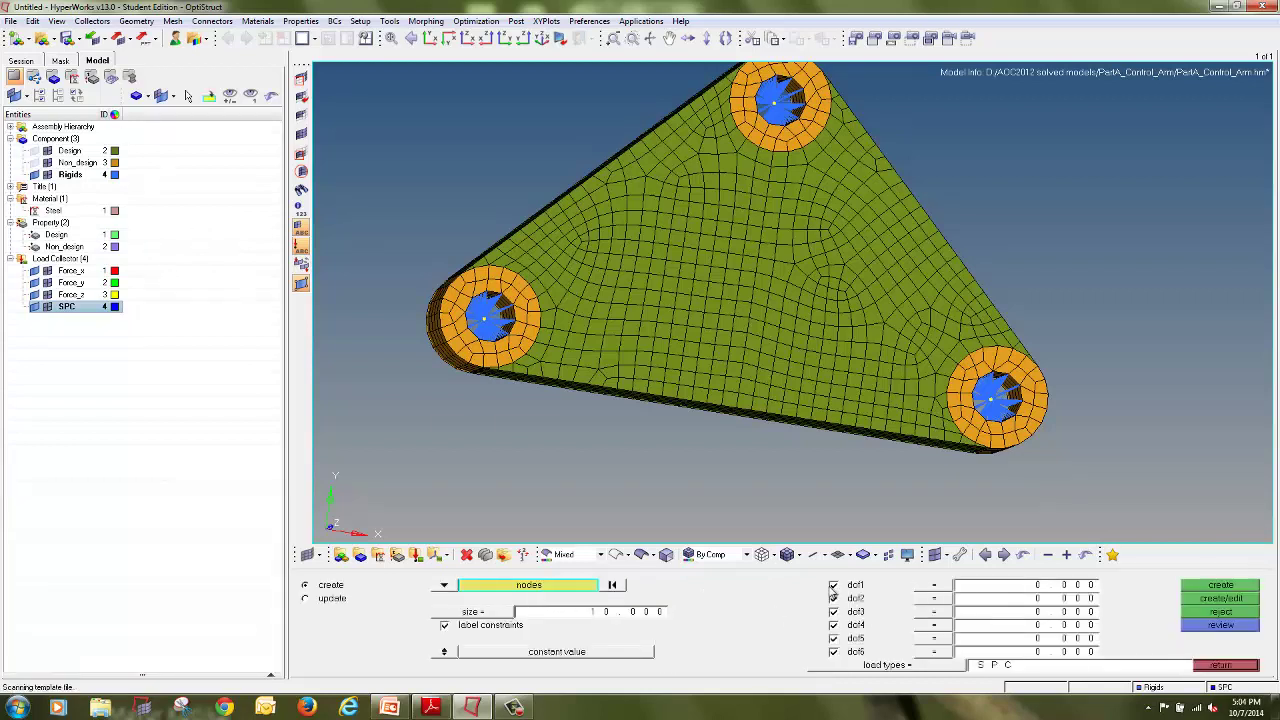
click(834, 624)
click(834, 638)
click(834, 651)
scroll(590, 308, up, 6)
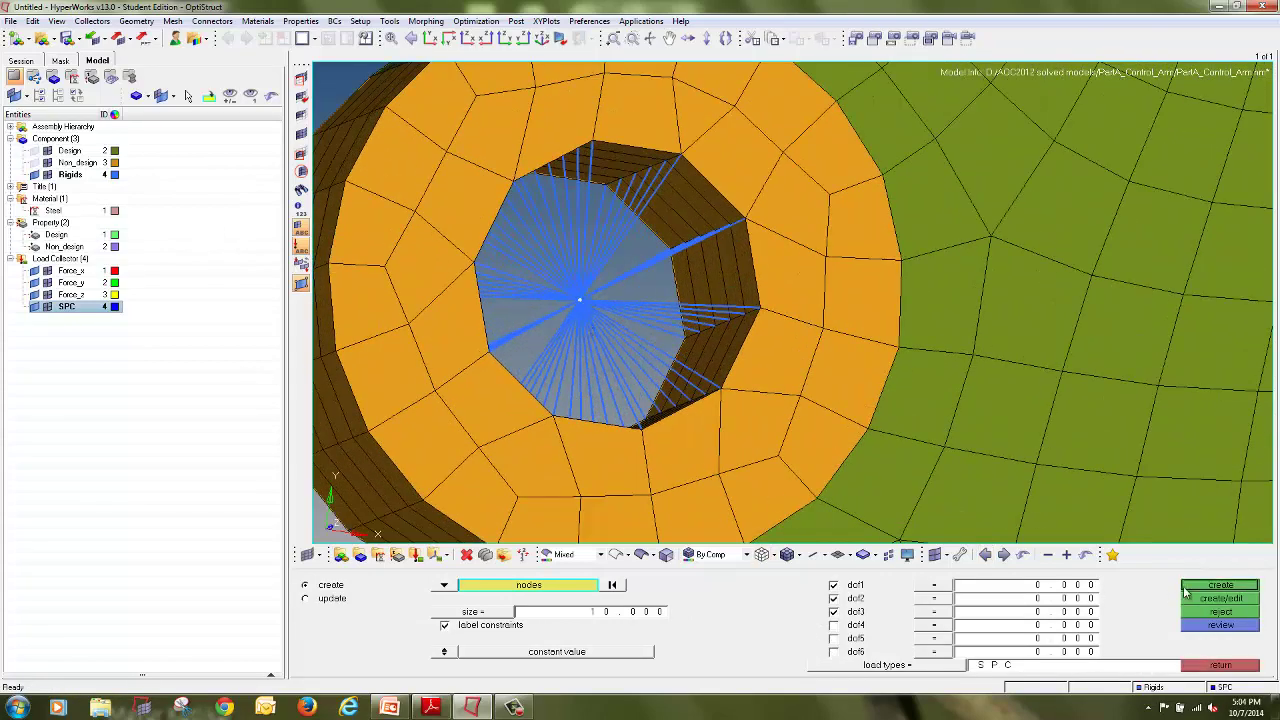
Constrain the lower right hole's centre node in dof2 and dof3 only
click(838, 586)
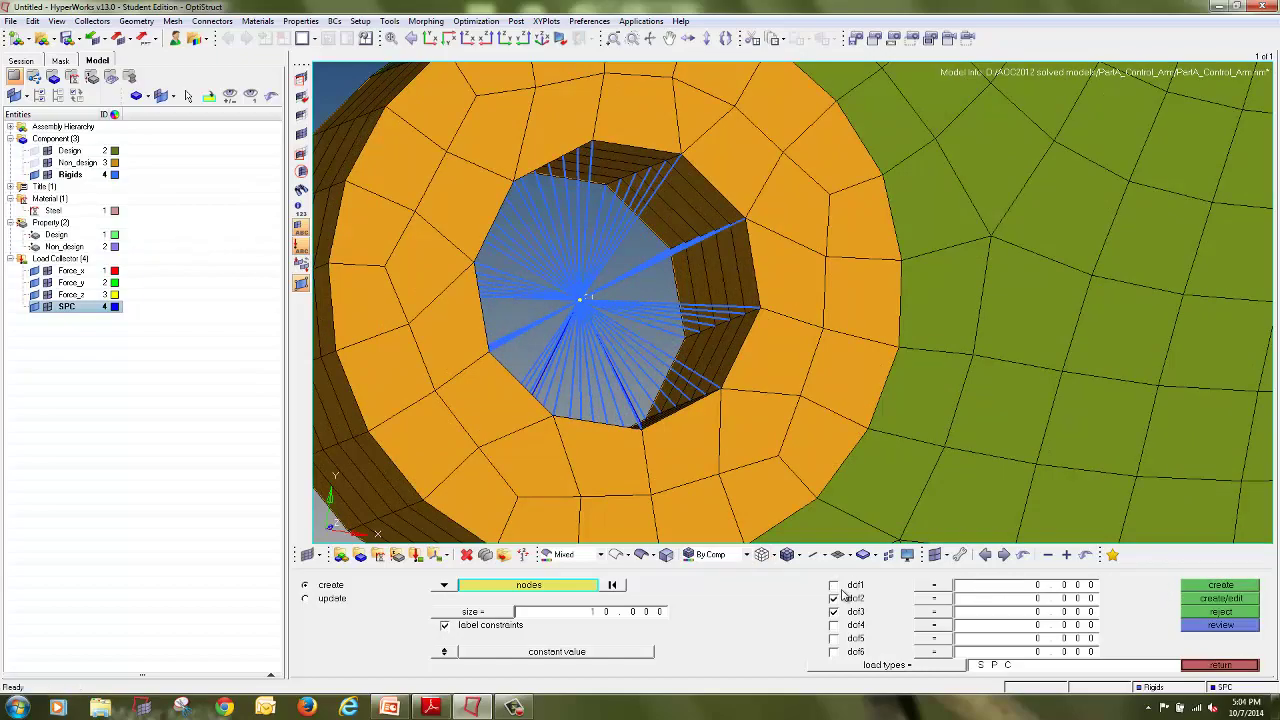
scroll(773, 333, down, 3)
ctrl+scroll(773, 333, down, 5)
ctrl+right_drag(1089, 385, 741, 358)
ctrl+scroll(889, 395, up, 8)
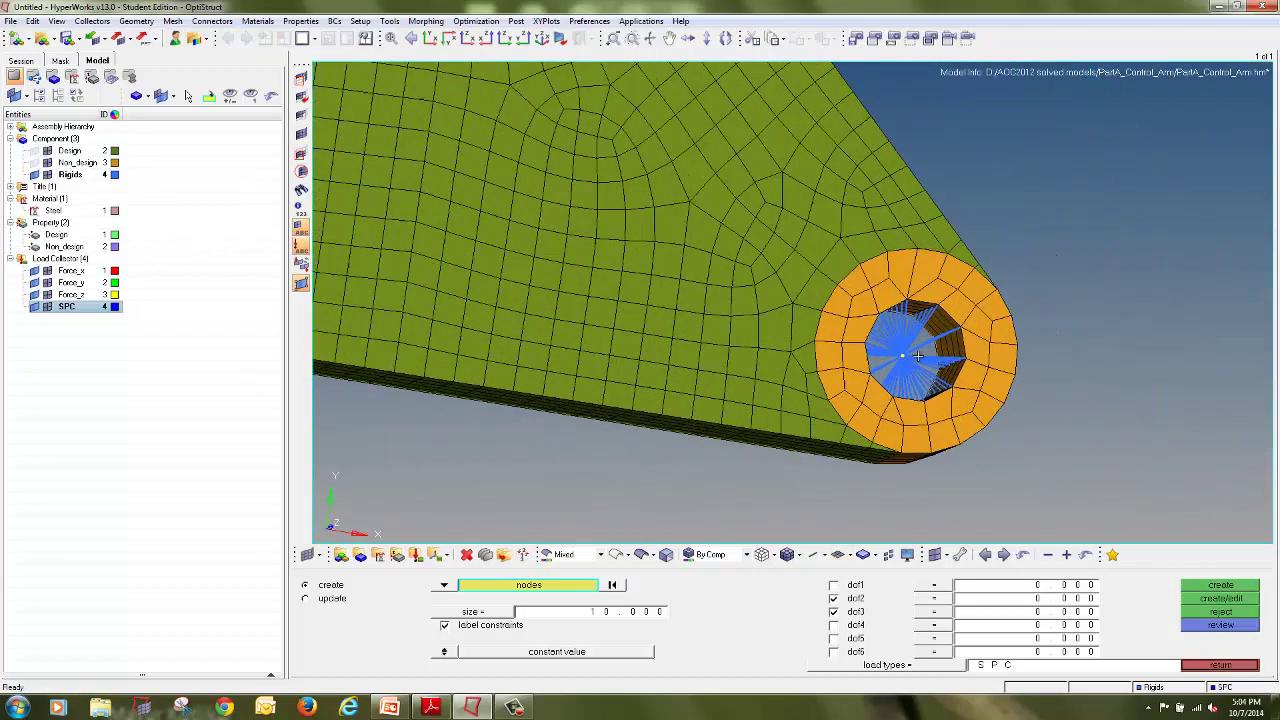
click(904, 358)
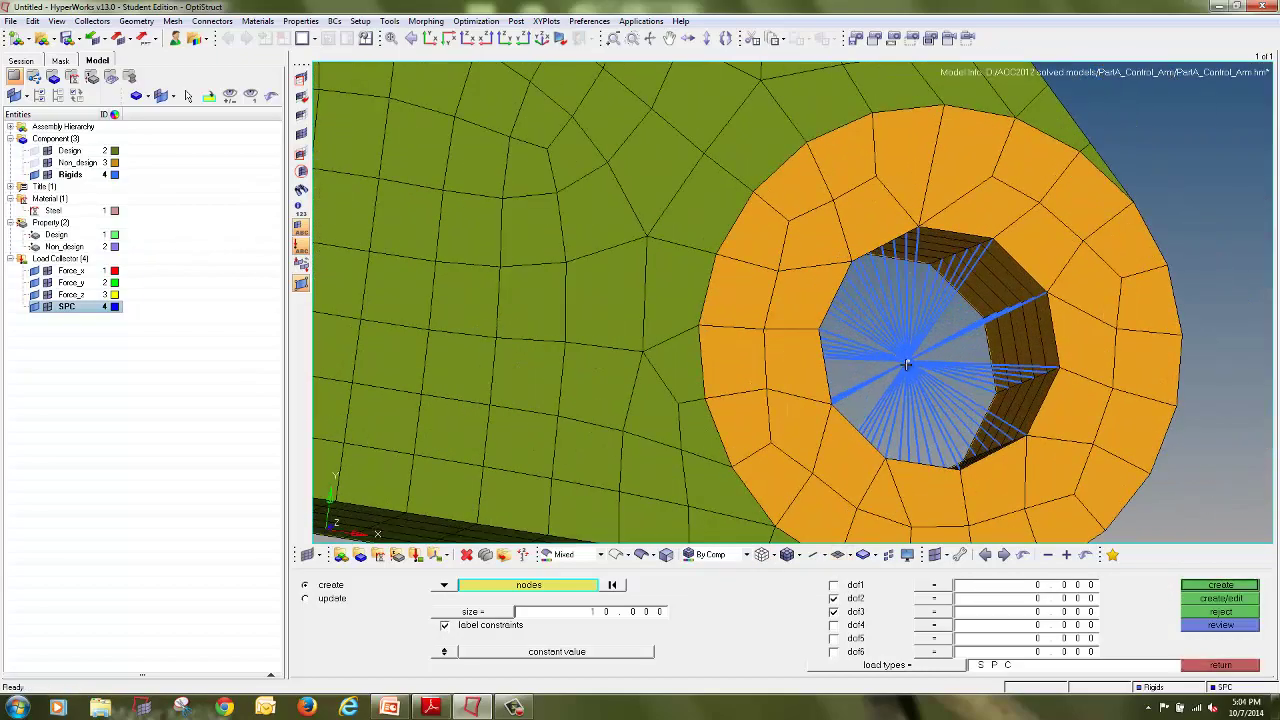
click(1201, 590)
Constrain a node on the design surface just below the upper hole in dof3 only and close the constraint creation
click(834, 598)
scroll(755, 417, down, 2)
scroll(592, 229, down, 1)
scroll(687, 225, up, 2)
scroll(617, 145, down, 5)
scroll(605, 143, up, 6)
click(595, 151)
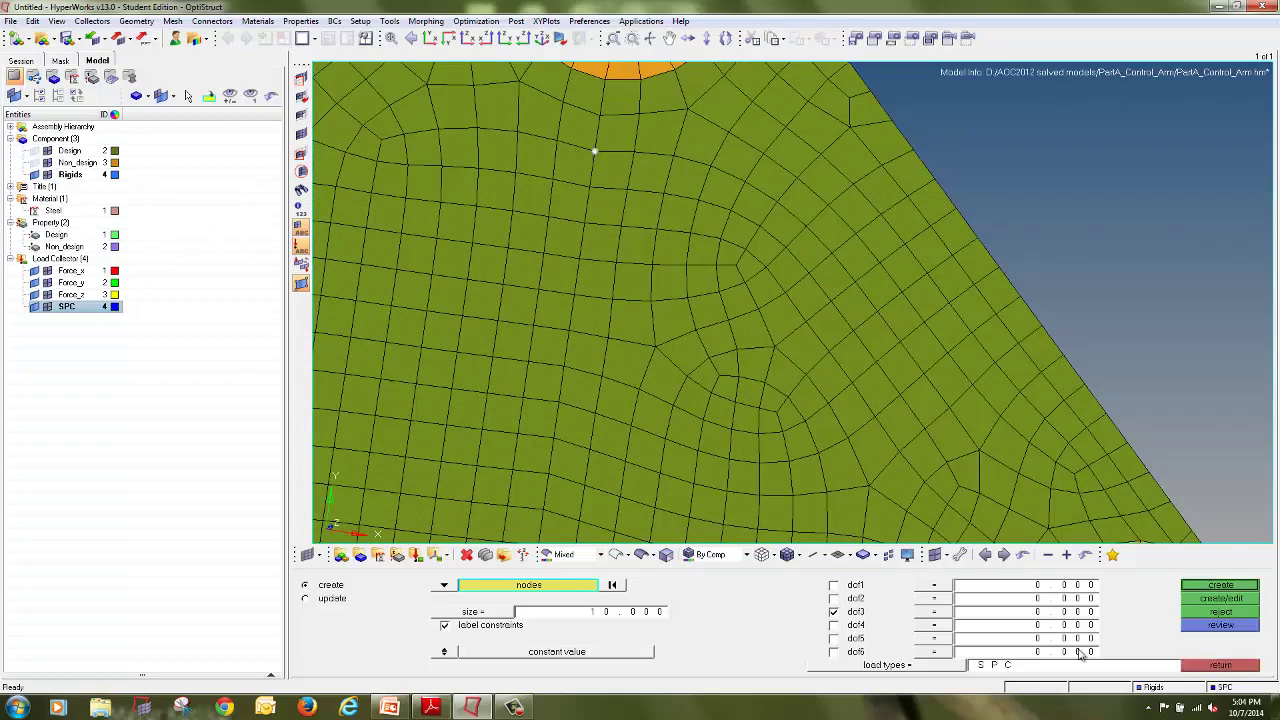
click(1200, 594)
scroll(776, 302, down, 5)
ctrl+drag(778, 302, 753, 413)
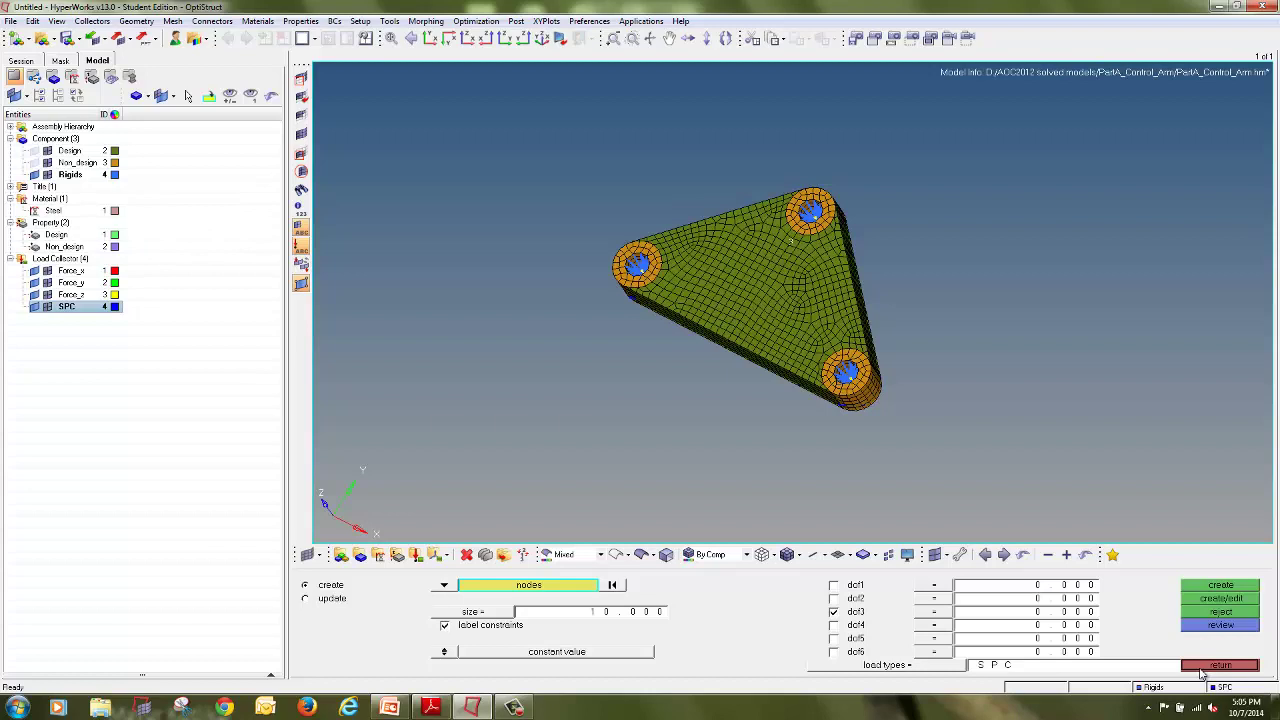
click(1200, 668)
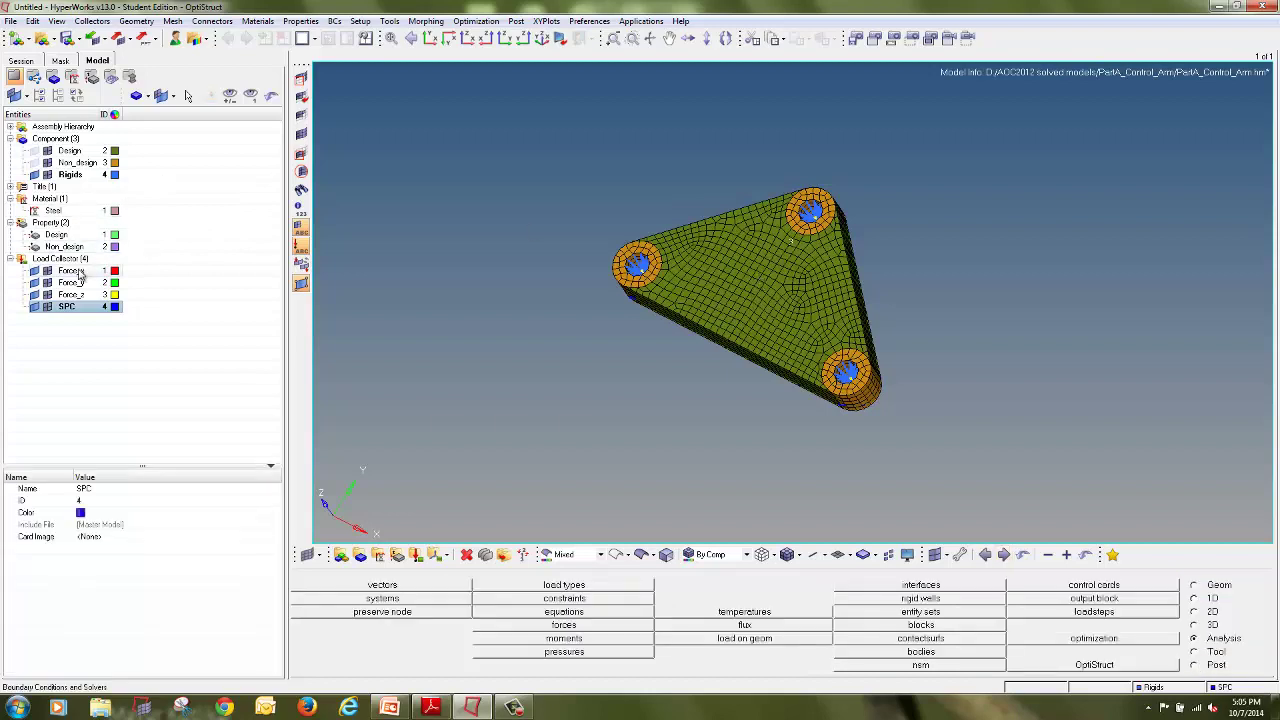
Make Force_x the current load collector and select the upper hole's centre node for a new force
right_click(80, 275)
click(125, 402)
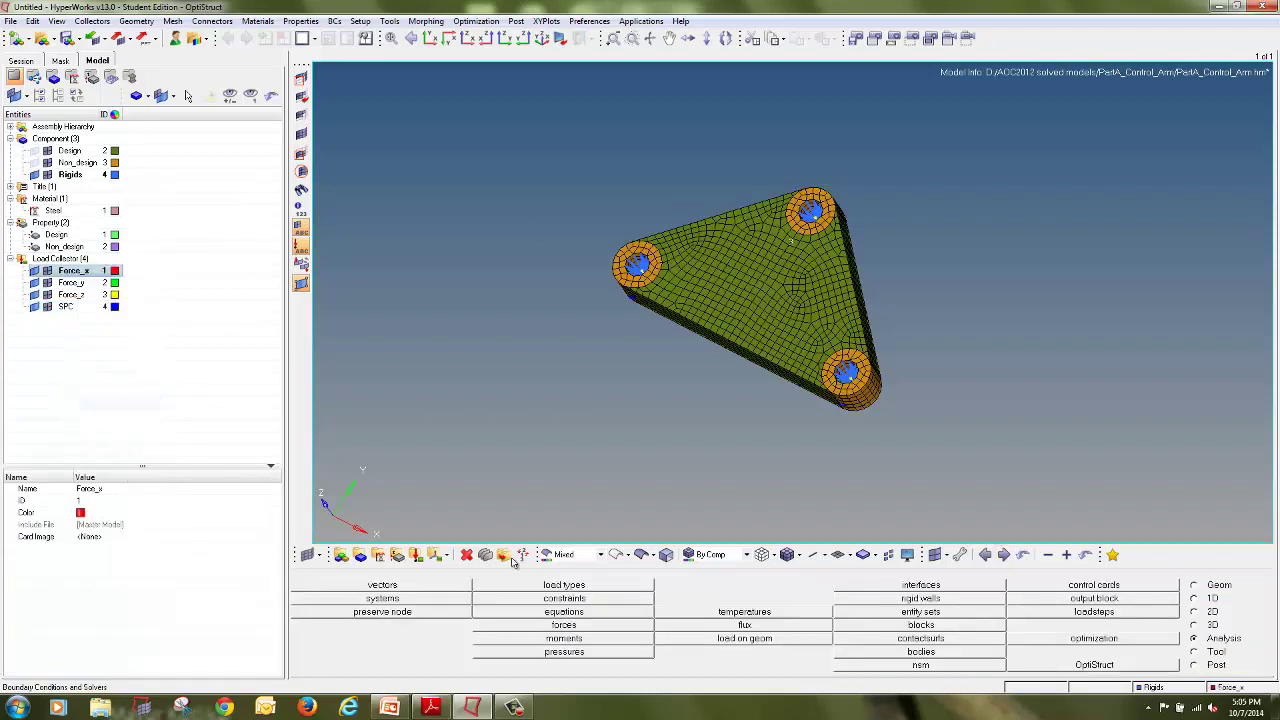
click(621, 630)
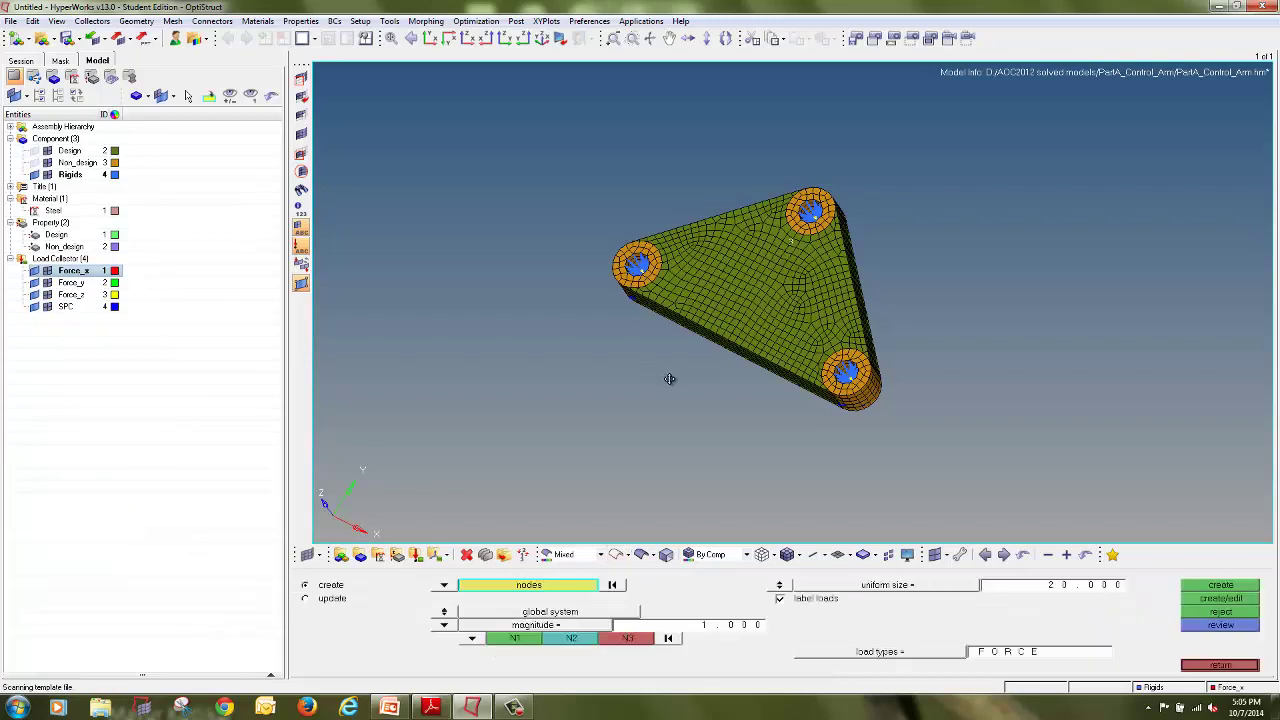
ctrl+drag(669, 377, 752, 132)
ctrl+scroll(754, 133, up, 5)
ctrl+scroll(816, 283, up, 2)
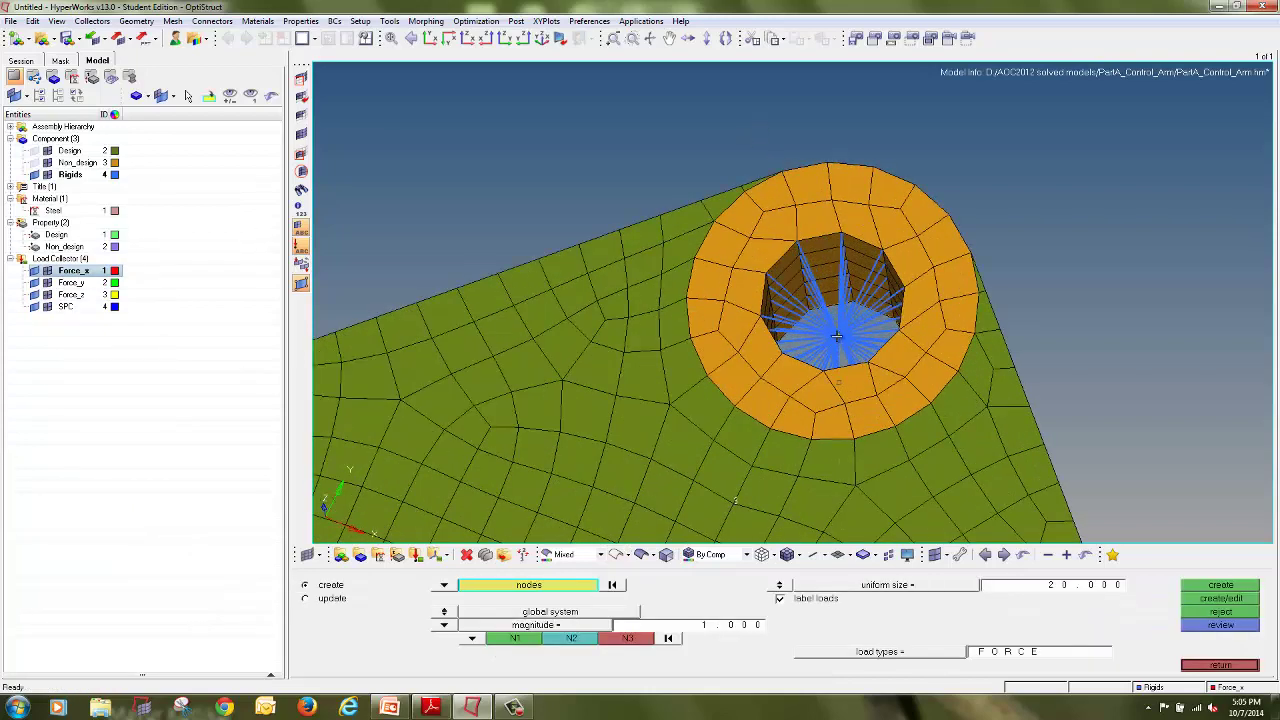
Create a force of magnitude 100 along the x-axis on the selected centre node
click(474, 640)
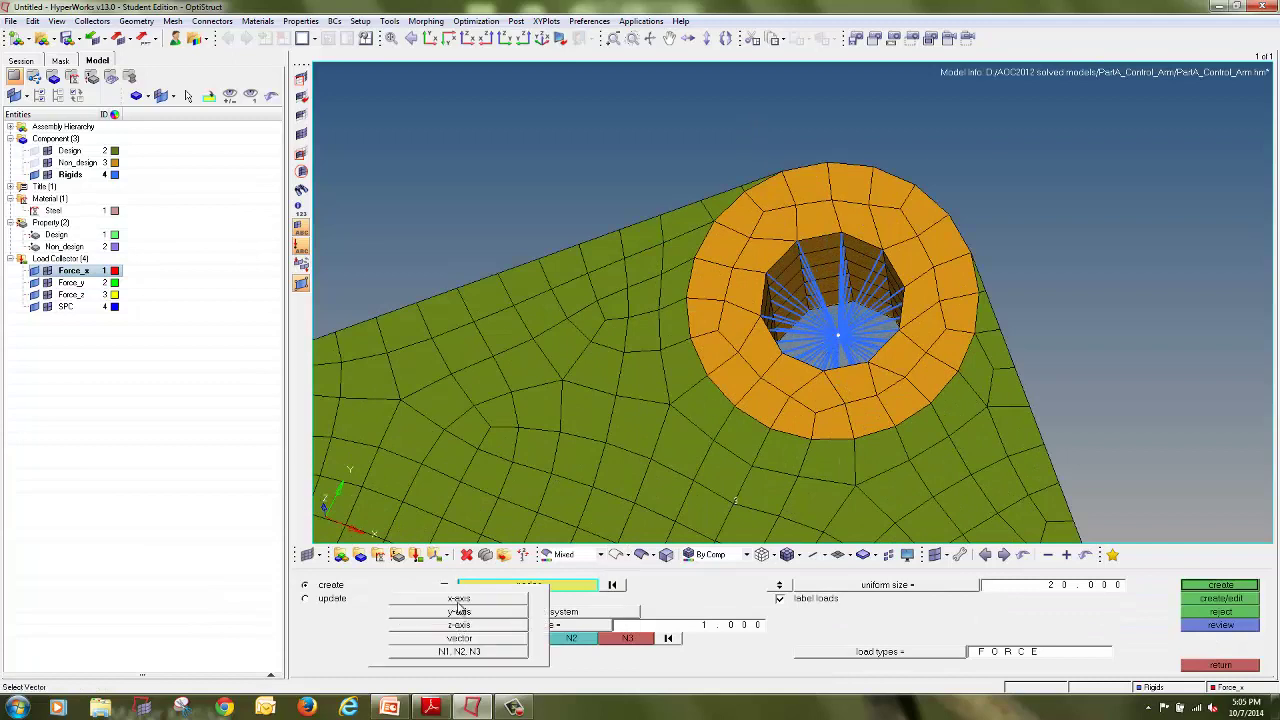
click(460, 601)
click(690, 628)
text(100)
key(Return)
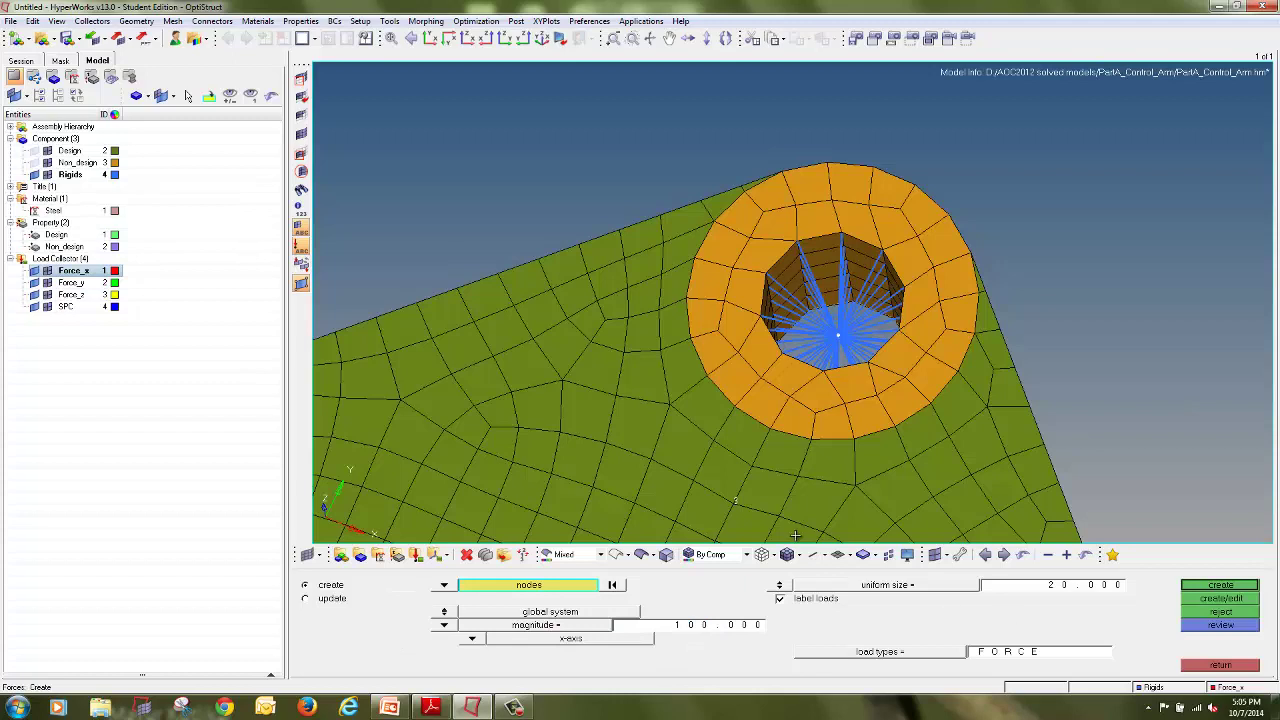
click(1204, 588)
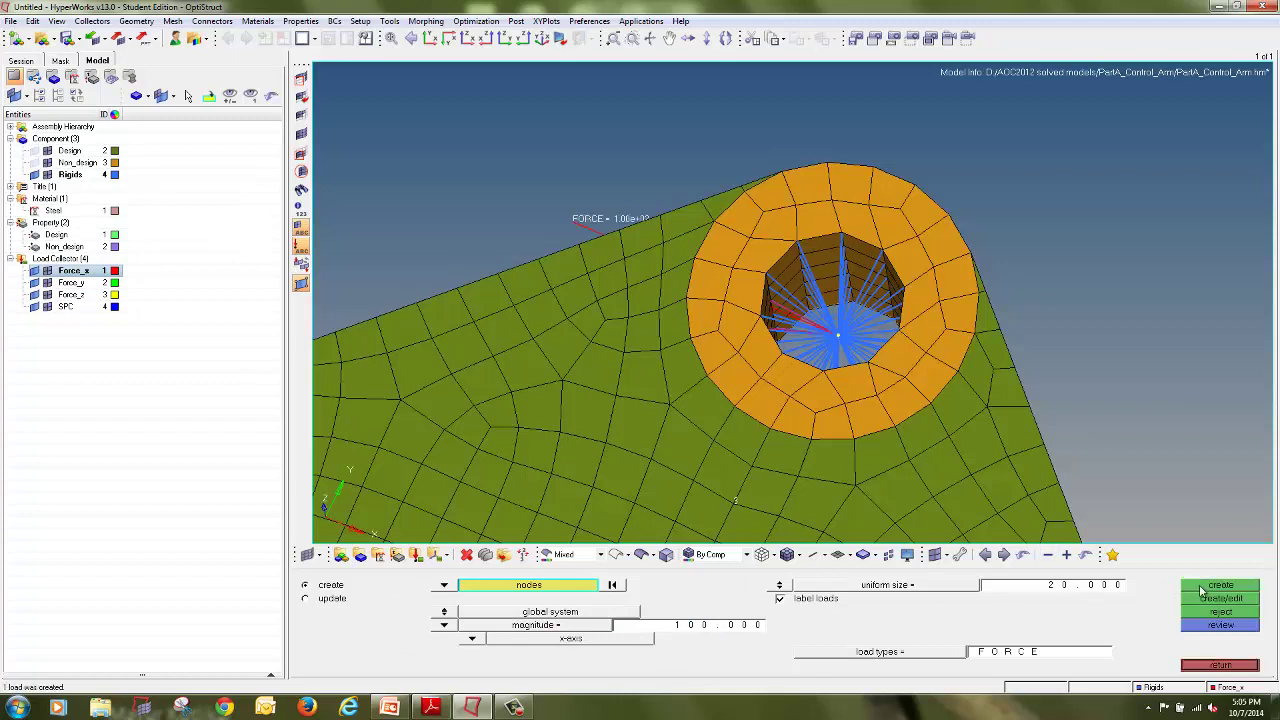
Make Force_y the current load collector and create a y-axis force of magnitude 100 on the upper hole's centre node
right_click(75, 289)
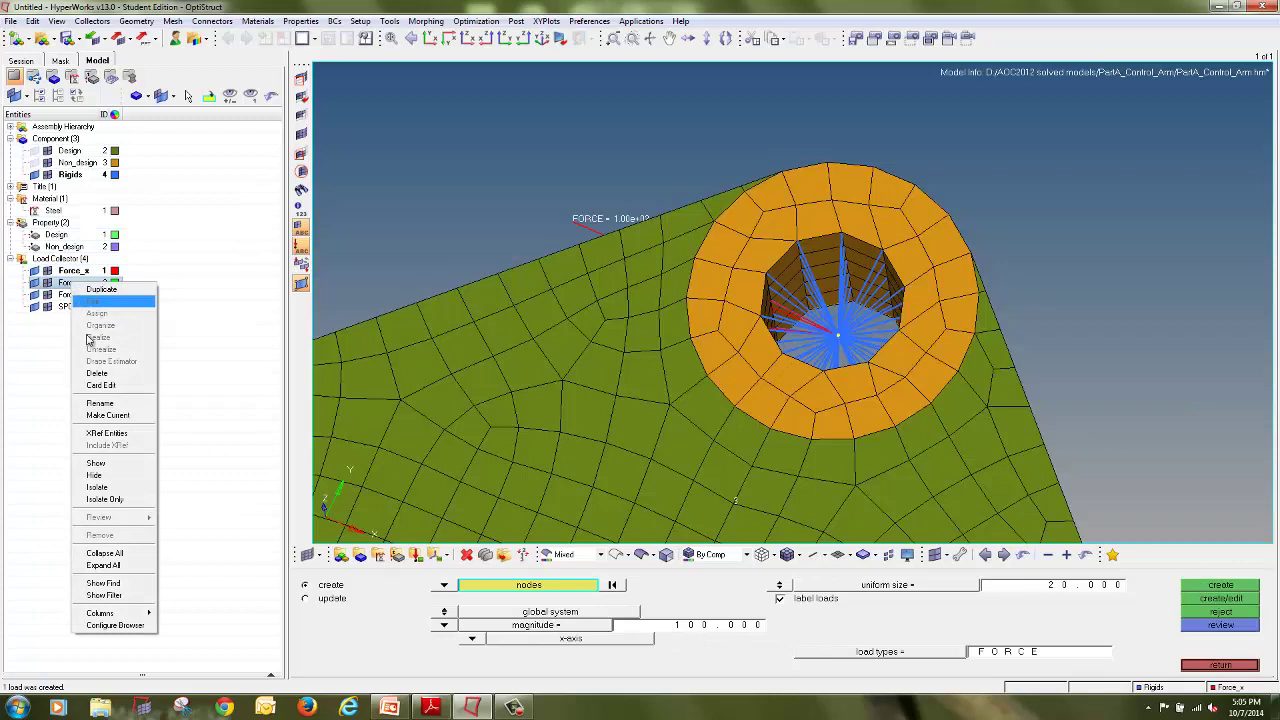
click(110, 413)
click(472, 638)
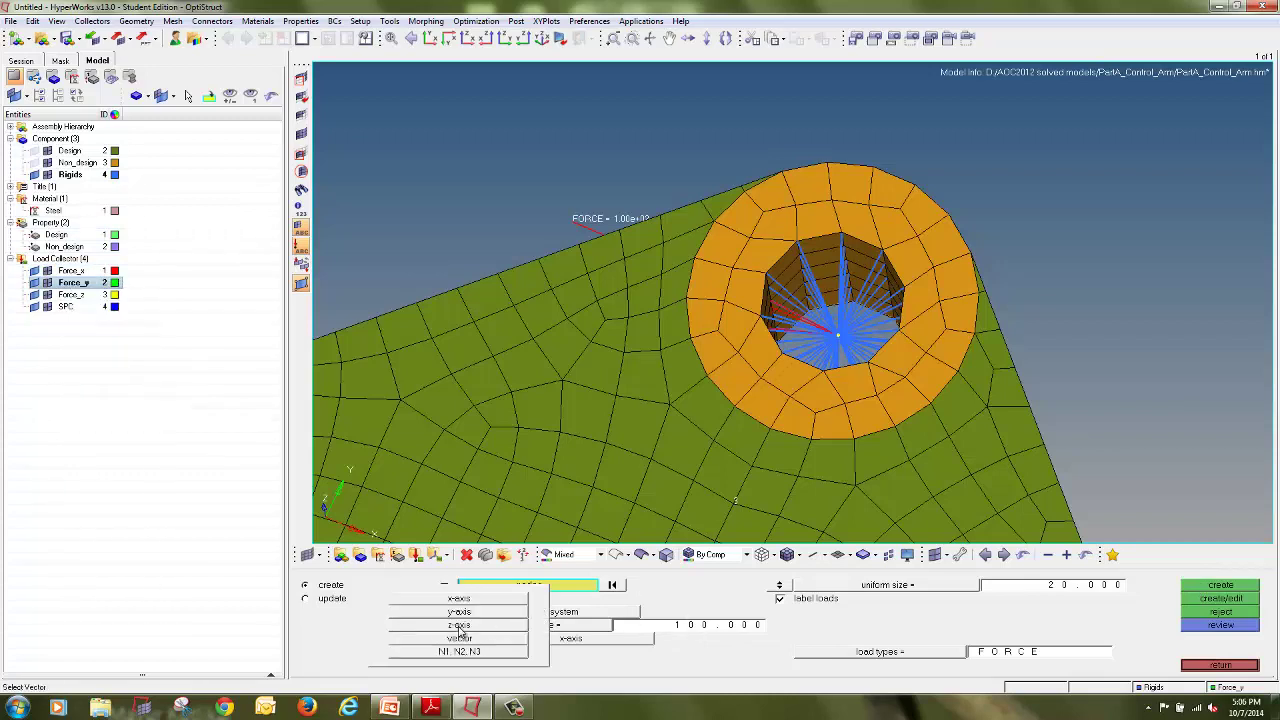
click(459, 611)
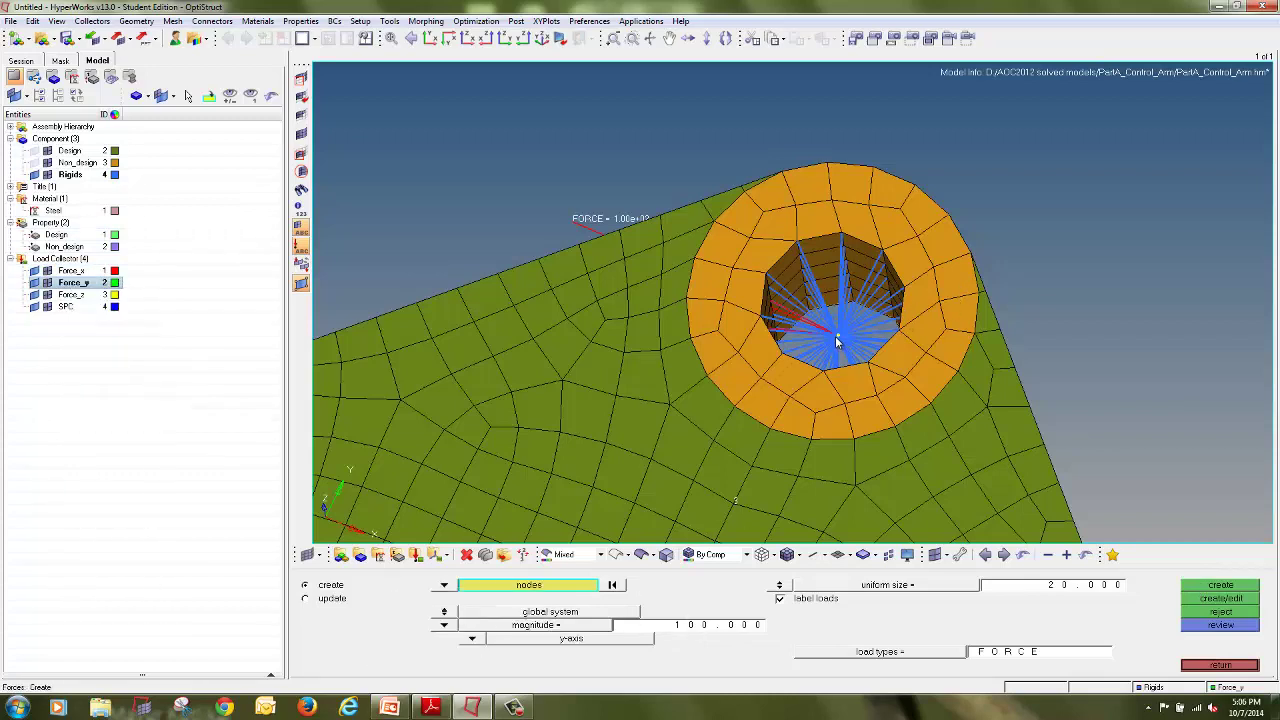
click(1190, 585)
Make Force_z the current load collector and create a z-axis force of magnitude 100 on the upper hole's centre node
right_click(71, 296)
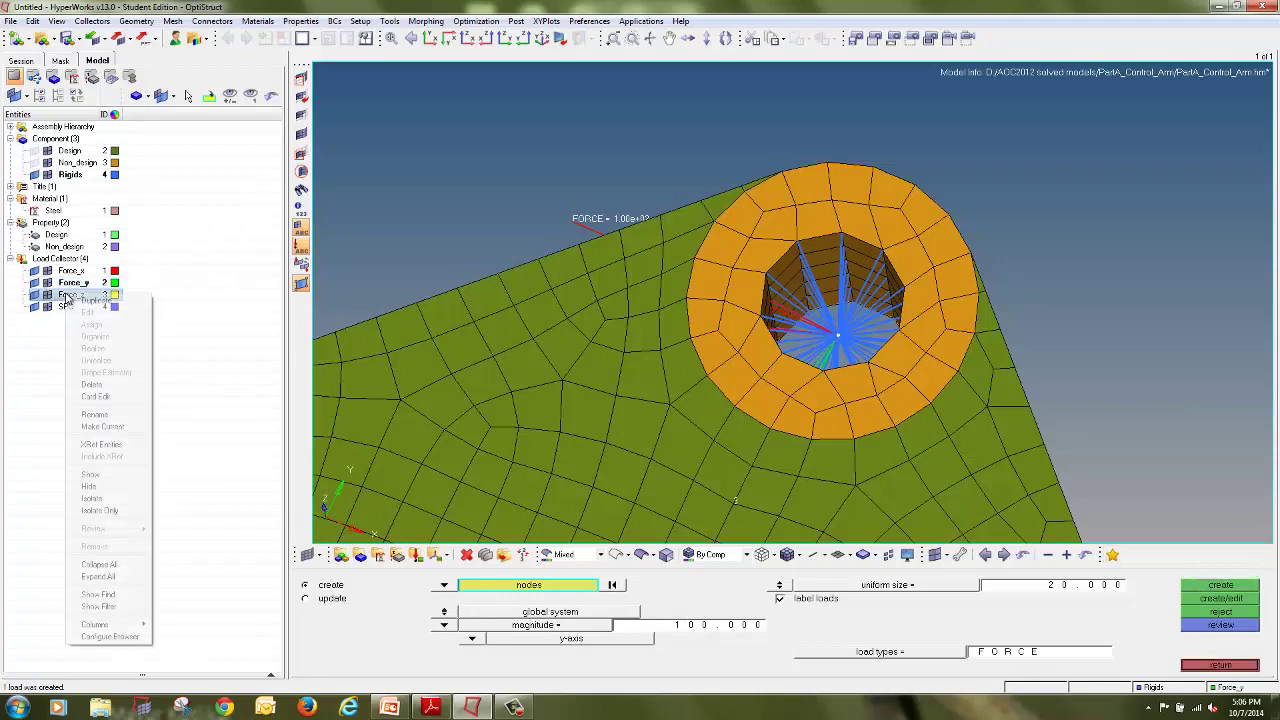
click(98, 427)
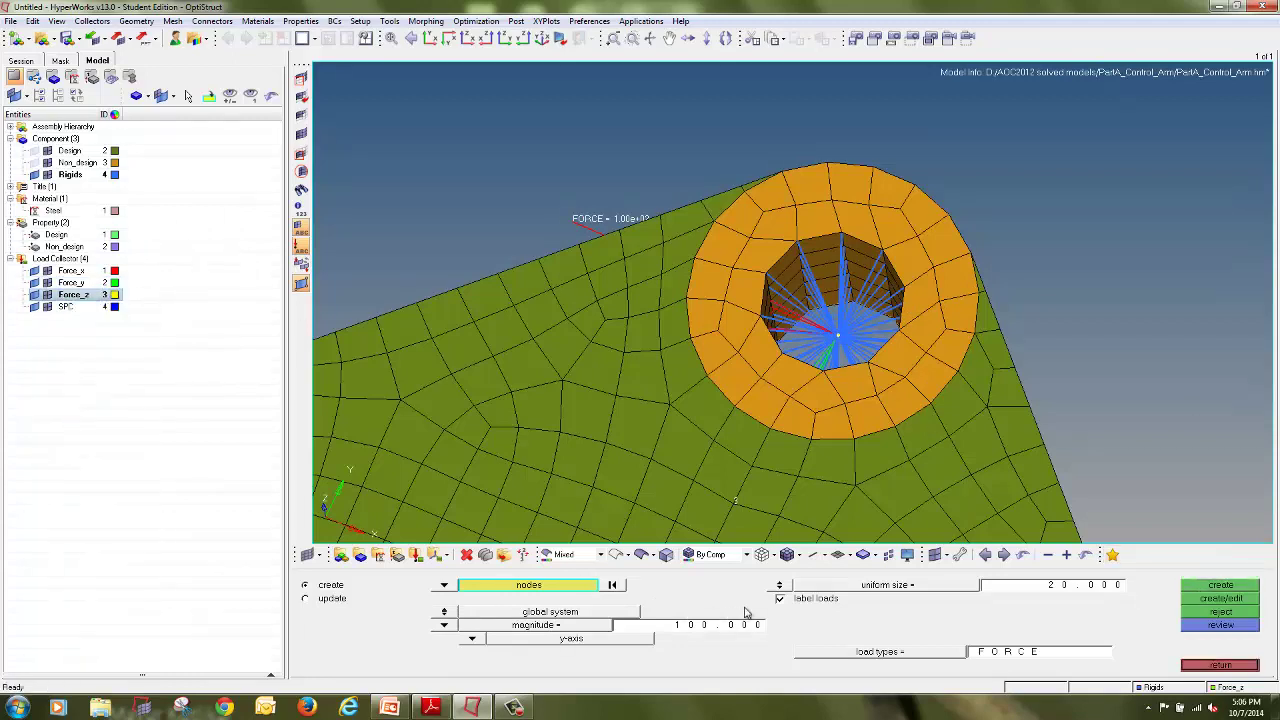
click(480, 640)
click(460, 625)
click(1190, 587)
scroll(900, 340, down, 2)
ctrl+drag(870, 417, 839, 412)
ctrl+scroll(840, 414, down, 3)
ctrl+right_drag(840, 390, 828, 265)
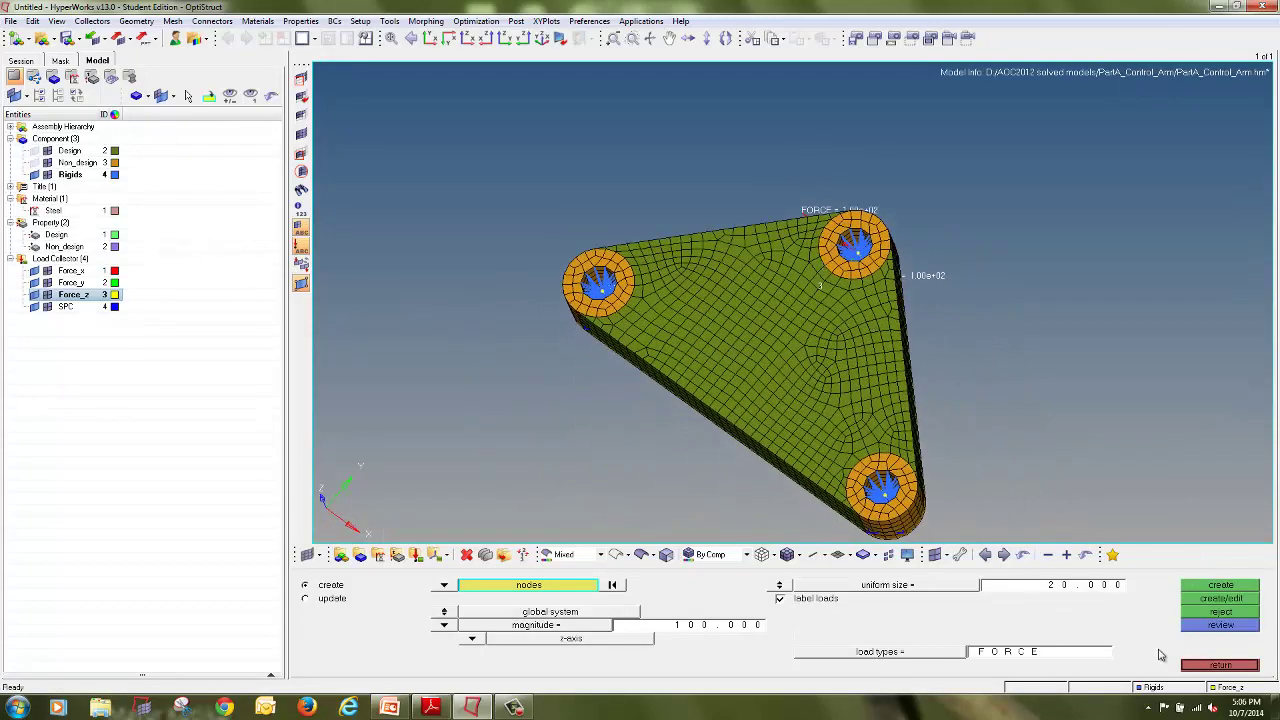
click(1211, 666)
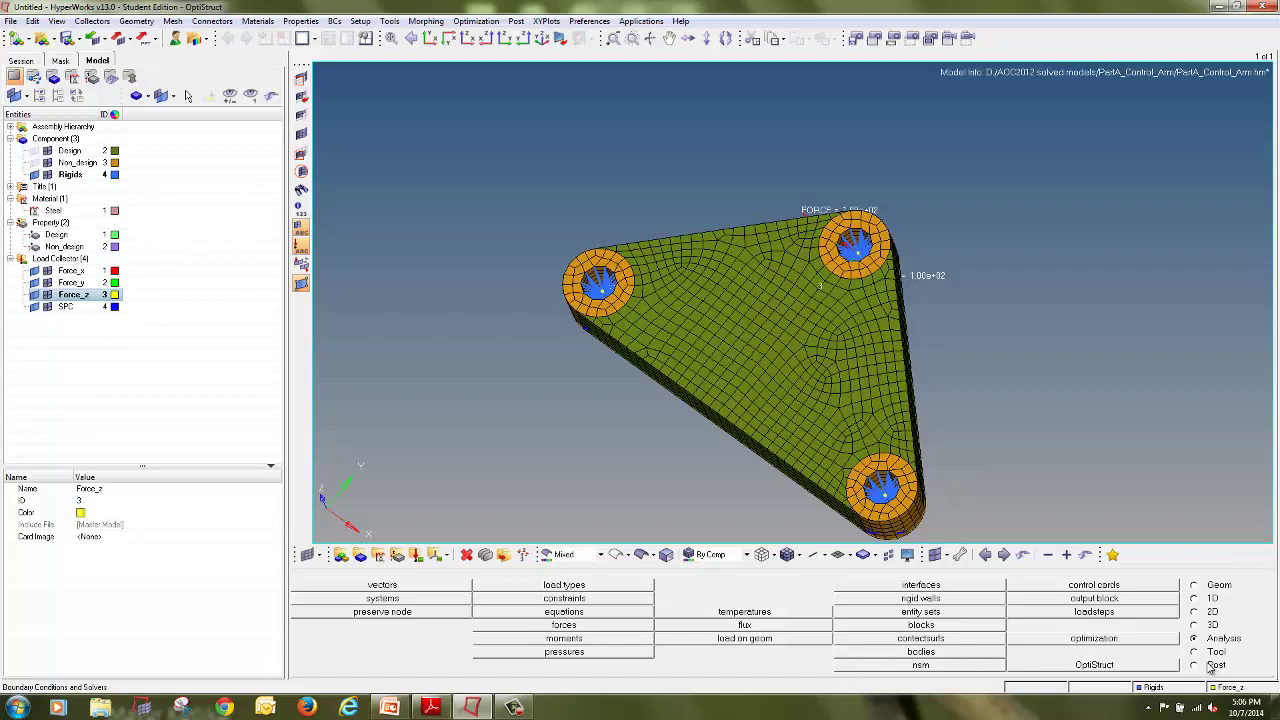
Create a linear static load step named Load_x with SPC as the constraint and Force_x as the load
click(1138, 615)
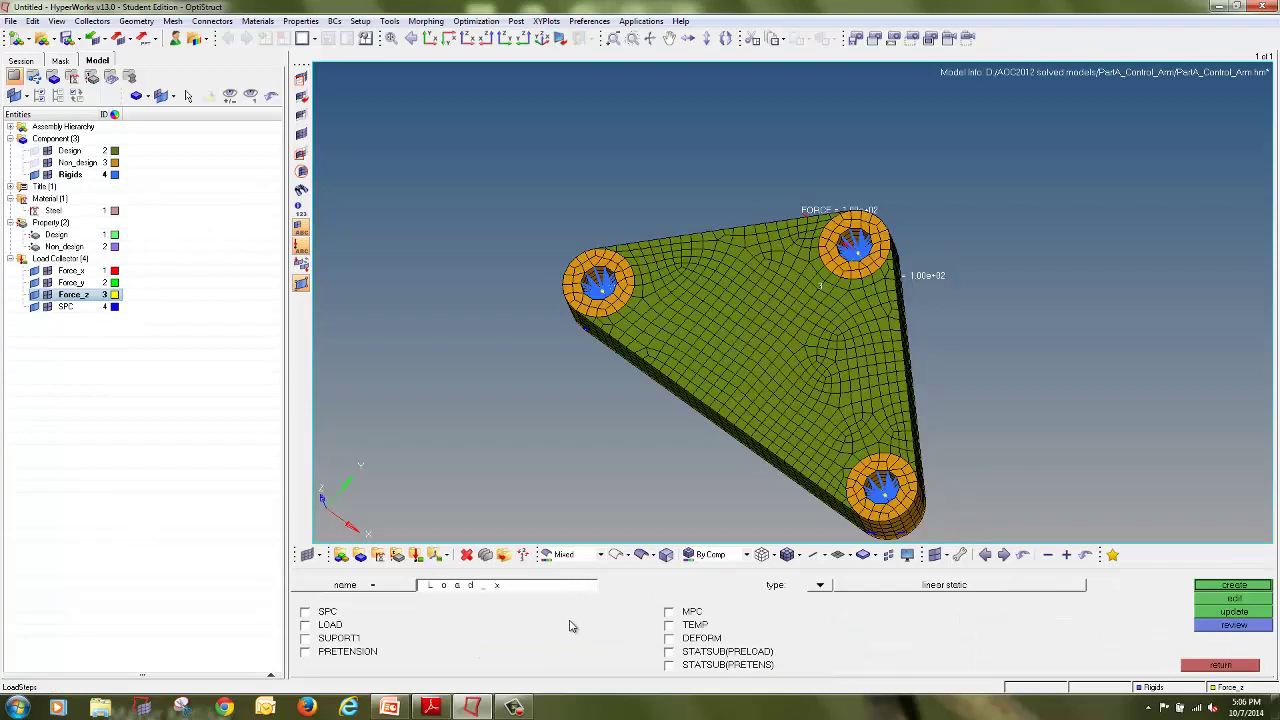
click(305, 611)
click(305, 624)
click(504, 612)
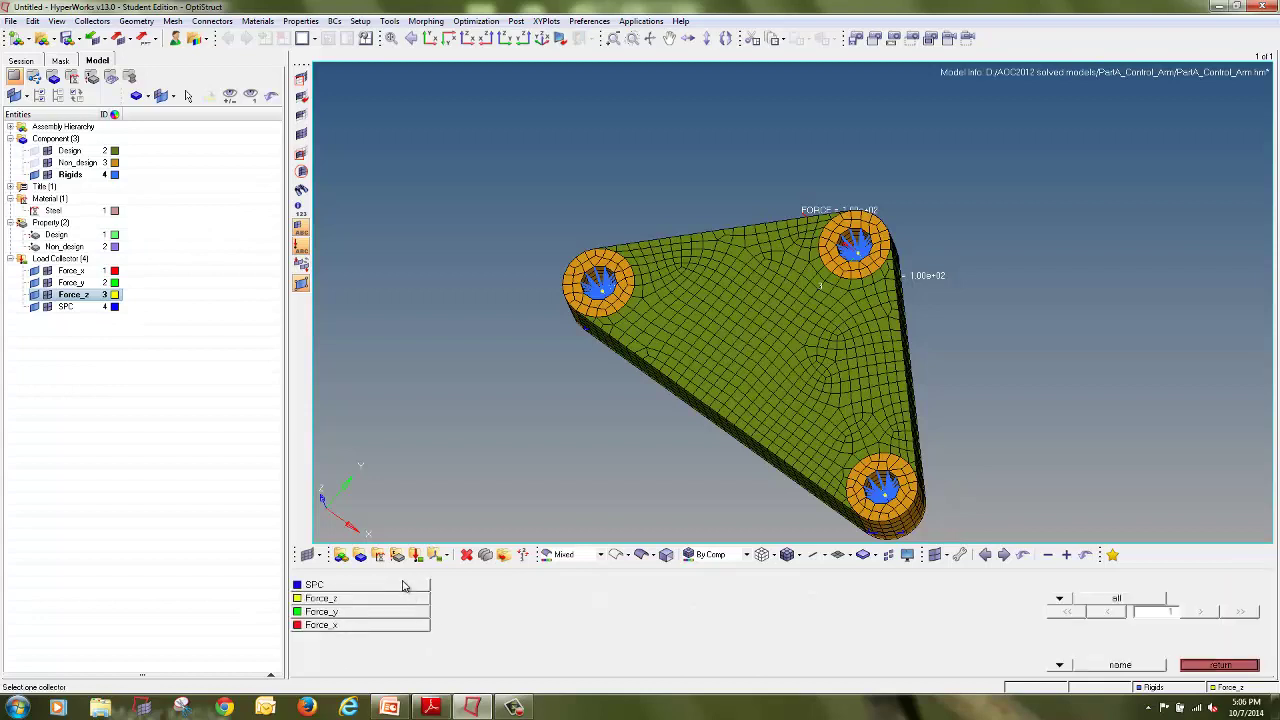
click(403, 586)
click(516, 630)
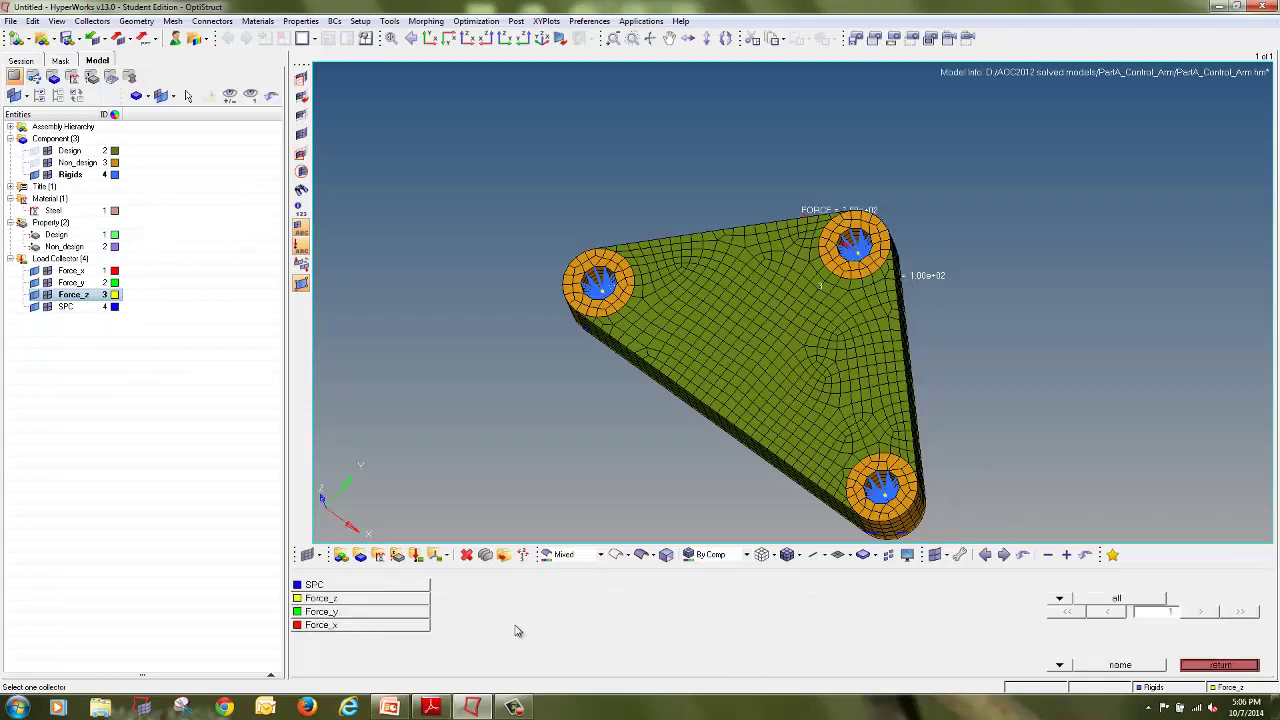
click(378, 624)
click(1202, 588)
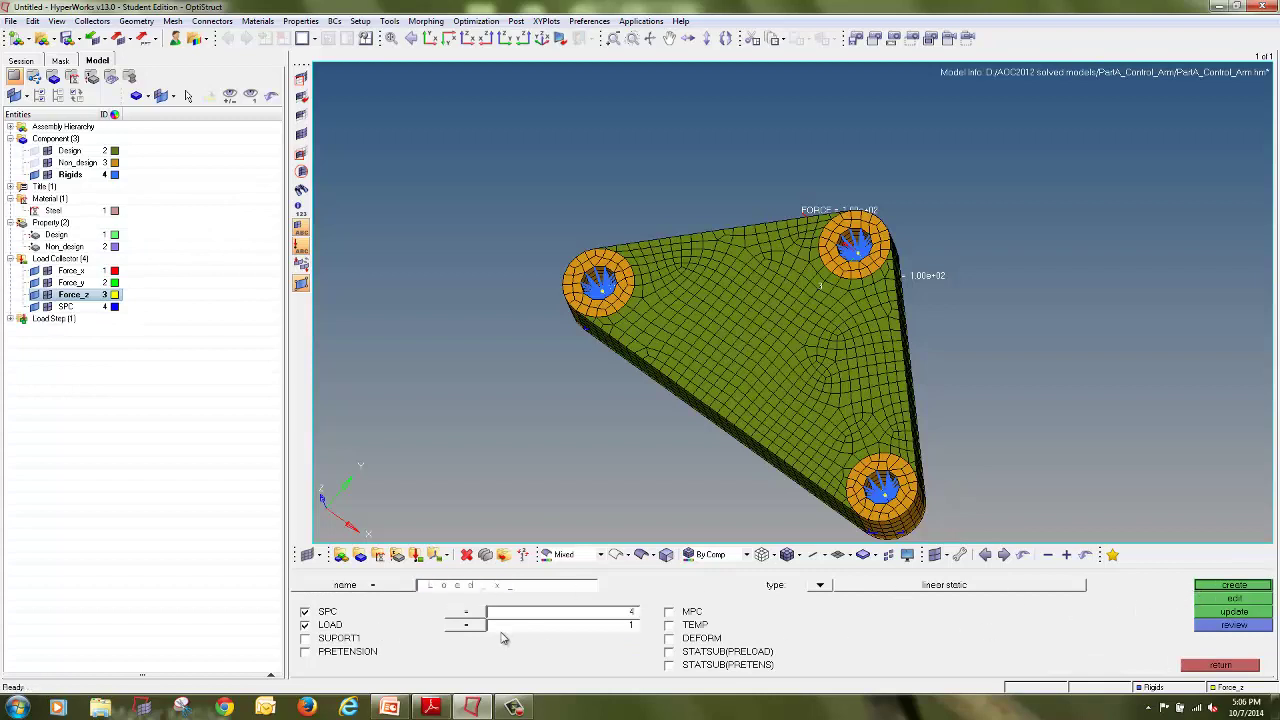
Create the load step Load_y using SPC as the constraint and Force_y as the load
click(531, 611)
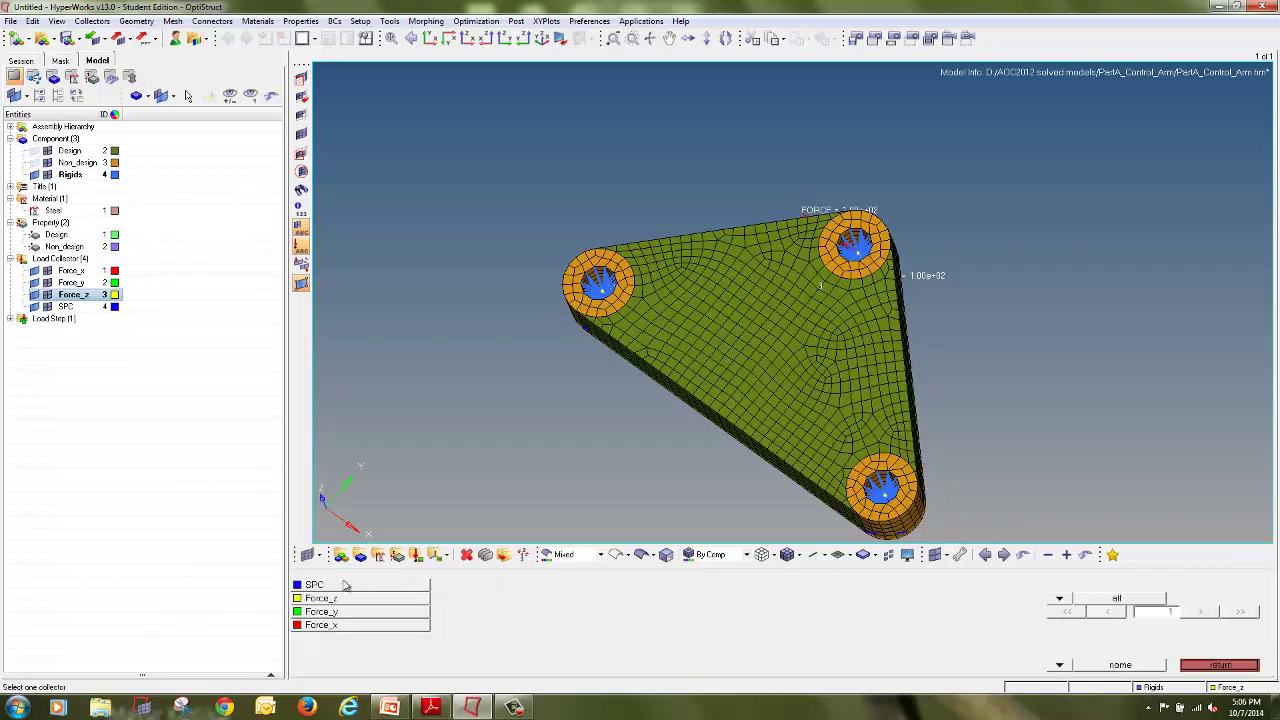
click(343, 586)
click(510, 626)
click(390, 624)
click(1252, 588)
Create the load step Load_z using SPC and Force_z, and close the load step creation
click(580, 588)
key(BackSpace)
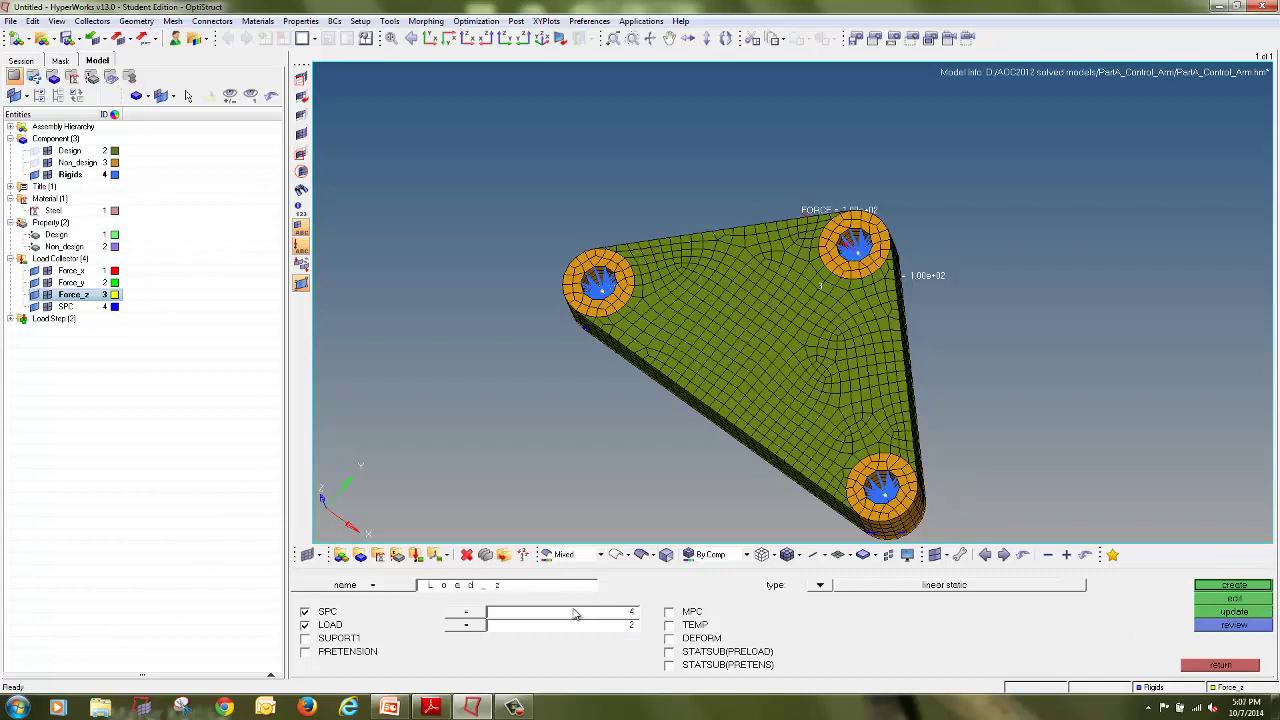
click(575, 622)
click(405, 587)
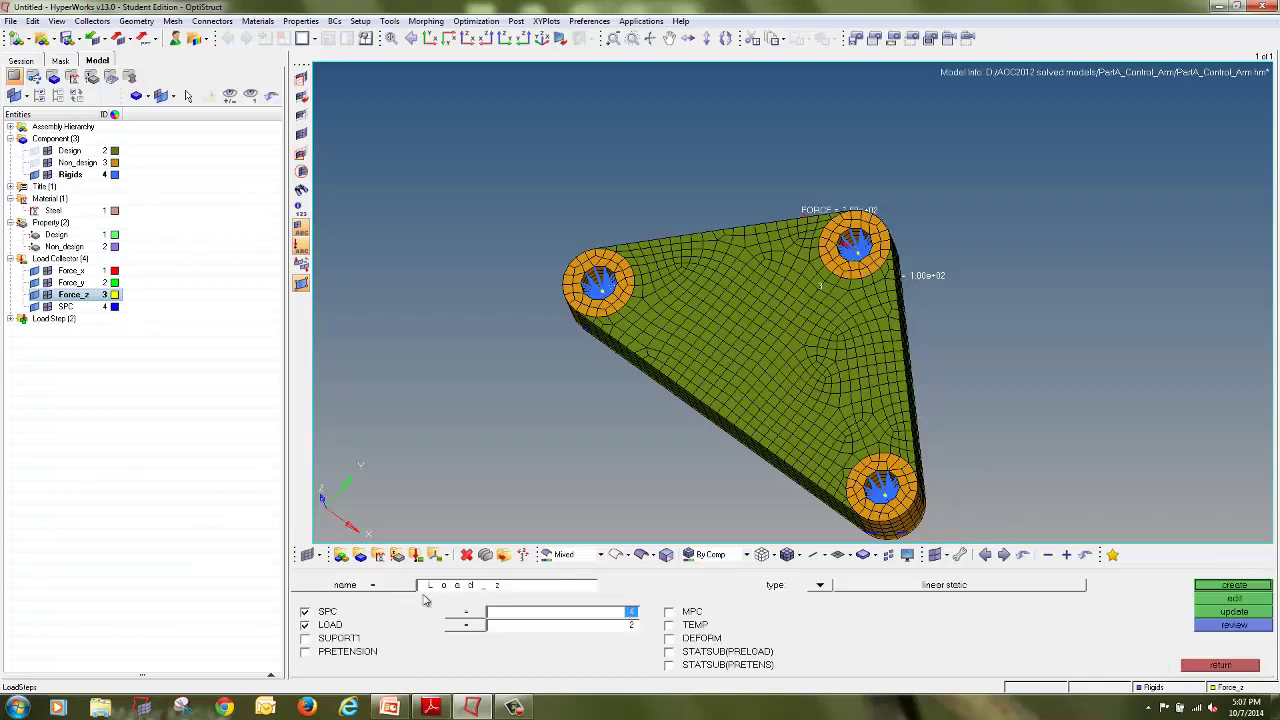
click(540, 628)
click(370, 601)
click(1232, 586)
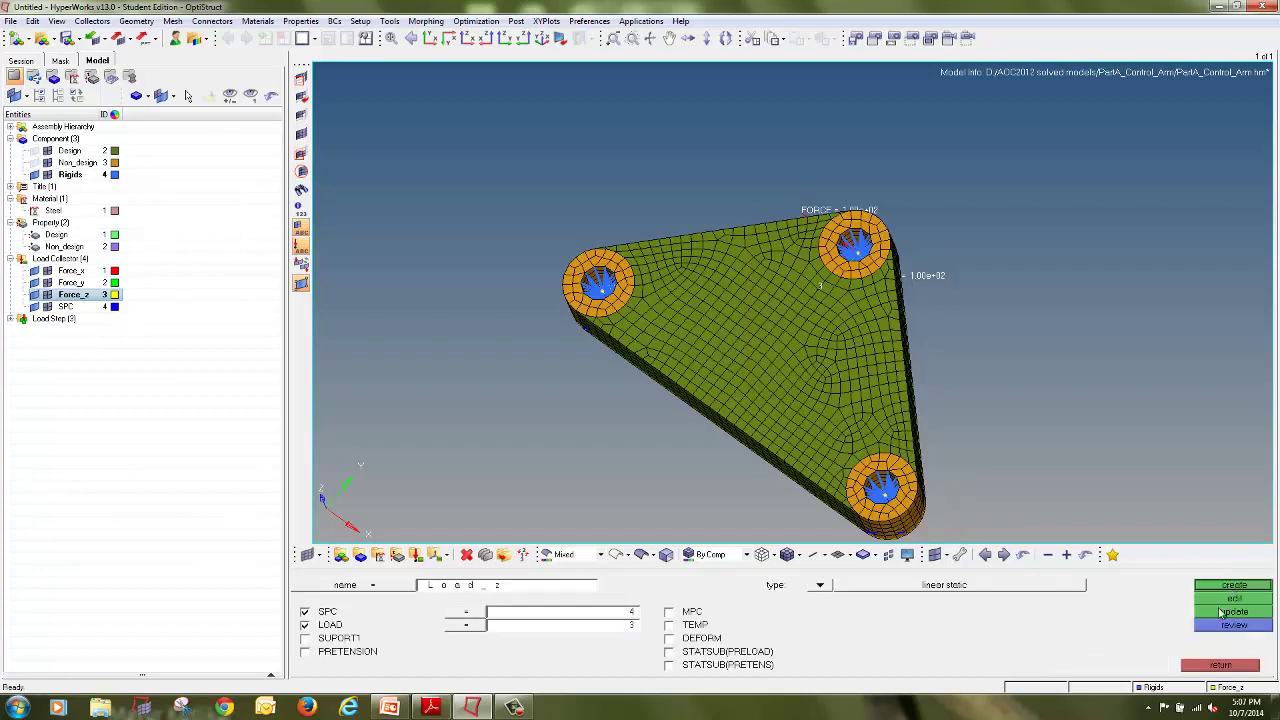
click(1220, 665)
Expand the load steps in the model tree and review the SPC and load assignments of Load_x, Load_y and Load_z
click(9, 318)
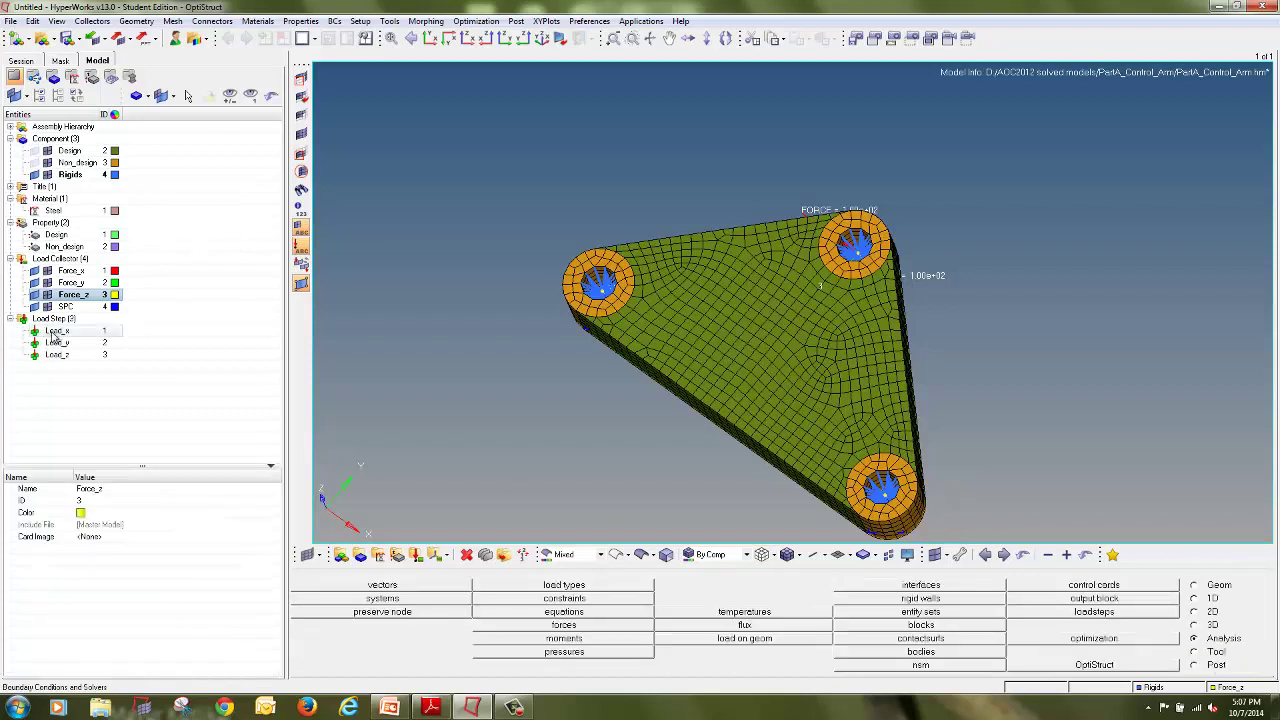
click(57, 330)
click(58, 346)
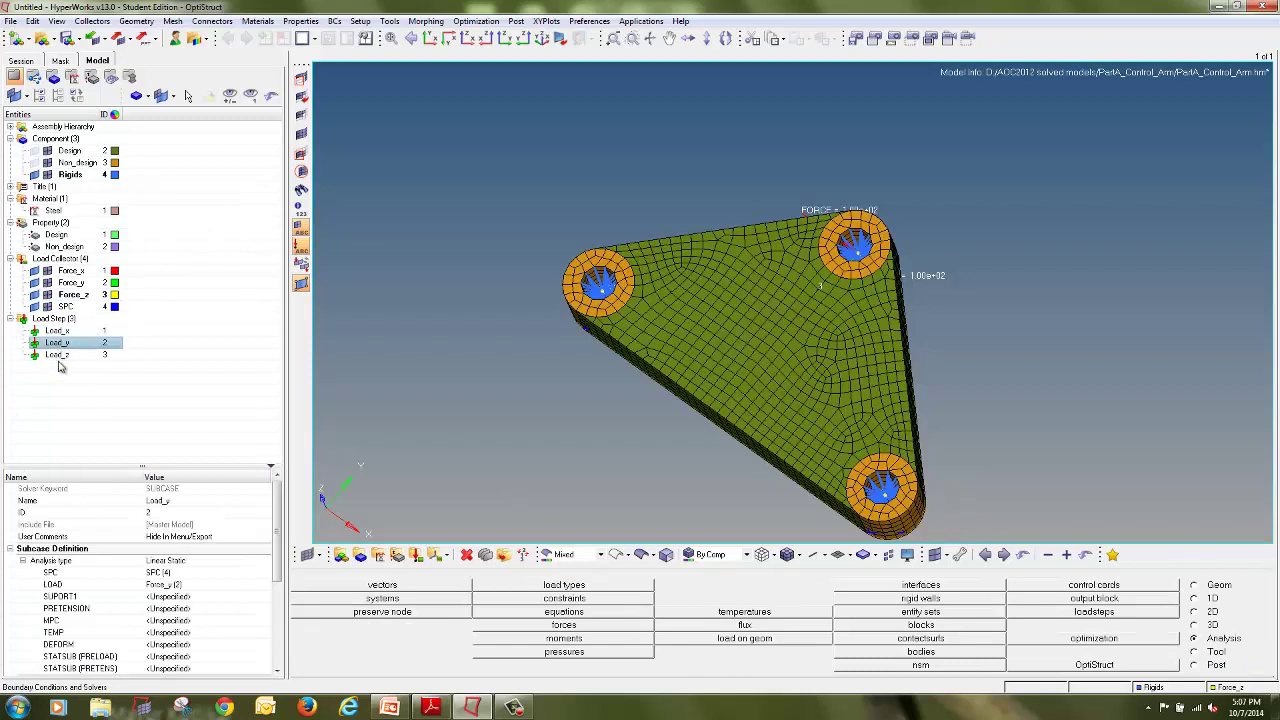
click(60, 363)
click(58, 355)
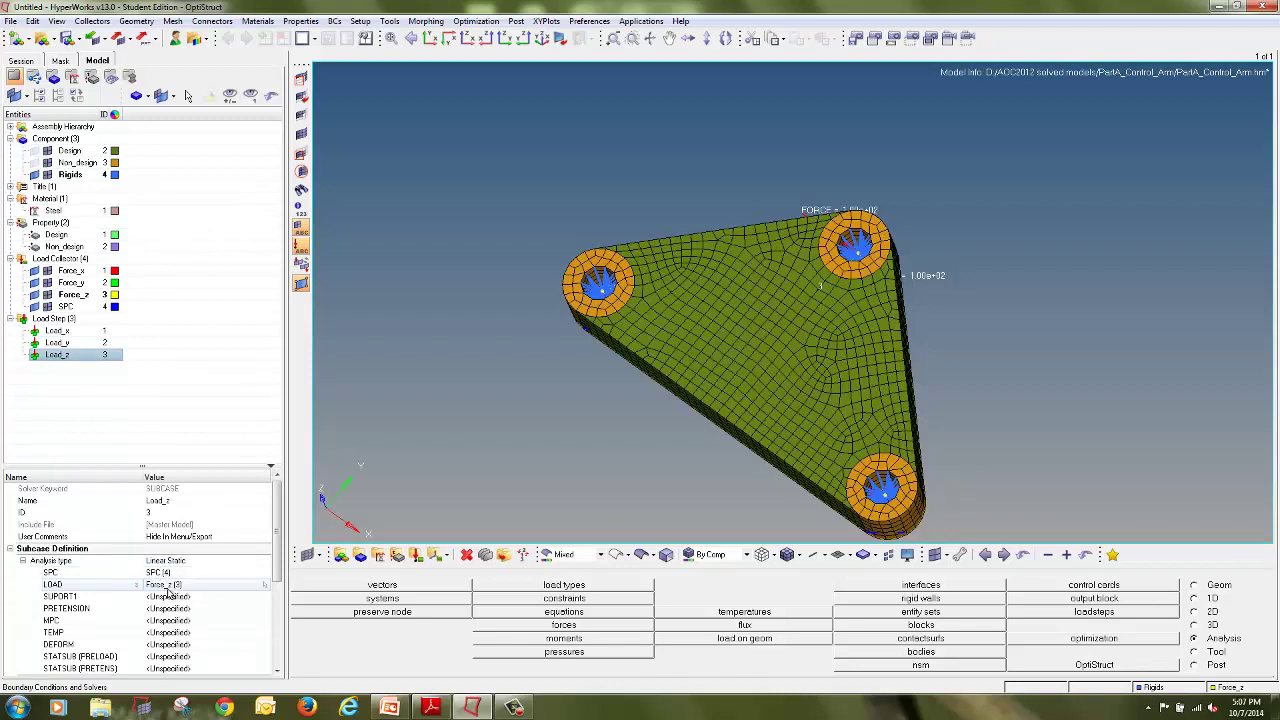
click(72, 344)
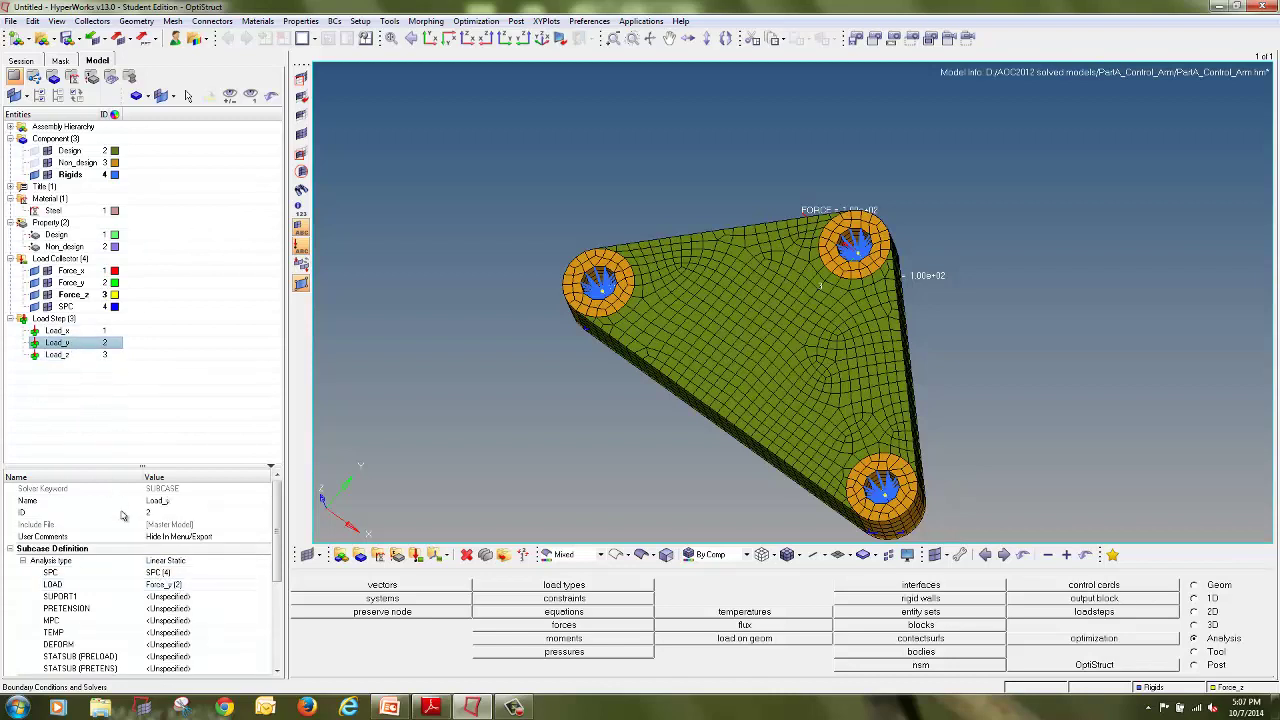
click(76, 332)
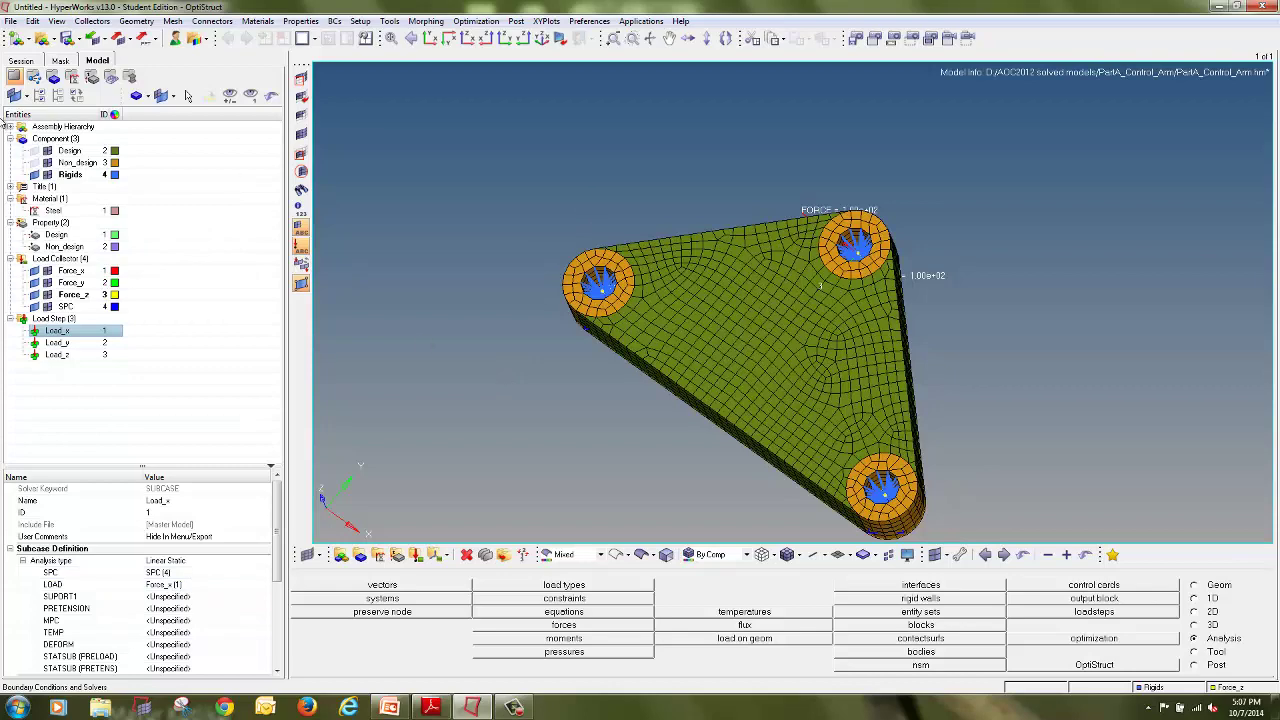
Save the model under a new location, creating a folder named Problem 2 inside AOC2012 Models Solution on the desktop and opening it
click(11, 21)
mouse_move(58, 96)
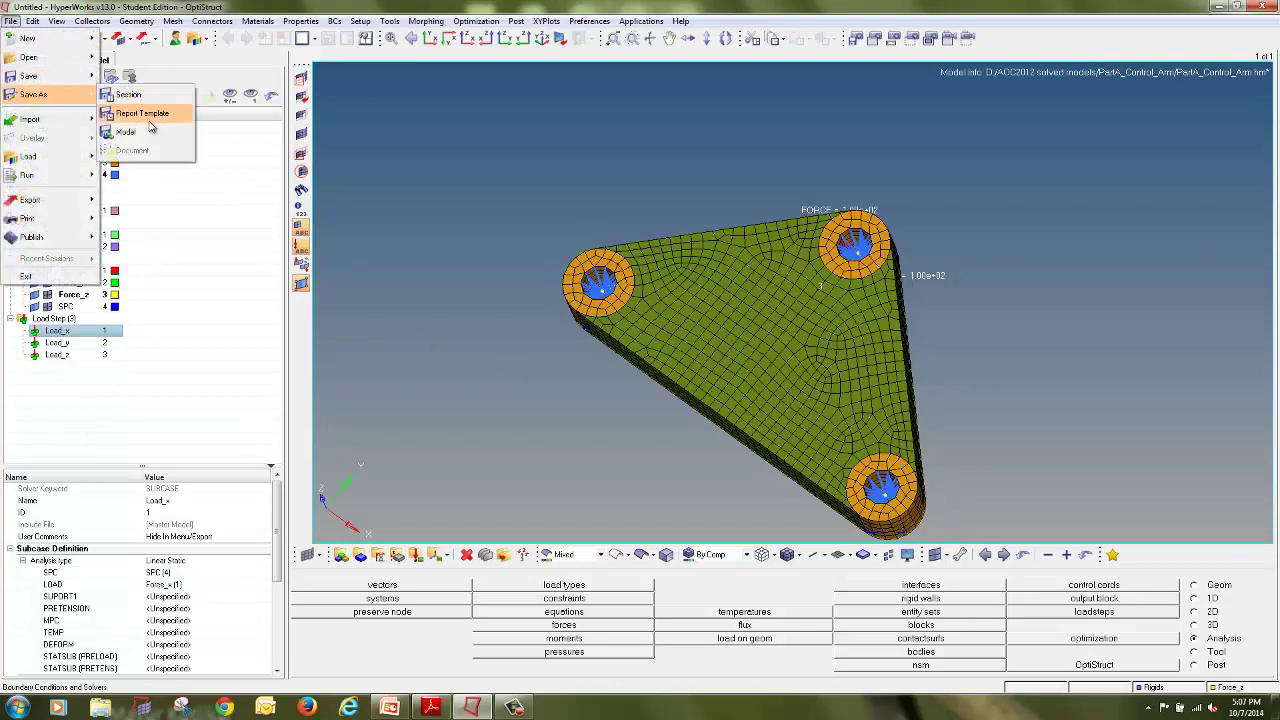
click(135, 131)
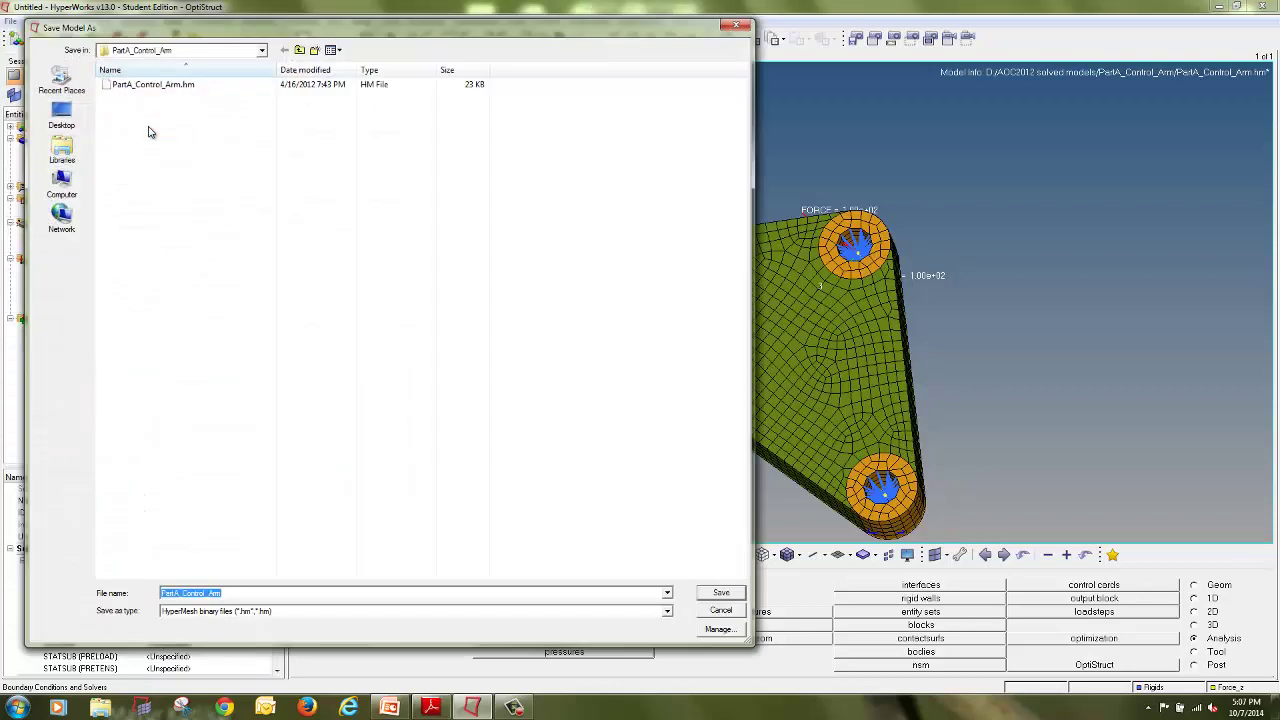
click(60, 112)
double_click(305, 116)
click(314, 50)
text(Pro)
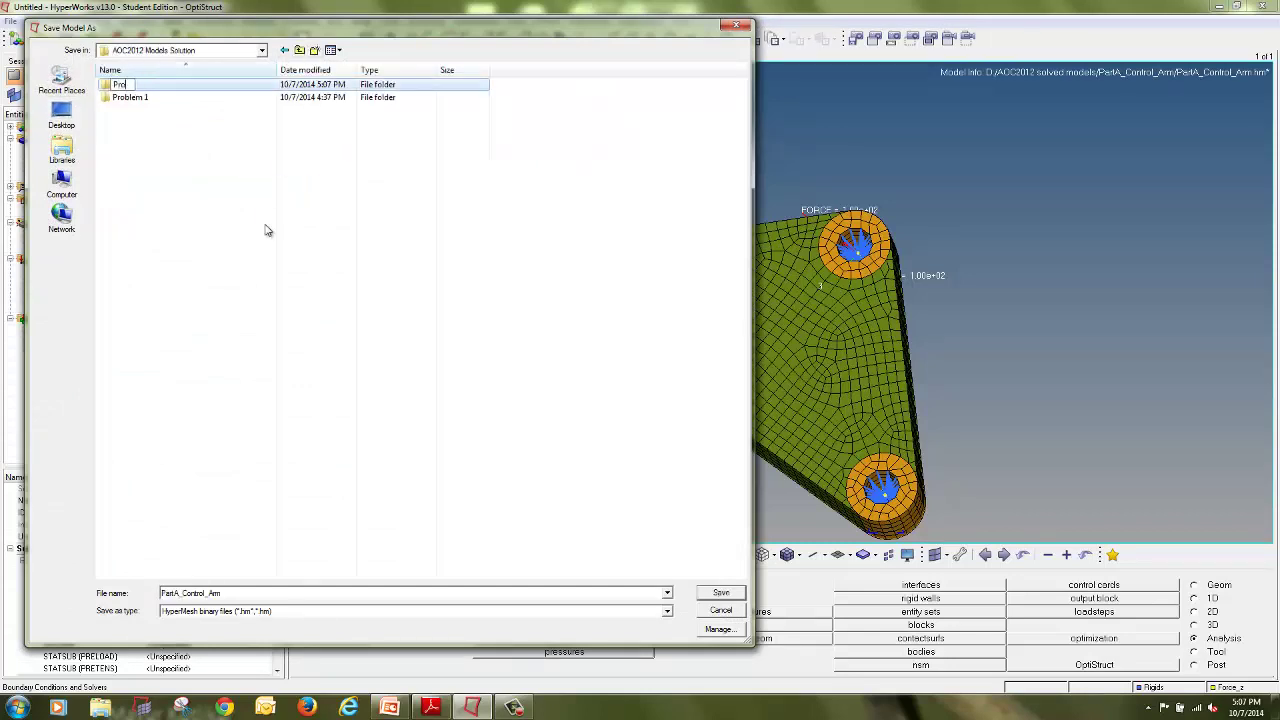
text(blem 2)
key(Return)
key(Return)
Create a subfolder named Base Run and save the model in it as PartA_Control_Arm
click(314, 50)
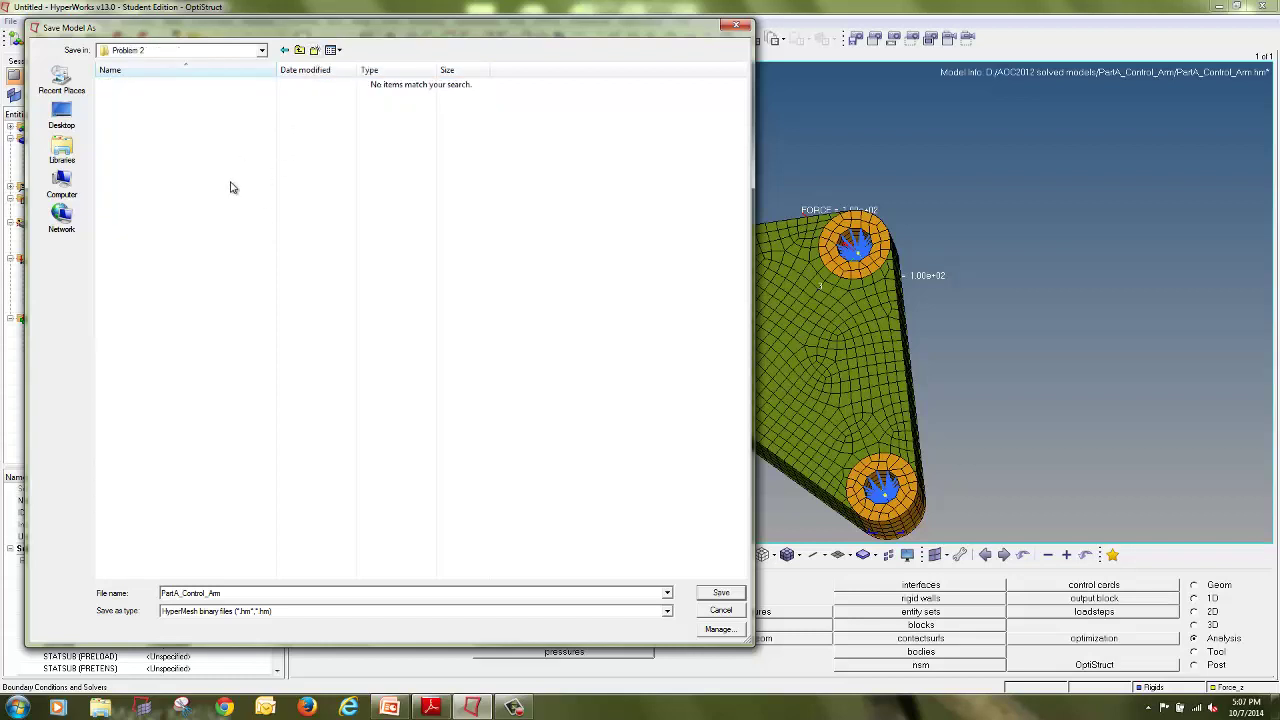
text(Base Run)
key(Return)
key(Return)
click(705, 594)
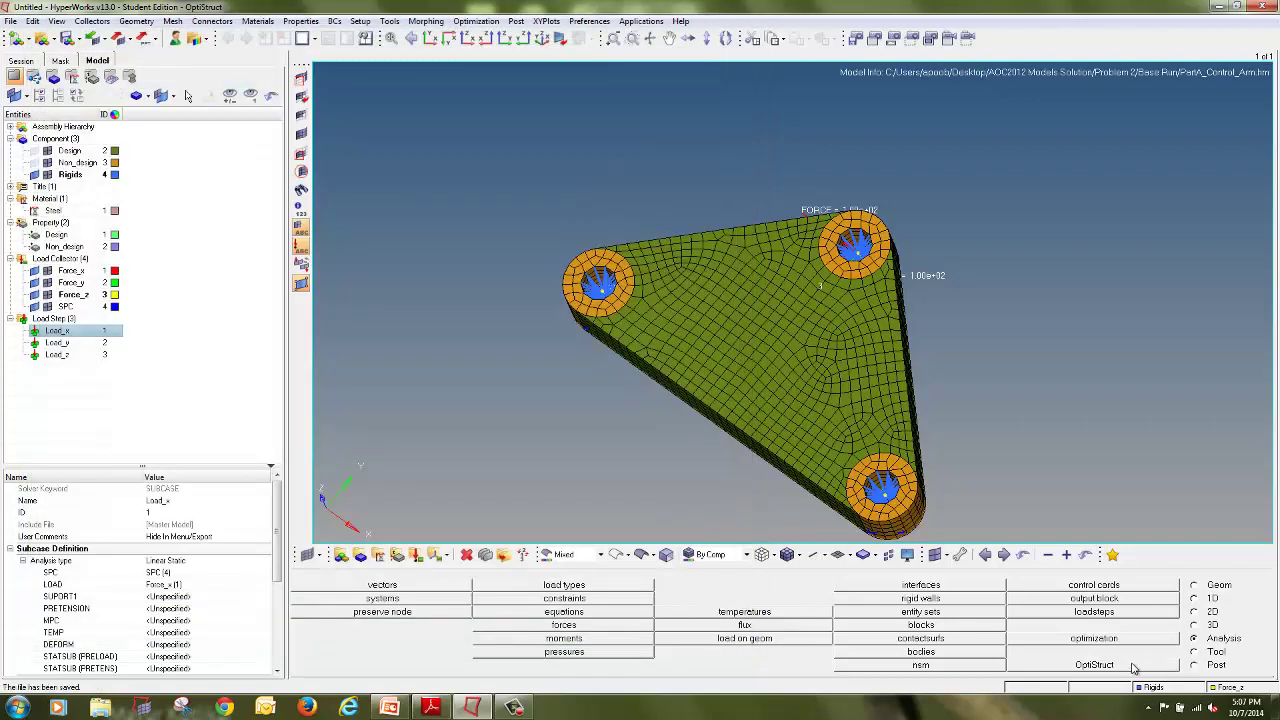
Set up the OptiStruct run with export options set to all and run options set to analysis
click(1094, 665)
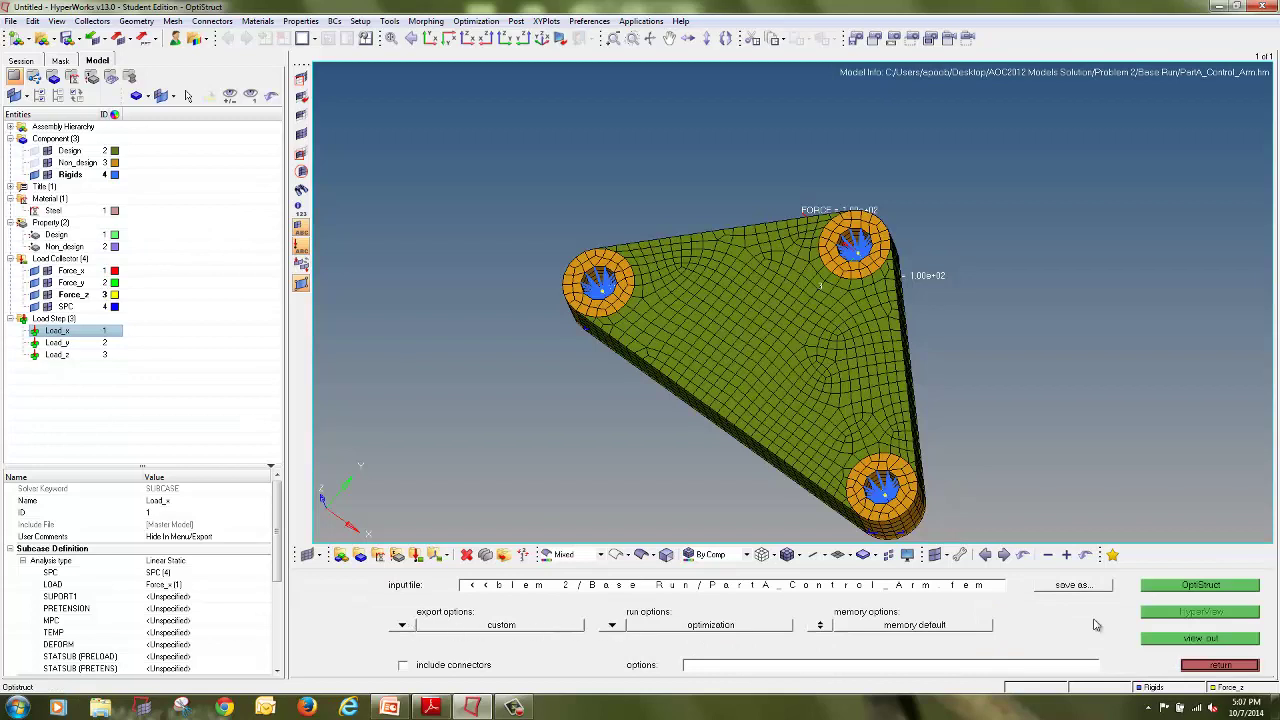
click(1222, 666)
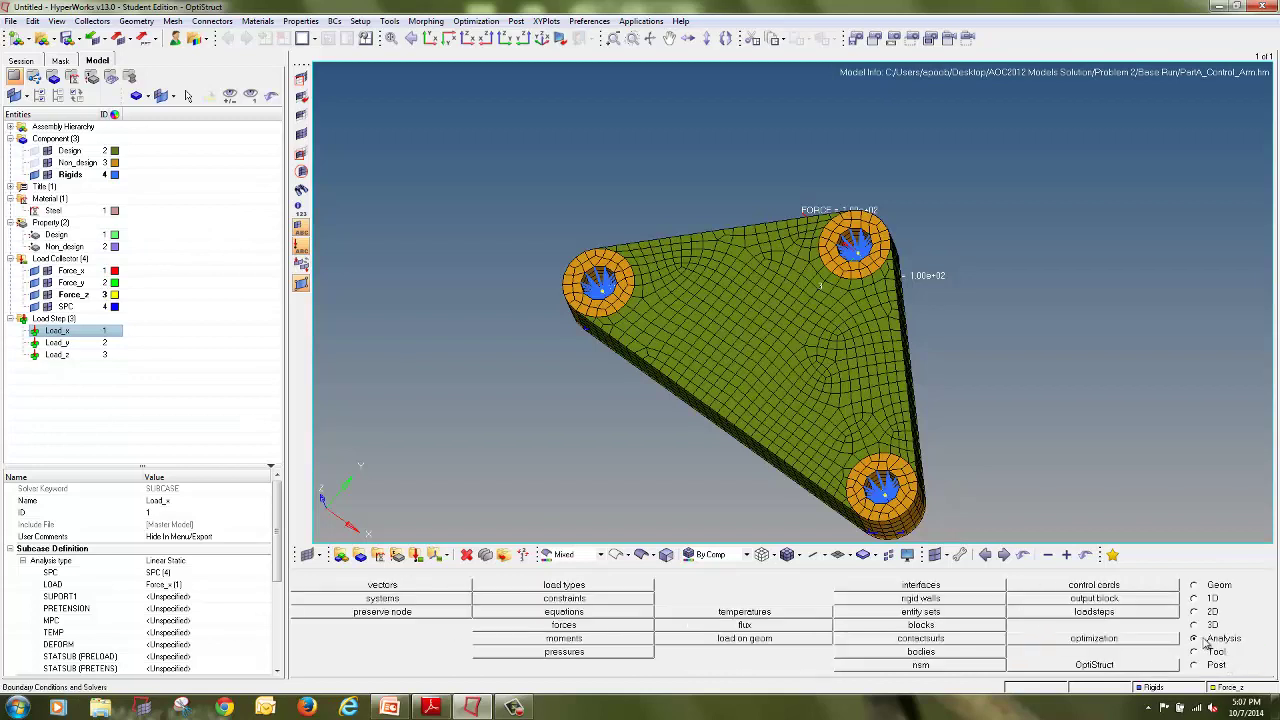
click(1141, 668)
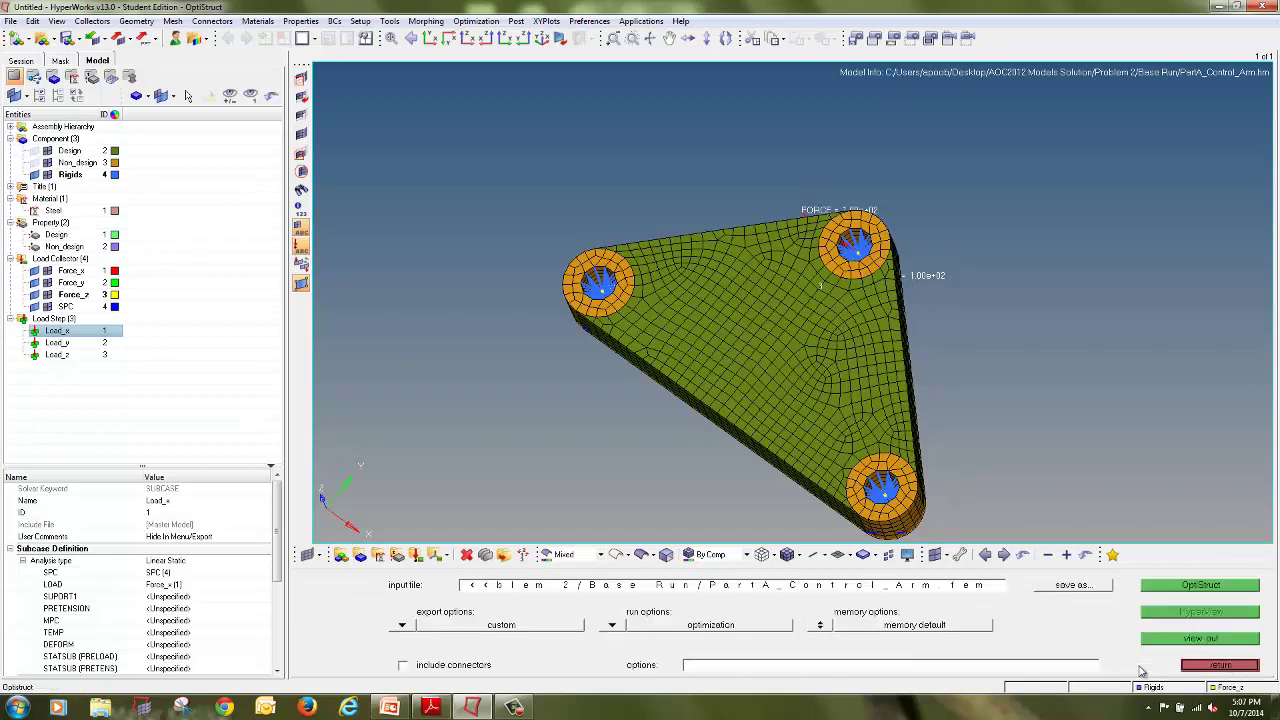
click(410, 638)
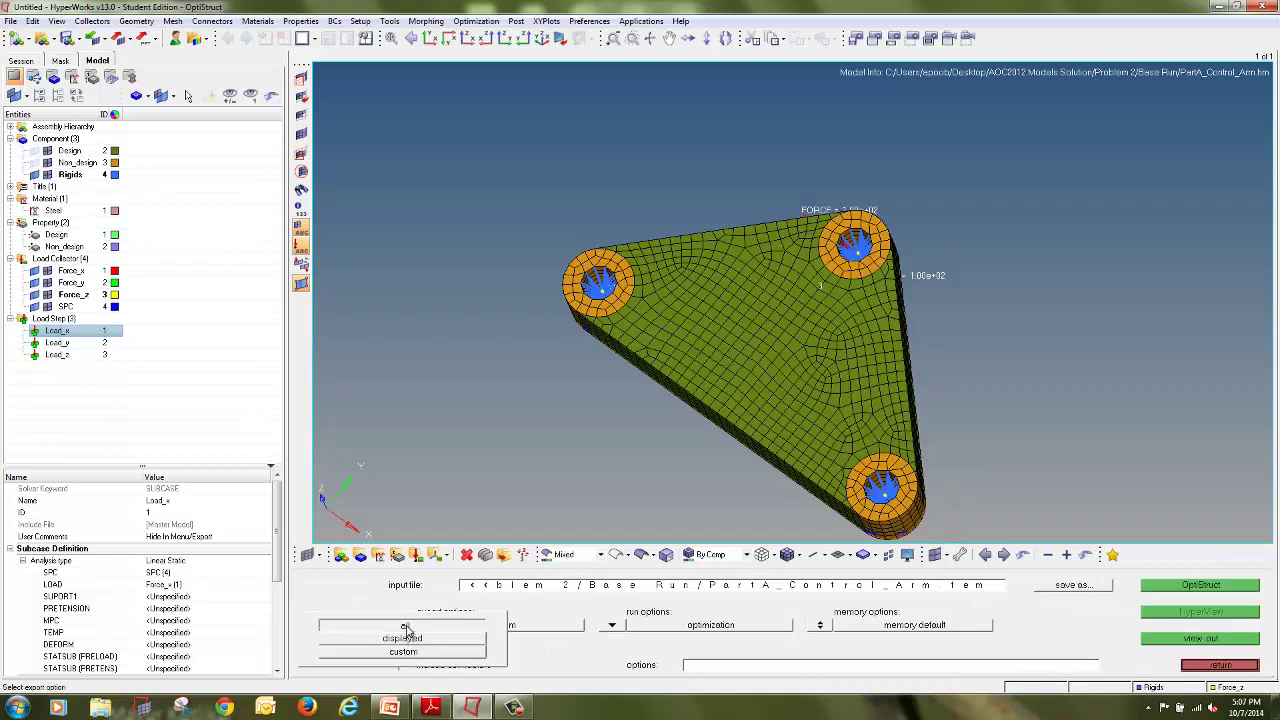
click(405, 626)
click(610, 628)
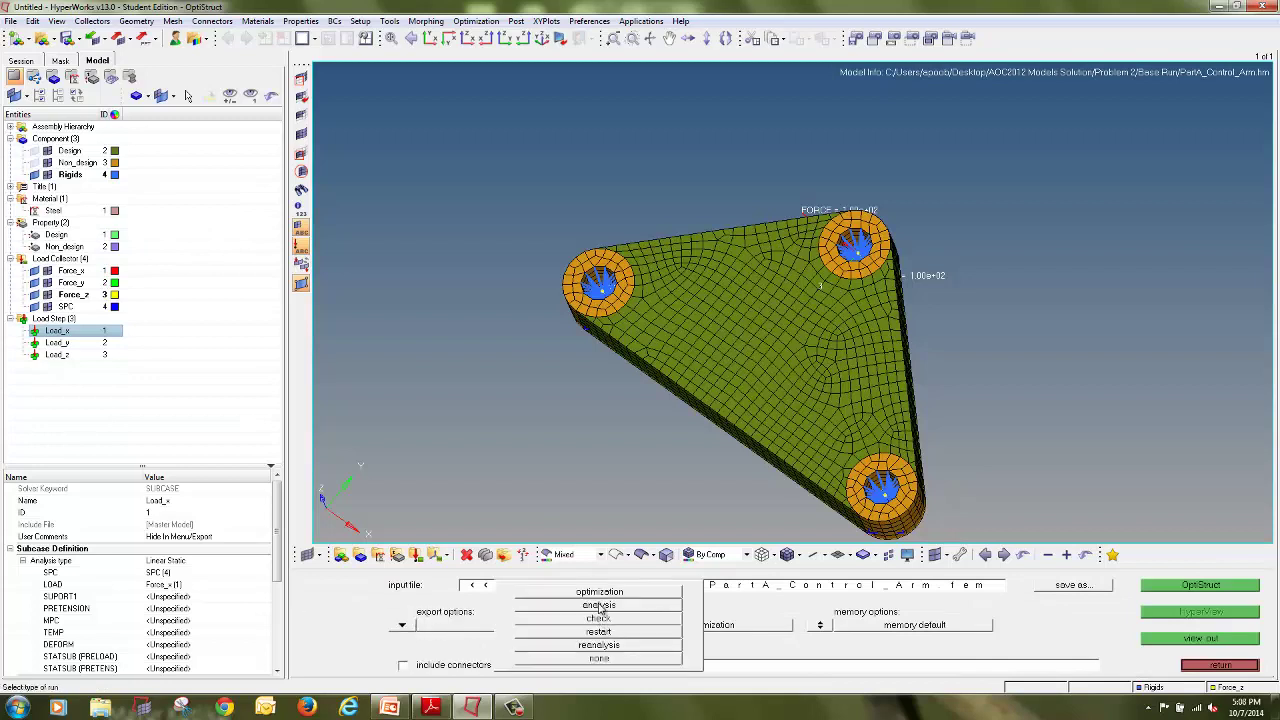
click(598, 605)
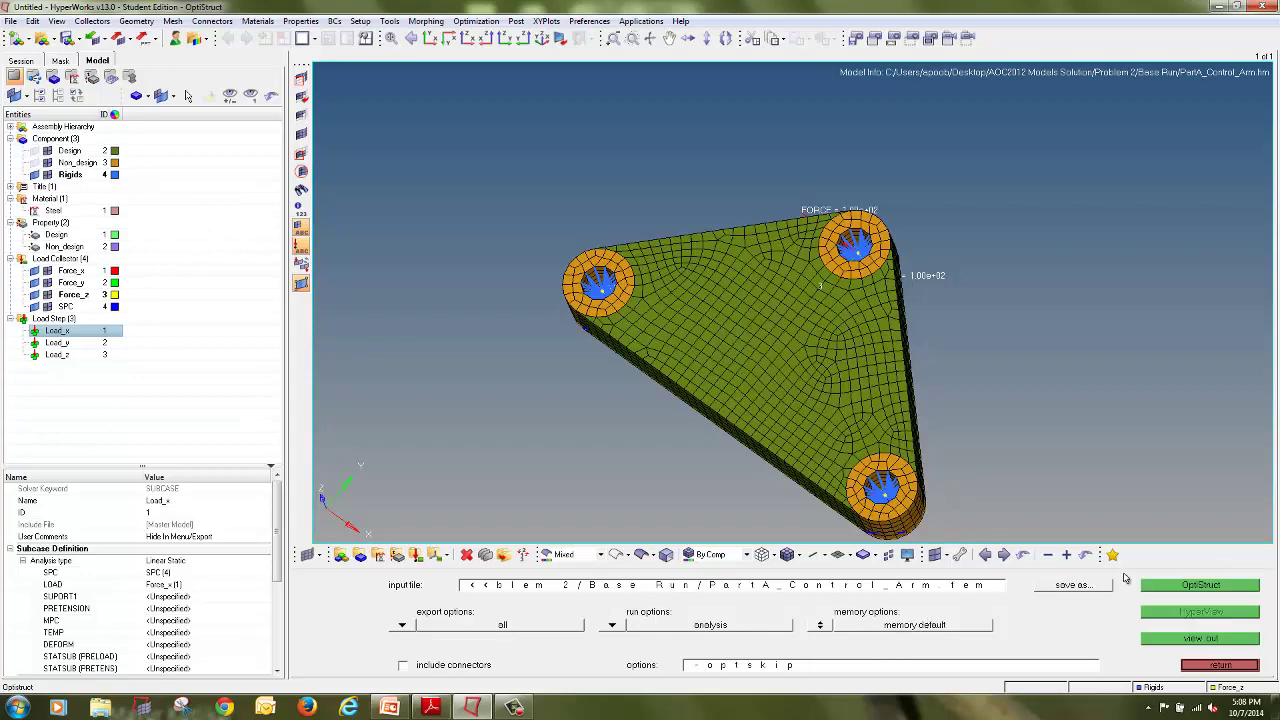
Run the OptiStruct analysis, check the run summary for completion and close the solver view
click(1189, 588)
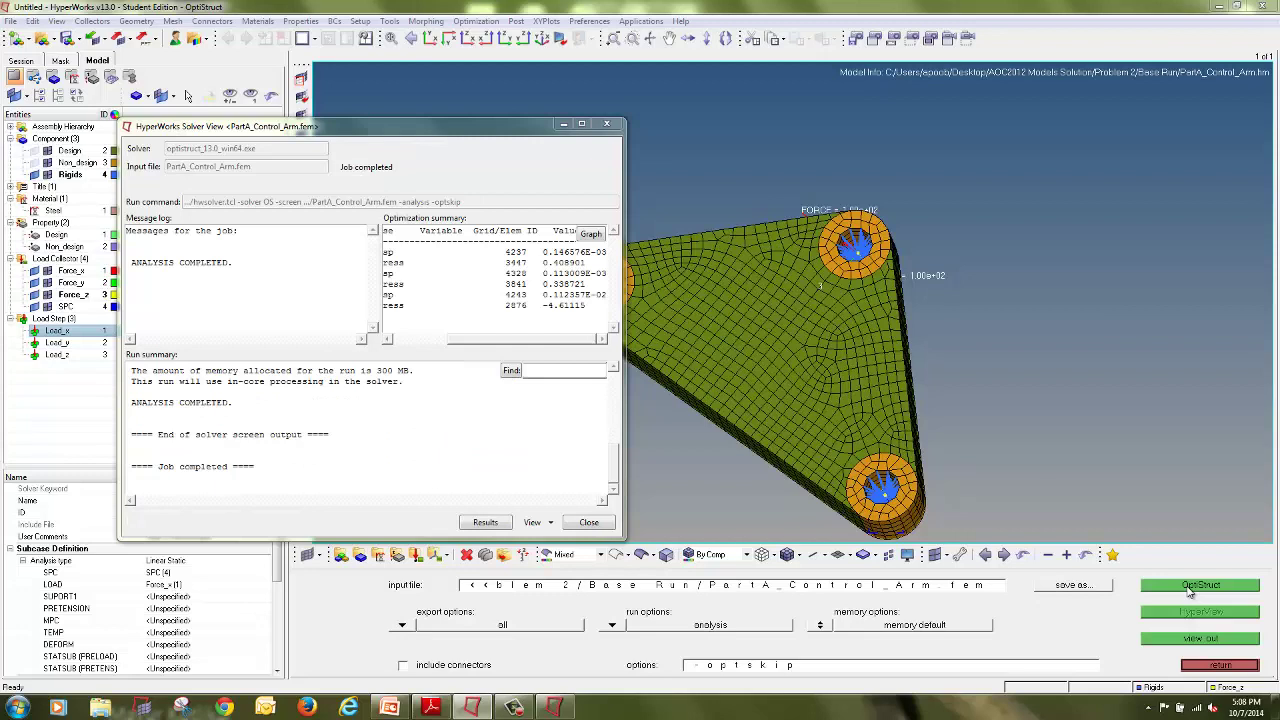
drag(128, 402, 236, 403)
click(128, 413)
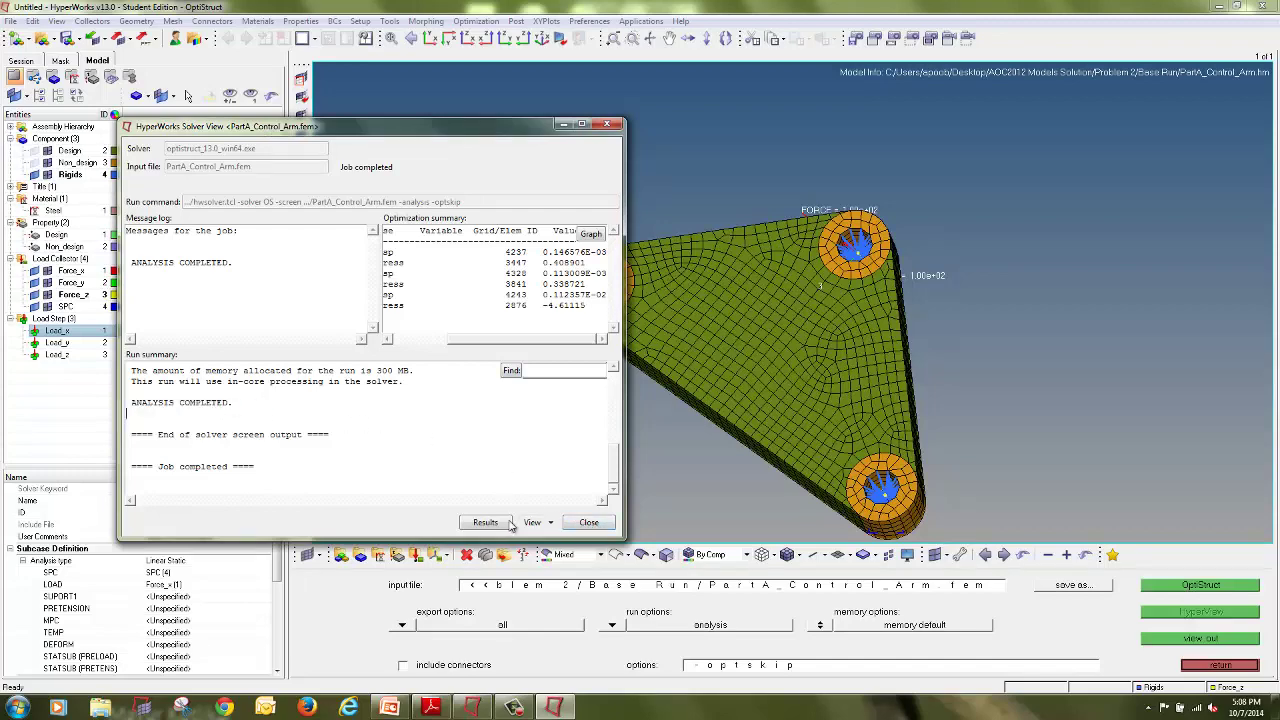
click(586, 523)
Split the page into two side-by-side windows and activate the empty one for viewing results in HyperView
click(302, 38)
click(378, 104)
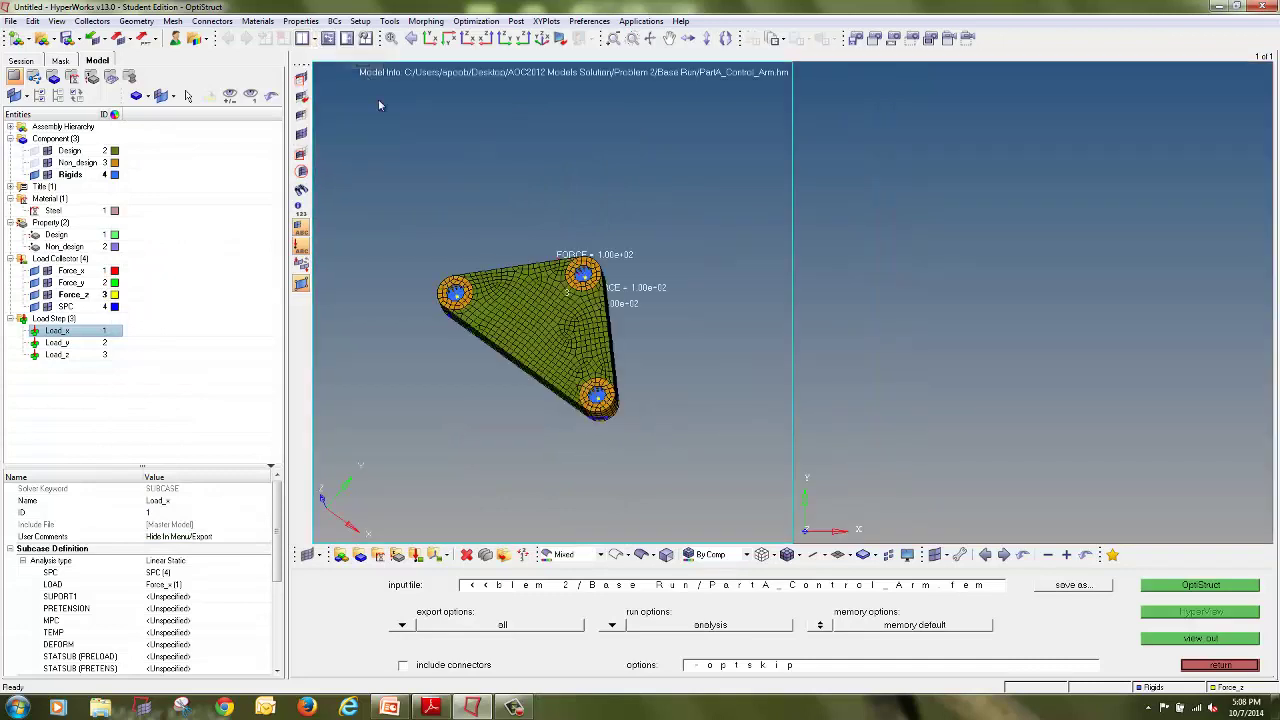
click(996, 235)
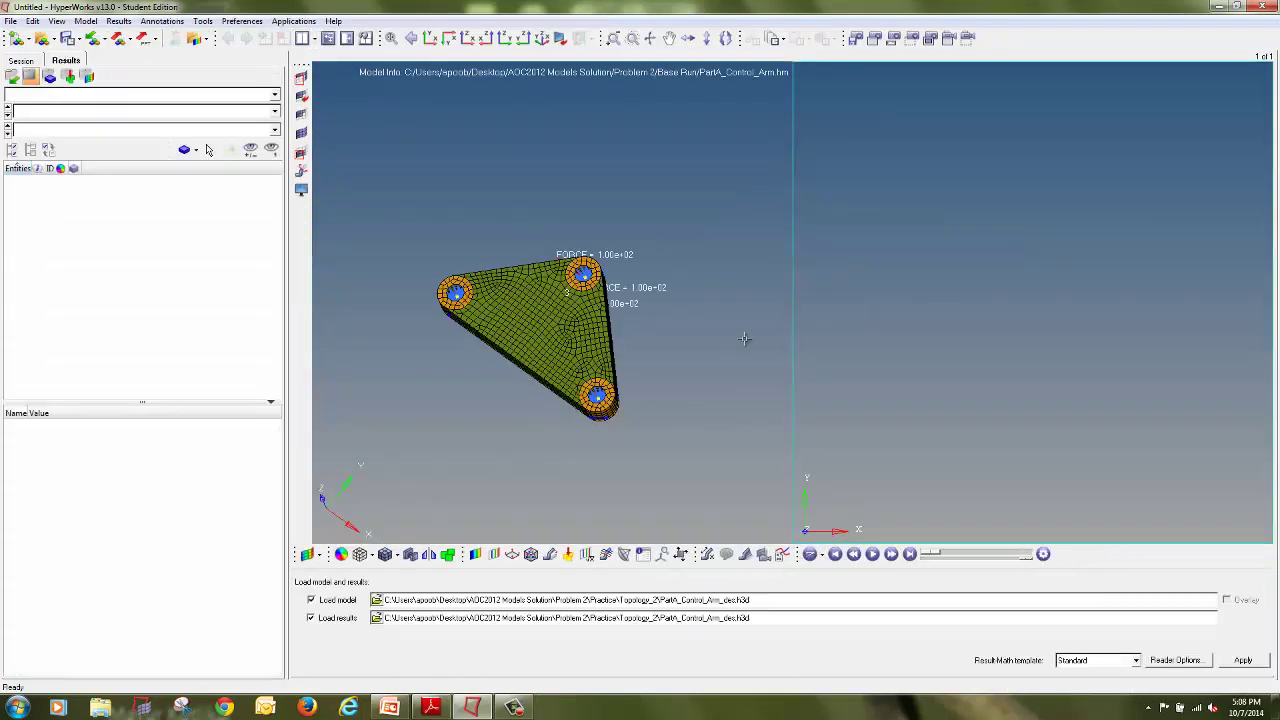
click(317, 41)
click(367, 59)
Load PartA_Control_Arm.h3d from the Base Run folder as model and results in the empty window
click(377, 600)
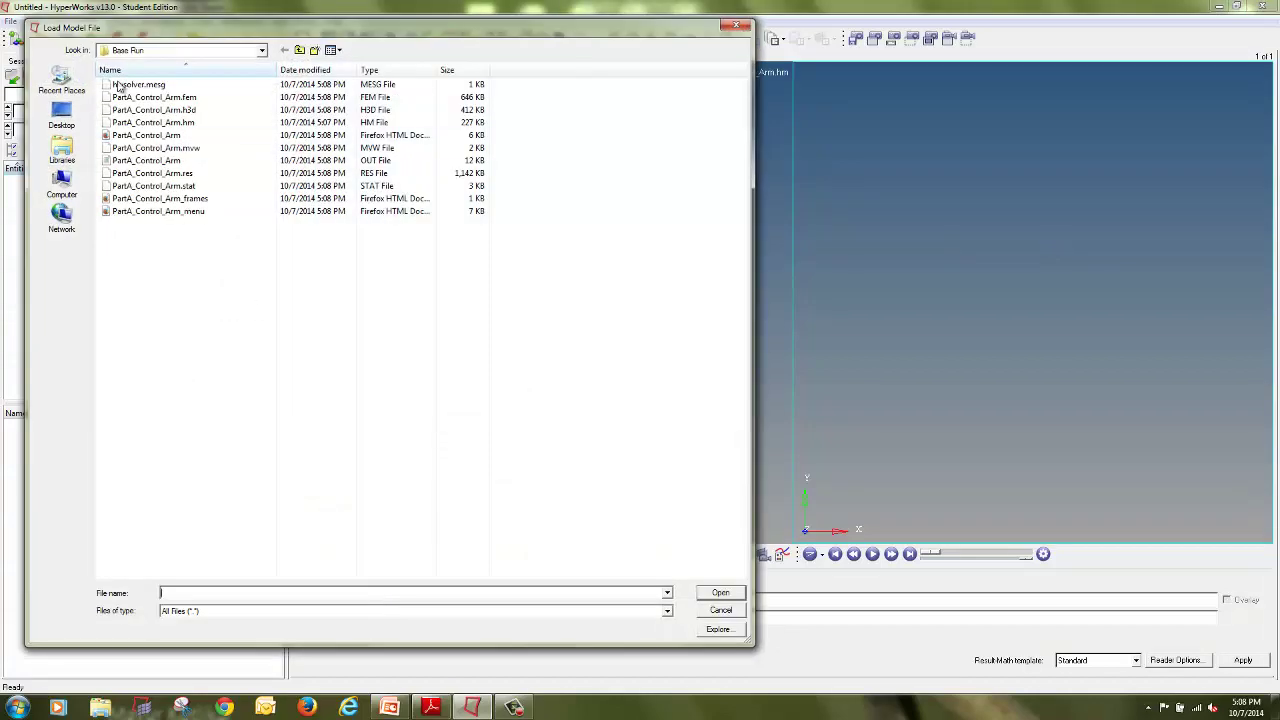
click(298, 50)
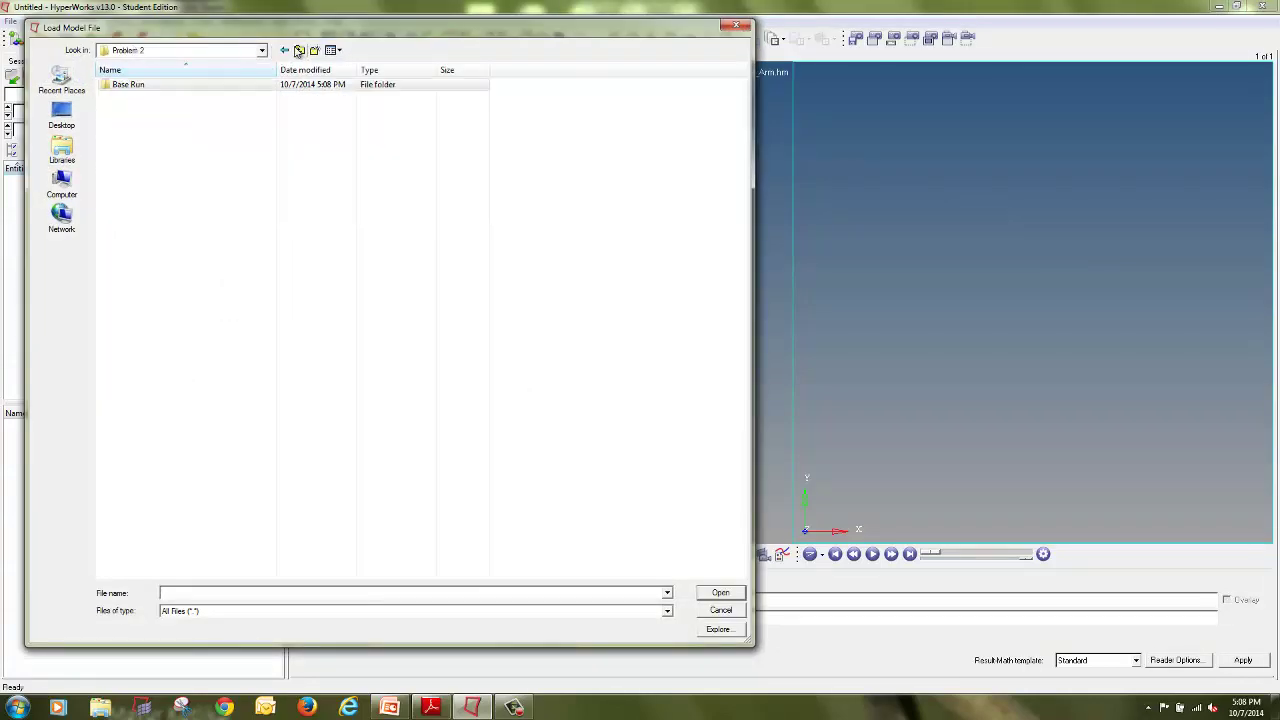
click(250, 88)
double_click(250, 88)
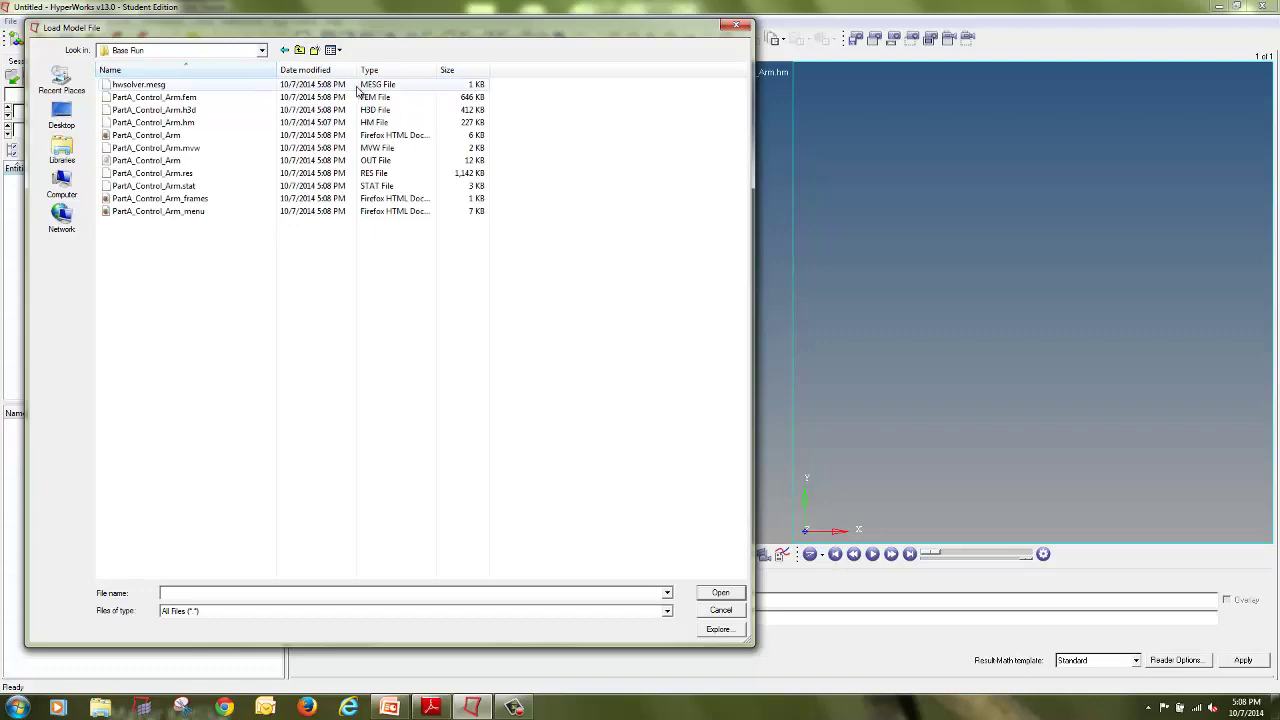
click(375, 70)
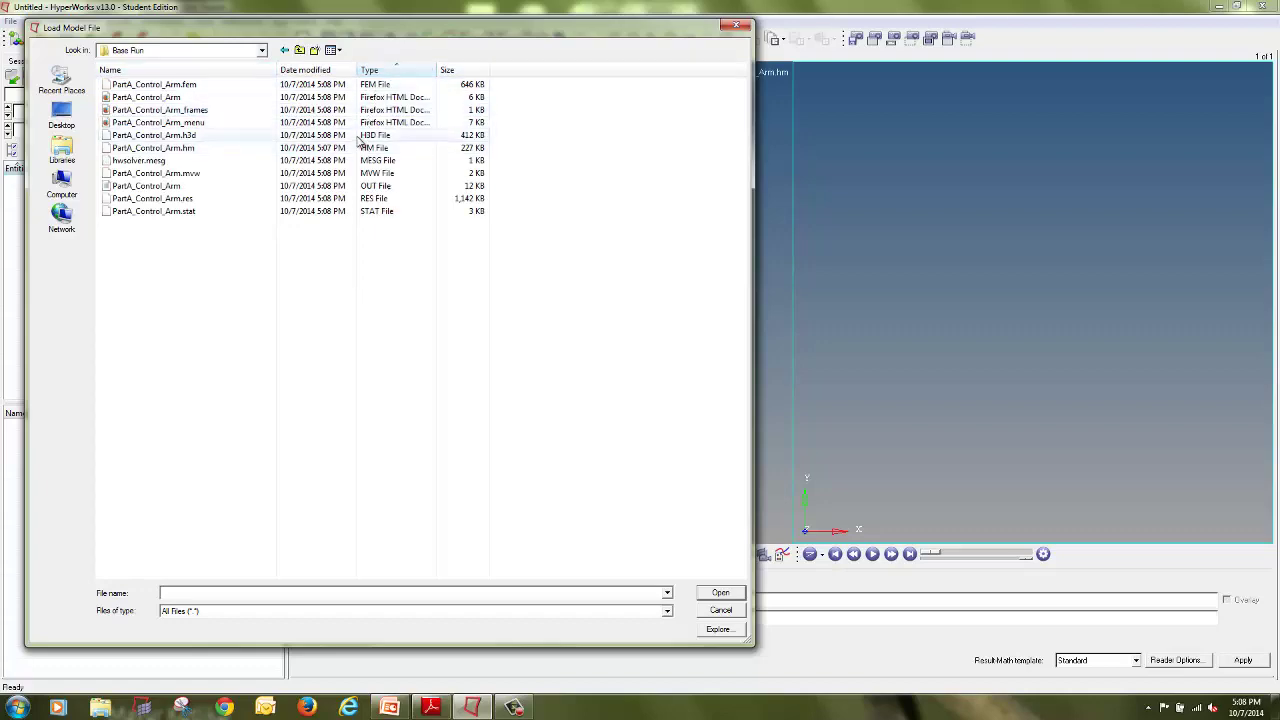
double_click(356, 135)
click(1241, 661)
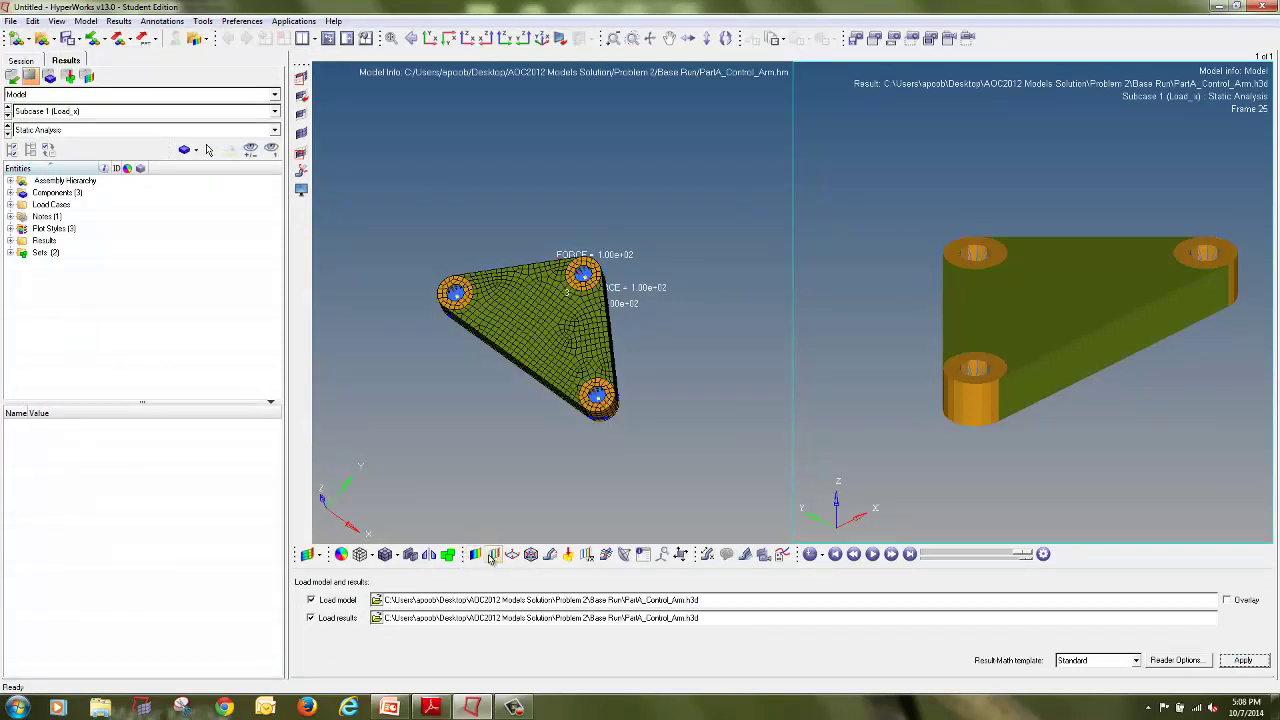
Apply a displacement magnitude contour to the control arm for the Load_x subcase
click(475, 554)
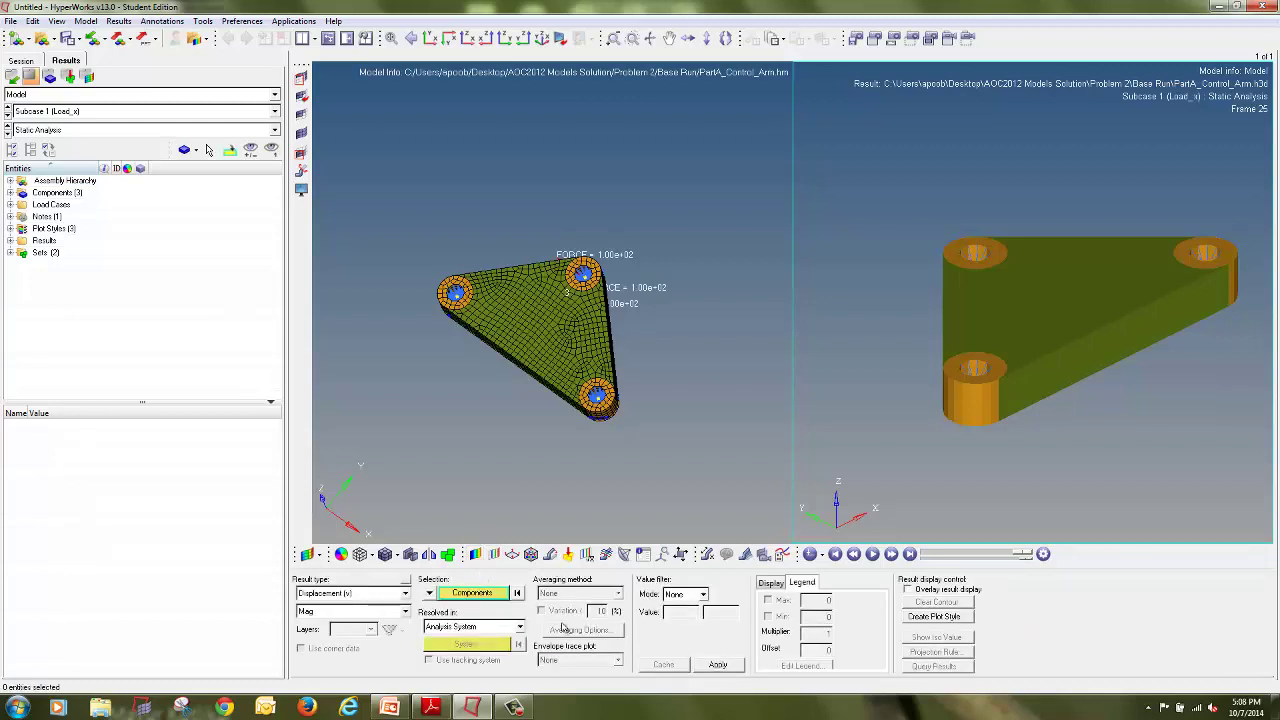
click(718, 665)
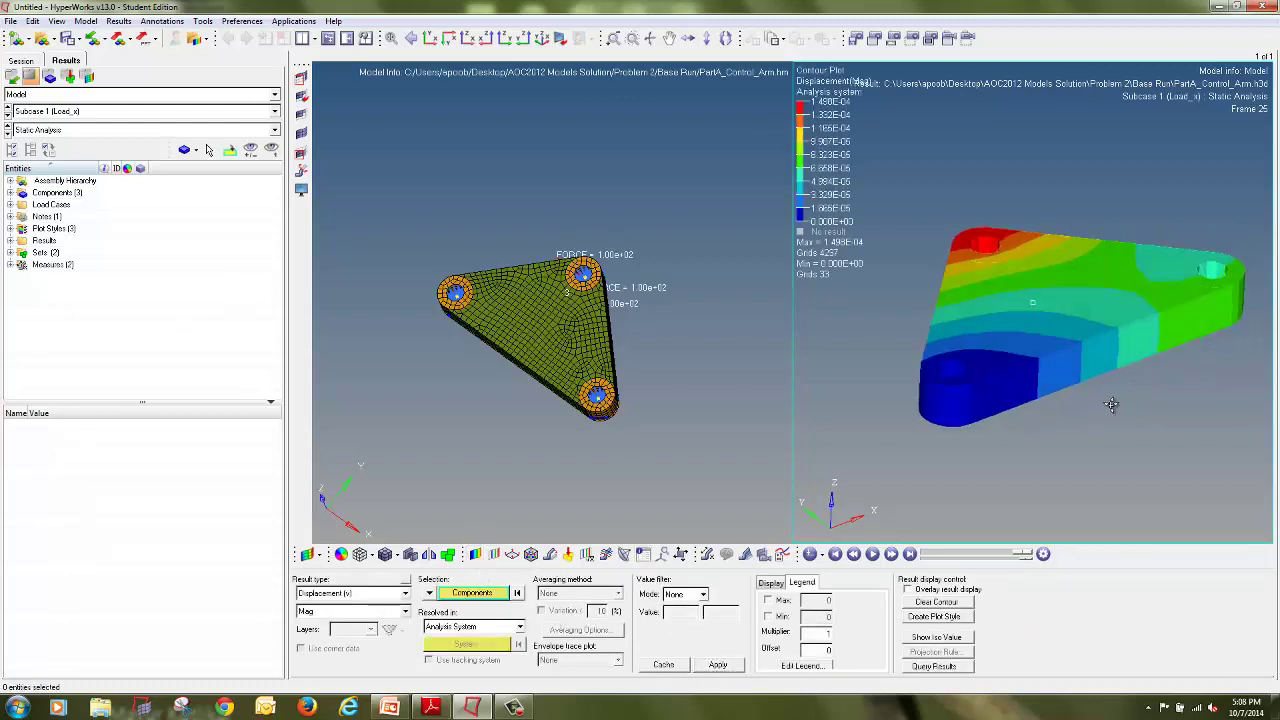
mouse_move(714, 540)
mouse_down()
mouse_move(698, 554)
mouse_move(726, 564)
mouse_move(701, 547)
mouse_up()
Show only the maximum of the Static MinMax Result measure on the contour, with precision set to 8
click(706, 554)
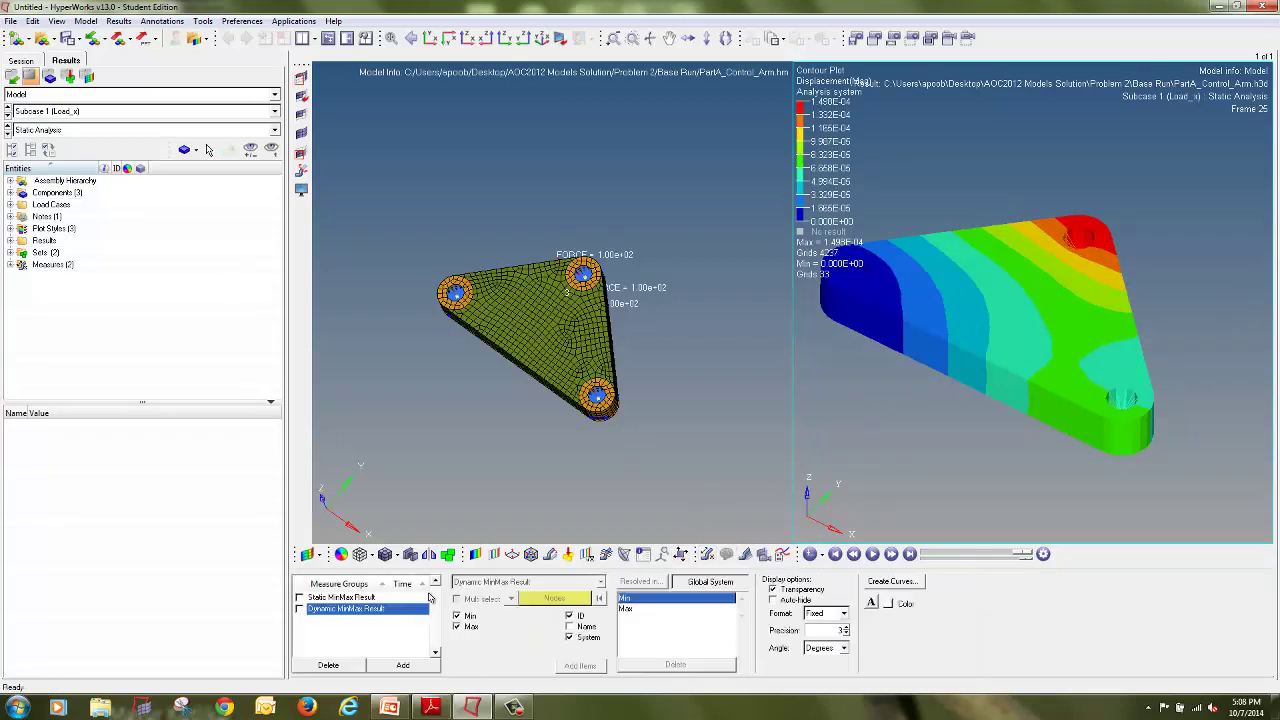
click(299, 597)
click(457, 615)
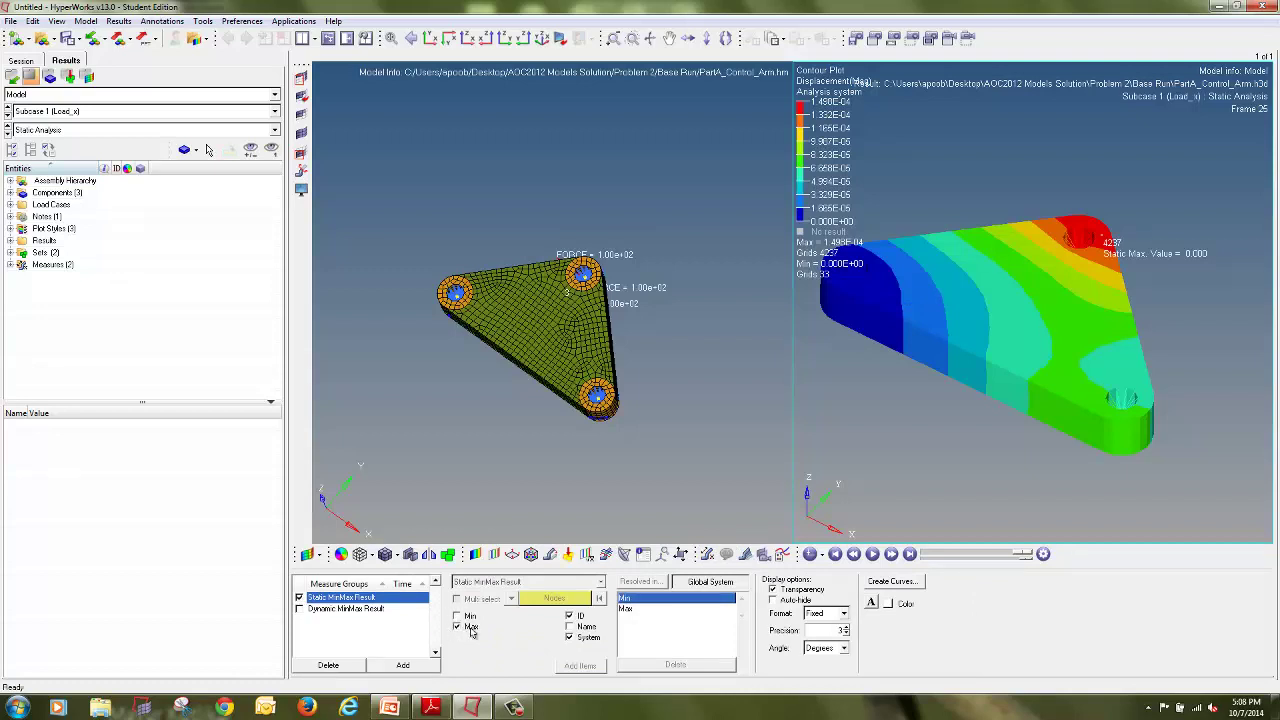
click(845, 628)
click(845, 628)
Review the displacement contour and its maximum value for the Load_y and Load_z subcases
click(8, 116)
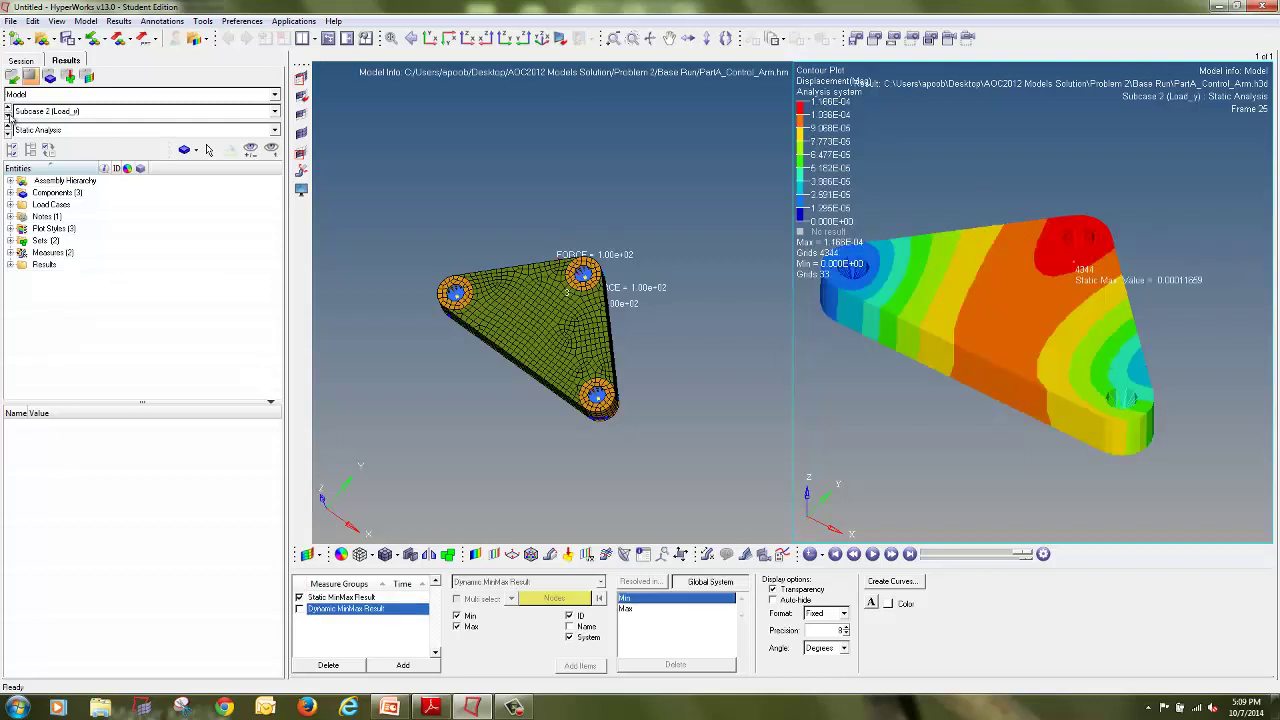
click(8, 116)
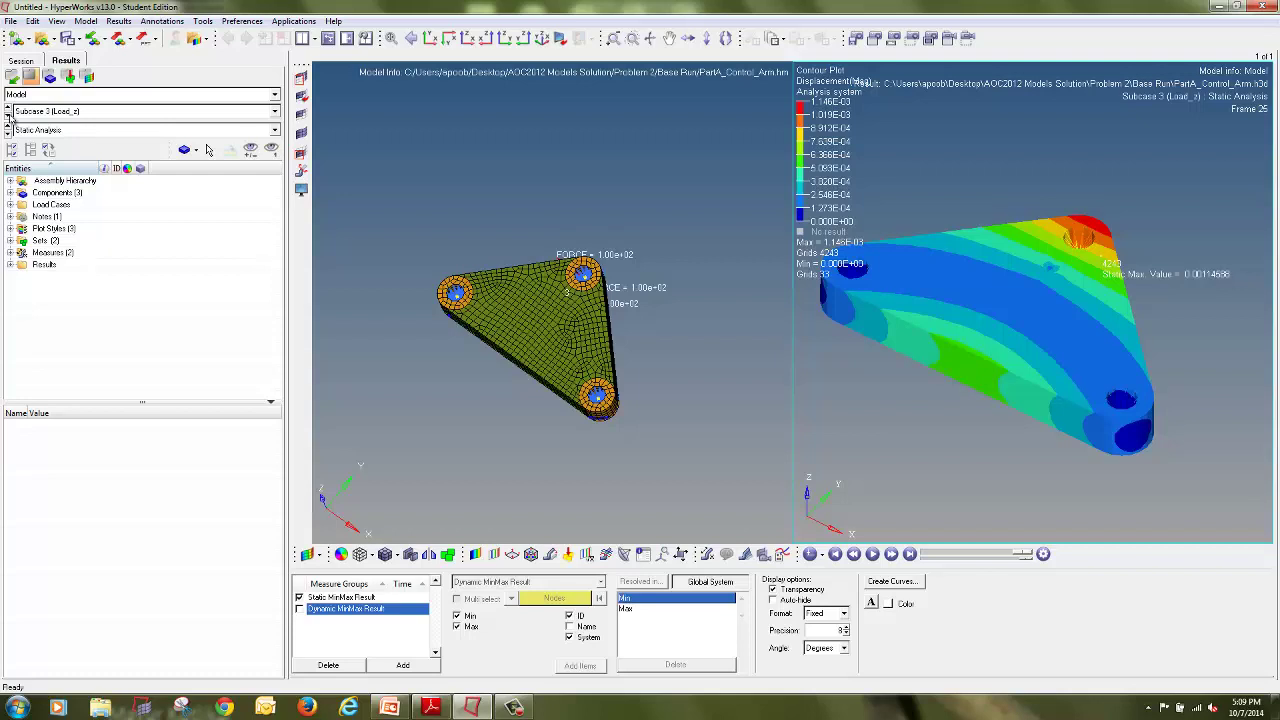
In the model window, create a PSOLID topology design variable named Topo for the Design property and select it in the model tree
click(520, 206)
mouse_move(577, 309)
ctrl+right_down()
mouse_move(593, 277)
mouse_move(595, 321)
ctrl+right_up()
ctrl+scroll(582, 305, up, 3)
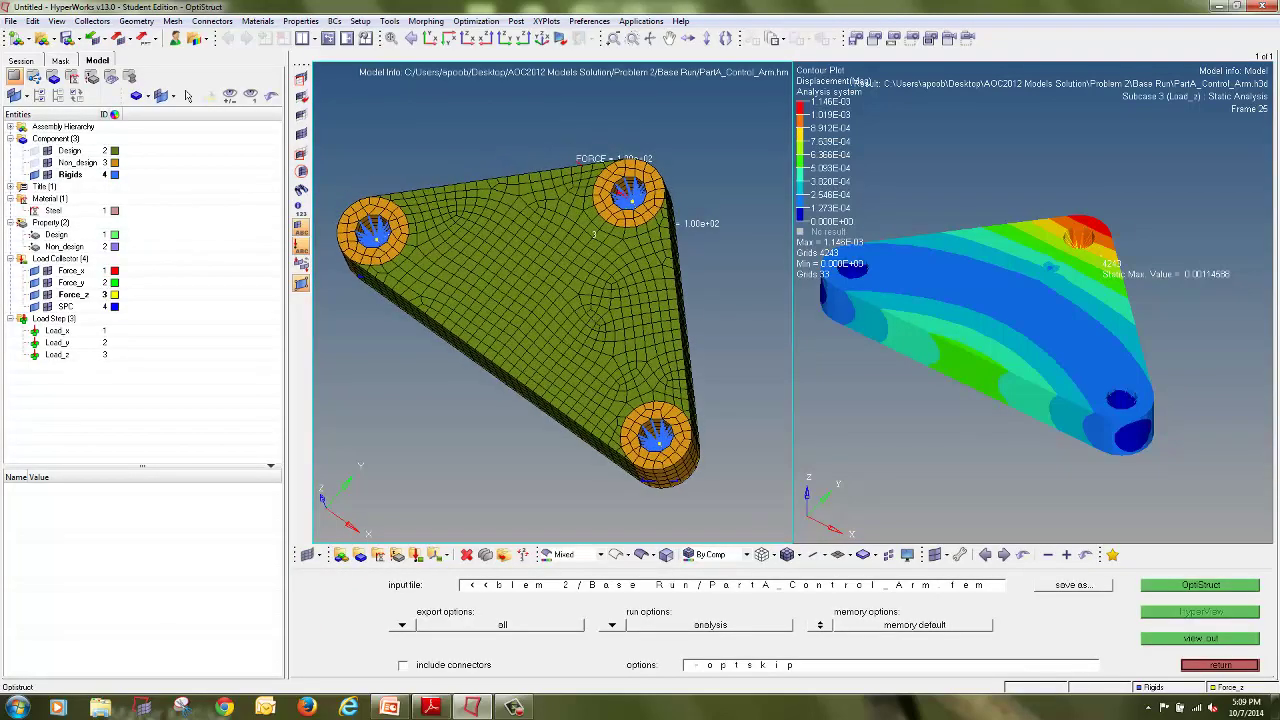
click(1237, 667)
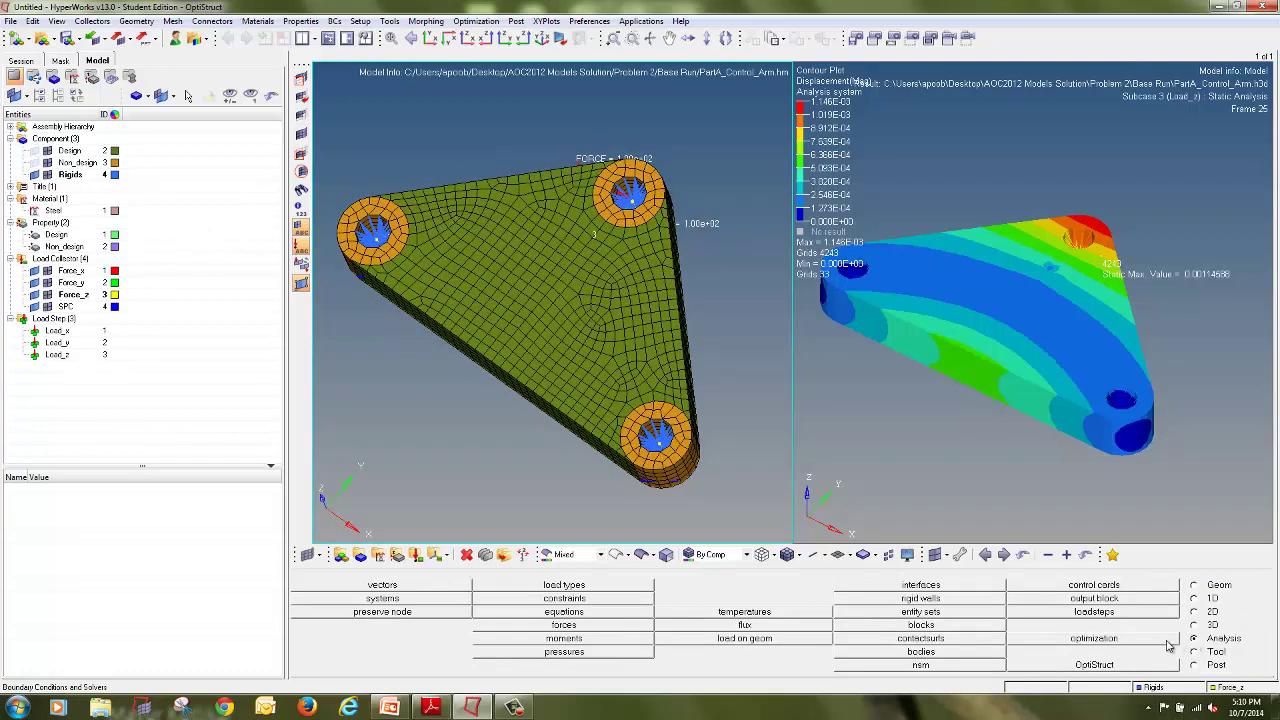
click(1094, 638)
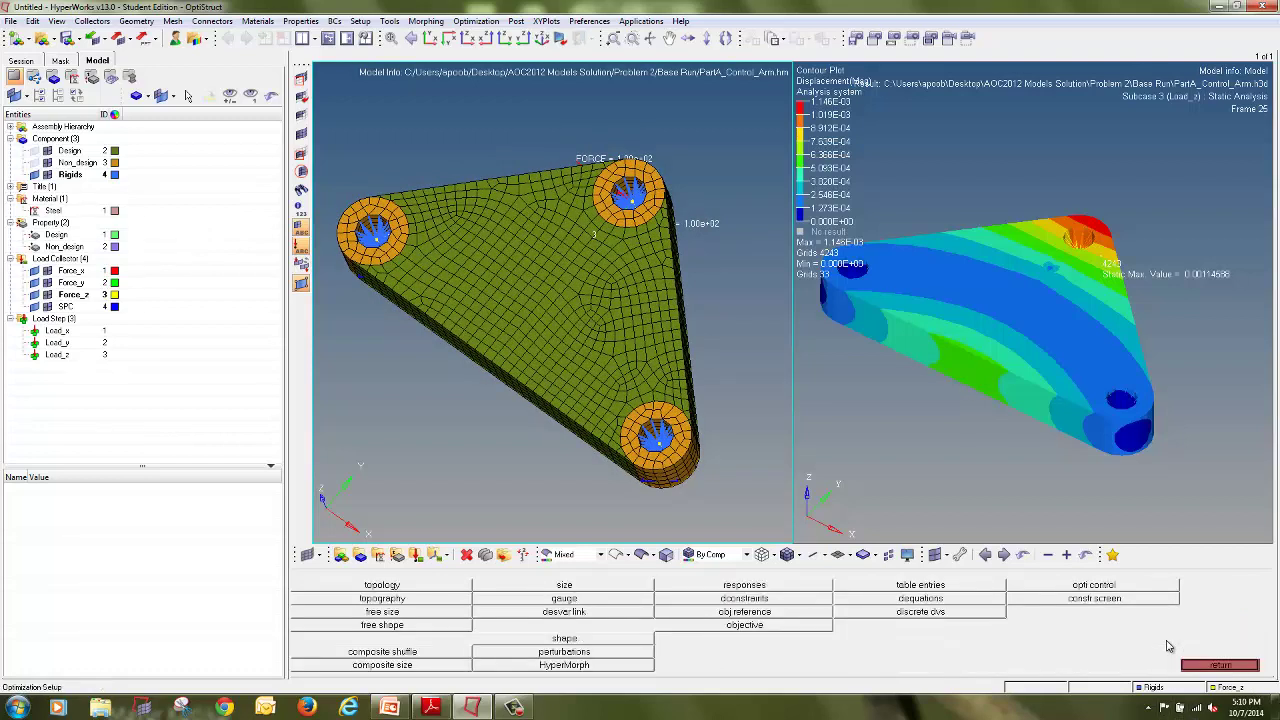
click(381, 585)
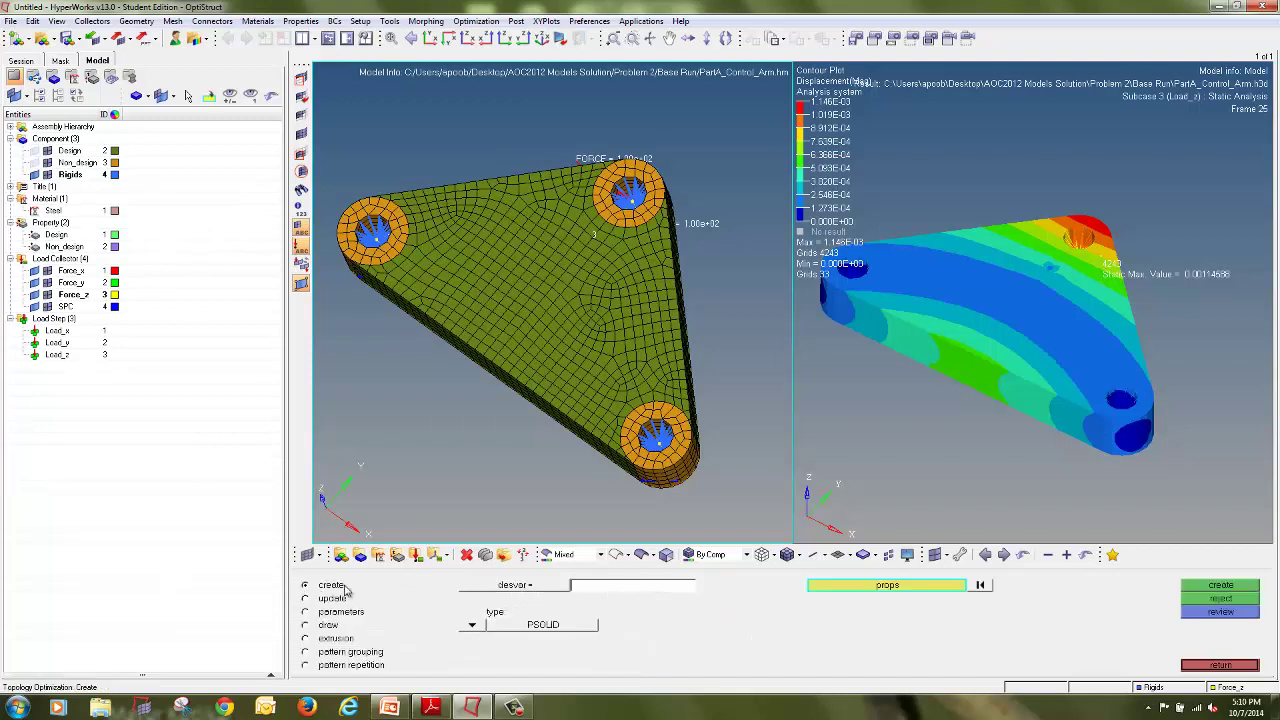
click(584, 589)
click(830, 588)
click(308, 586)
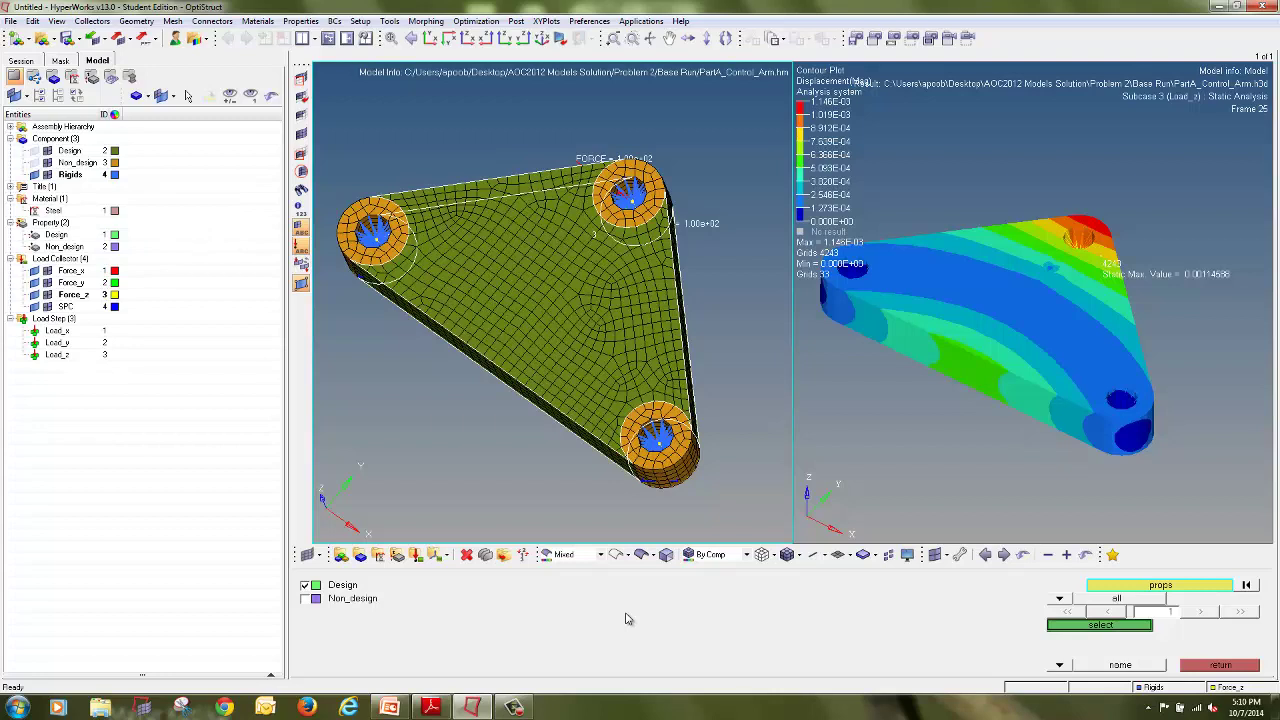
click(1068, 628)
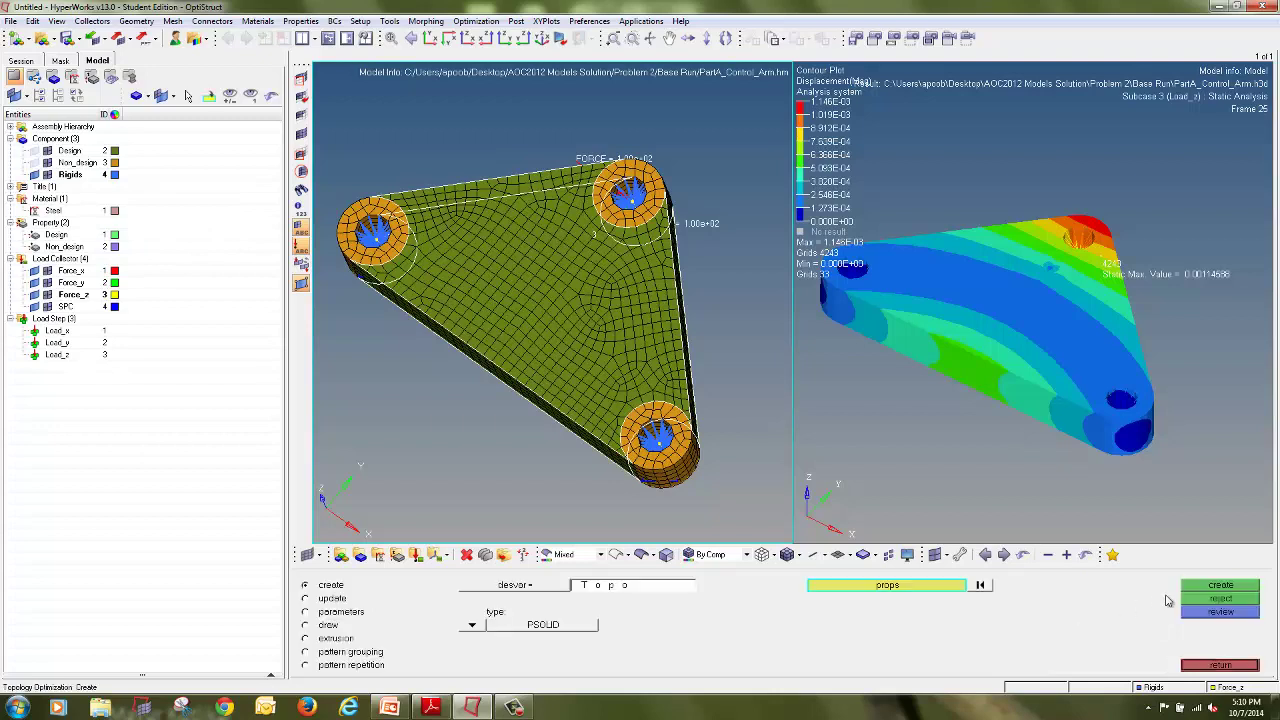
click(1224, 588)
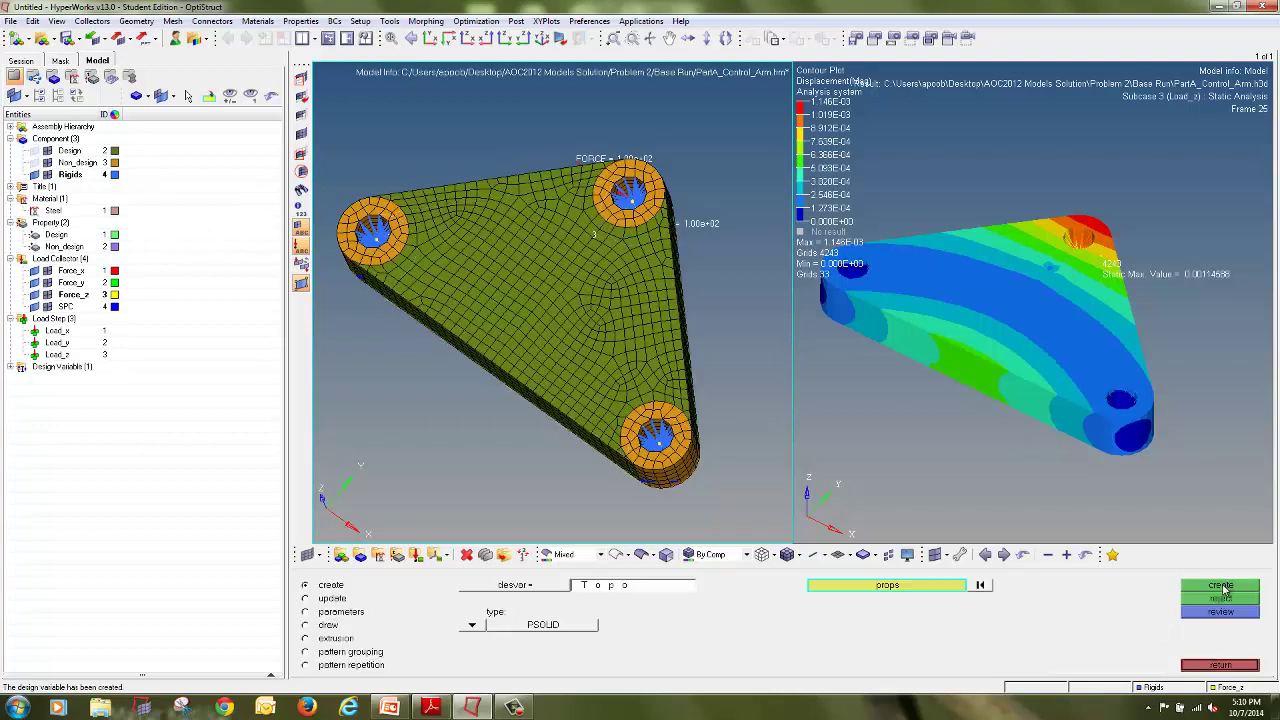
click(9, 366)
click(53, 381)
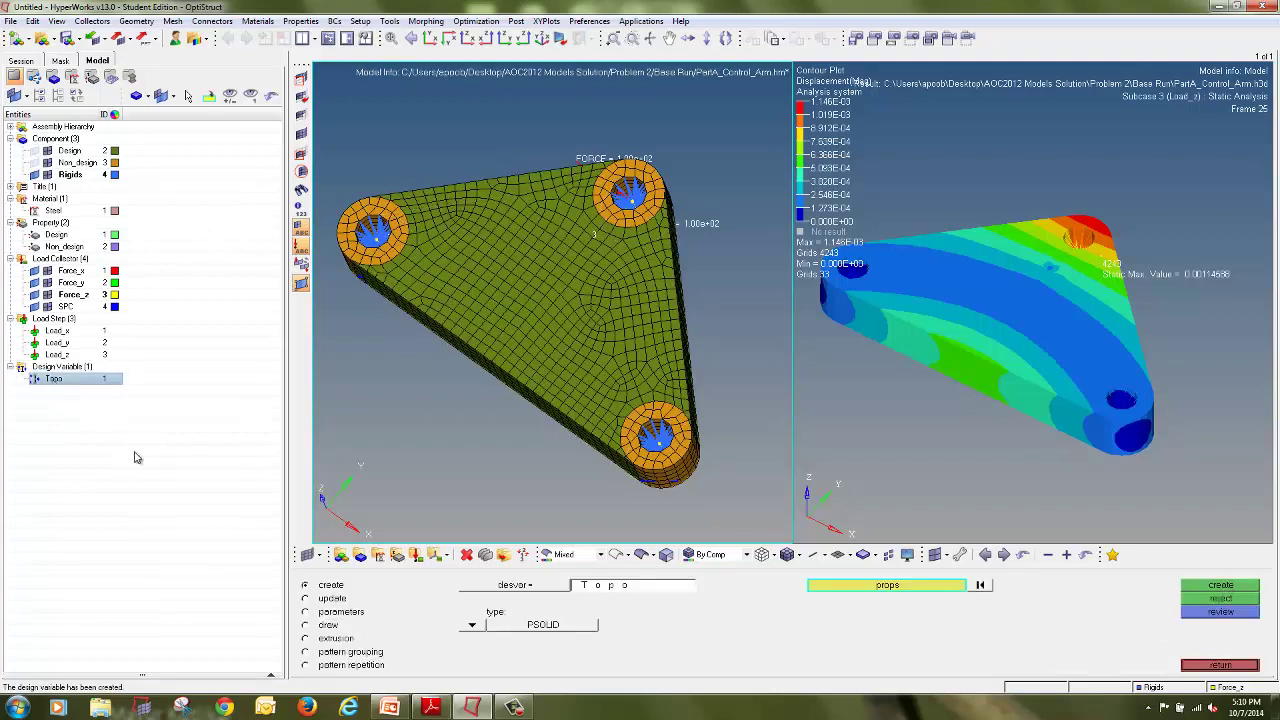
Give the Topo design variable a single draw type with the no hole and stamp options enabled
click(341, 613)
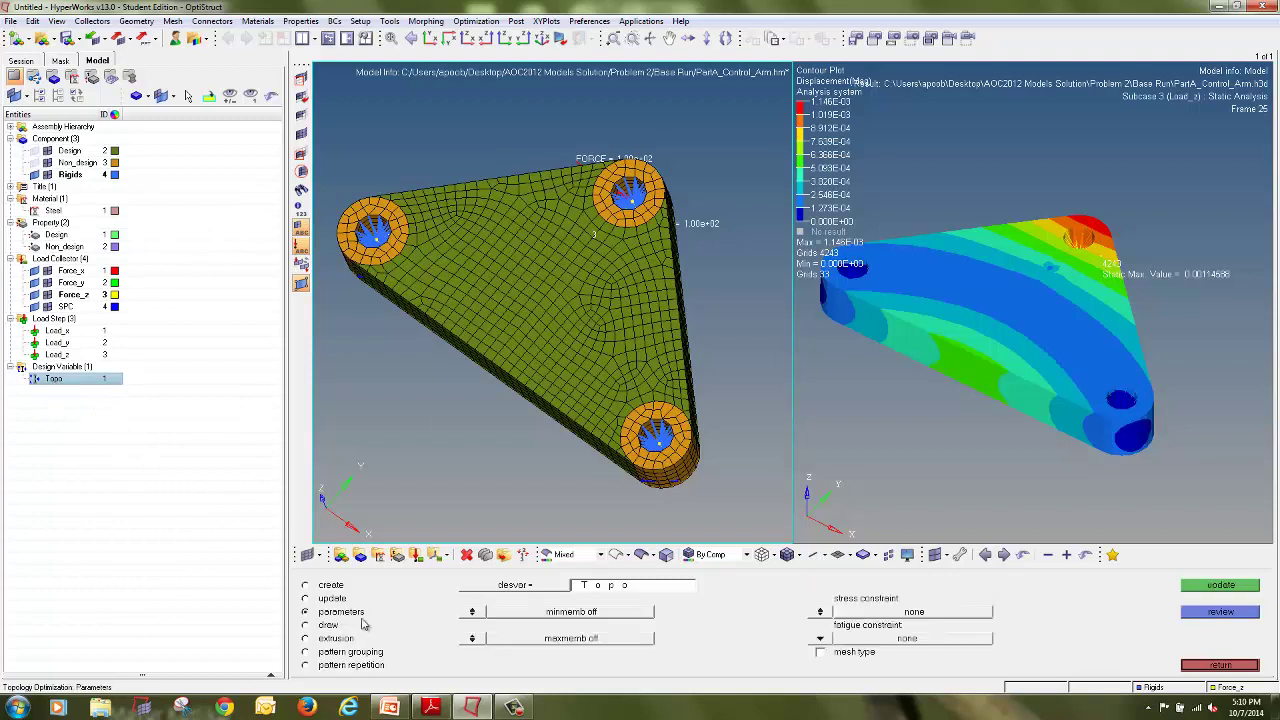
click(323, 627)
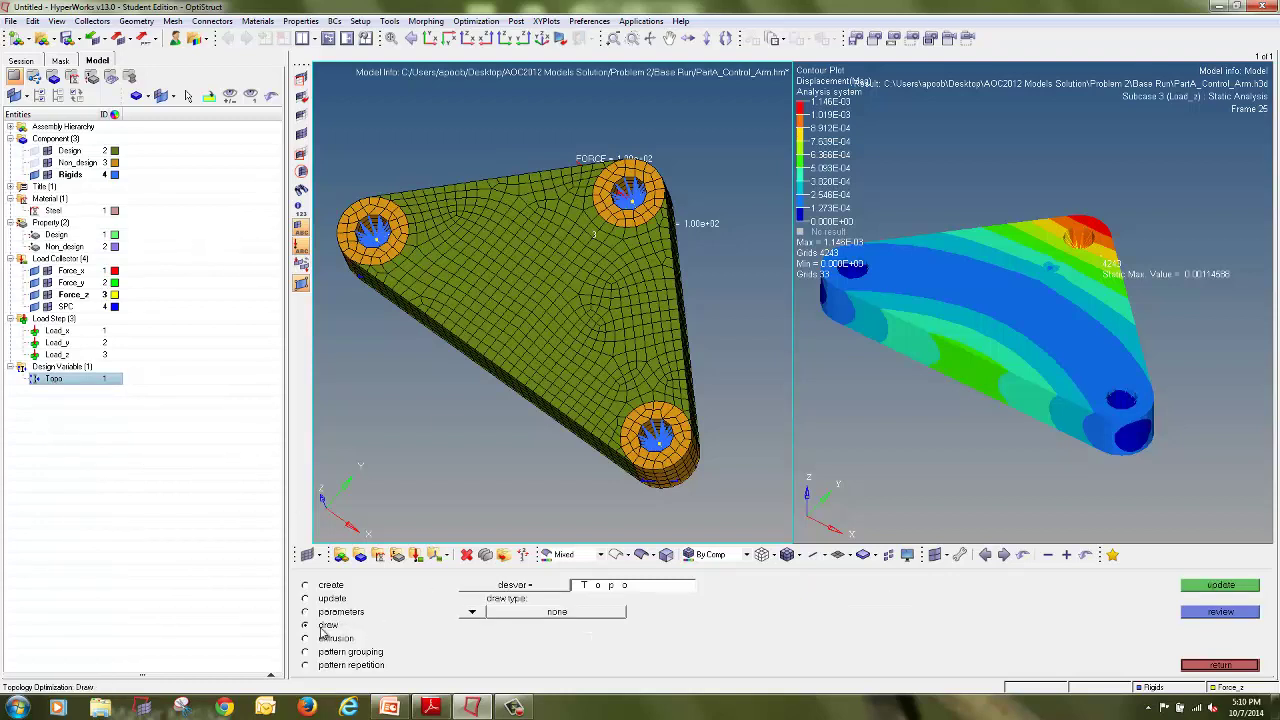
click(472, 611)
click(461, 632)
click(753, 586)
click(753, 612)
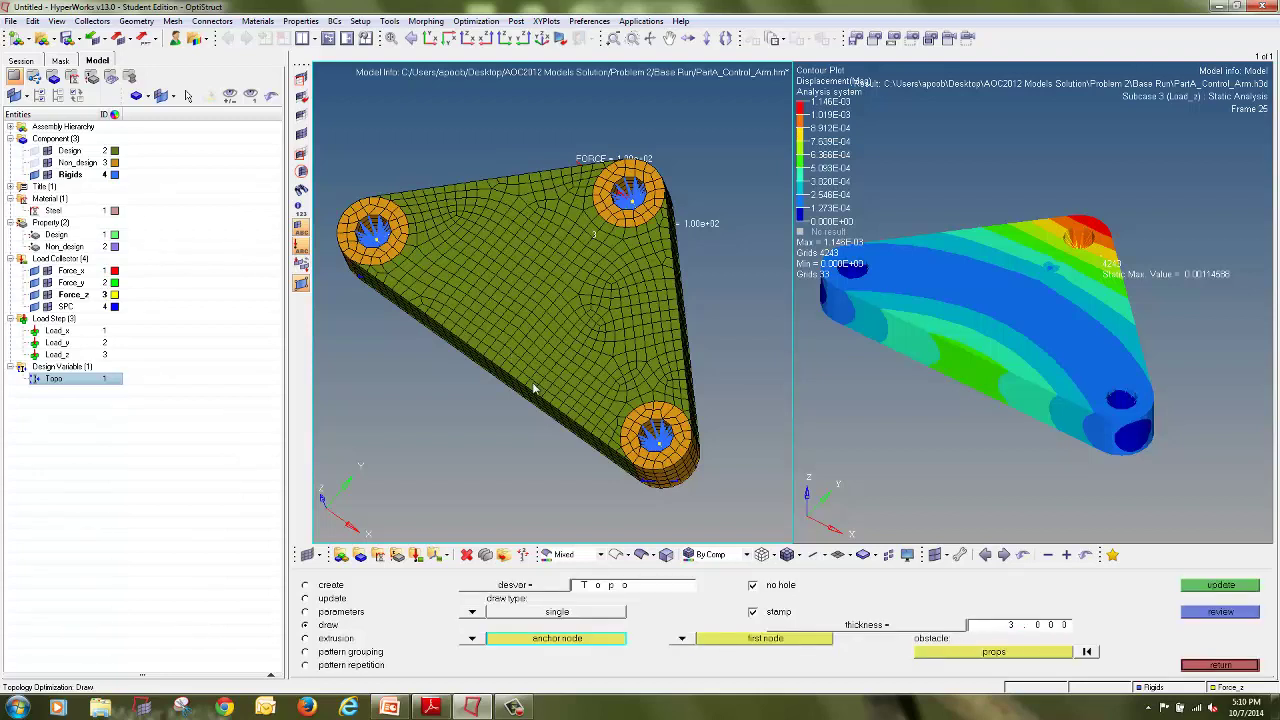
Define Topo's draw direction by an anchor node on the long side wall's lower edge and a first node on its upper edge, and update Topo
ctrl+drag(543, 387, 628, 335)
ctrl+scroll(560, 368, up, 3)
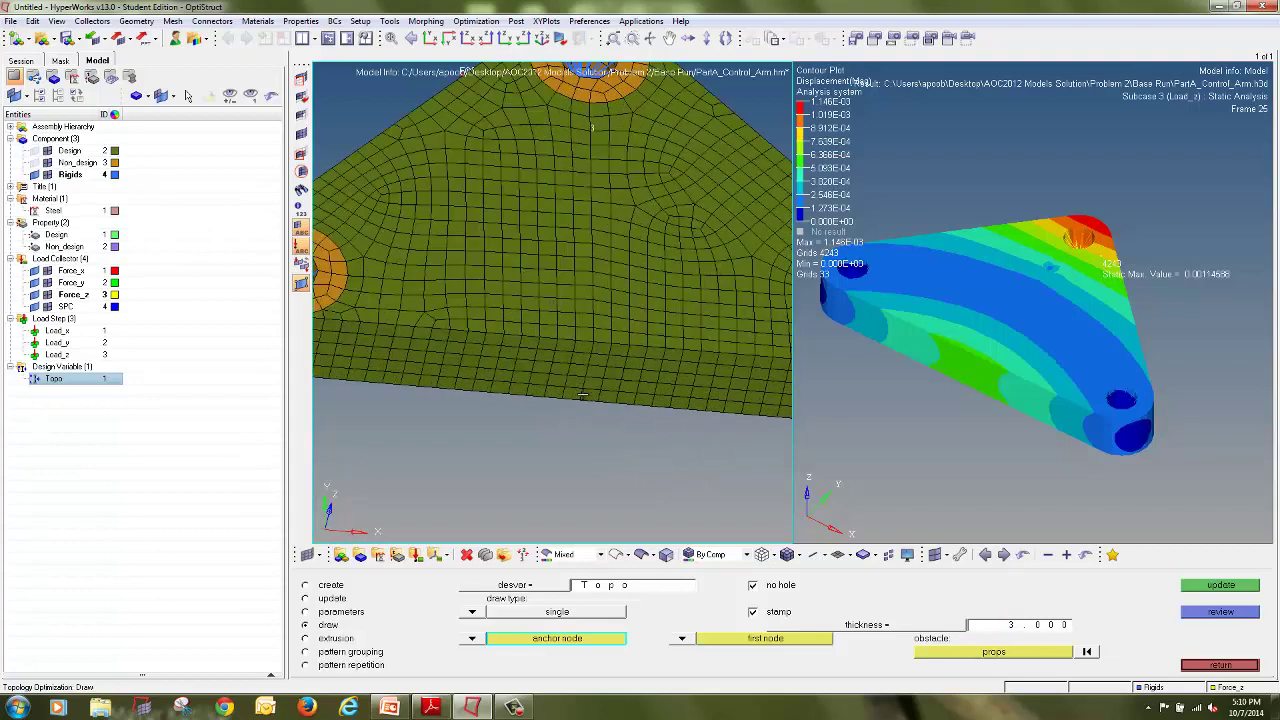
click(579, 403)
click(593, 342)
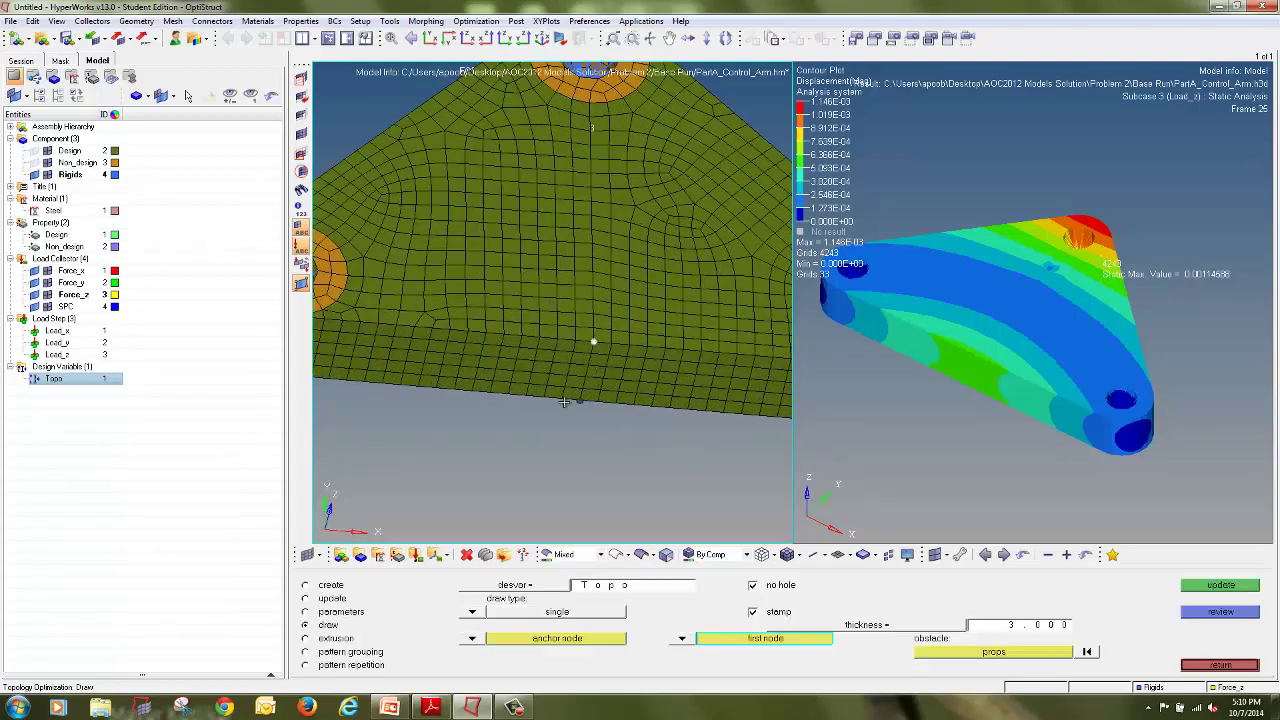
click(1201, 588)
ctrl+scroll(775, 408, down, 3)
ctrl+drag(450, 324, 458, 384)
ctrl+right_drag(458, 384, 361, 380)
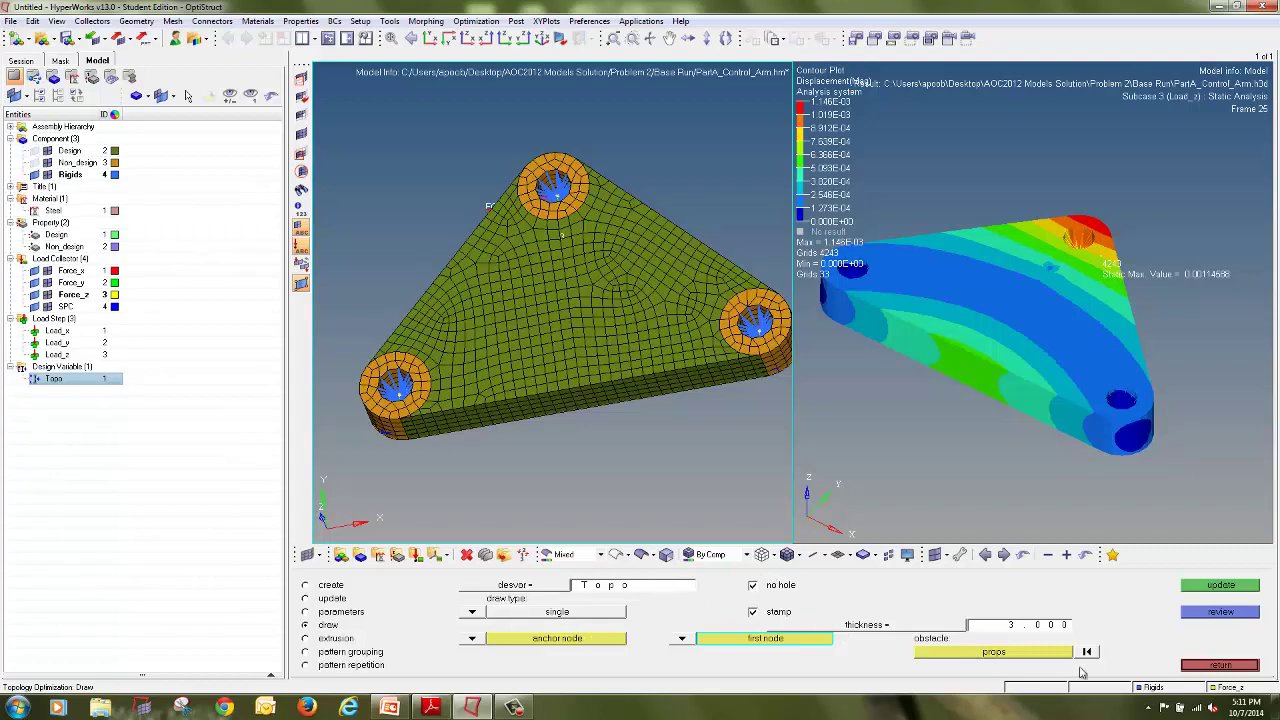
ctrl+right_drag(560, 434, 540, 417)
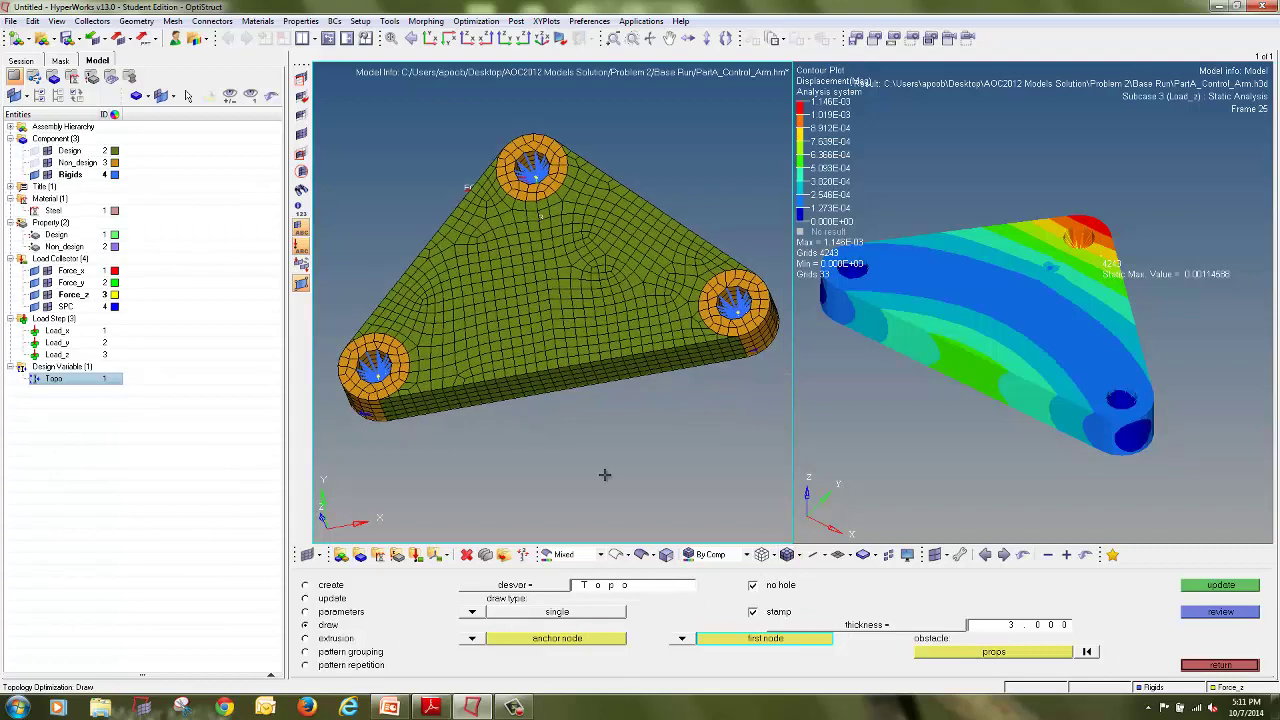
click(1220, 665)
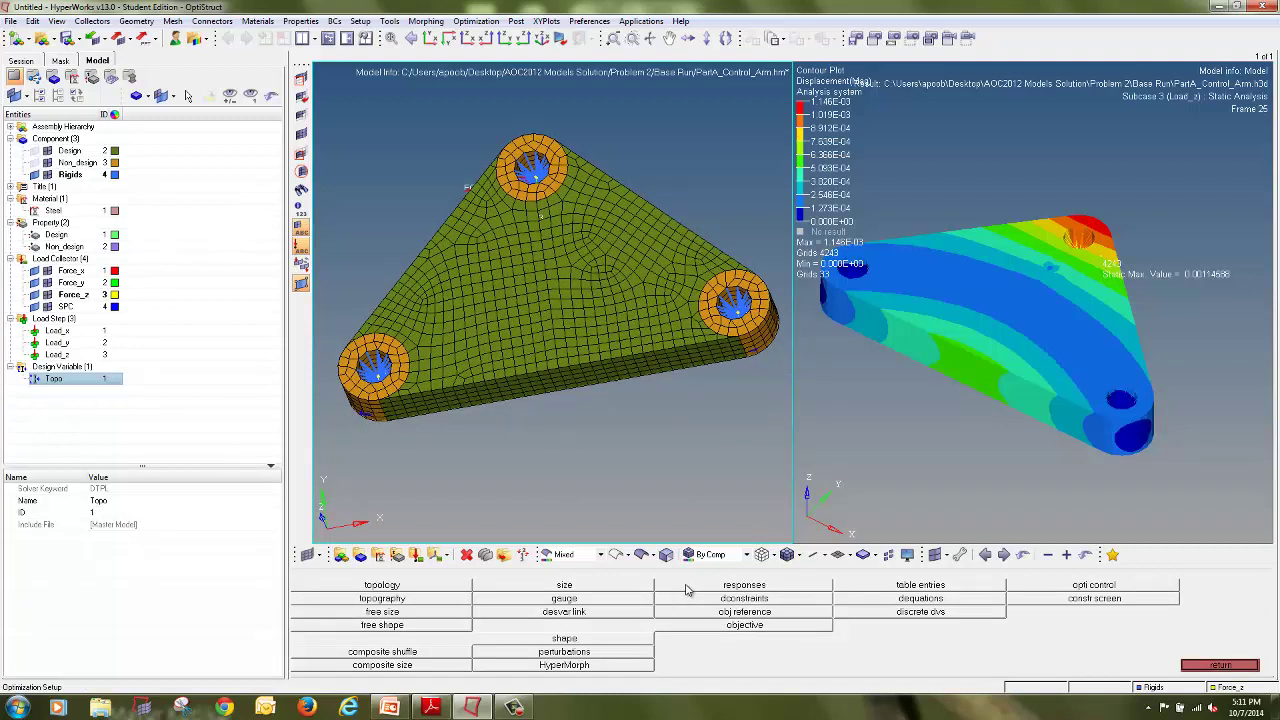
Create a static displacement response named disp_x for total displacement at the centre node of the loaded hole's rigid spider
click(688, 588)
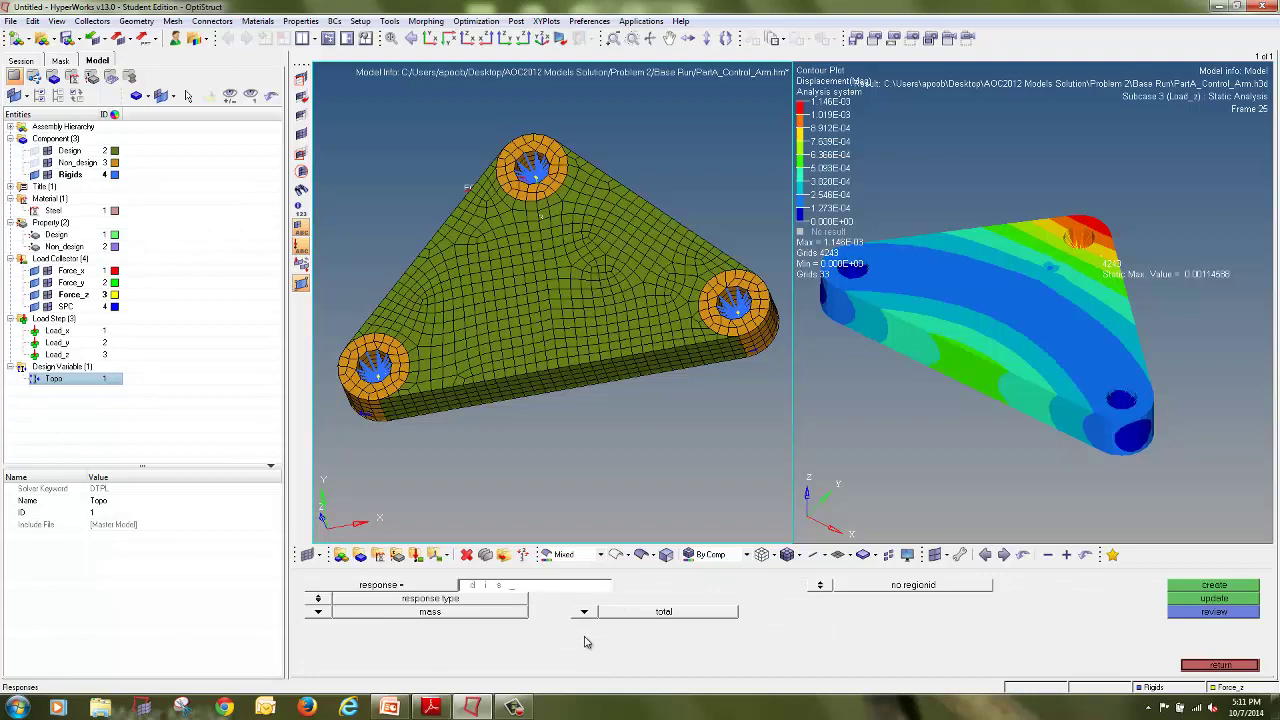
text(x)
click(320, 613)
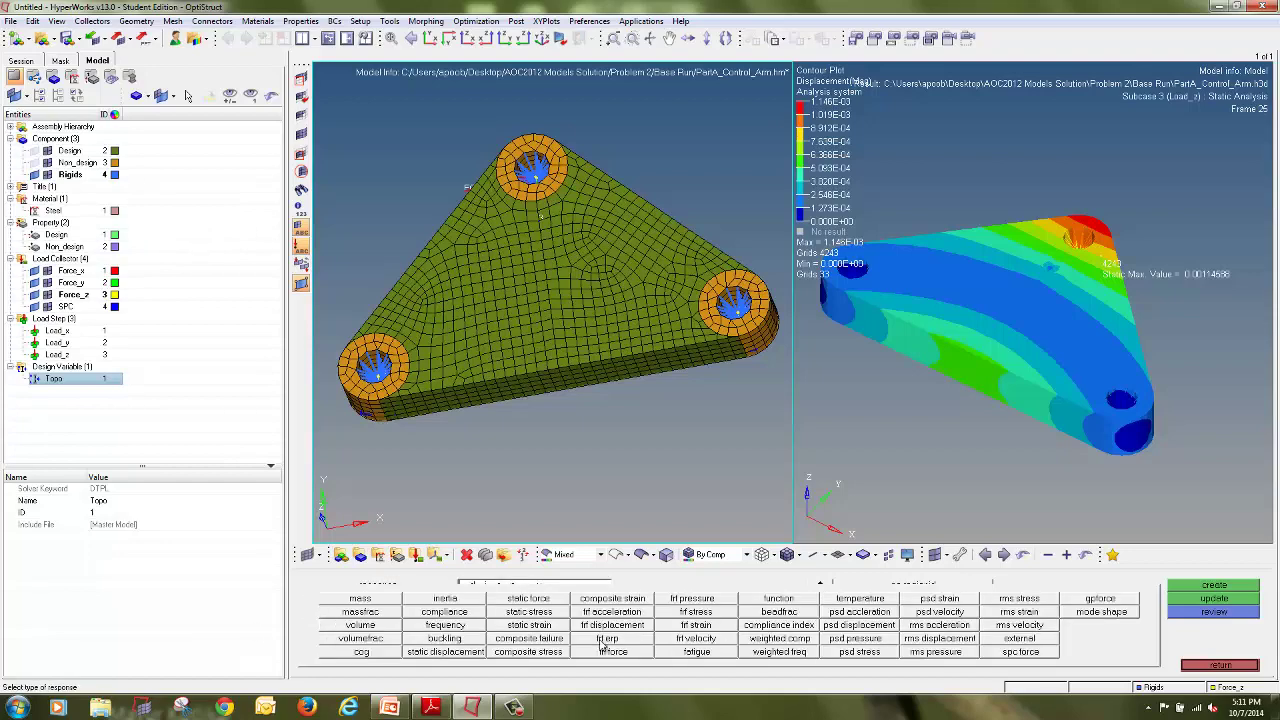
click(478, 652)
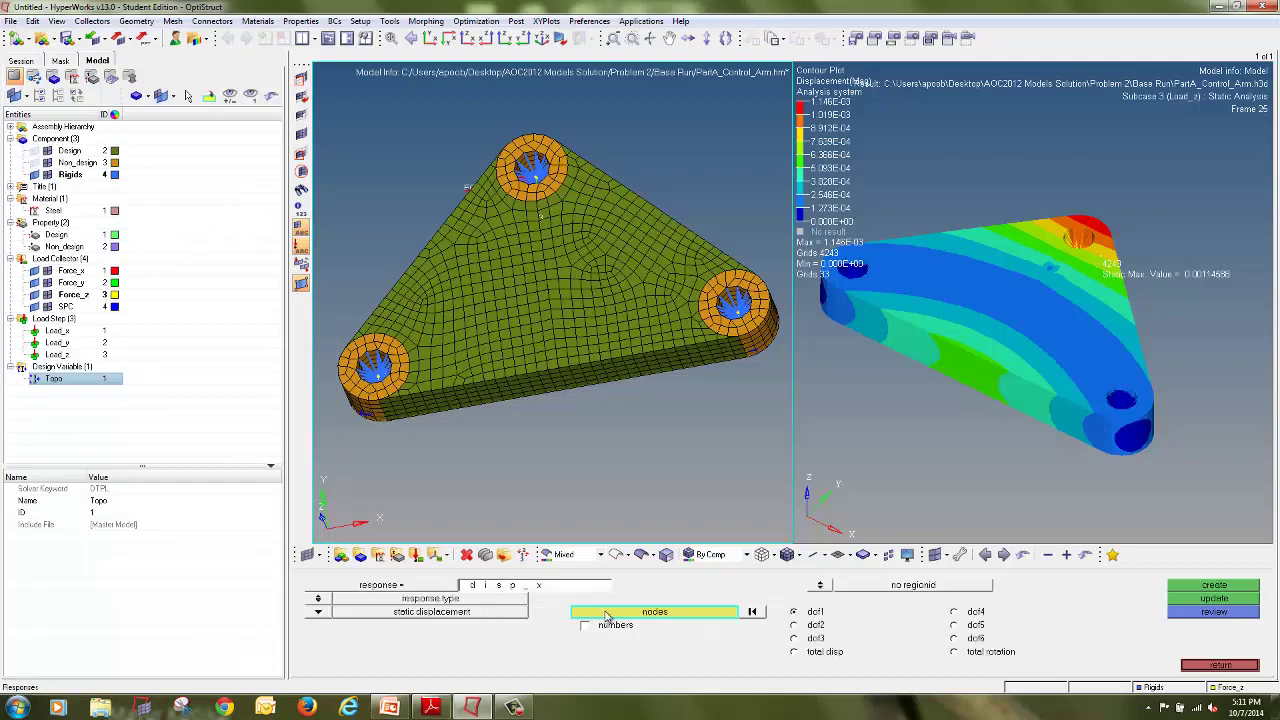
scroll(535, 165, up, 10)
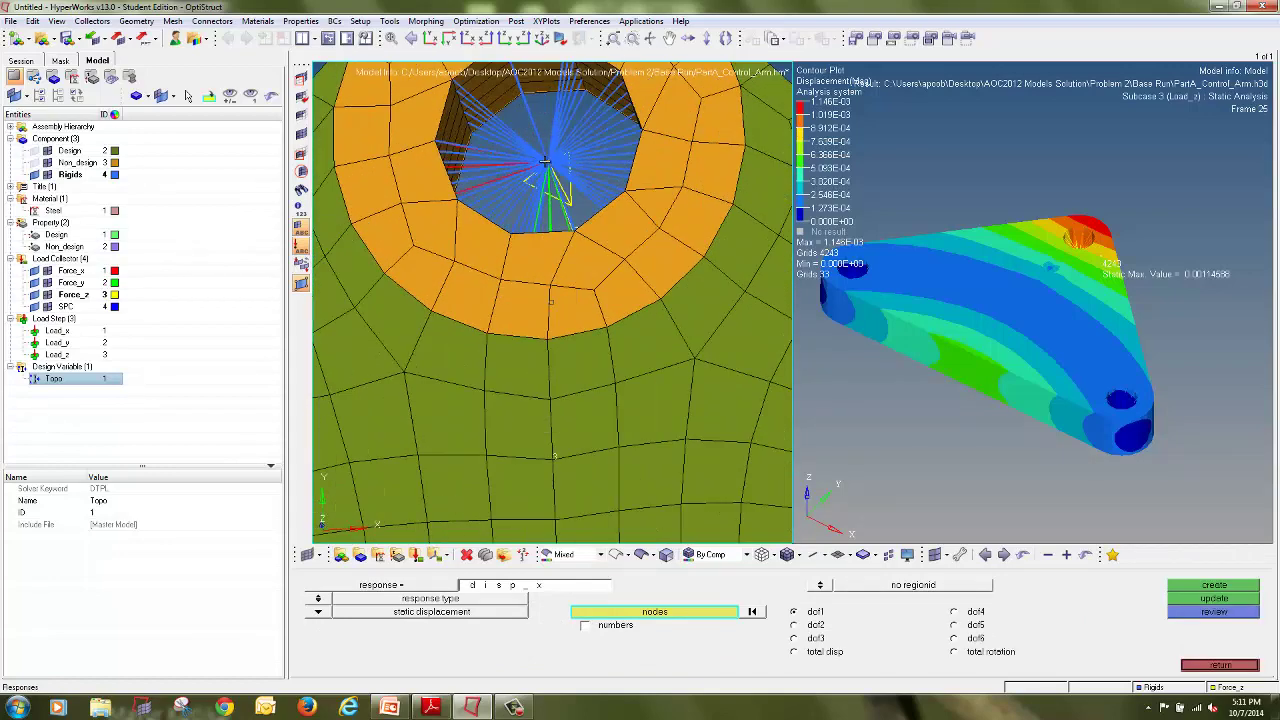
click(806, 652)
click(1195, 586)
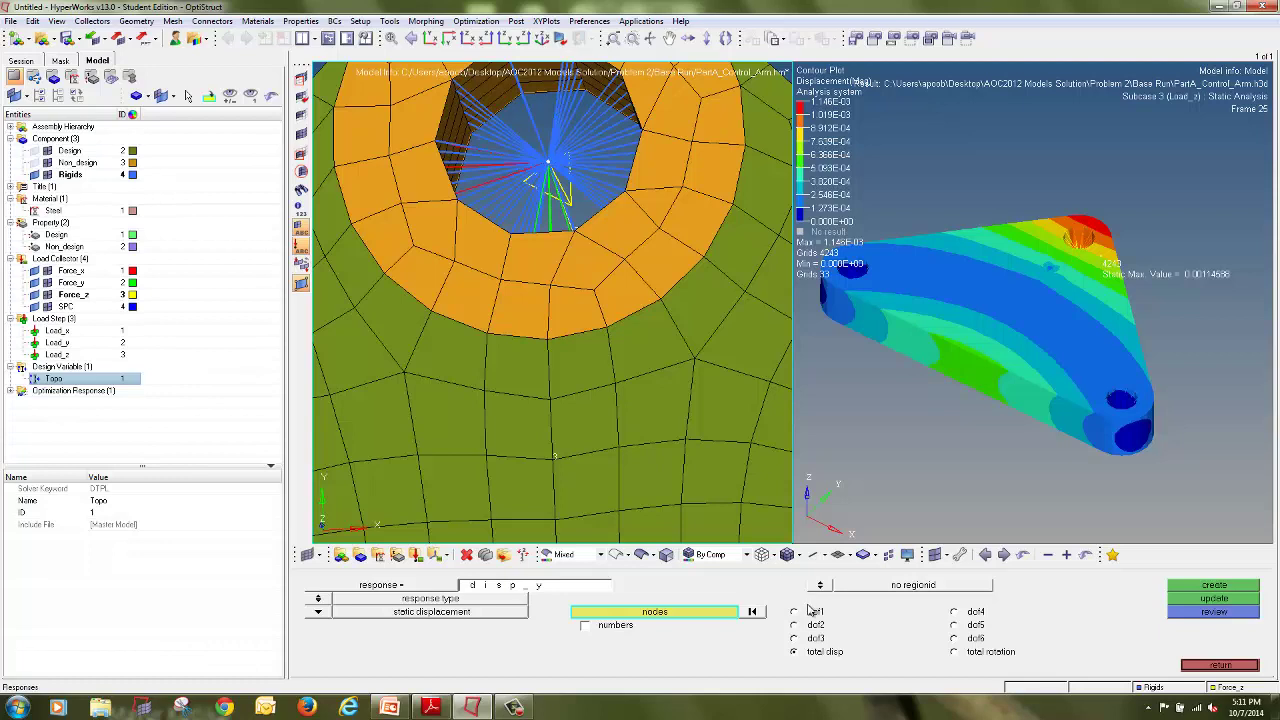
Create total static displacement responses disp_y and disp_z at the same node and expand the optimization responses in the model tree
click(587, 589)
key(BackSpace)
click(1214, 586)
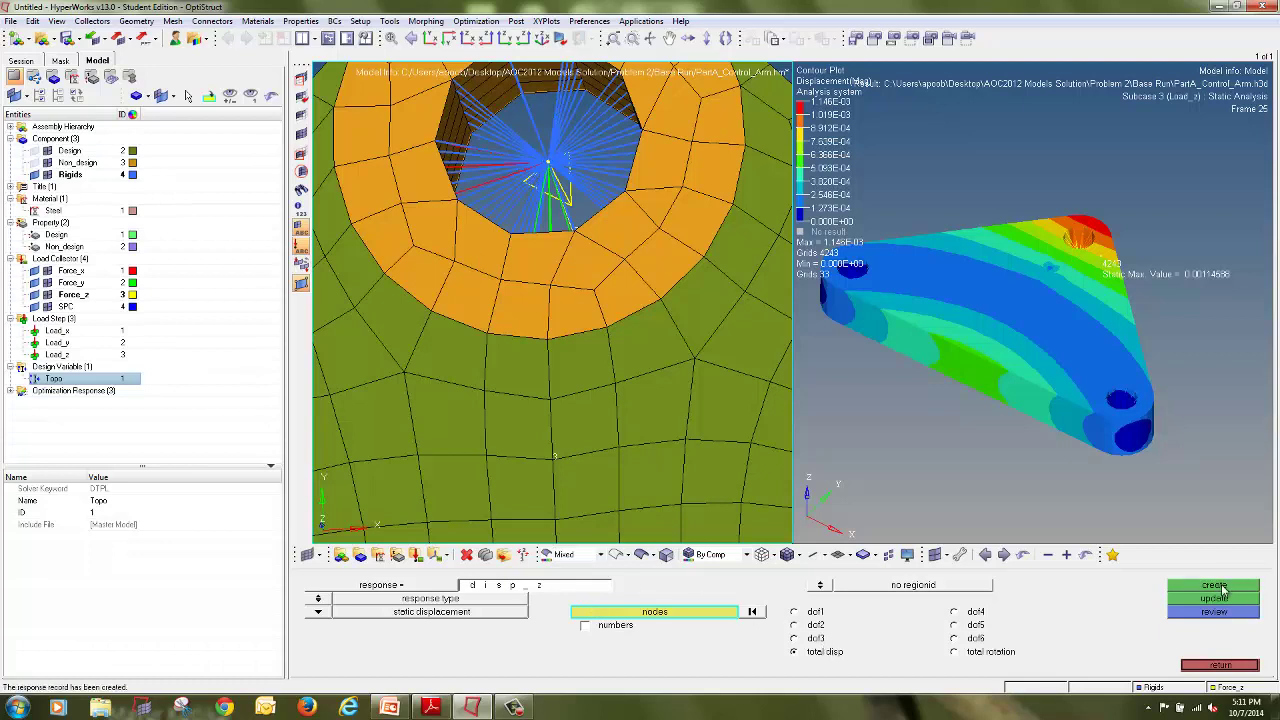
click(10, 390)
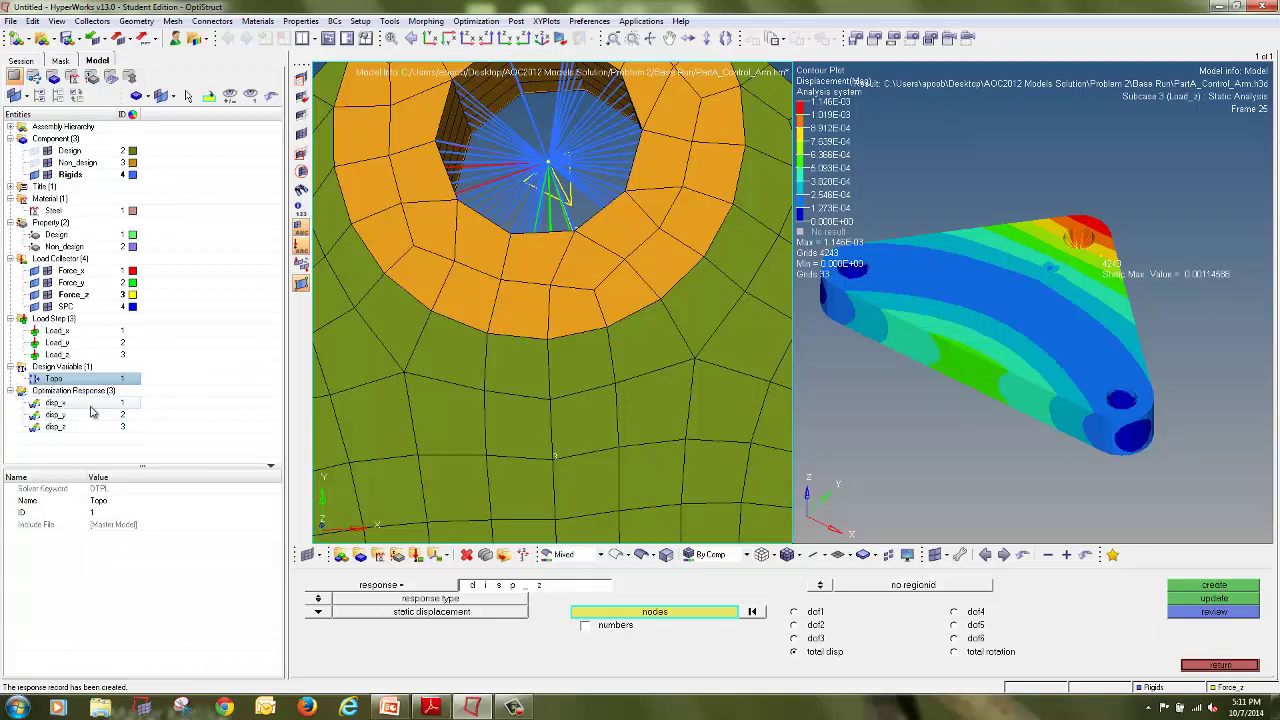
Create a total volume response named volume
click(530, 586)
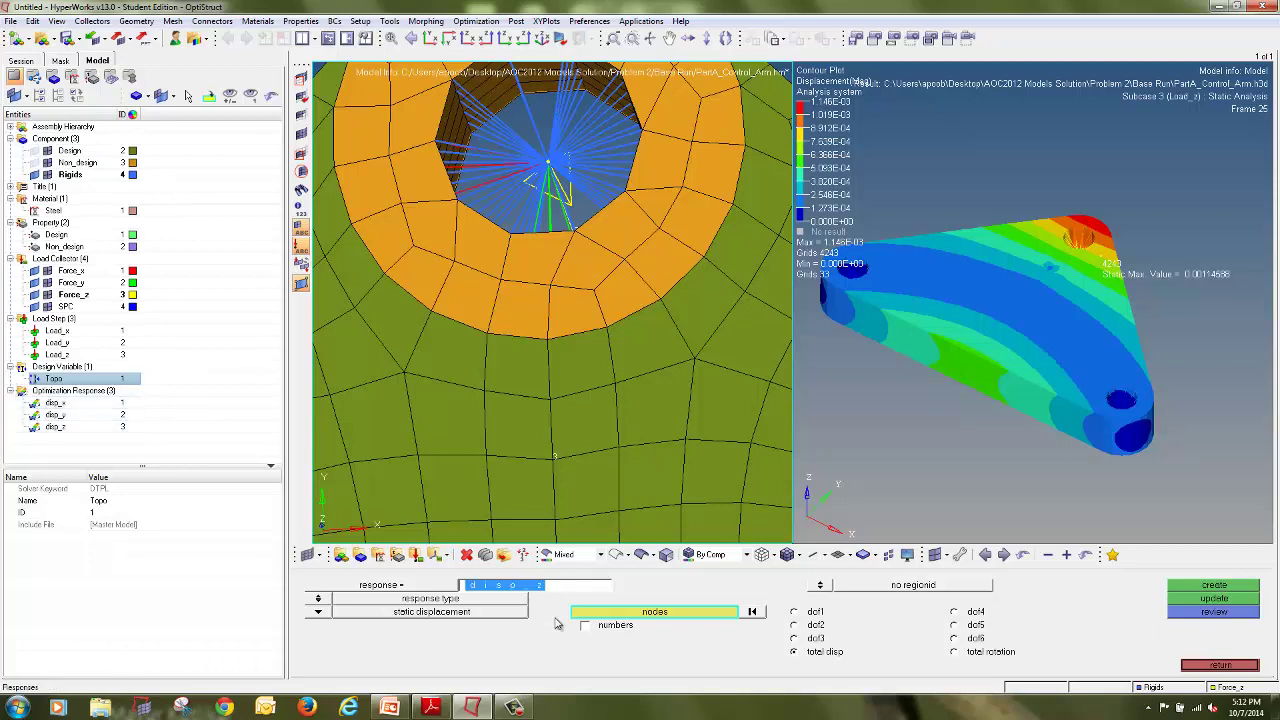
text(volume)
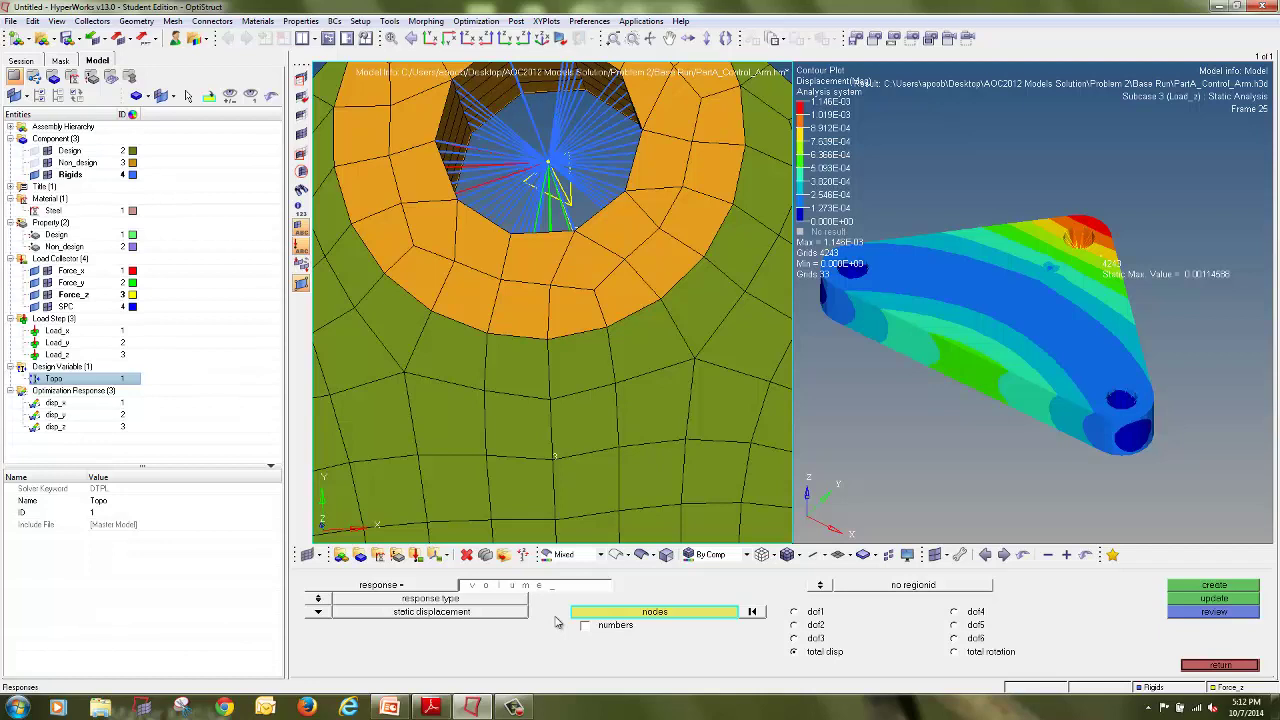
click(318, 611)
click(346, 630)
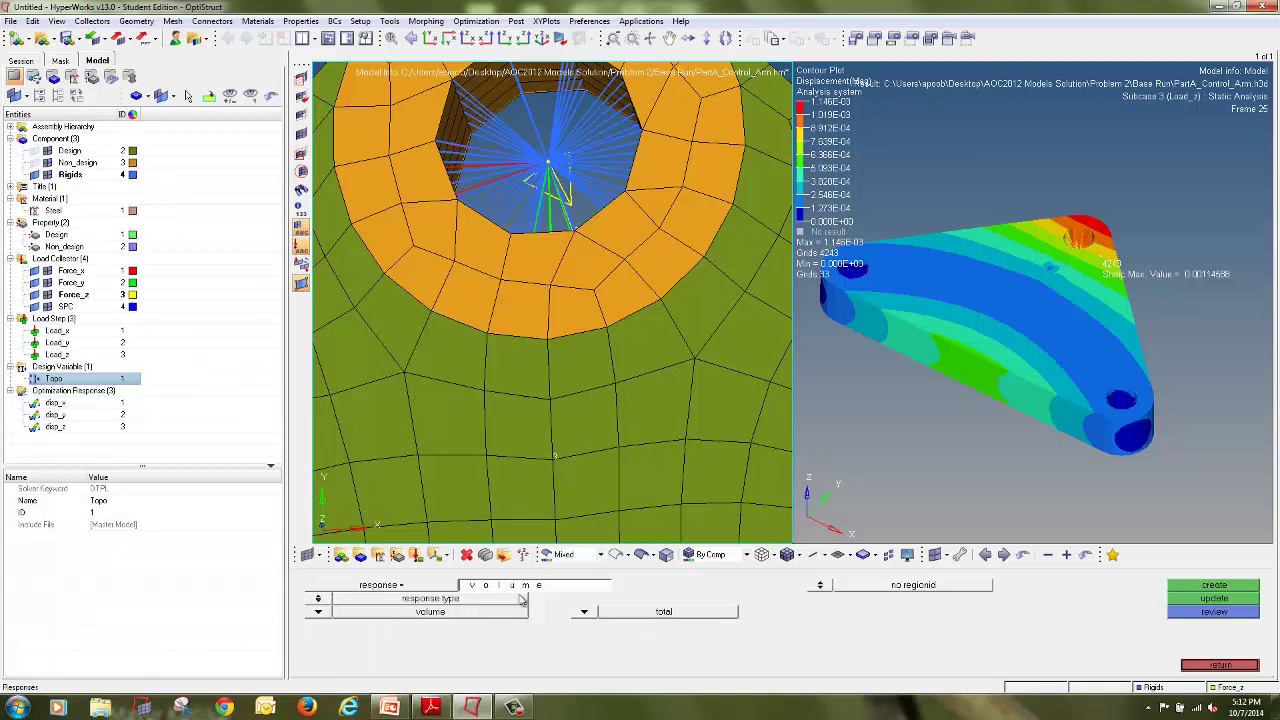
click(1213, 586)
click(1220, 665)
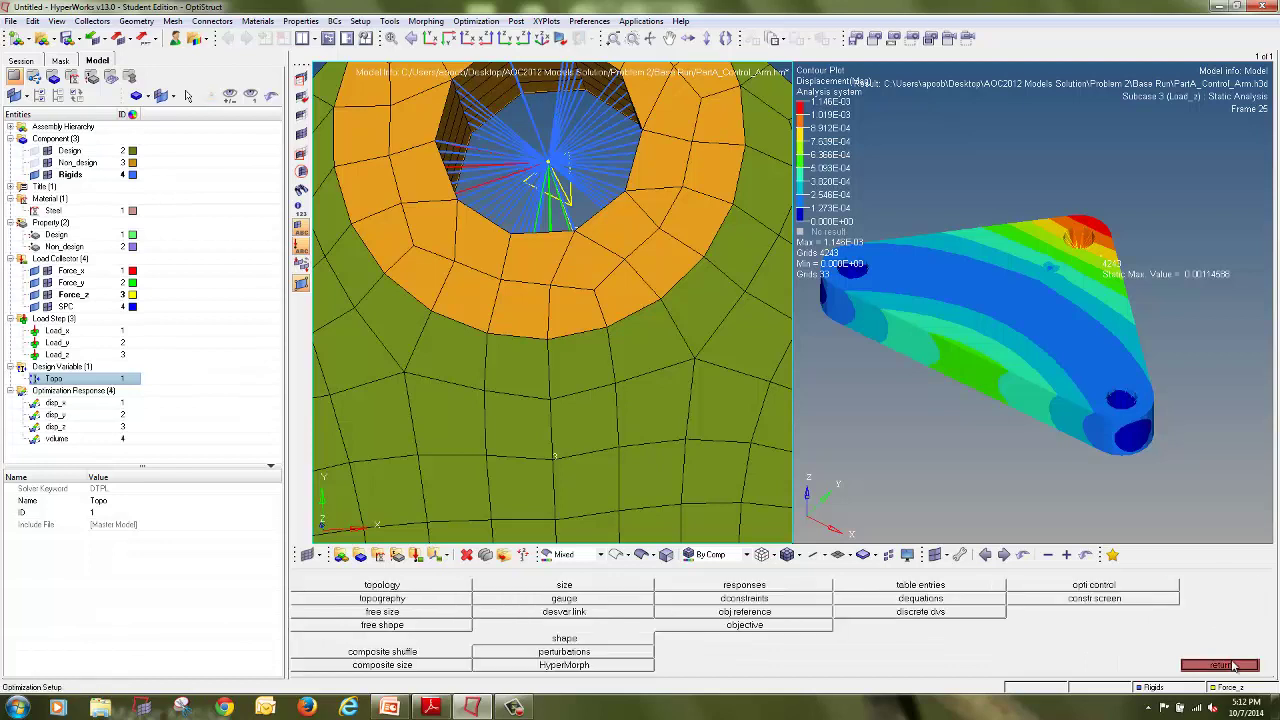
Create an optimization constraint displ_x with an upper bound of 0.050 on response disp_x for load step Load_x
click(720, 599)
click(613, 587)
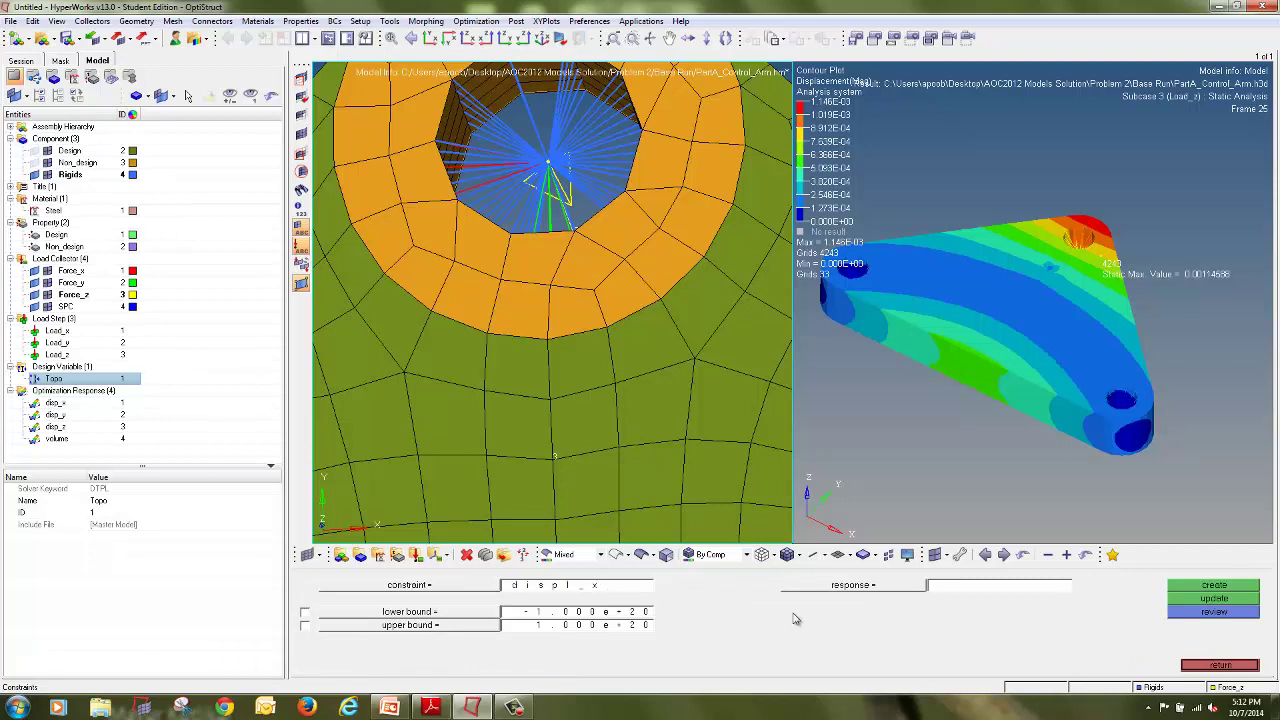
click(305, 626)
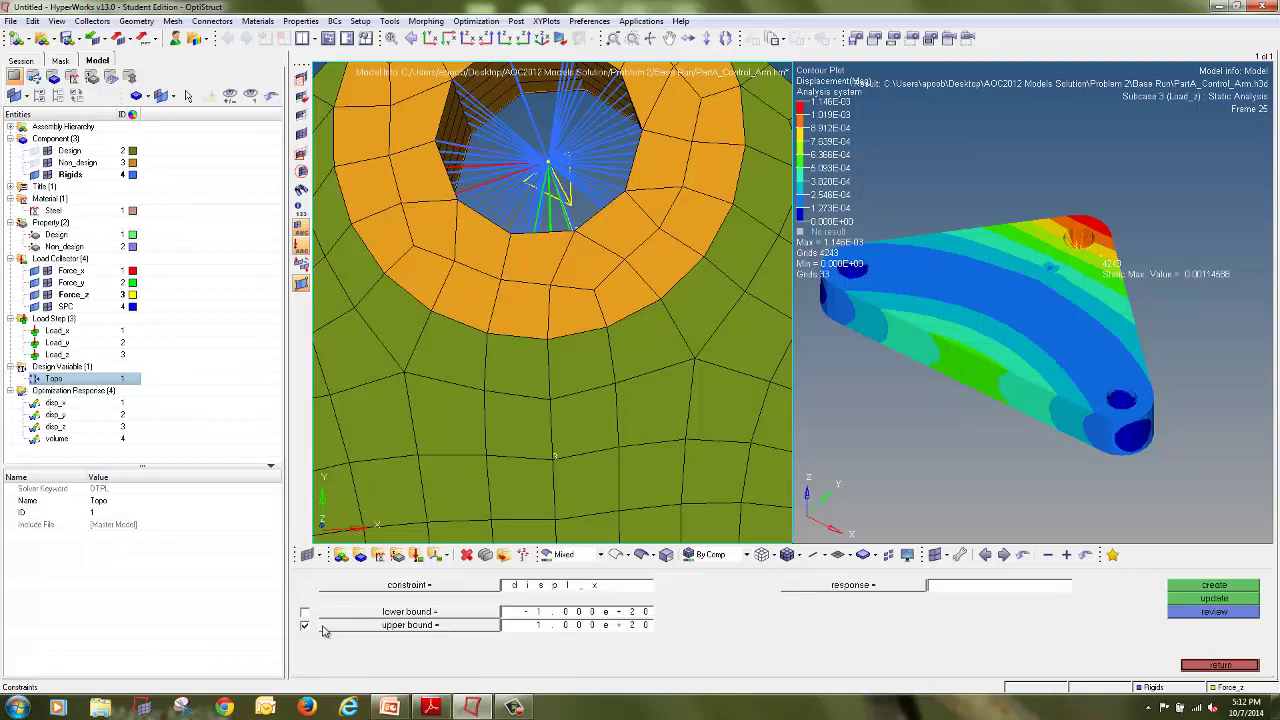
click(533, 627)
text(0.050)
click(798, 590)
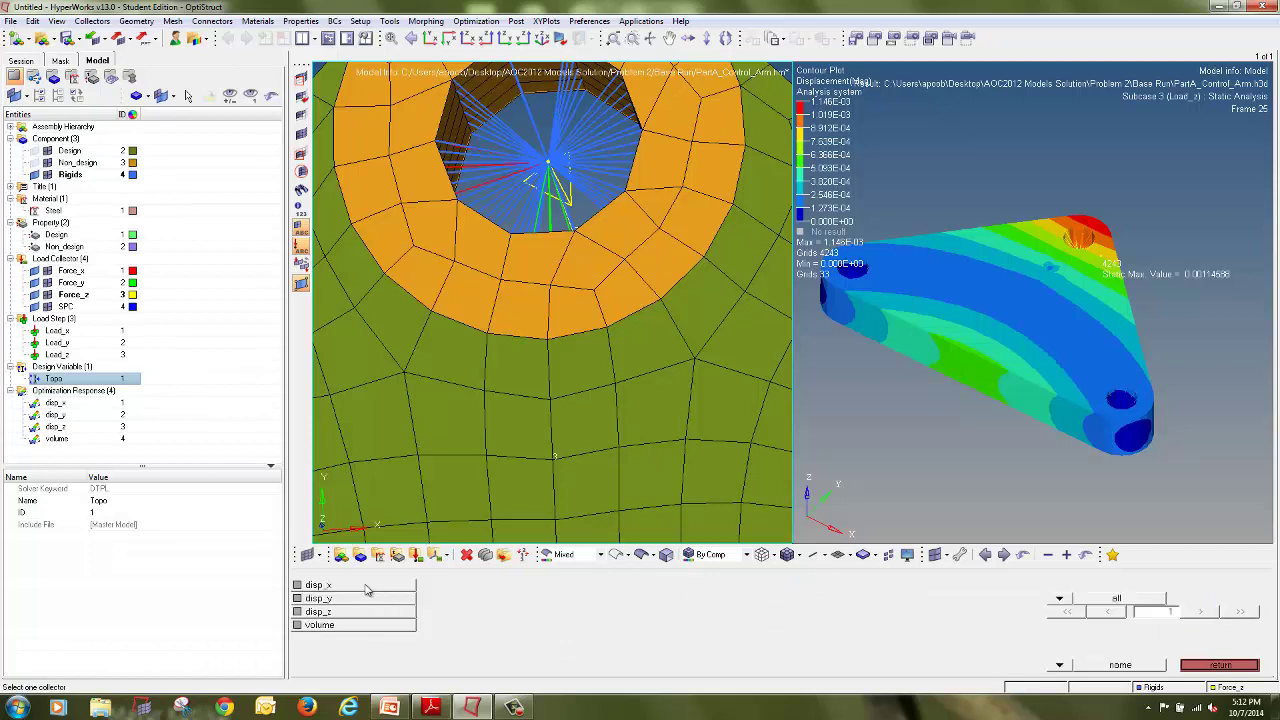
click(320, 585)
click(876, 614)
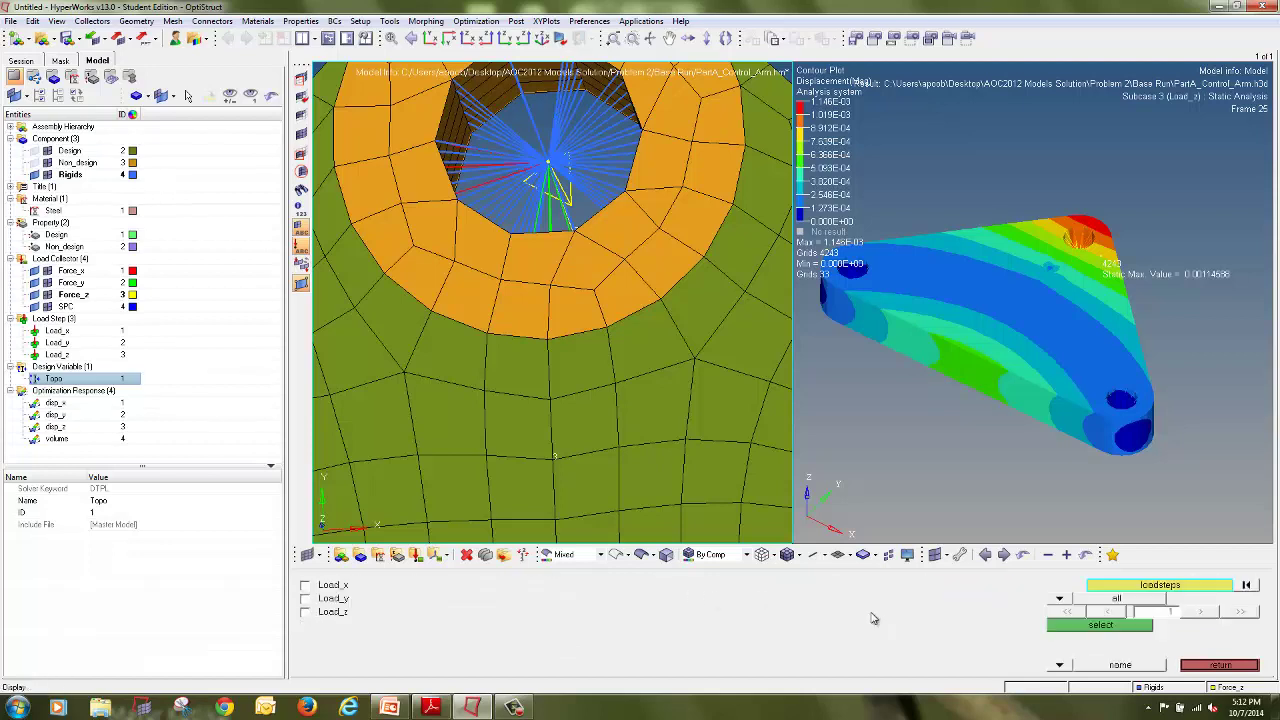
click(334, 588)
click(1068, 625)
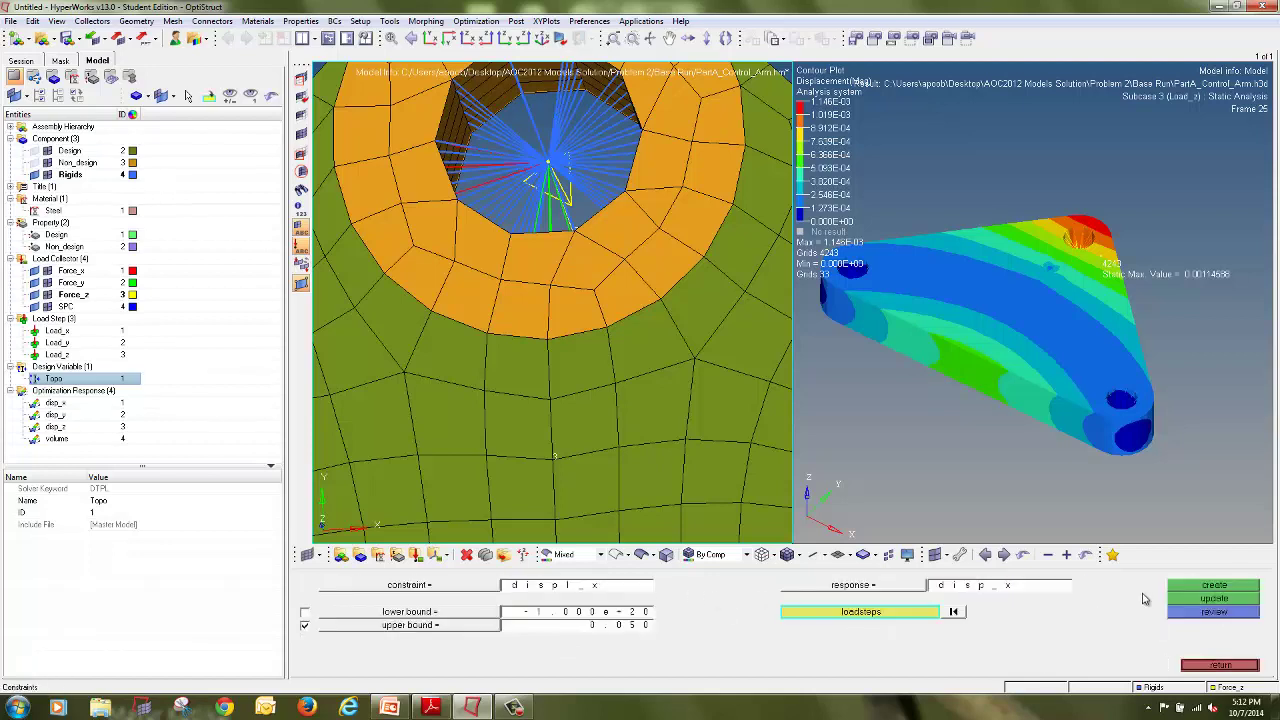
click(1175, 590)
Create a constraint displ_y with an upper bound of 0.020 on response disp_y for load step Load_y
key(BackSpace)
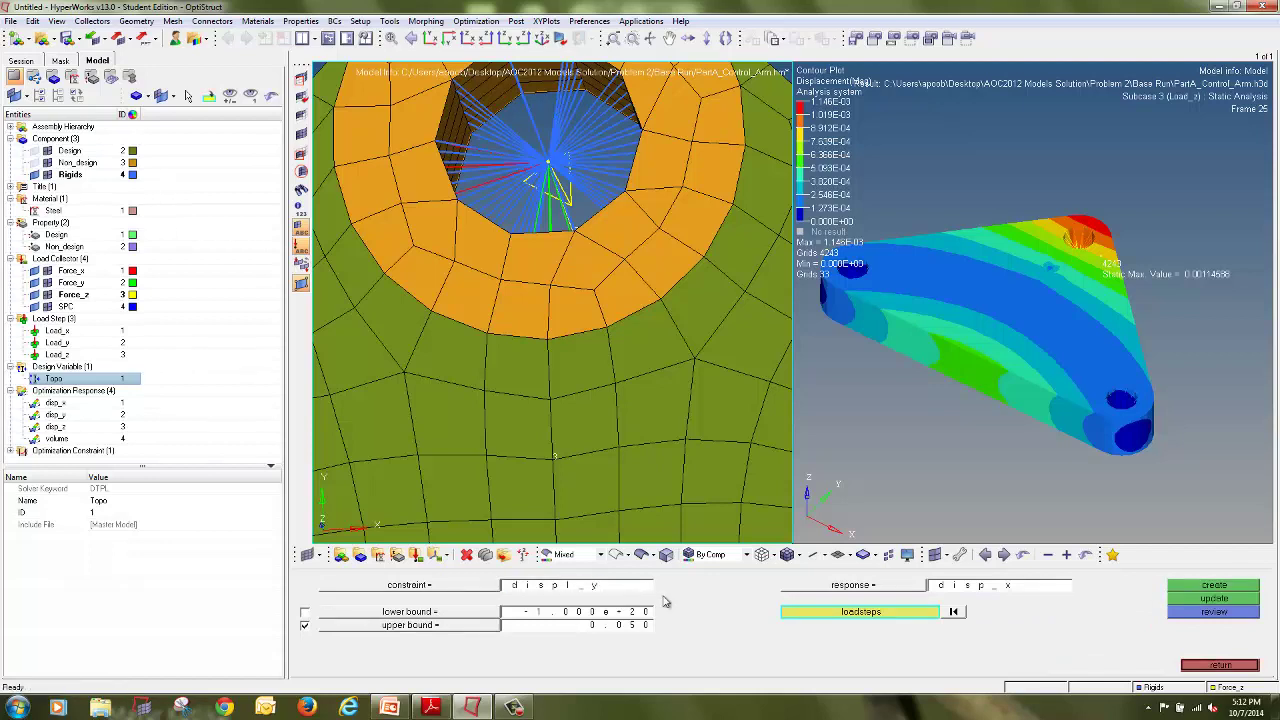
click(595, 625)
text(0.0)
click(910, 588)
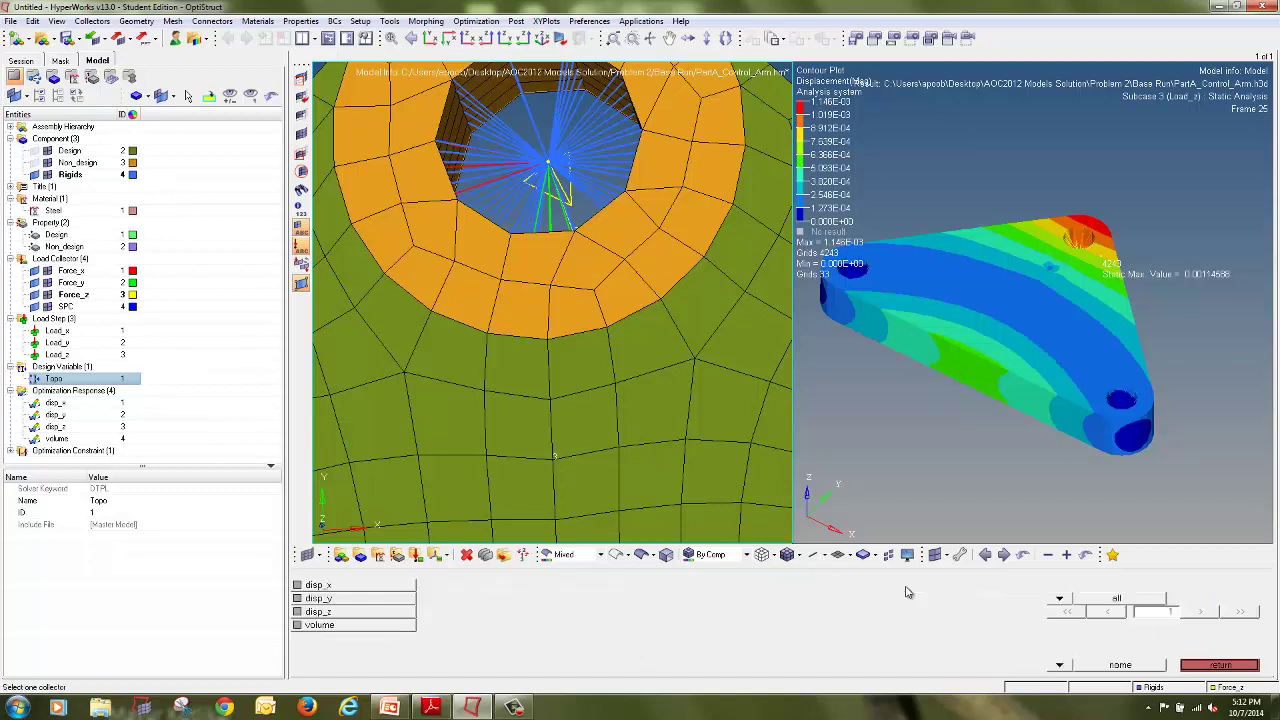
click(396, 607)
click(894, 617)
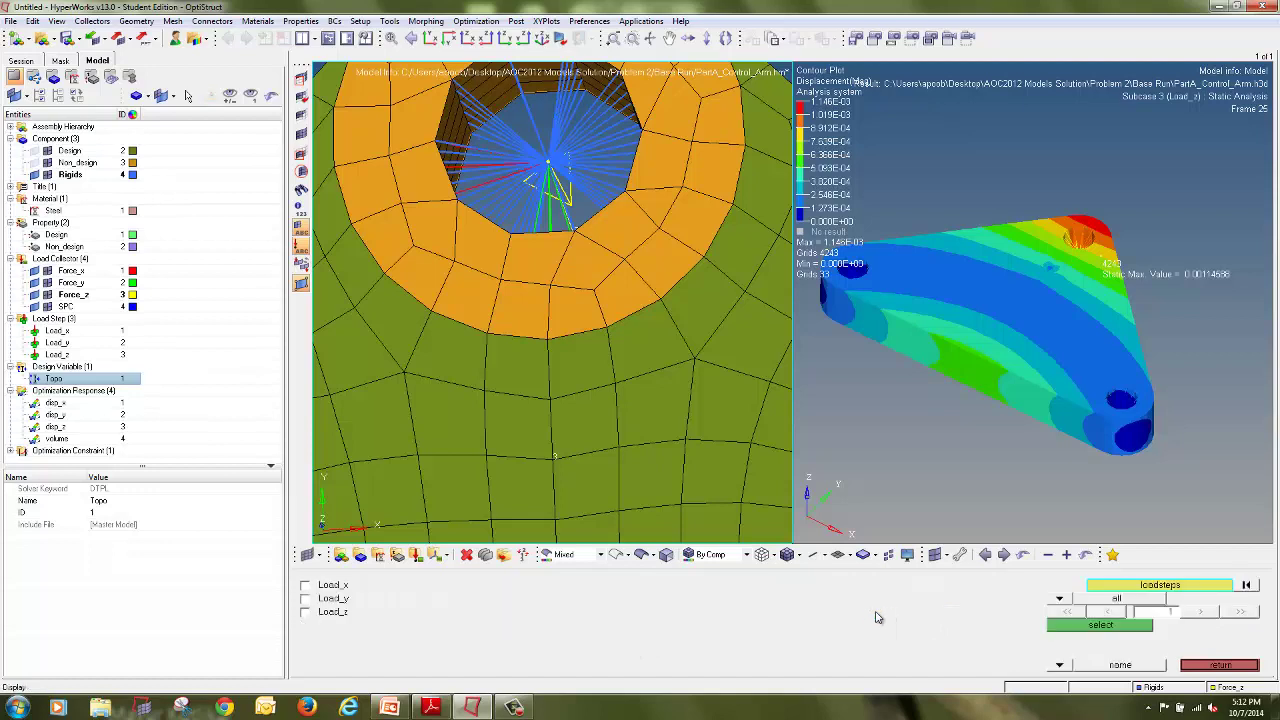
click(304, 599)
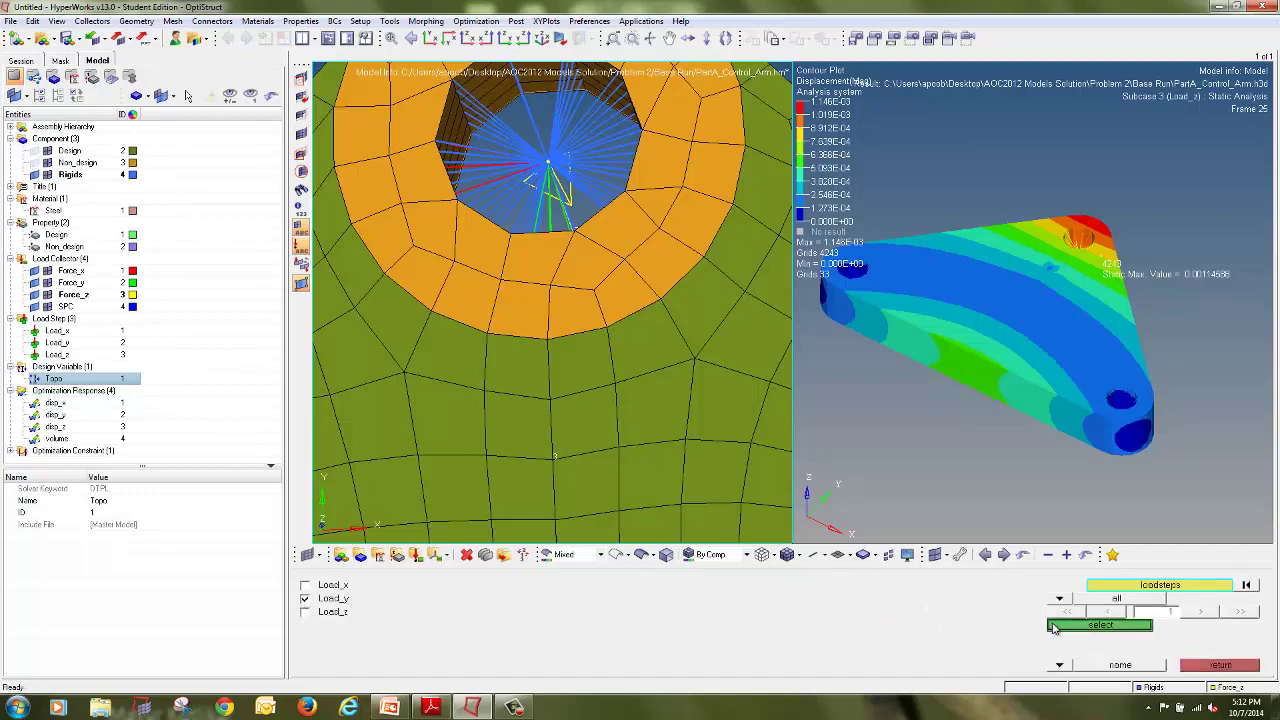
click(1056, 625)
click(1188, 587)
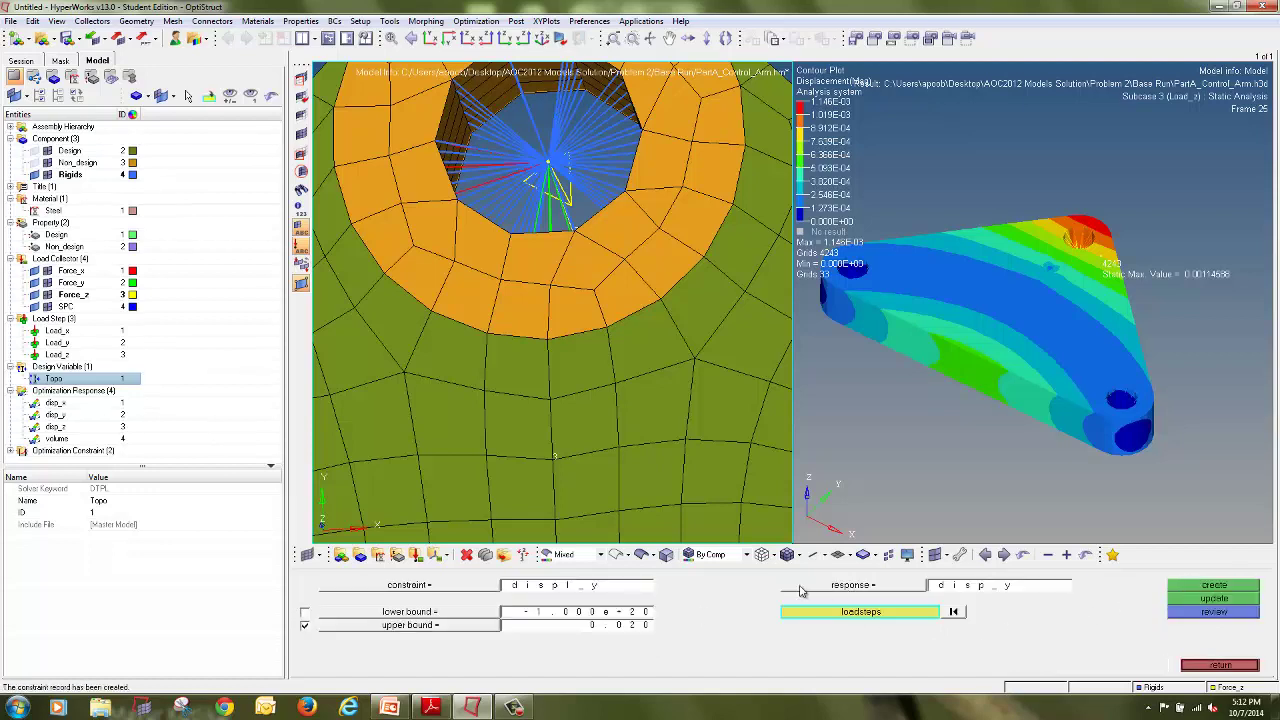
Name the next optimization constraint displ_z and set its upper bound to 0.040
click(652, 588)
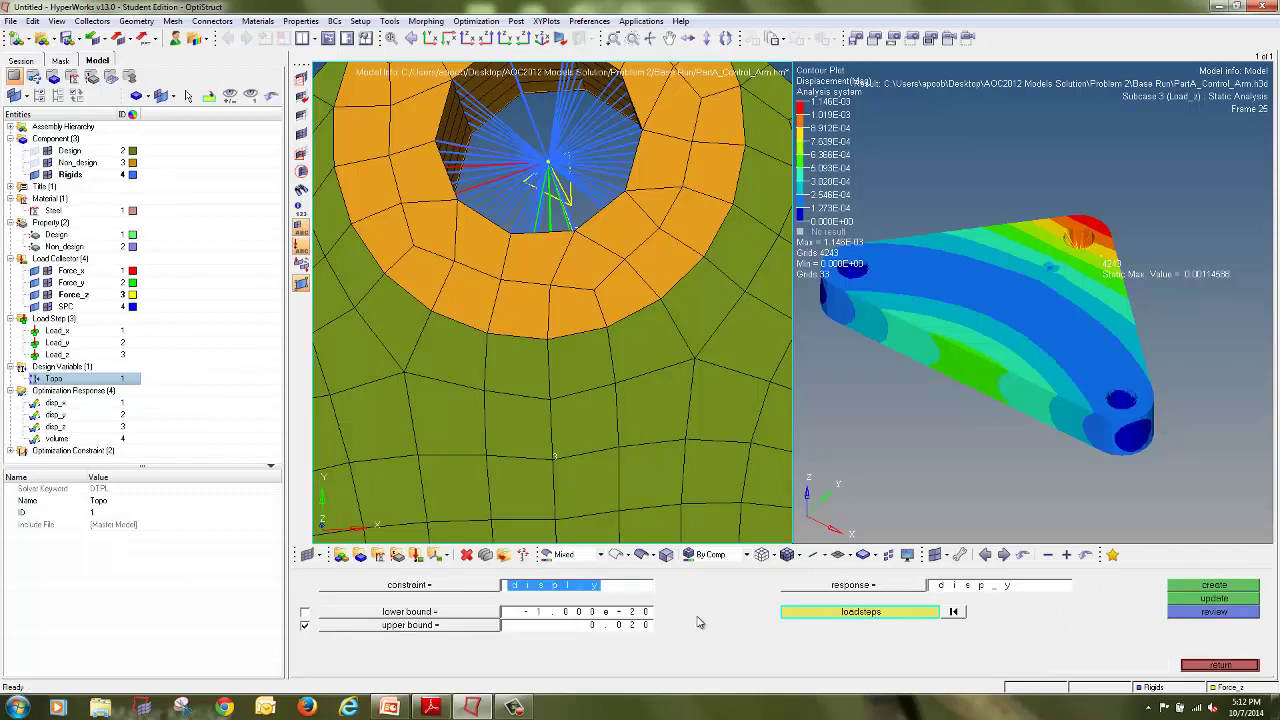
key(Right)
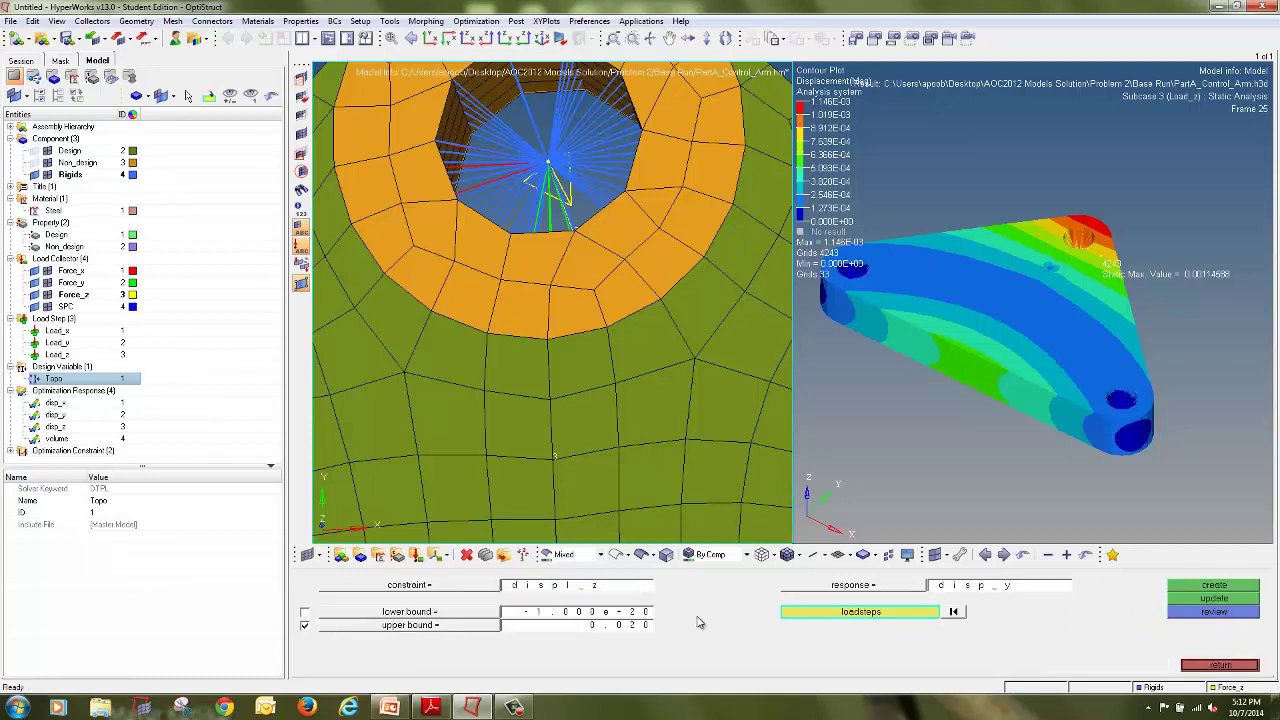
double_click(480, 629)
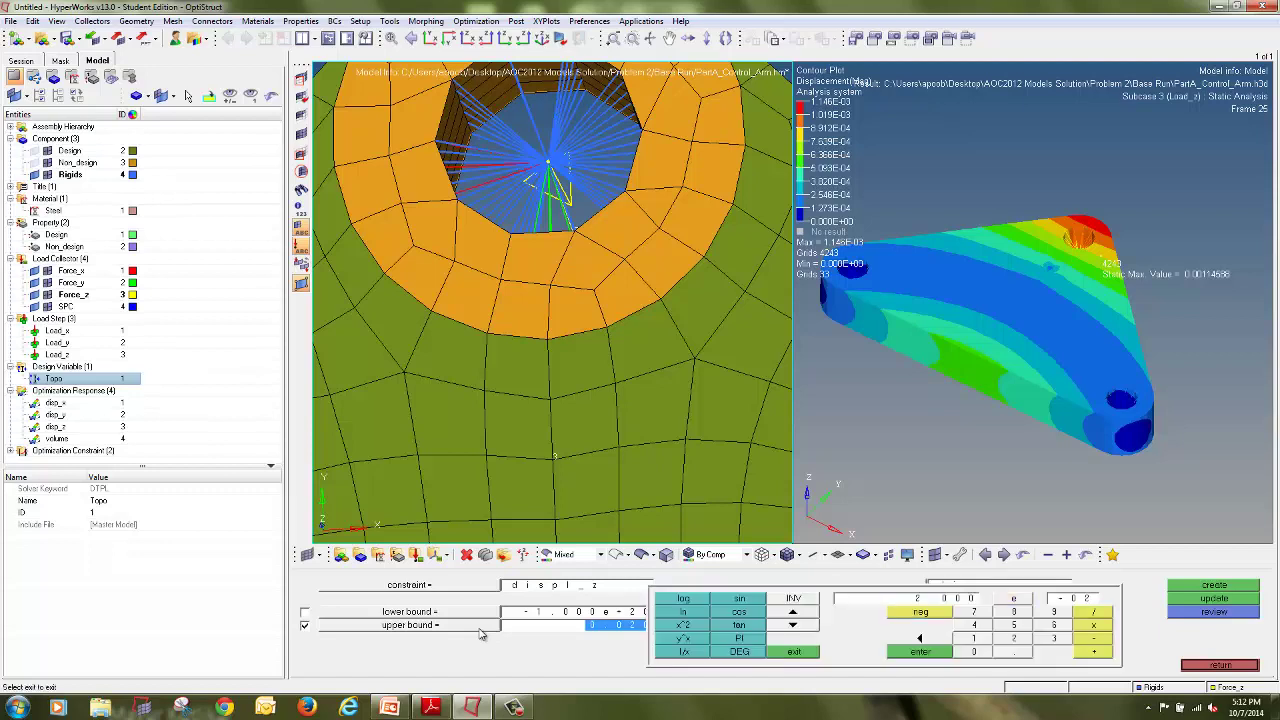
click(800, 656)
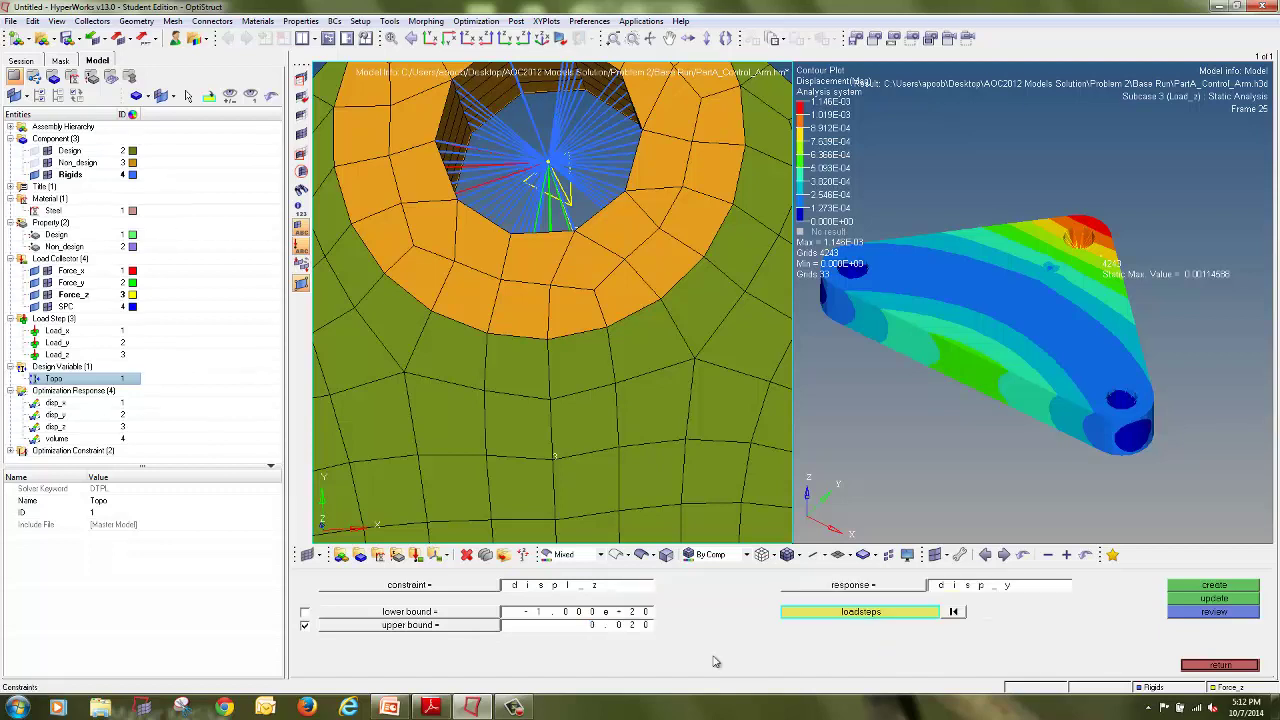
click(606, 627)
text(0.)
click(607, 626)
text(0.0)
Create the displ_z constraint on response disp_z for load step Load_z and expand the optimization constraints in the model tree
click(878, 590)
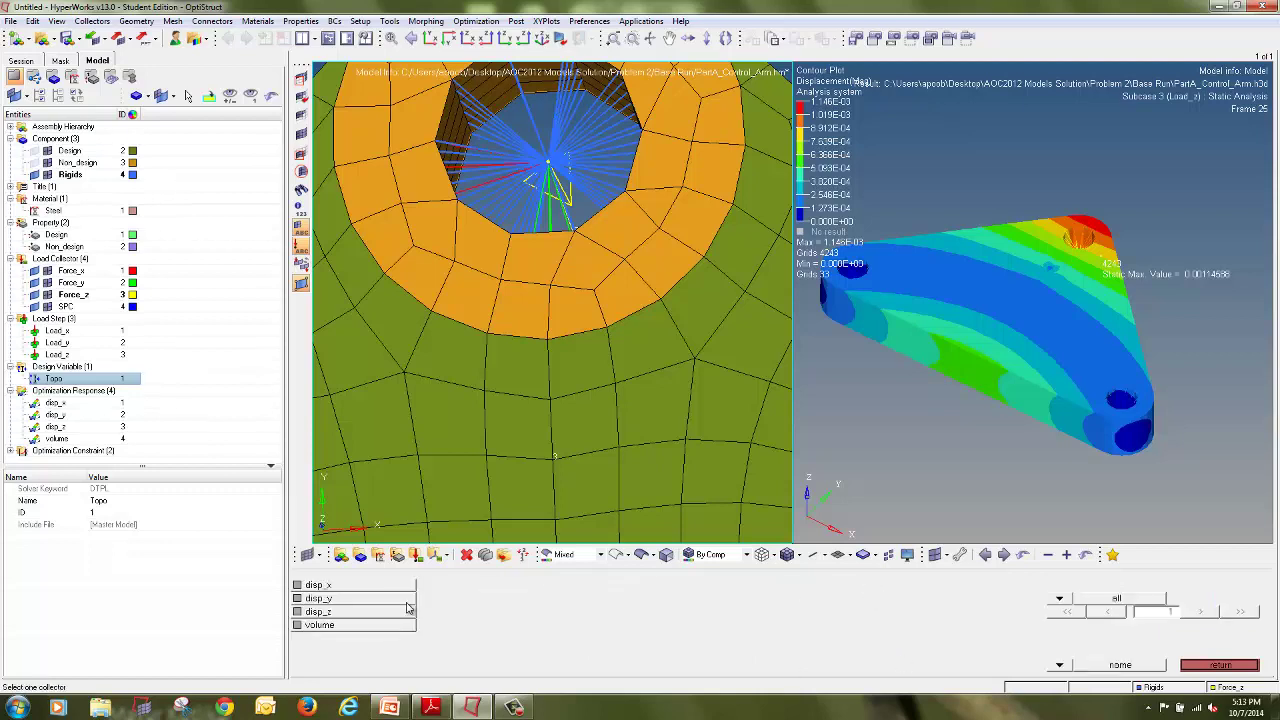
click(393, 612)
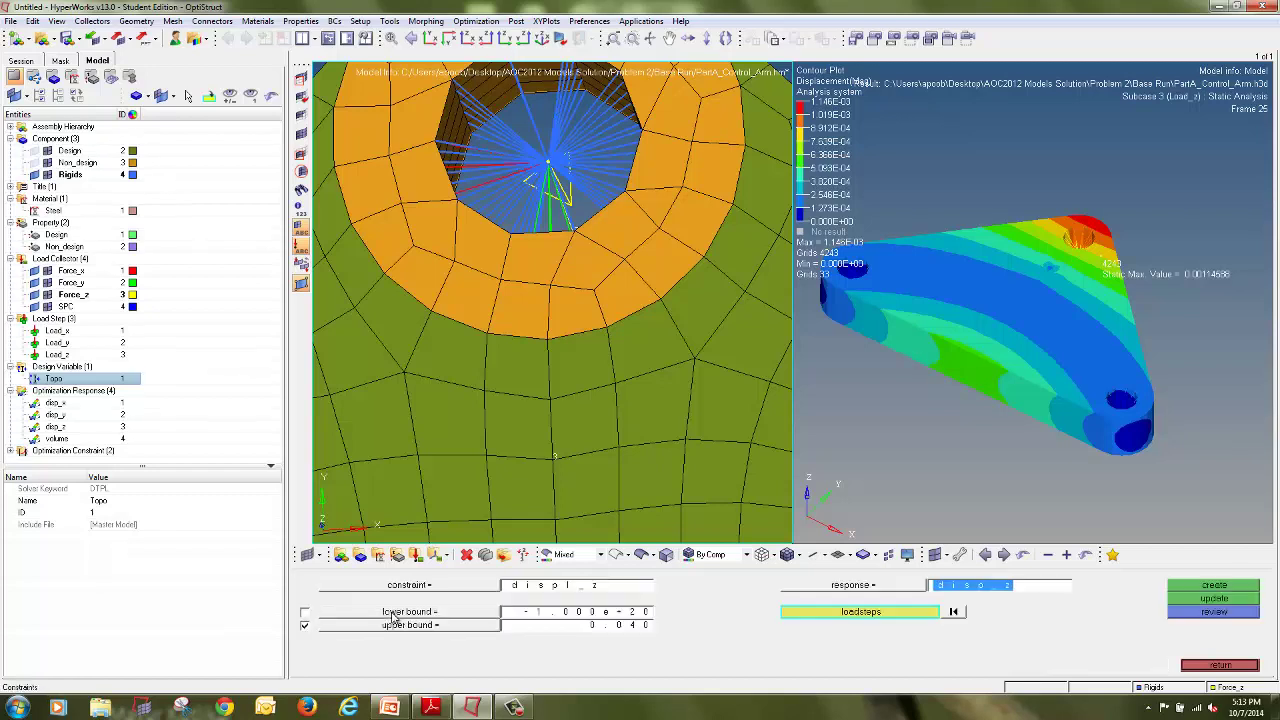
click(851, 617)
click(340, 612)
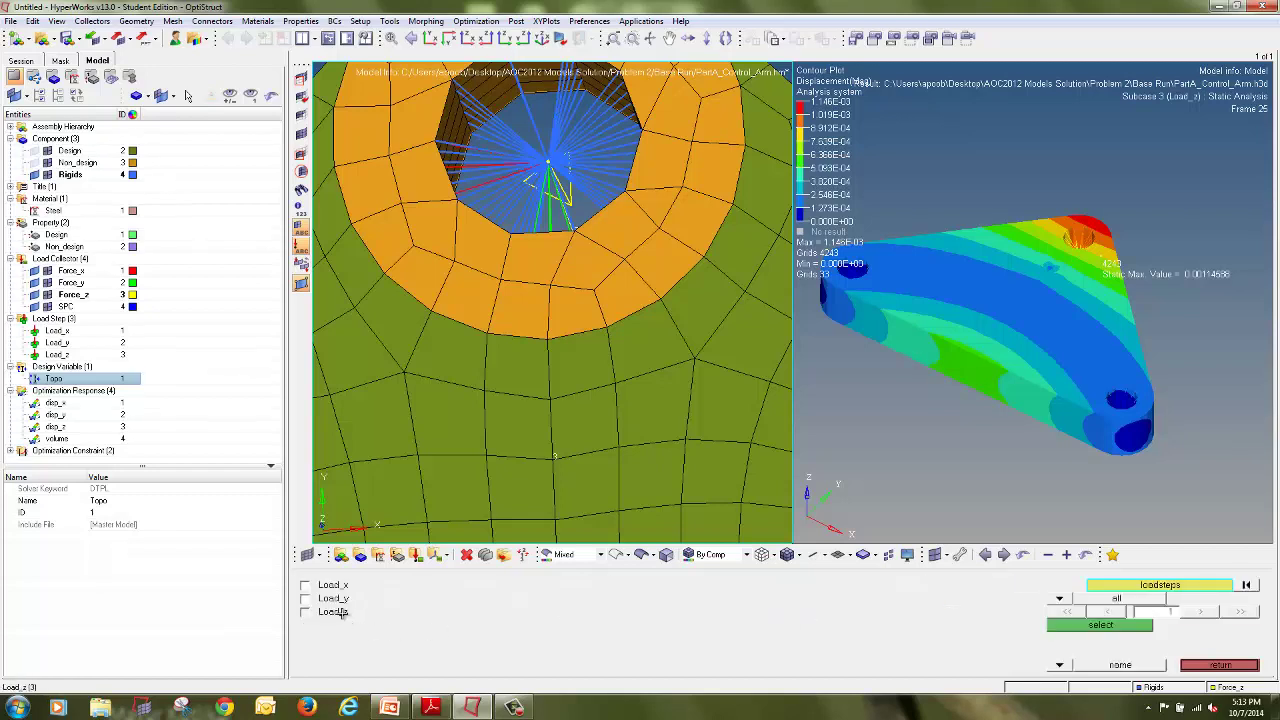
click(1075, 627)
click(1185, 588)
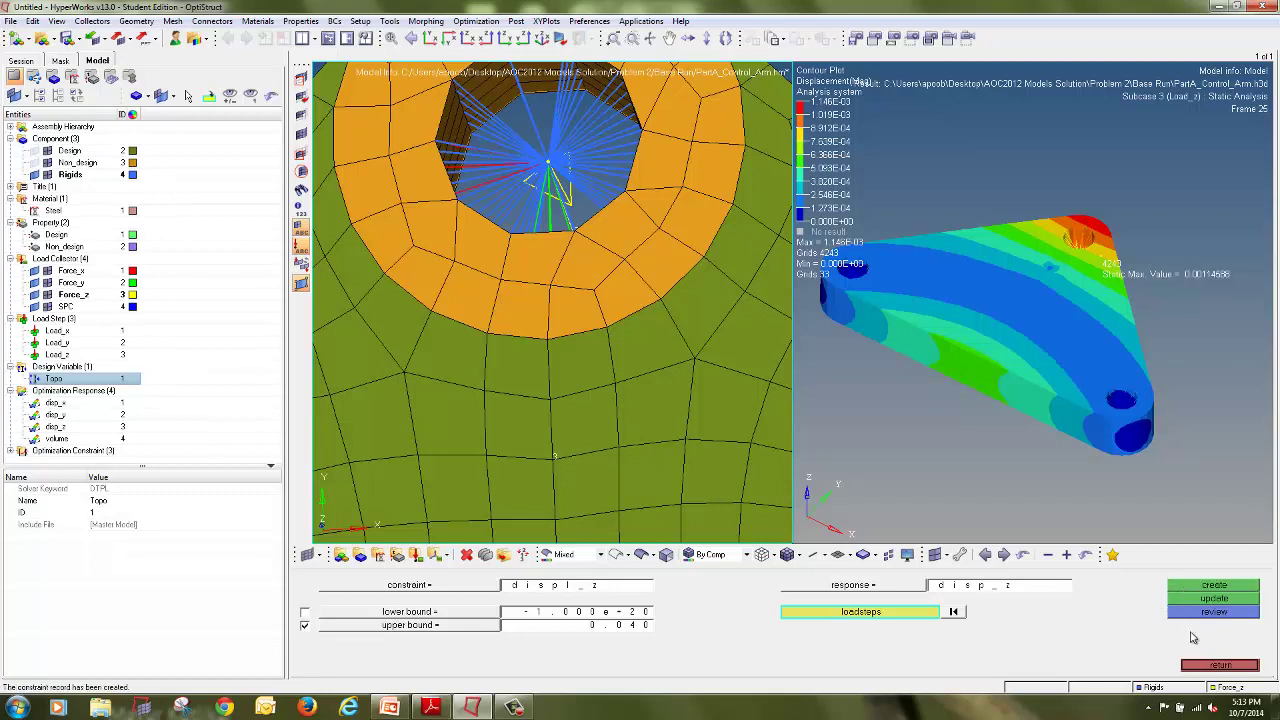
click(1219, 666)
click(10, 451)
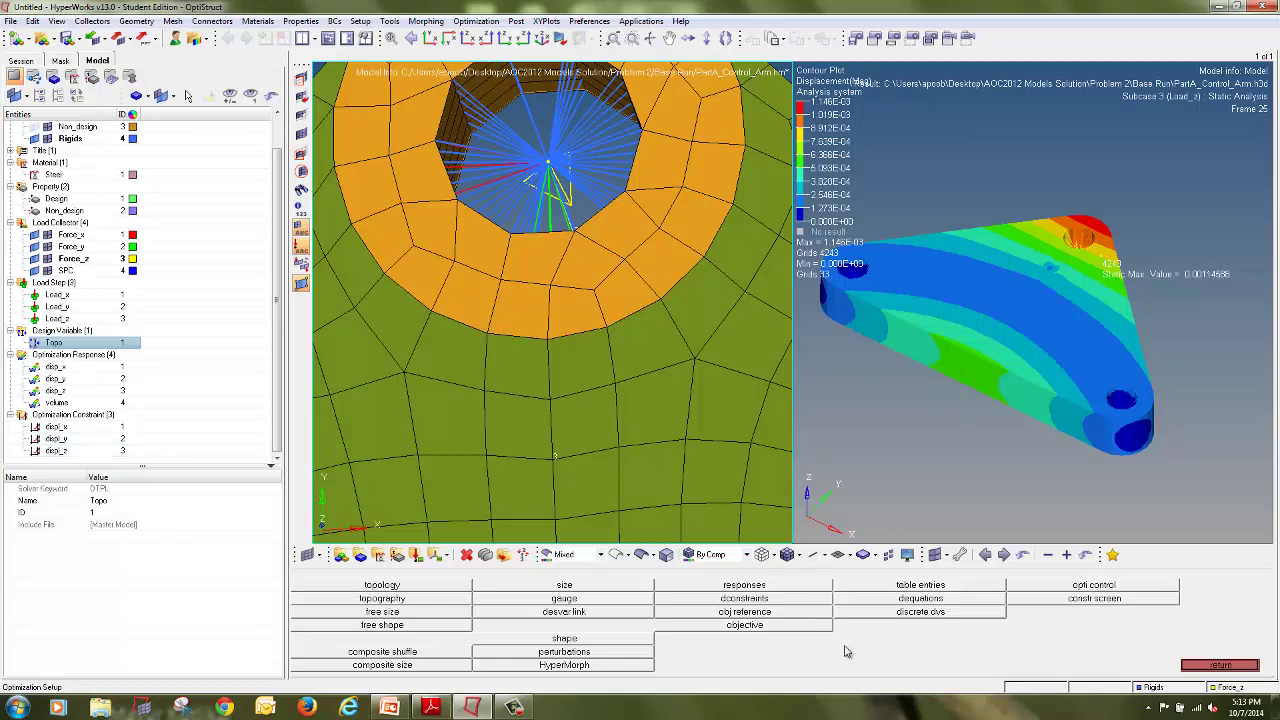
Create an optimization objective that minimizes the volume response and go back to the analysis commands
click(797, 628)
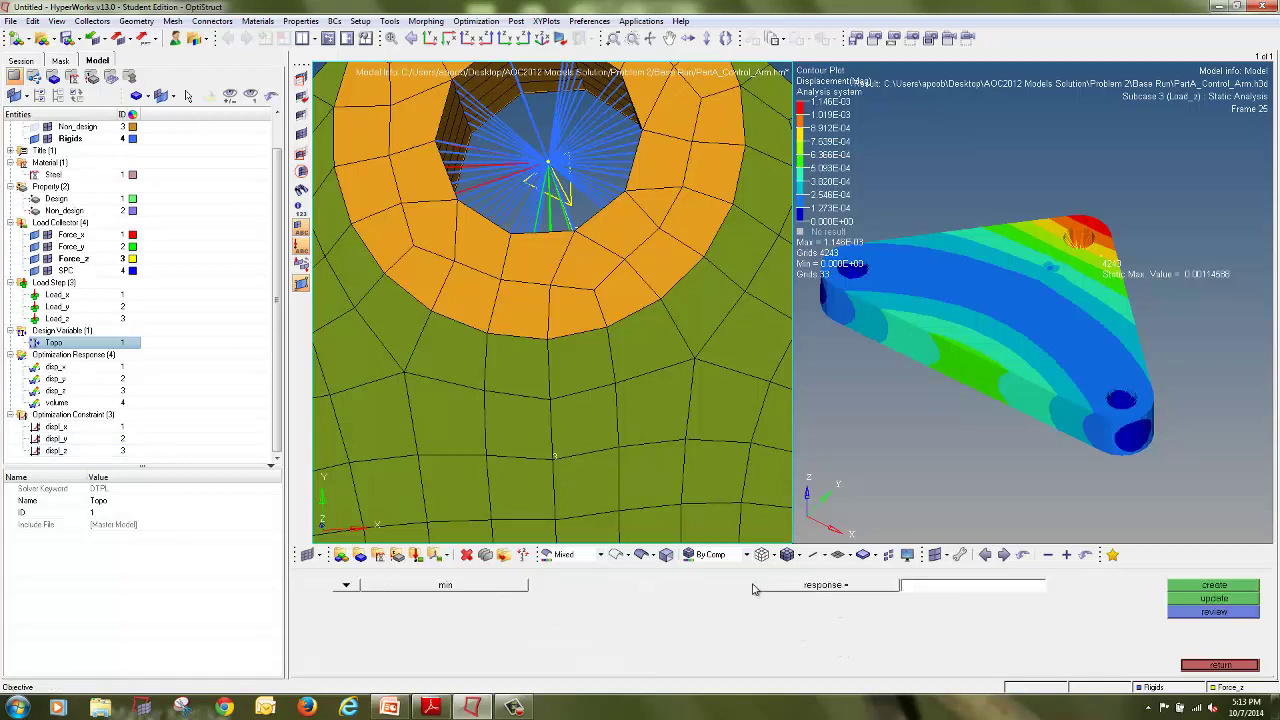
click(790, 588)
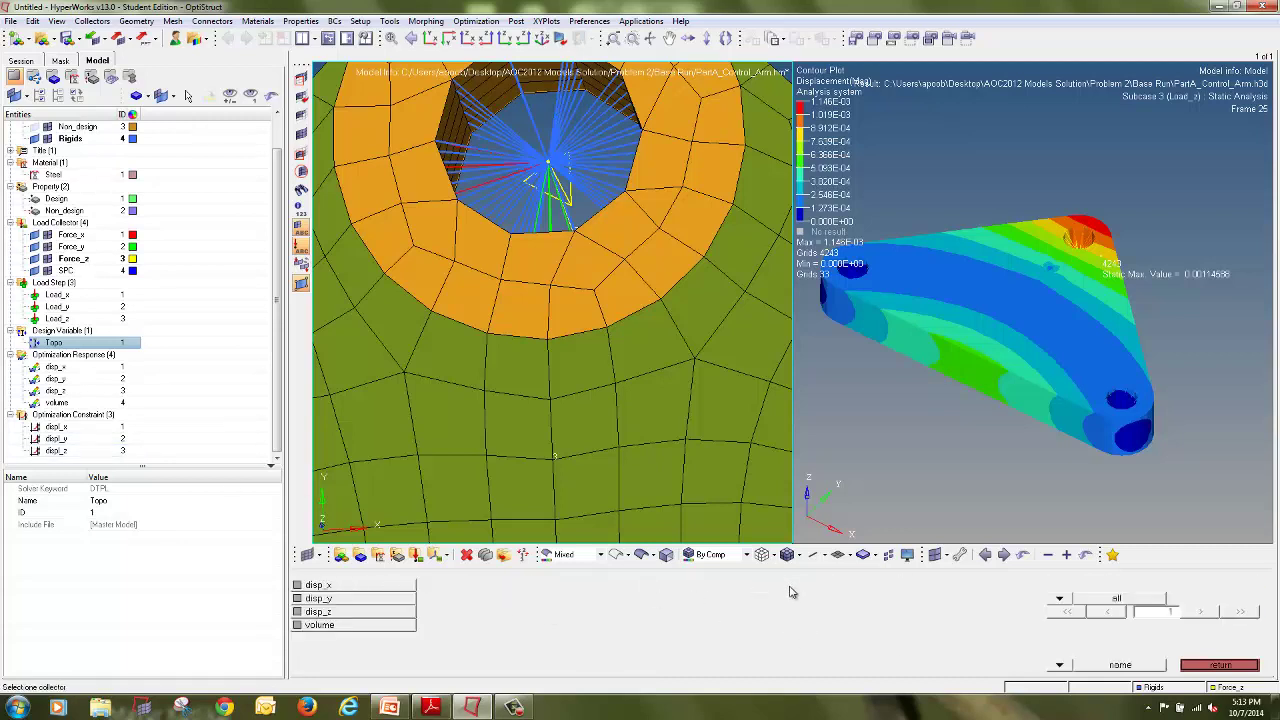
click(414, 633)
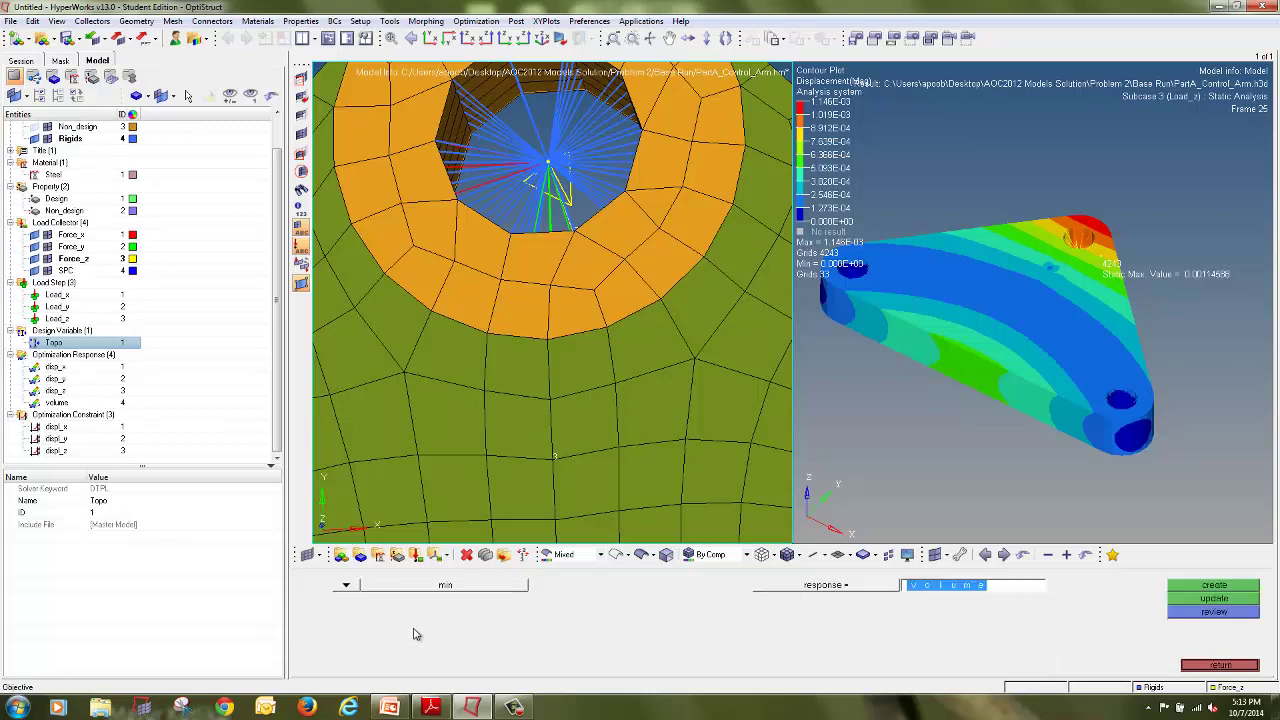
click(1178, 591)
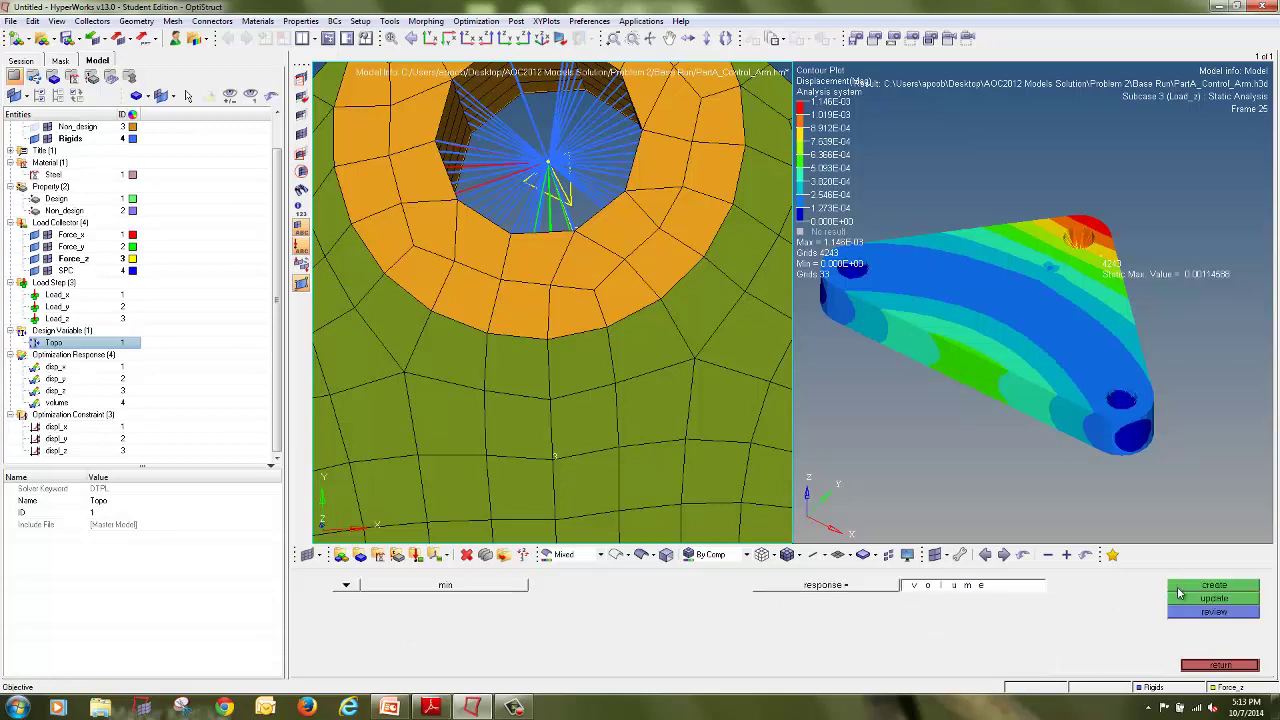
click(1220, 665)
click(1219, 665)
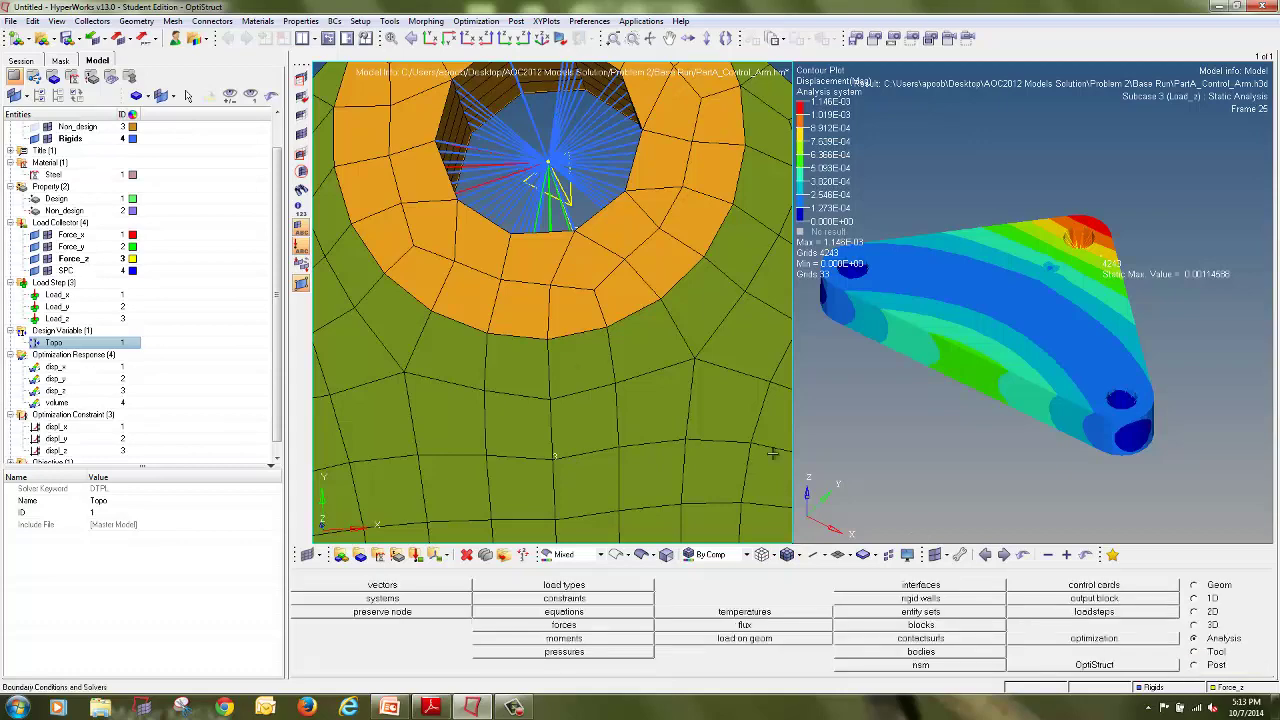
Save the model as PartA_Control_Arm in a new folder named TopoLogy_opt inside the Problem 2 folder
scroll(590, 380, down, 5)
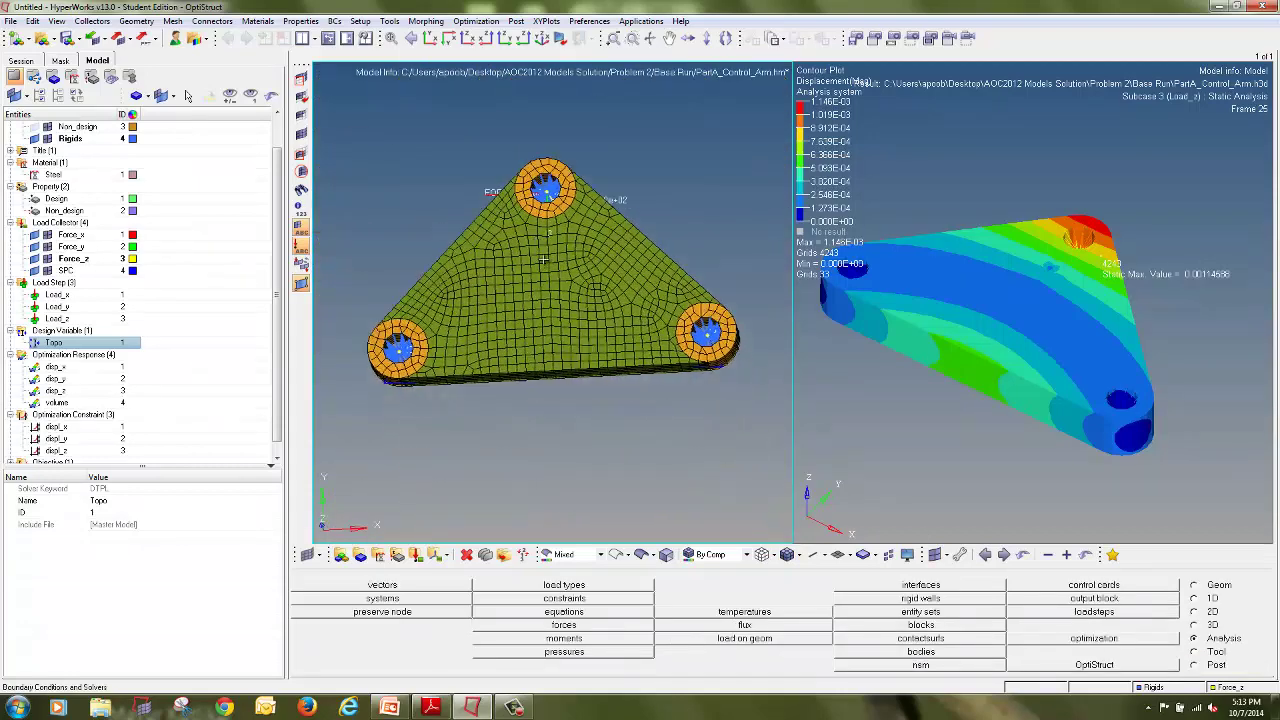
click(10, 21)
mouse_move(50, 94)
click(130, 128)
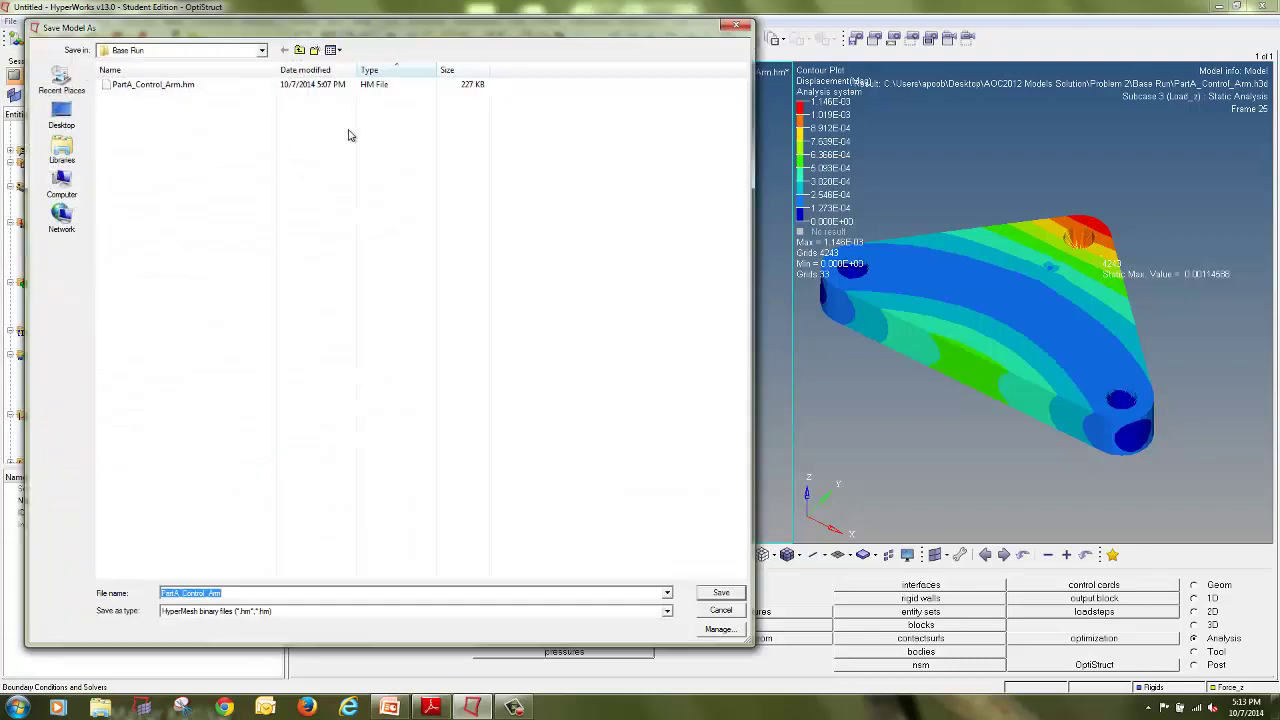
click(301, 51)
click(313, 50)
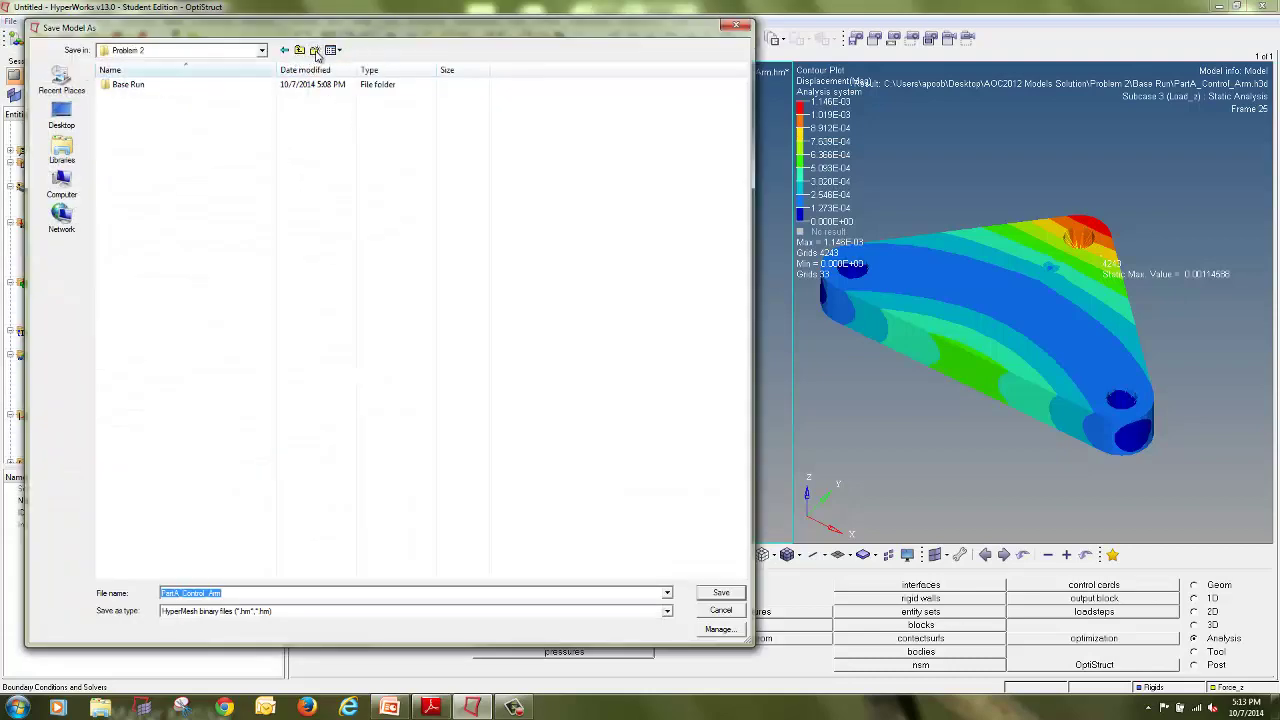
text(TopoLogy_opt)
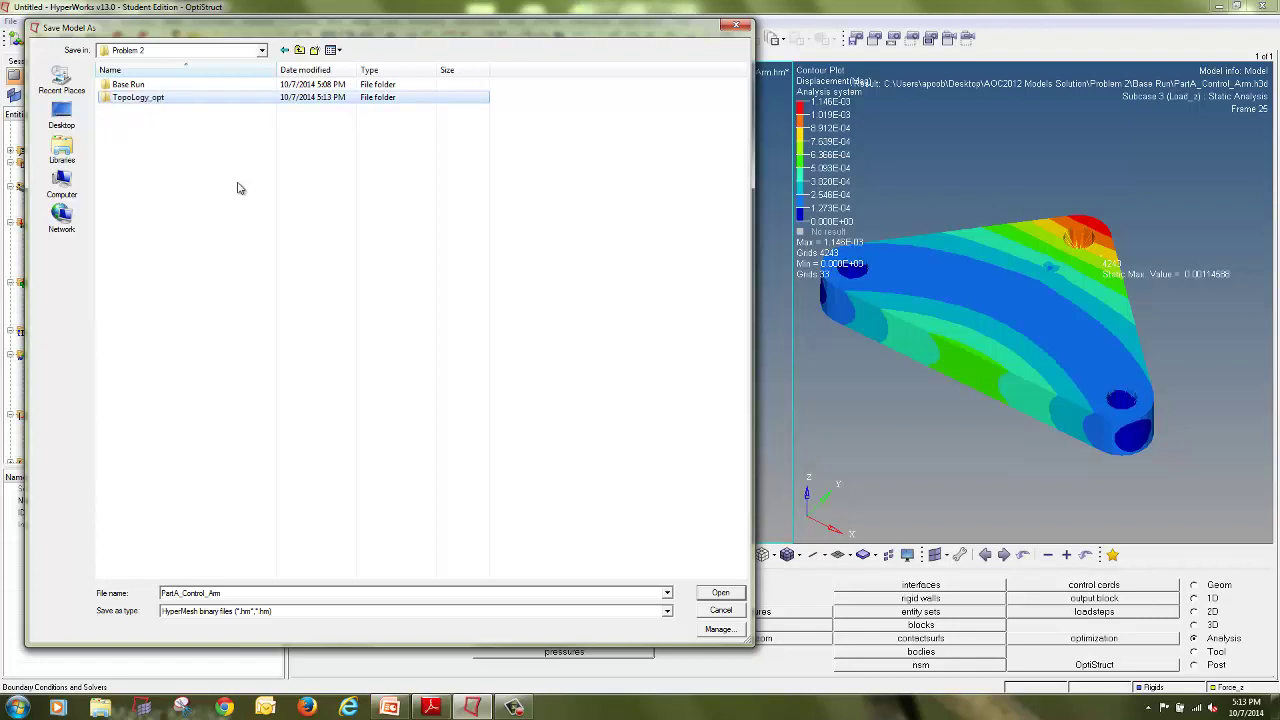
key(Return)
key(Return)
click(706, 595)
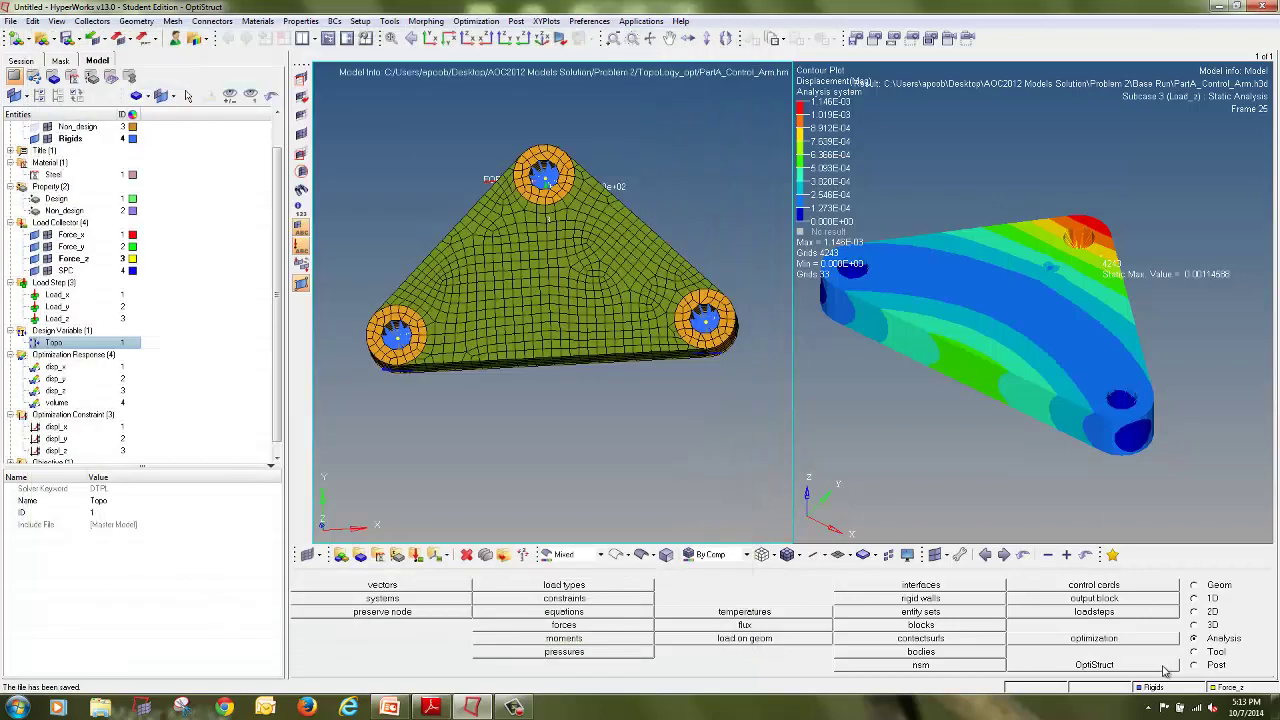
Run OptiStruct on the saved model with the run option set to optimization and close the solver view once the job is complete
click(1156, 665)
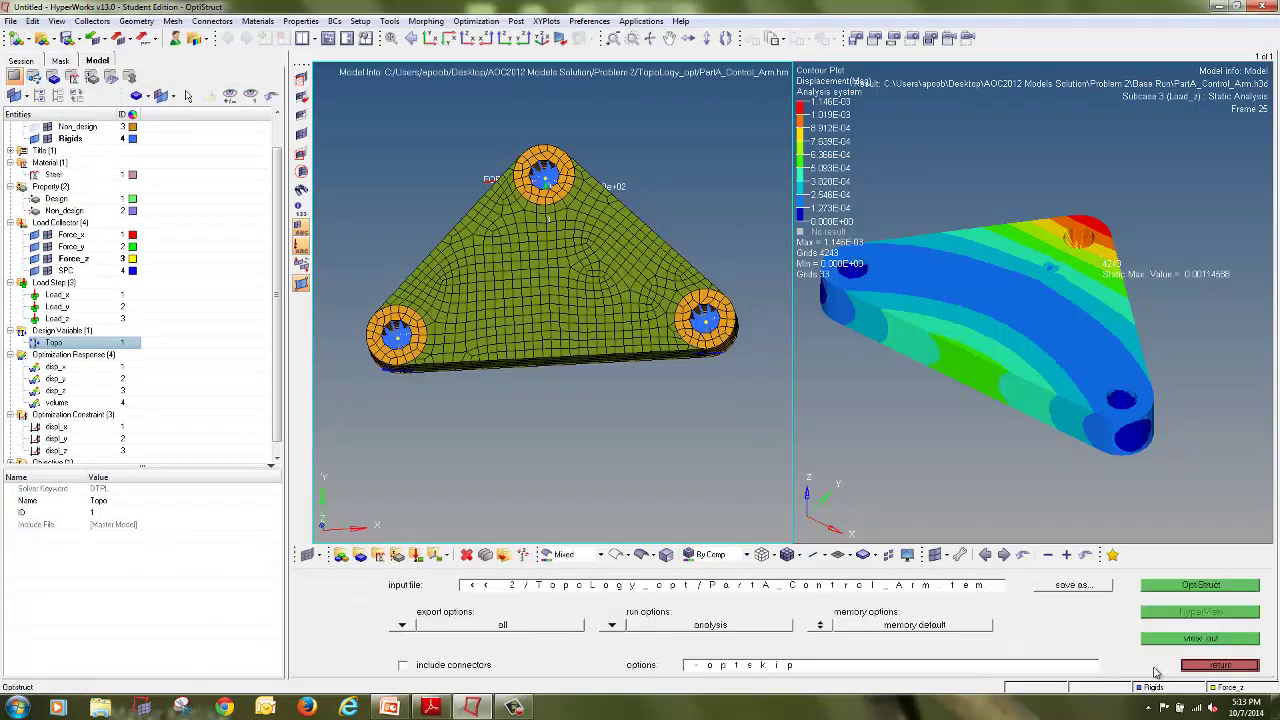
click(613, 627)
click(605, 593)
click(1192, 588)
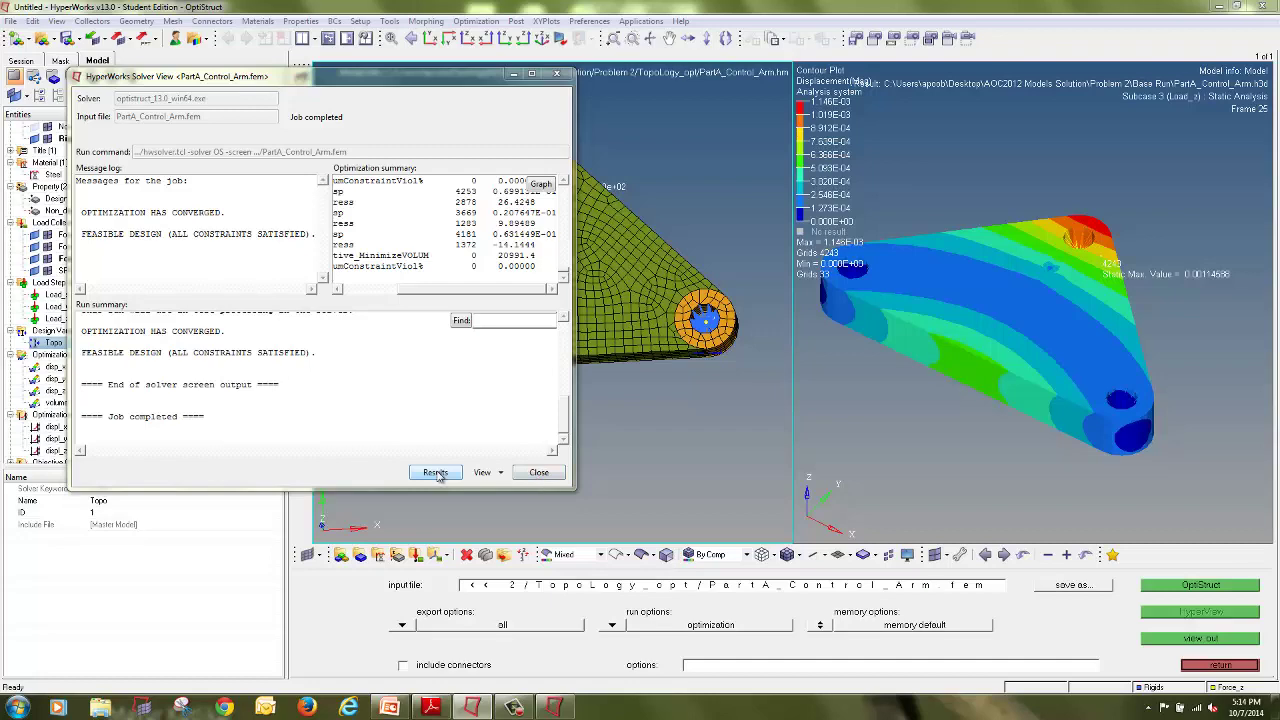
click(533, 474)
Change the page layout to a grid of four windows
click(313, 40)
click(303, 38)
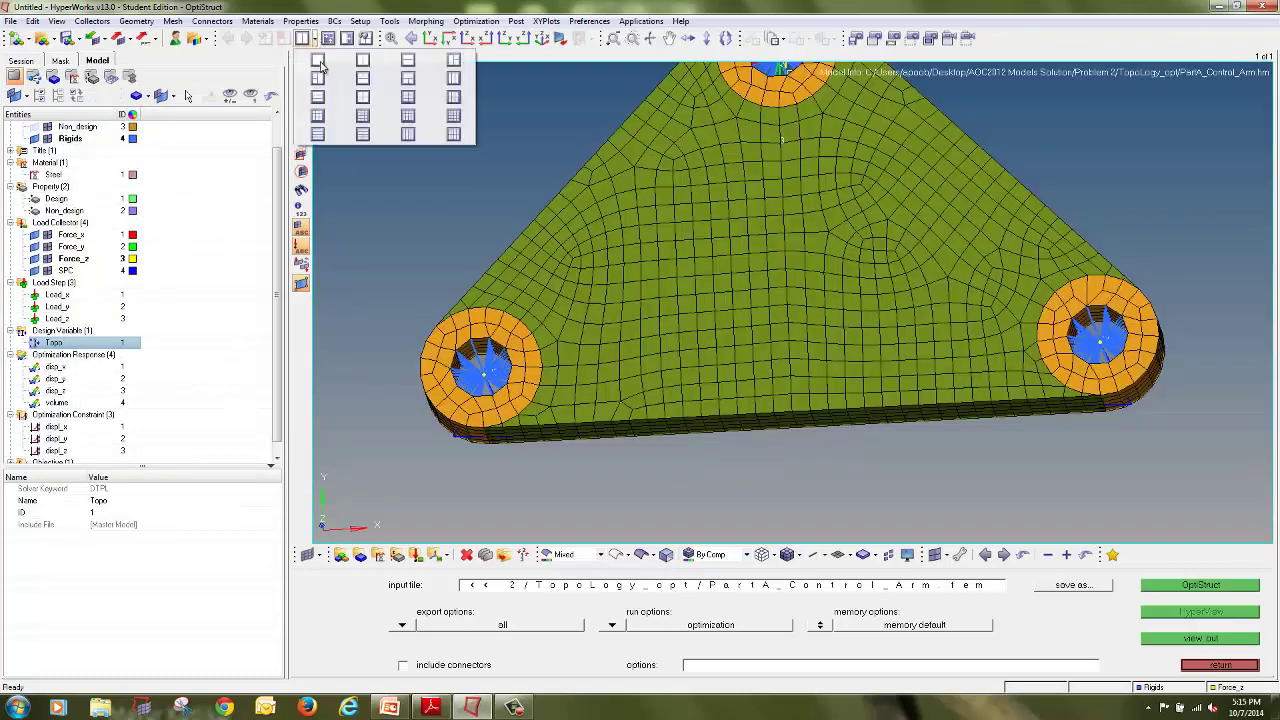
click(362, 98)
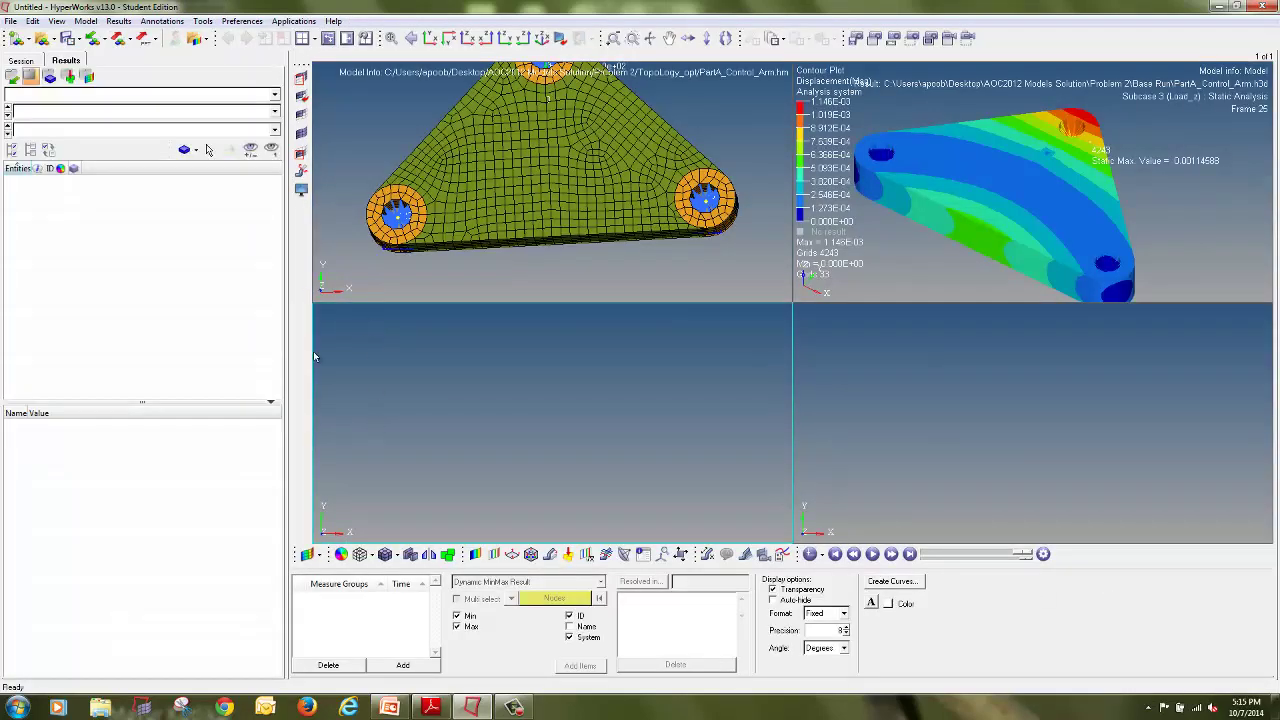
Choose PartA_Control_Arm_des.h3d from the TopoLogy_opt folder as the model and results file for the empty window below the mesh
click(41, 38)
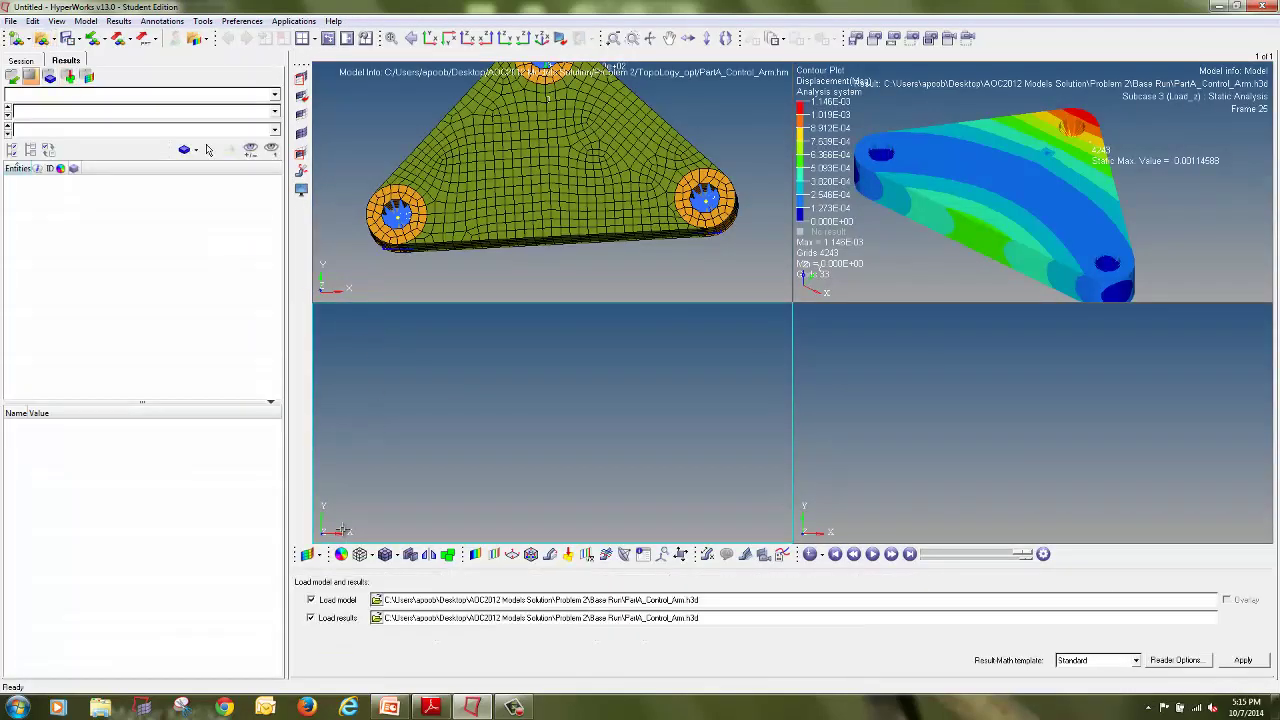
click(376, 601)
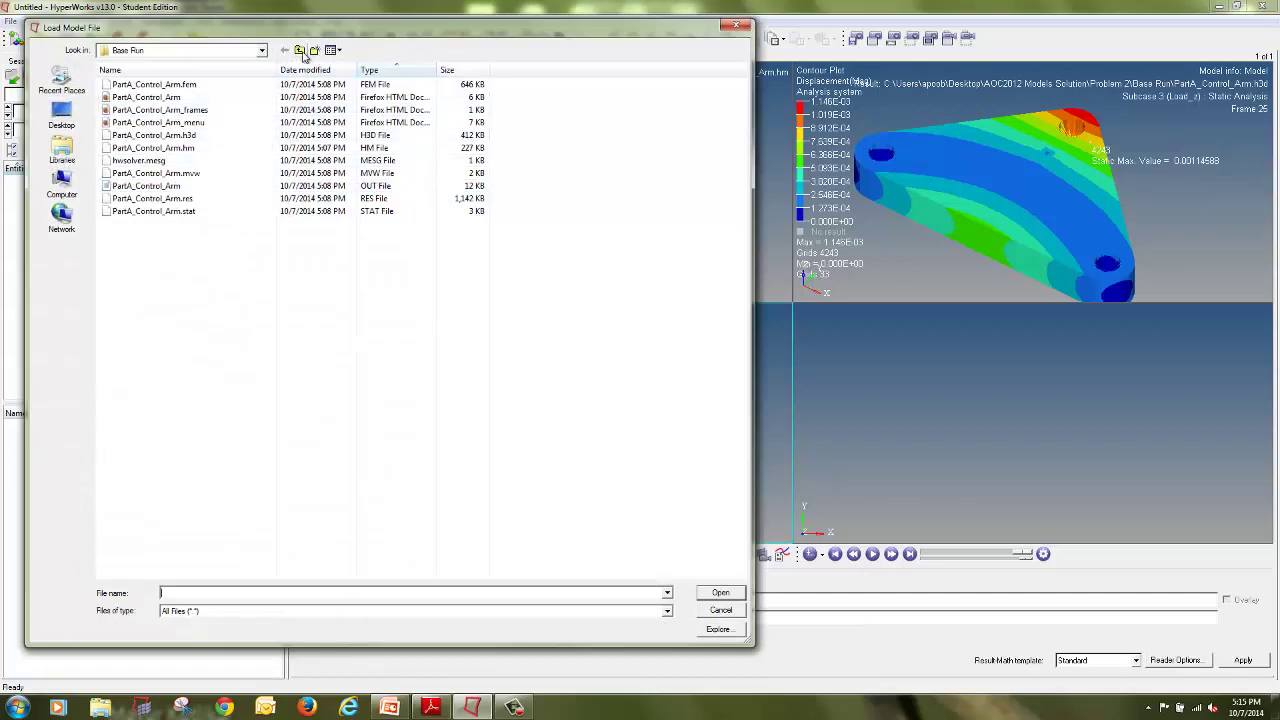
click(299, 49)
double_click(138, 97)
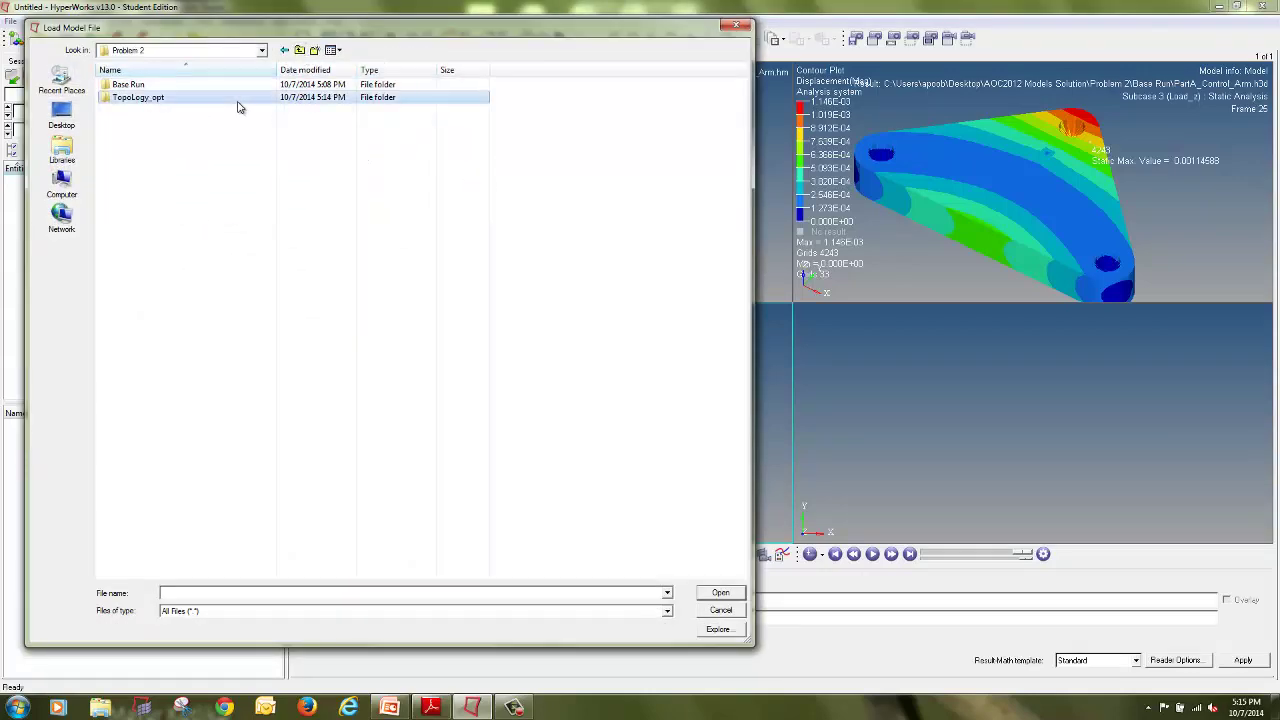
click(370, 70)
click(211, 162)
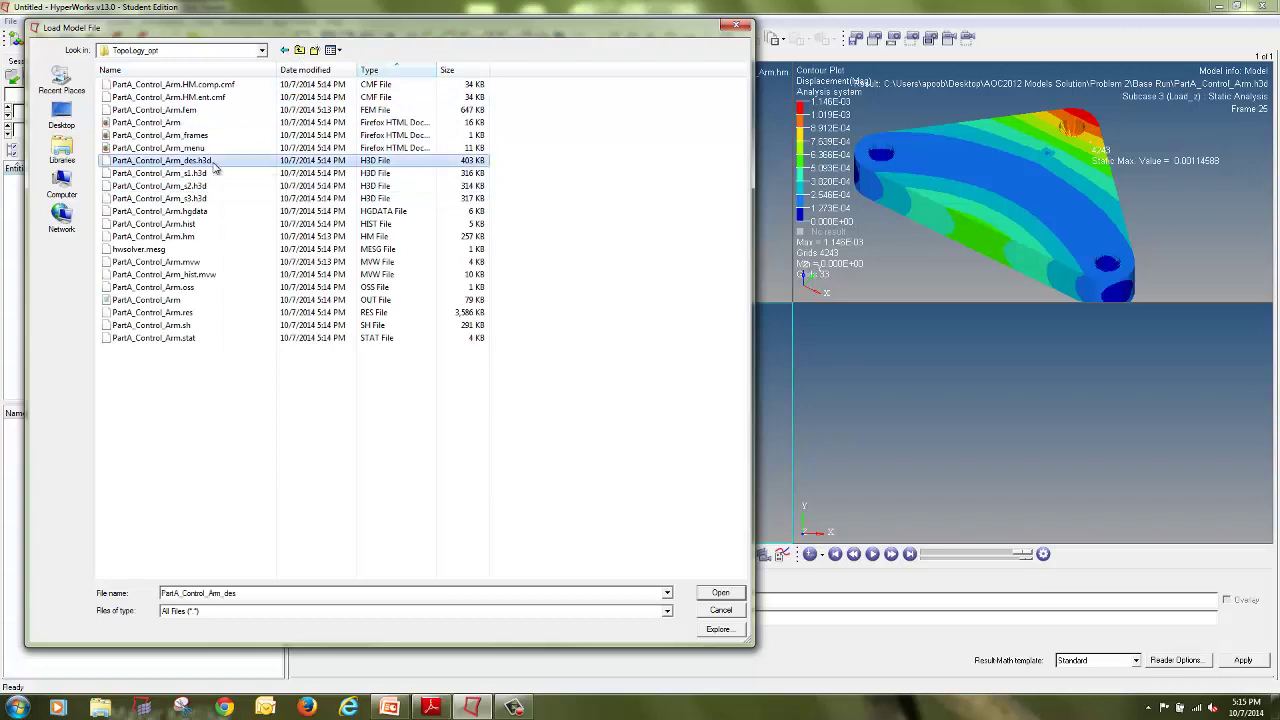
double_click(225, 167)
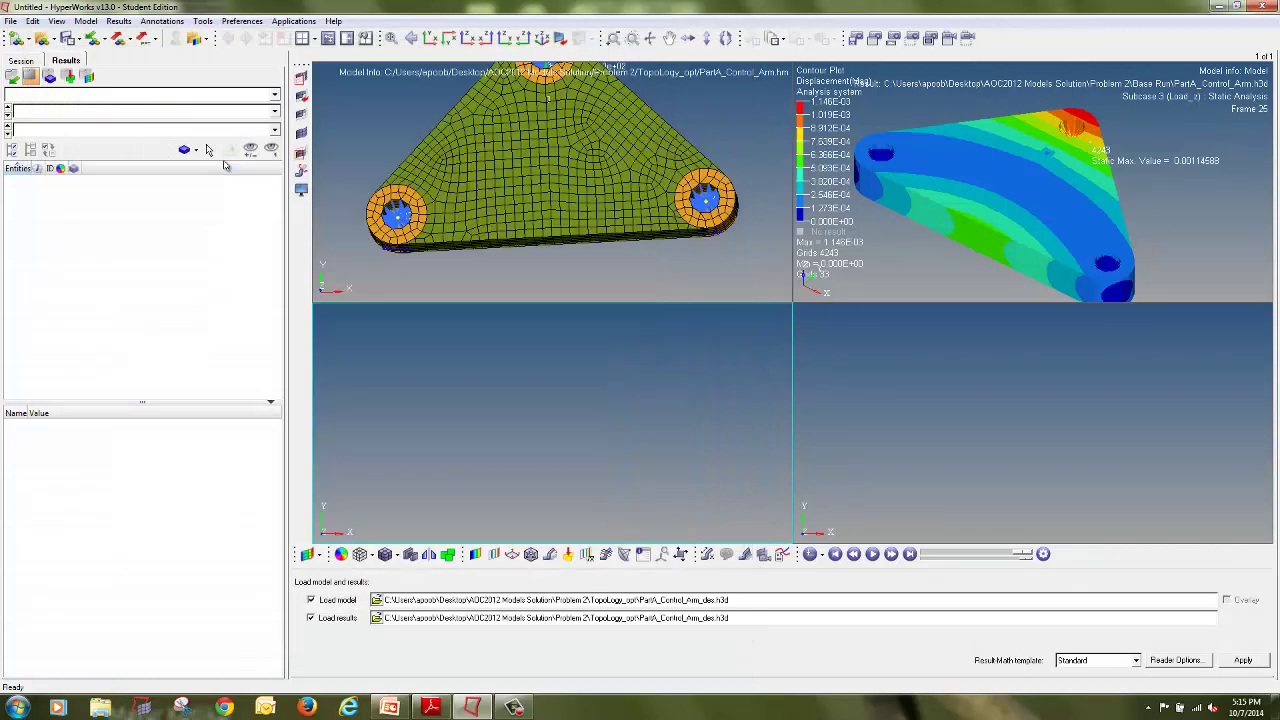
Check the H3D files of the topology run, reselect PartA_Control_Arm_des.h3d, and load its model and results
click(377, 600)
click(226, 165)
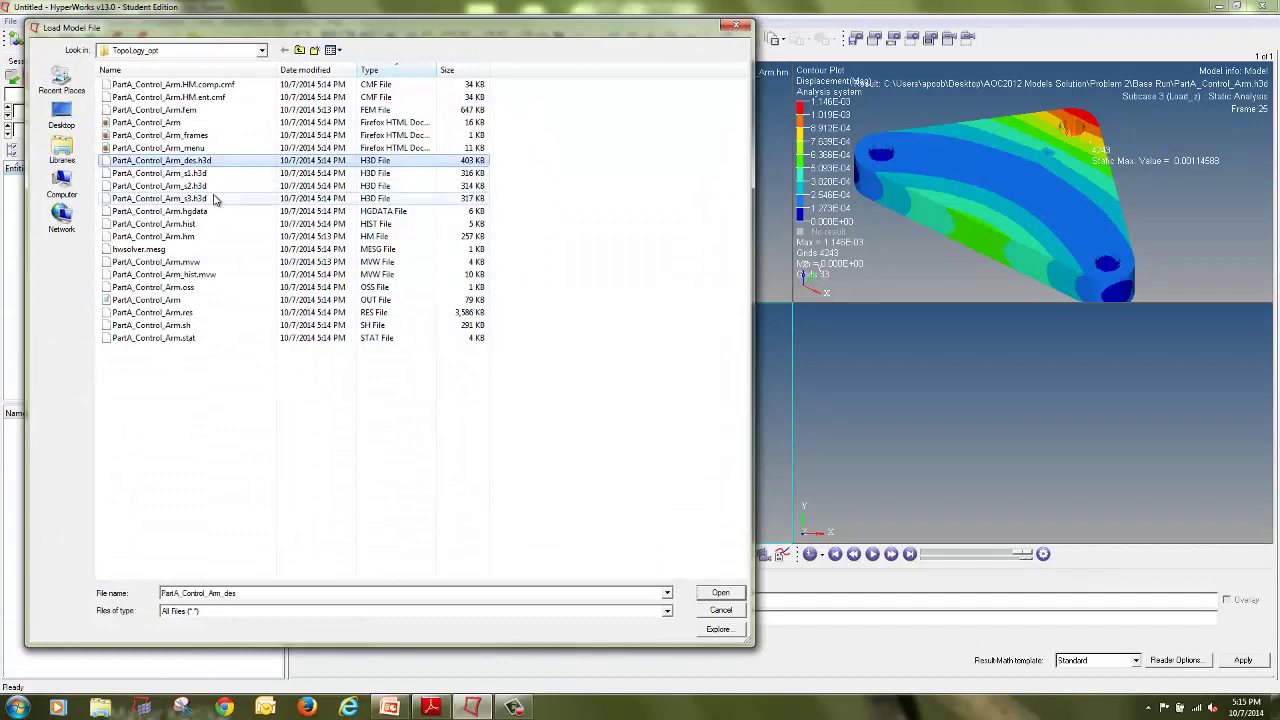
click(213, 200)
click(213, 162)
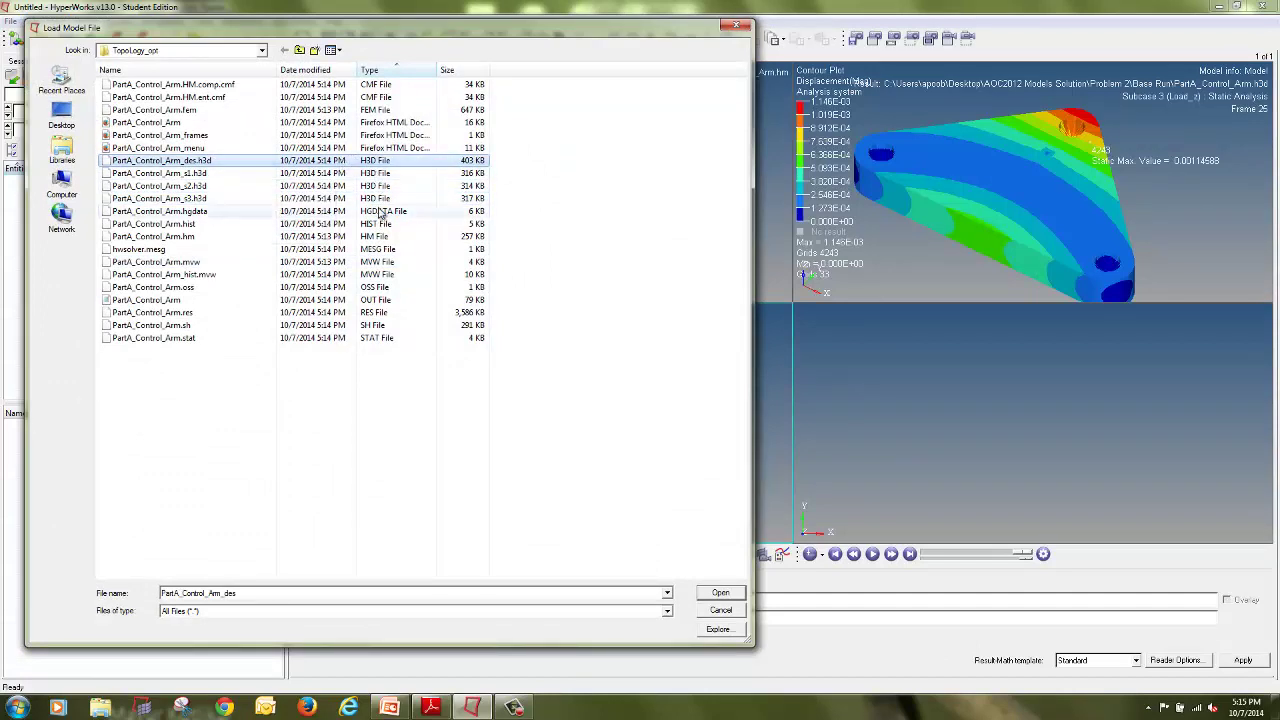
double_click(227, 165)
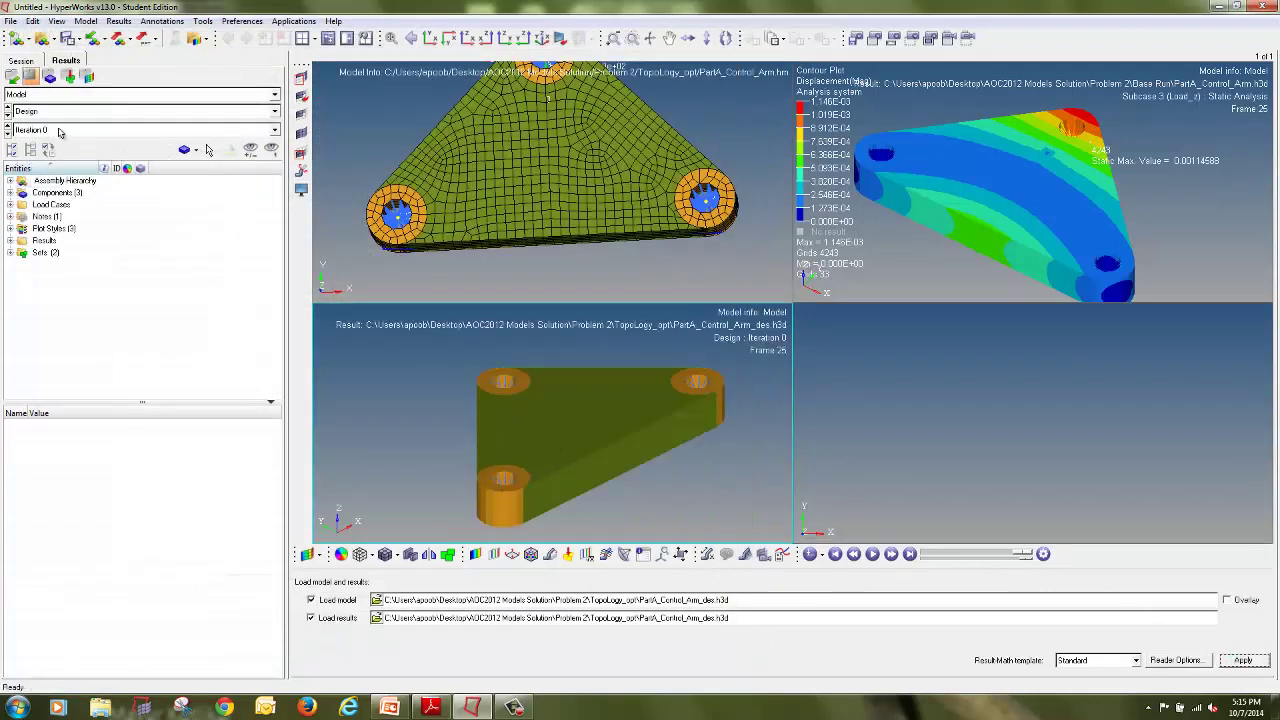
Switch the loaded design results to the last iteration, Iteration 49
click(62, 131)
scroll(66, 170, down, 10)
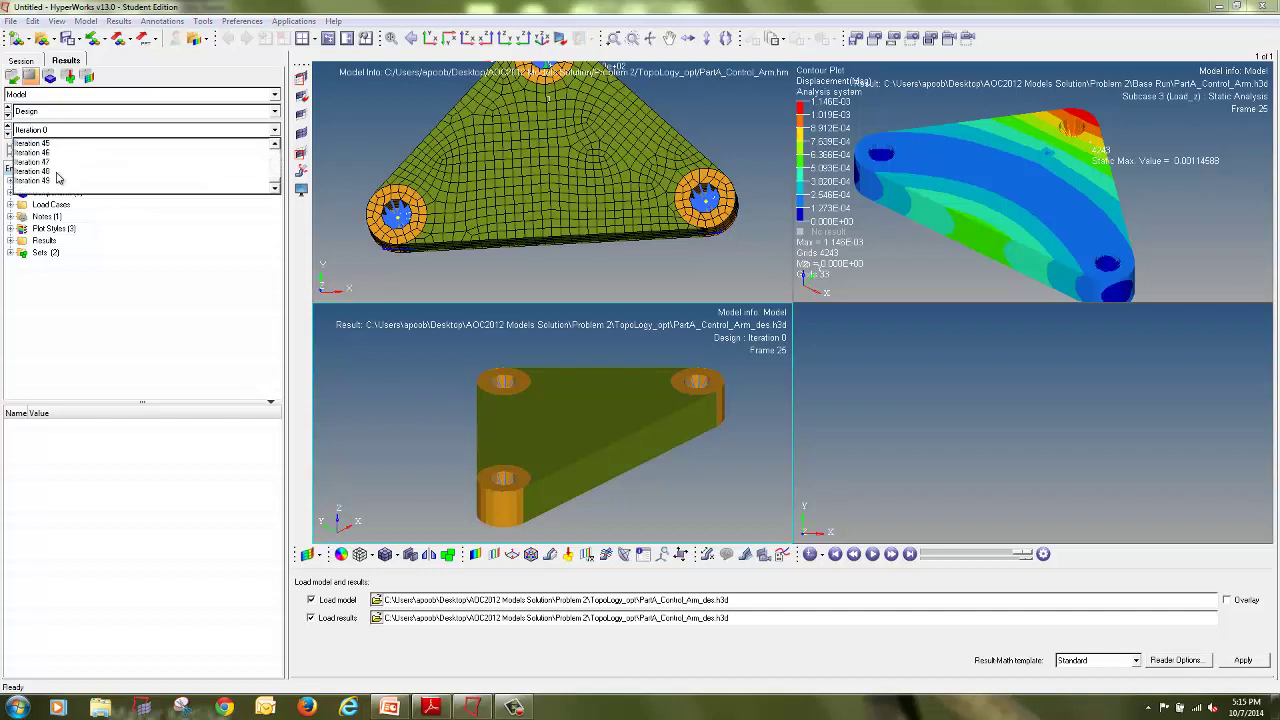
click(50, 181)
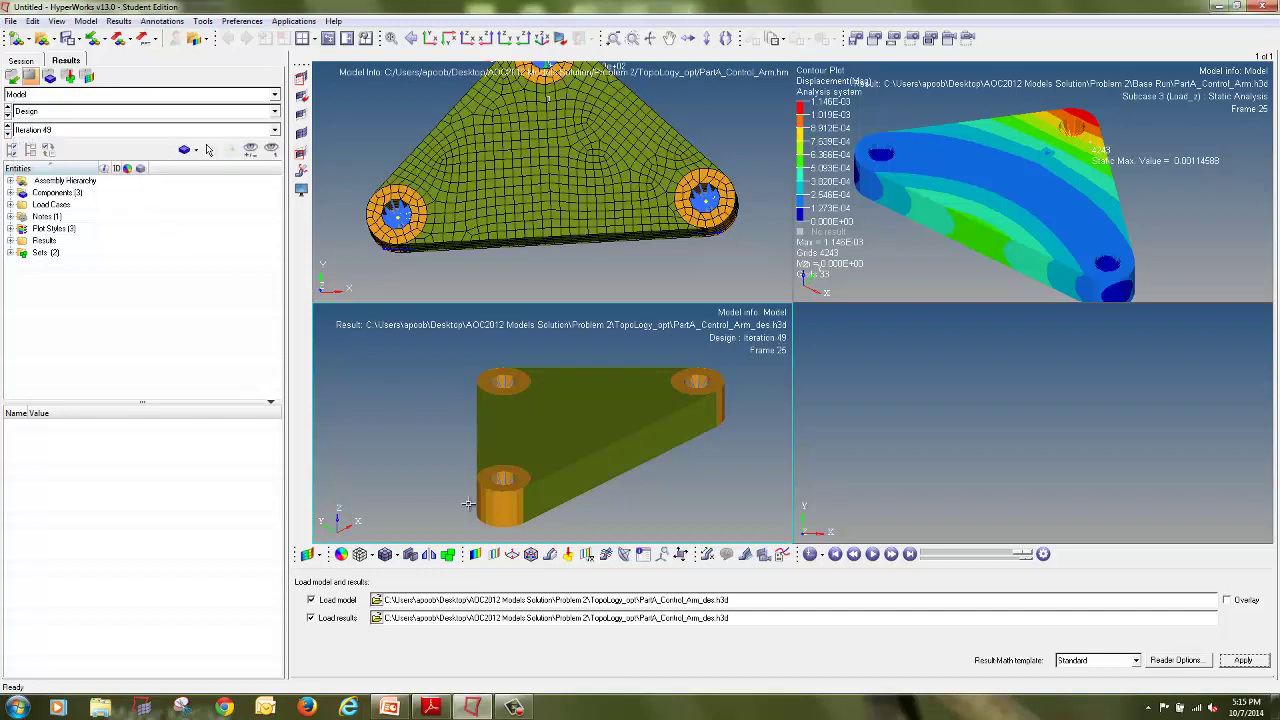
Contour the Iteration 49 element densities of the first topology run with Simple averaging
click(476, 556)
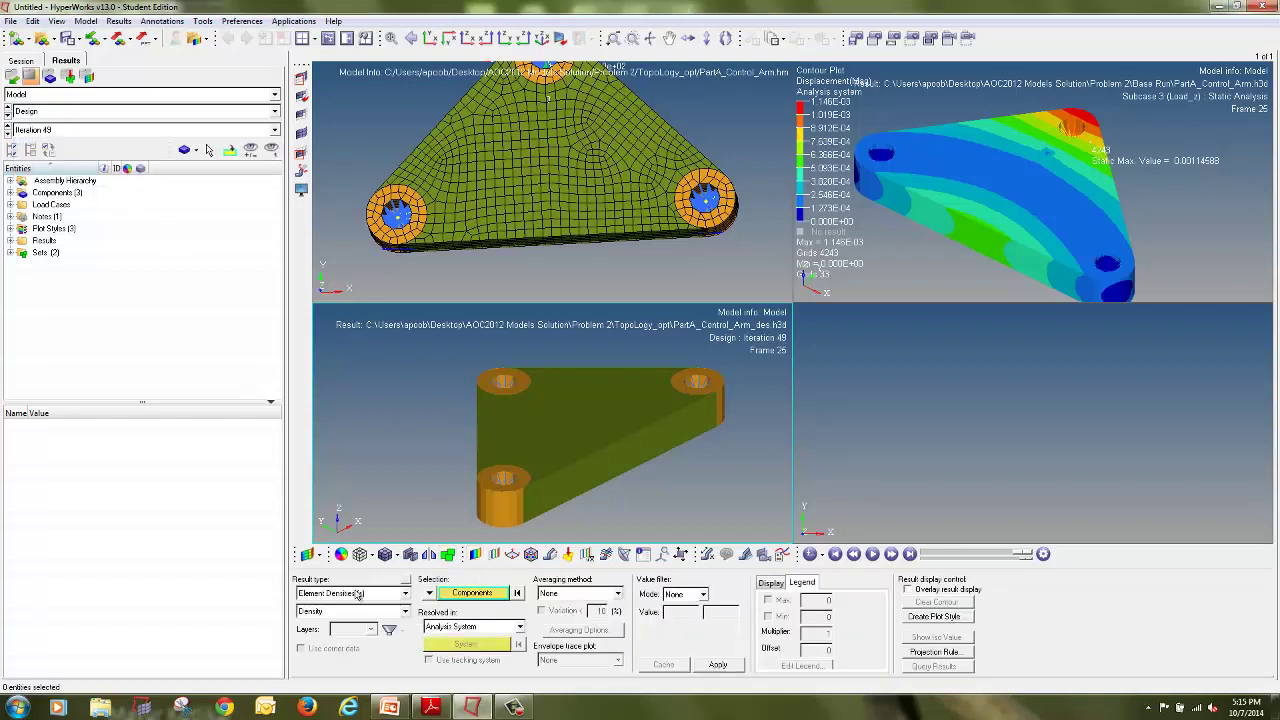
click(578, 594)
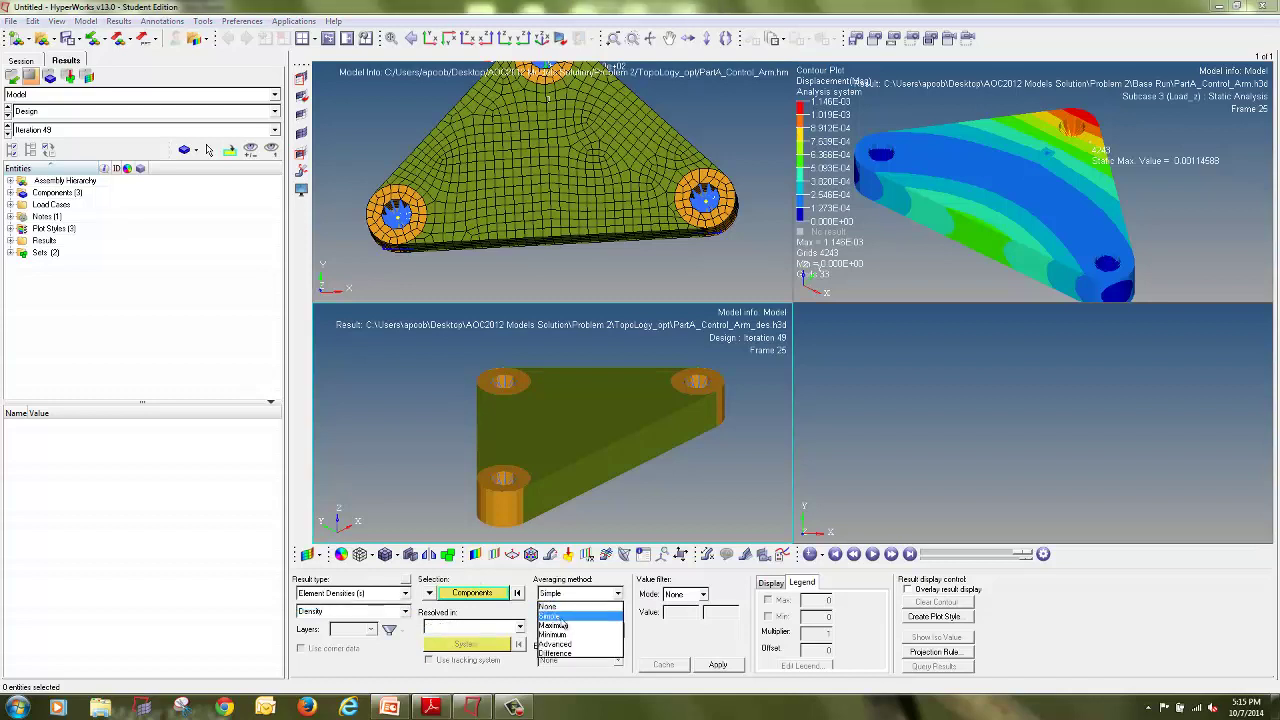
click(560, 617)
click(718, 664)
ctrl+drag(662, 404, 565, 461)
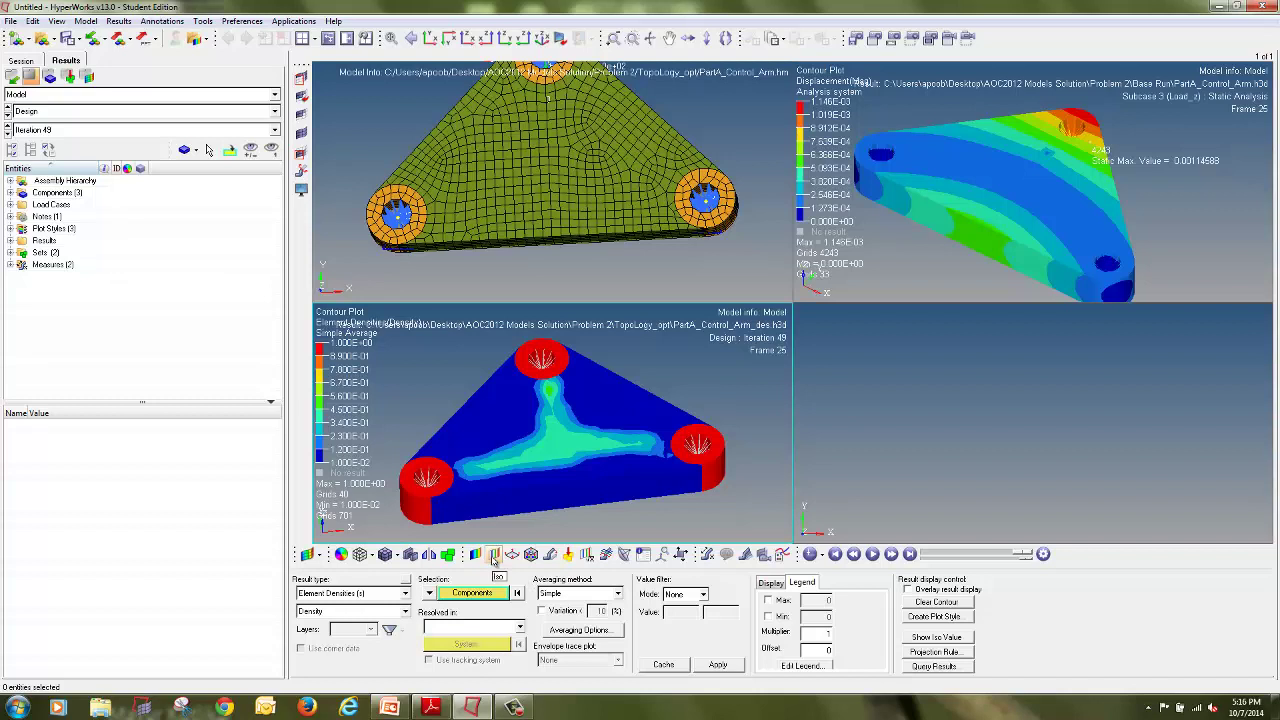
Create an iso plot of the first run's element densities, showing values above about 0.16
click(494, 555)
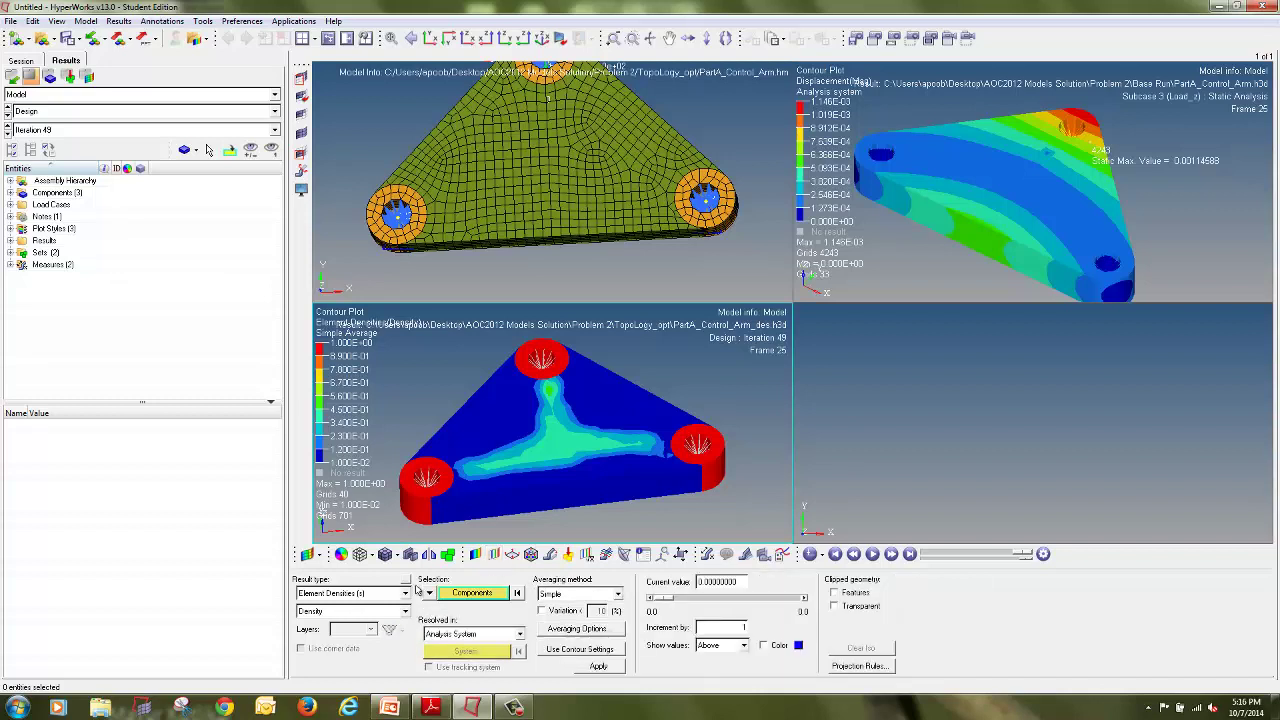
click(598, 666)
drag(735, 601, 688, 604)
ctrl+drag(587, 442, 606, 463)
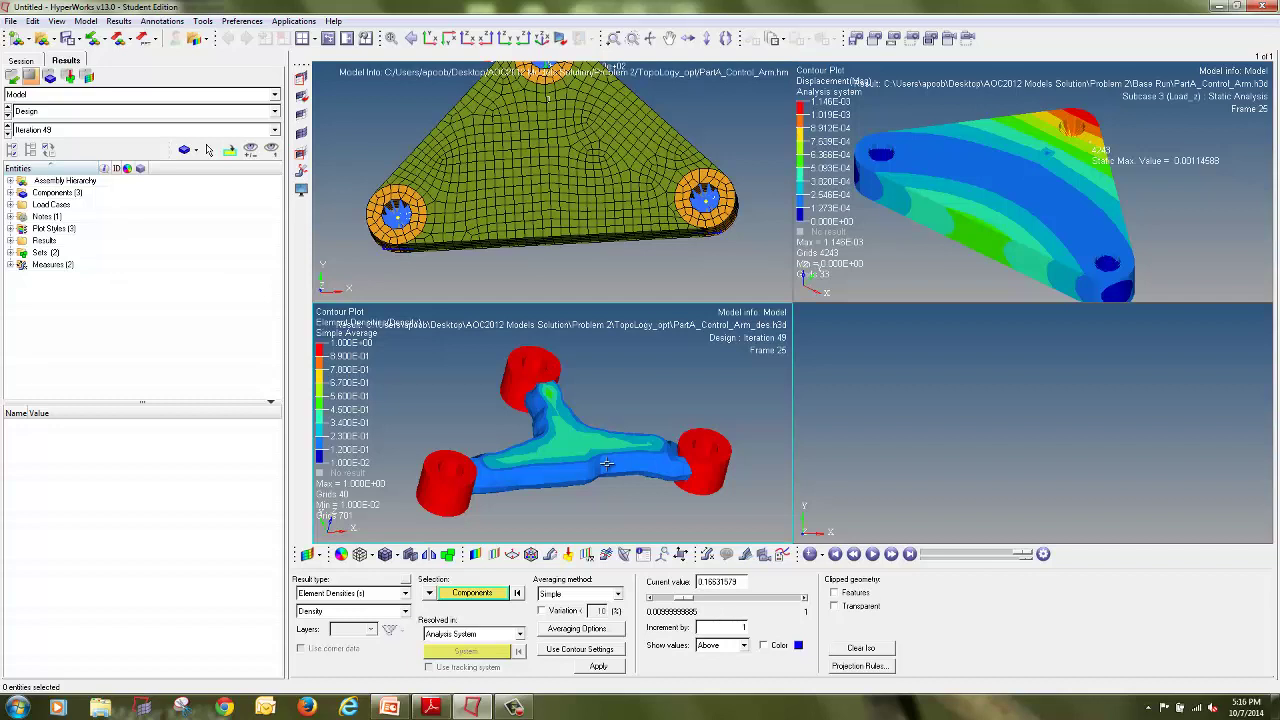
Disable the no hole option in the draw settings of the Topo design variable and update it
click(640, 277)
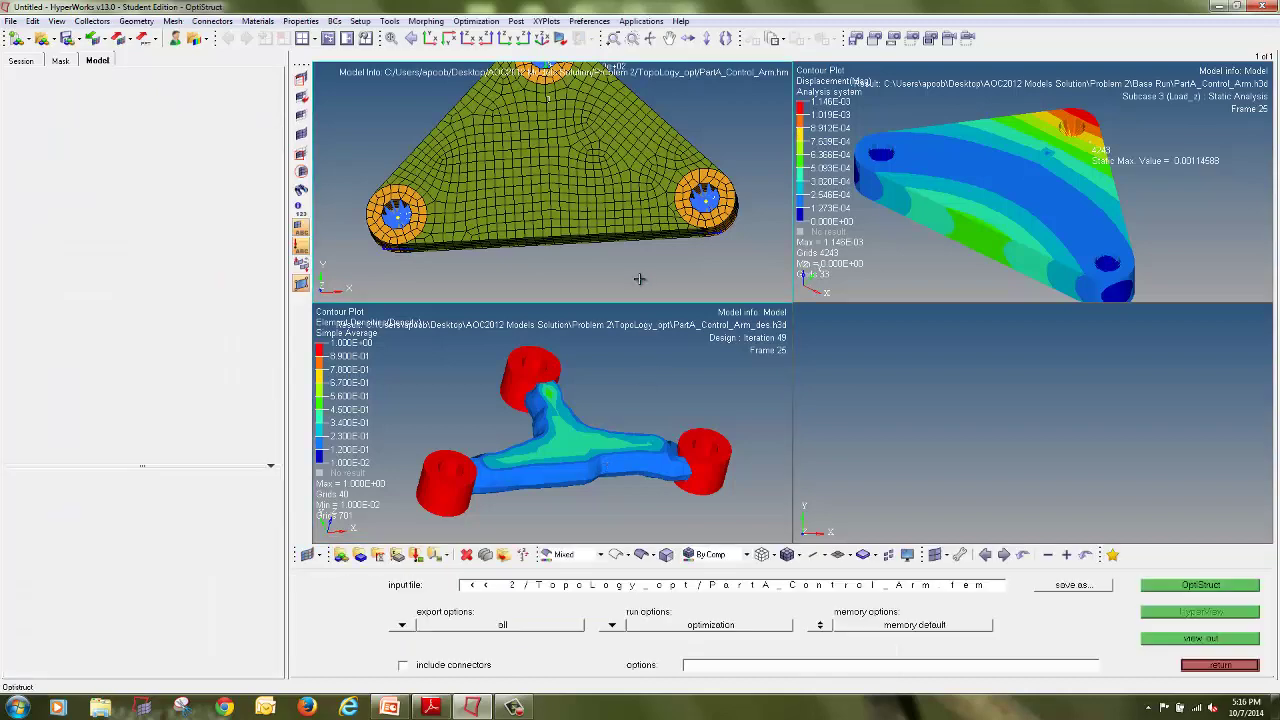
click(1215, 666)
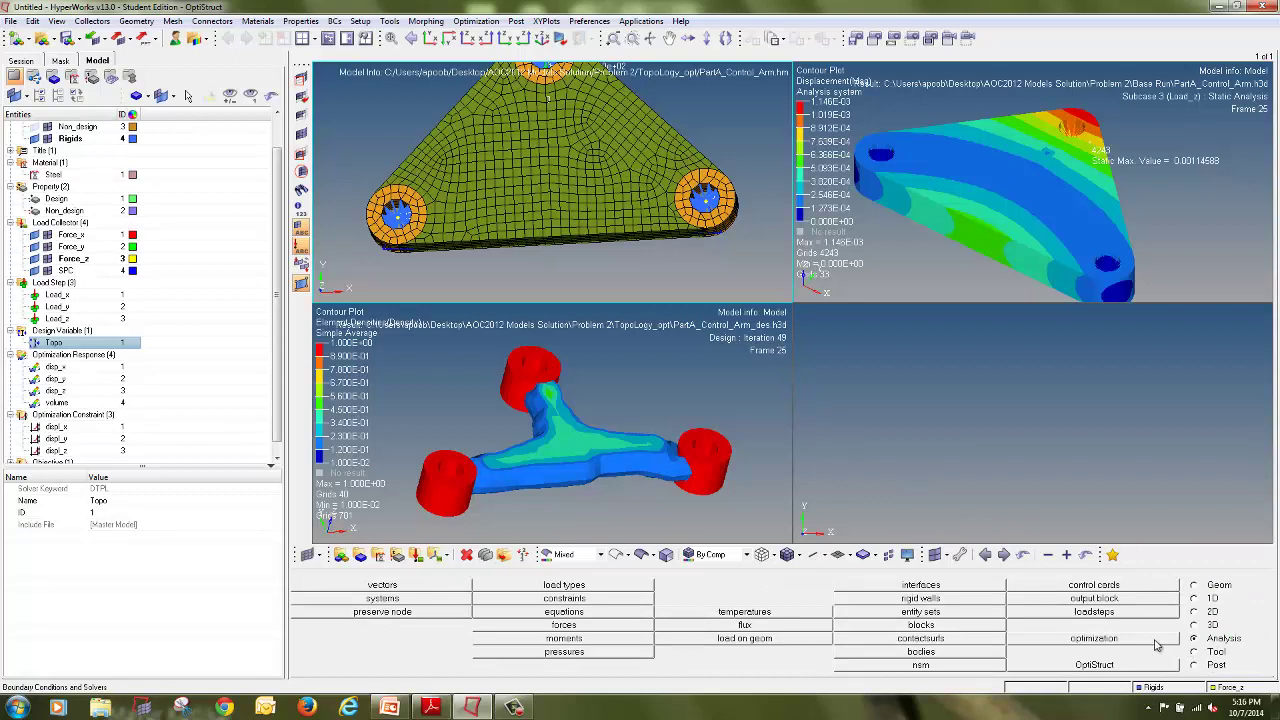
click(1094, 638)
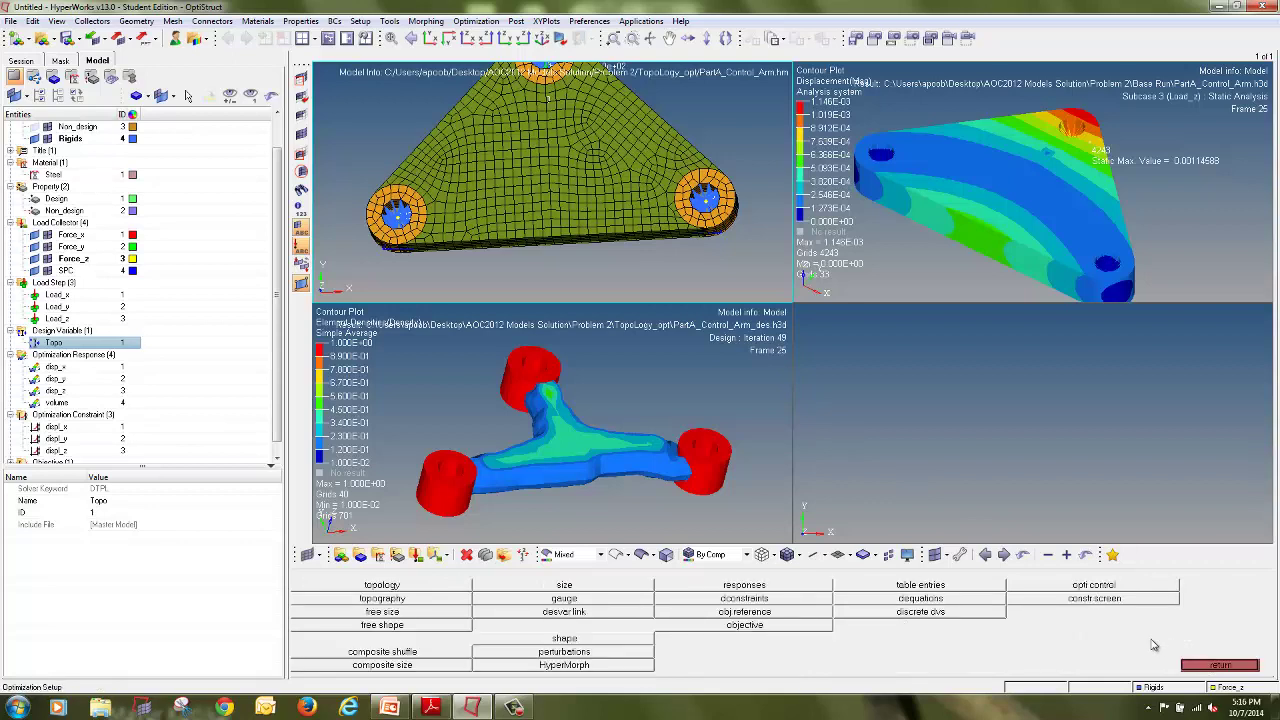
click(433, 589)
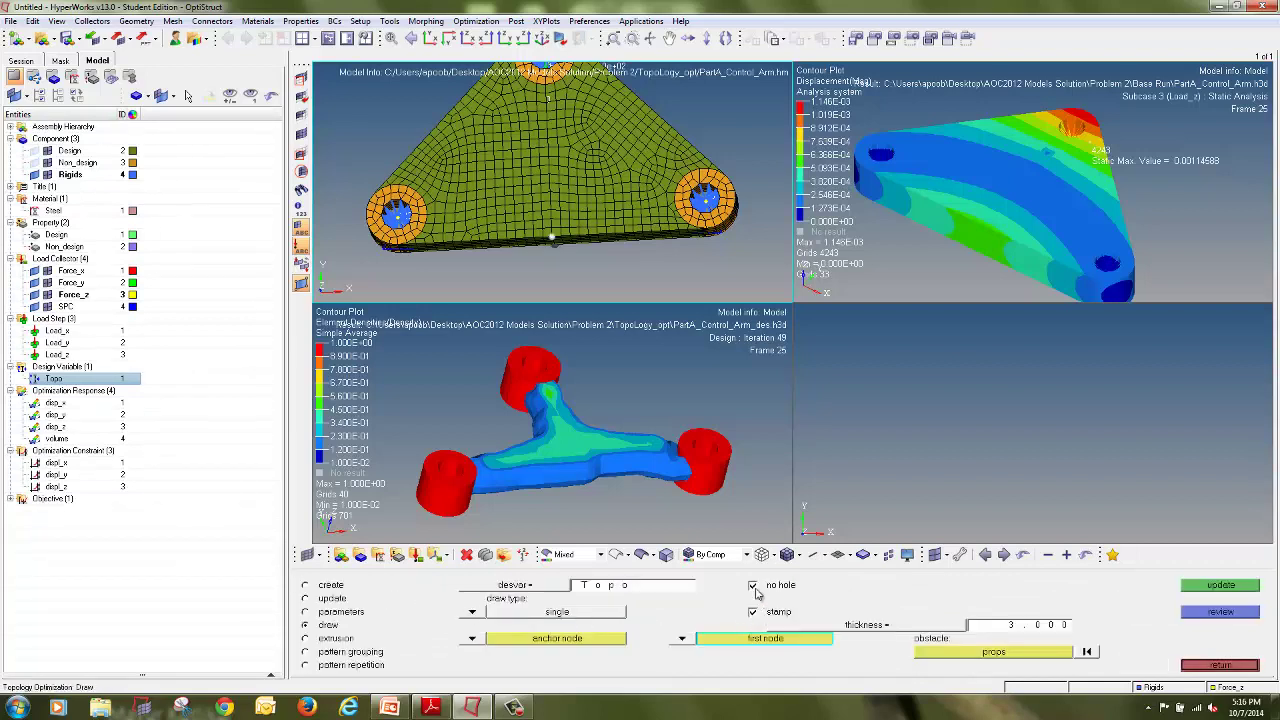
click(753, 586)
click(1226, 585)
click(1217, 666)
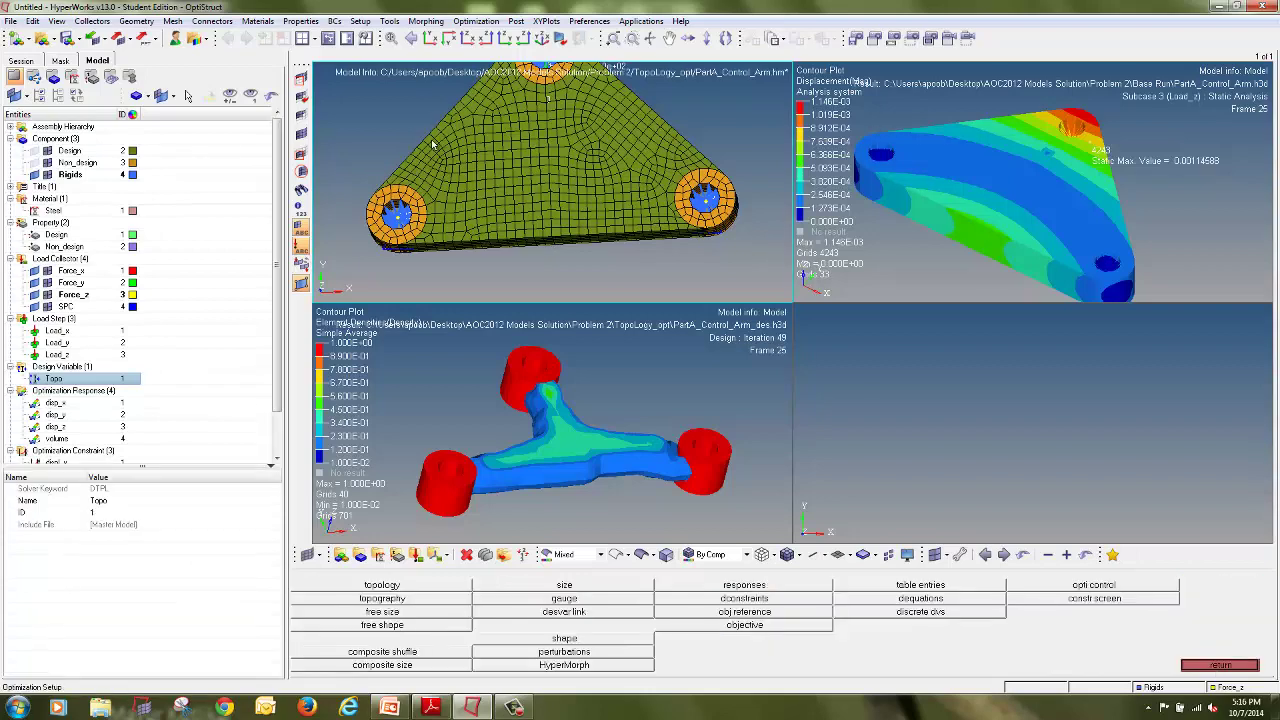
Save the model as PartA_Control_Arm in a new folder named Topology_opt_1 inside the Problem 2 folder
click(10, 21)
mouse_move(60, 94)
click(130, 132)
click(285, 49)
click(314, 49)
text(Topology_opt_1)
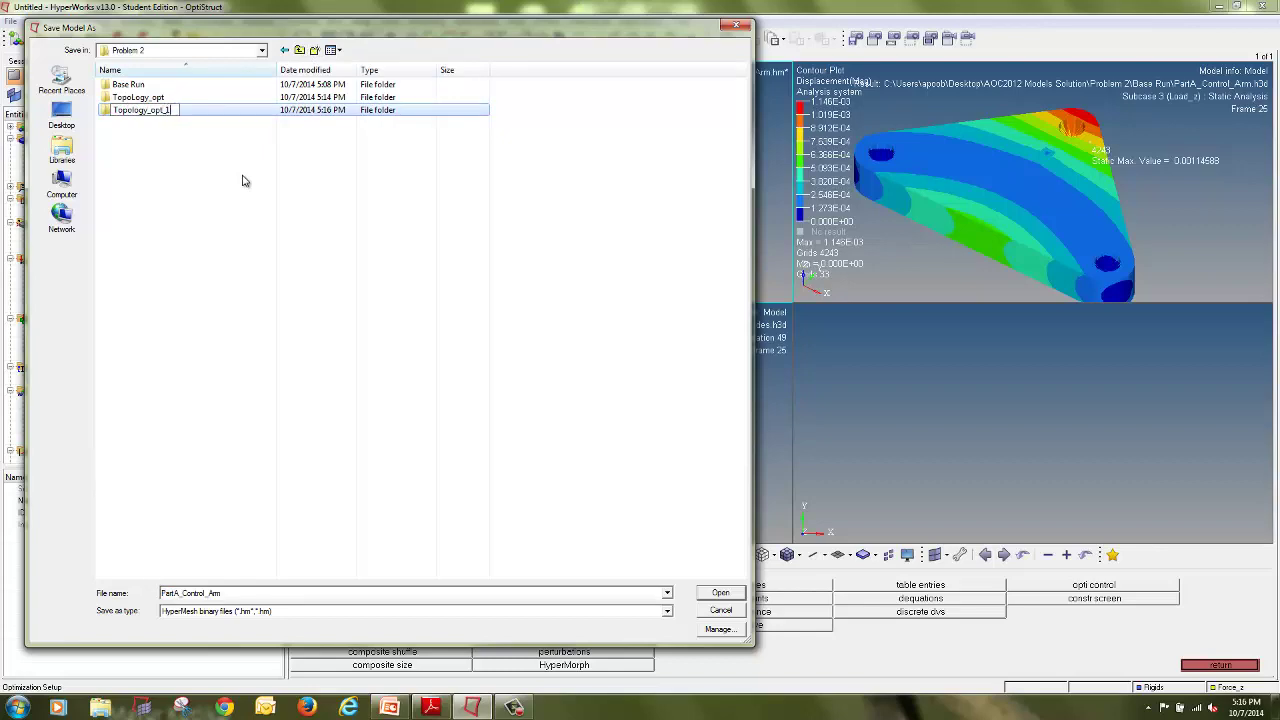
key(Return)
key(Return)
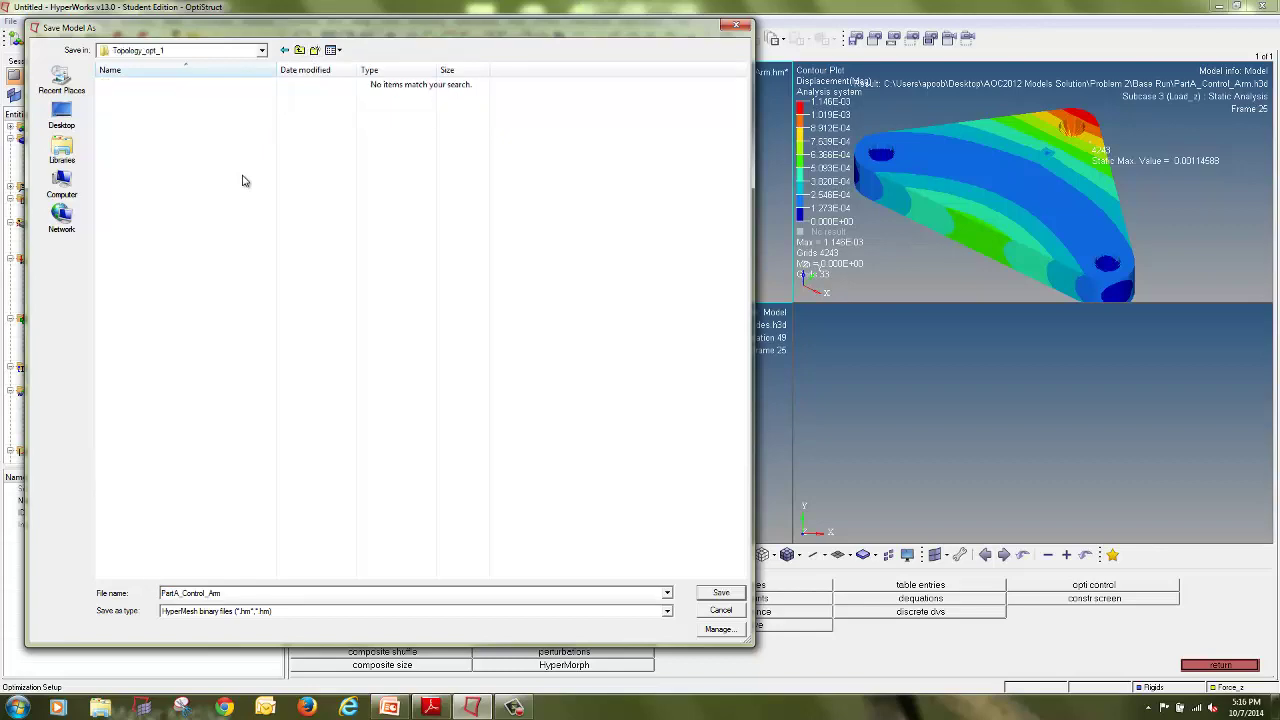
click(724, 593)
Run the OptiStruct optimization on the Topology_opt_1 input file and close the solver view once the job completes
click(1130, 665)
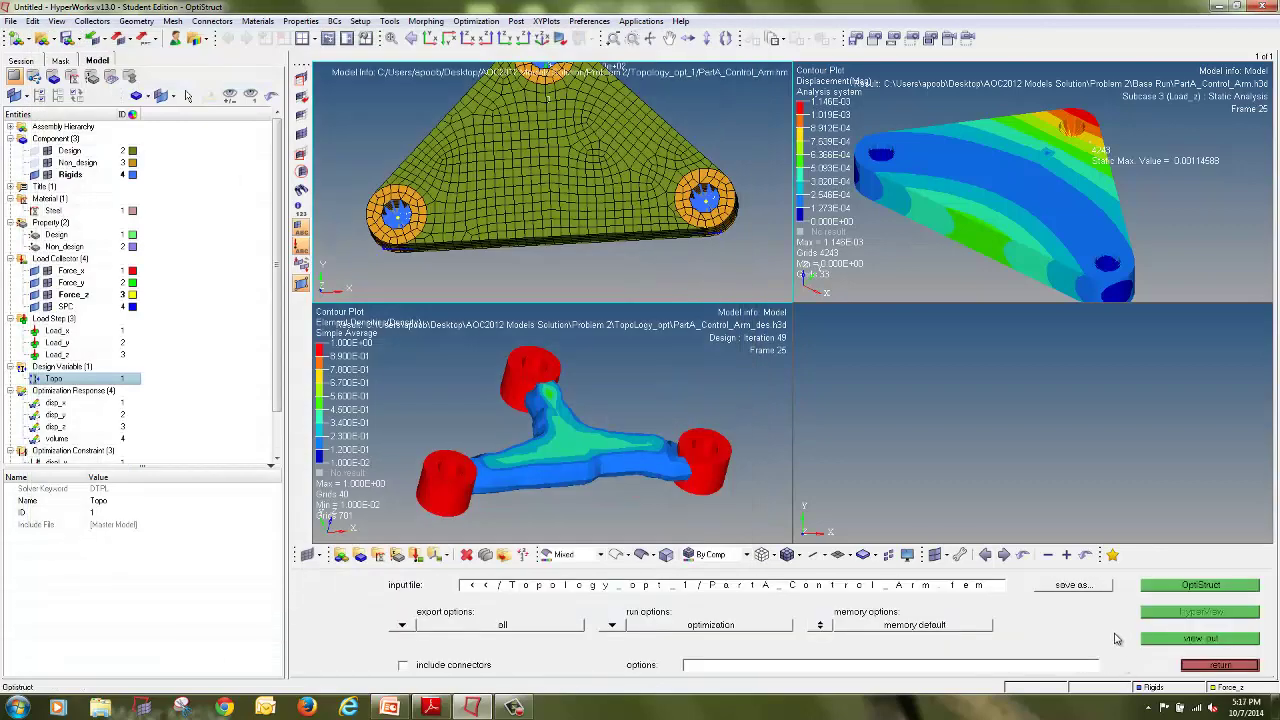
click(1150, 587)
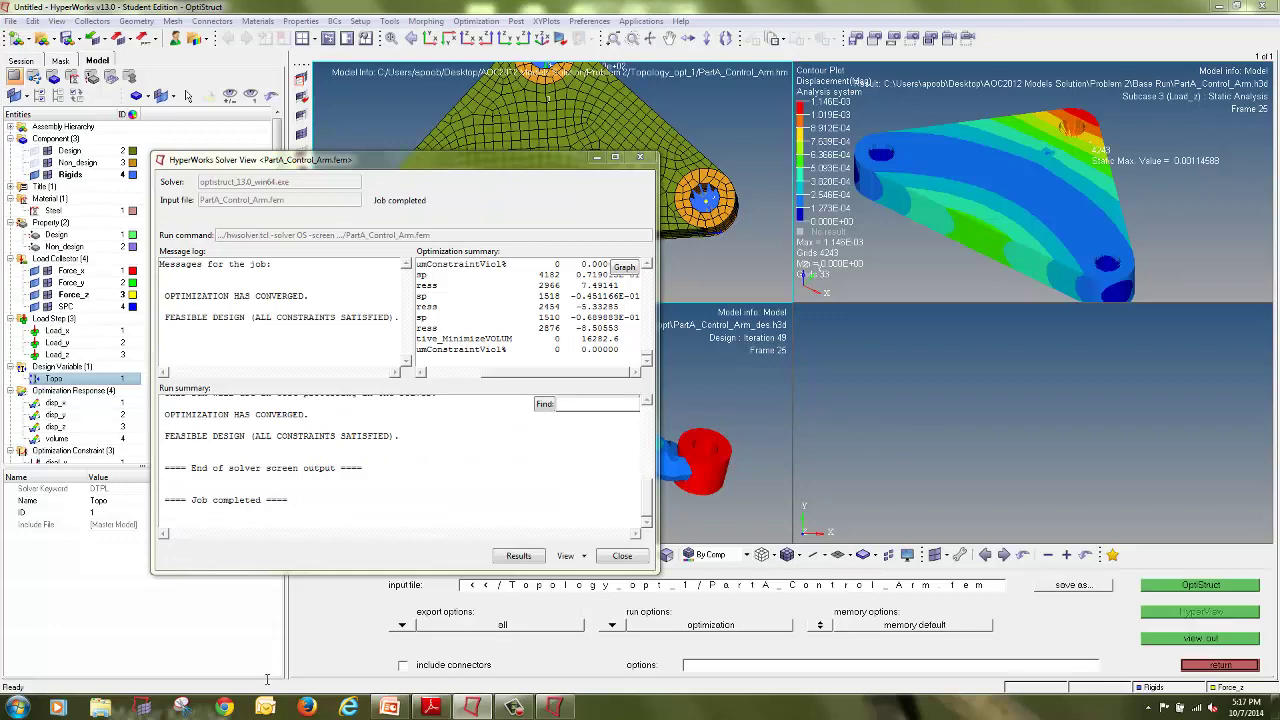
click(640, 158)
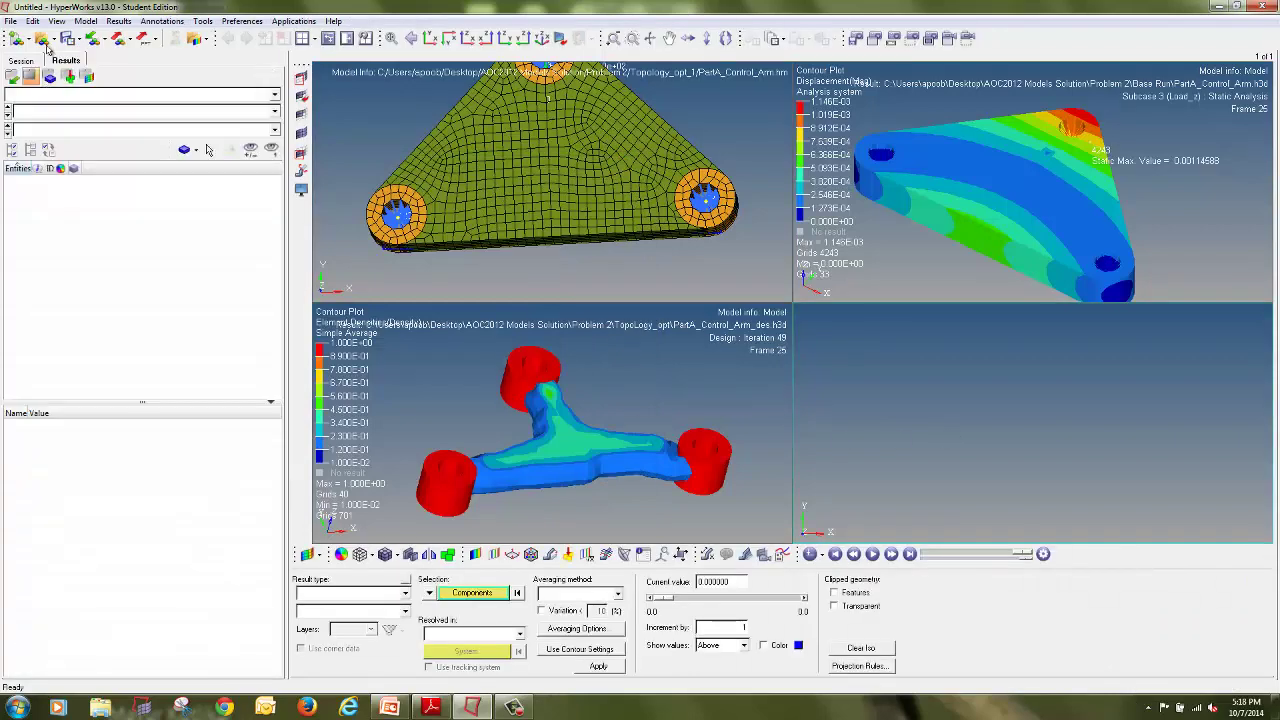
Load PartA_Control_Arm_des.h3d from the Topology_opt_1 folder as model and results in the remaining empty window
click(44, 40)
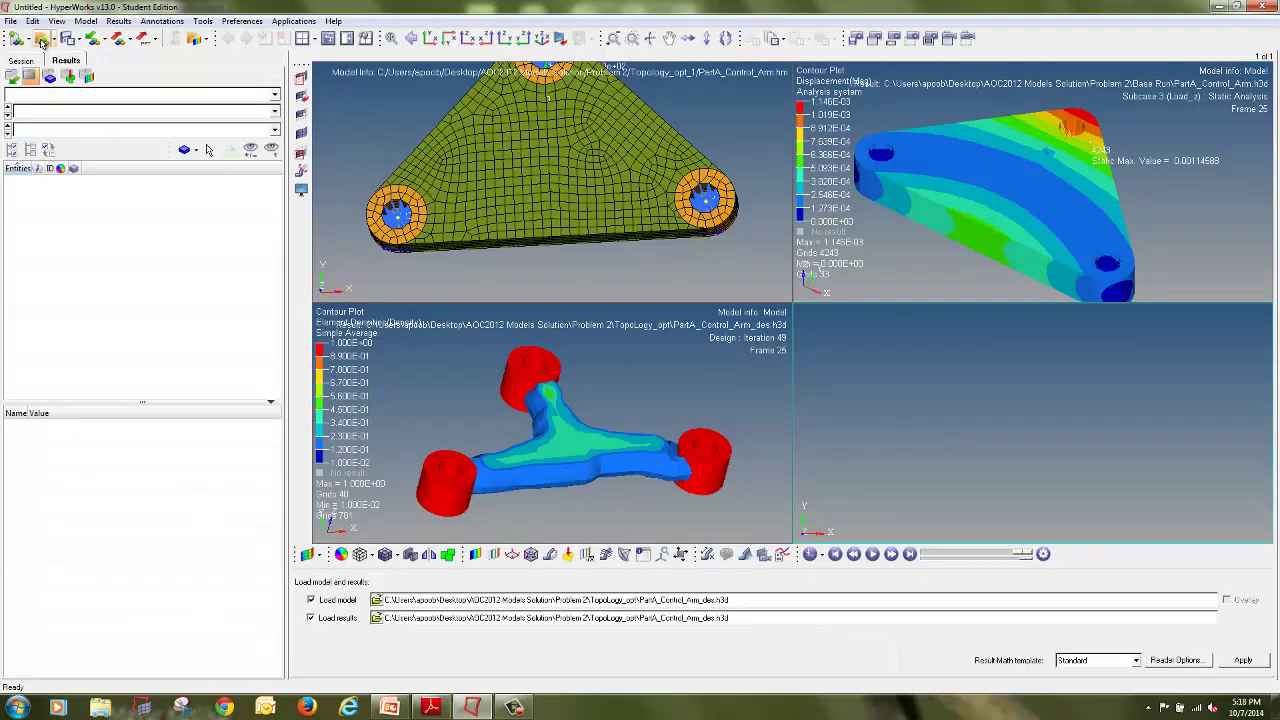
click(378, 600)
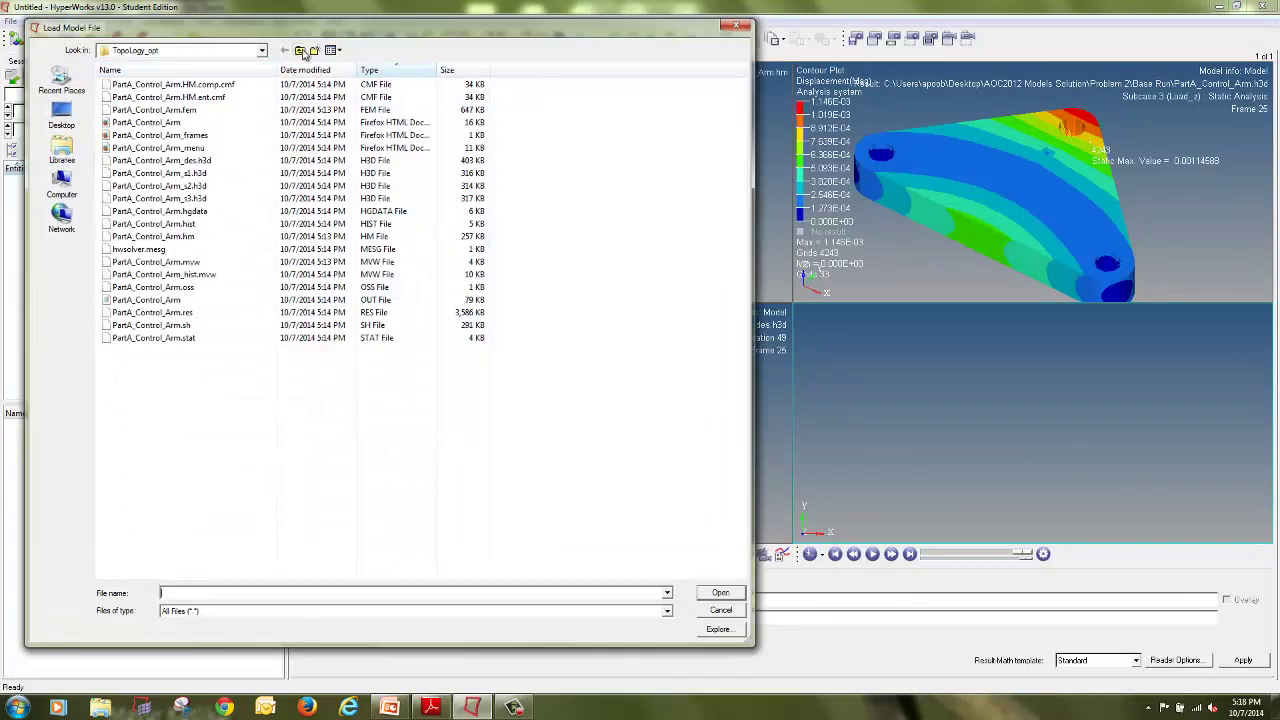
click(300, 50)
double_click(188, 111)
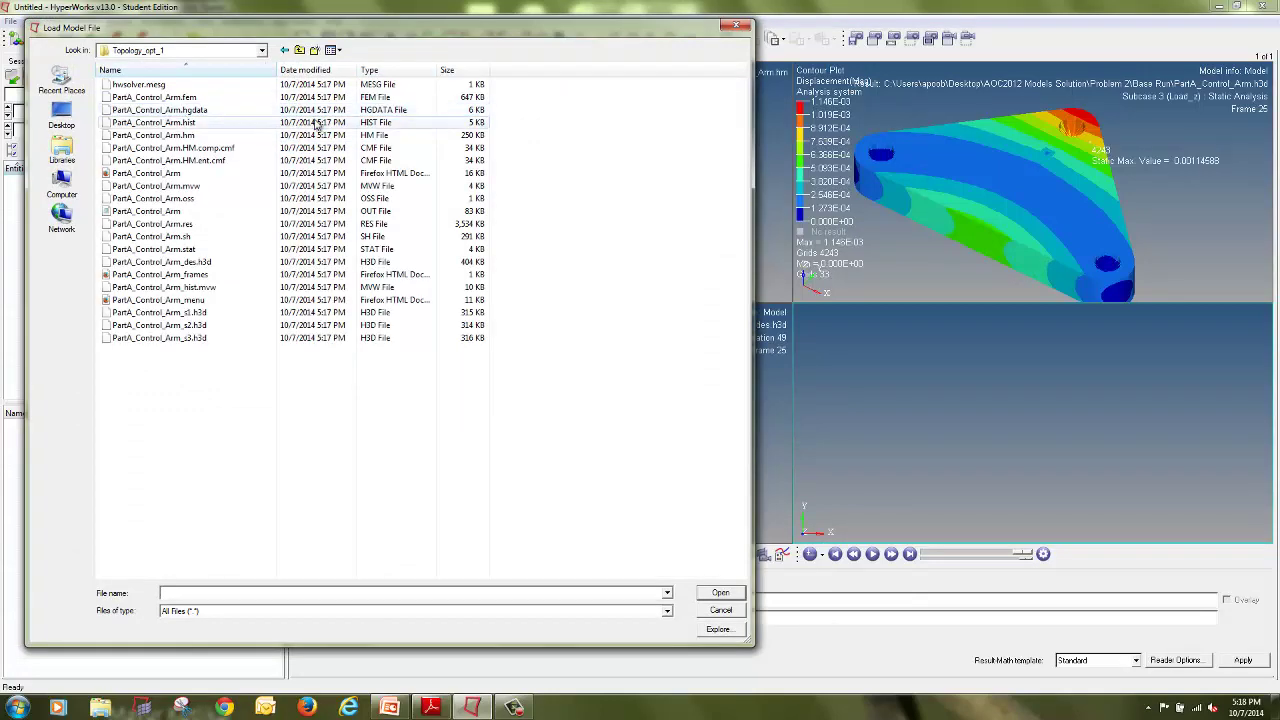
click(380, 70)
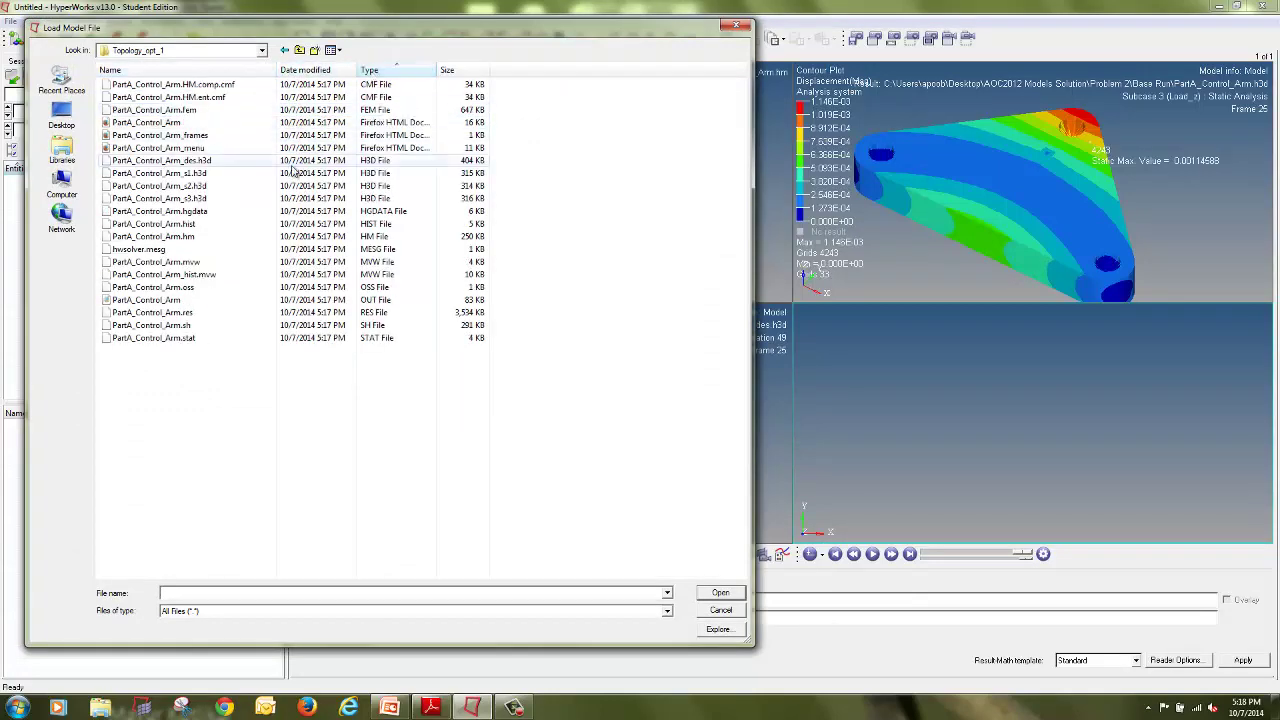
double_click(208, 161)
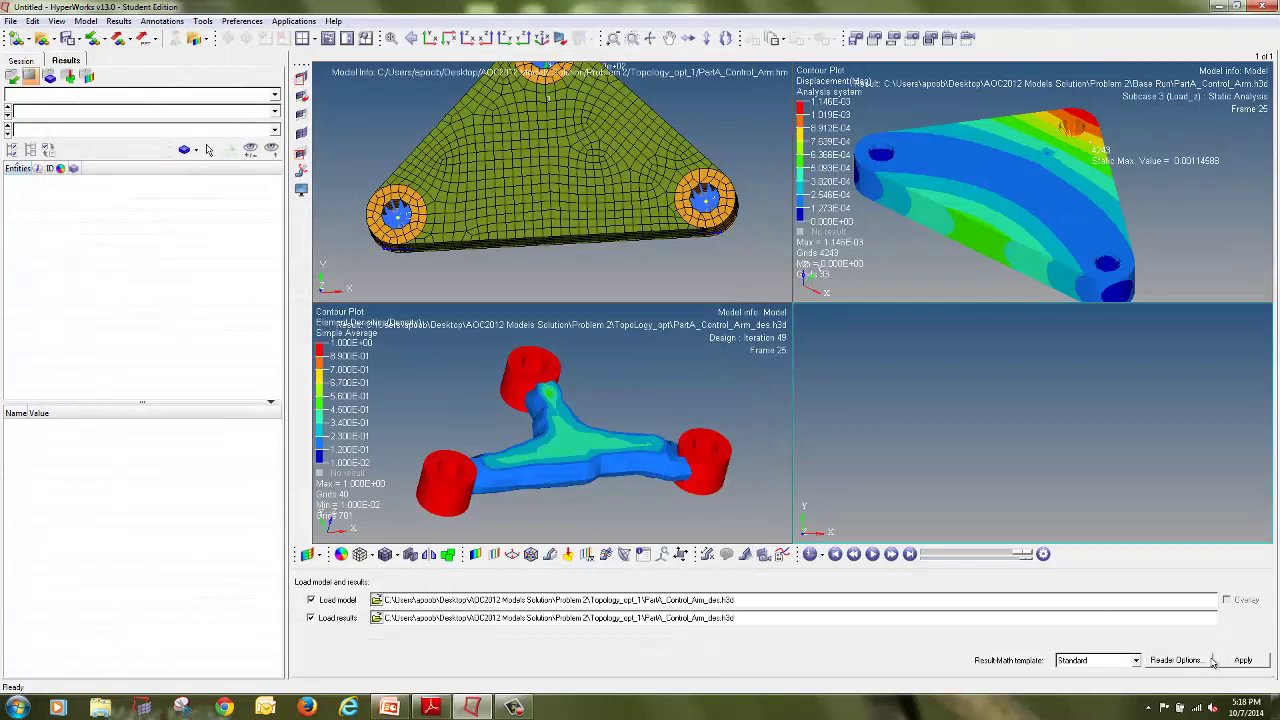
click(1243, 662)
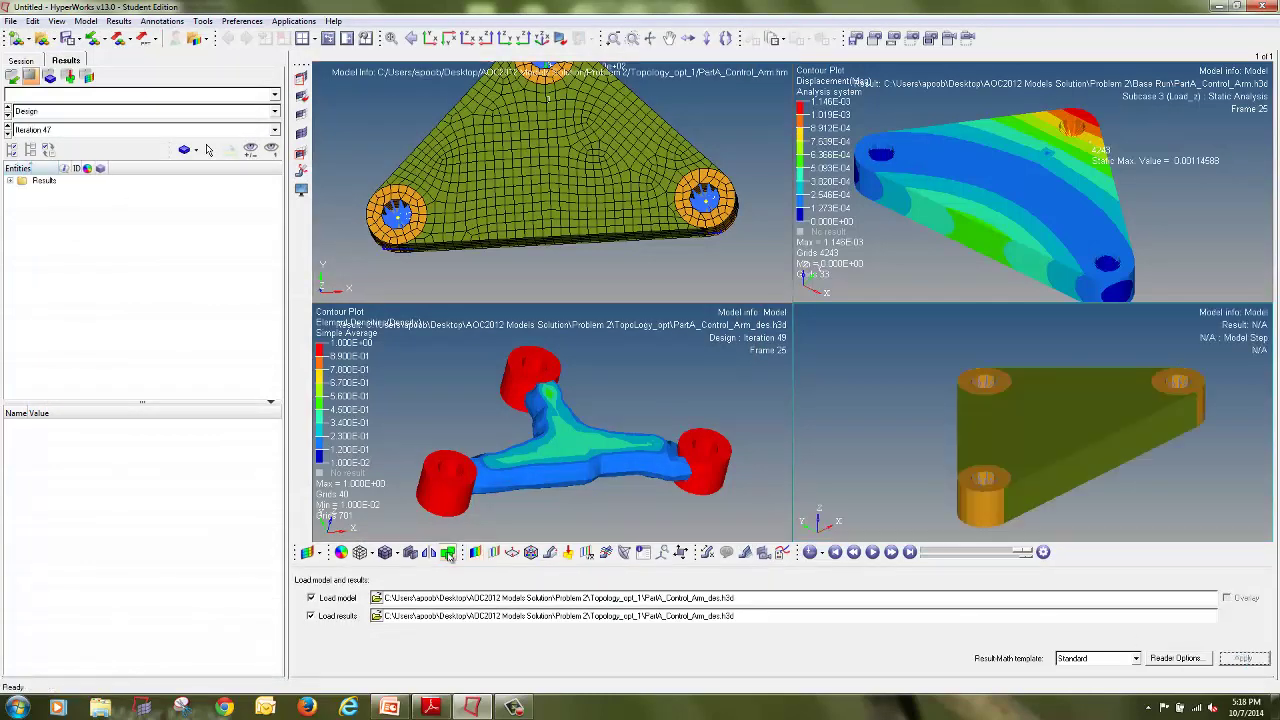
Select Iteration 47 of the new run and contour its element densities with Simple averaging
click(105, 130)
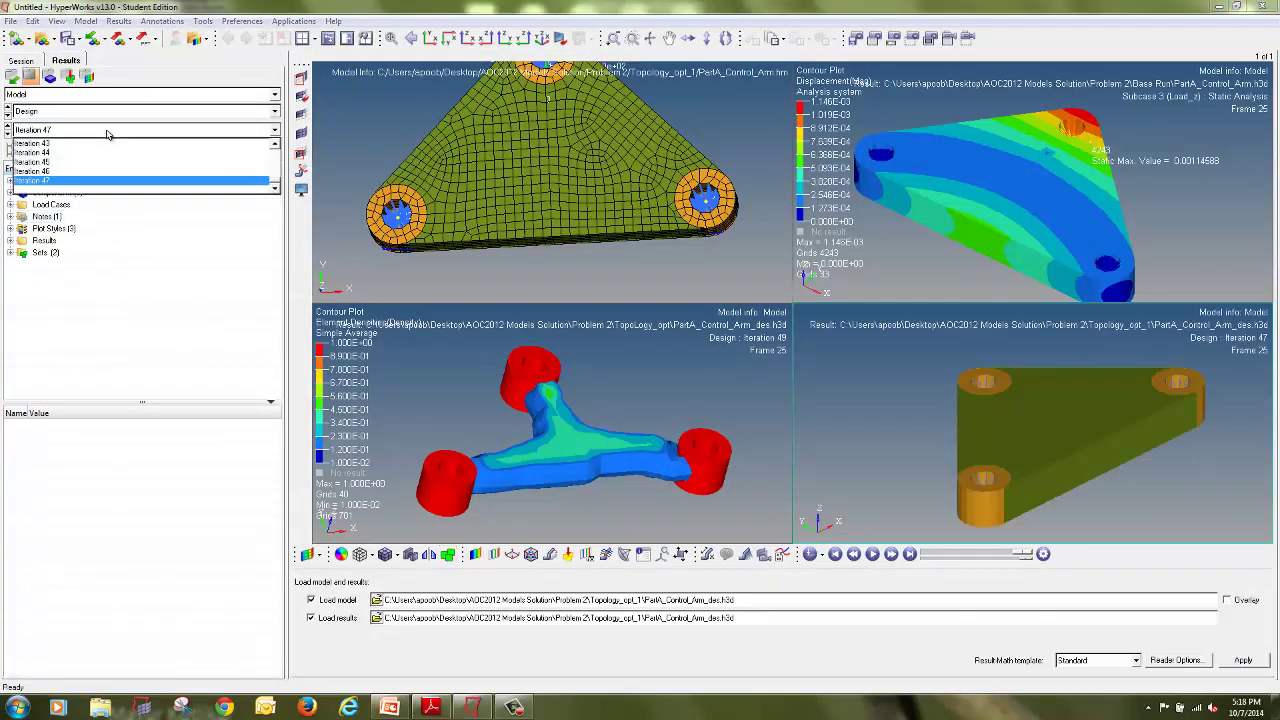
click(76, 185)
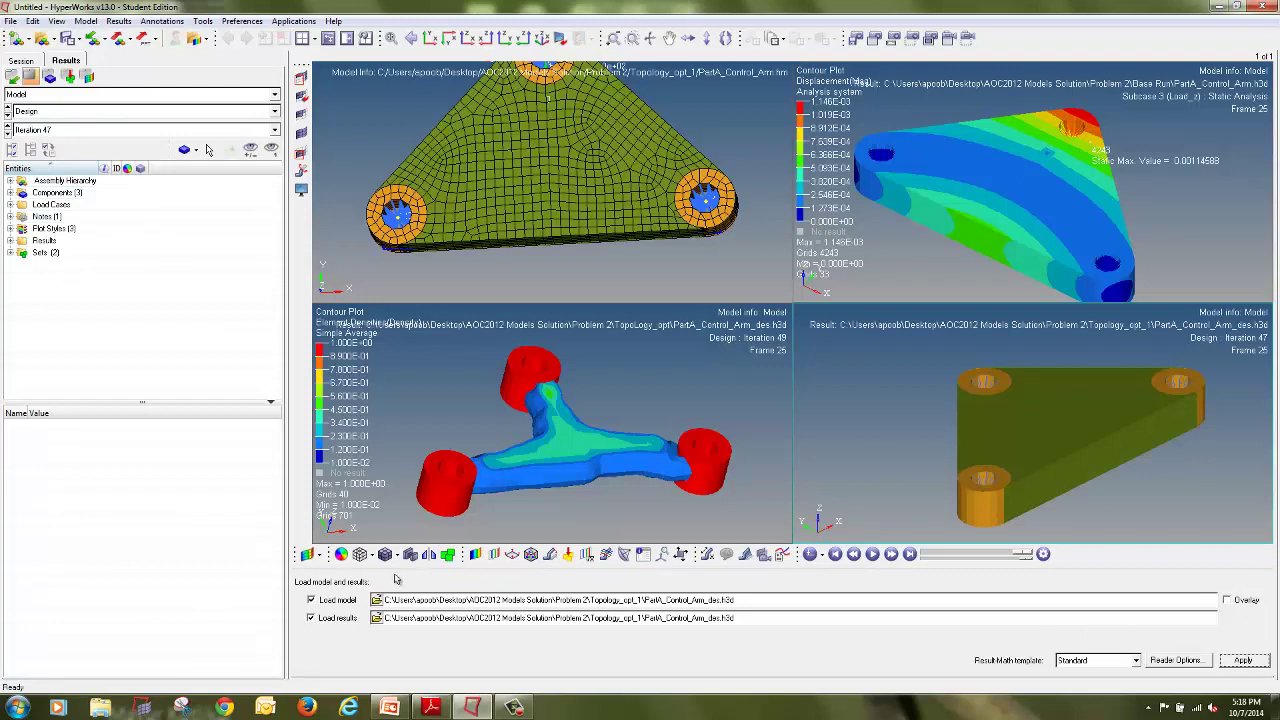
click(476, 554)
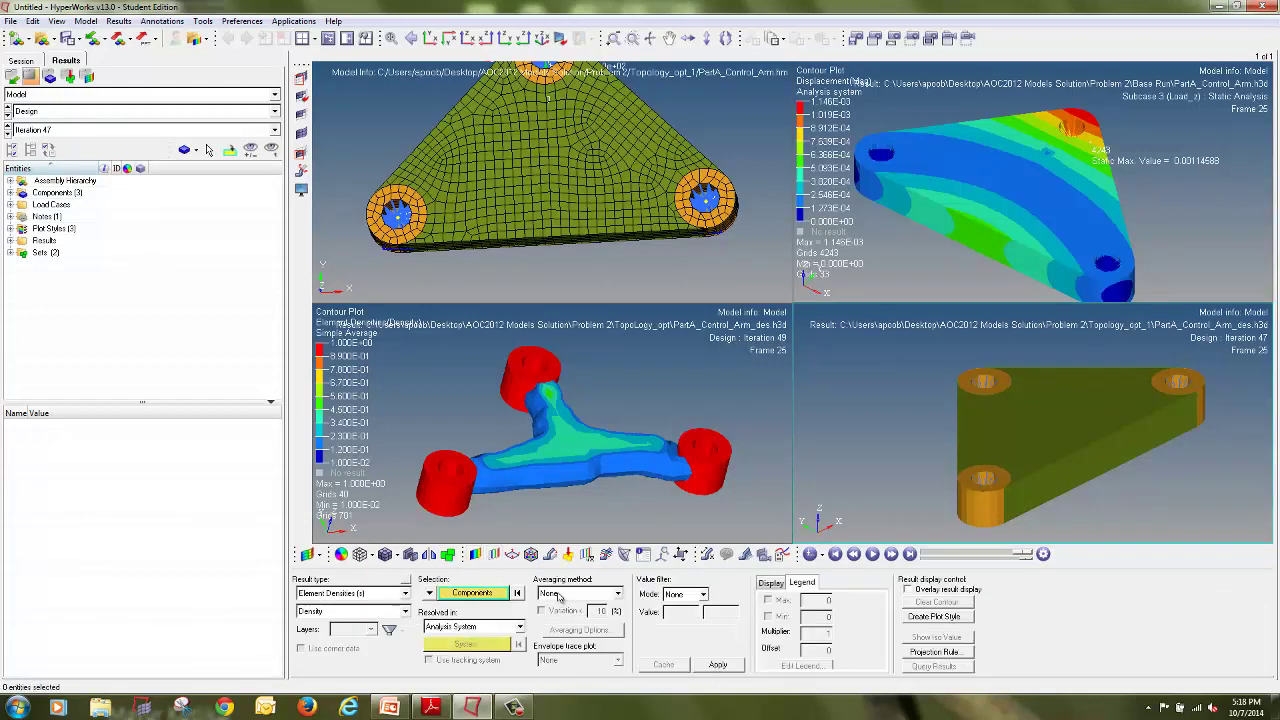
click(560, 596)
click(550, 615)
click(717, 664)
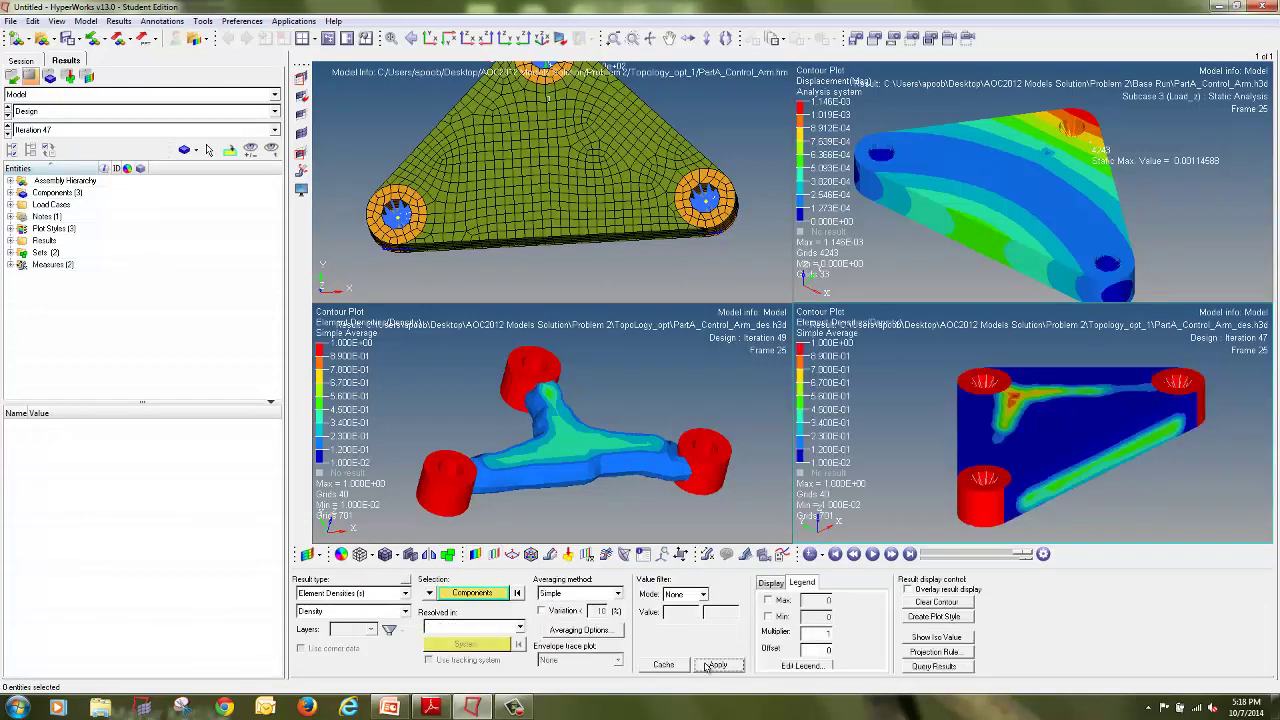
Create an iso plot of the new run's element densities, showing values above about 0.083
click(494, 554)
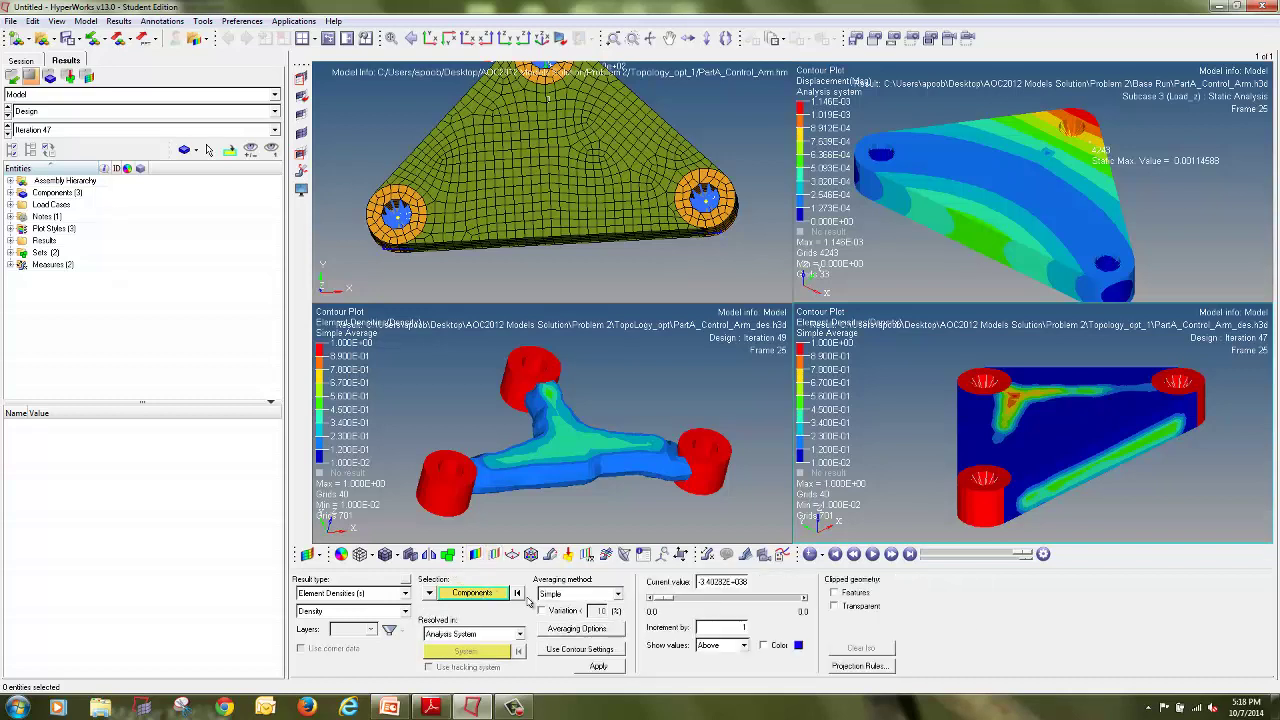
click(600, 666)
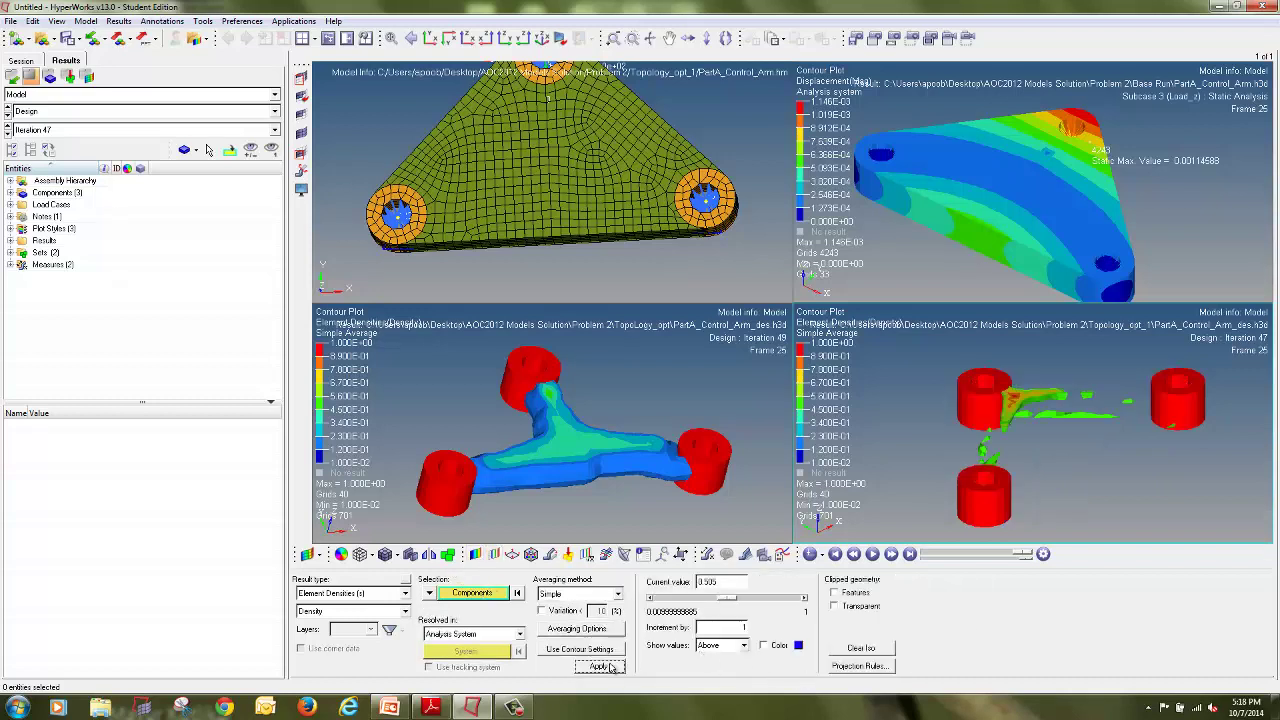
drag(720, 597, 674, 599)
mouse_move(1035, 442)
ctrl+mouse_down()
mouse_move(1067, 478)
mouse_move(1023, 451)
mouse_move(1043, 449)
mouse_move(1038, 428)
mouse_move(1000, 453)
mouse_move(1020, 437)
ctrl+mouse_up()
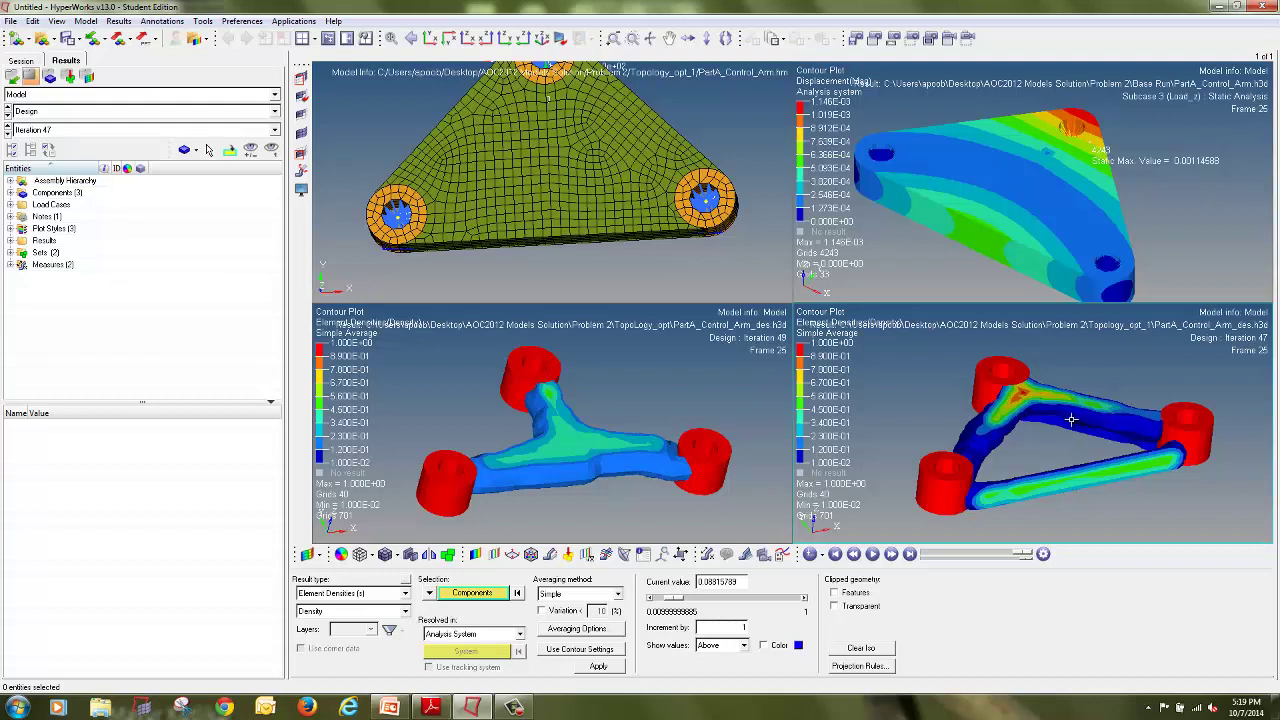
Leave the OptiStruct run setup in the control arm model window and open the OSSmooth post-processing tool
click(376, 102)
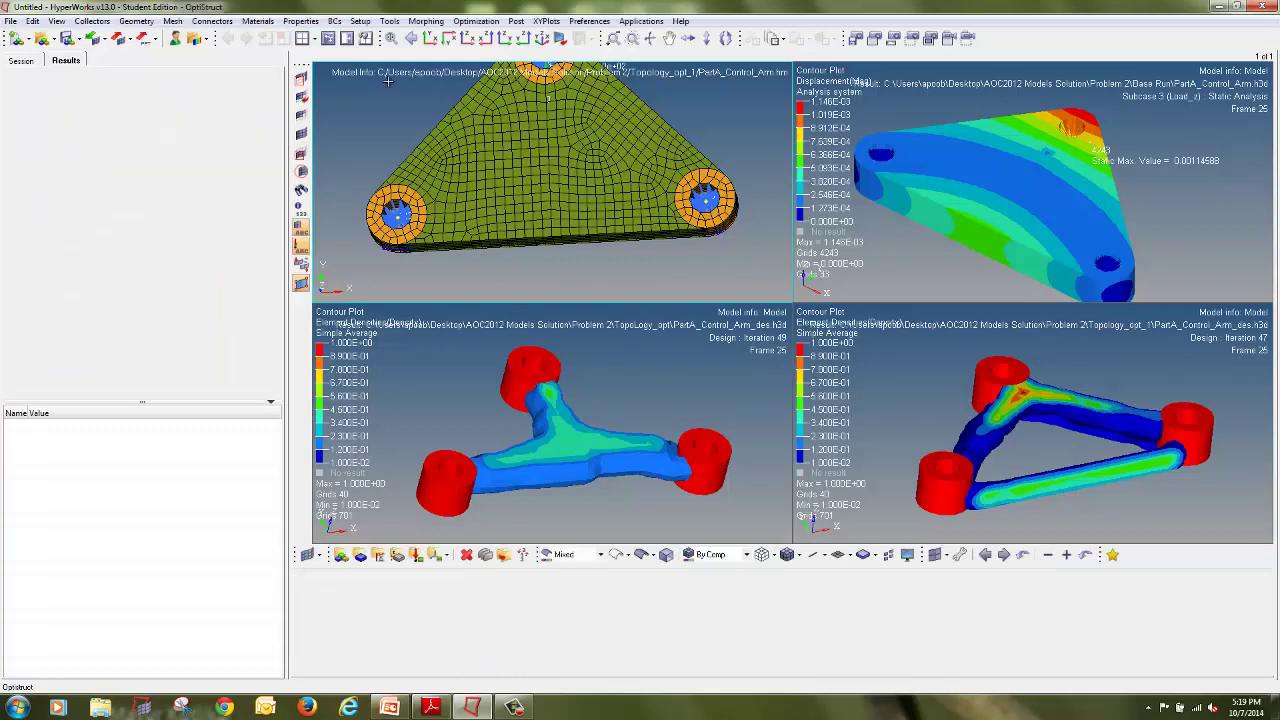
key(f)
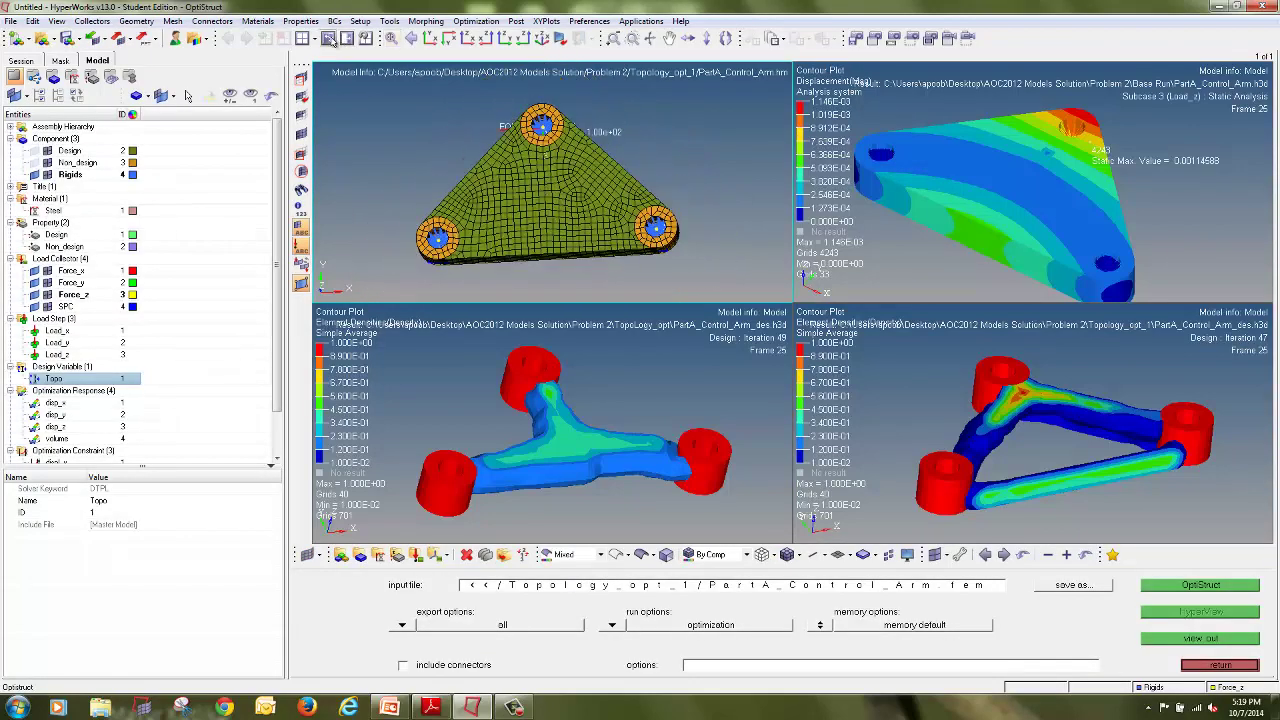
click(616, 390)
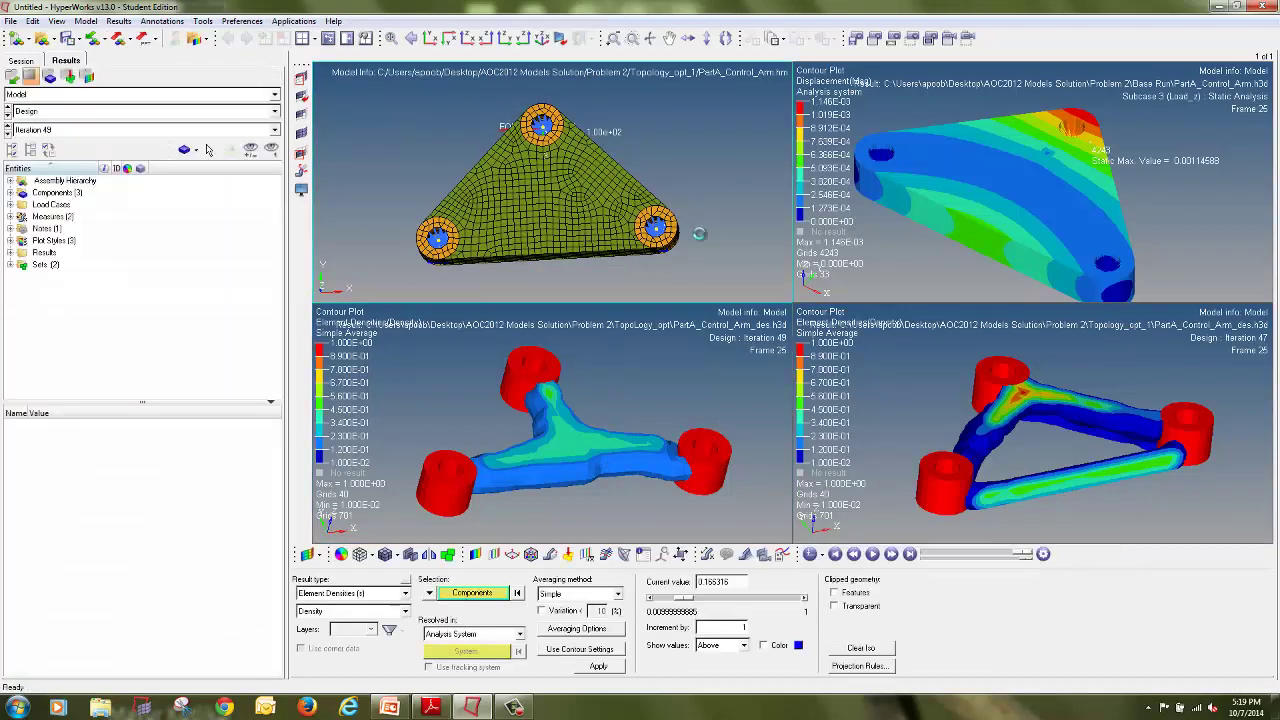
click(696, 222)
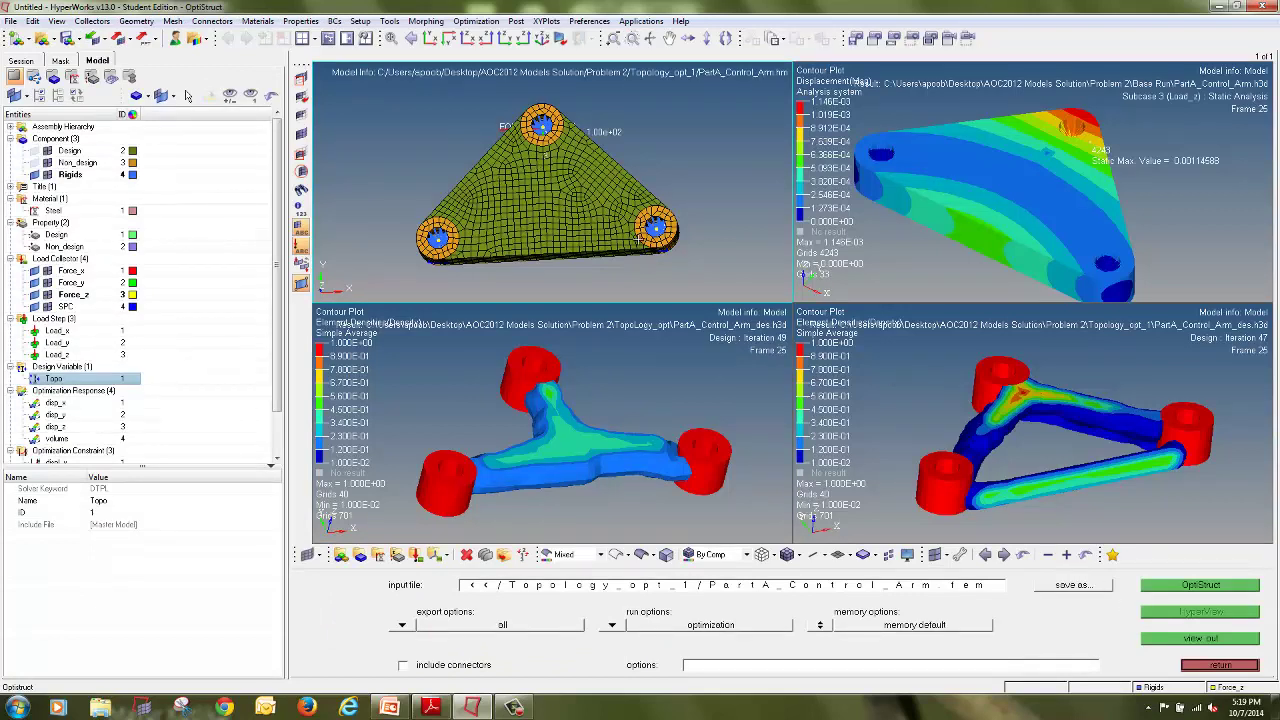
click(1217, 667)
click(1203, 666)
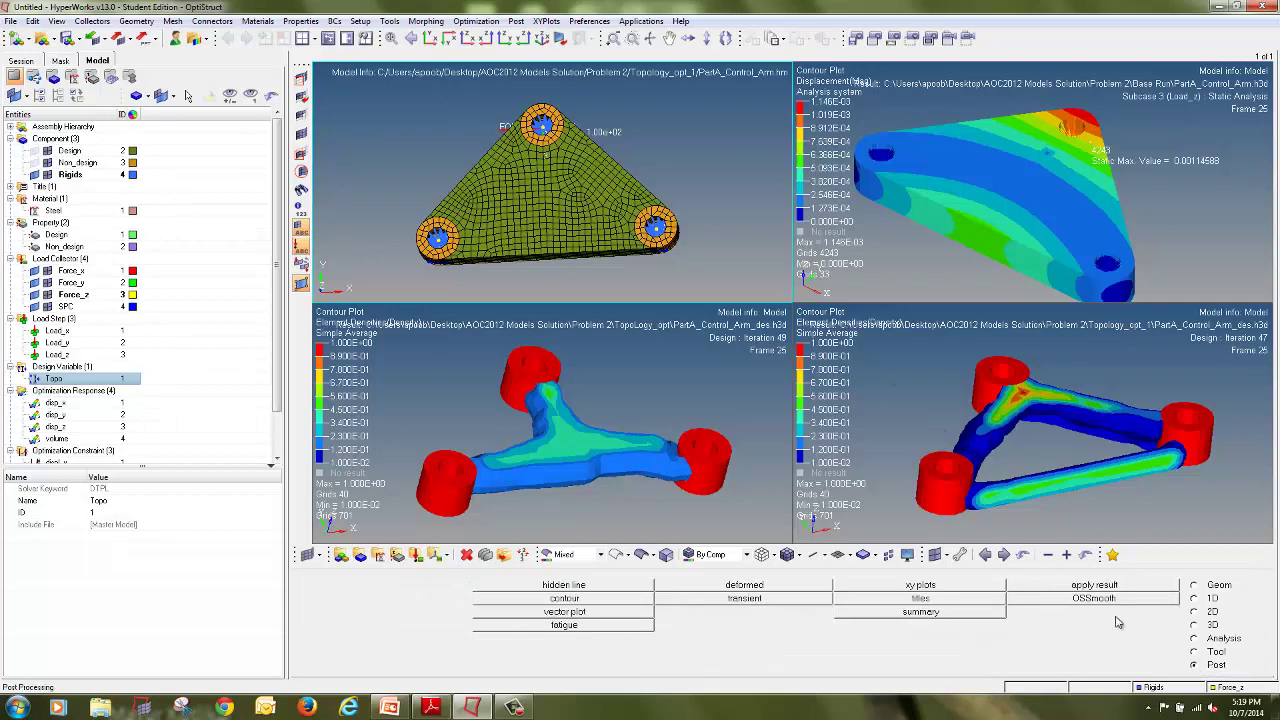
click(1094, 598)
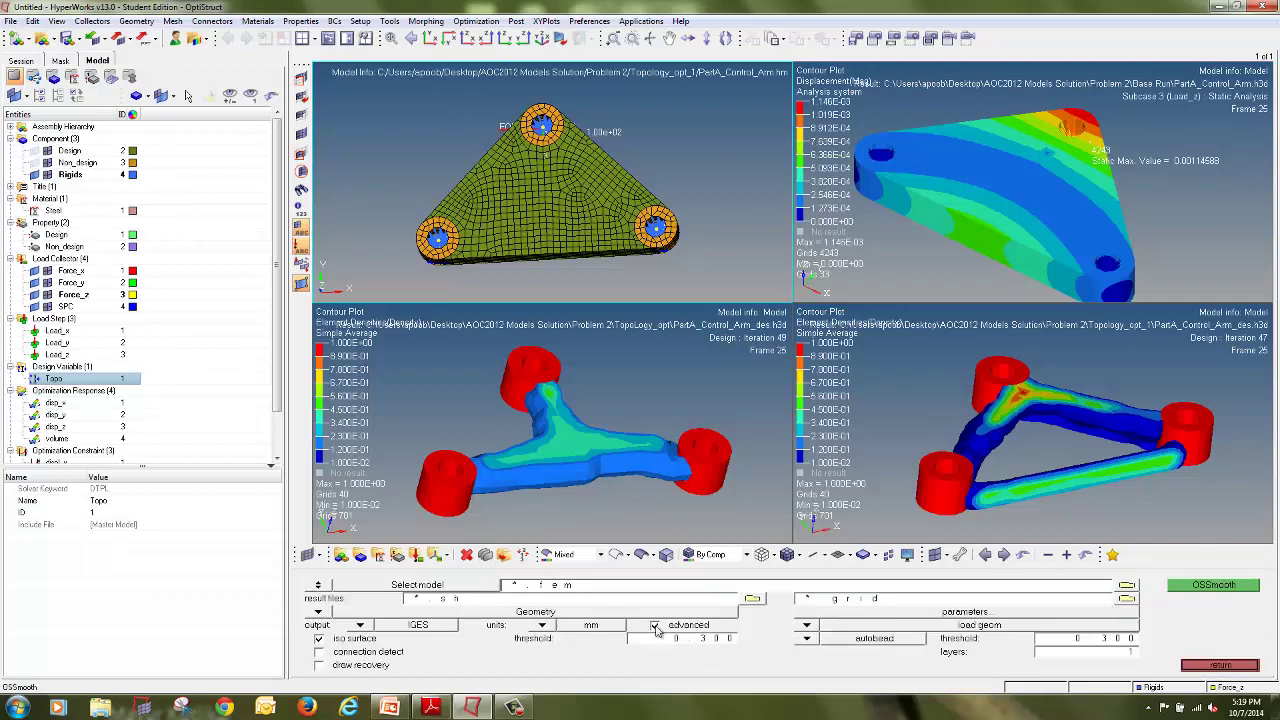
Set OSSmooth's autobead mode to none and use the current model as its input
click(807, 639)
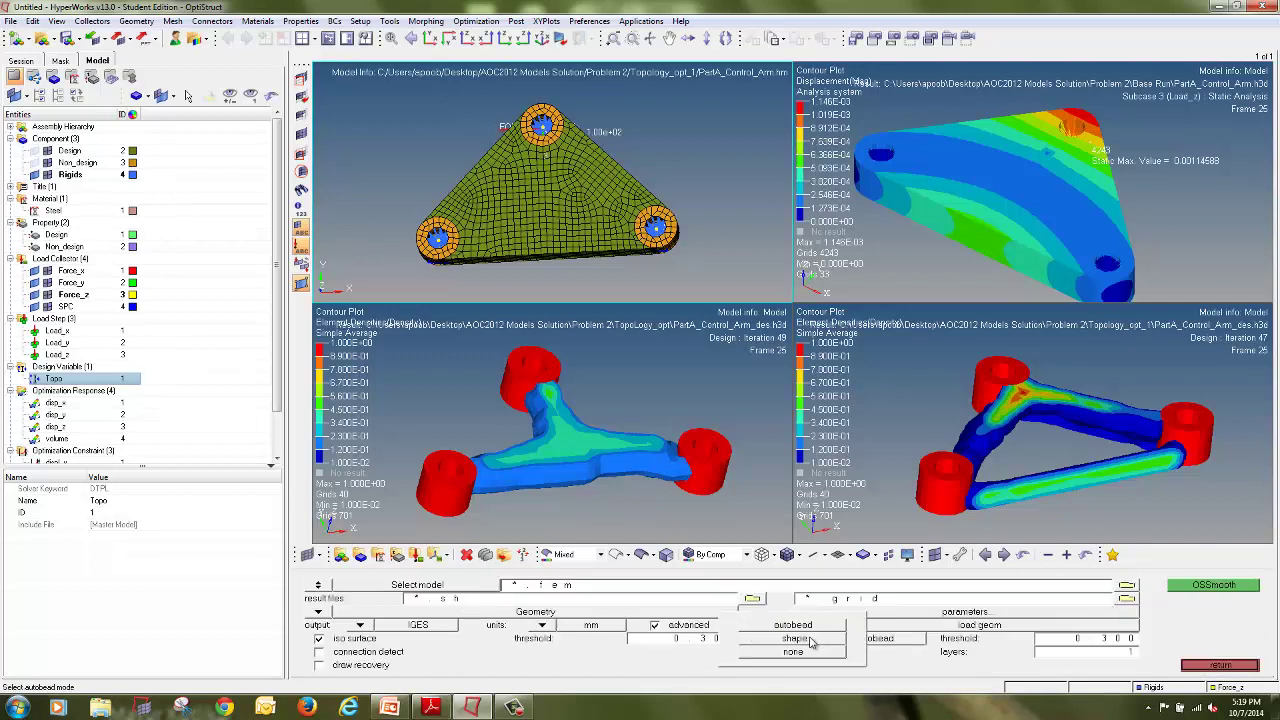
click(799, 656)
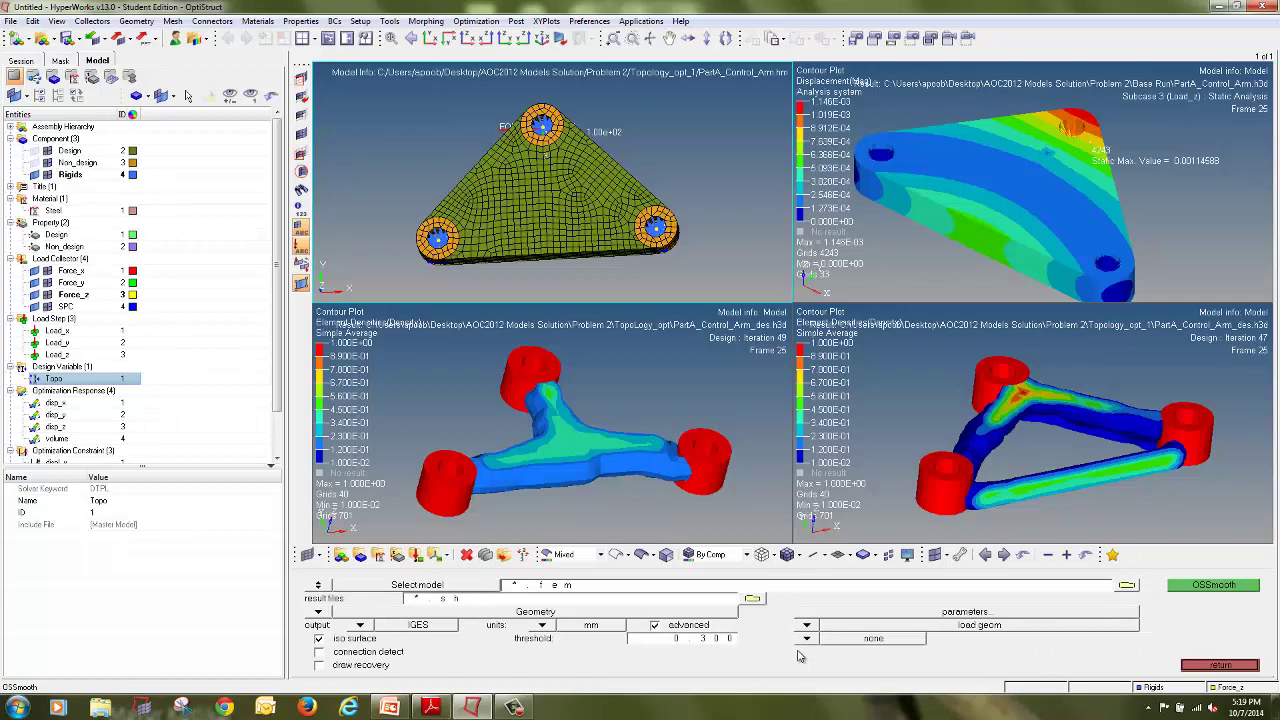
click(318, 585)
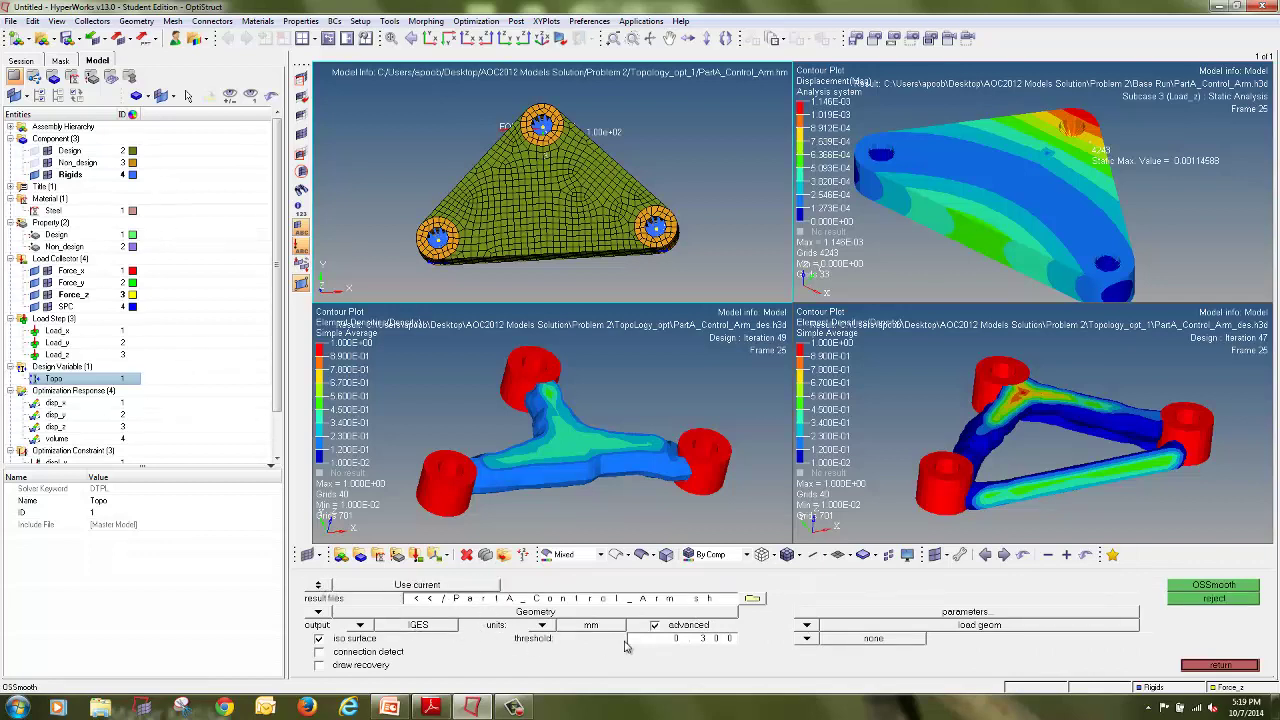
Set the OSSmooth iso surface threshold to 0.166316, matching the first run's iso plot value, and turn off the advanced option
click(628, 422)
double_click(712, 581)
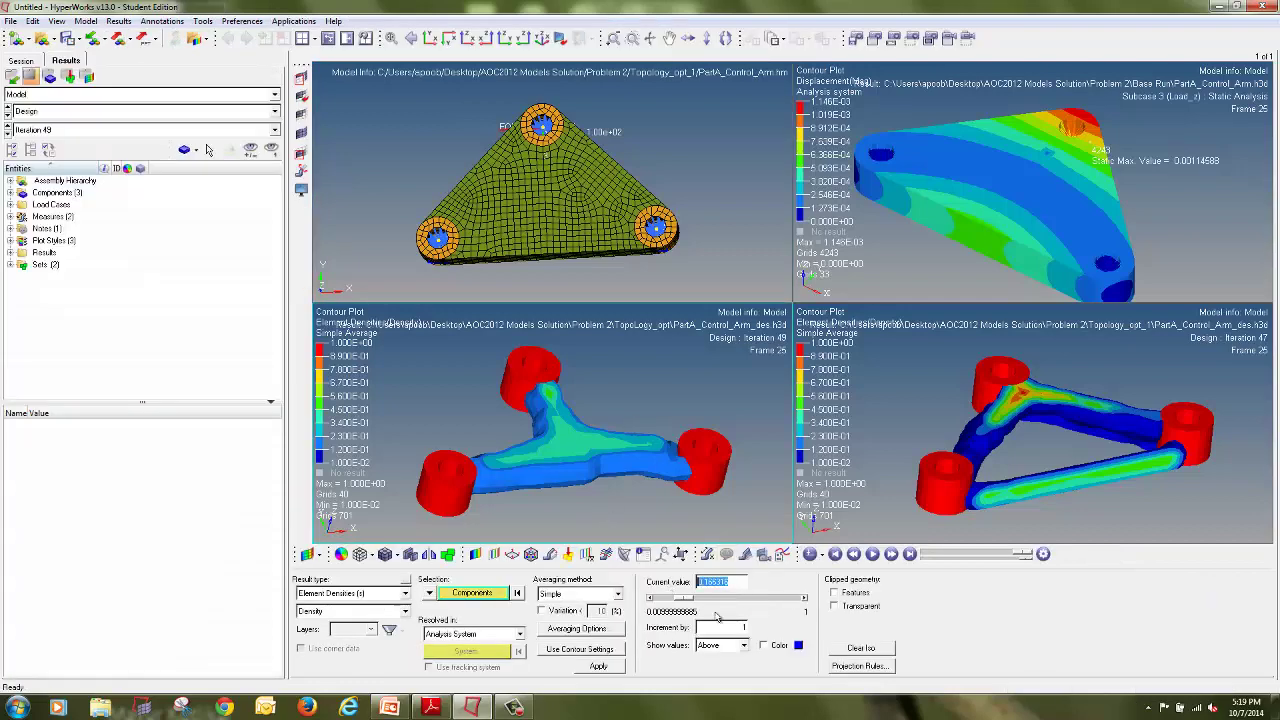
click(695, 192)
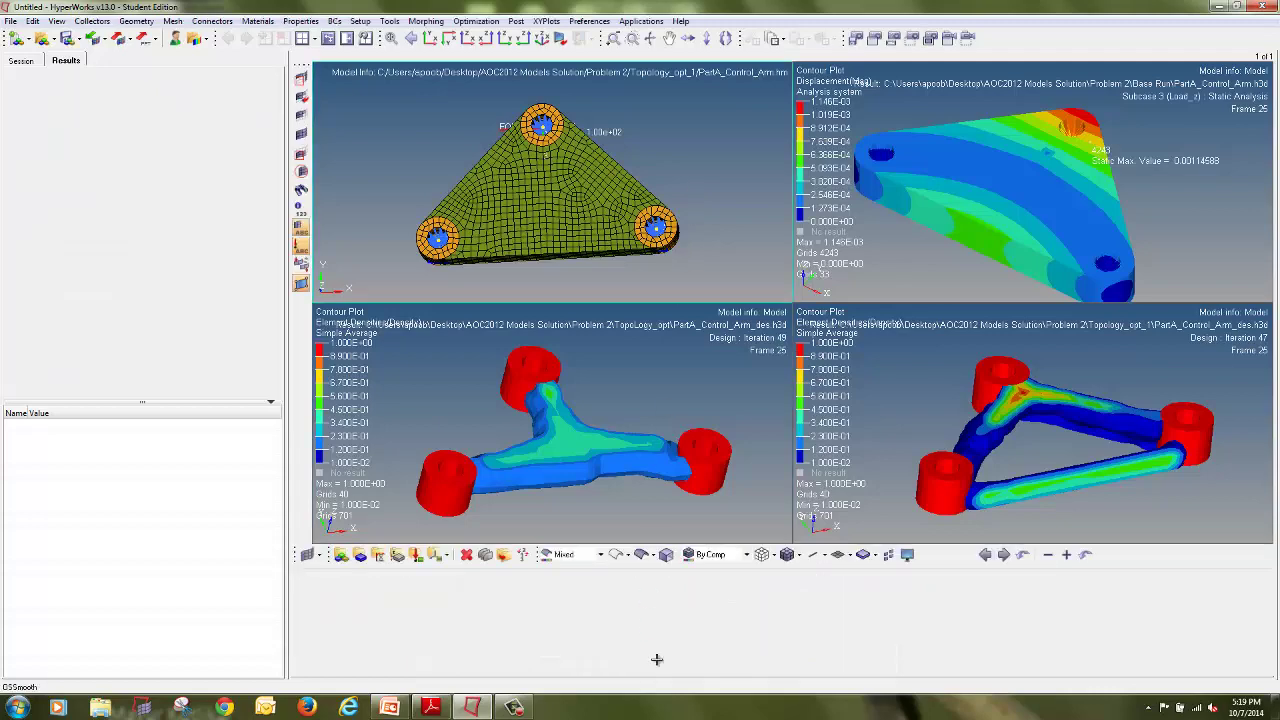
double_click(673, 641)
text(0.155316)
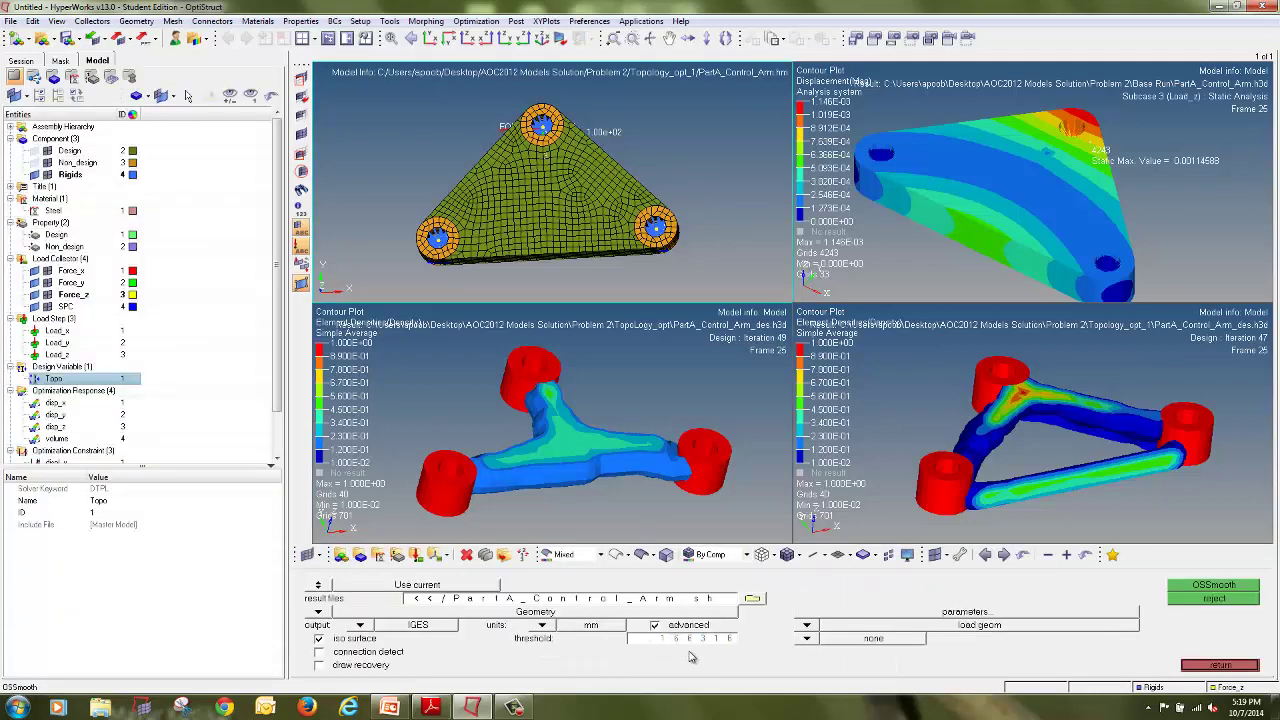
click(655, 625)
Run OSSmooth on the control arm with IGES output in mm and the load geom option, and leave the tool
click(1186, 590)
click(779, 637)
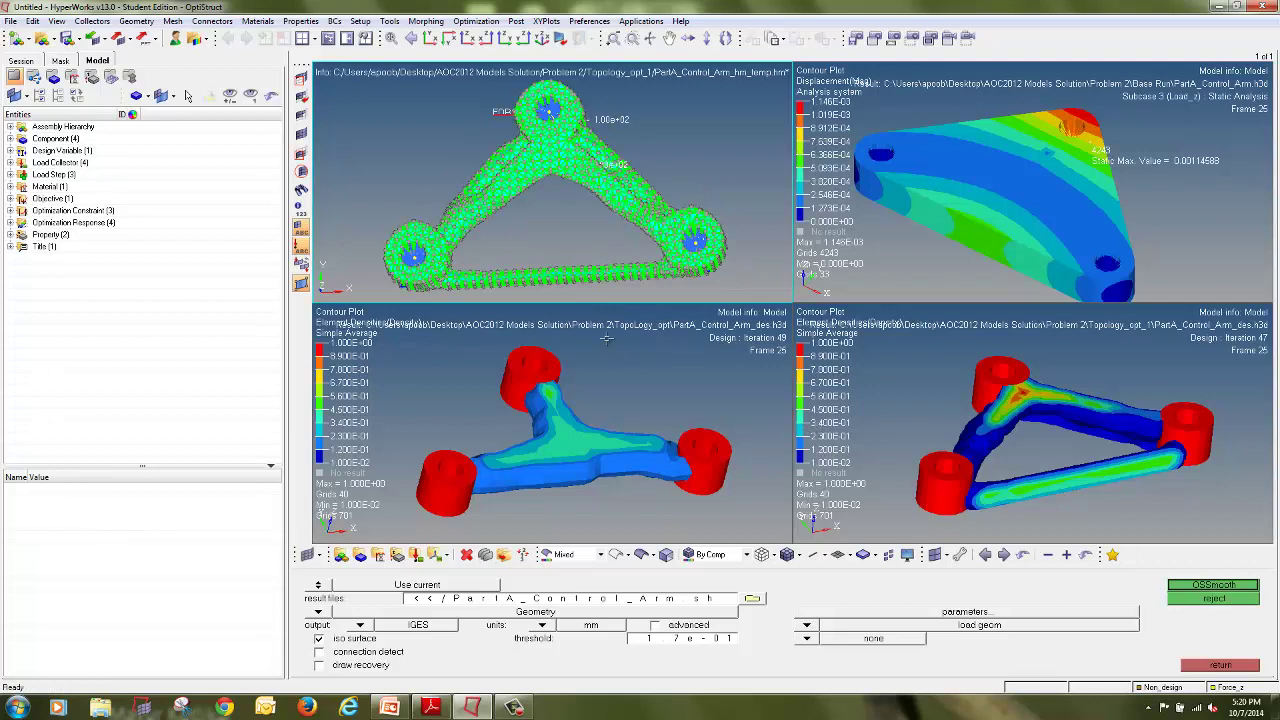
click(1218, 665)
Examine the smoothed control arm from several angles, including in an enlarged single window, and restore the four-window layout
ctrl+drag(552, 204, 490, 247)
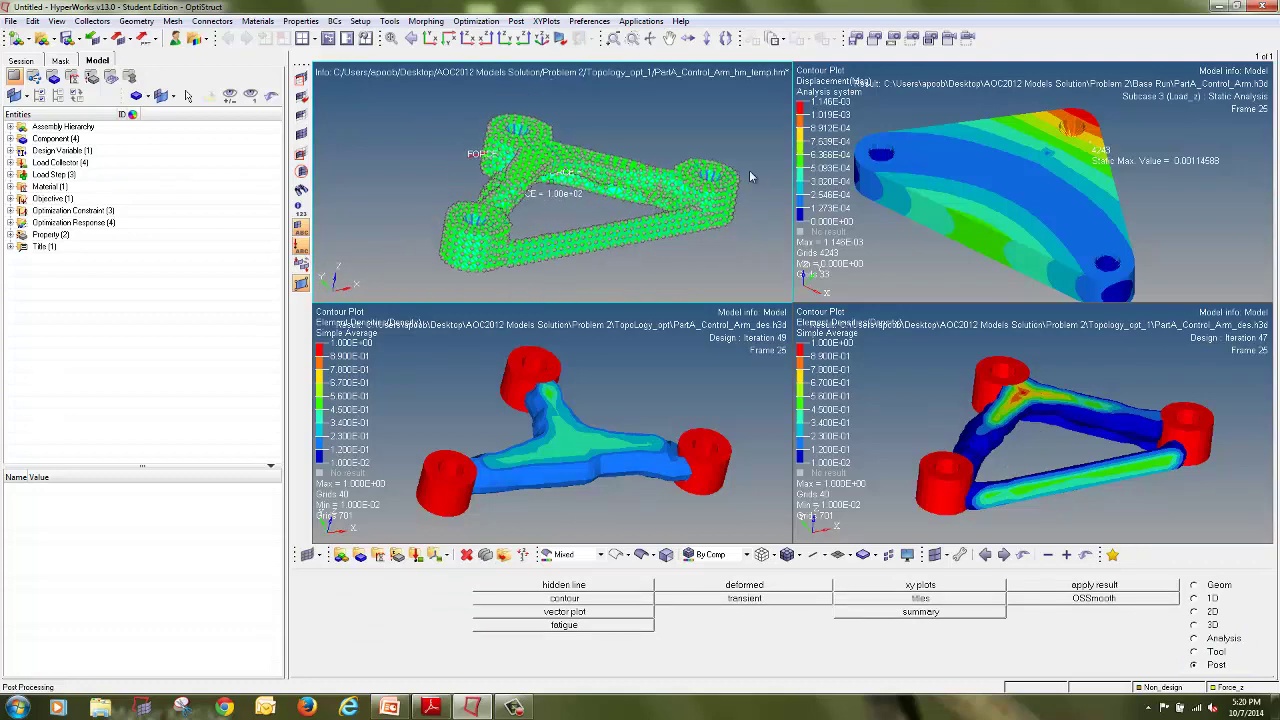
click(1125, 184)
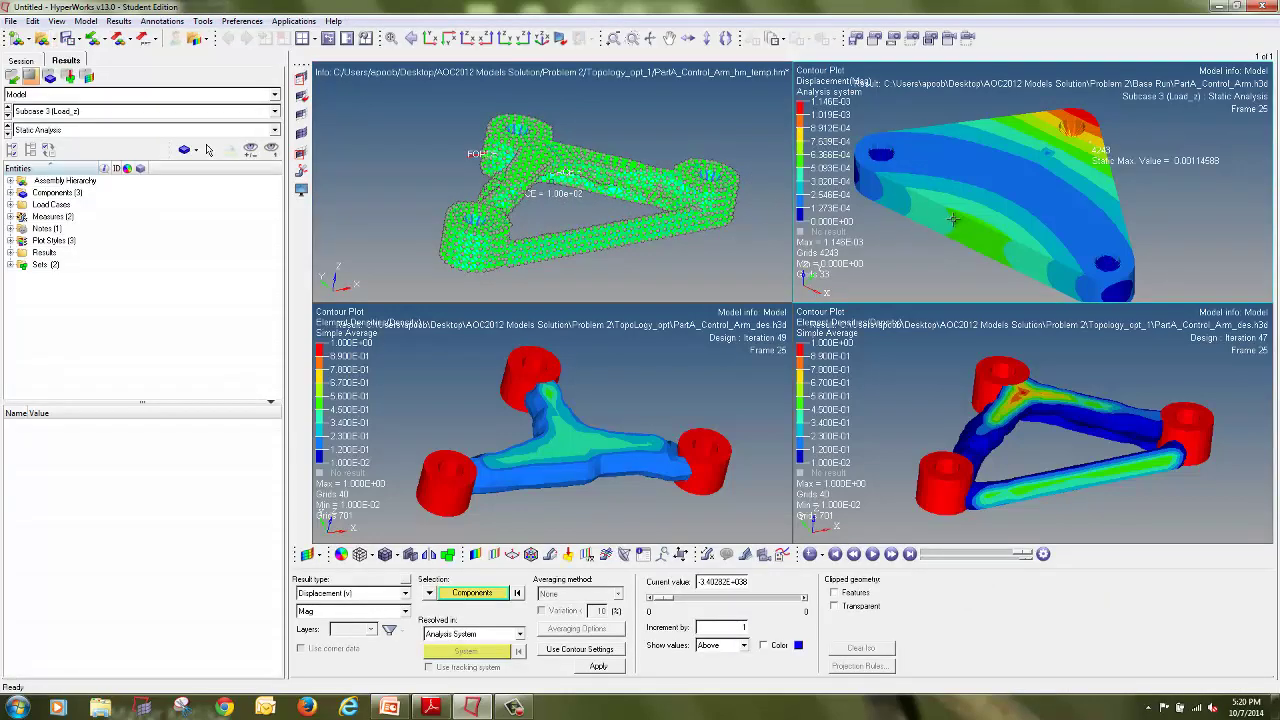
click(750, 218)
ctrl+drag(560, 200, 580, 180)
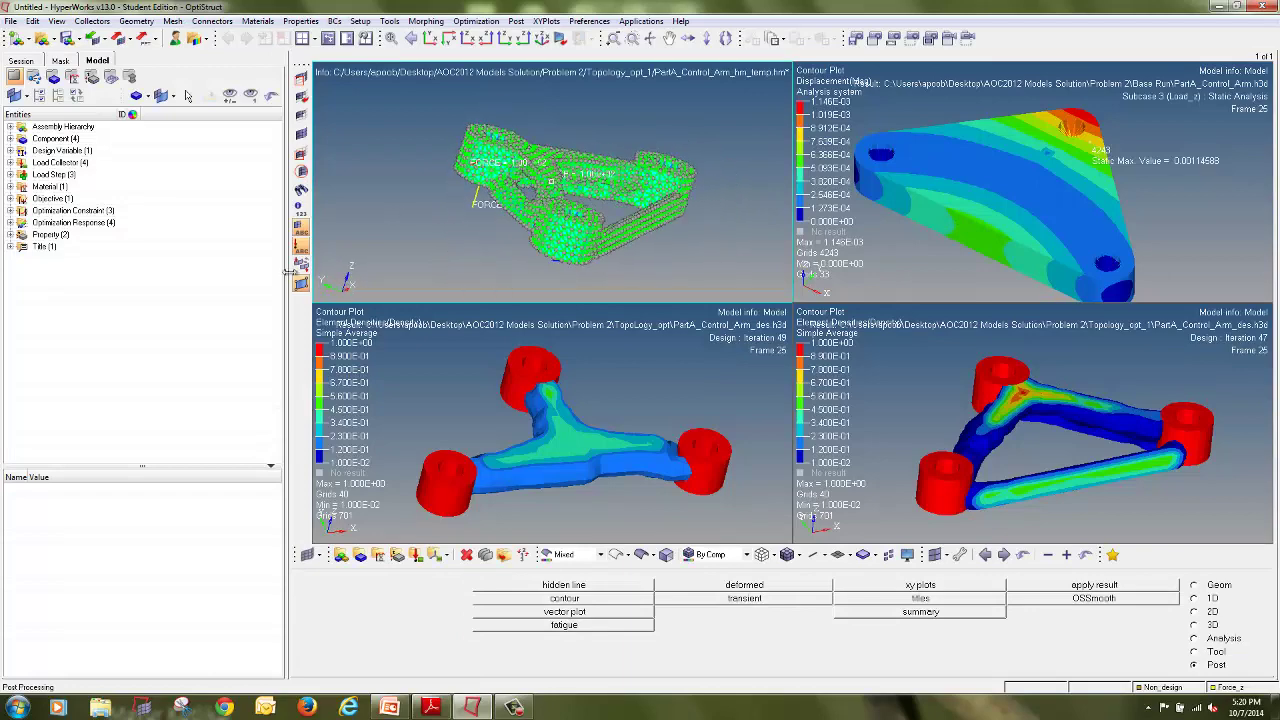
click(330, 40)
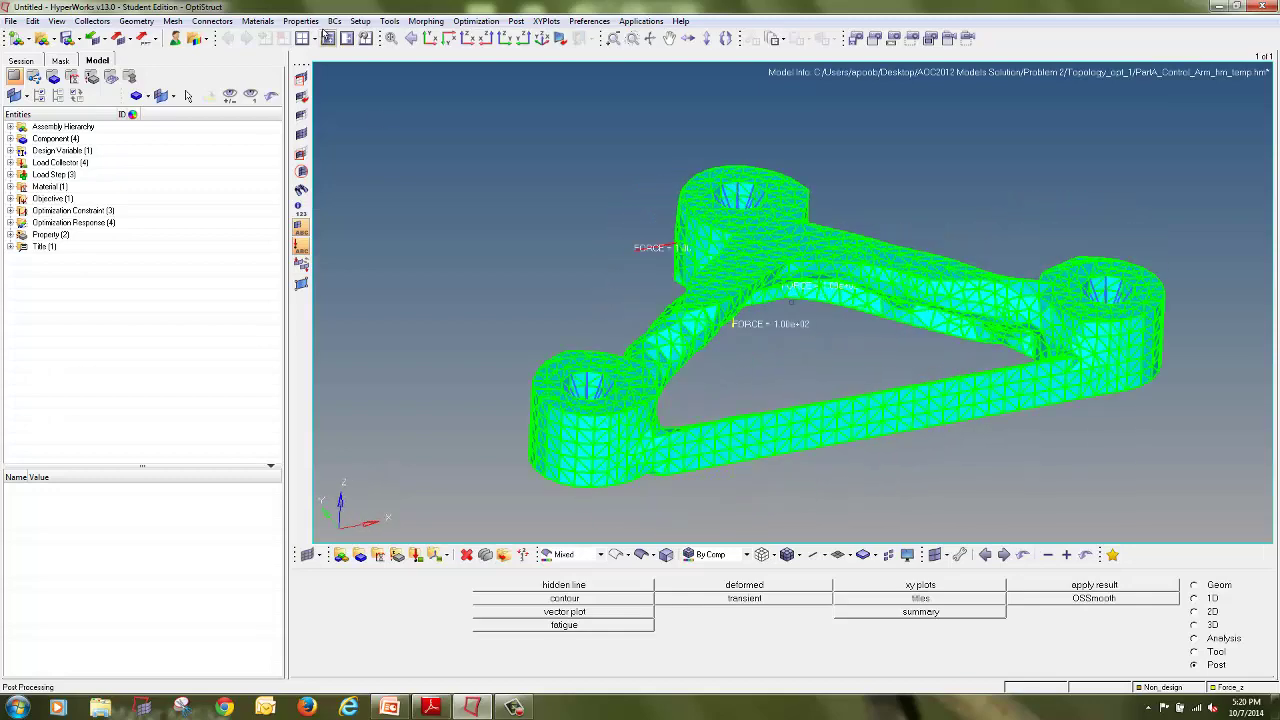
click(328, 40)
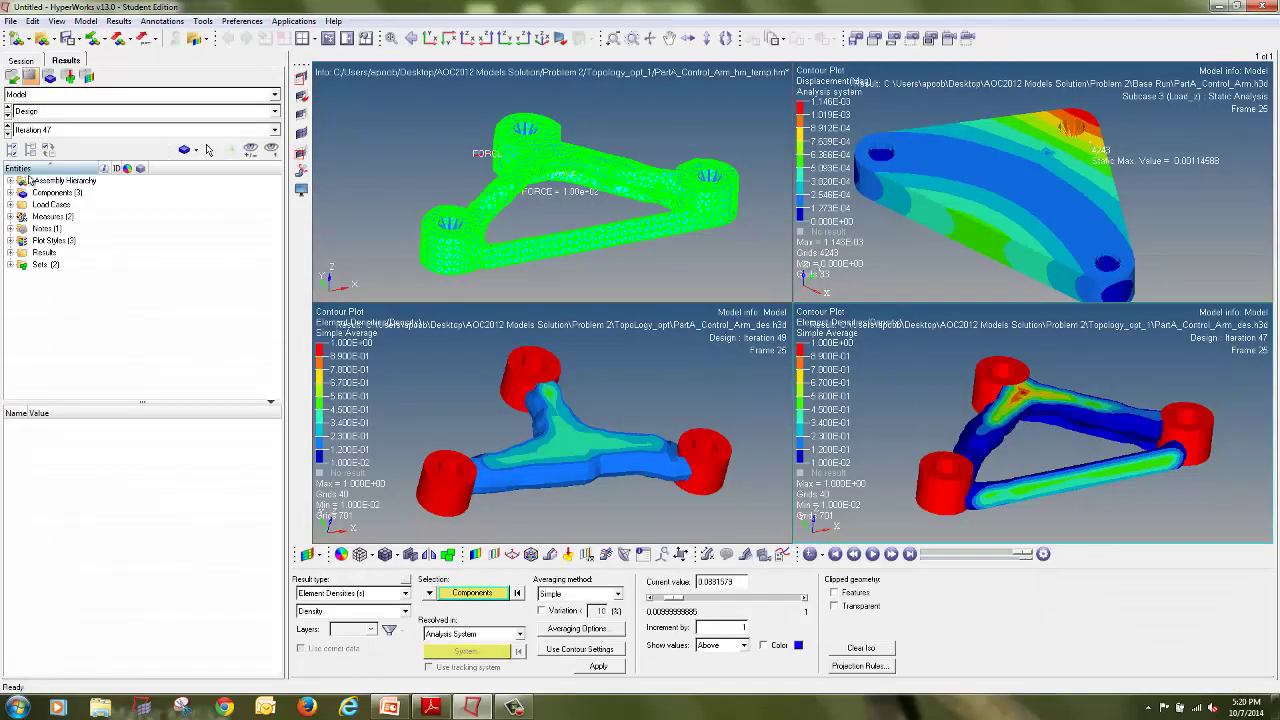
Hide the SPC, Force_z, Force_y and Force_x load collectors in the smoothed control arm model
click(470, 158)
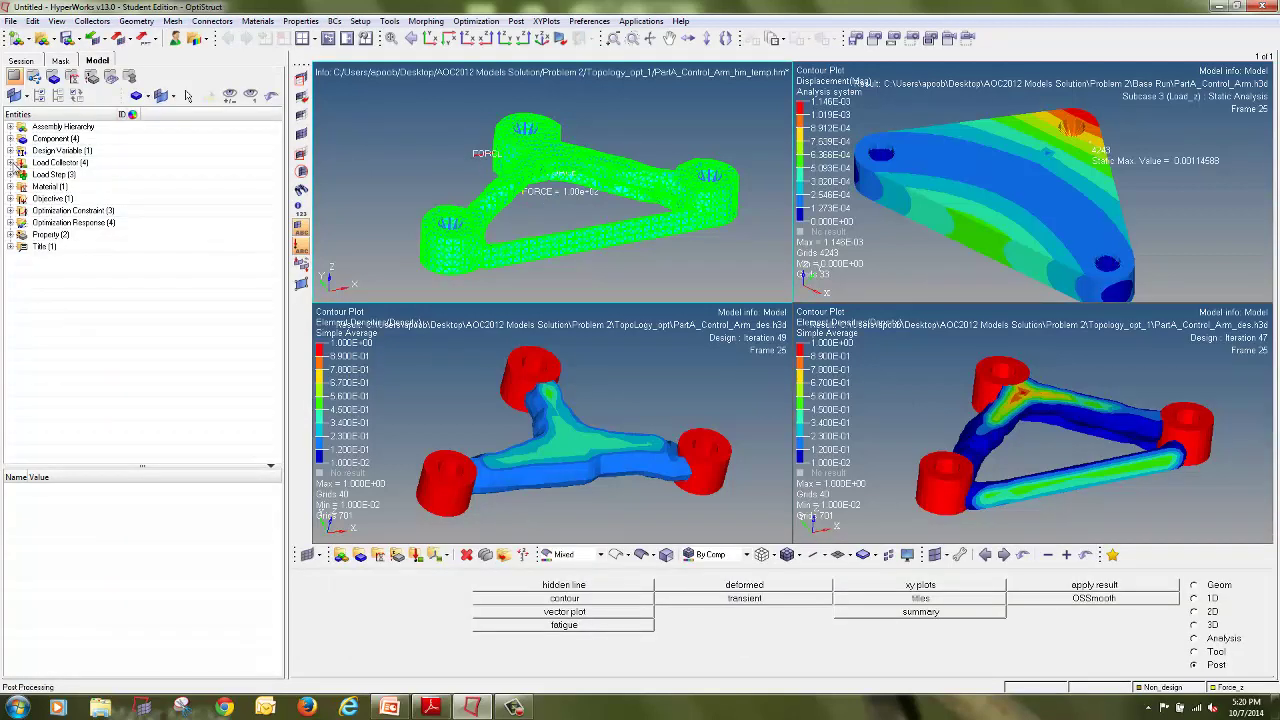
click(9, 162)
click(48, 175)
click(48, 187)
click(48, 199)
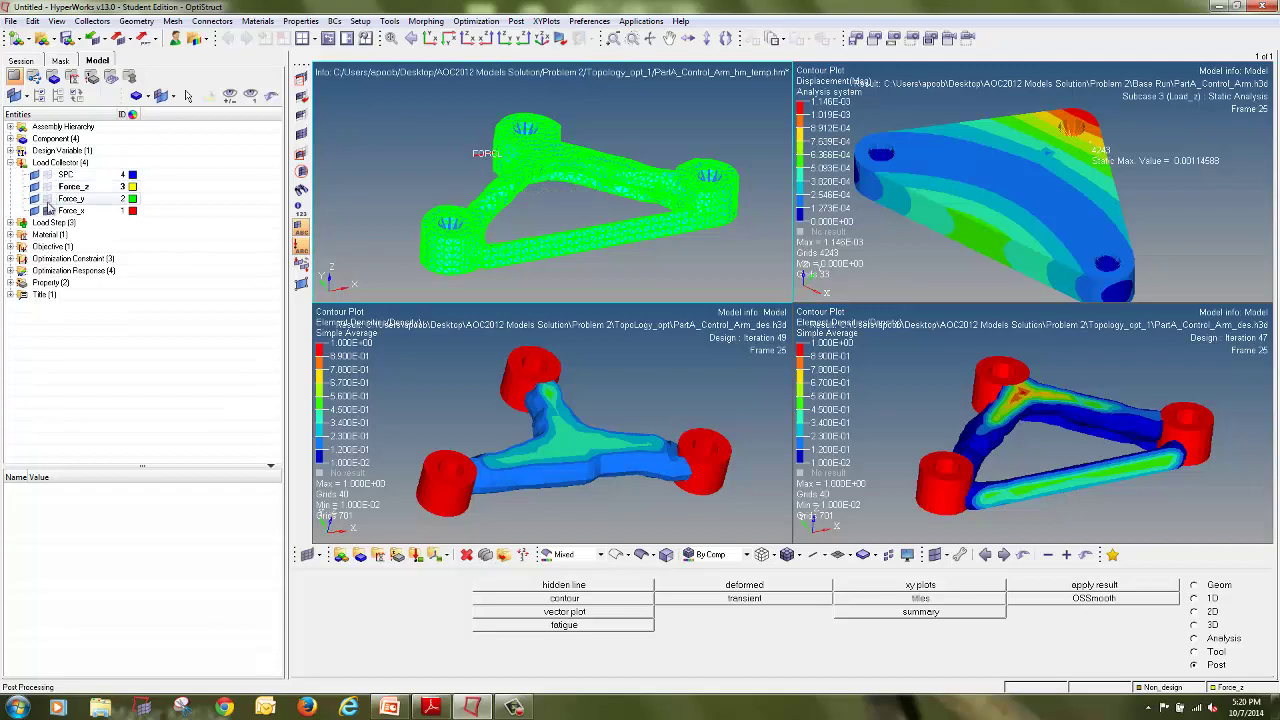
click(48, 211)
Hide the elements of the Design, Non_design and Rigids components, leaving only the smoothed surface mesh displayed
ctrl+drag(540, 215, 551, 181)
click(9, 138)
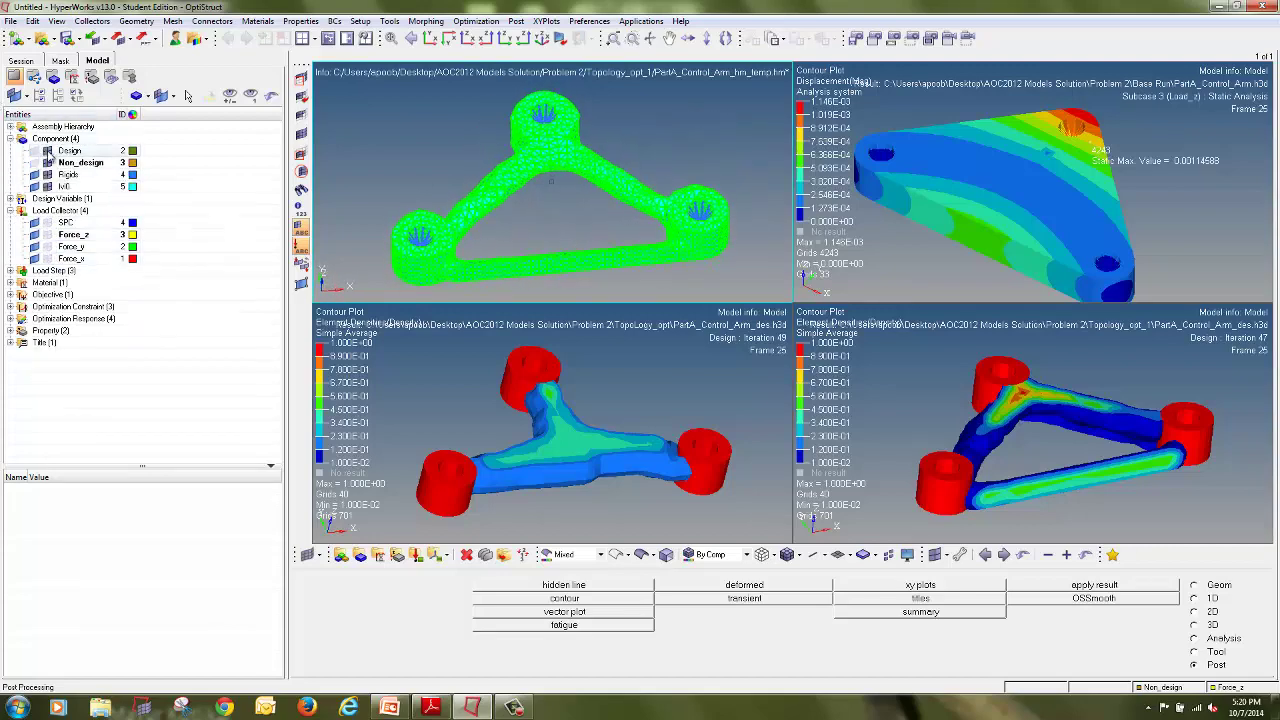
click(48, 175)
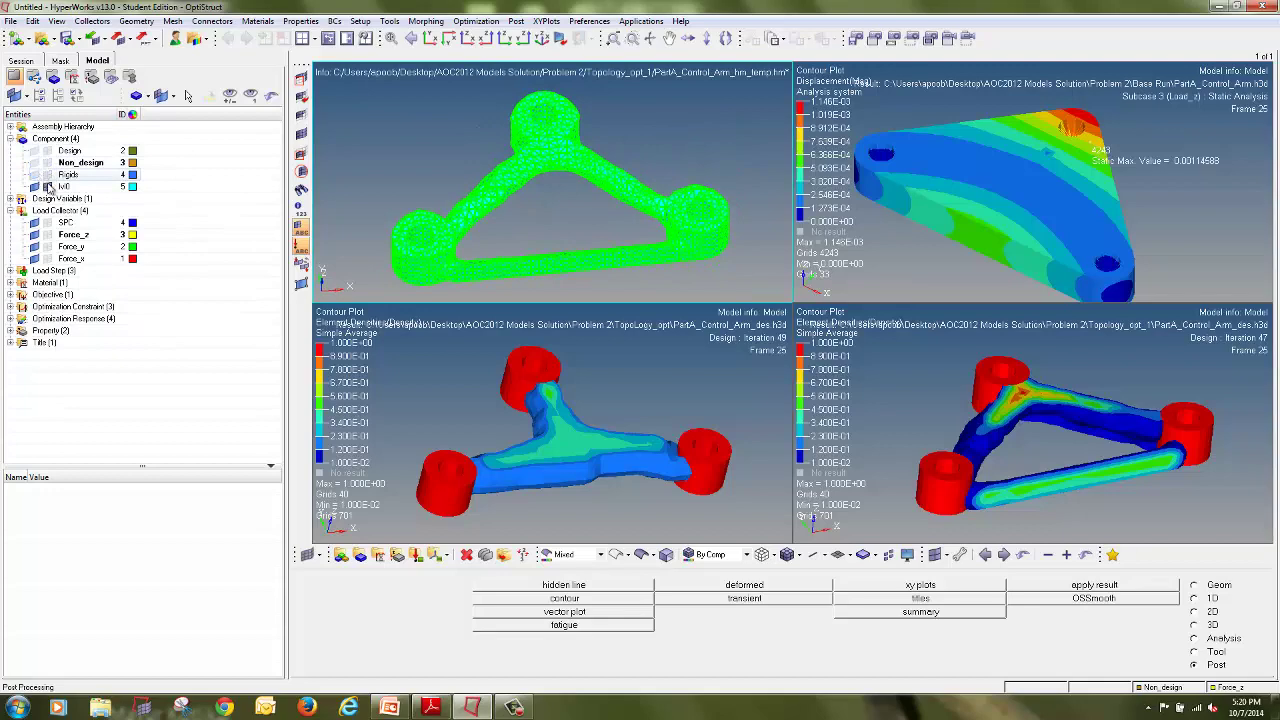
click(46, 188)
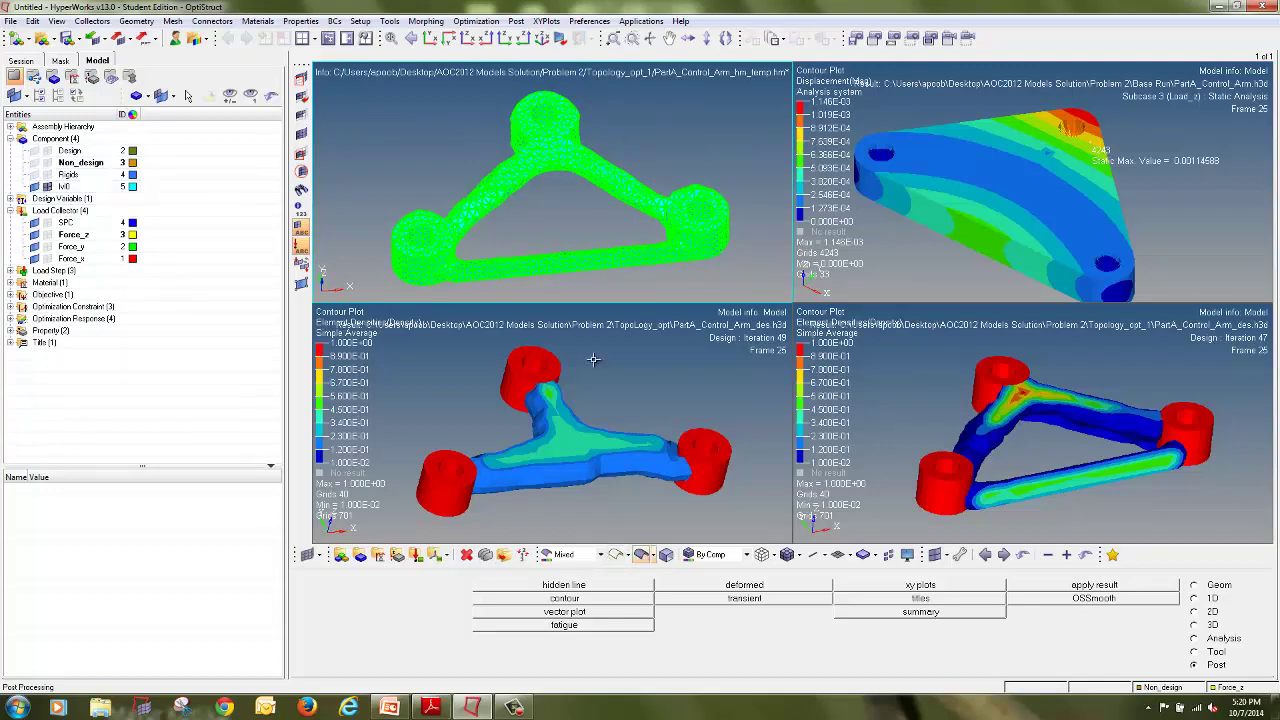
Inspect the smoothed surface mesh up close around the bosses and connecting arms, and return to the full part
scroll(497, 214, up, 5)
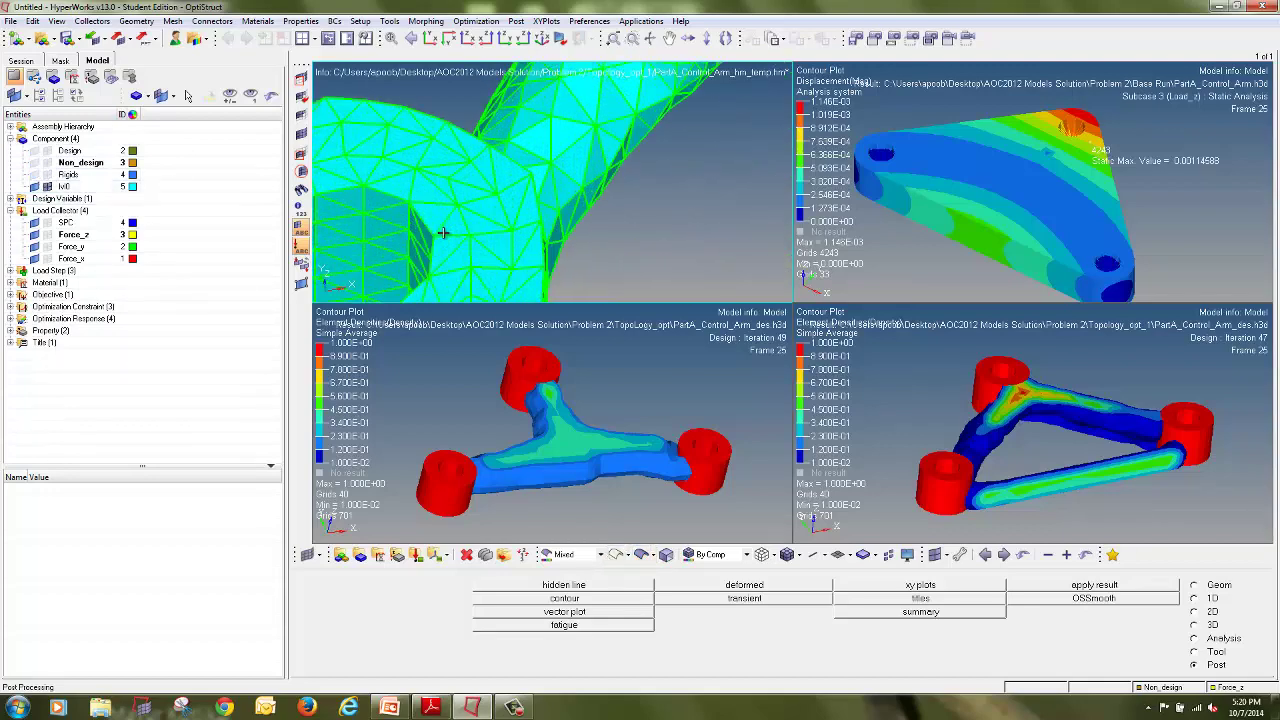
ctrl+right_drag(732, 142, 508, 193)
ctrl+right_drag(581, 141, 584, 203)
scroll(584, 203, up, 3)
scroll(584, 203, down, 3)
scroll(493, 218, down, 6)
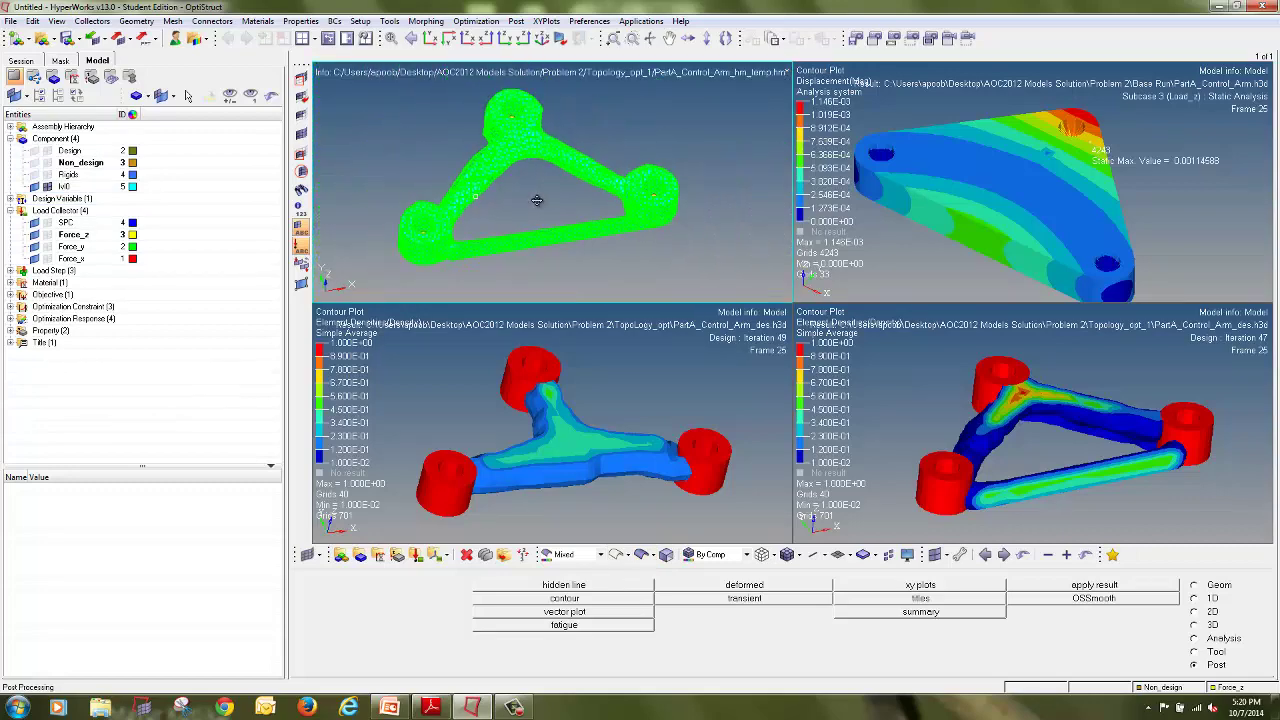